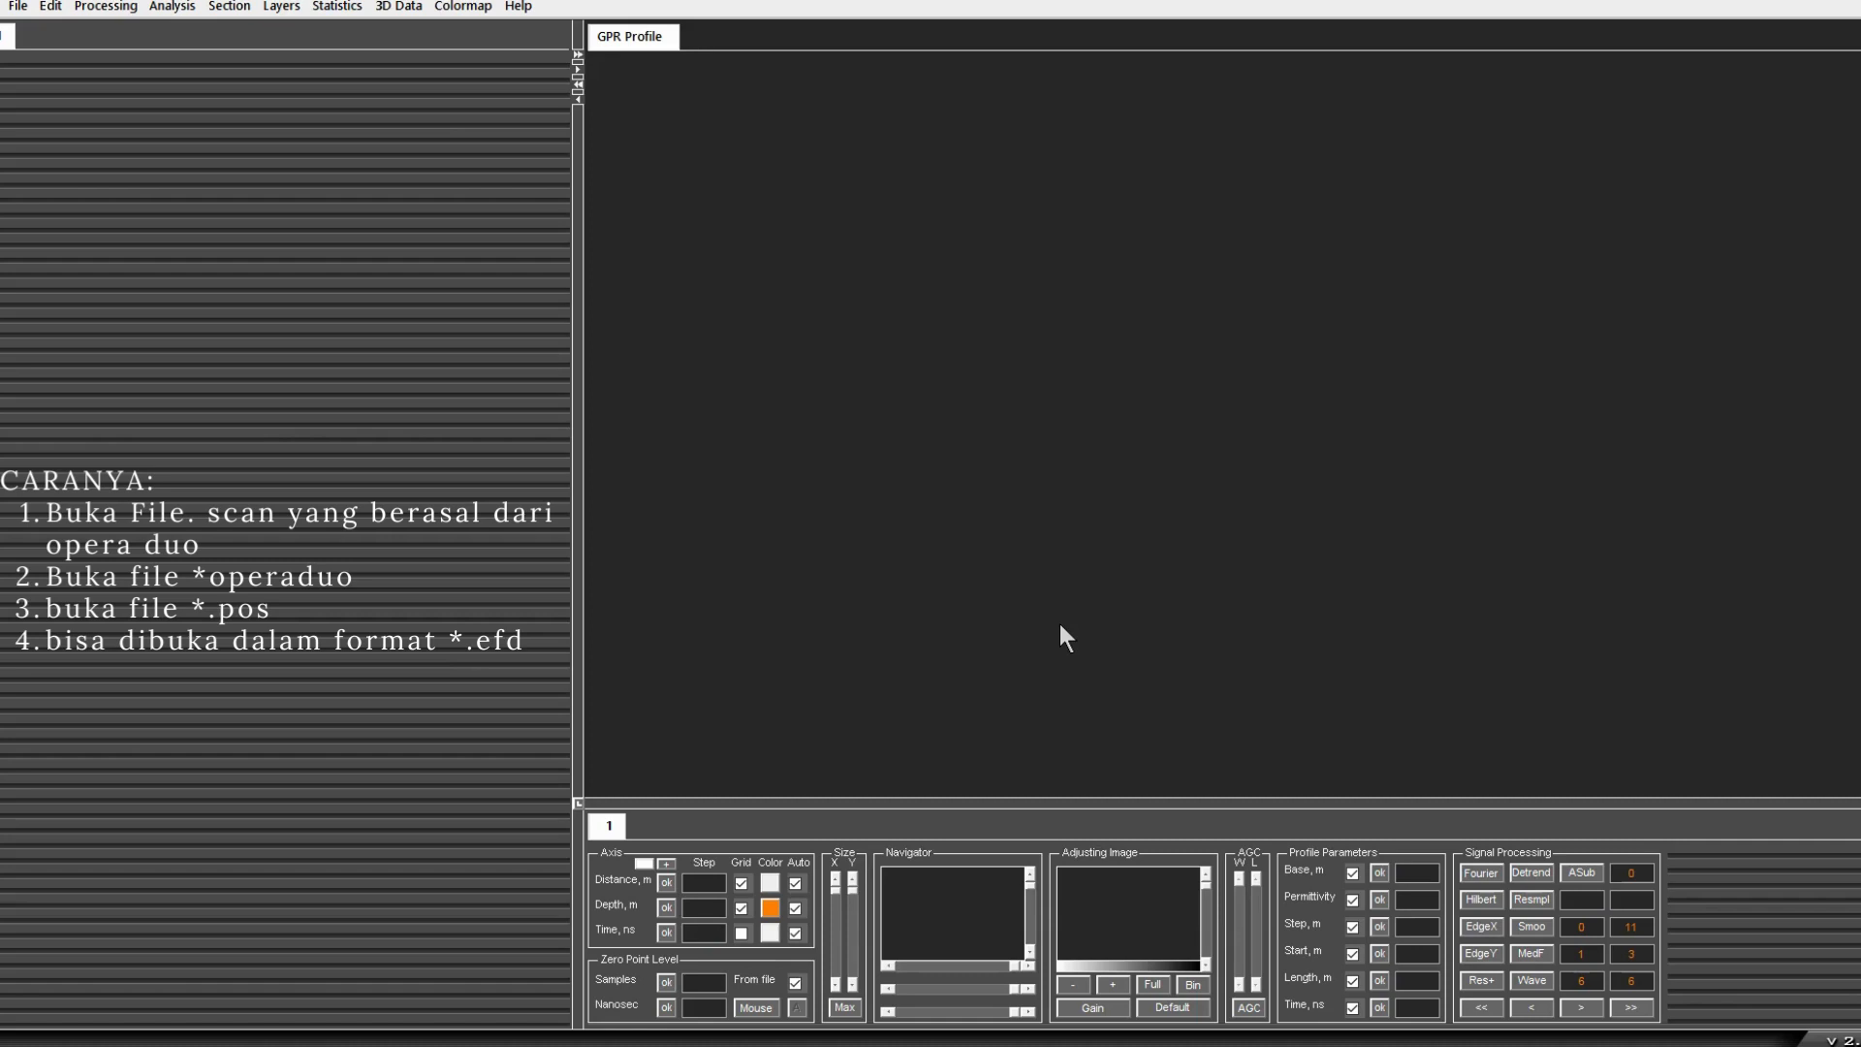
Step: Start opening a data file and browse to the Data folder of Survey_2022.07.28_006 under 05 DATA OPERA DUO SYIAH KUALA in PROJECT 2022
{"action": "left_click", "coordinate": [18, 6]}
{"action": "left_click", "coordinate": [345, 291]}
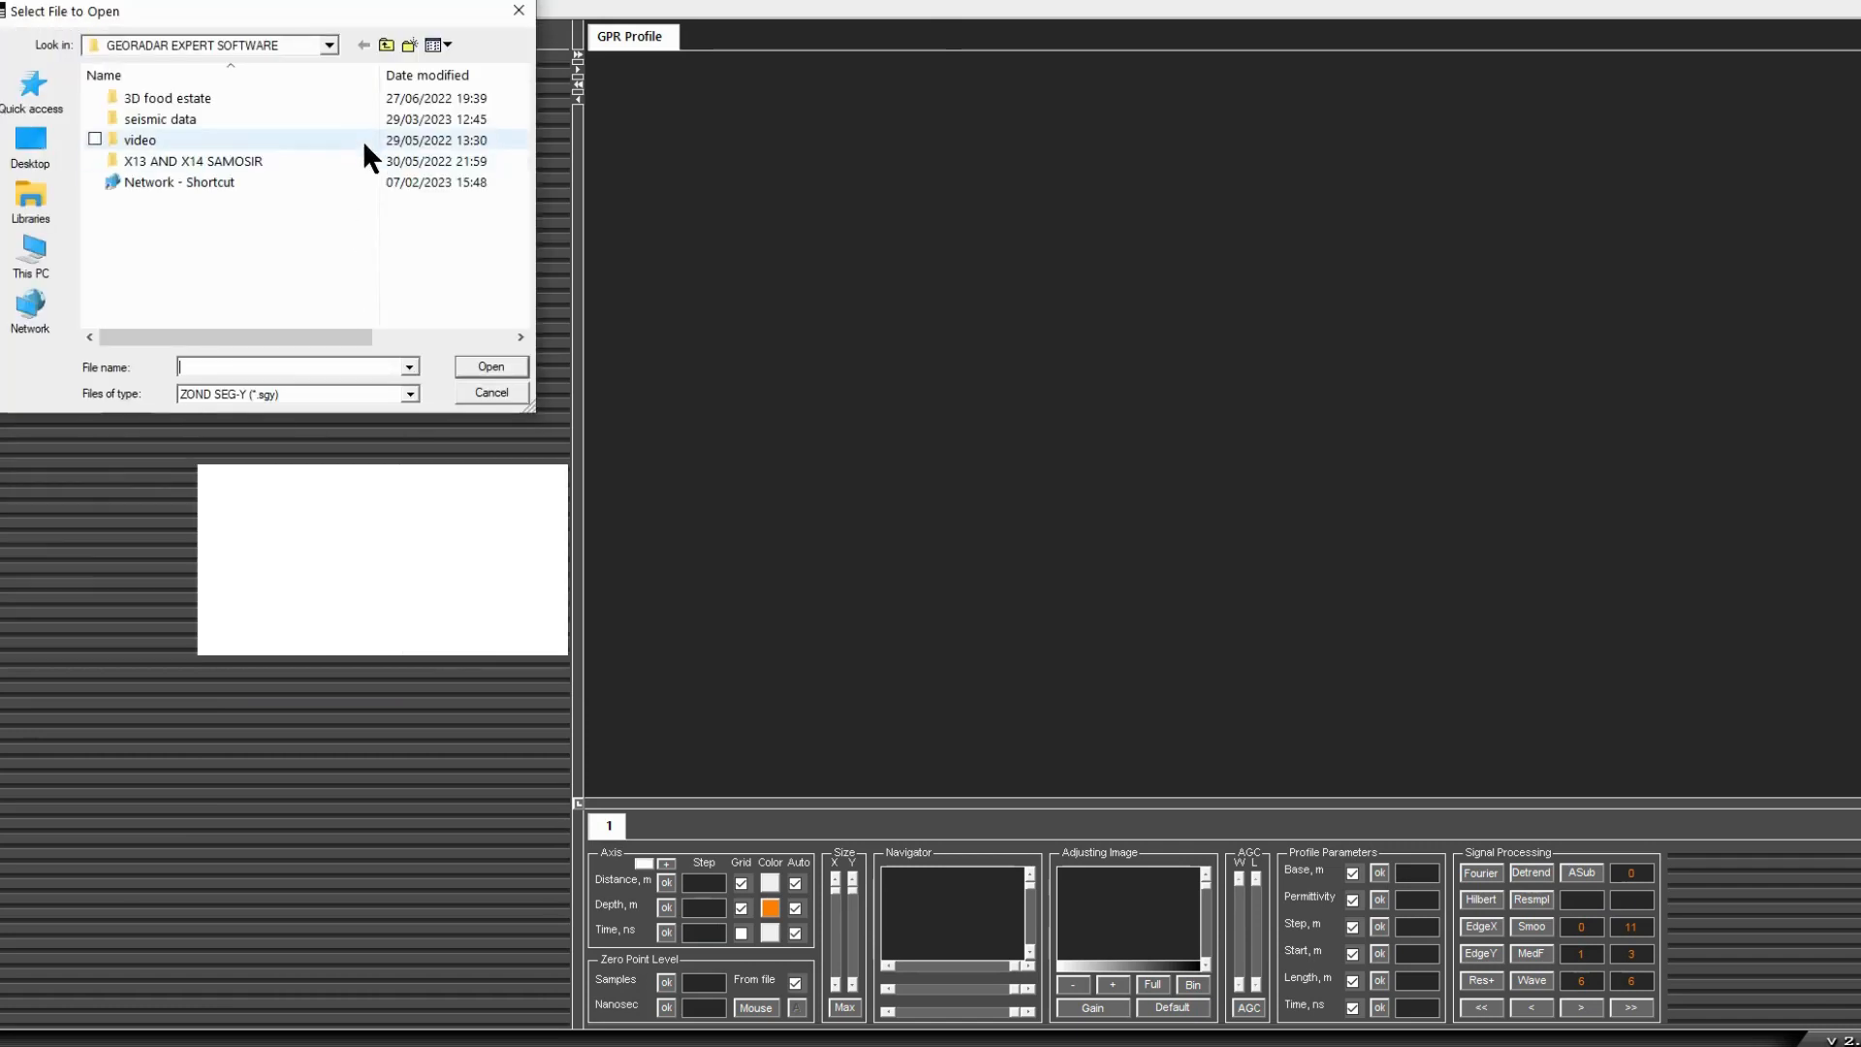
{"action": "left_click", "coordinate": [386, 45]}
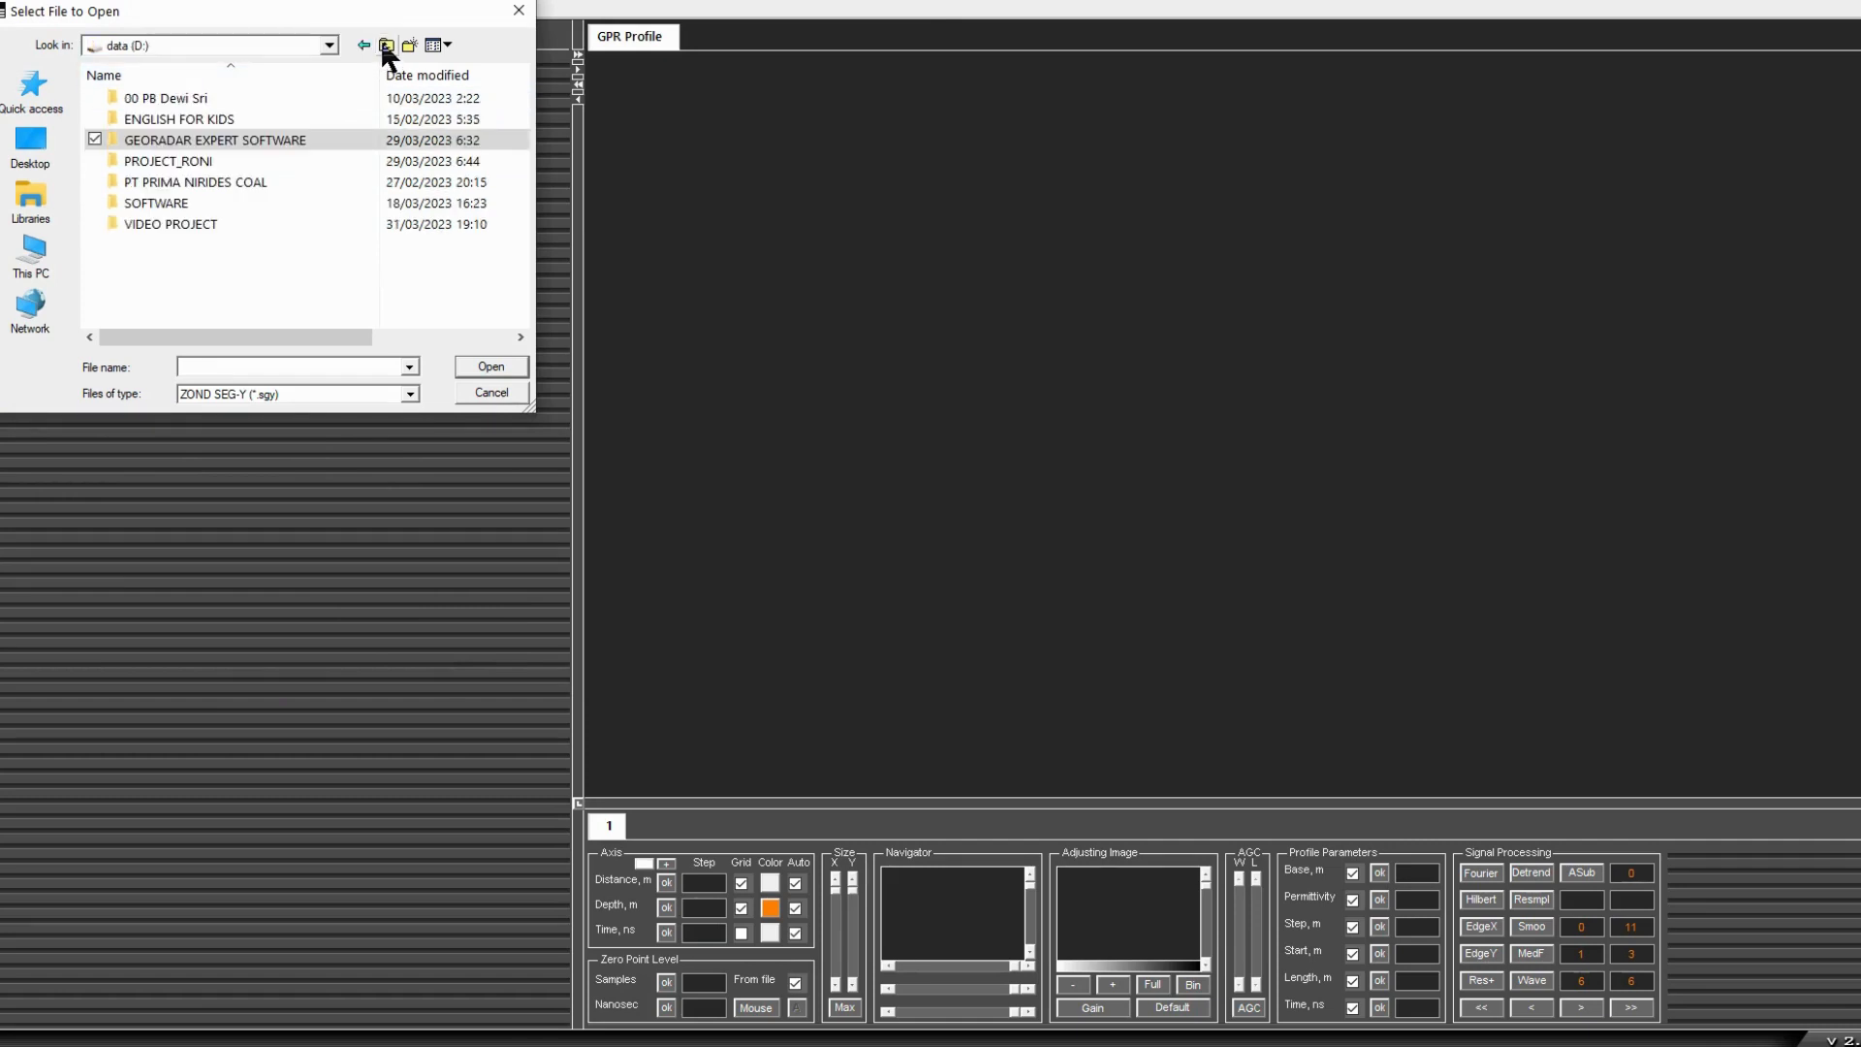
{"action": "double_click", "coordinate": [199, 161]}
{"action": "double_click", "coordinate": [212, 139]}
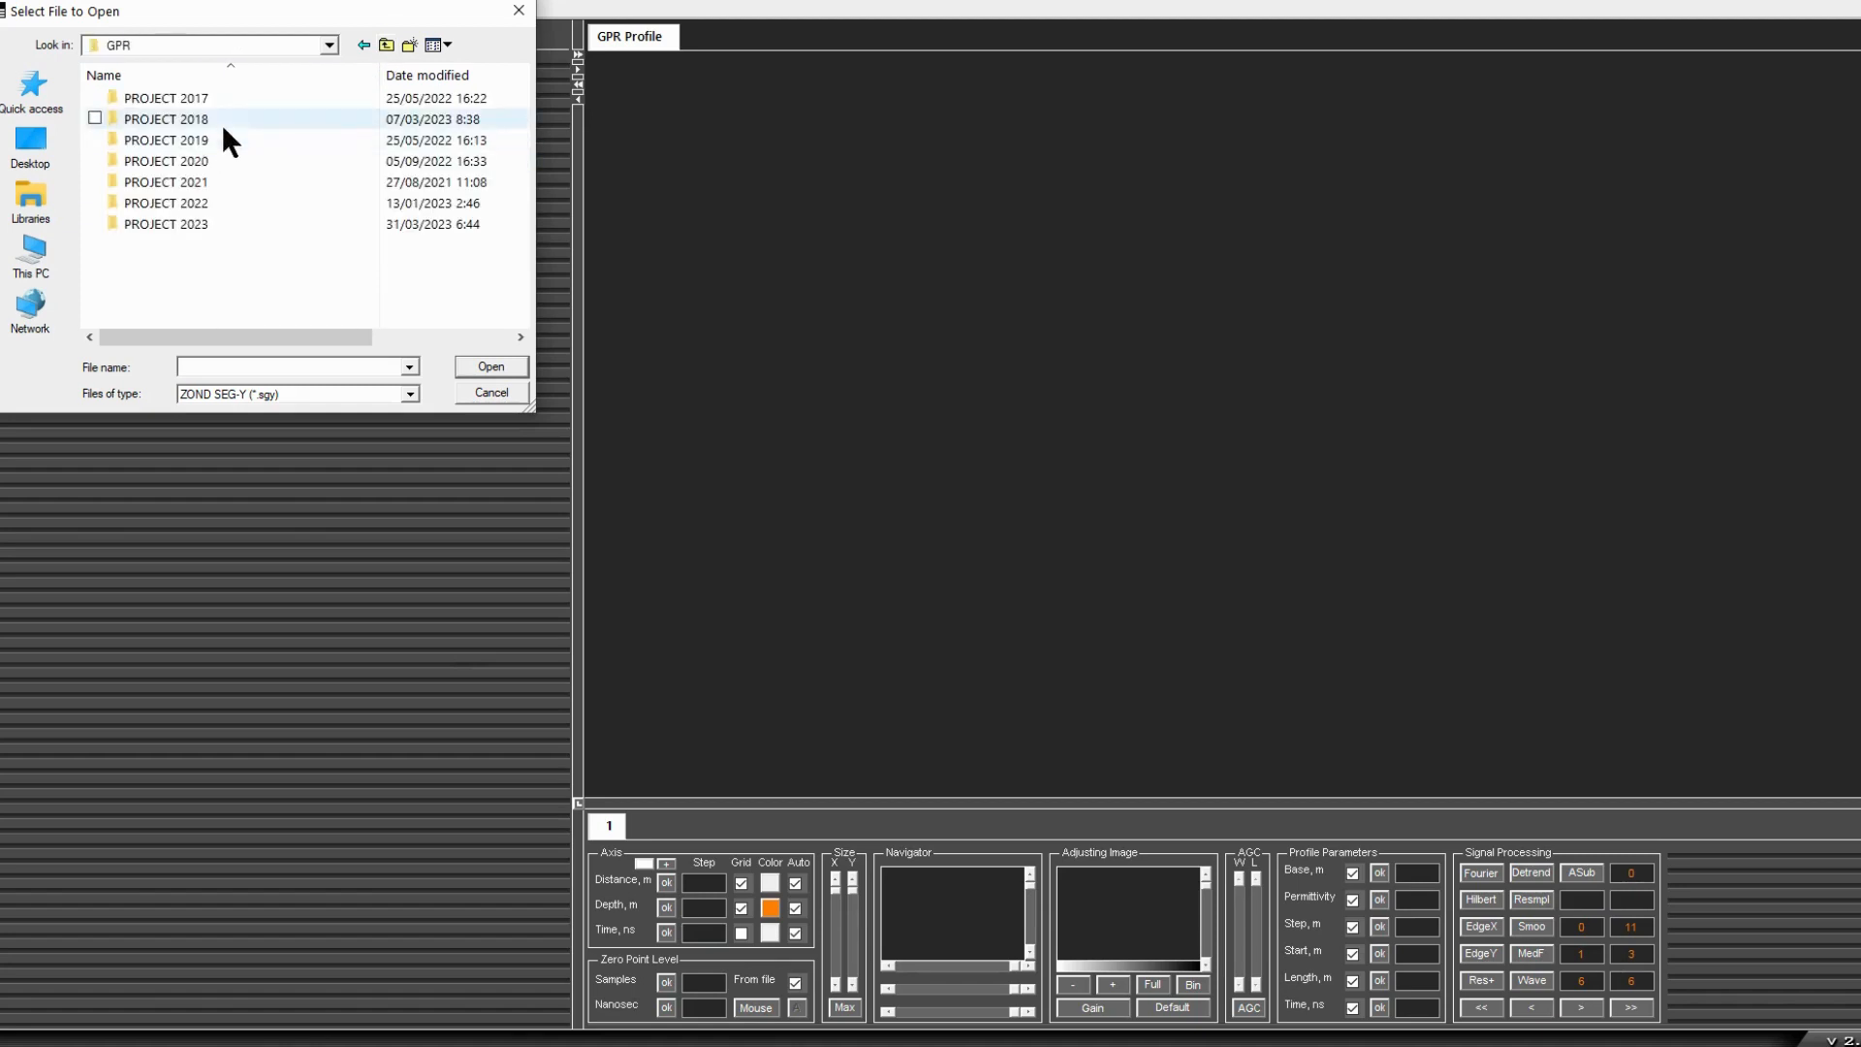
{"action": "double_click", "coordinate": [203, 204]}
{"action": "double_click", "coordinate": [270, 202]}
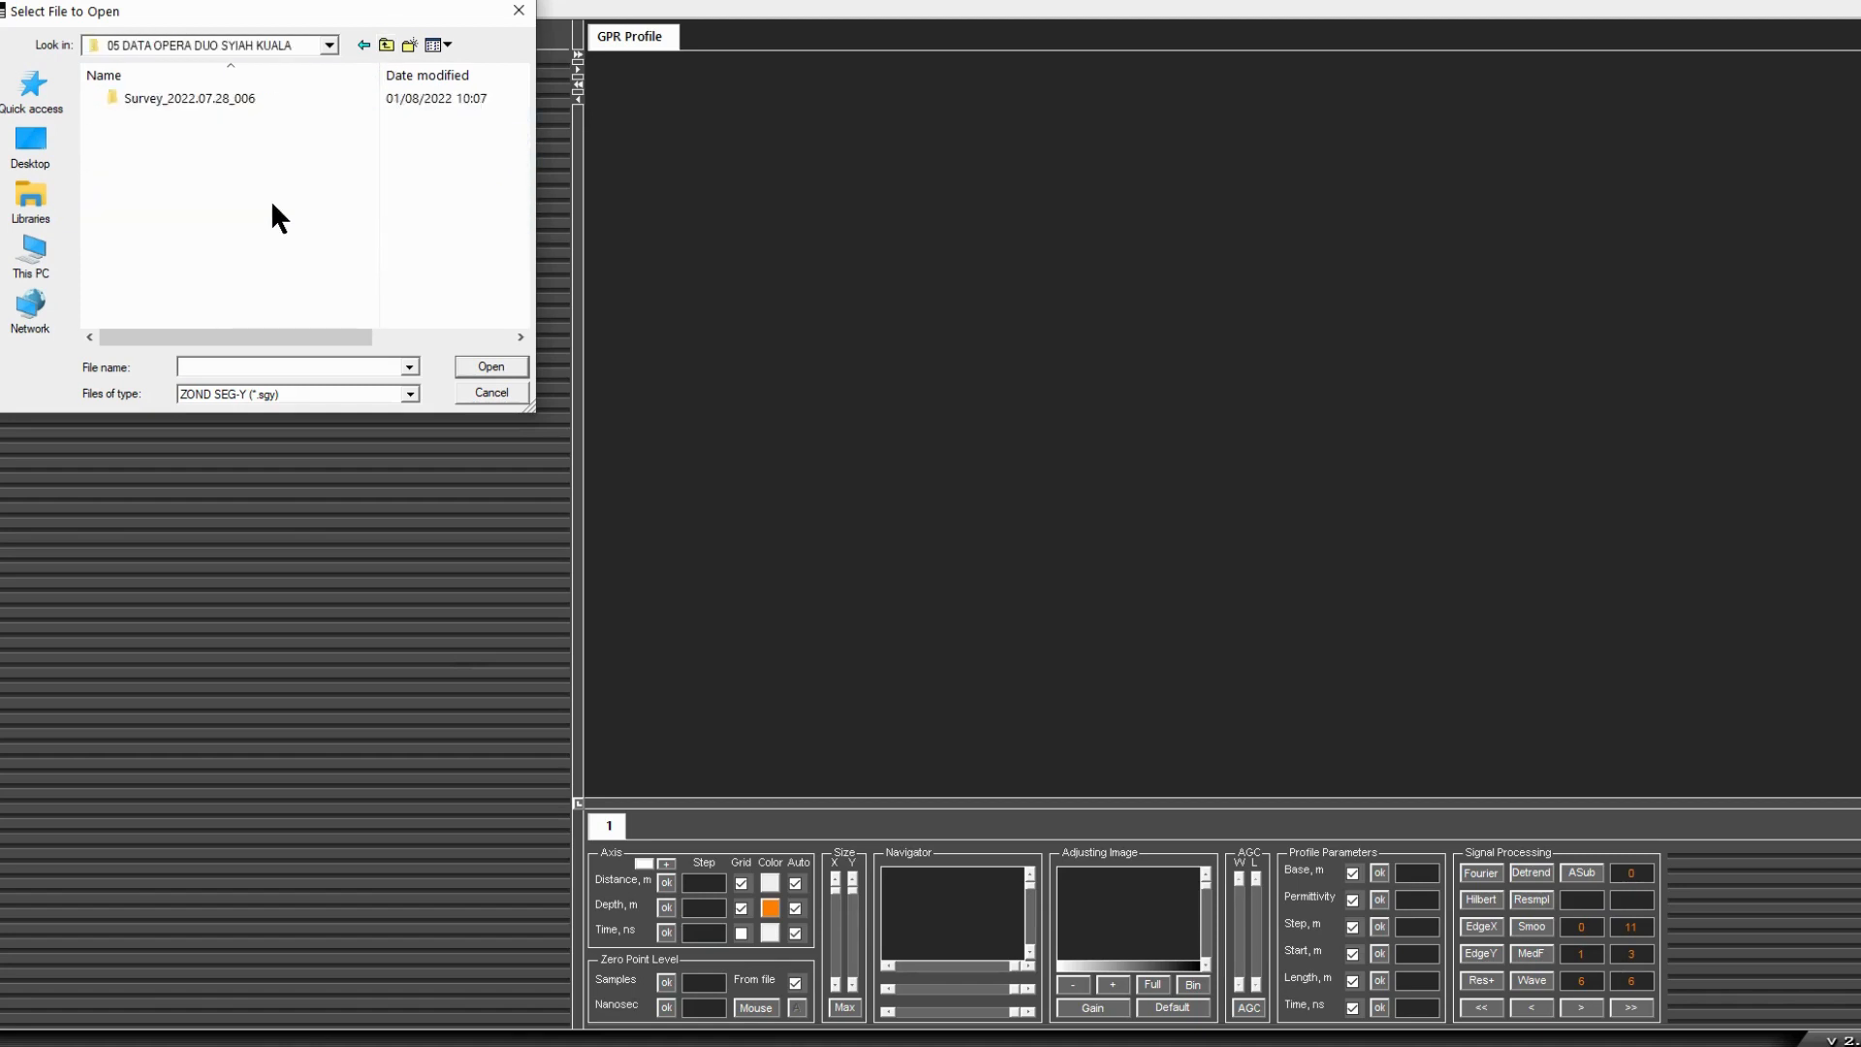
{"action": "double_click", "coordinate": [228, 101]}
{"action": "double_click", "coordinate": [172, 97]}
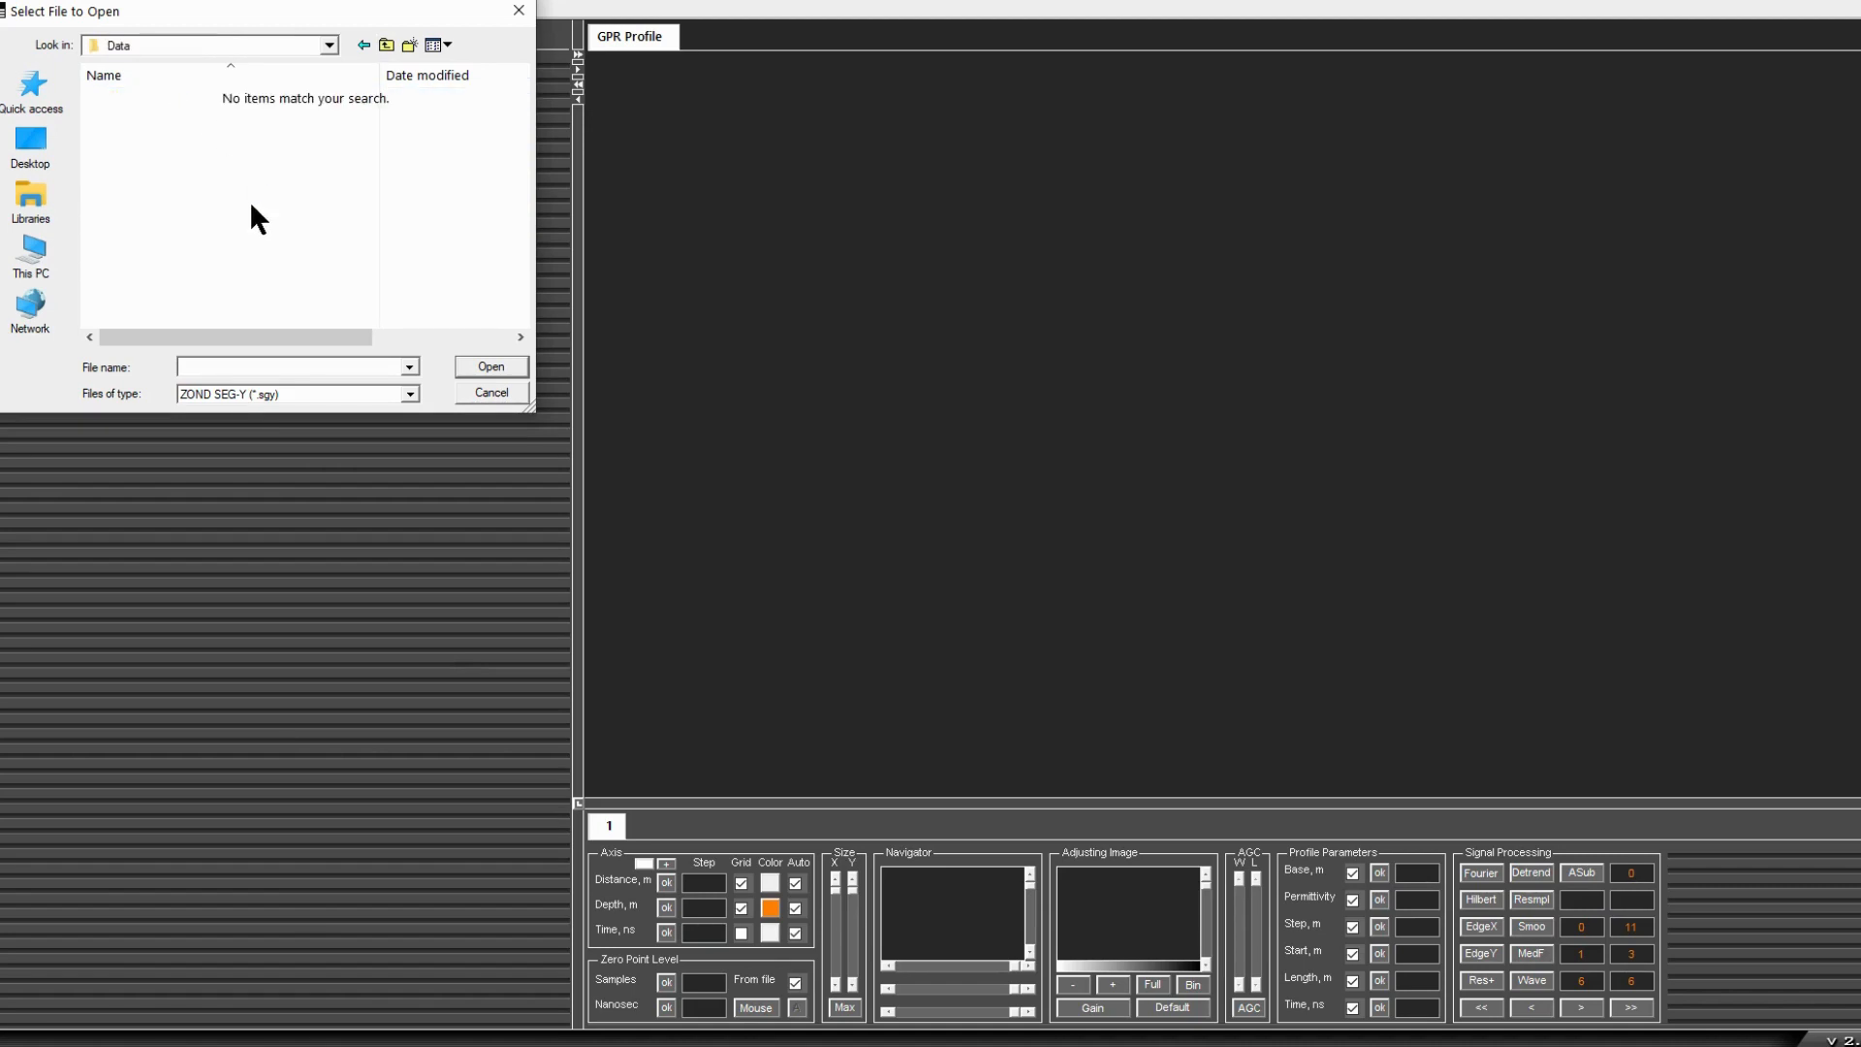
Step: List all file types in the folder and open the scan file PRC_000001.scan
{"action": "left_click", "coordinate": [250, 396]}
{"action": "left_click", "coordinate": [238, 620]}
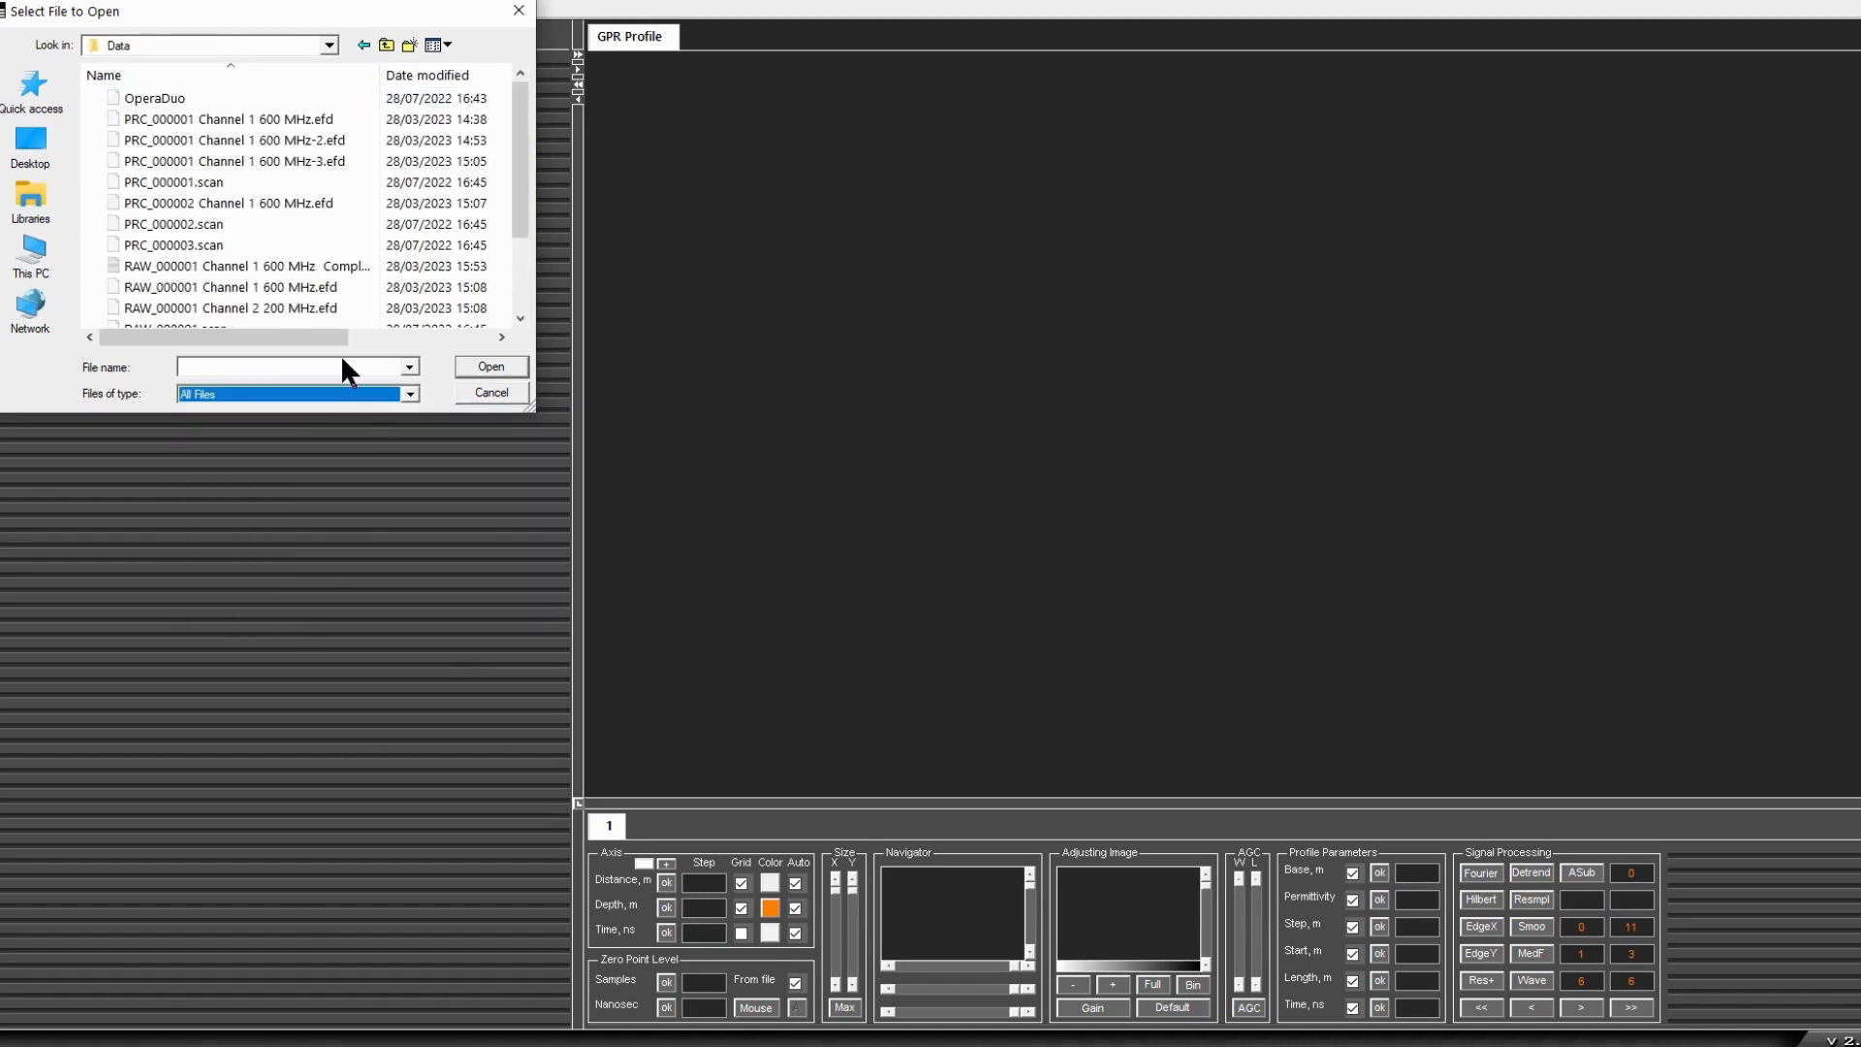
{"action": "left_click", "coordinate": [220, 182]}
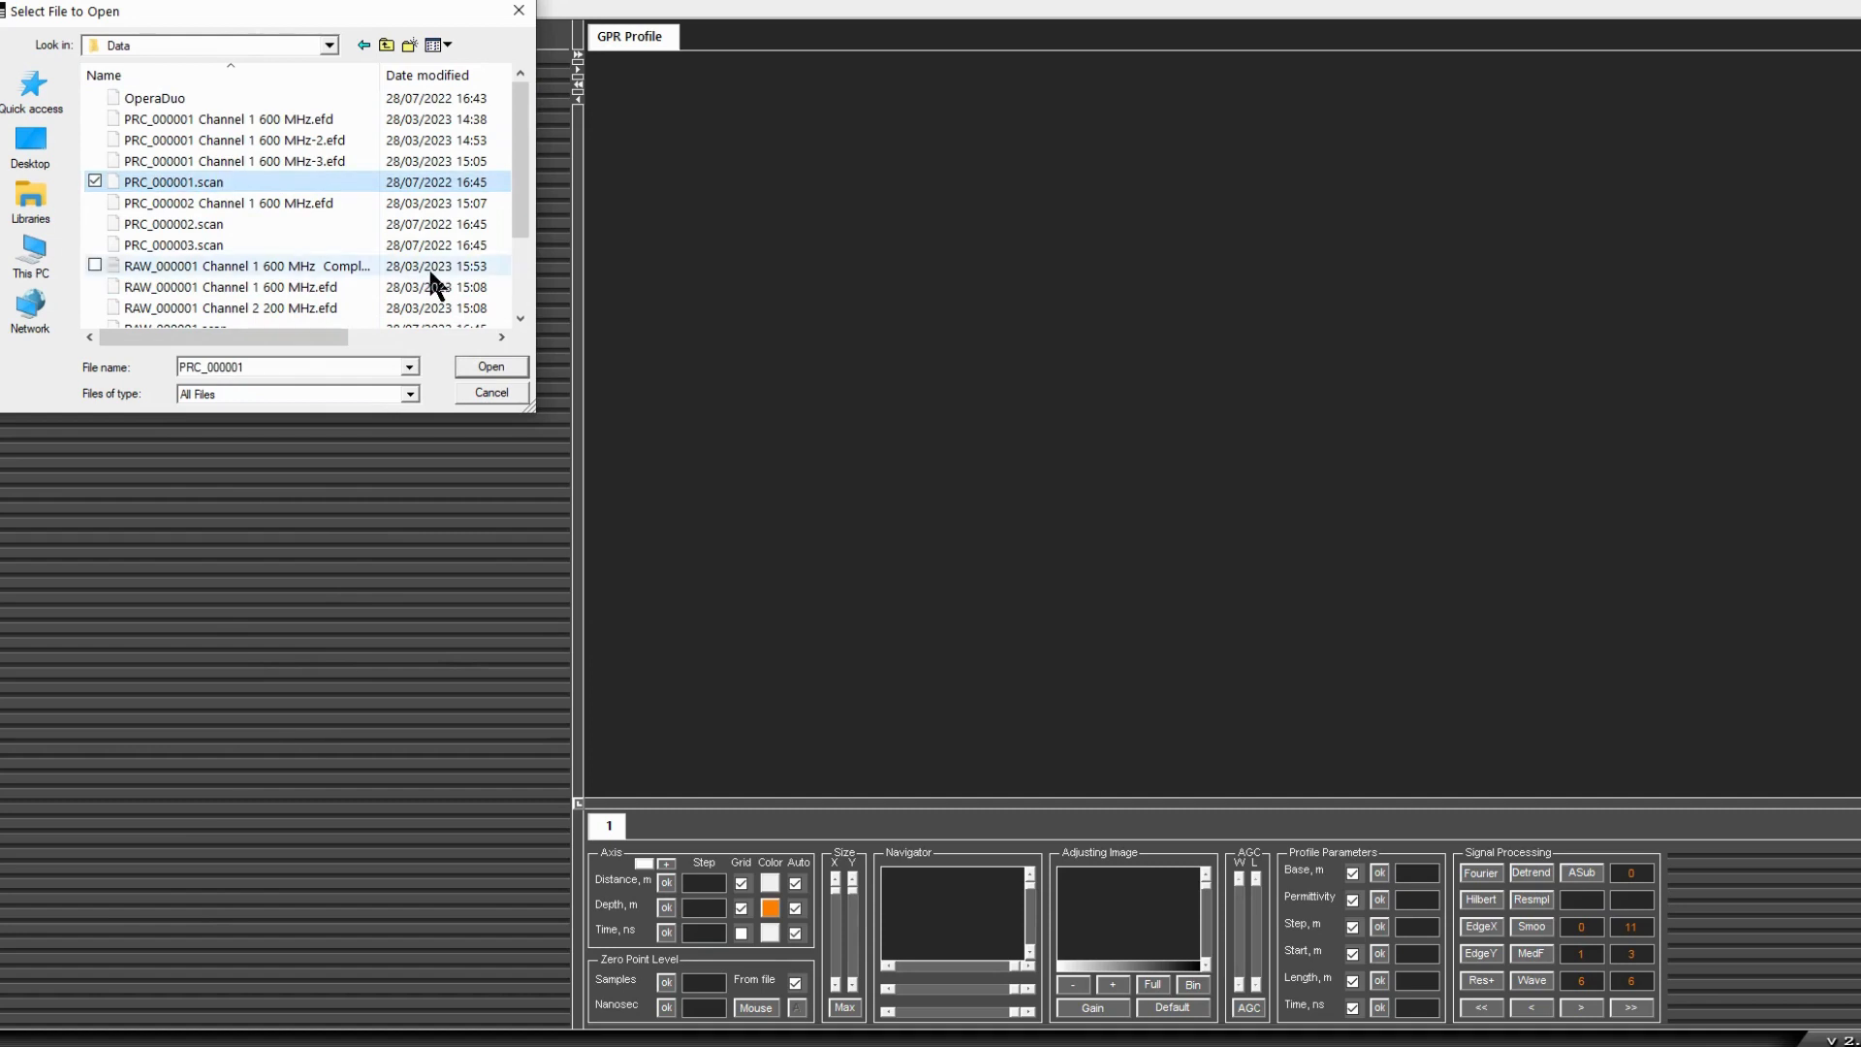
{"action": "left_click", "coordinate": [490, 367]}
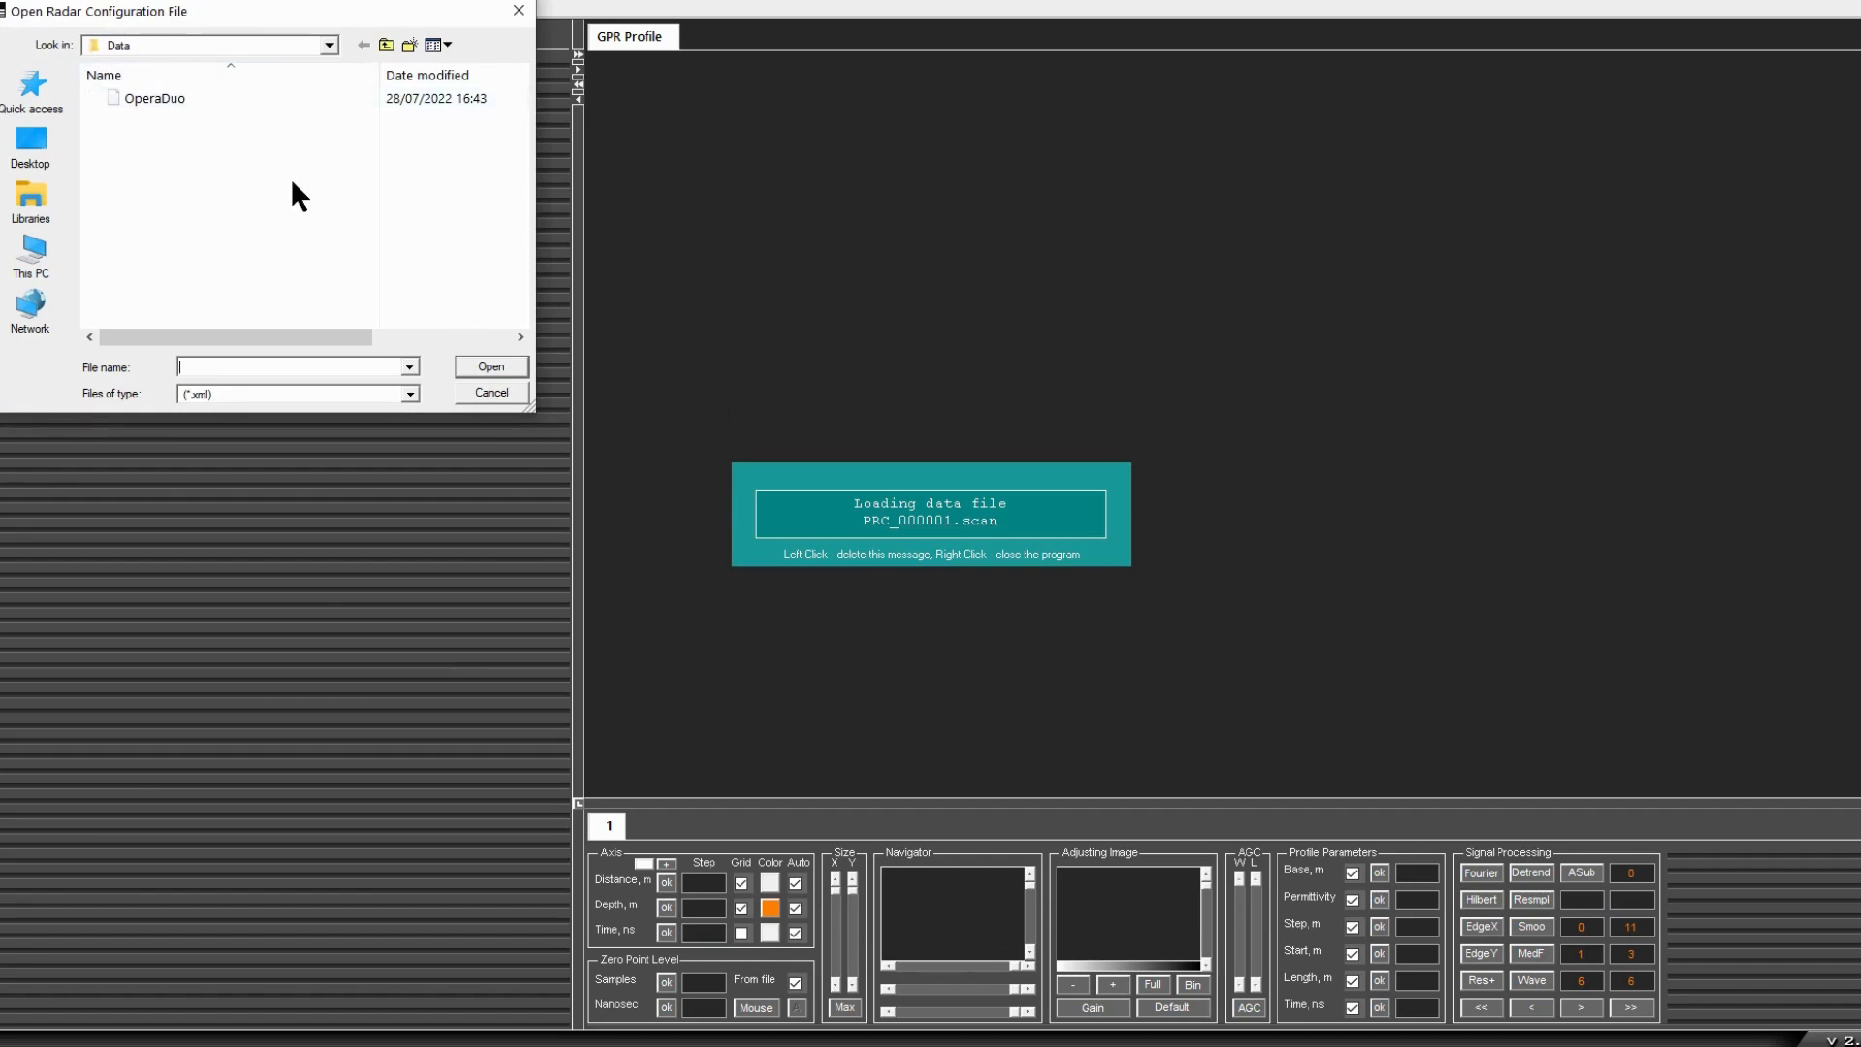
Step: Load OperaDuo as the radar configuration file and Swath_0001.pos as the radar track data file for the scan
{"action": "left_click", "coordinate": [206, 98]}
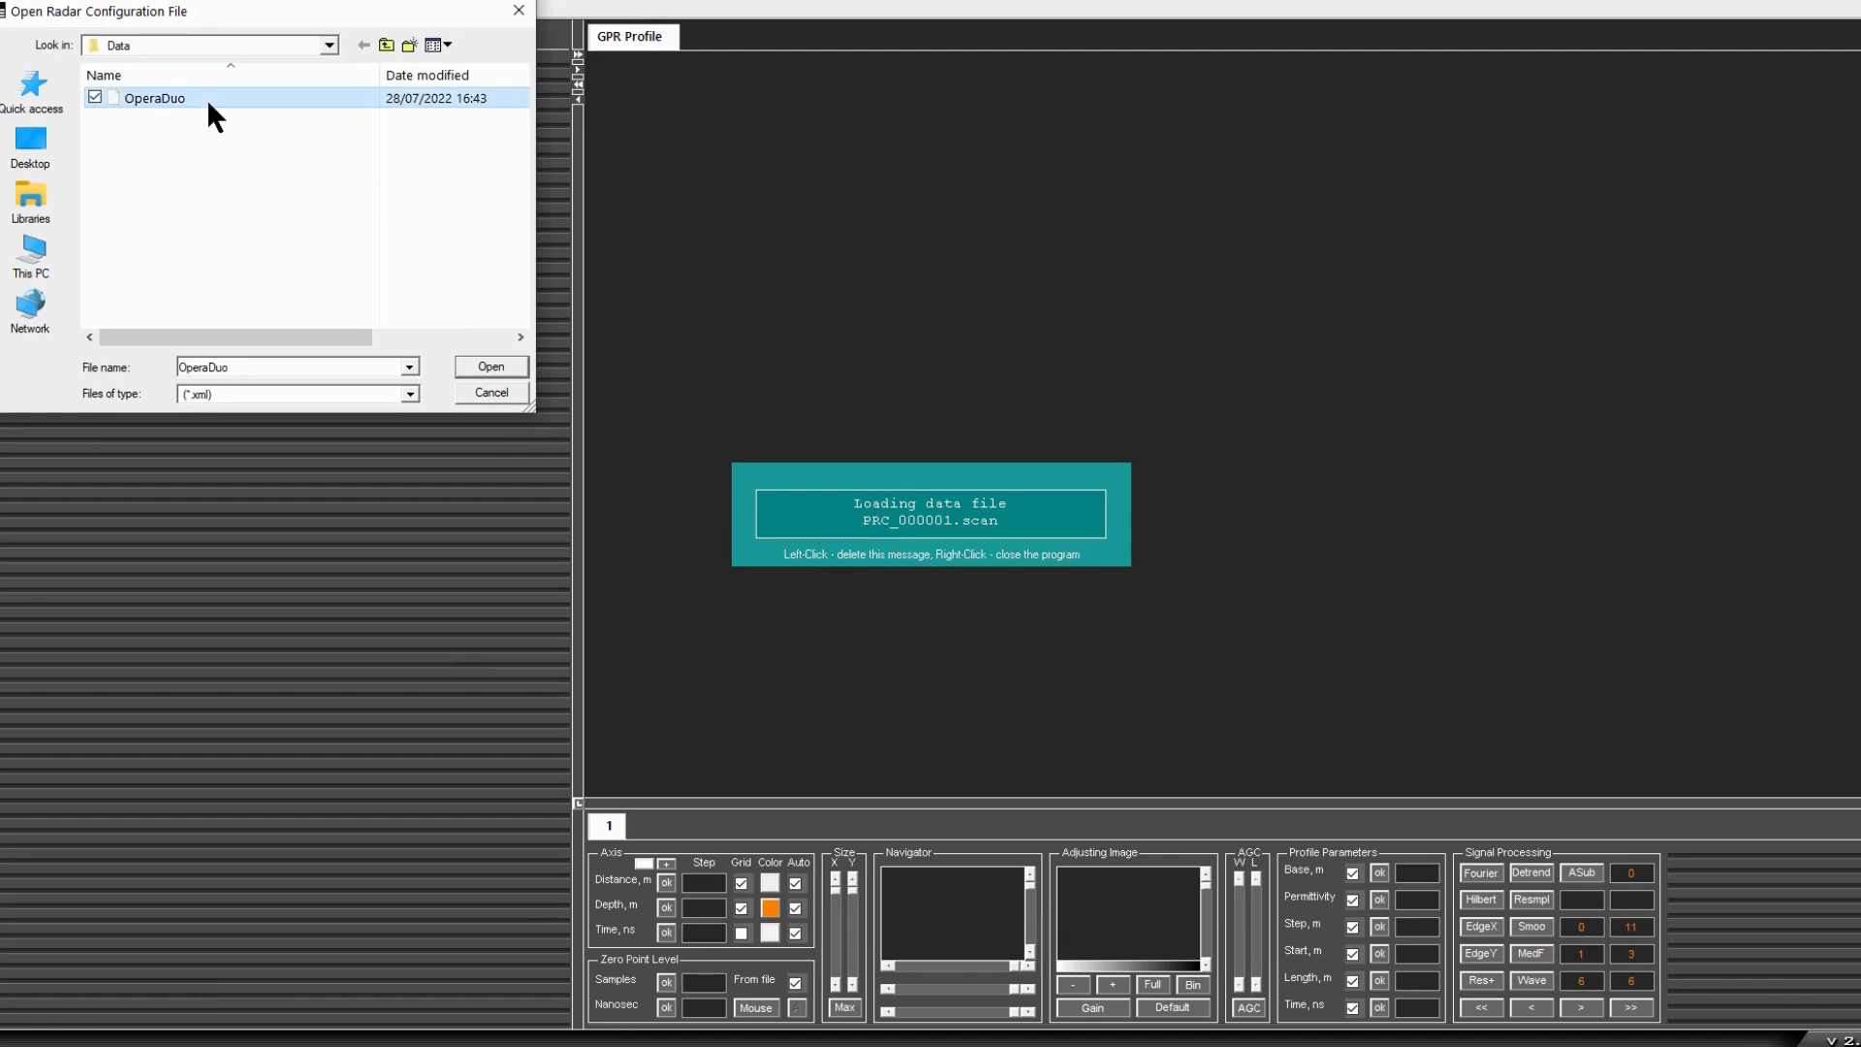
{"action": "left_click", "coordinate": [480, 366]}
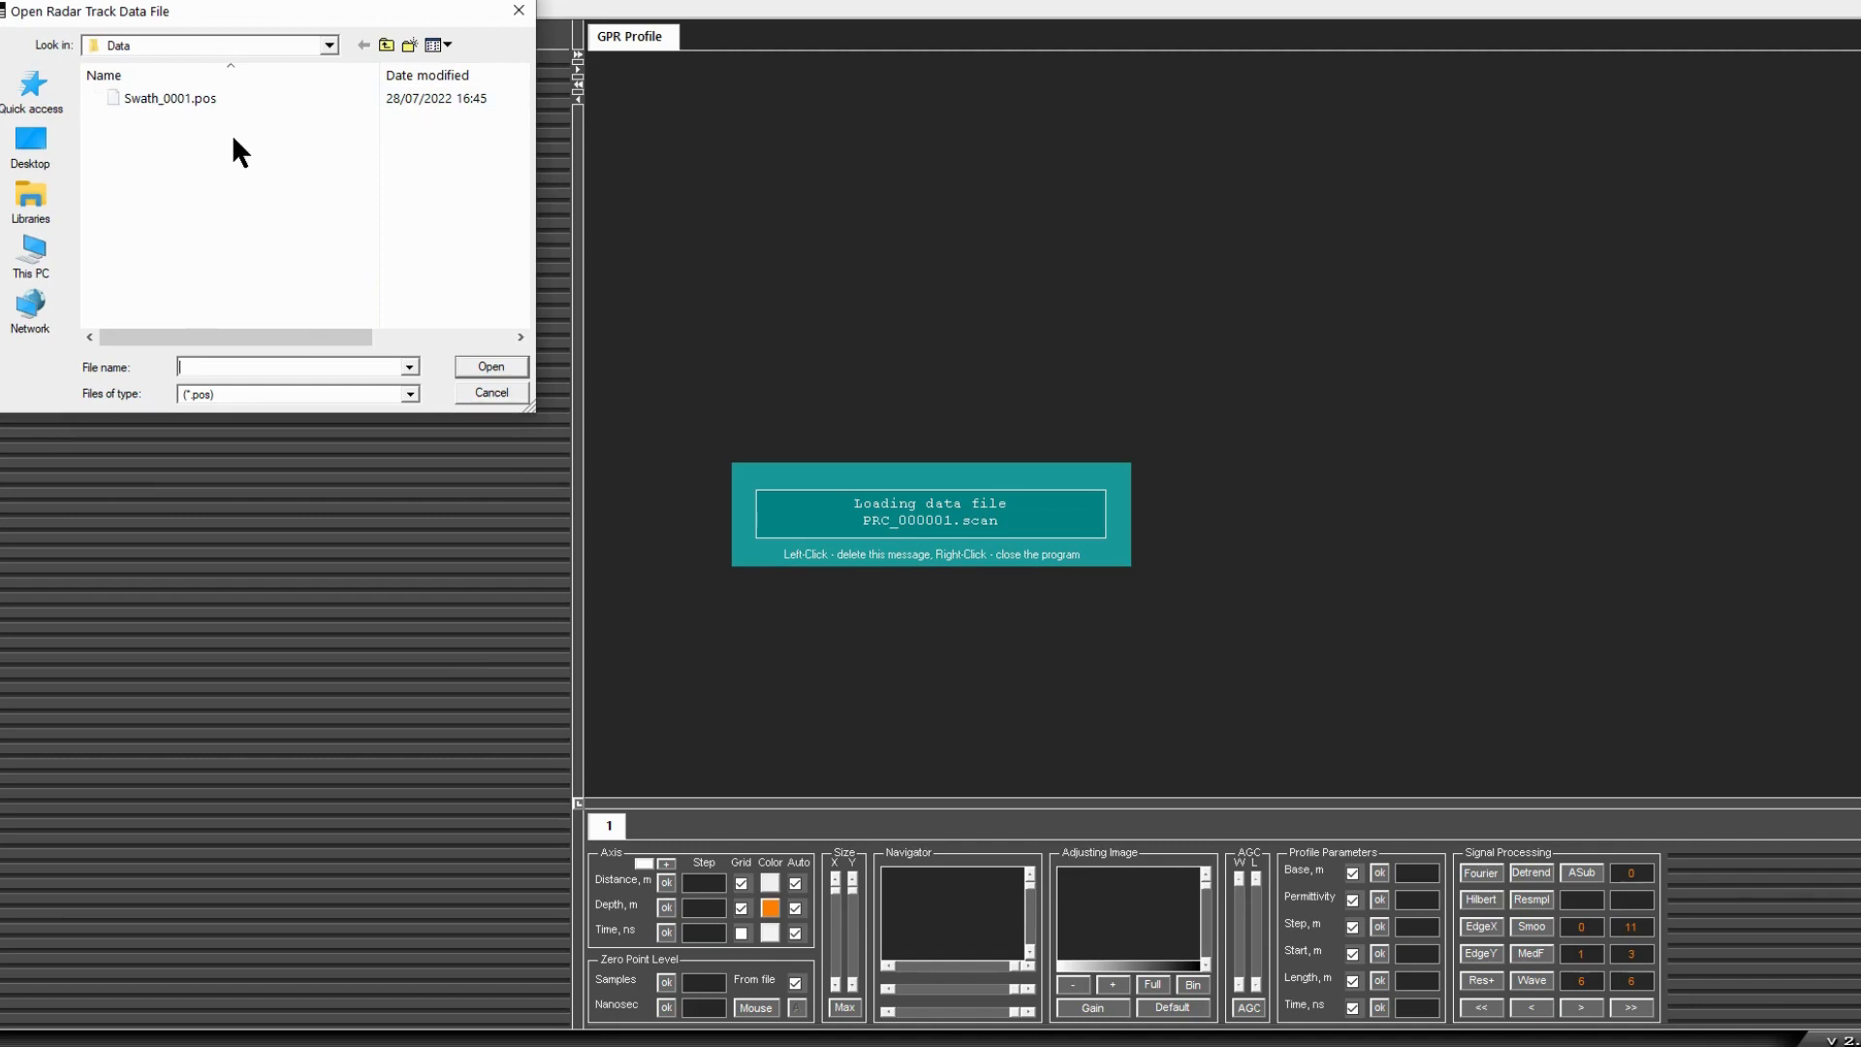
{"action": "left_click", "coordinate": [224, 97]}
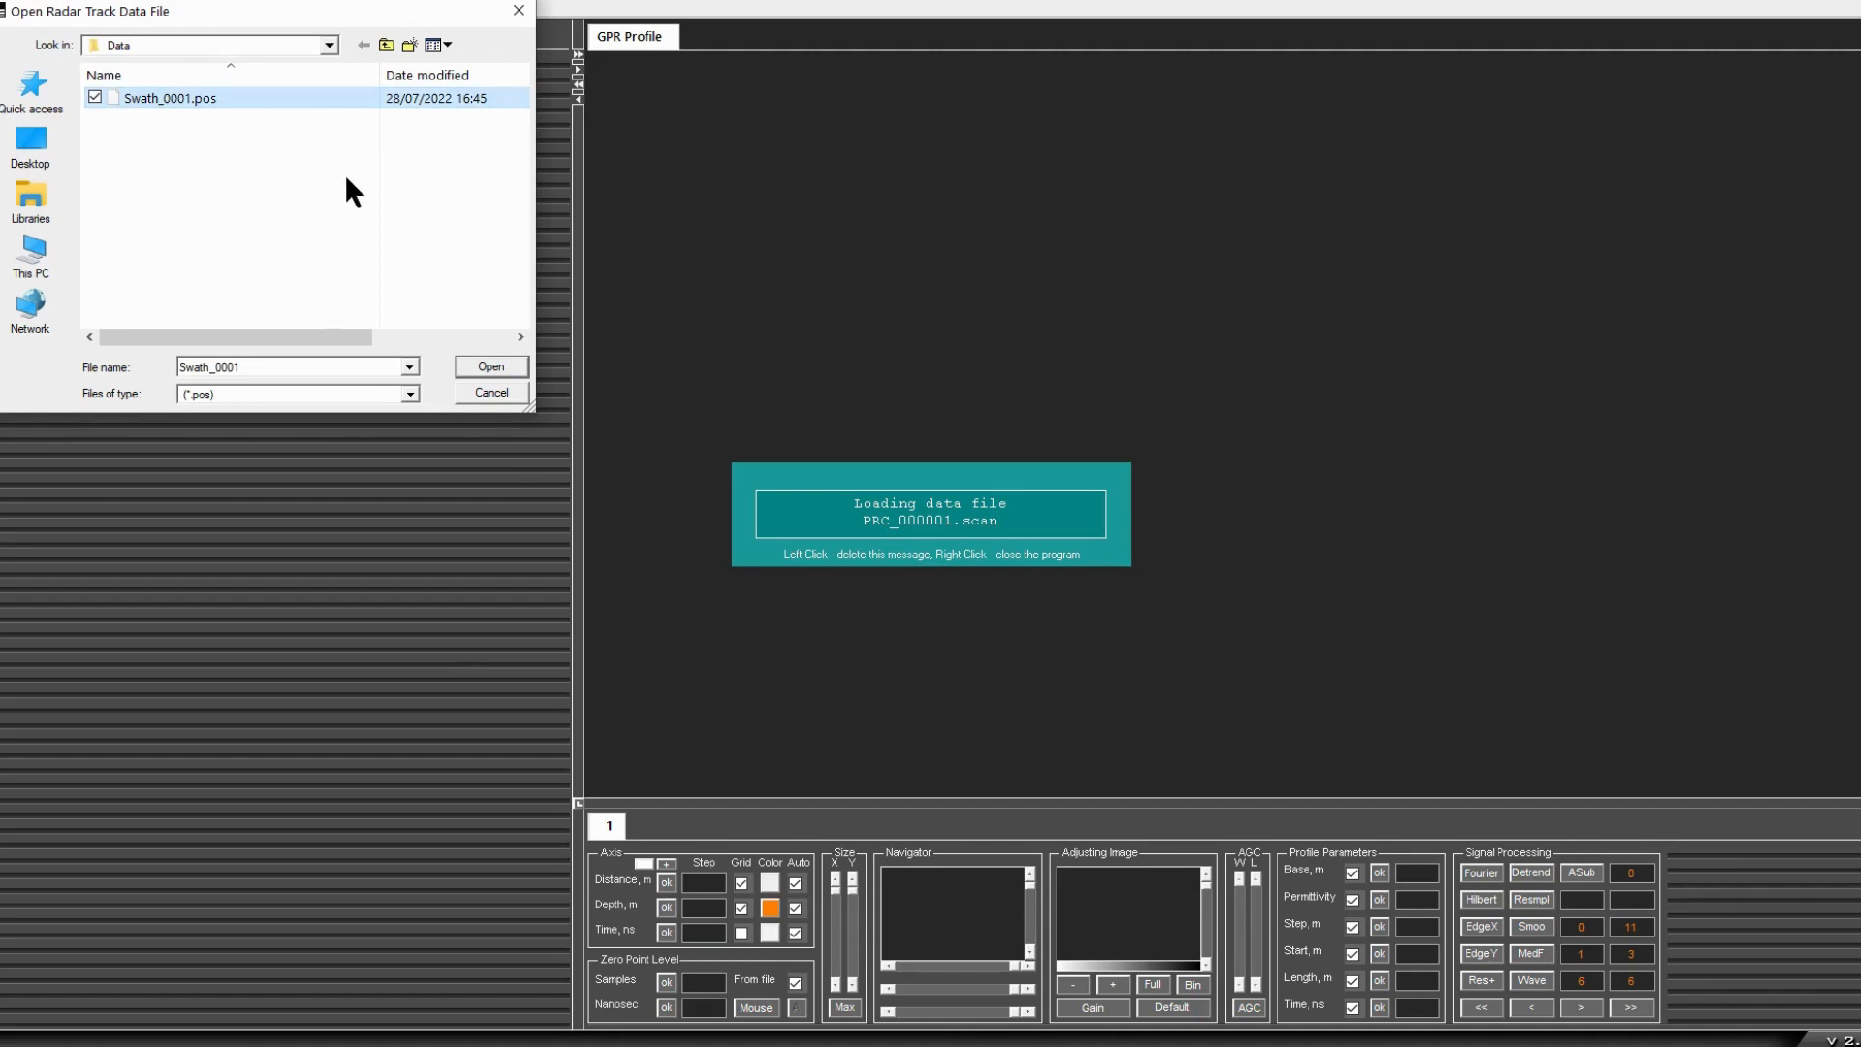
{"action": "left_click", "coordinate": [490, 367]}
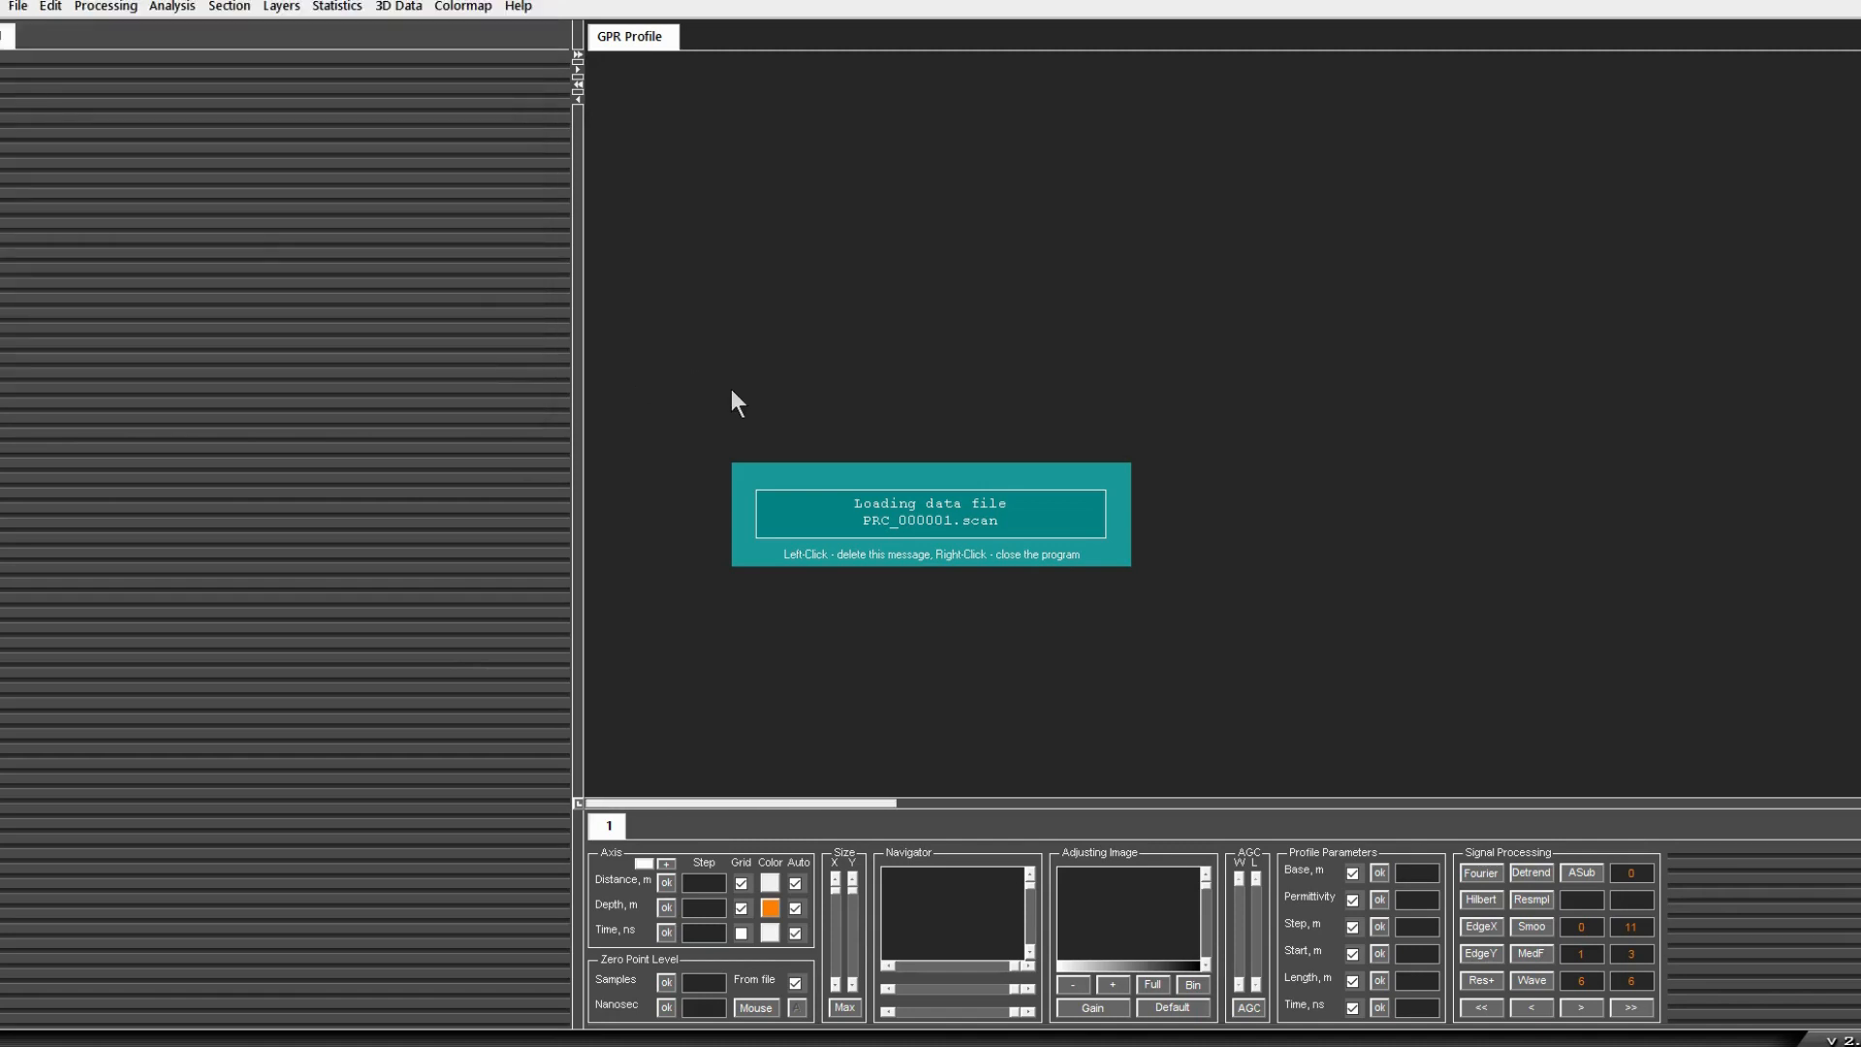
{"action": "left_click", "coordinate": [1030, 554]}
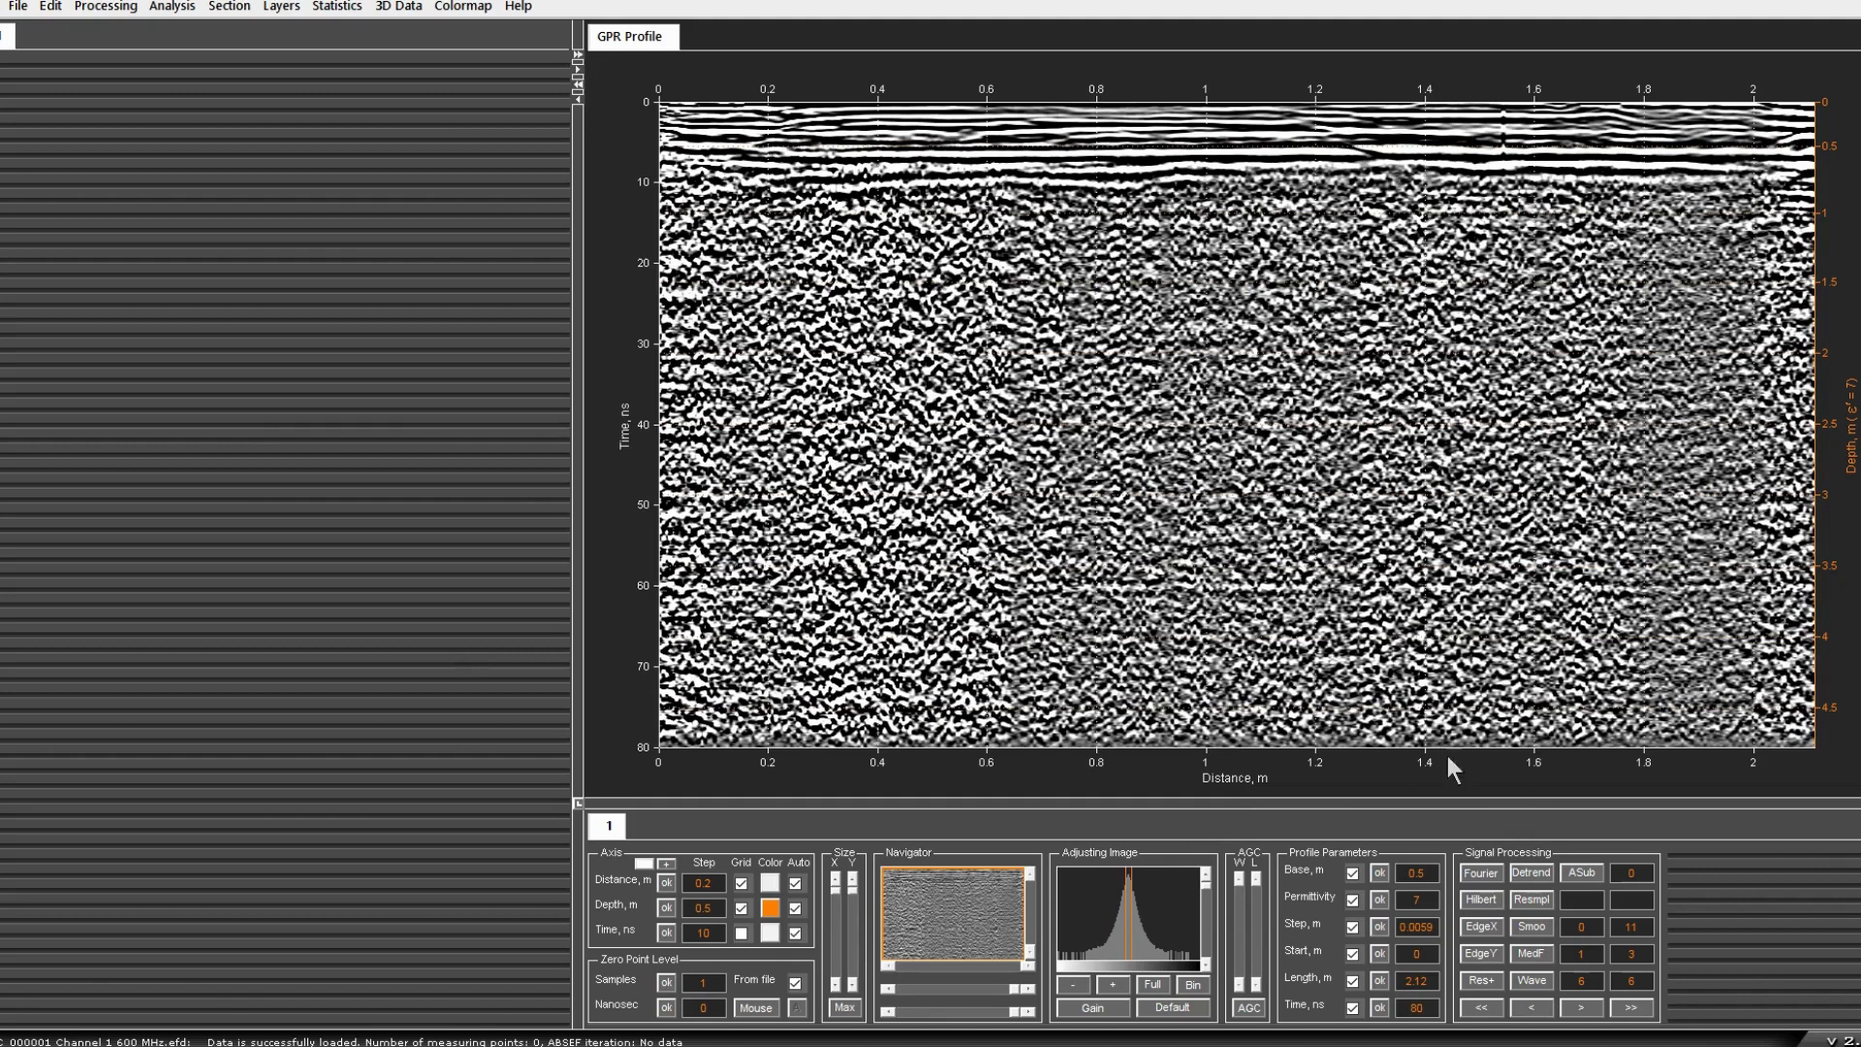
Step: Apply a Fourier filter with F1 stop about 79, F1 pass about 429, F2 pass about 785 and F2 stop about 999 MHz
{"action": "left_click", "coordinate": [1491, 867]}
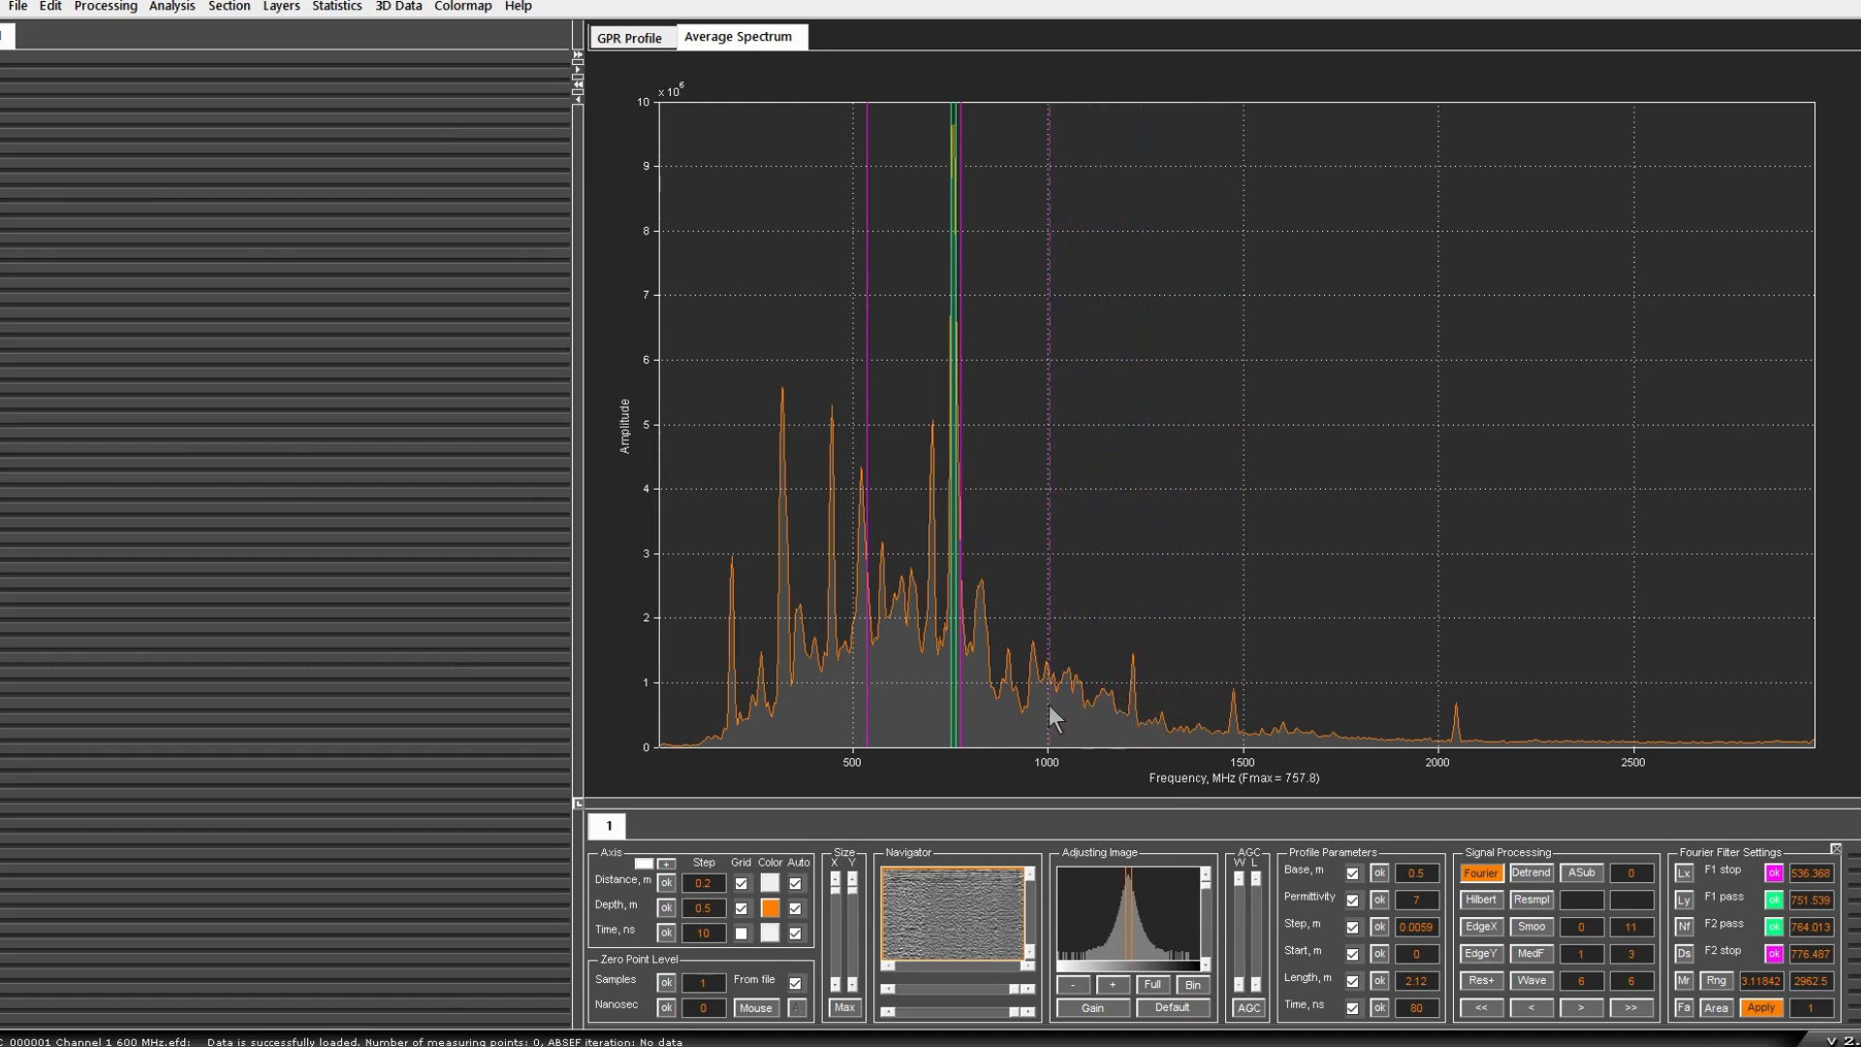
{"action": "left_click", "coordinate": [1021, 709]}
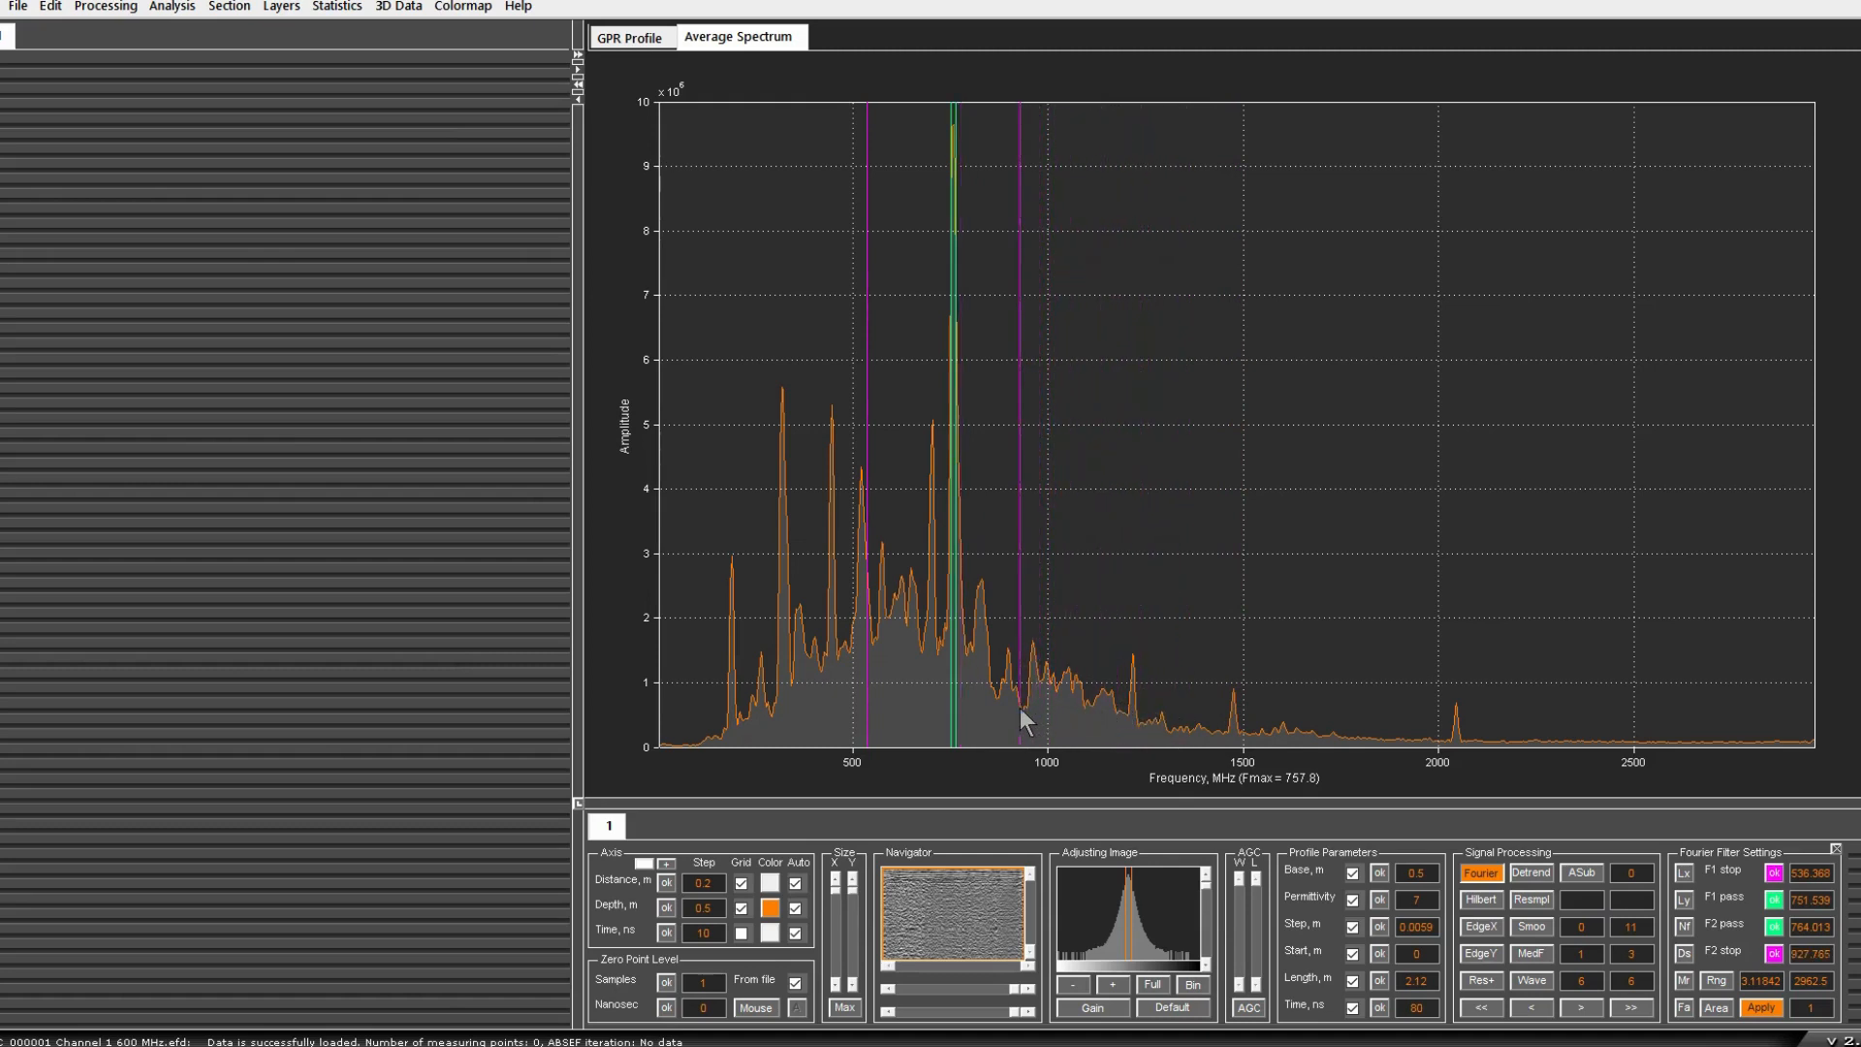
{"action": "left_click", "coordinate": [956, 677]}
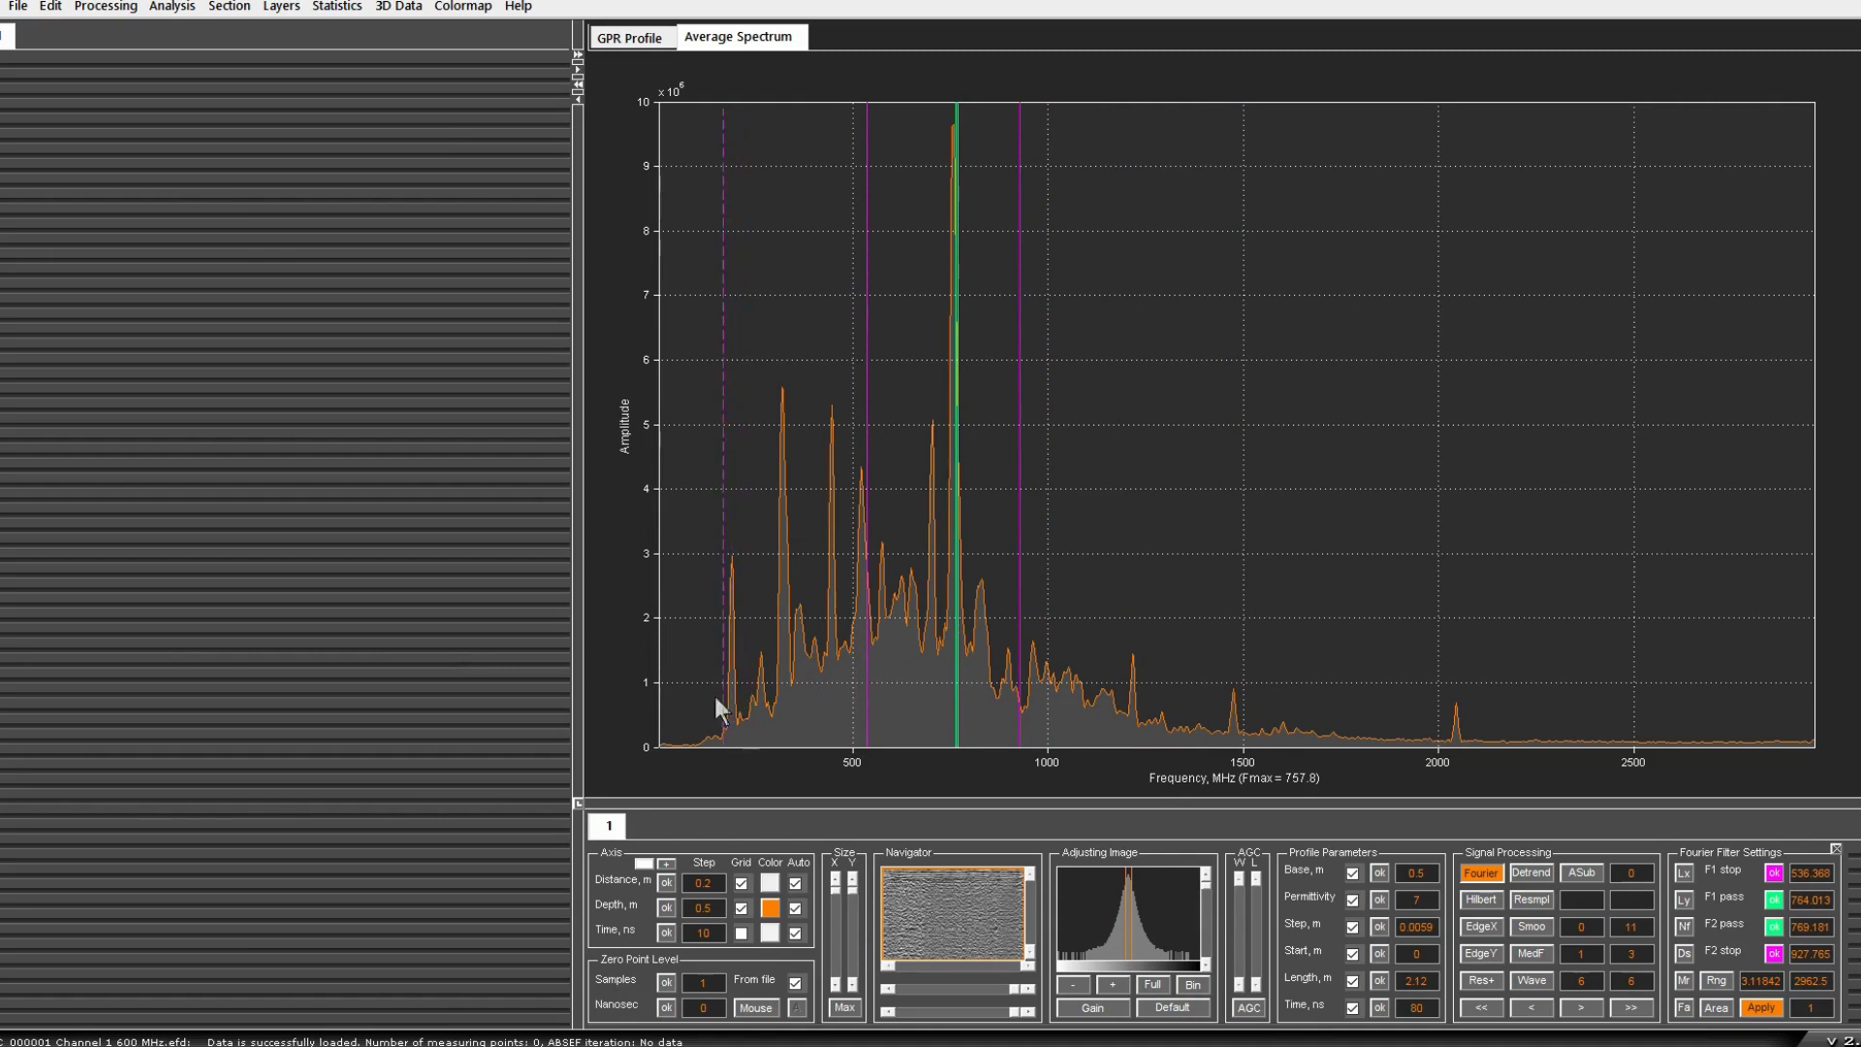
{"action": "left_click", "coordinate": [688, 706]}
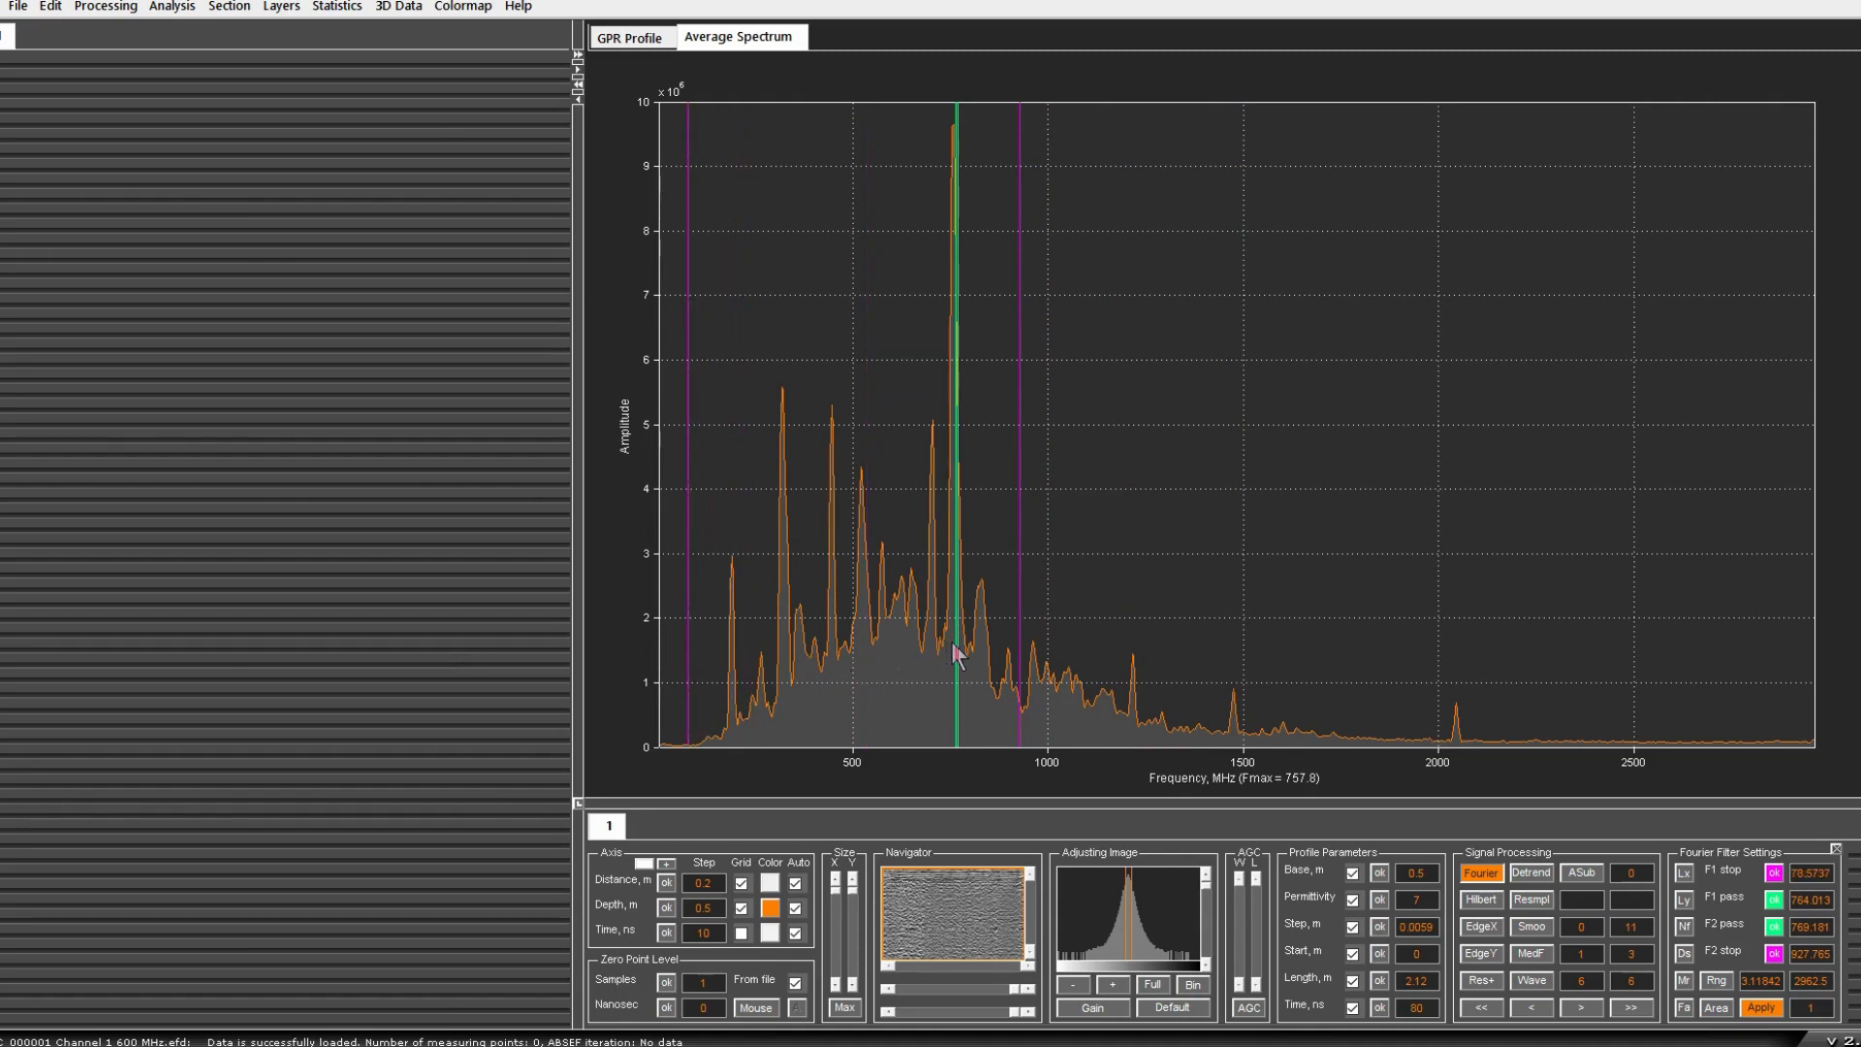
{"action": "left_click", "coordinate": [851, 663]}
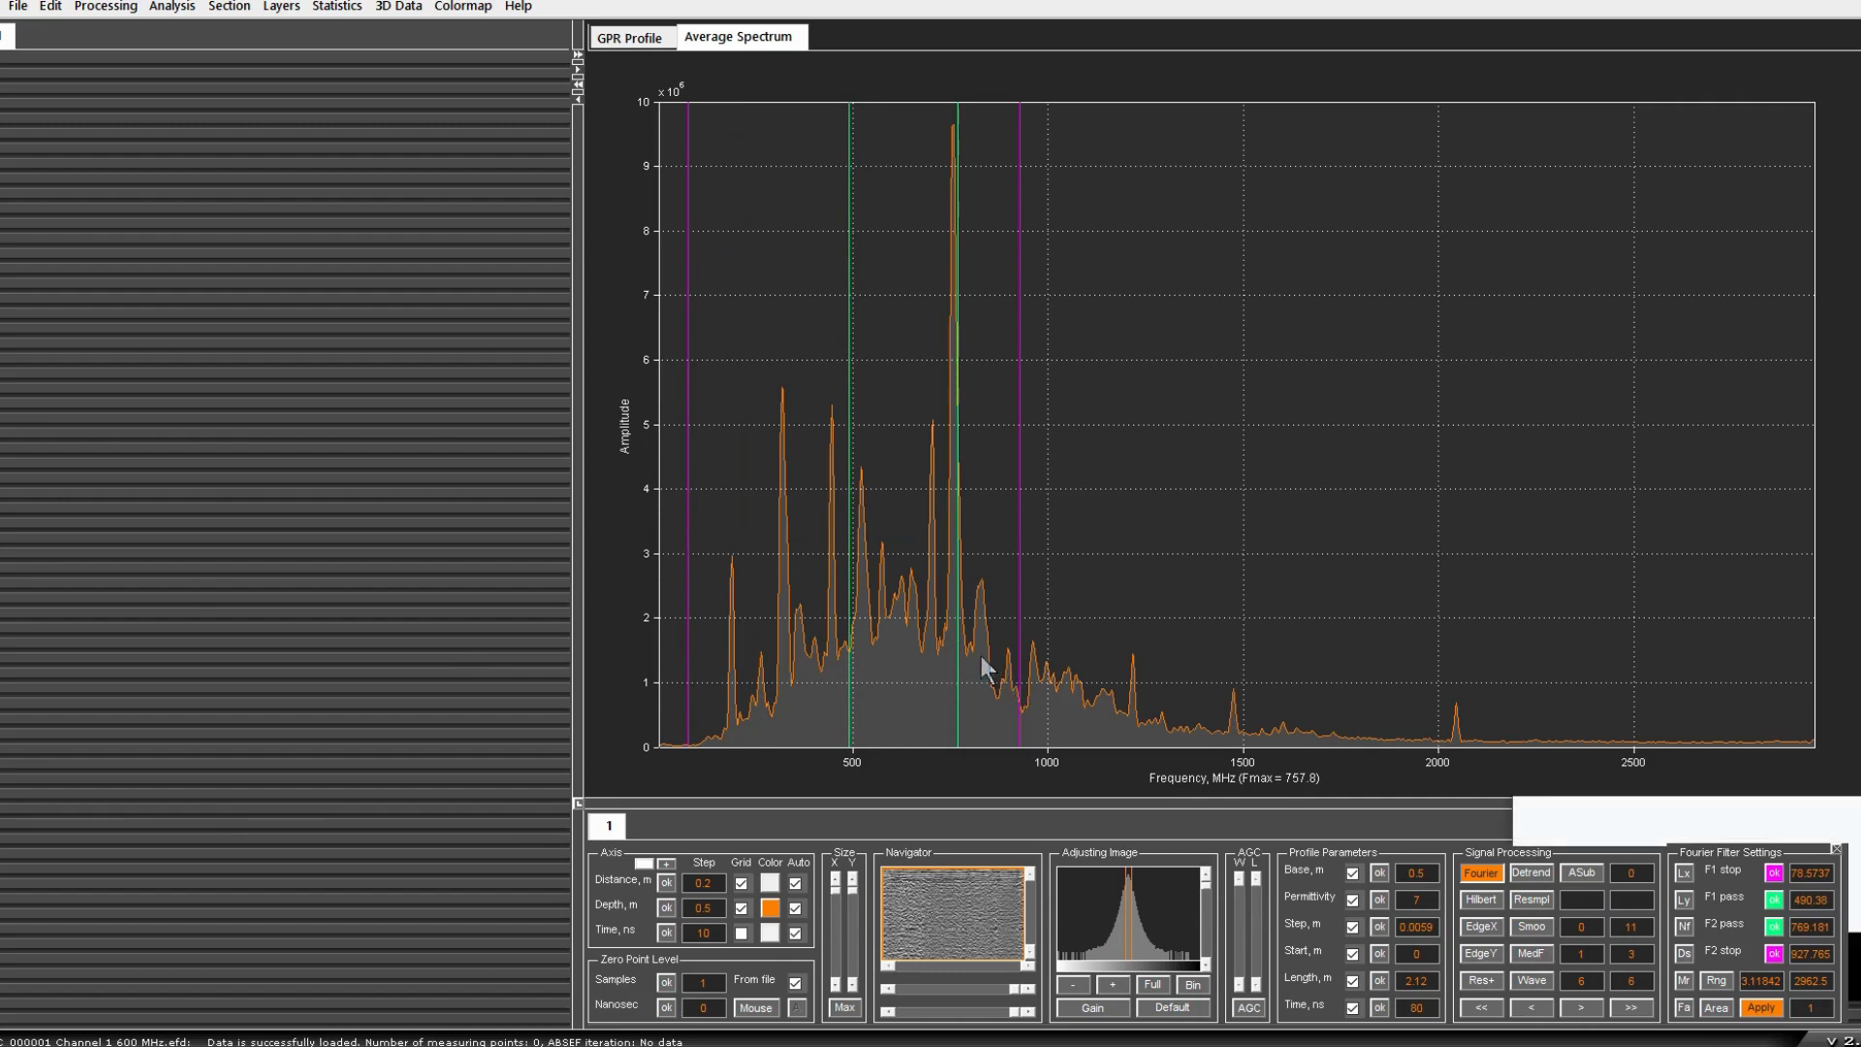
{"action": "left_click", "coordinate": [1048, 688]}
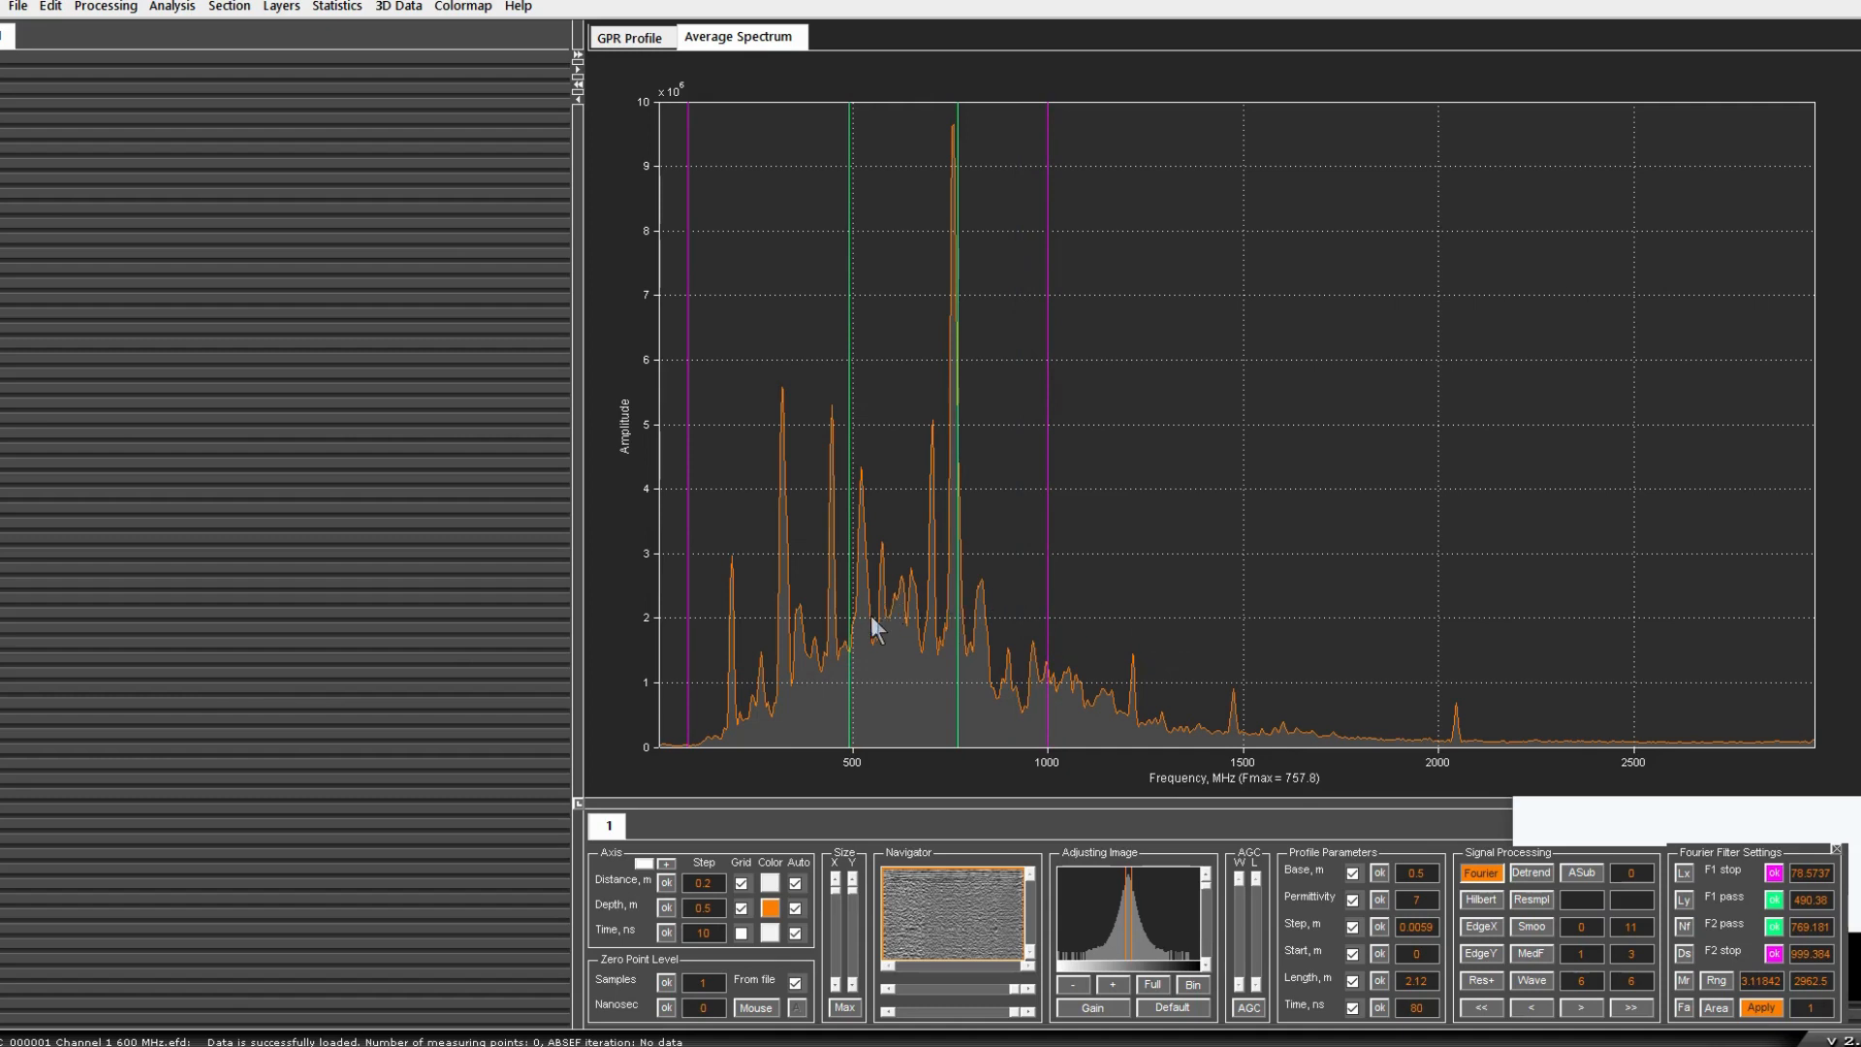
{"action": "left_click", "coordinate": [825, 649]}
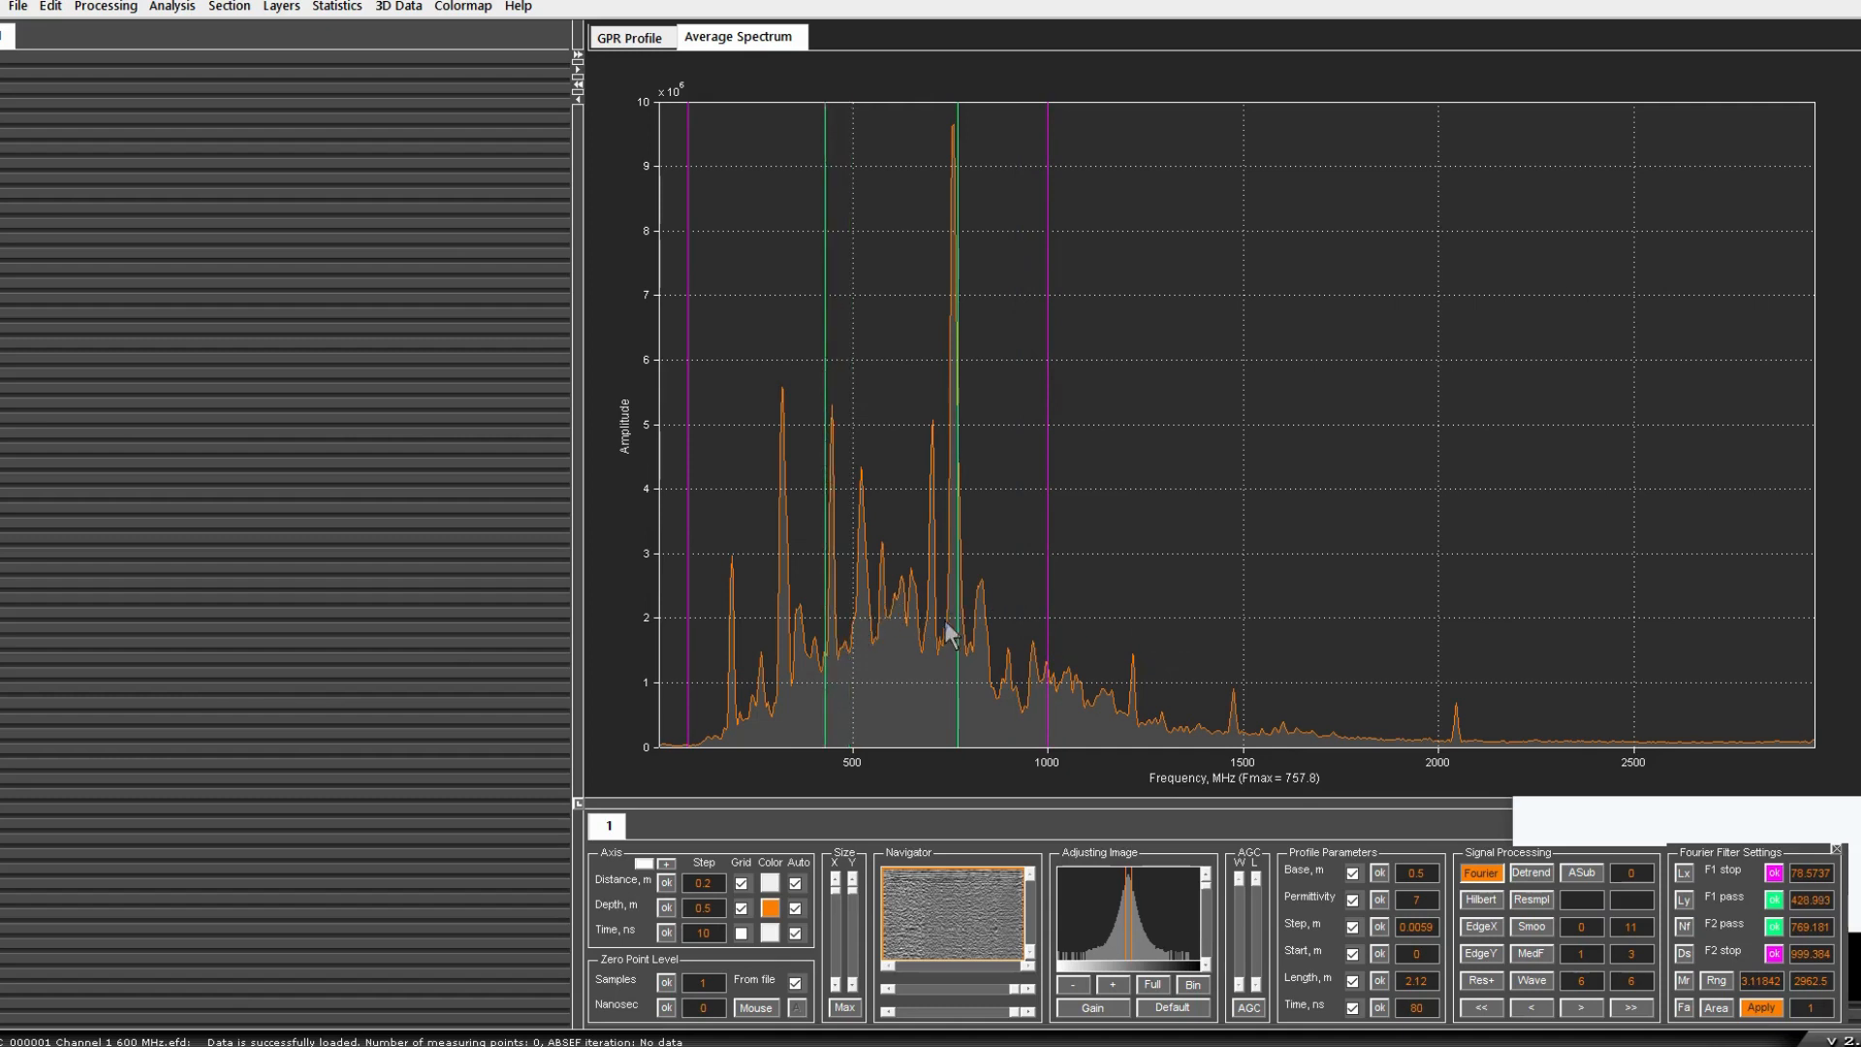
{"action": "left_click", "coordinate": [963, 619]}
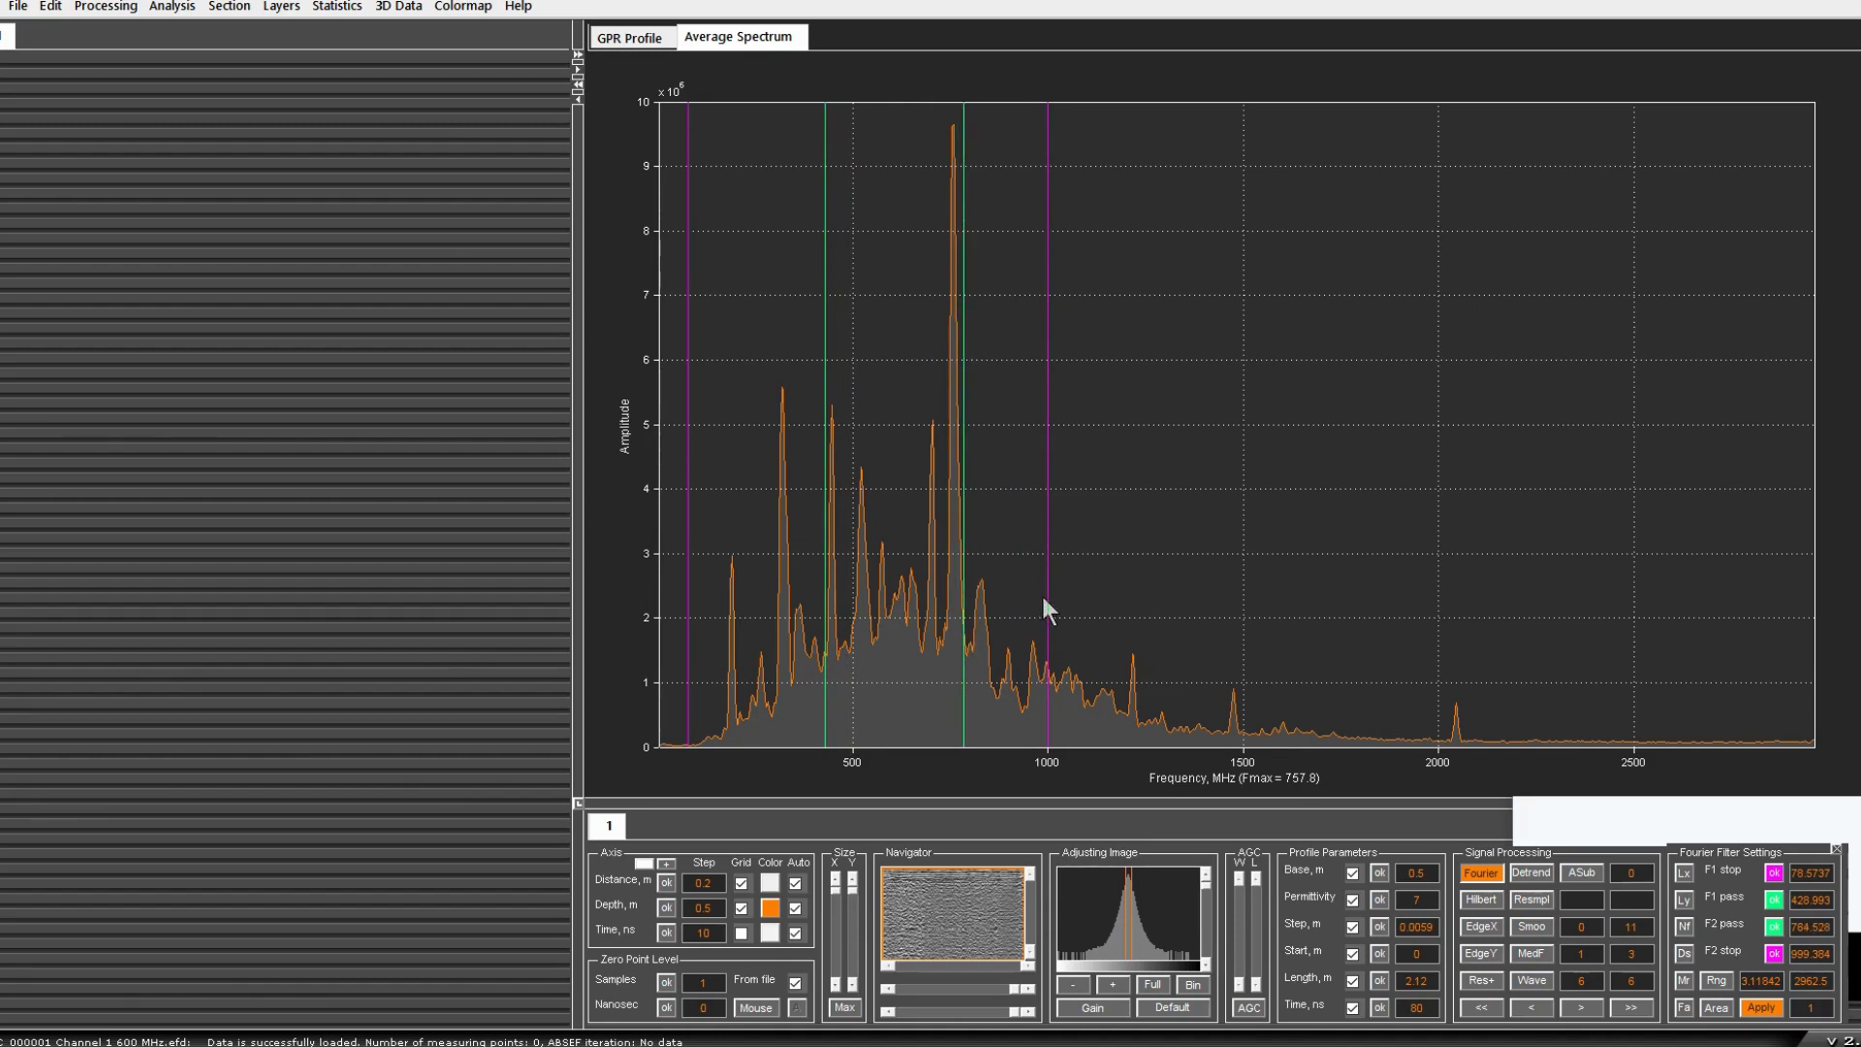
{"action": "left_click", "coordinate": [1764, 1009]}
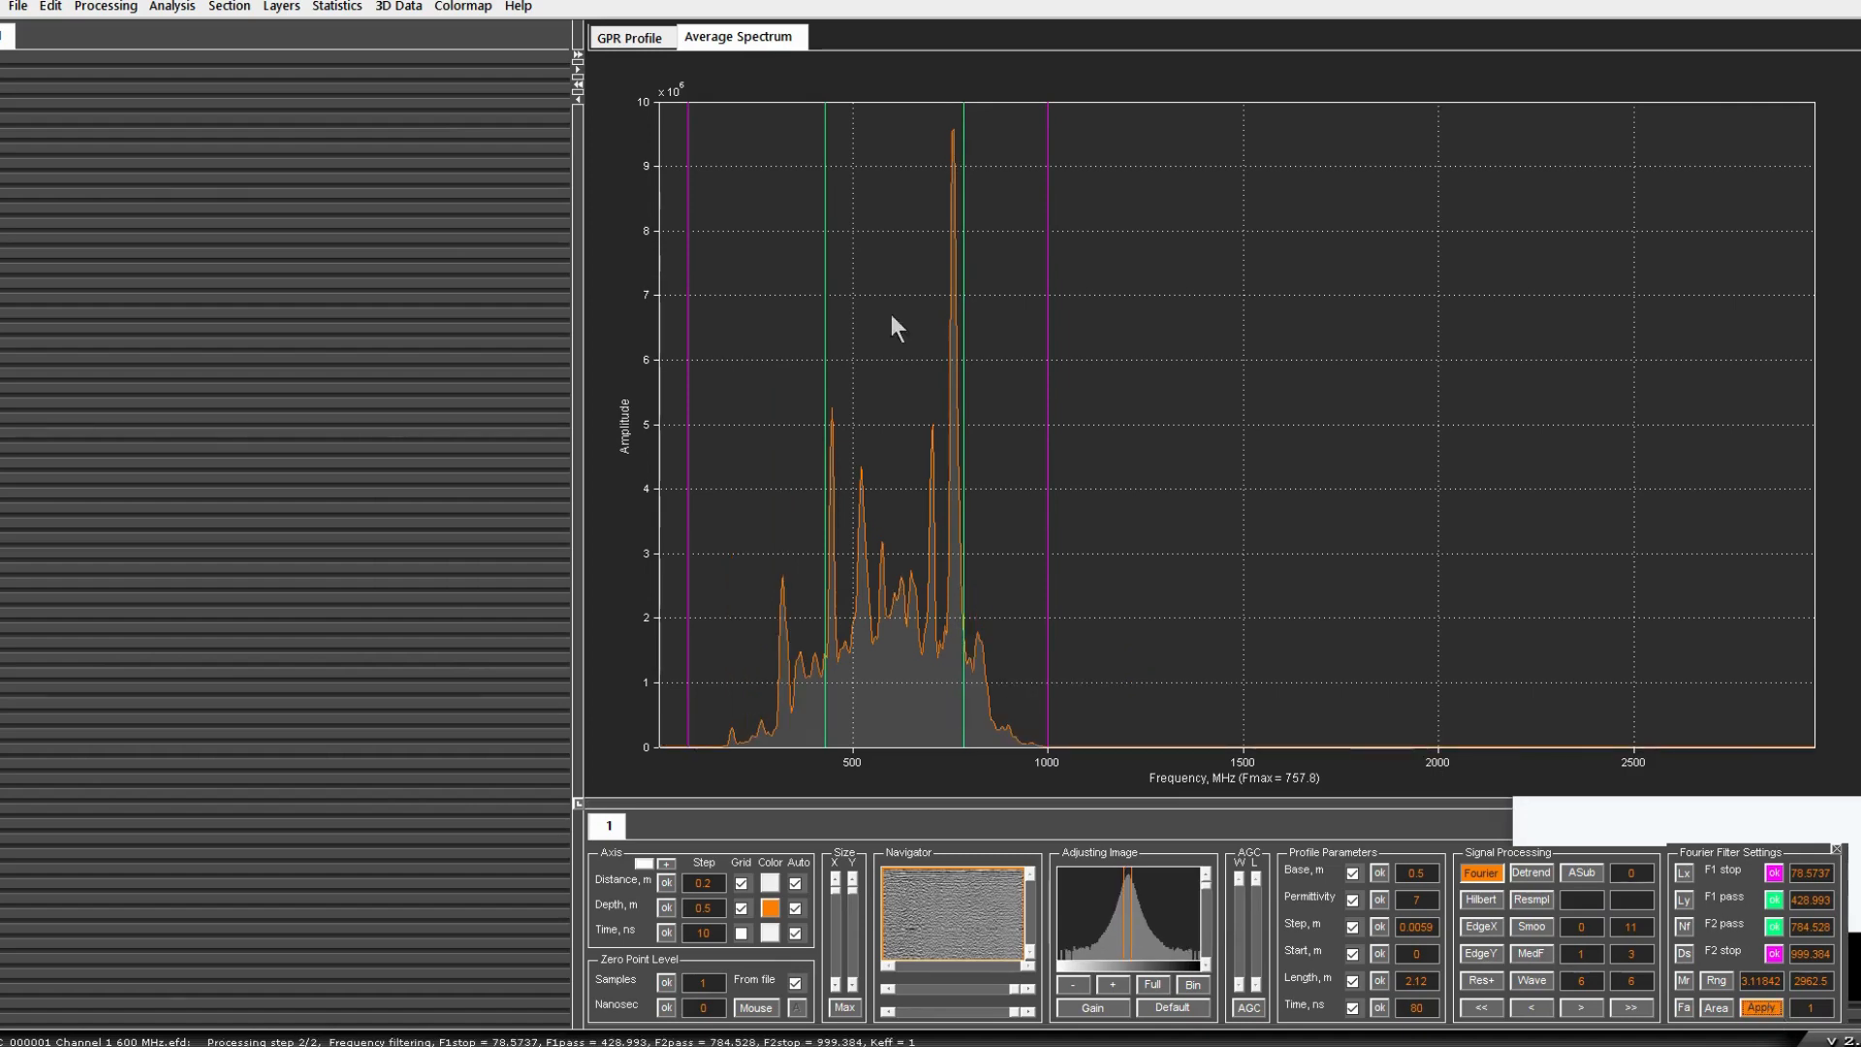
Step: Return to the GPR profile, try the resolution increase on it and undo that processing
{"action": "left_click", "coordinate": [626, 37]}
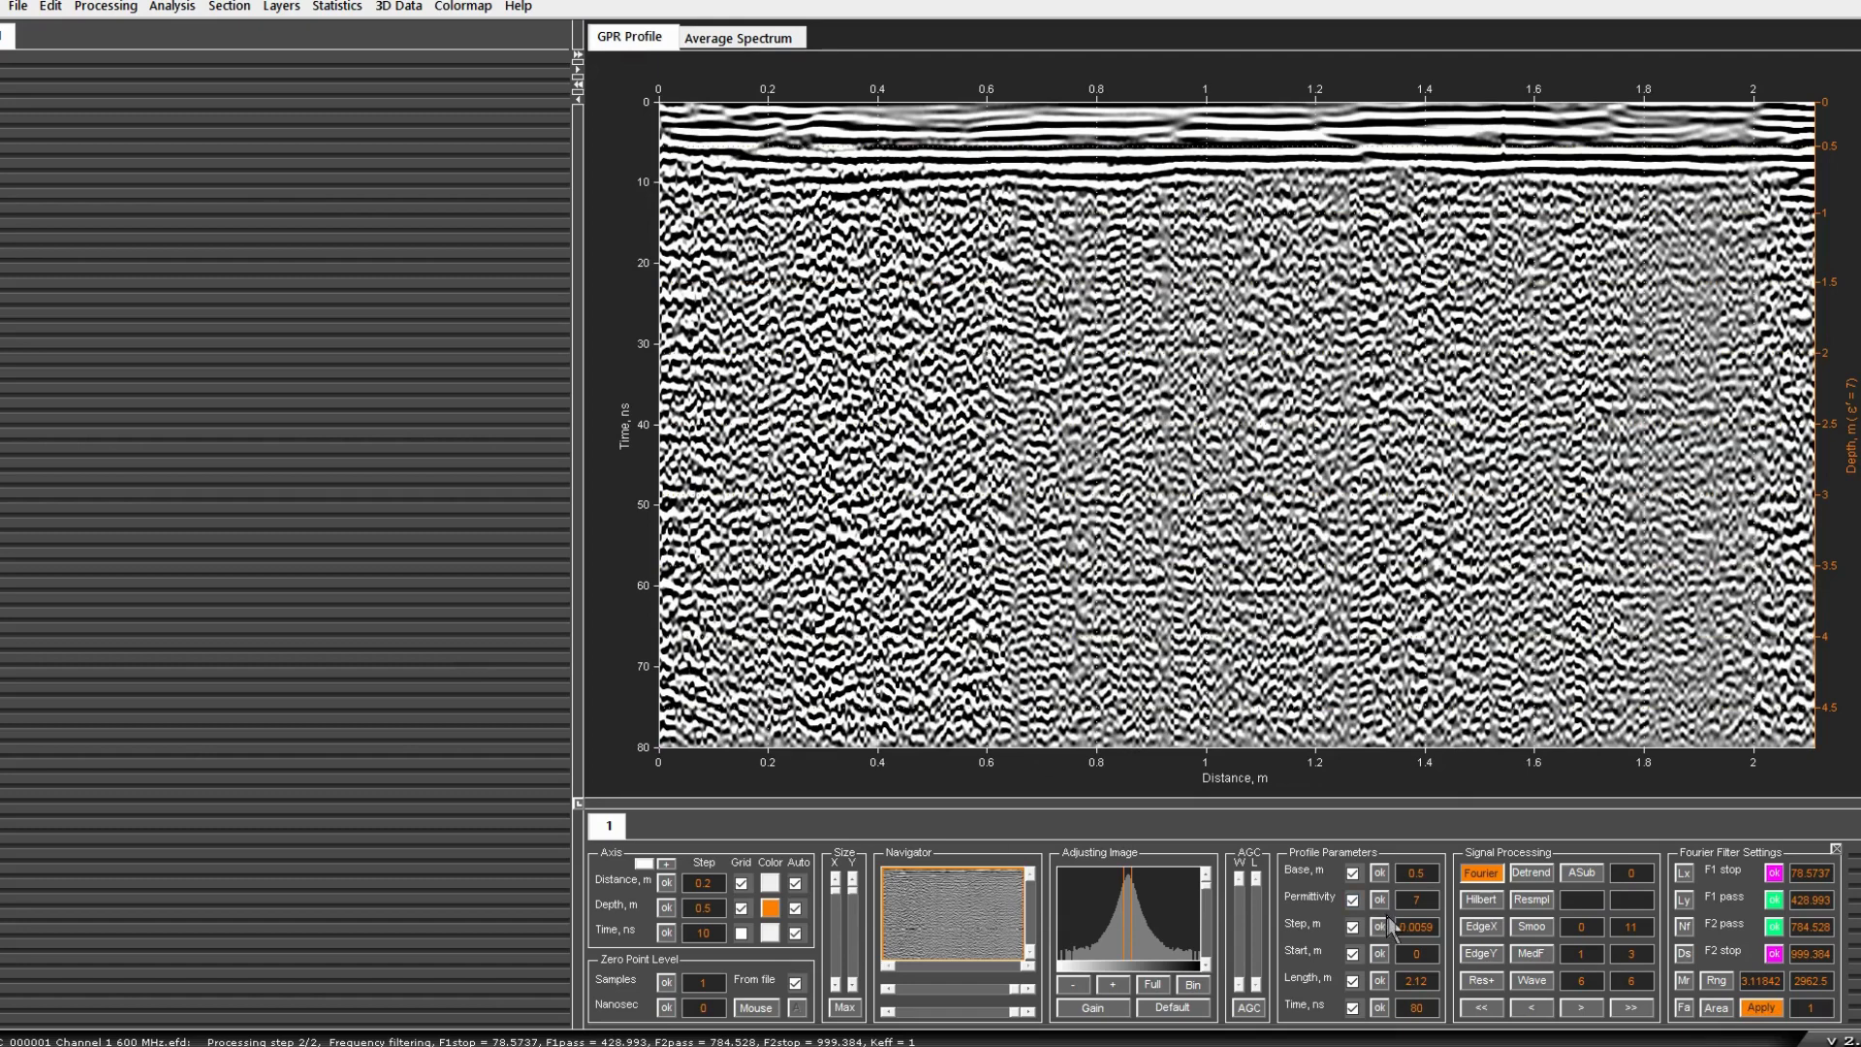
{"action": "left_click", "coordinate": [1482, 980]}
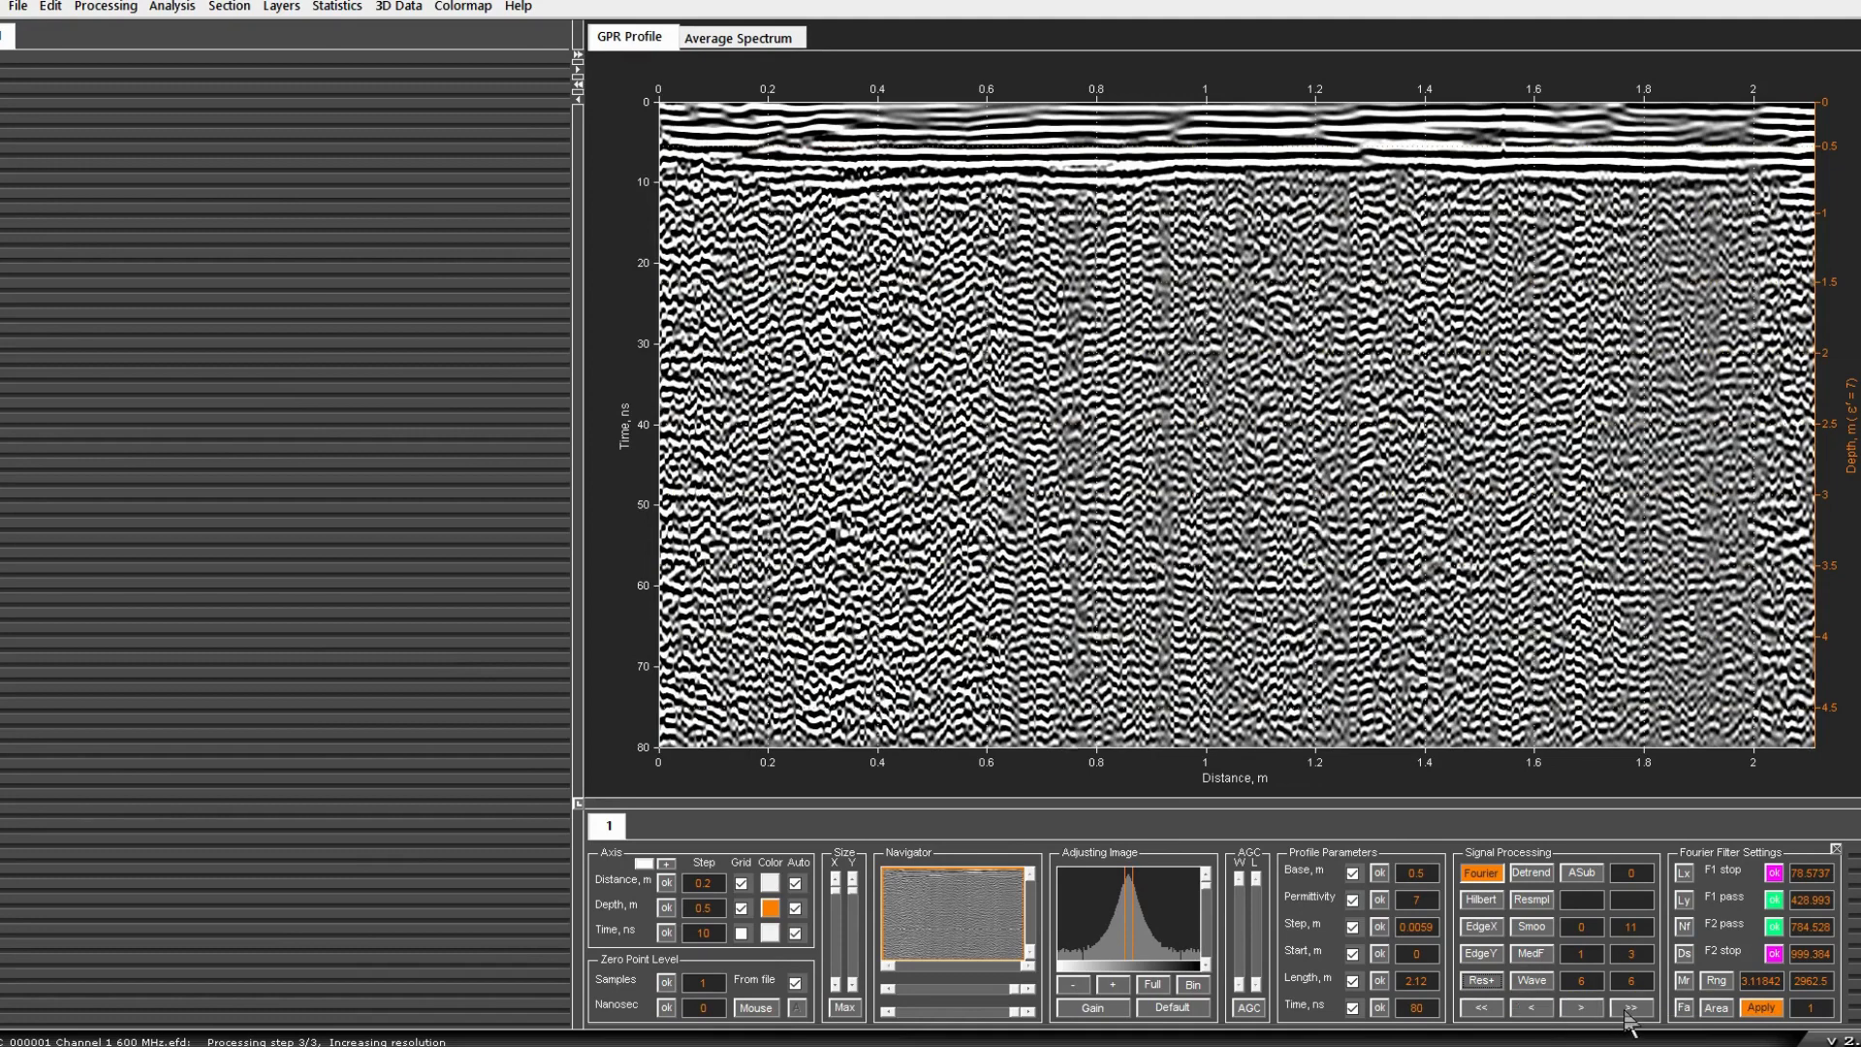
{"action": "left_click", "coordinate": [1533, 1009]}
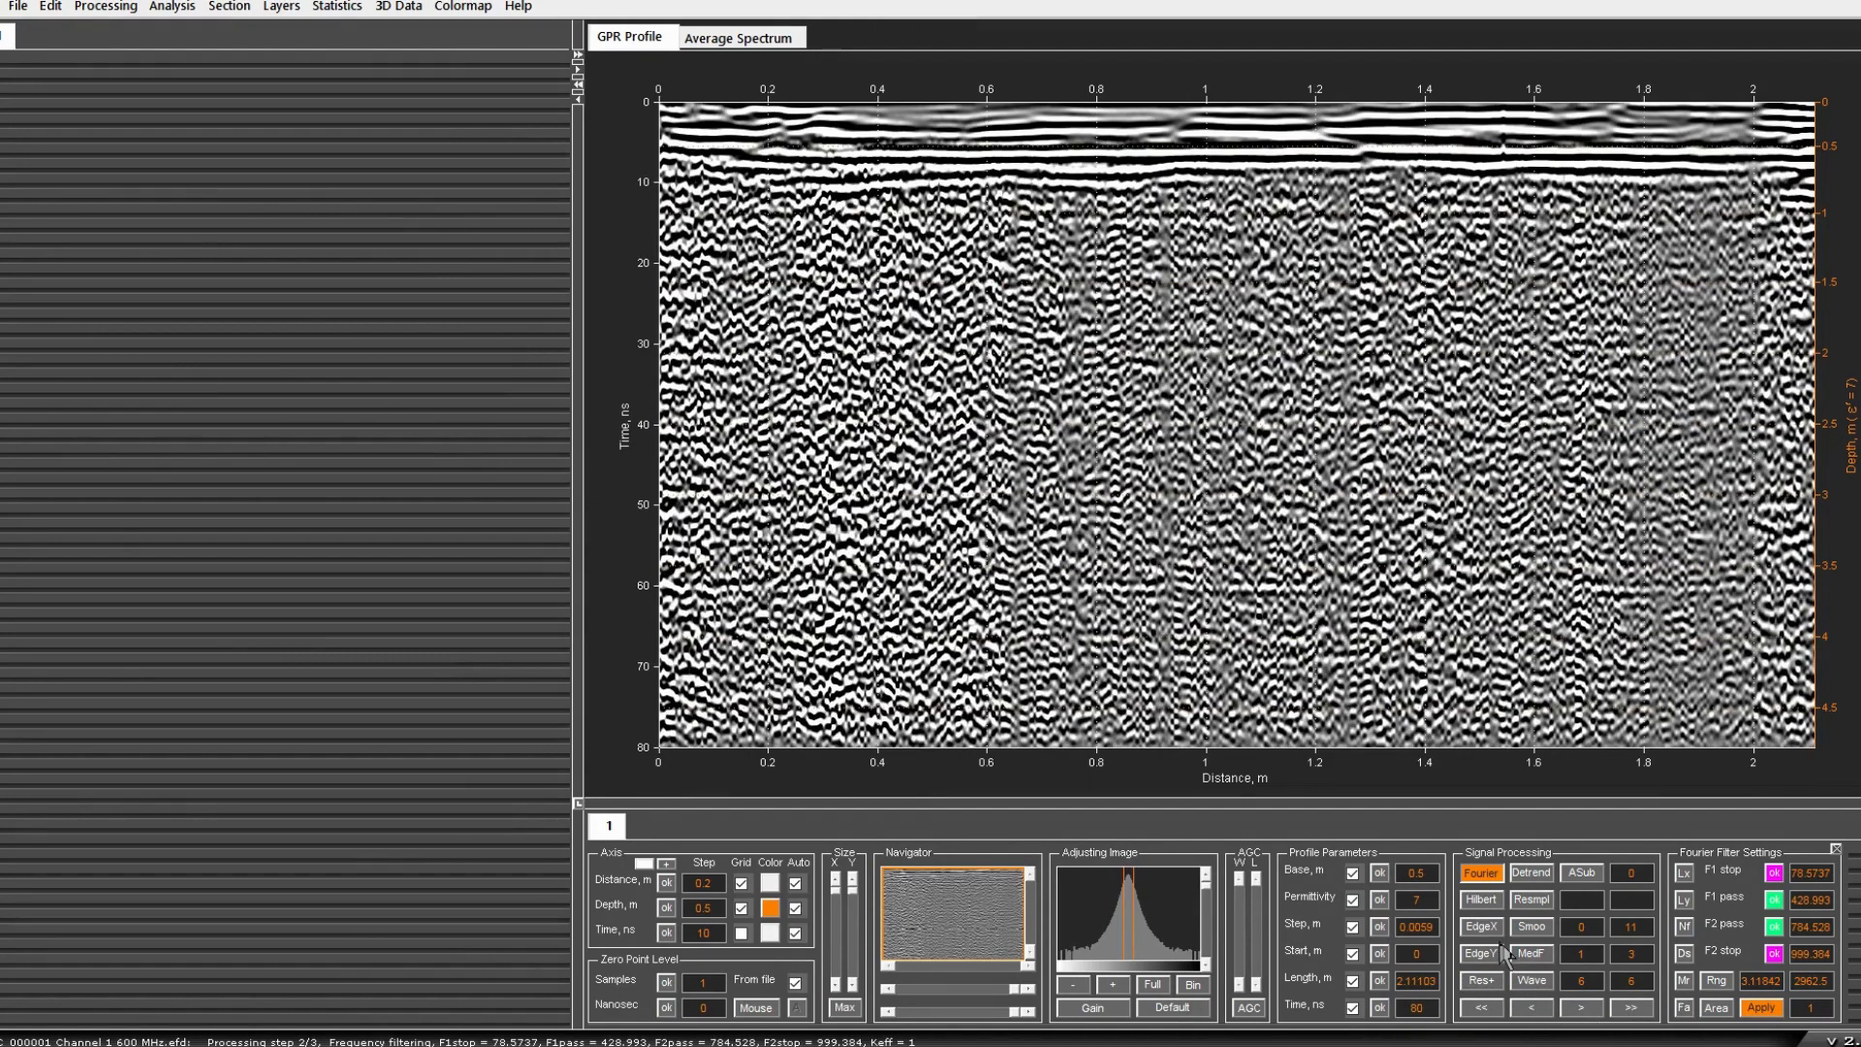
Step: Apply average subtraction to the profile with a window value of -11, and preview the profile with AGC switched on and off
{"action": "left_click", "coordinate": [1649, 875]}
{"action": "type", "text": "-11"}
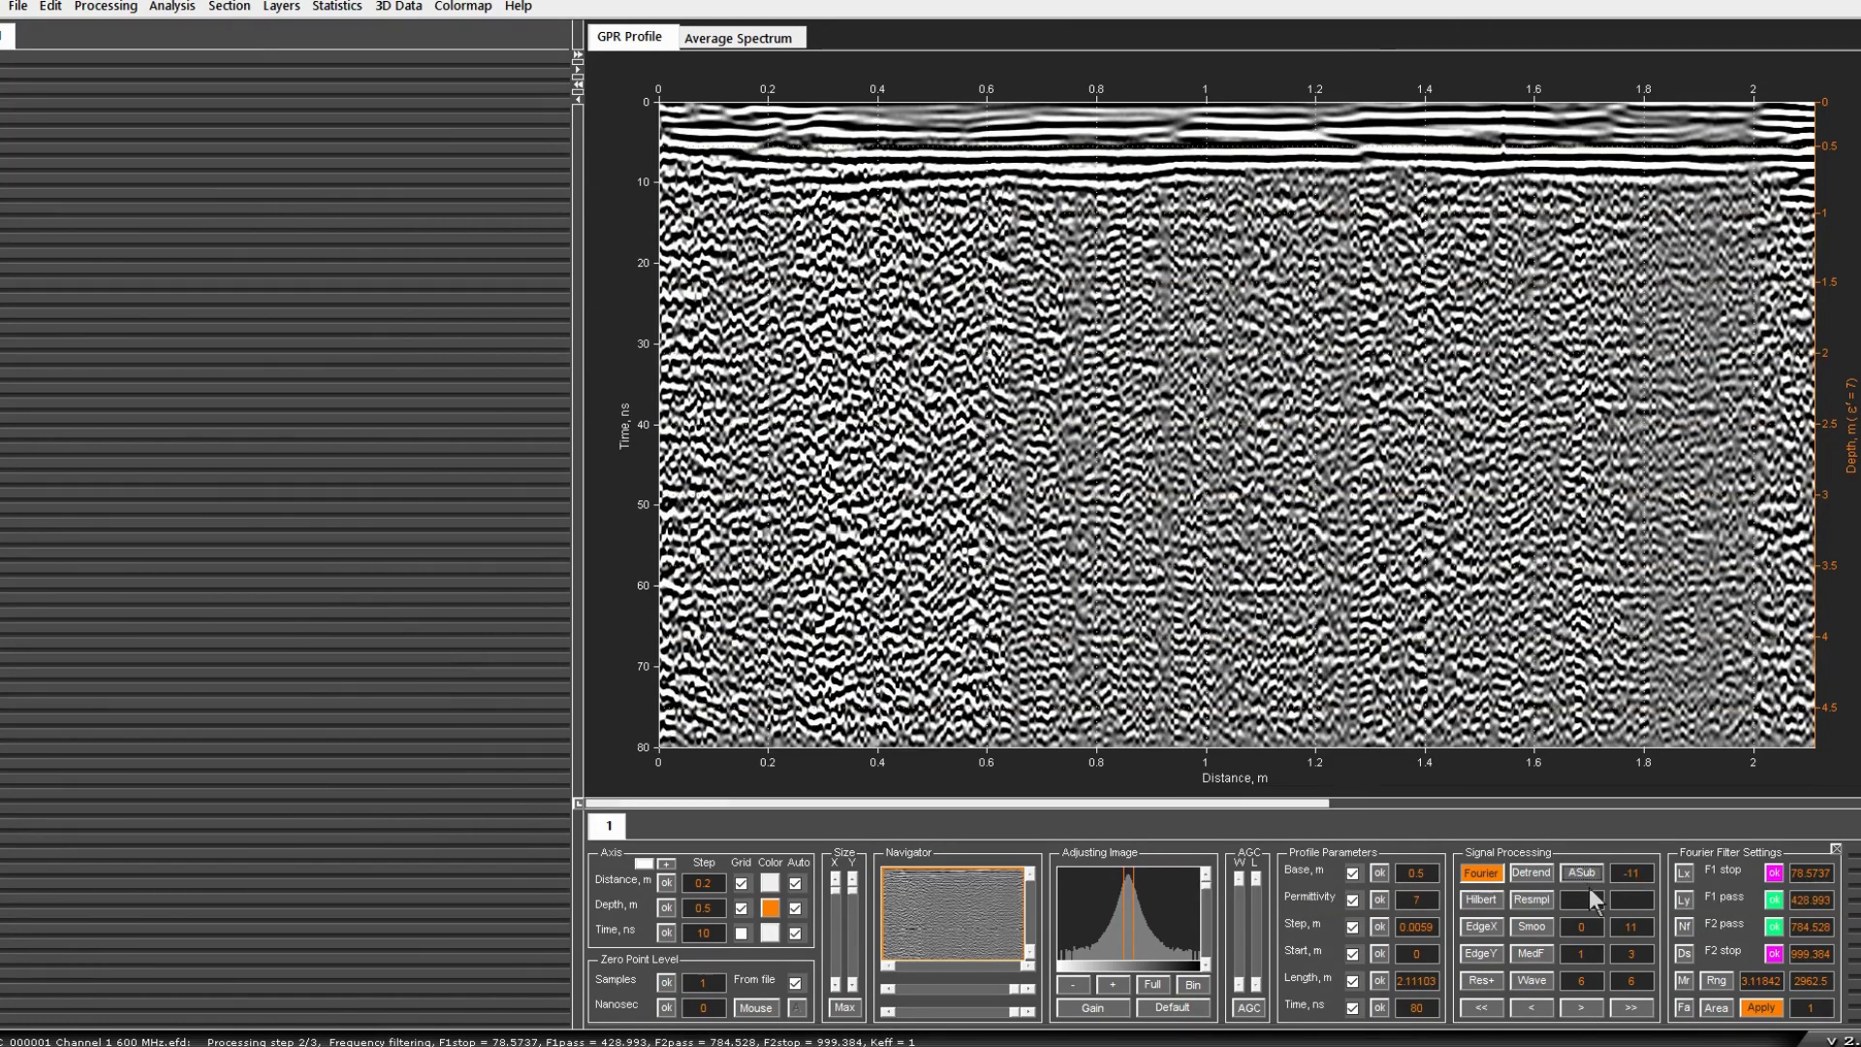
{"action": "key", "text": "Return"}
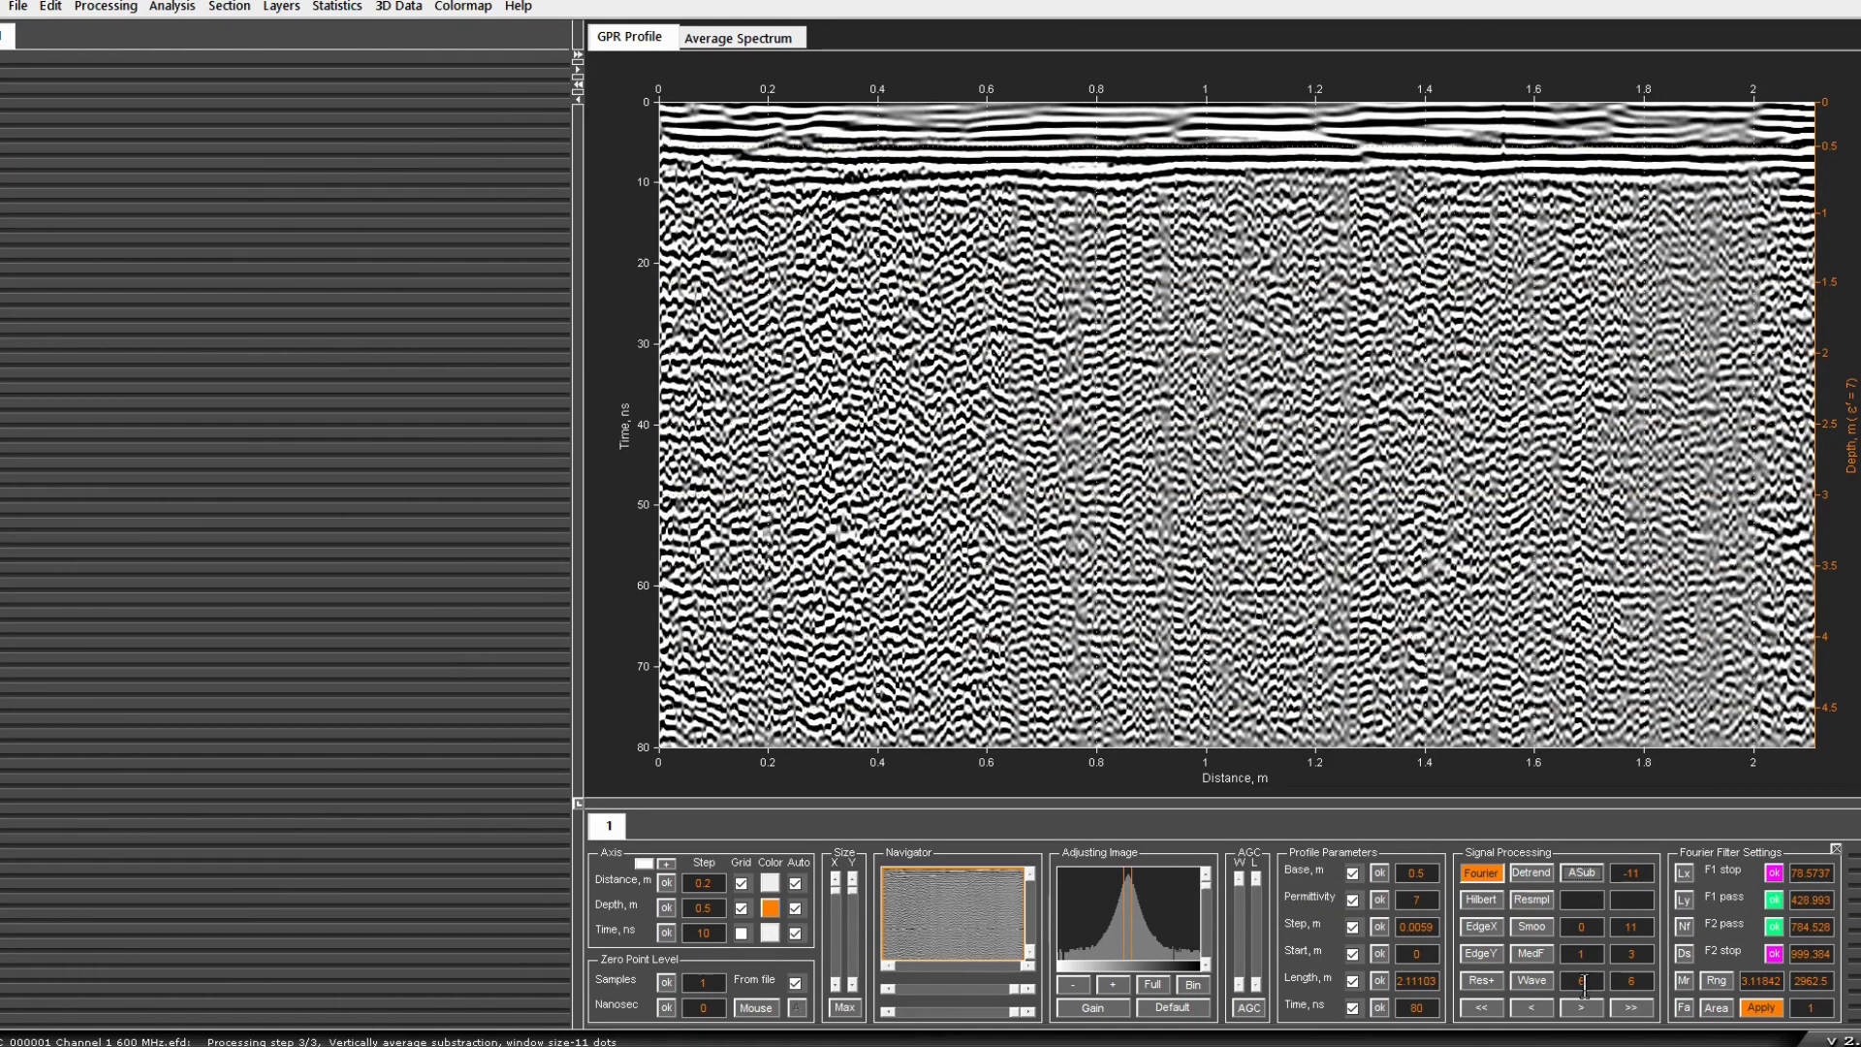
{"action": "left_click", "coordinate": [1248, 1008]}
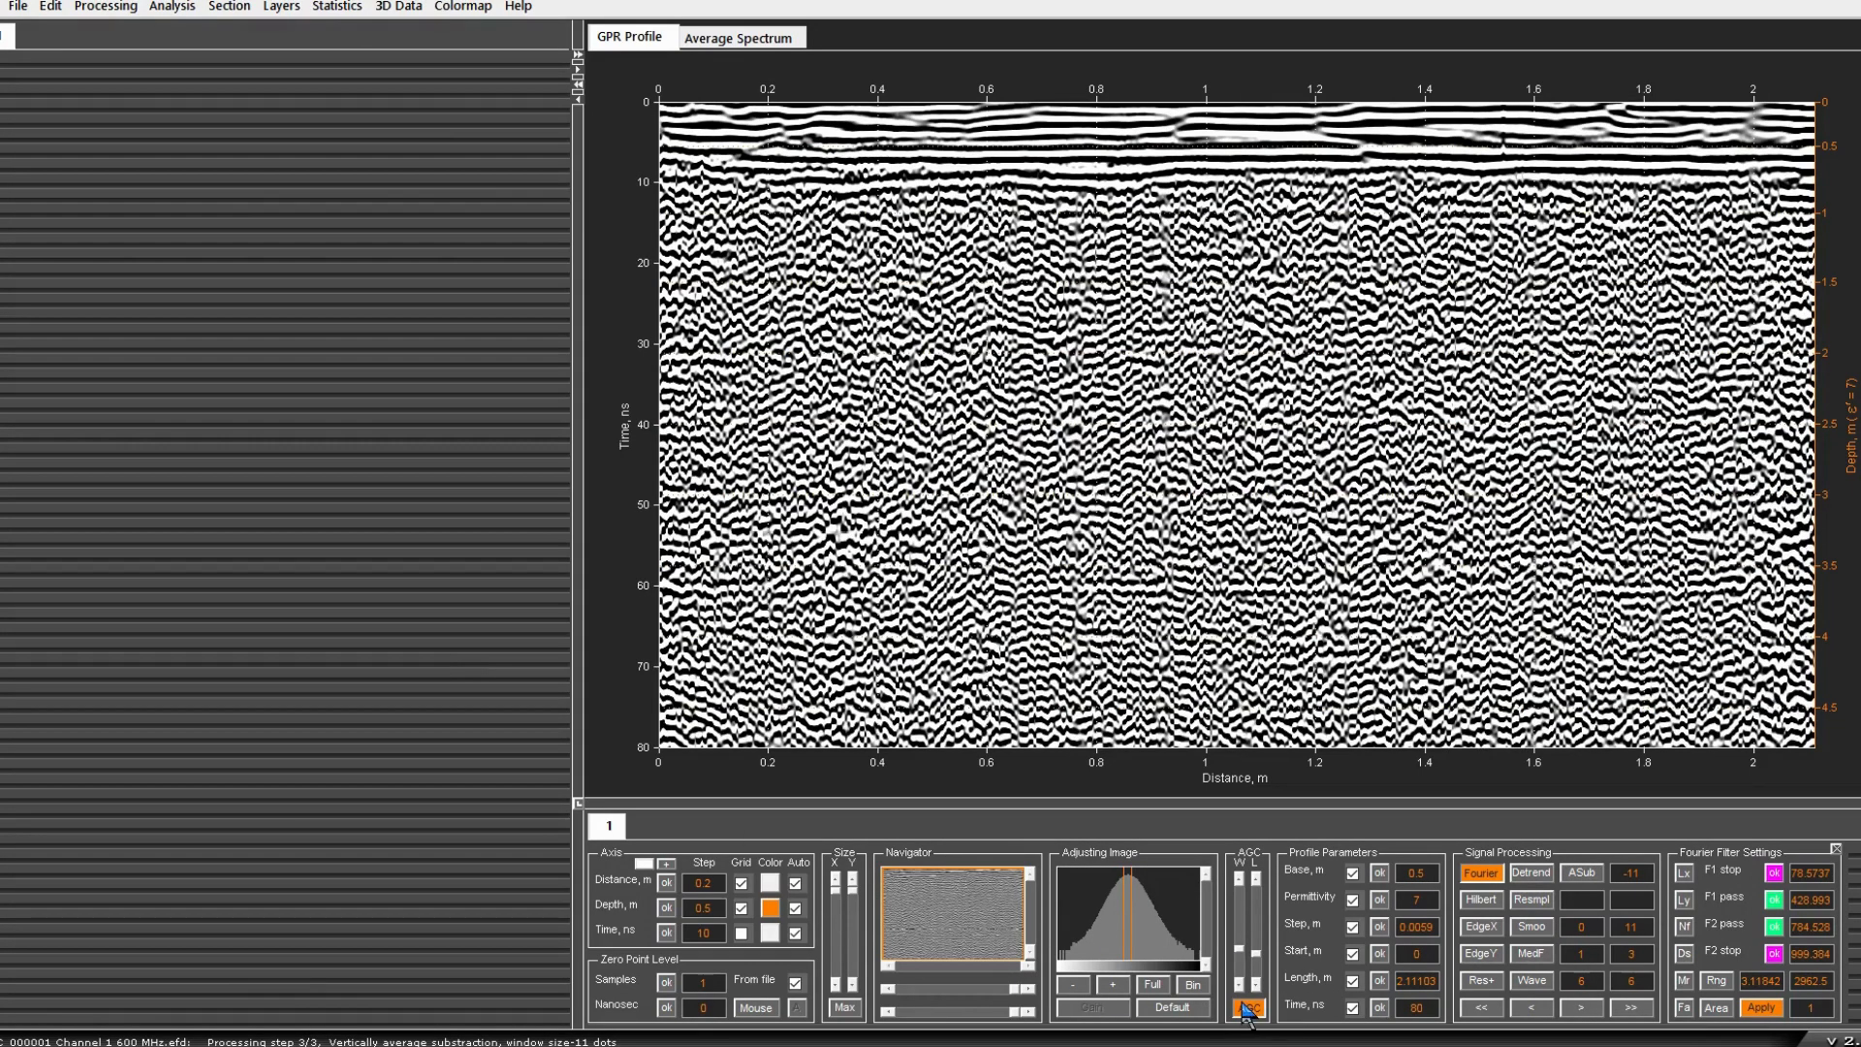
{"action": "left_click", "coordinate": [1249, 1008]}
Step: Open Signal Decomposition in Components and reconstruct the profile inside the range 10 to 45
{"action": "left_click", "coordinate": [133, 9]}
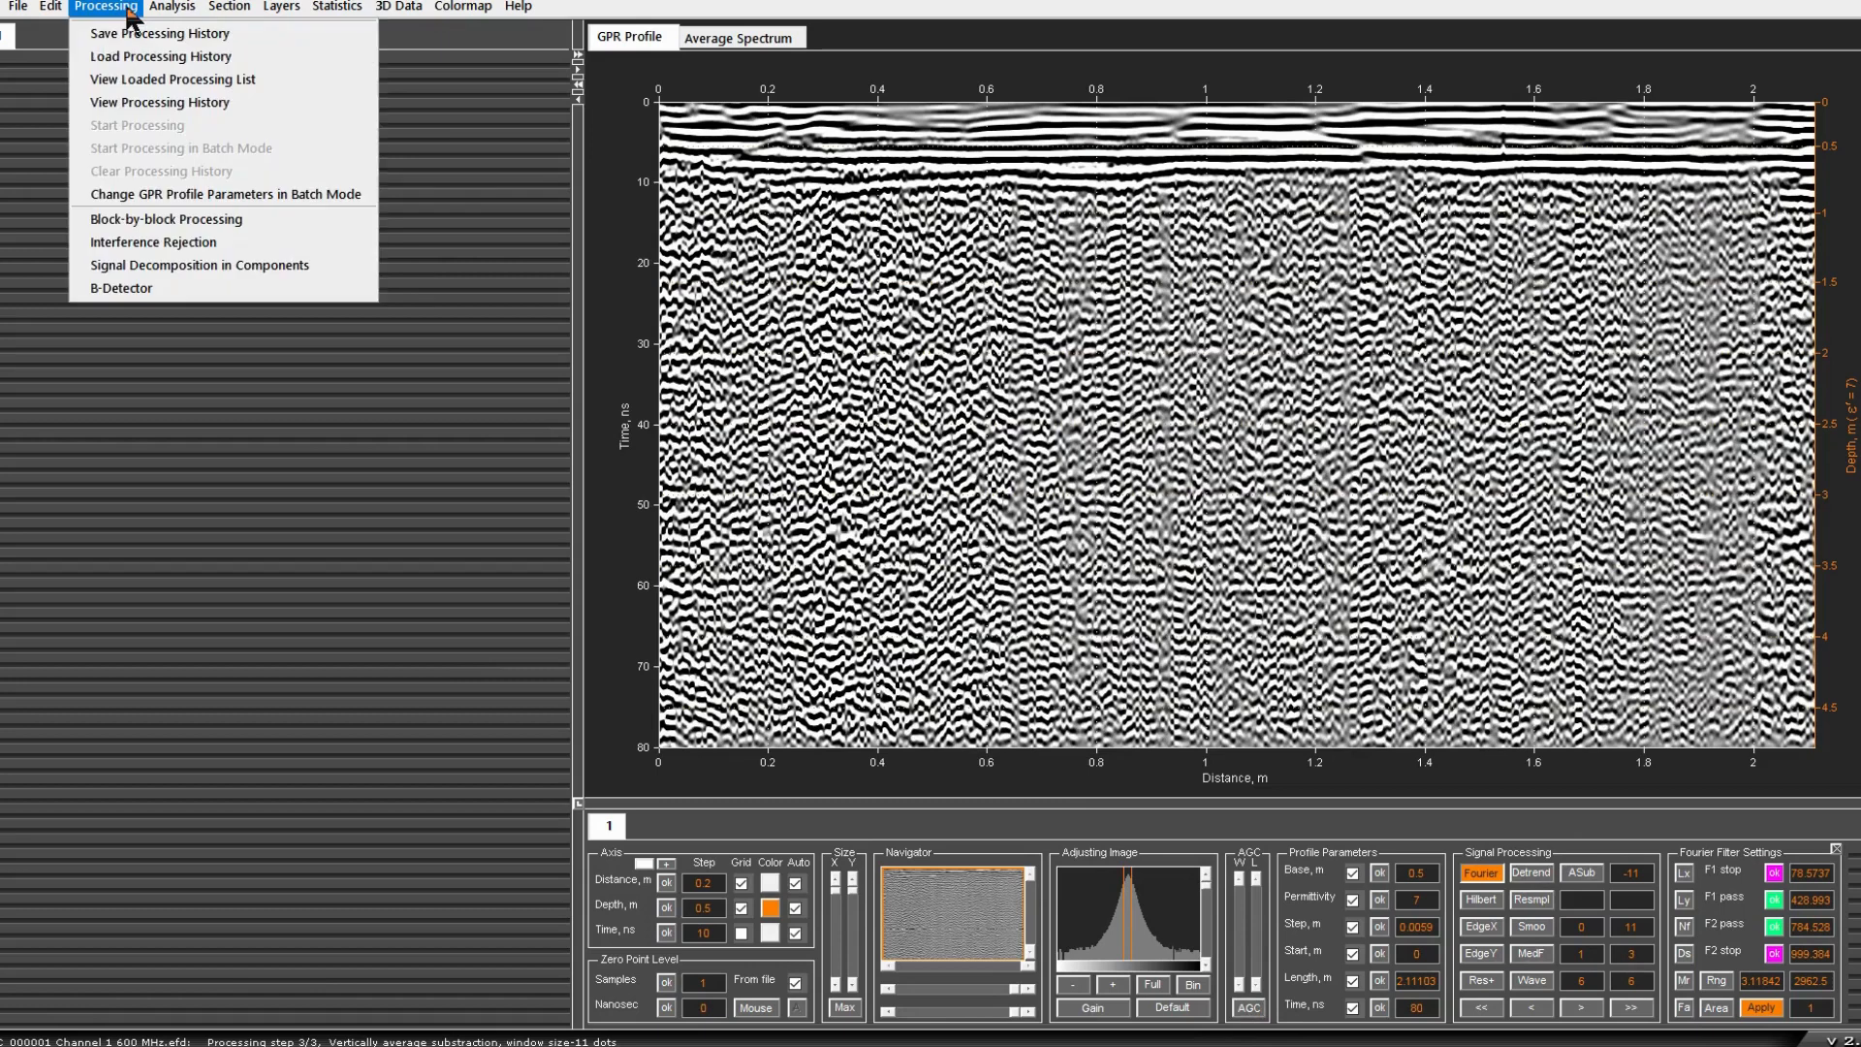
{"action": "left_click", "coordinate": [169, 272]}
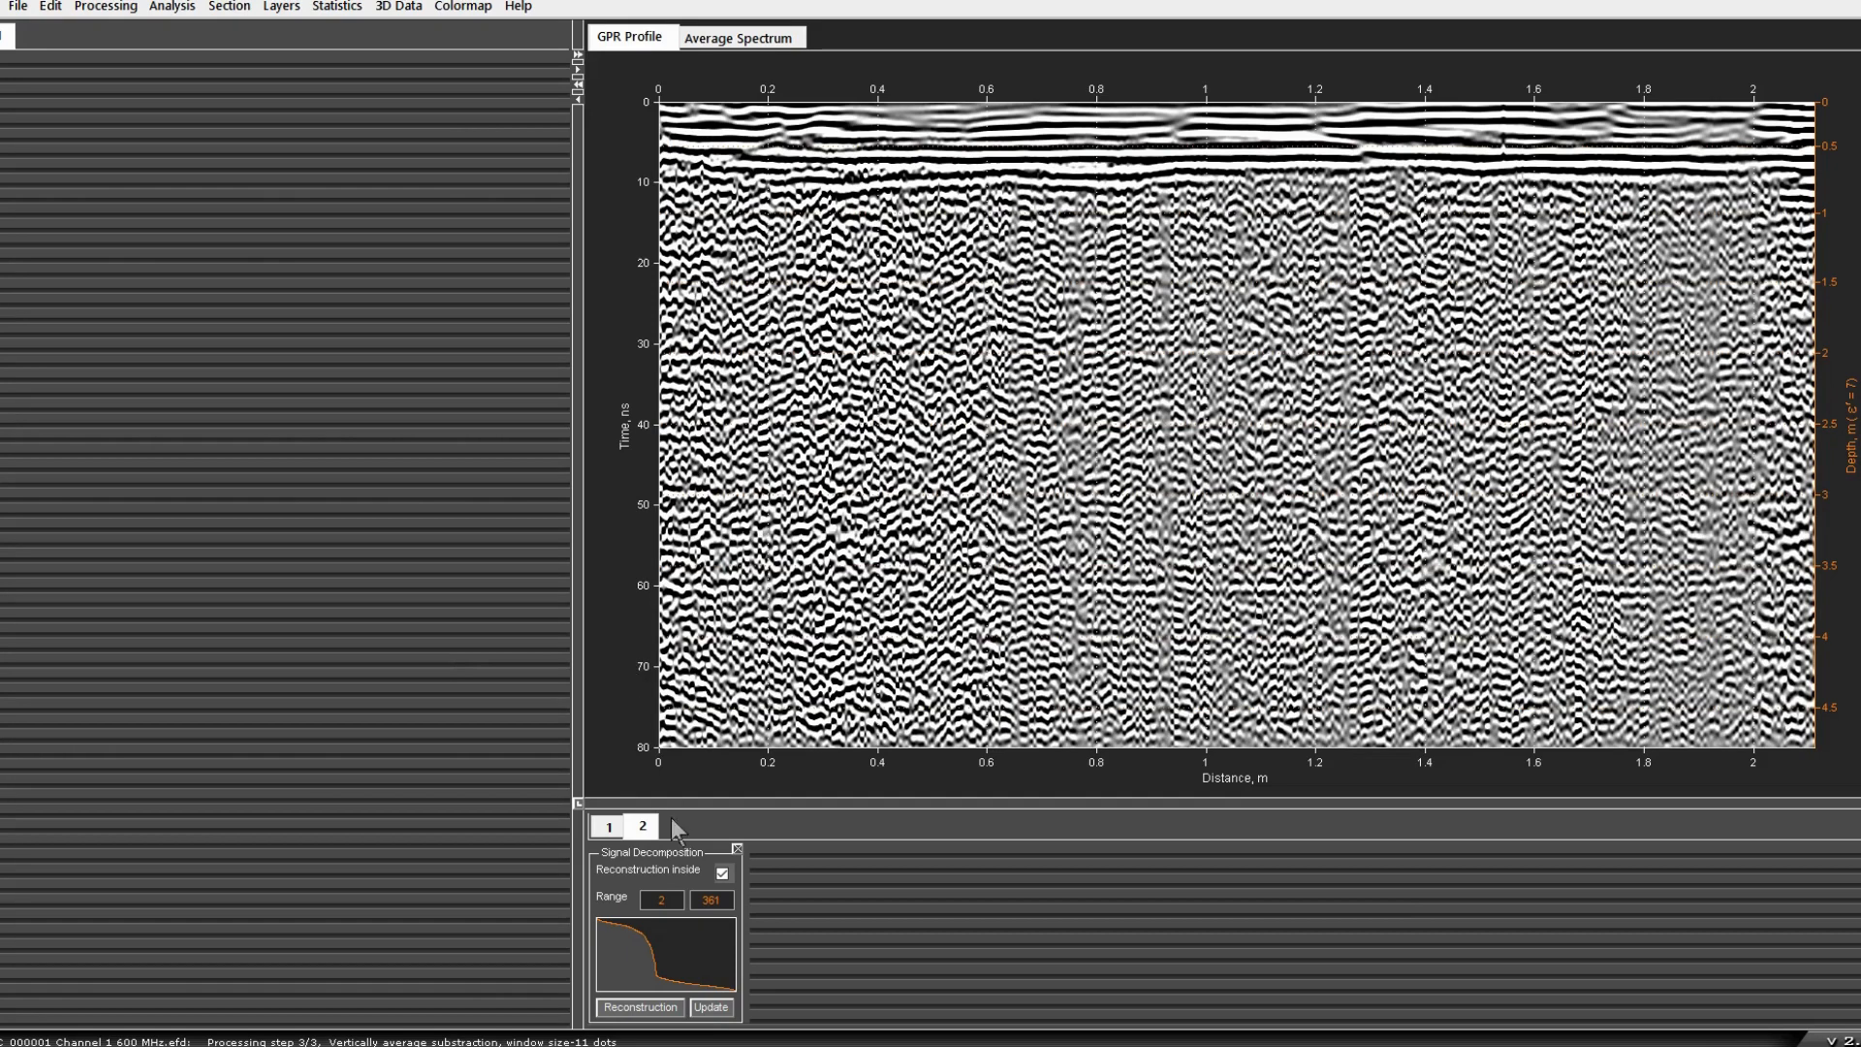
{"action": "double_click", "coordinate": [712, 900]}
{"action": "type", "text": "45"}
{"action": "double_click", "coordinate": [652, 899]}
{"action": "type", "text": "10"}
{"action": "left_click", "coordinate": [640, 1007]}
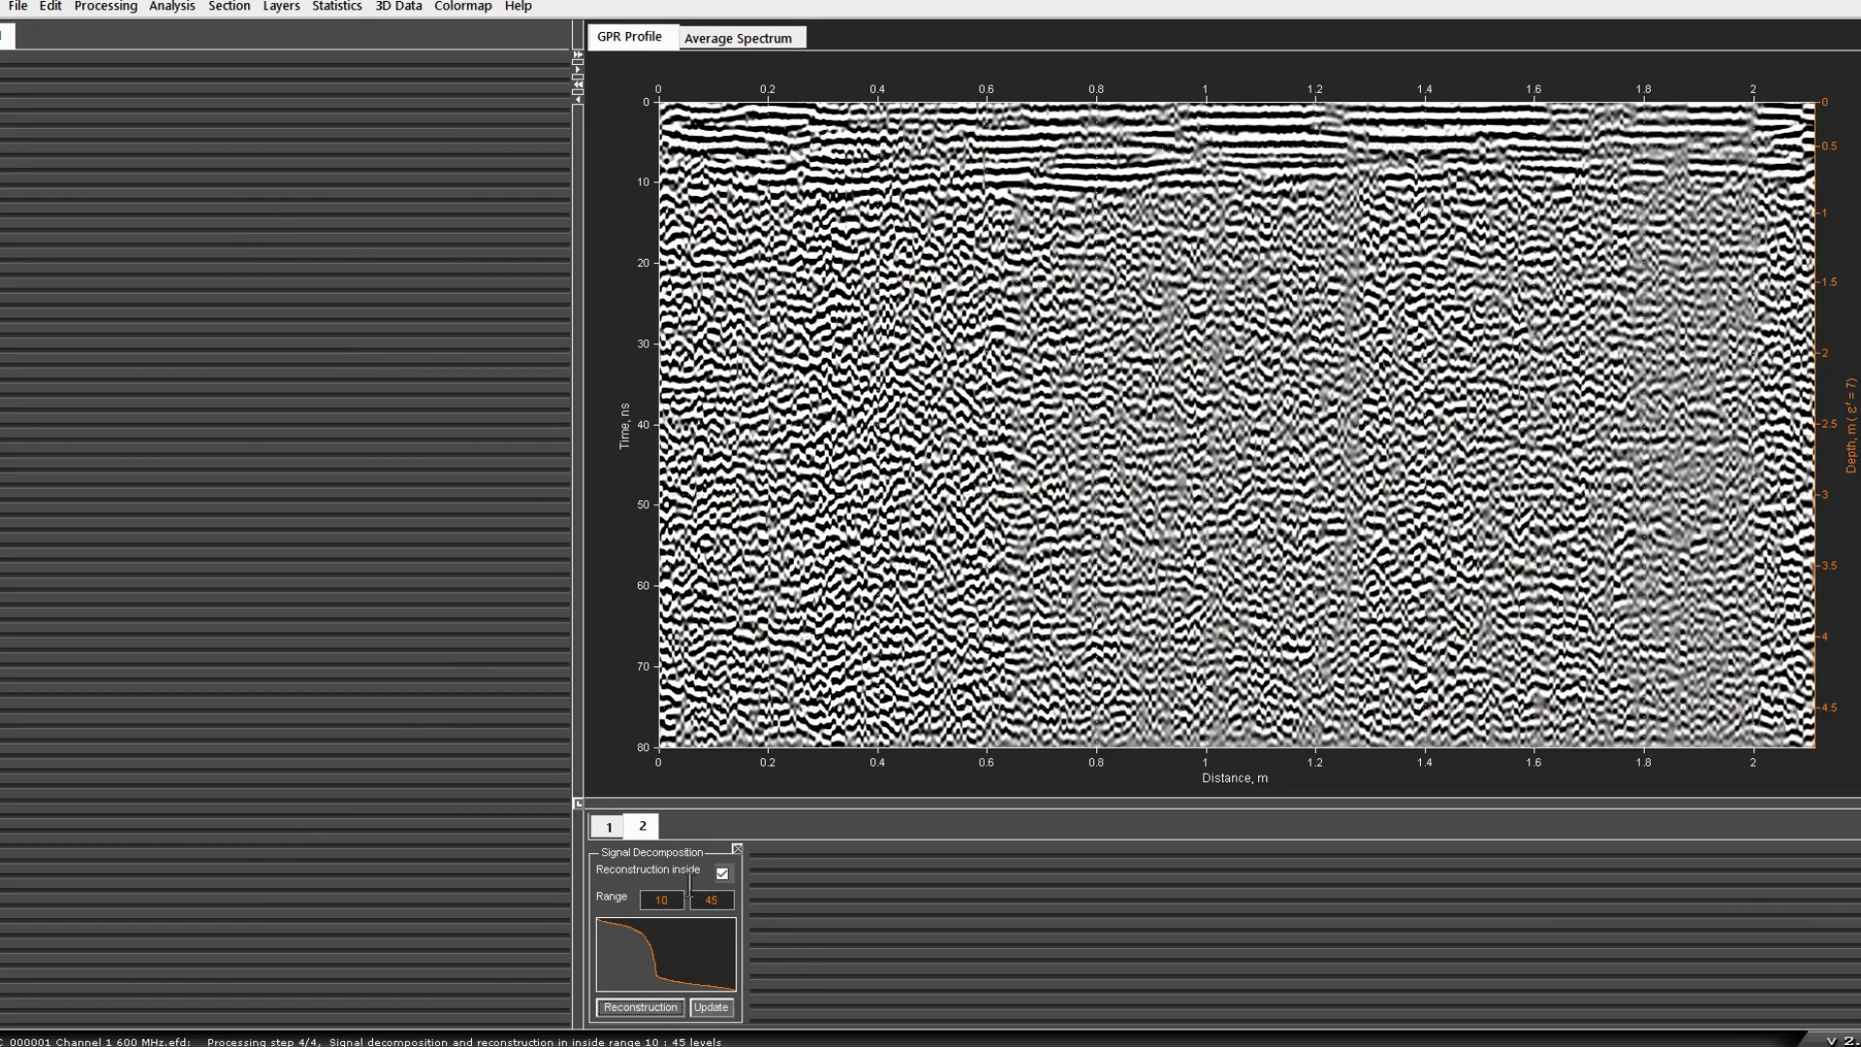
Step: Undo the last reconstruction and reconstruct the signal again inside the range 10 to 80
{"action": "left_click", "coordinate": [605, 830]}
{"action": "left_click", "coordinate": [1536, 1006]}
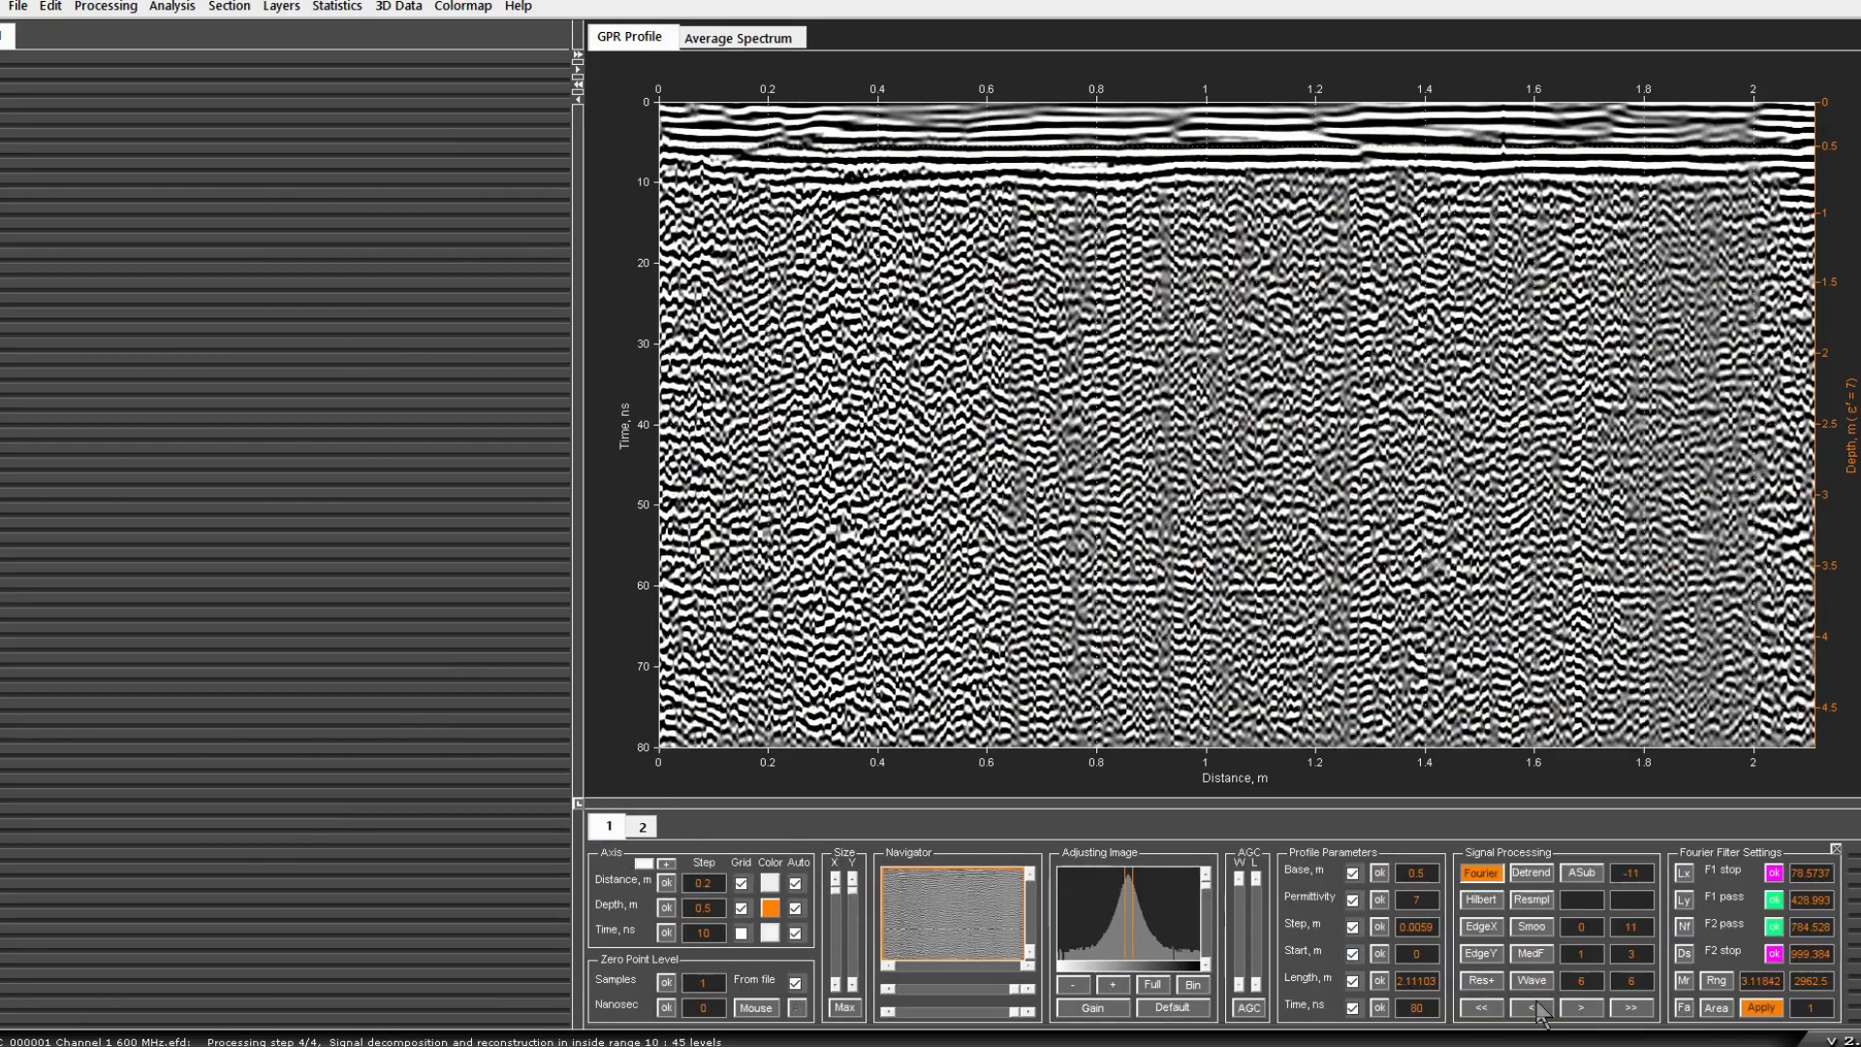
{"action": "left_click", "coordinate": [641, 827]}
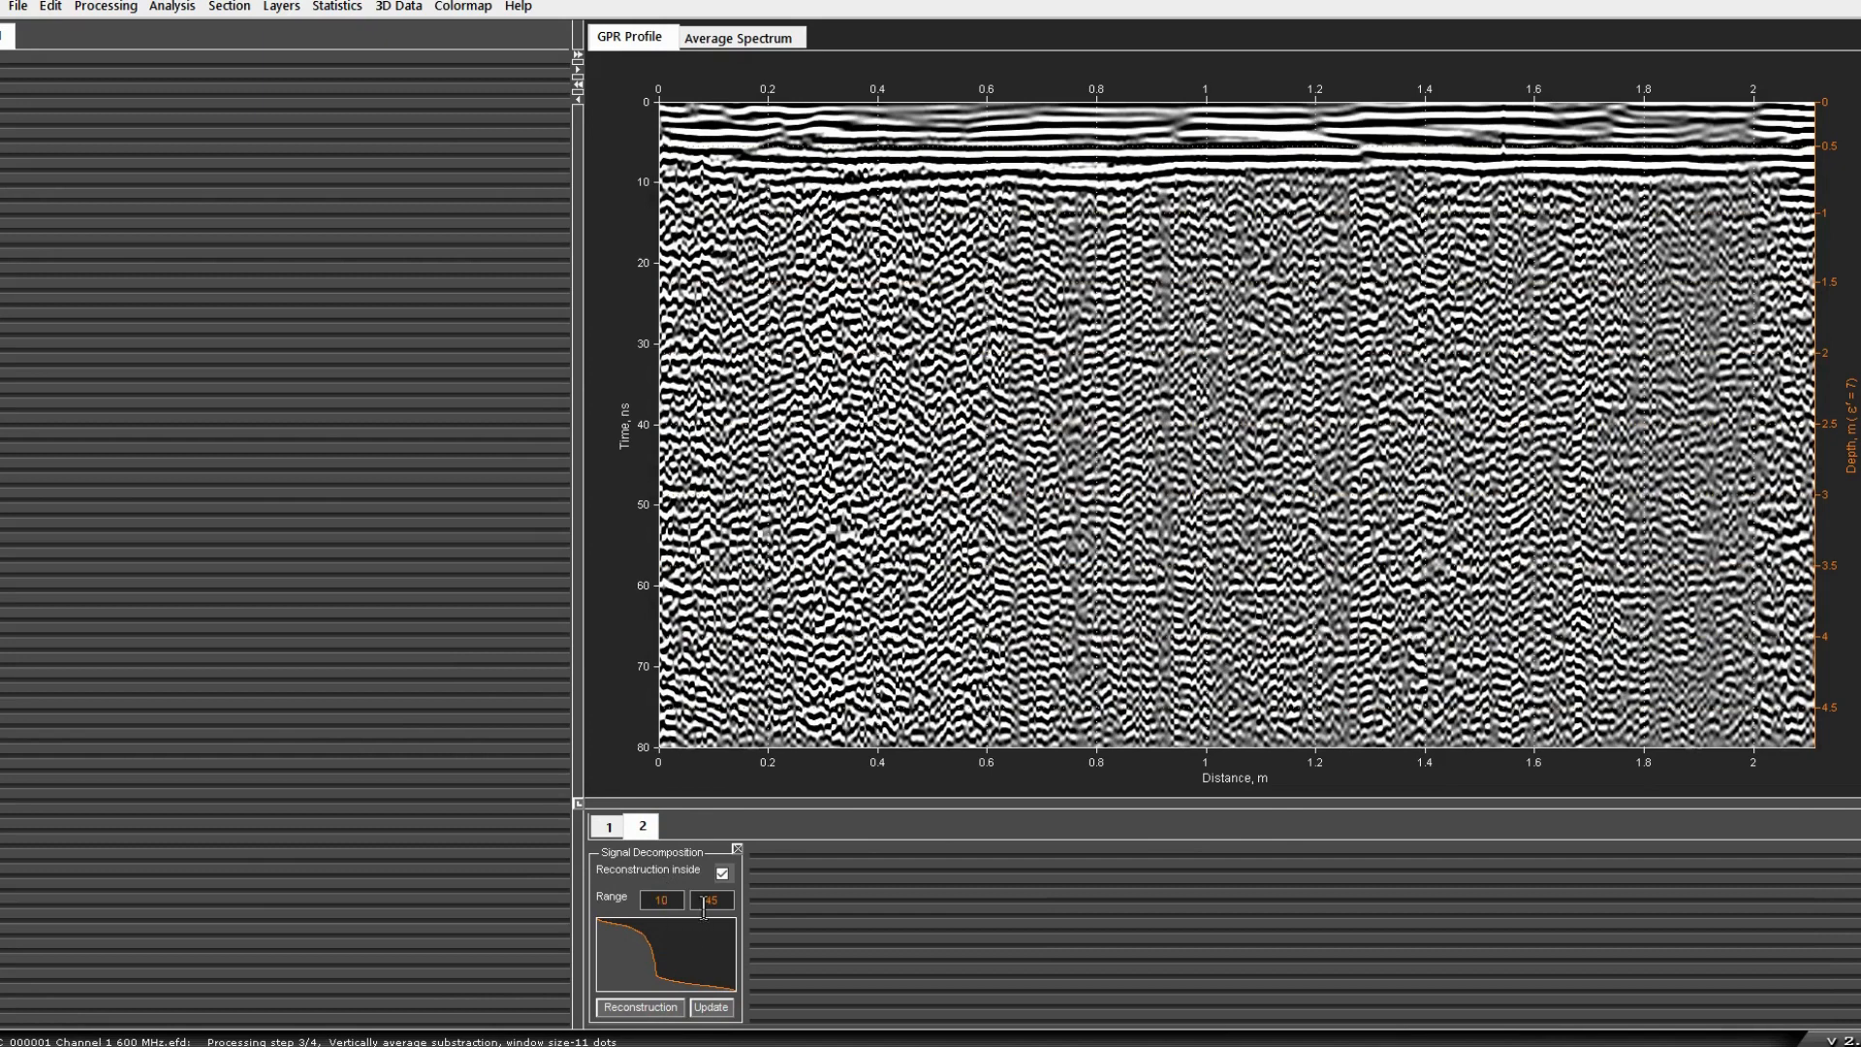
{"action": "left_click_drag", "start_coordinate": [725, 900], "coordinate": [697, 899]}
{"action": "type", "text": "80"}
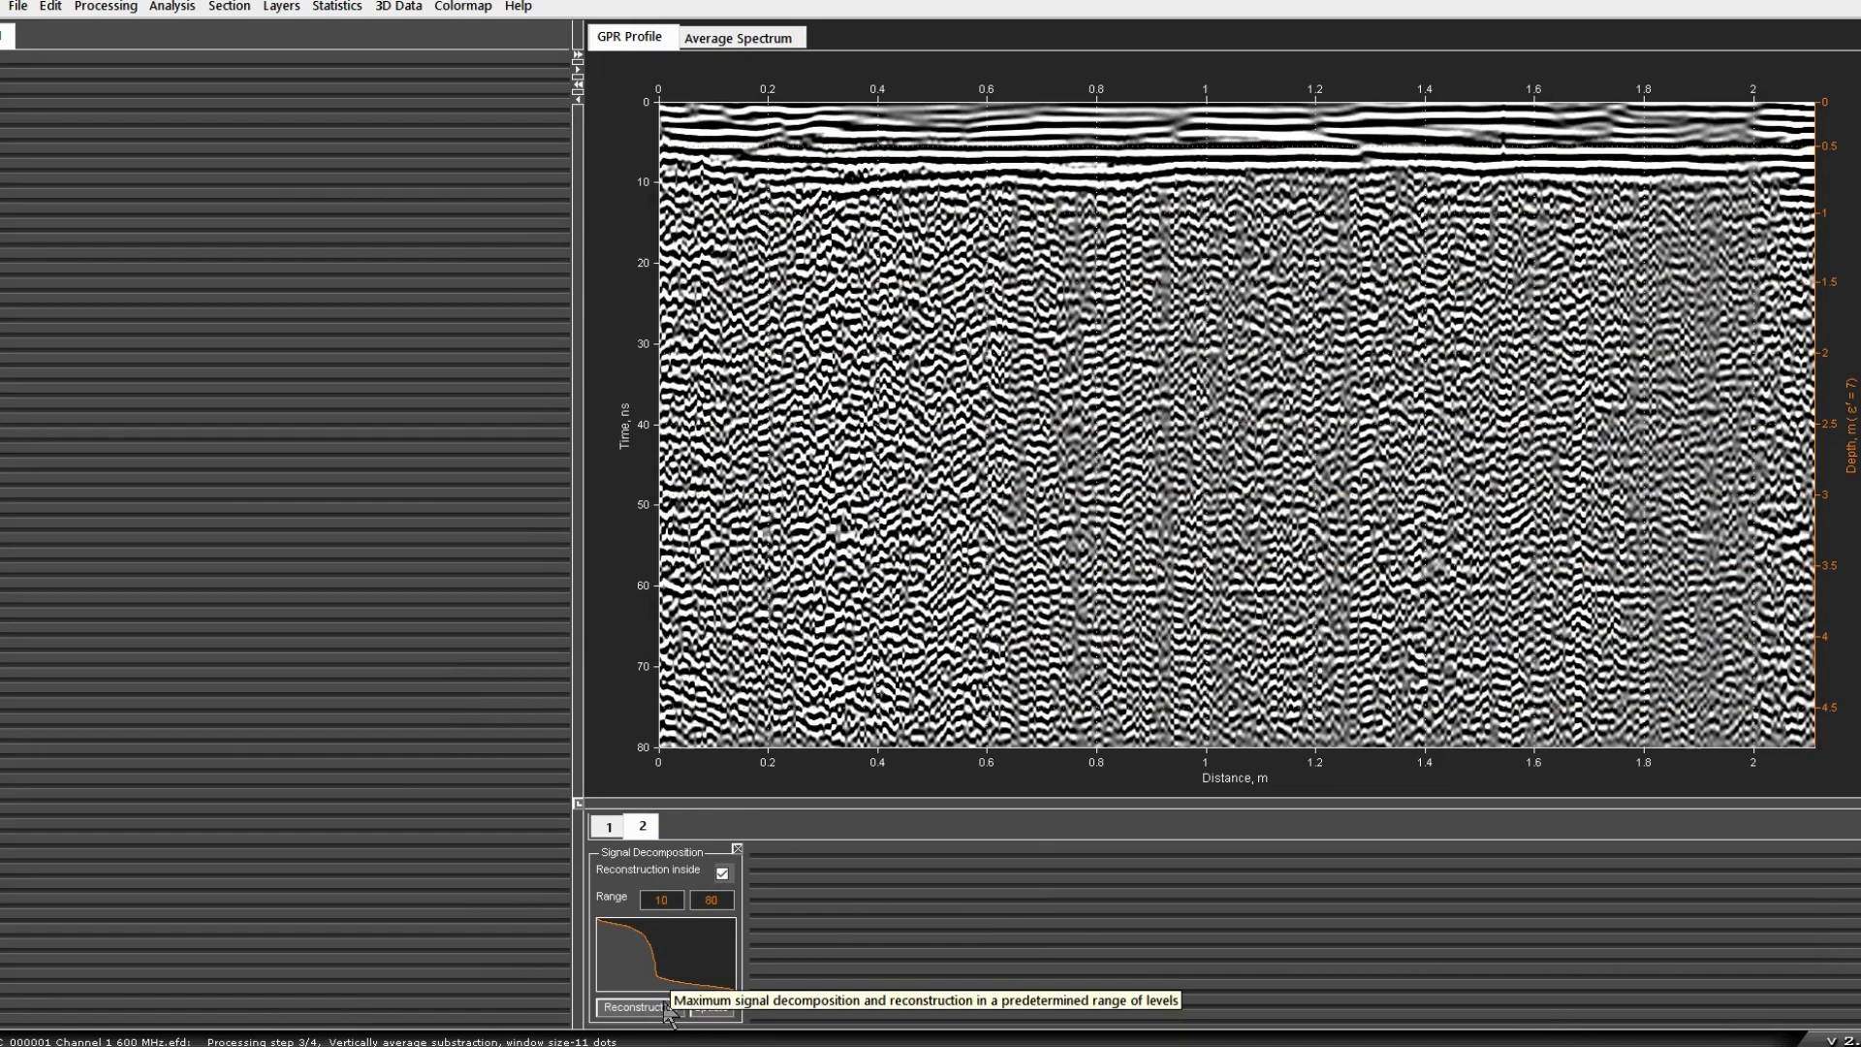
{"action": "left_click", "coordinate": [667, 1010]}
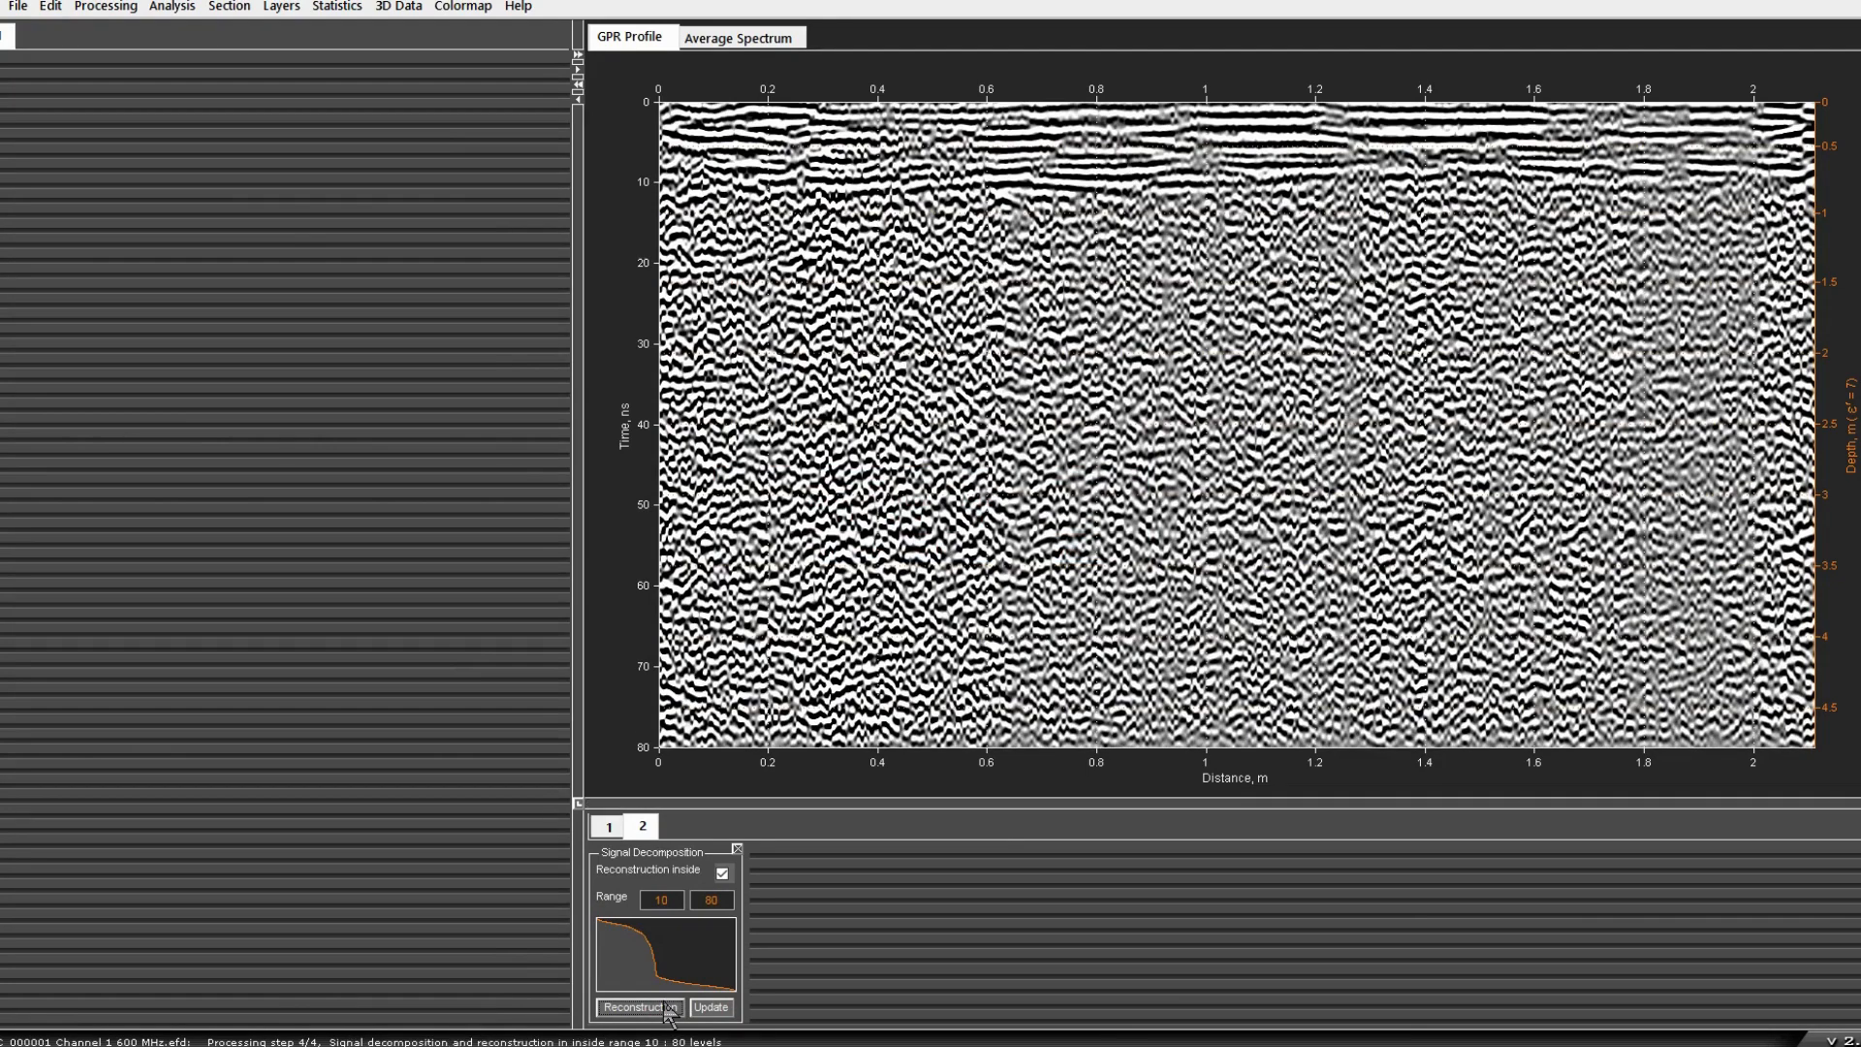
Step: Undo the last reconstruction and reconstruct the signal inside the range 6 to 30
{"action": "left_click", "coordinate": [608, 827]}
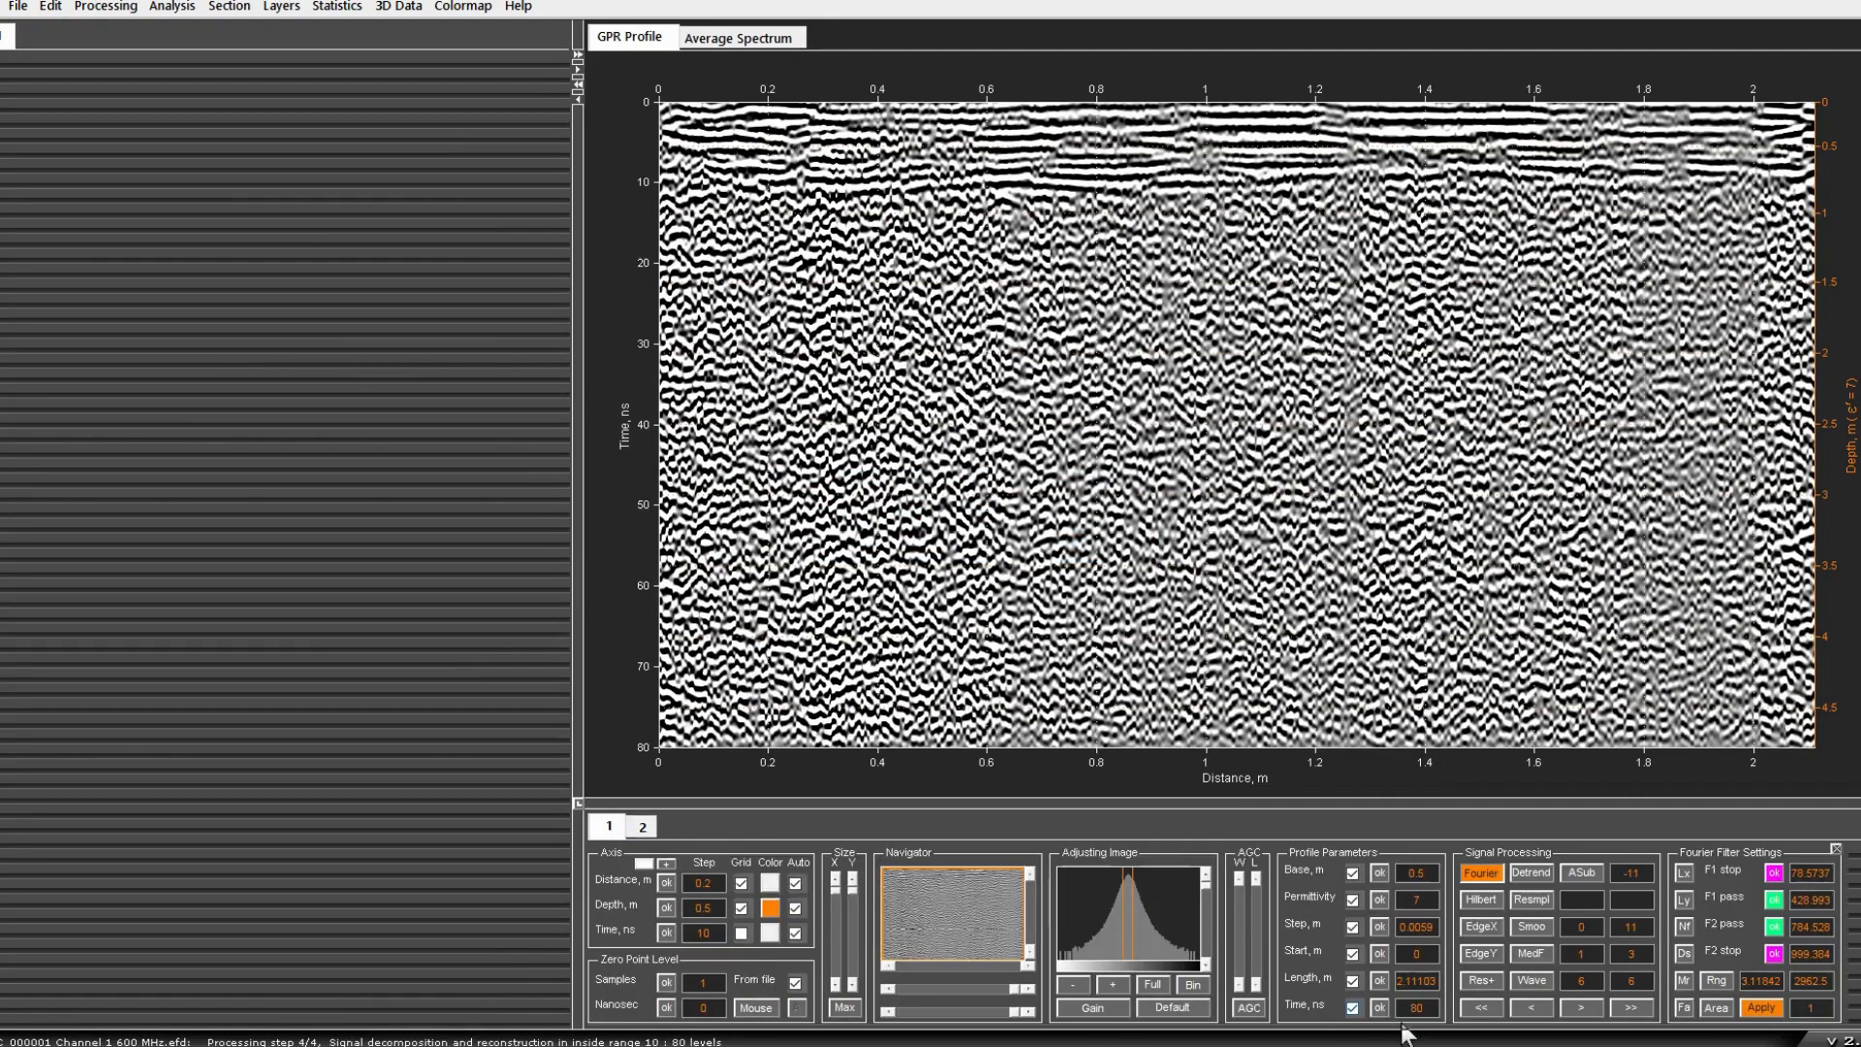
{"action": "left_click", "coordinate": [1522, 1008]}
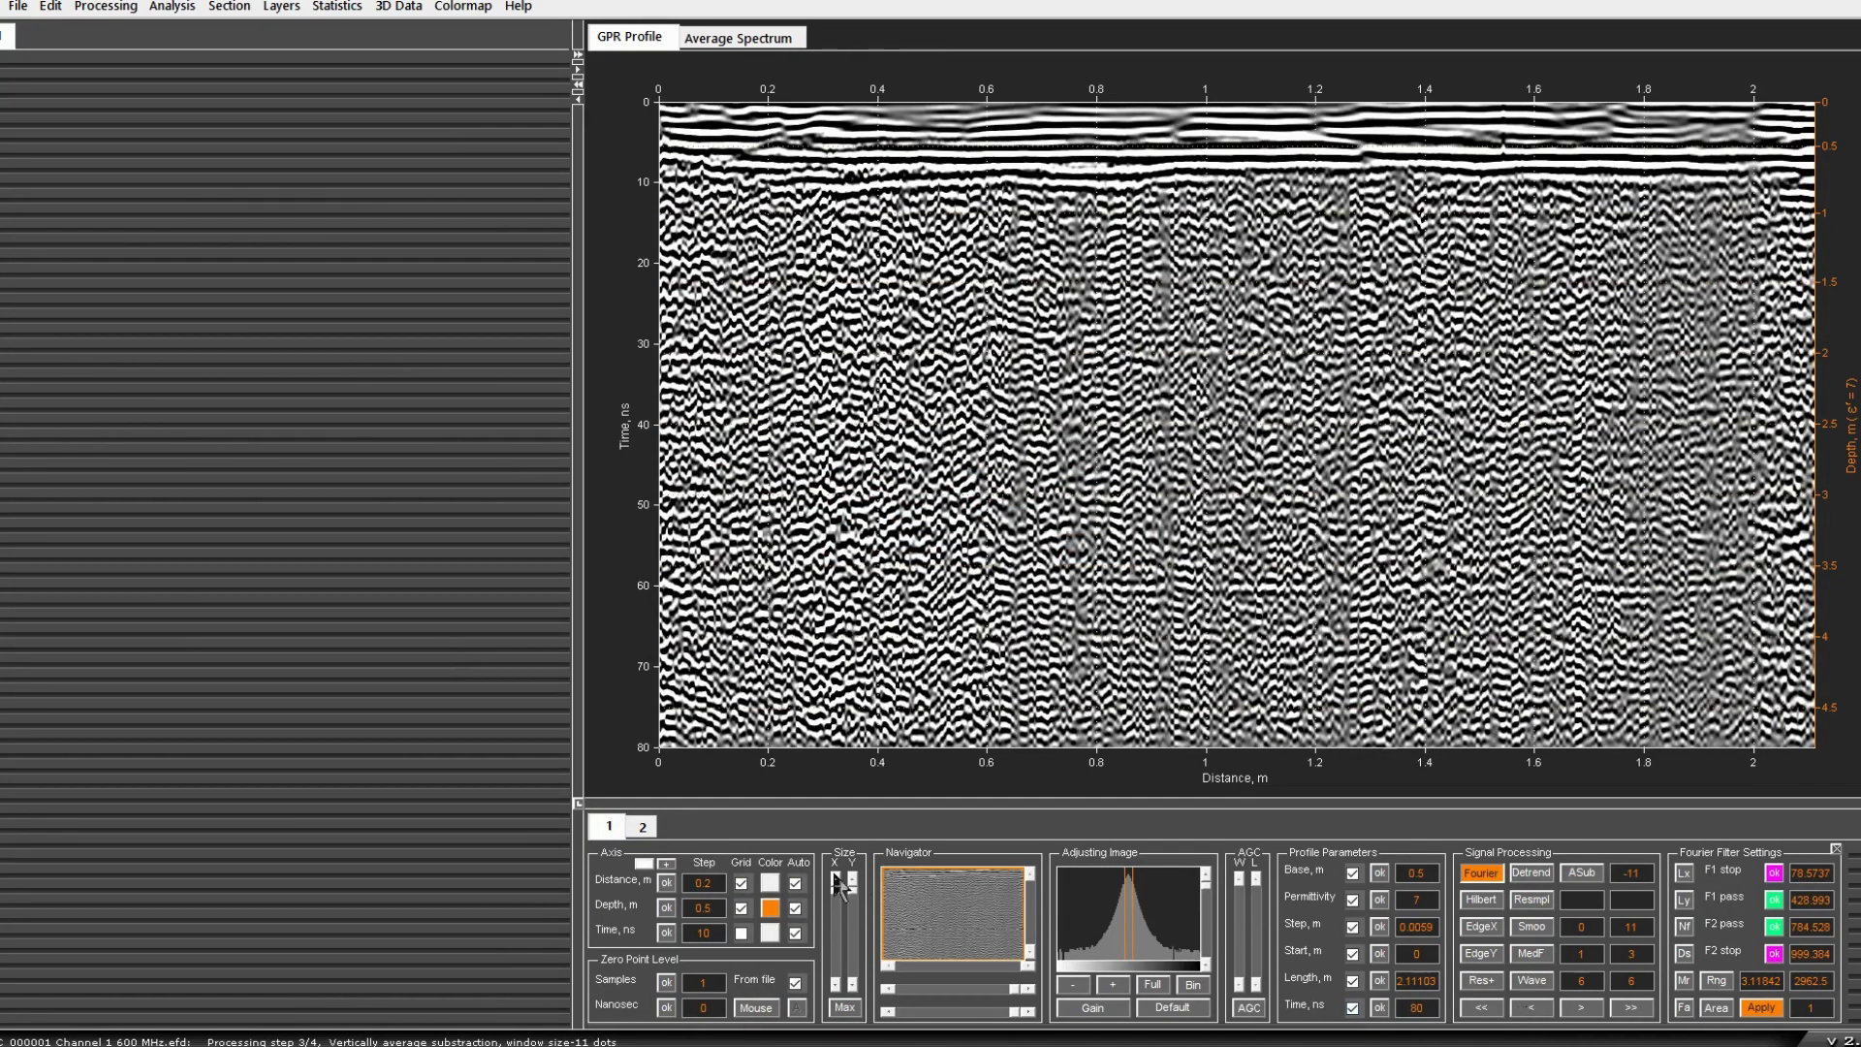
{"action": "left_click", "coordinate": [654, 829]}
{"action": "double_click", "coordinate": [722, 900]}
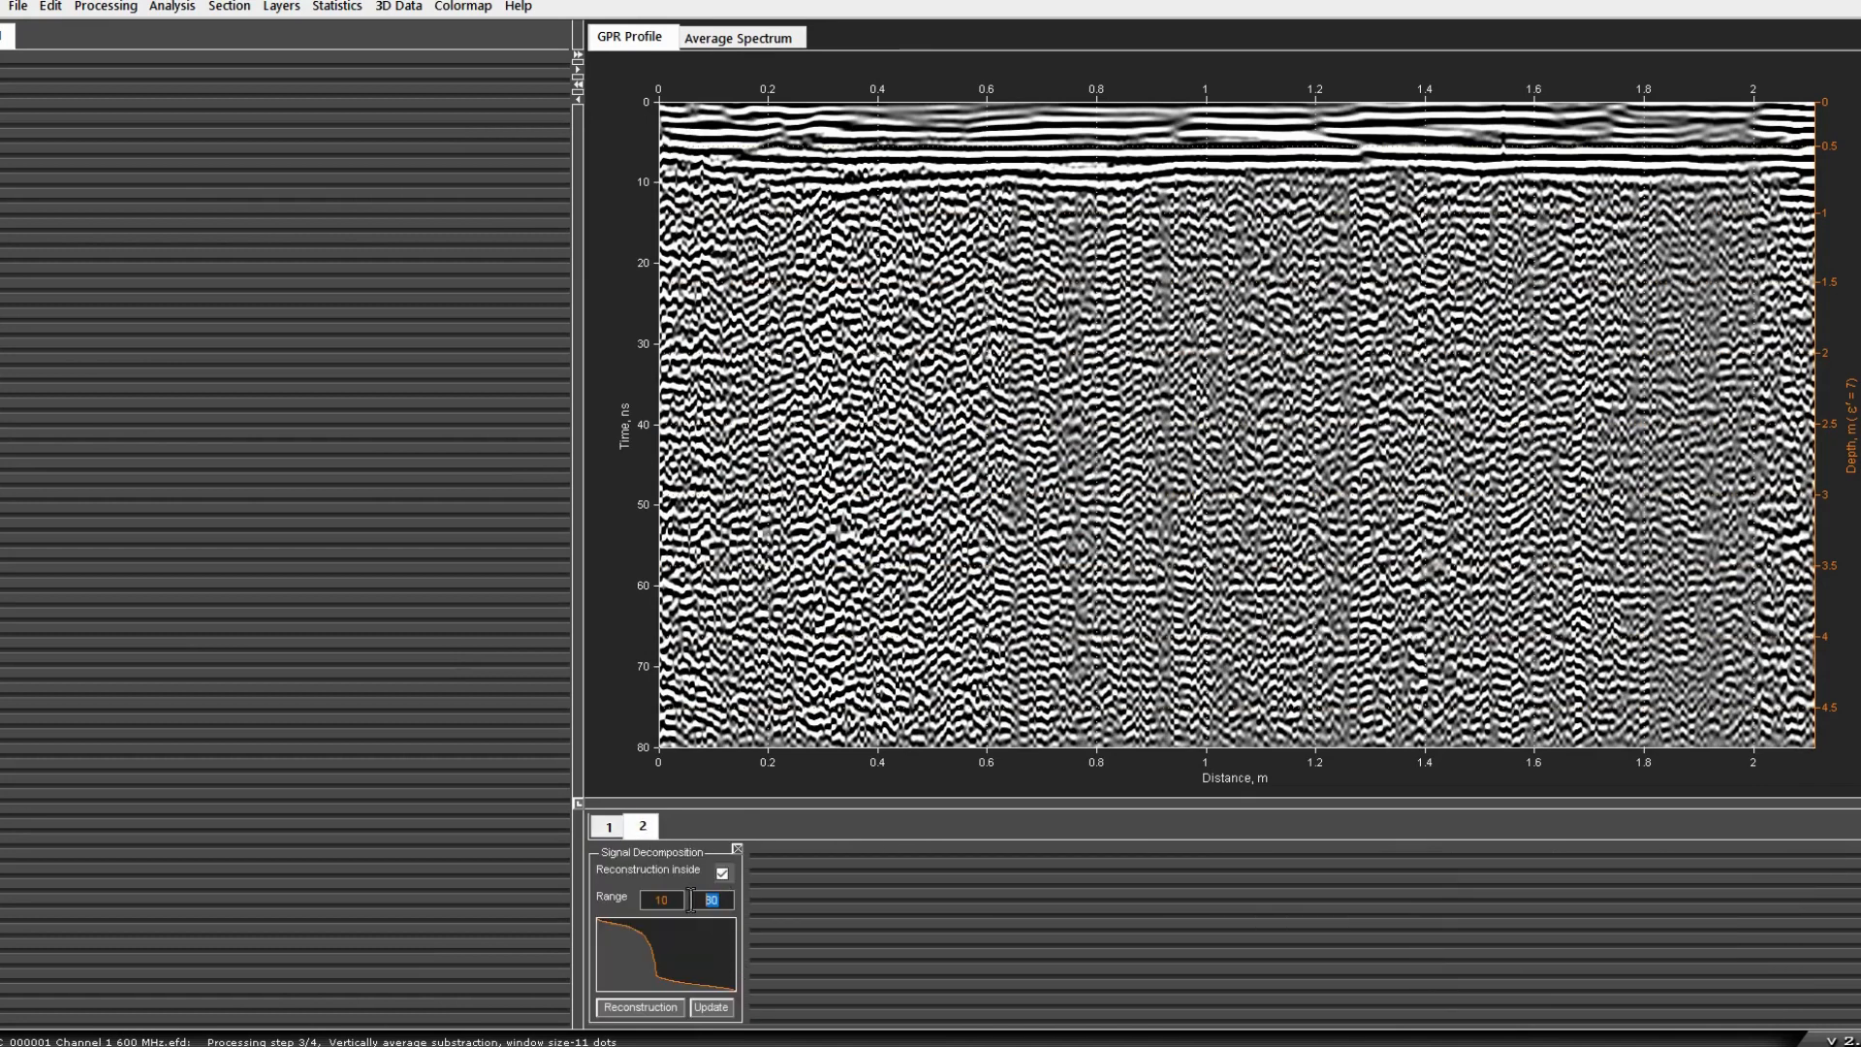
{"action": "type", "text": "30"}
{"action": "double_click", "coordinate": [648, 899]}
{"action": "type", "text": "6"}
{"action": "left_click", "coordinate": [669, 1007]}
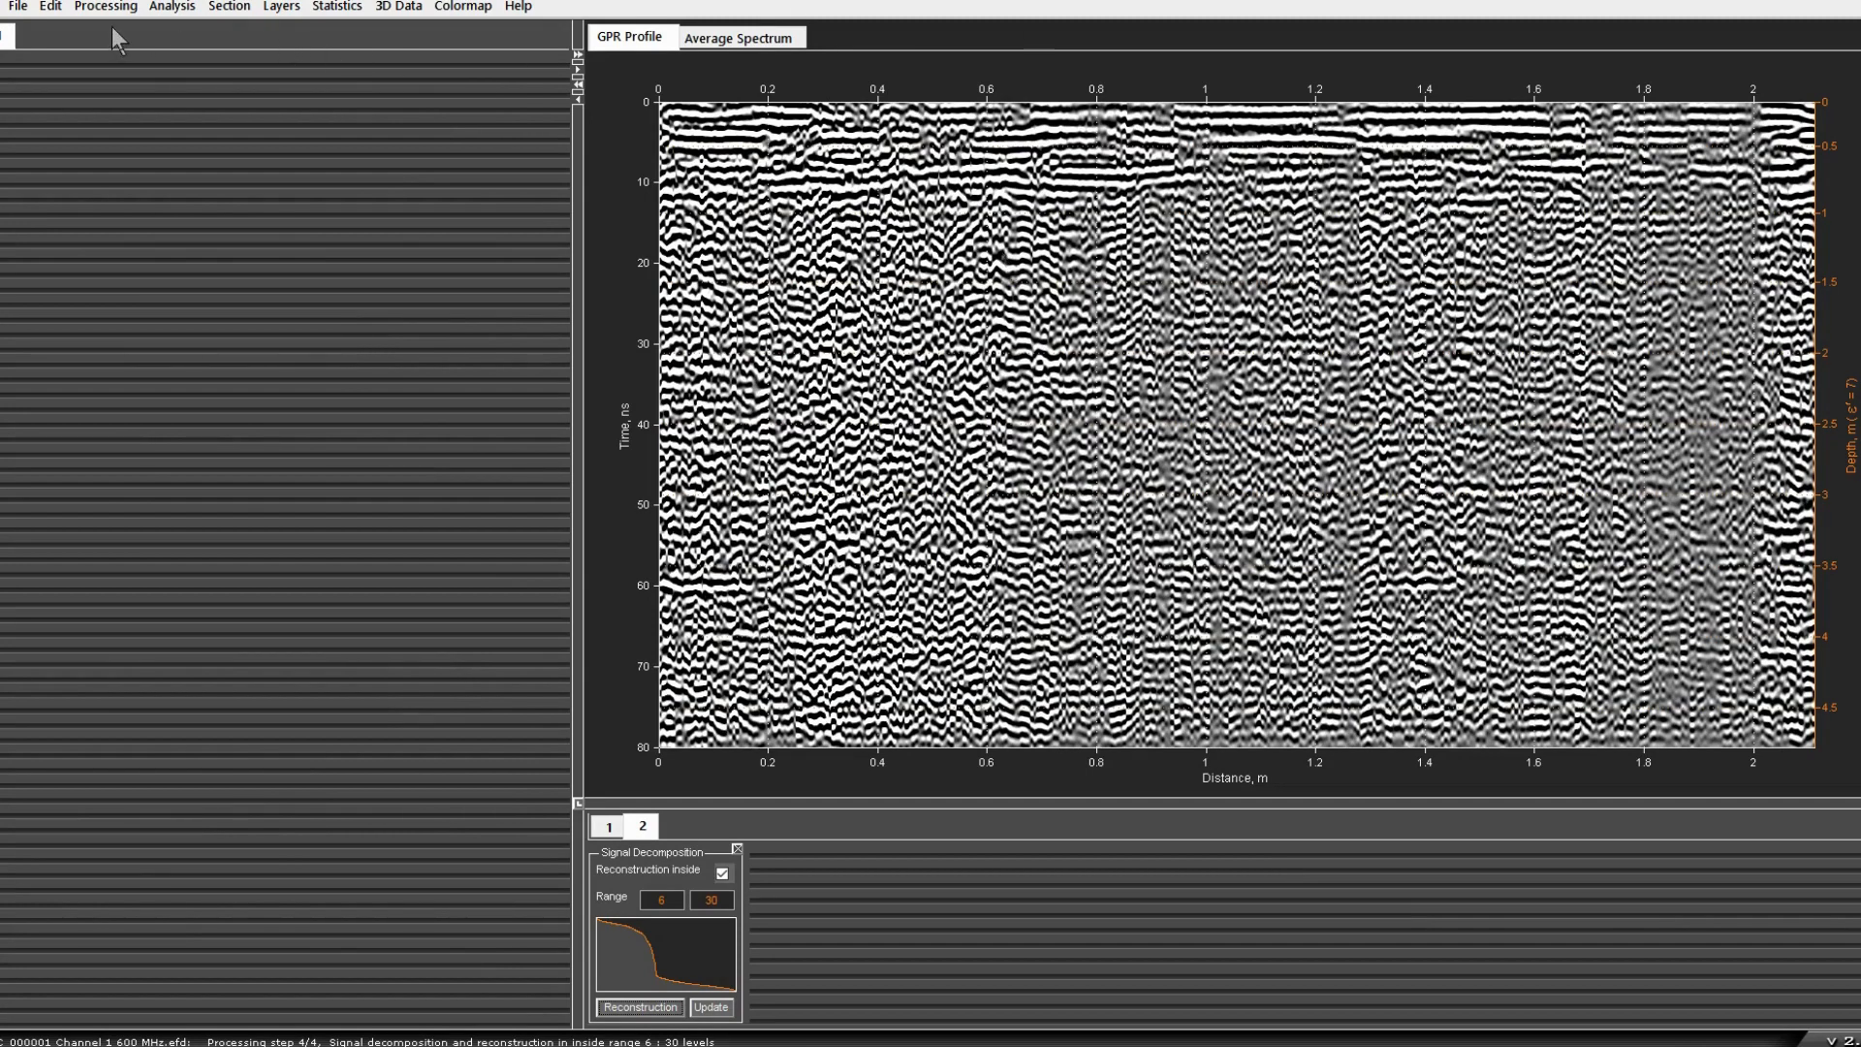
Step: Open the ABSEF analysis and run it on the reconstructed profile, closing the CONNECTION Client window meanwhile
{"action": "left_click", "coordinate": [172, 7]}
{"action": "left_click", "coordinate": [218, 35]}
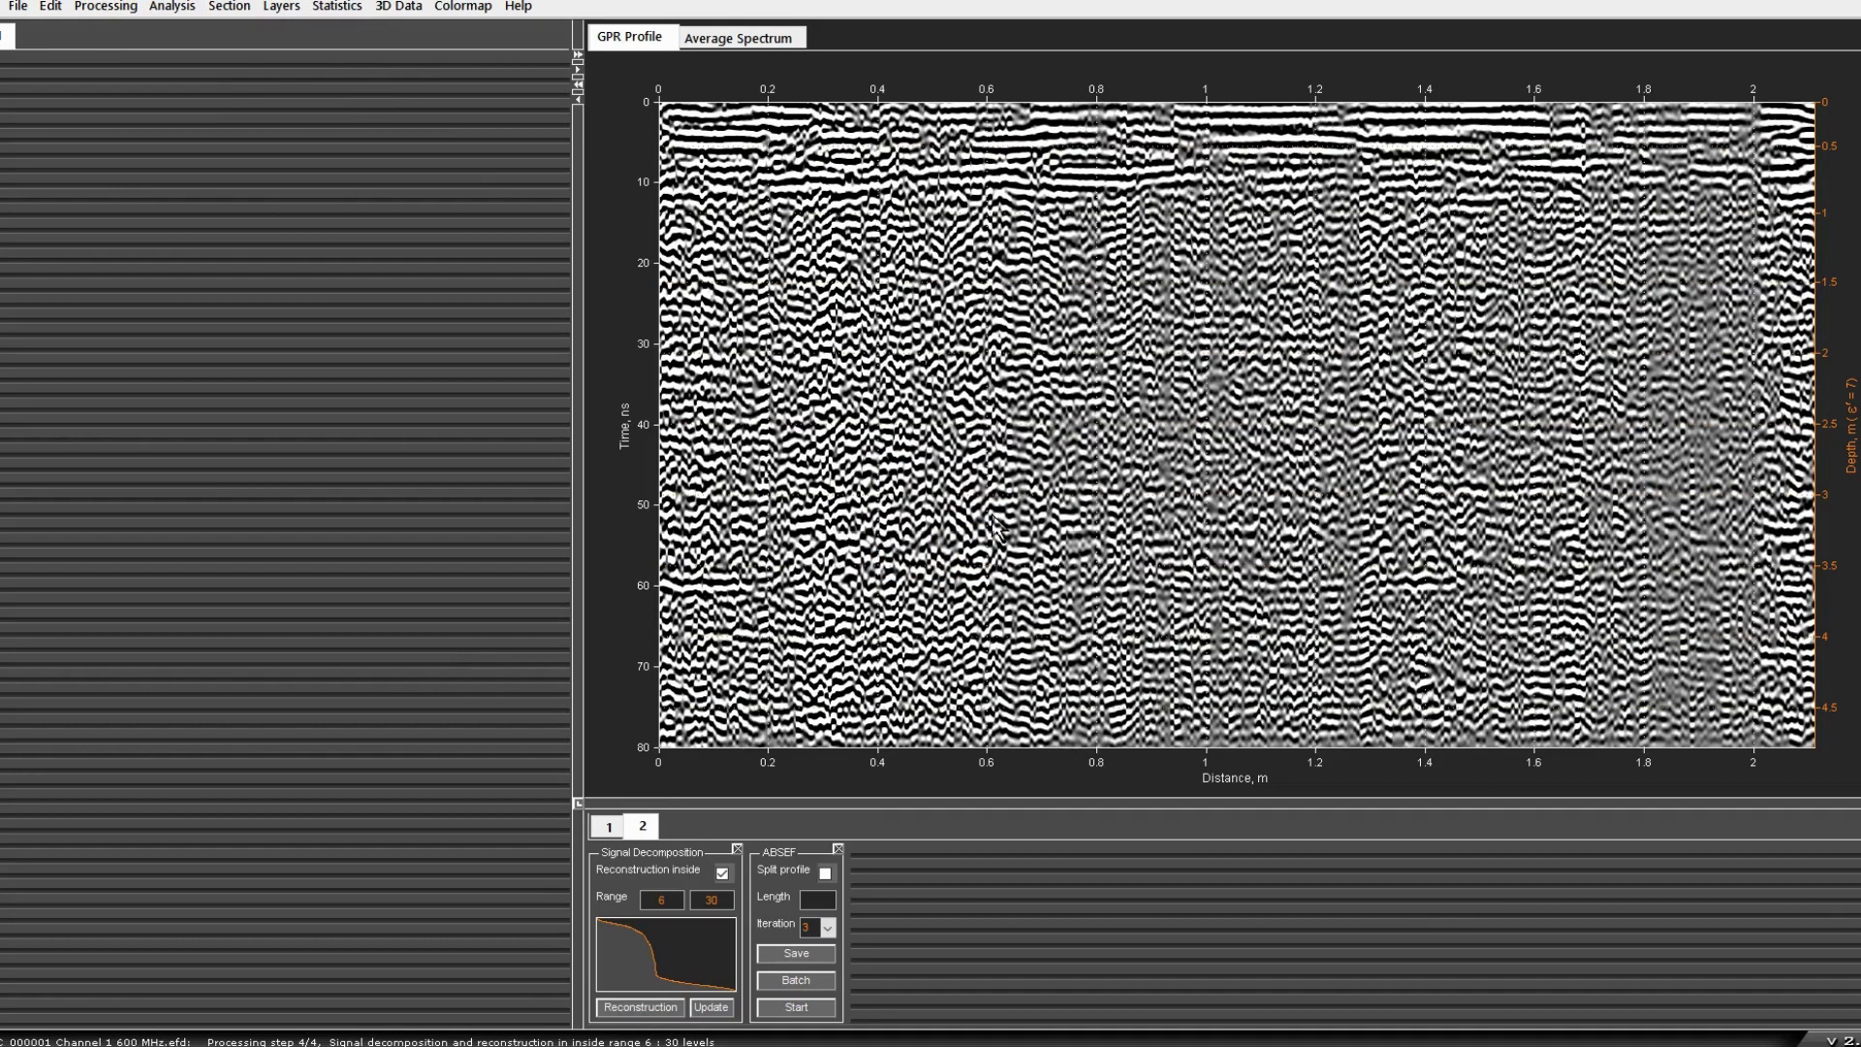
{"action": "left_click", "coordinate": [819, 1007]}
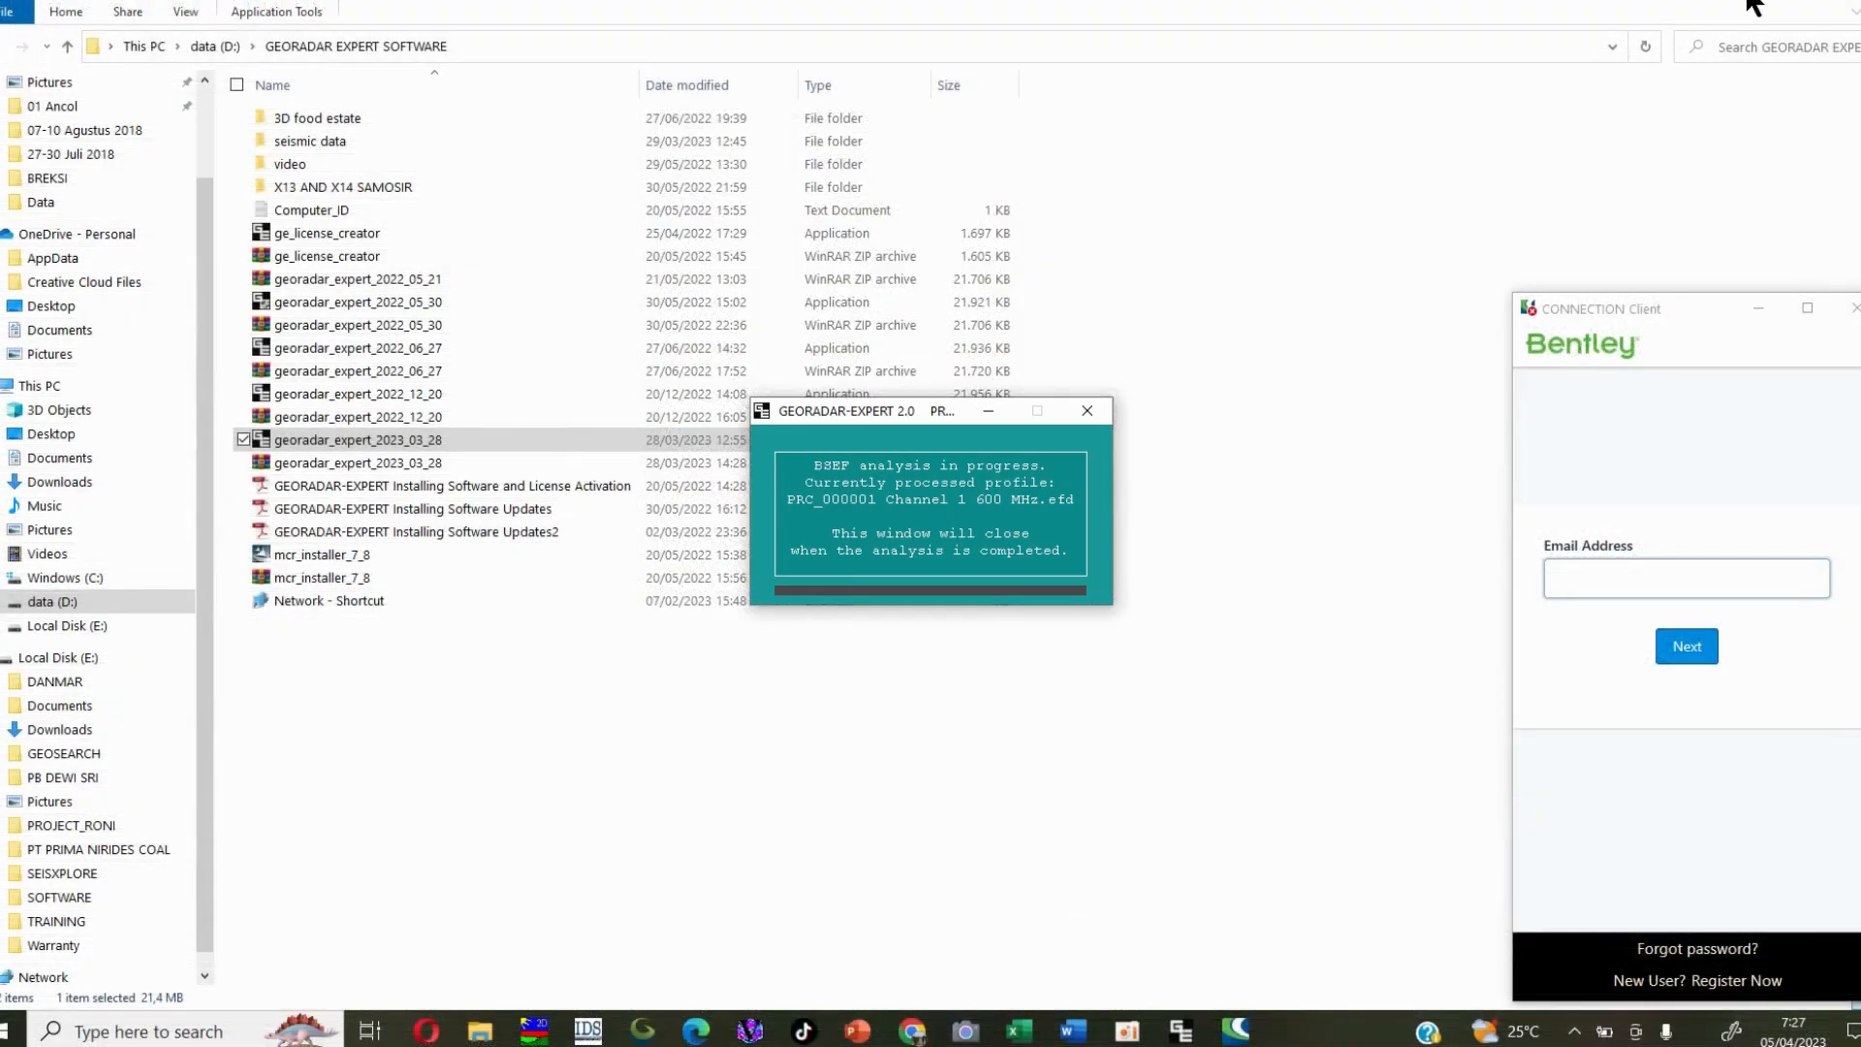
{"action": "left_click", "coordinate": [1762, 2]}
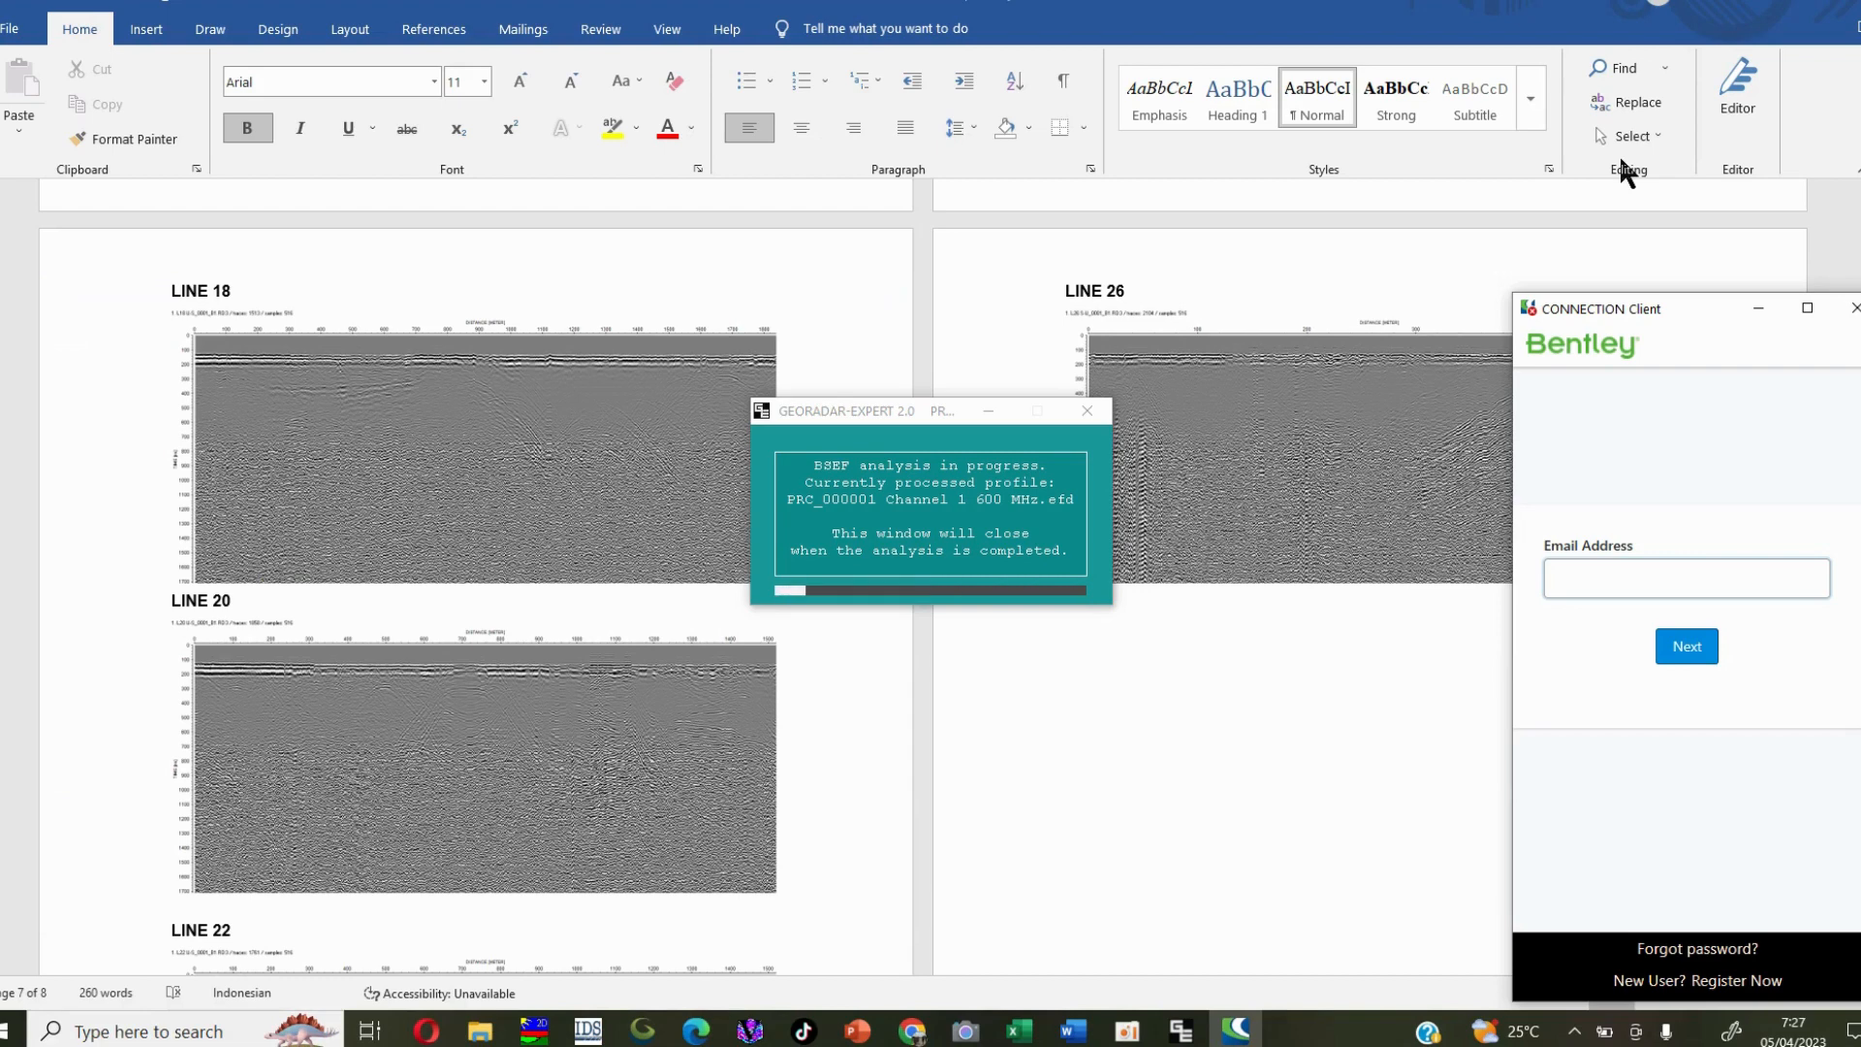
{"action": "left_click", "coordinate": [1853, 308]}
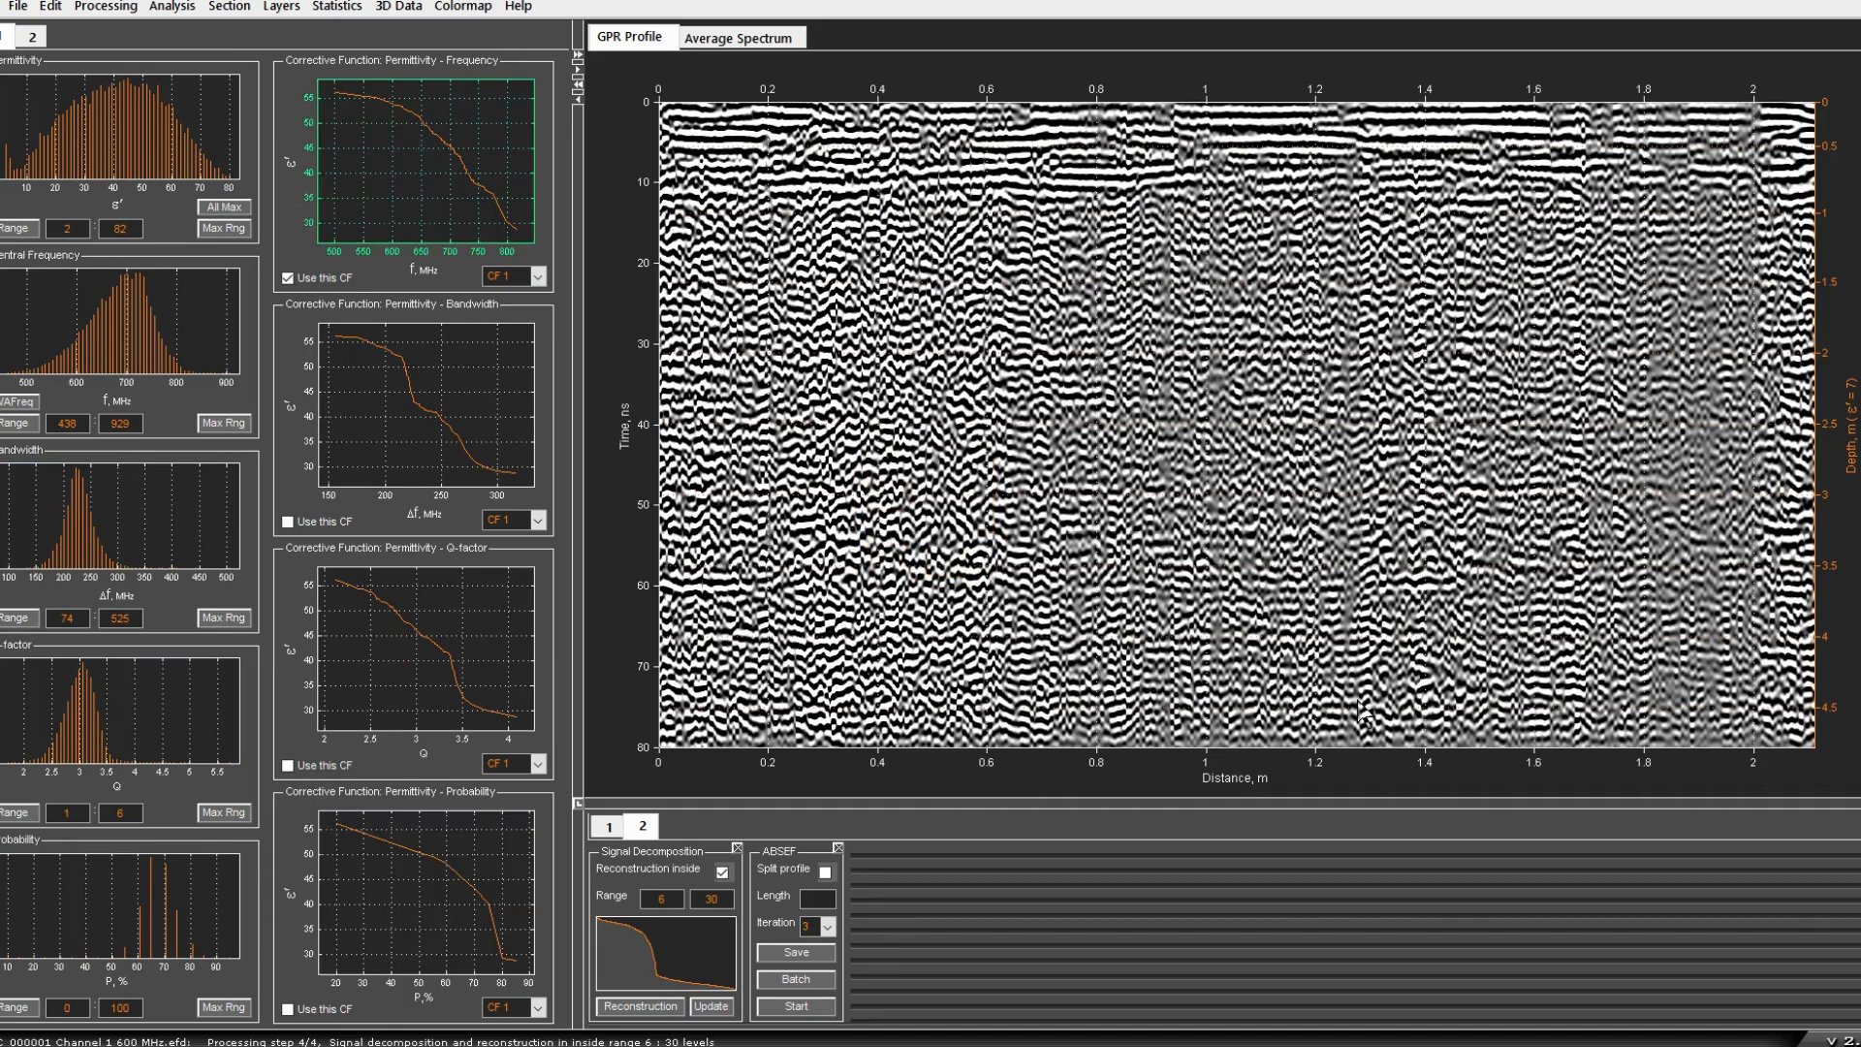
{"action": "left_click", "coordinate": [981, 527]}
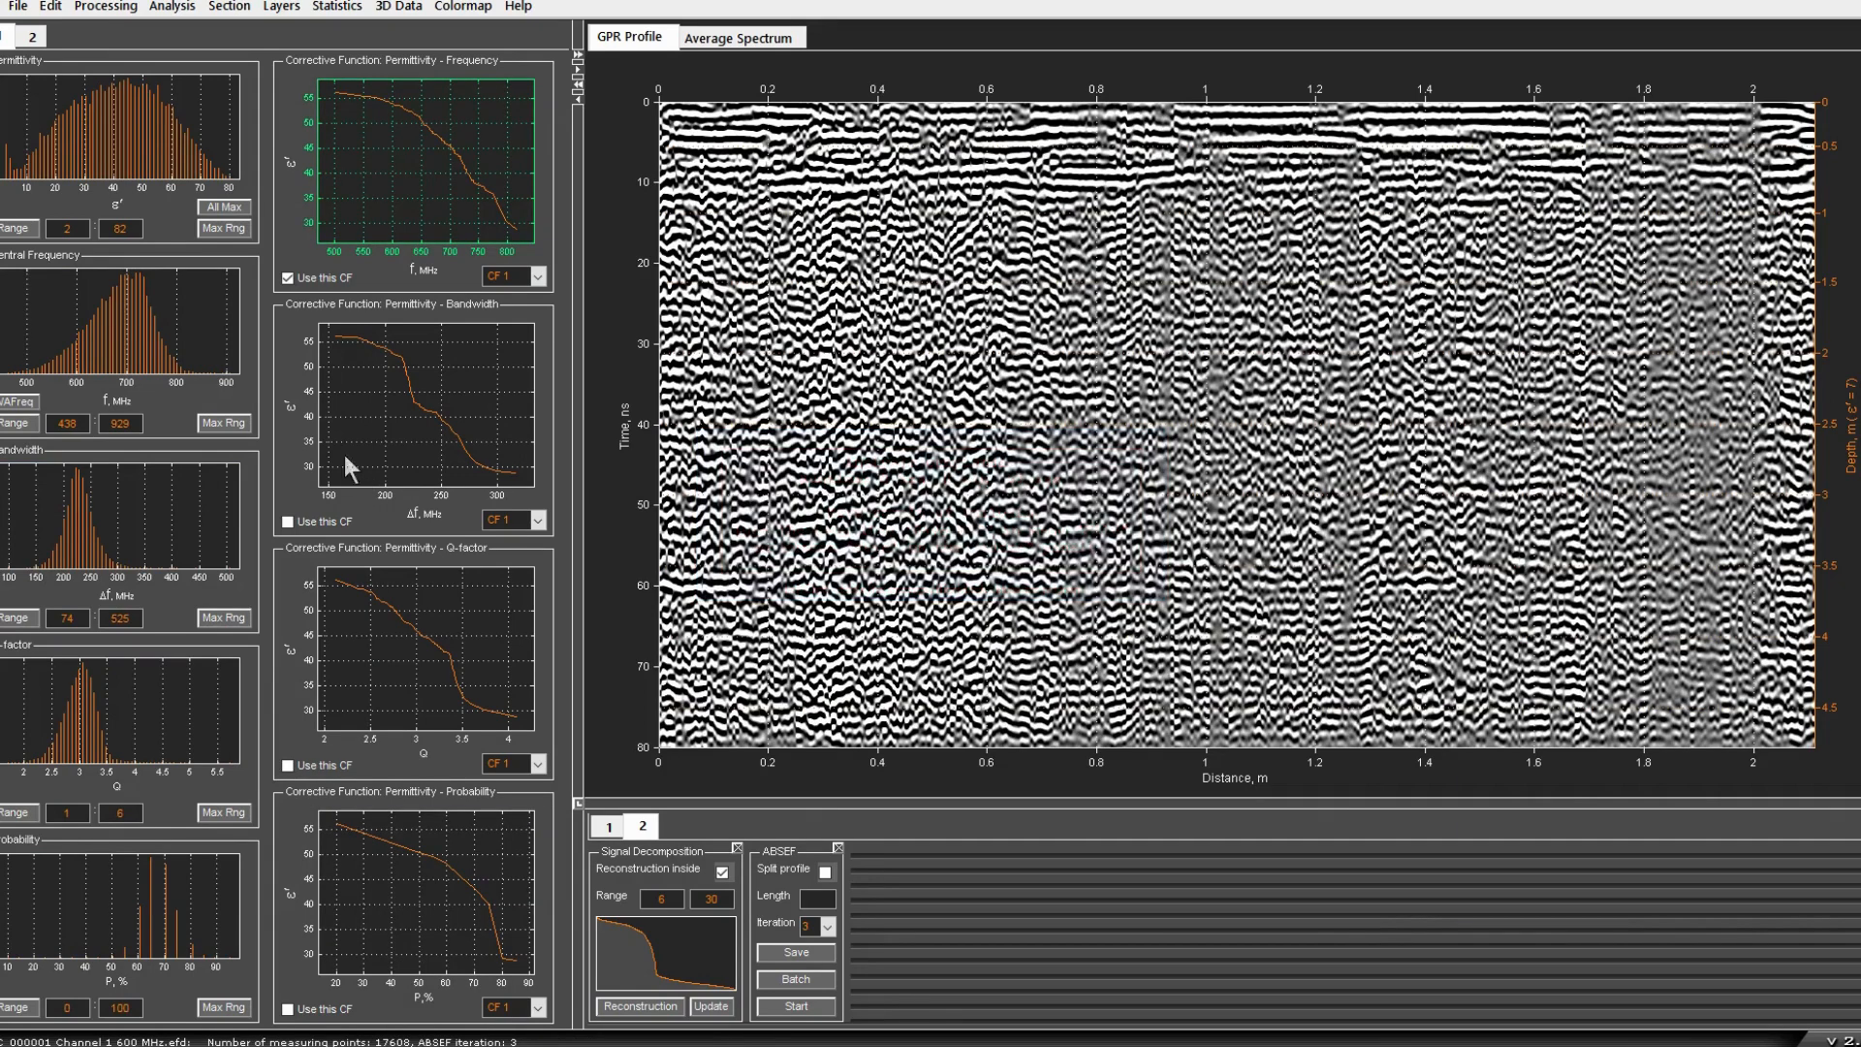
Step: Set the permittivity range of the analysis results to 3 to 80
{"action": "left_click", "coordinate": [127, 230]}
{"action": "key", "text": "BackSpace"}
{"action": "type", "text": "0"}
{"action": "mouse_move", "coordinate": [16, 184]}
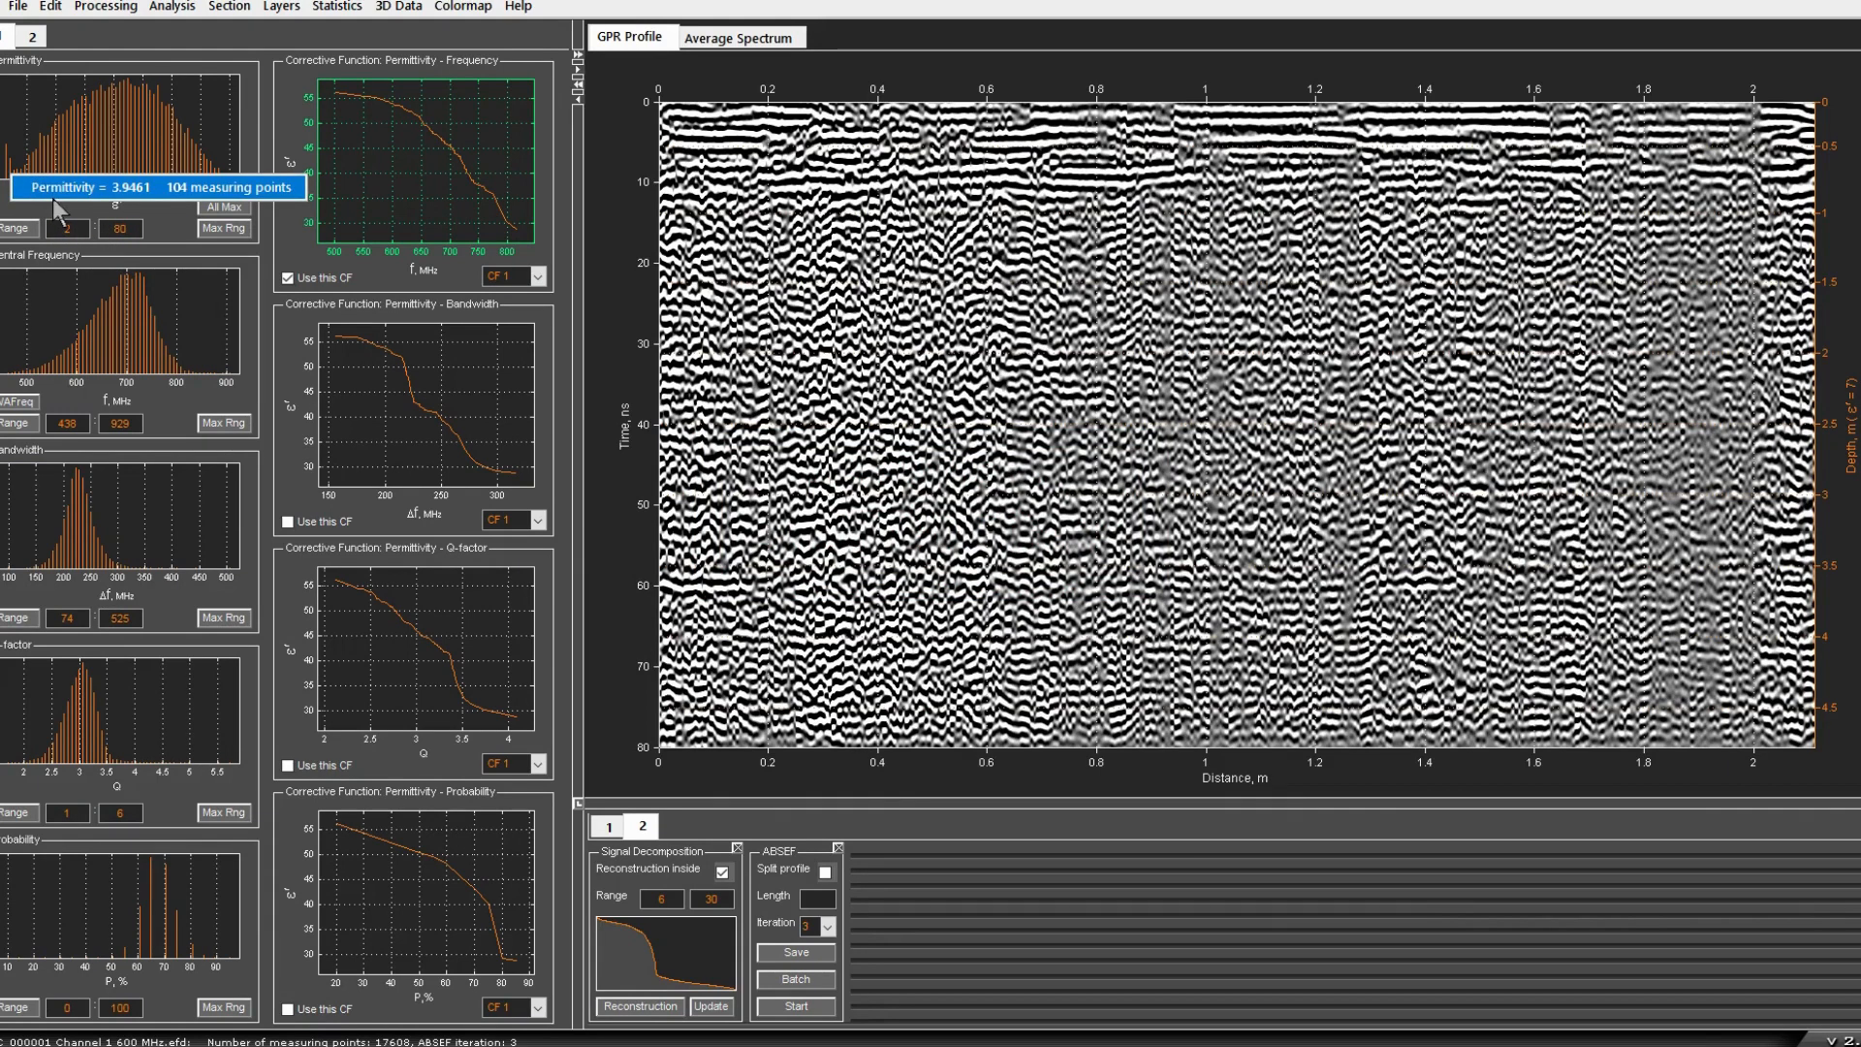
{"action": "left_click", "coordinate": [11, 160]}
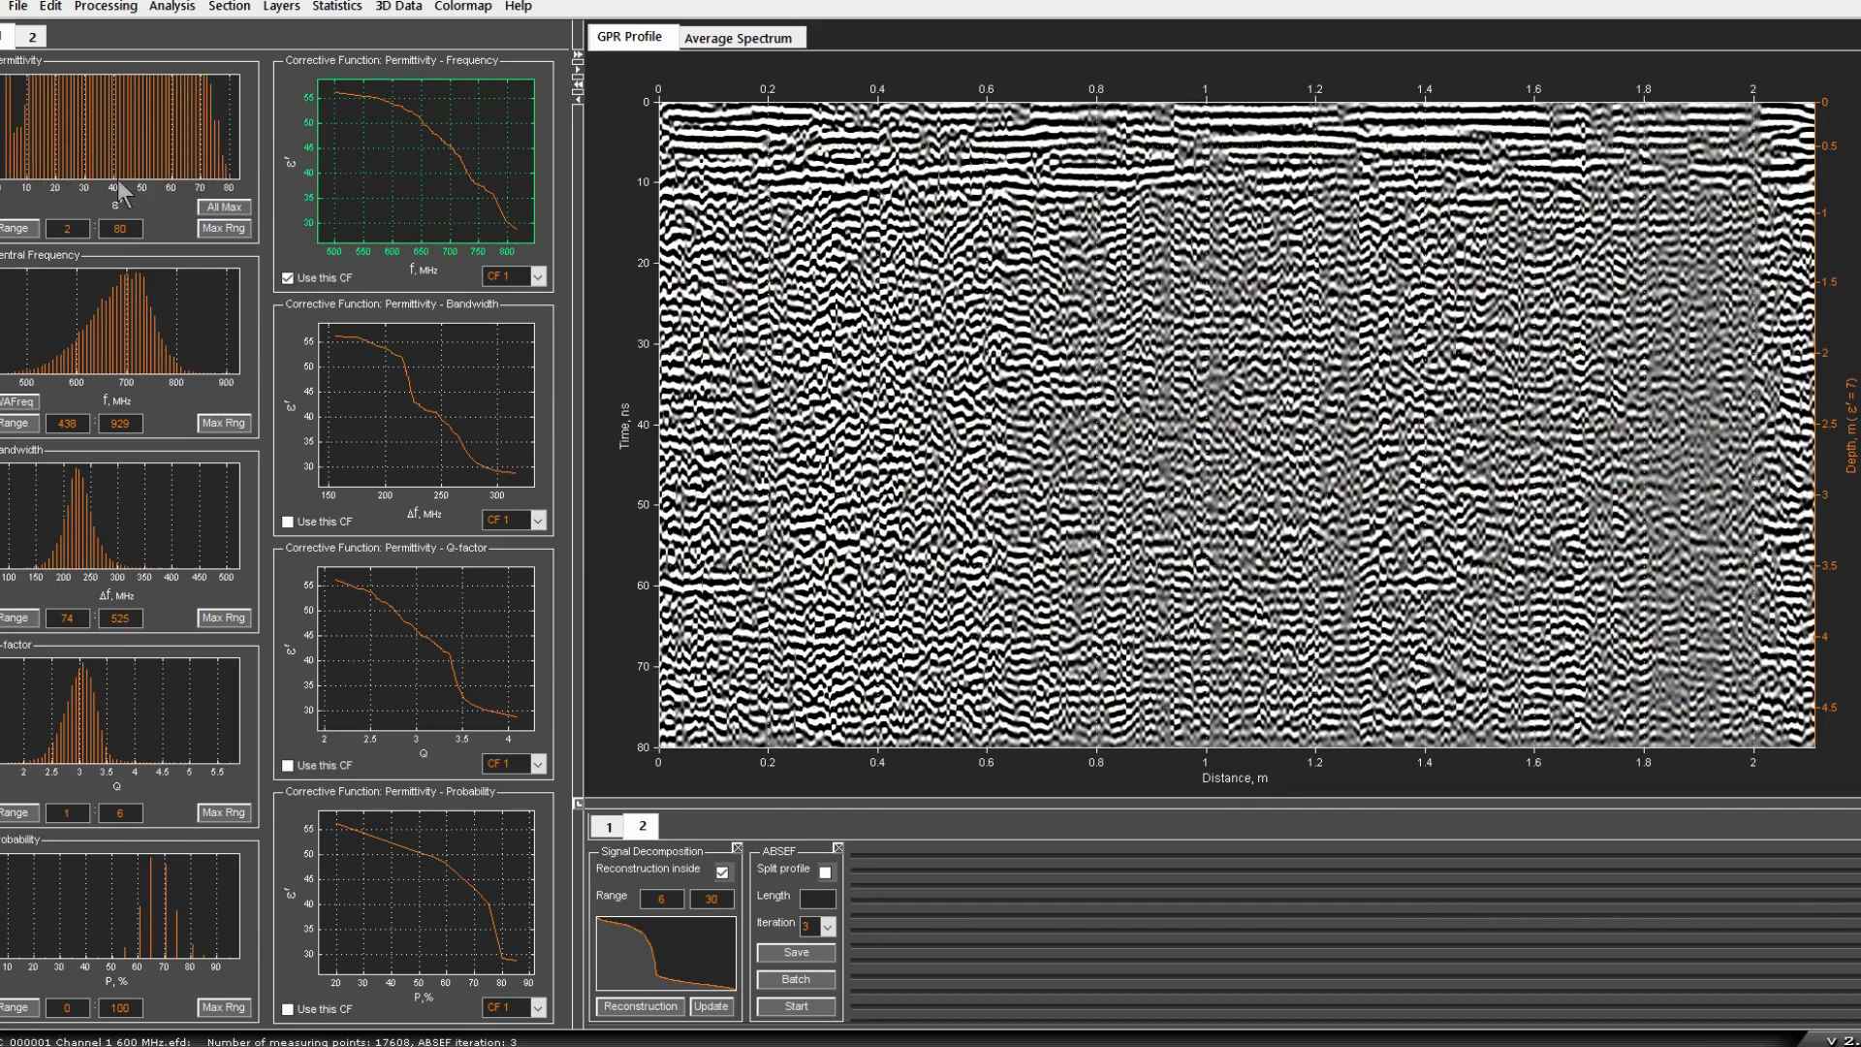
{"action": "left_click", "coordinate": [20, 230]}
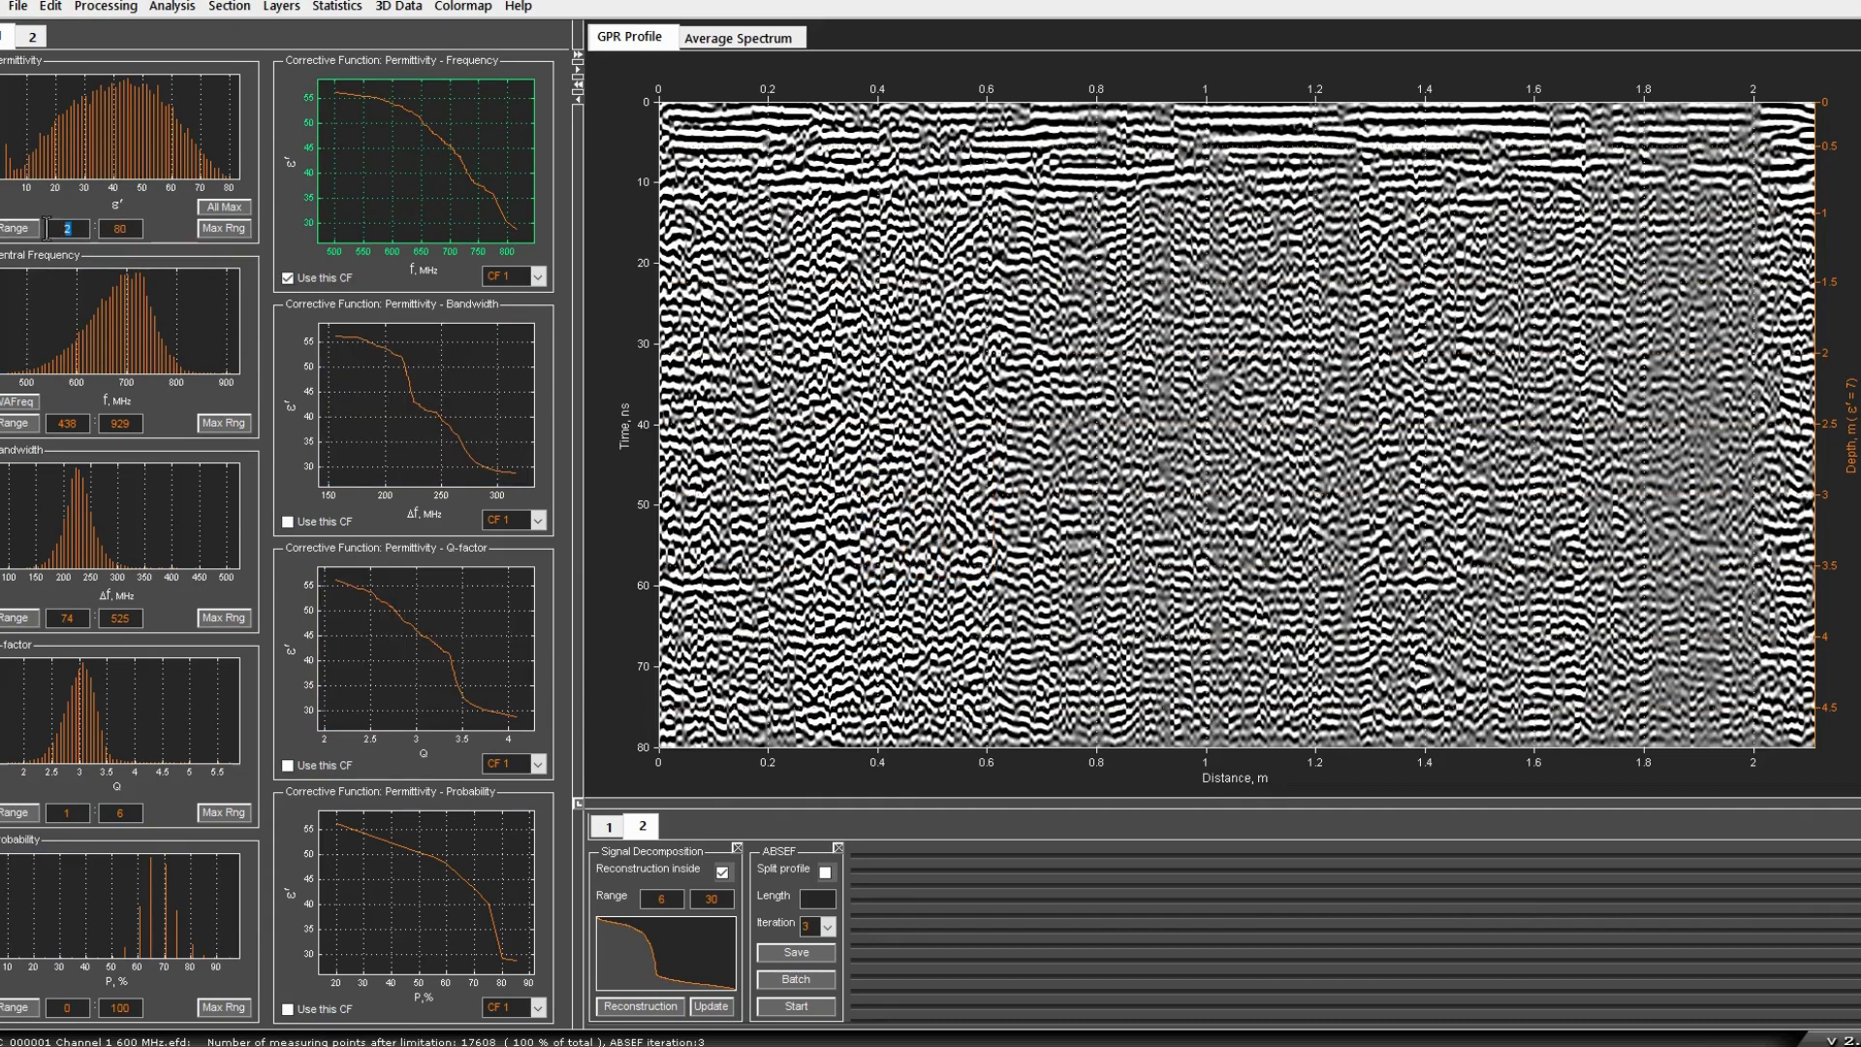
{"action": "double_click", "coordinate": [48, 230]}
{"action": "type", "text": "3"}
Step: Limit the central frequency range of the analysis results to 500 to 830 MHz
{"action": "mouse_move", "coordinate": [192, 386]}
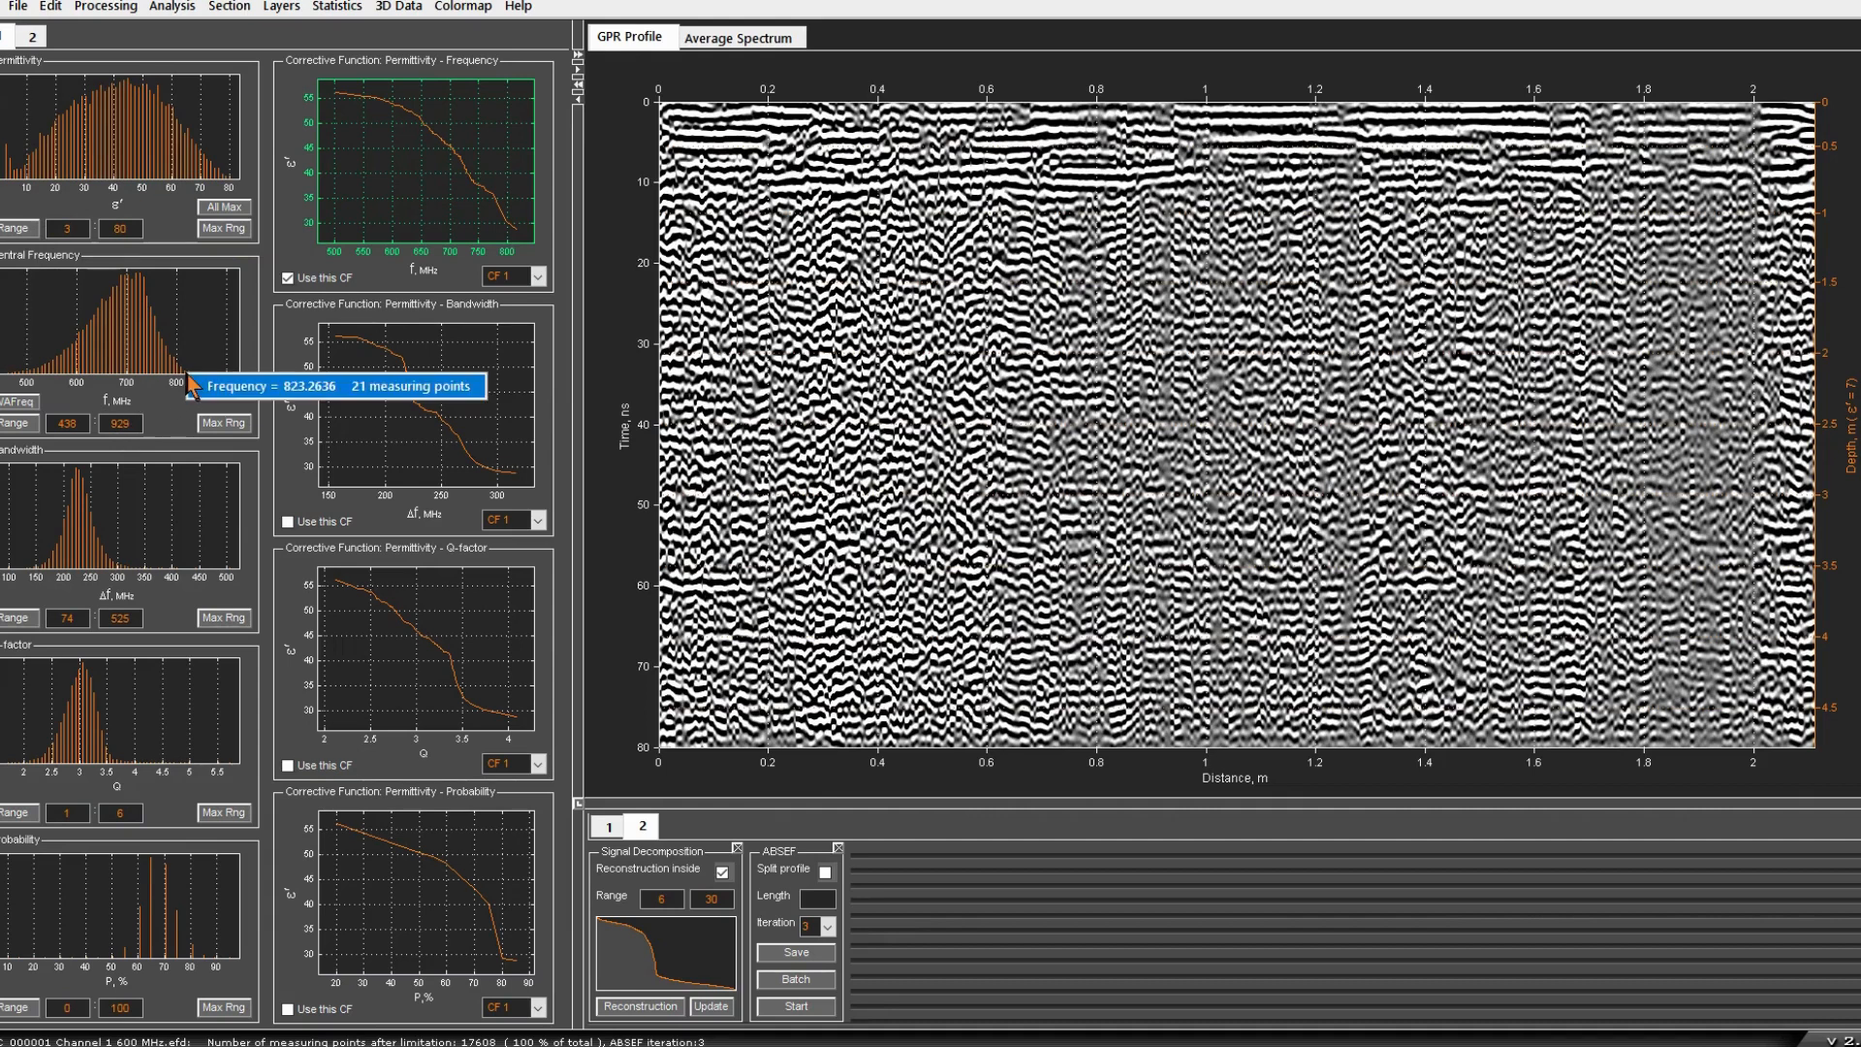
{"action": "double_click", "coordinate": [124, 423]}
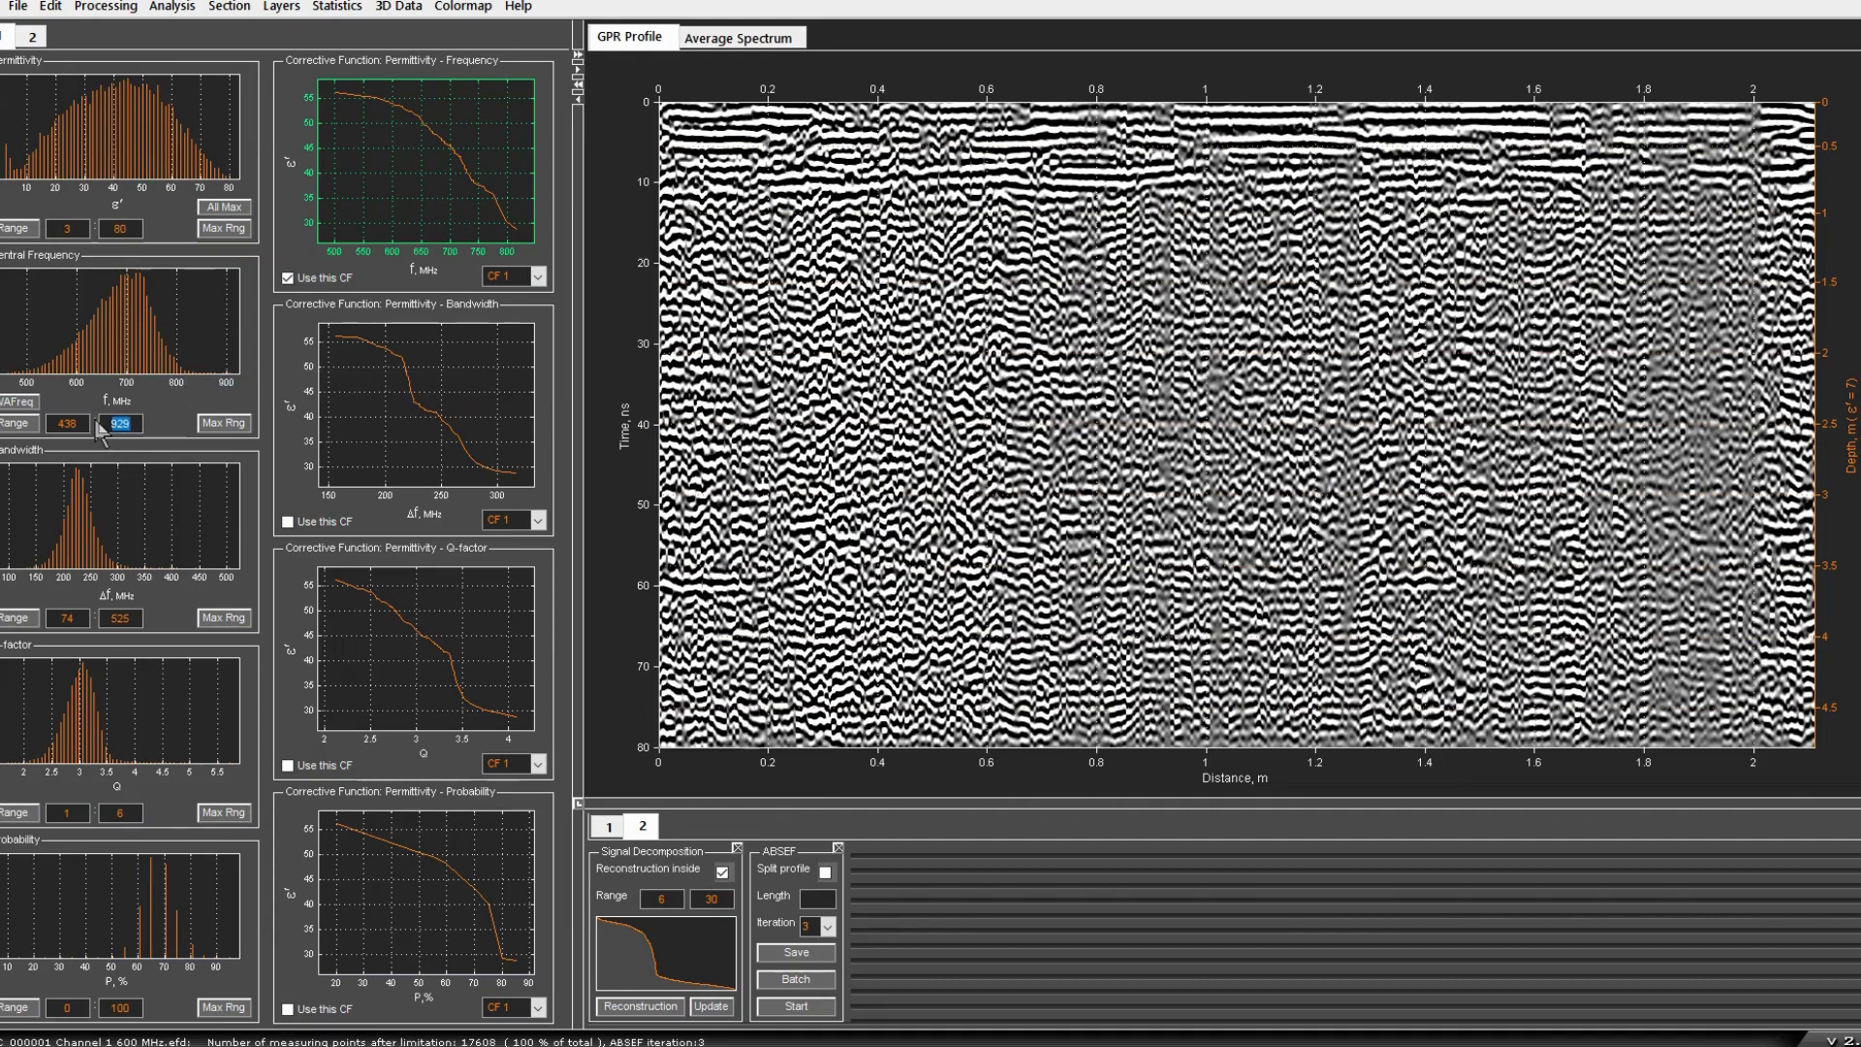
{"action": "type", "text": "830"}
{"action": "left_click_drag", "start_coordinate": [82, 427], "coordinate": [49, 420]}
{"action": "type", "text": "500"}
{"action": "key", "text": "Return"}
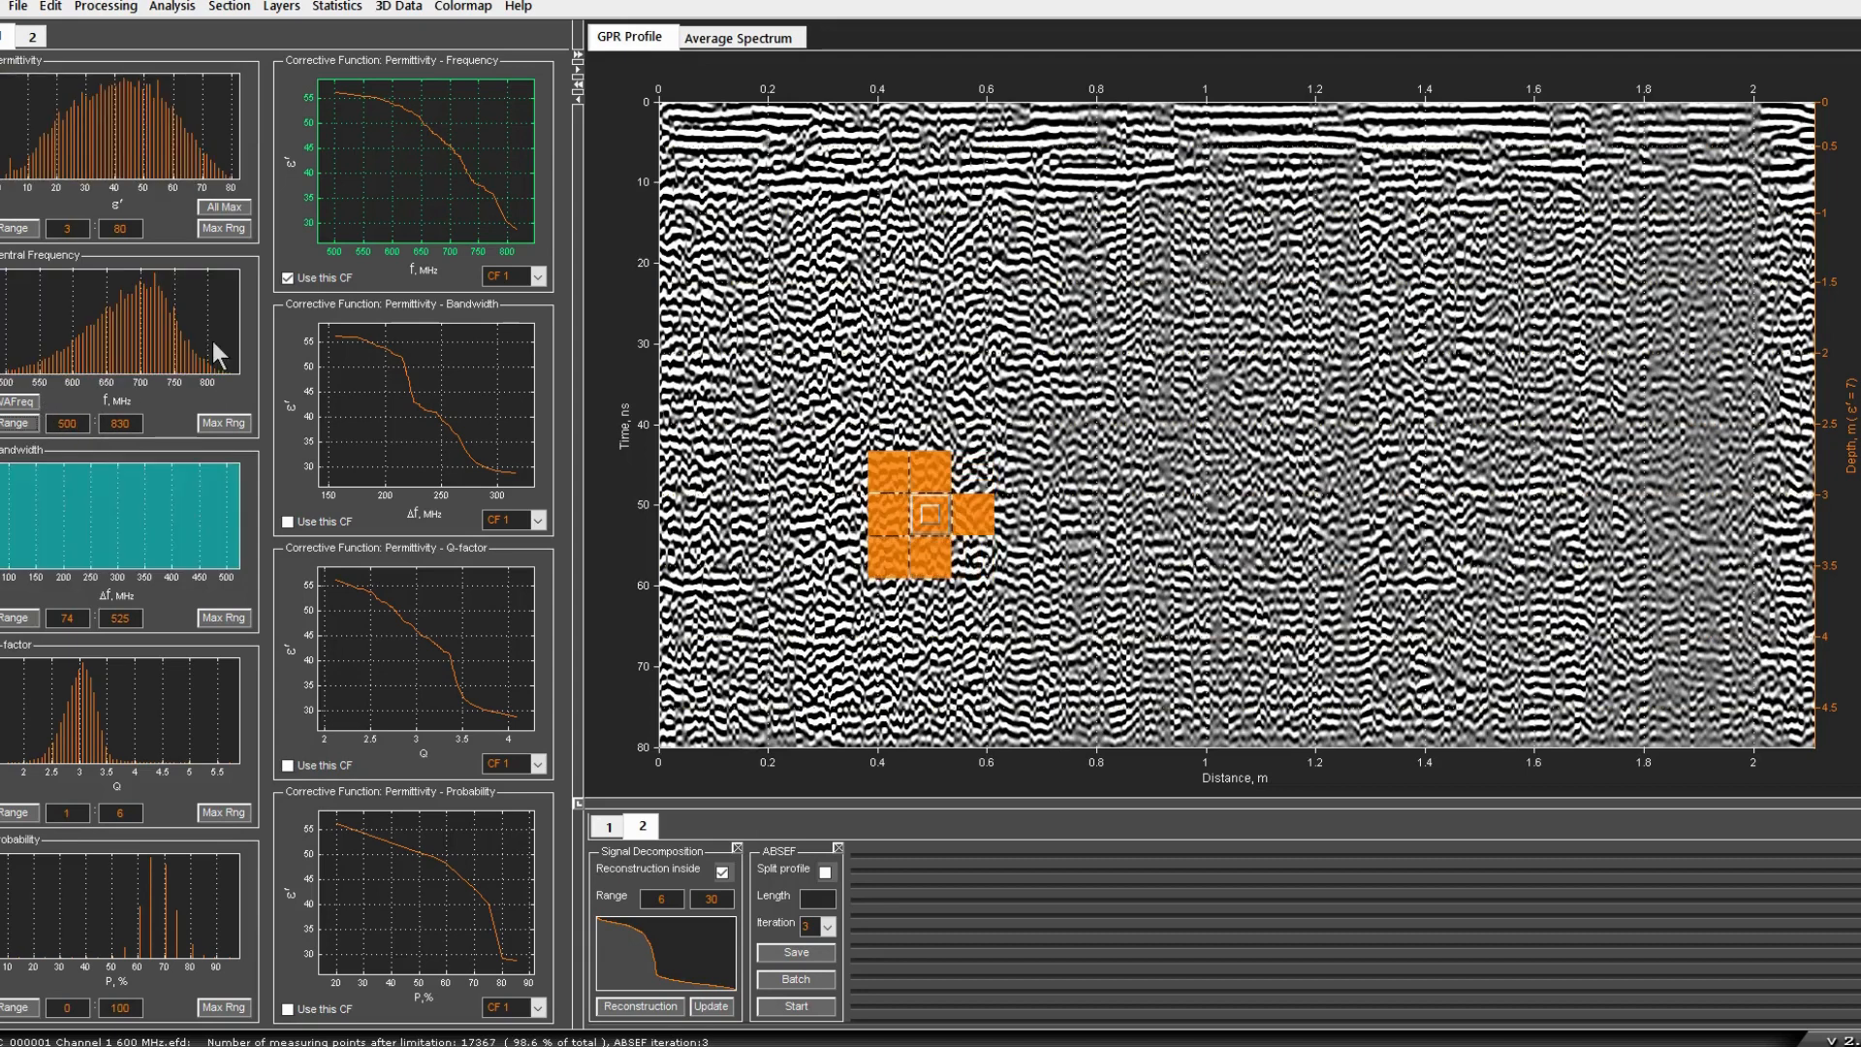
Step: Switch the Permittivity - Frequency corrective function to Manual and mark points at the high- and low-frequency ends of its curve
{"action": "left_click", "coordinate": [507, 278]}
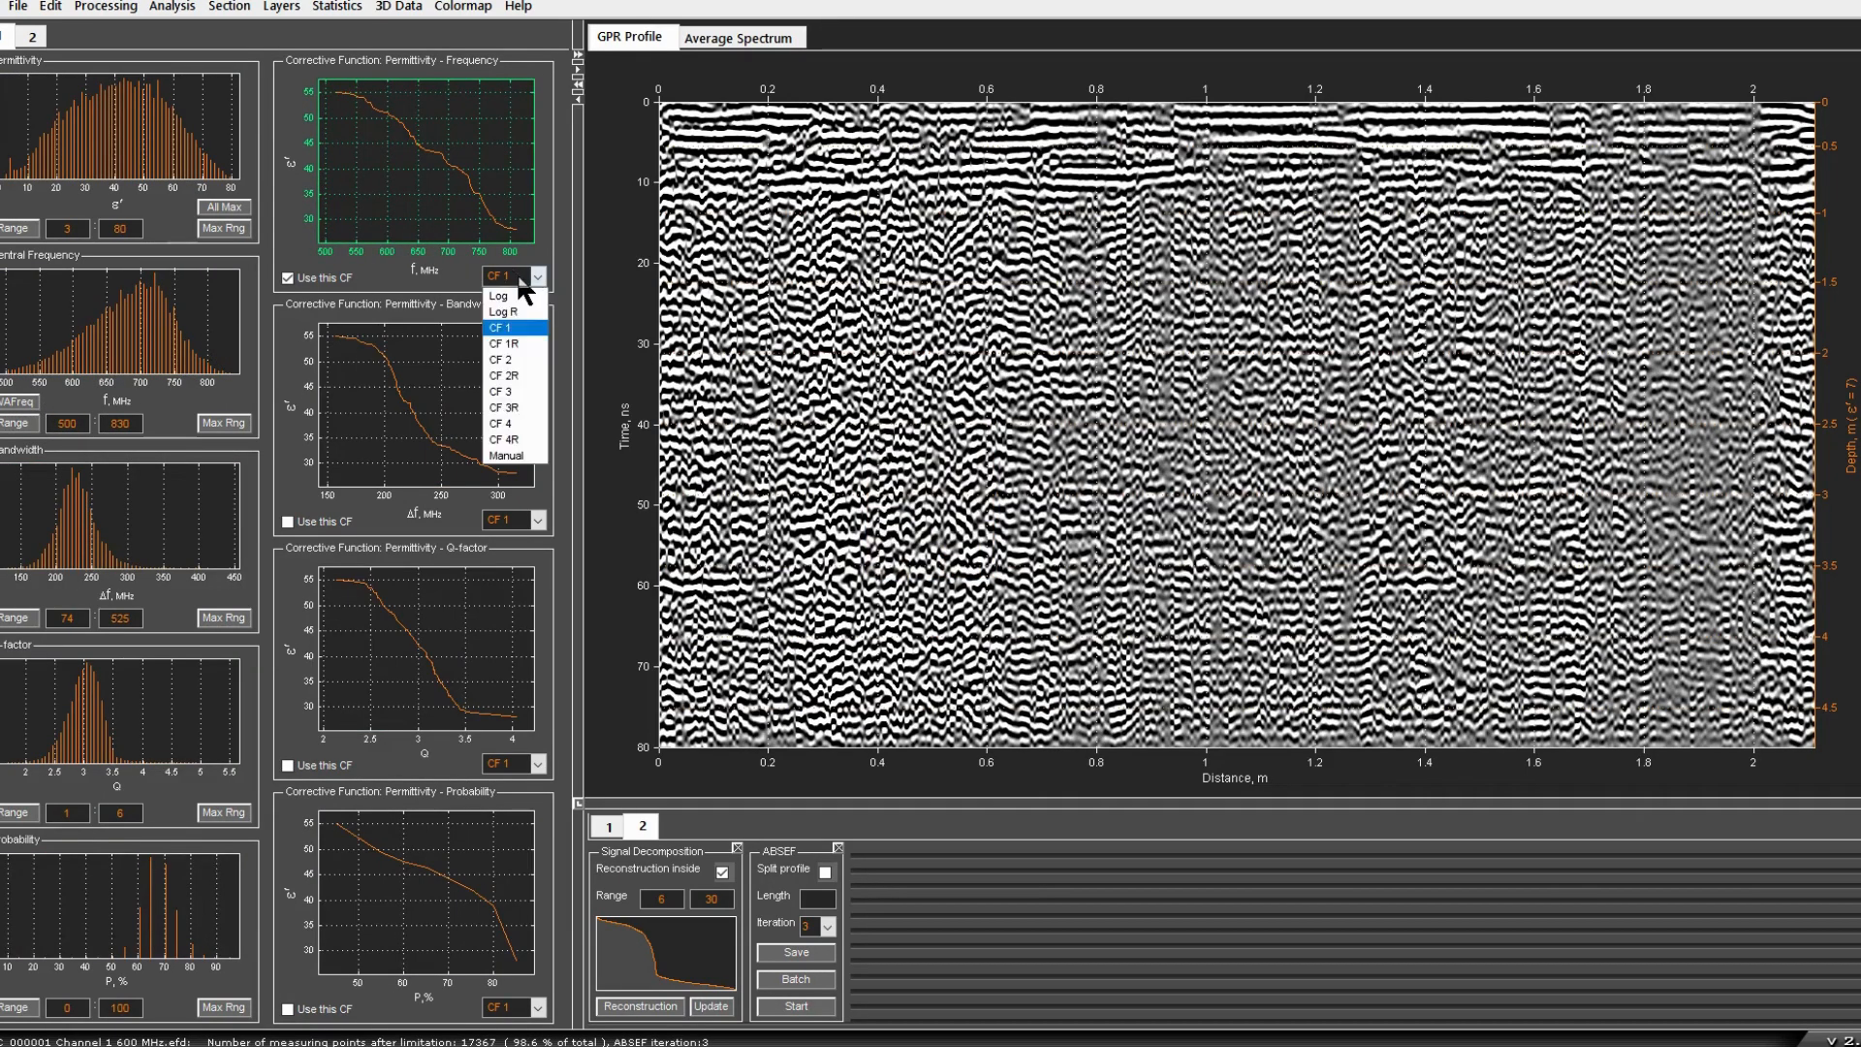
{"action": "left_click", "coordinate": [506, 457]}
{"action": "left_click", "coordinate": [524, 236]}
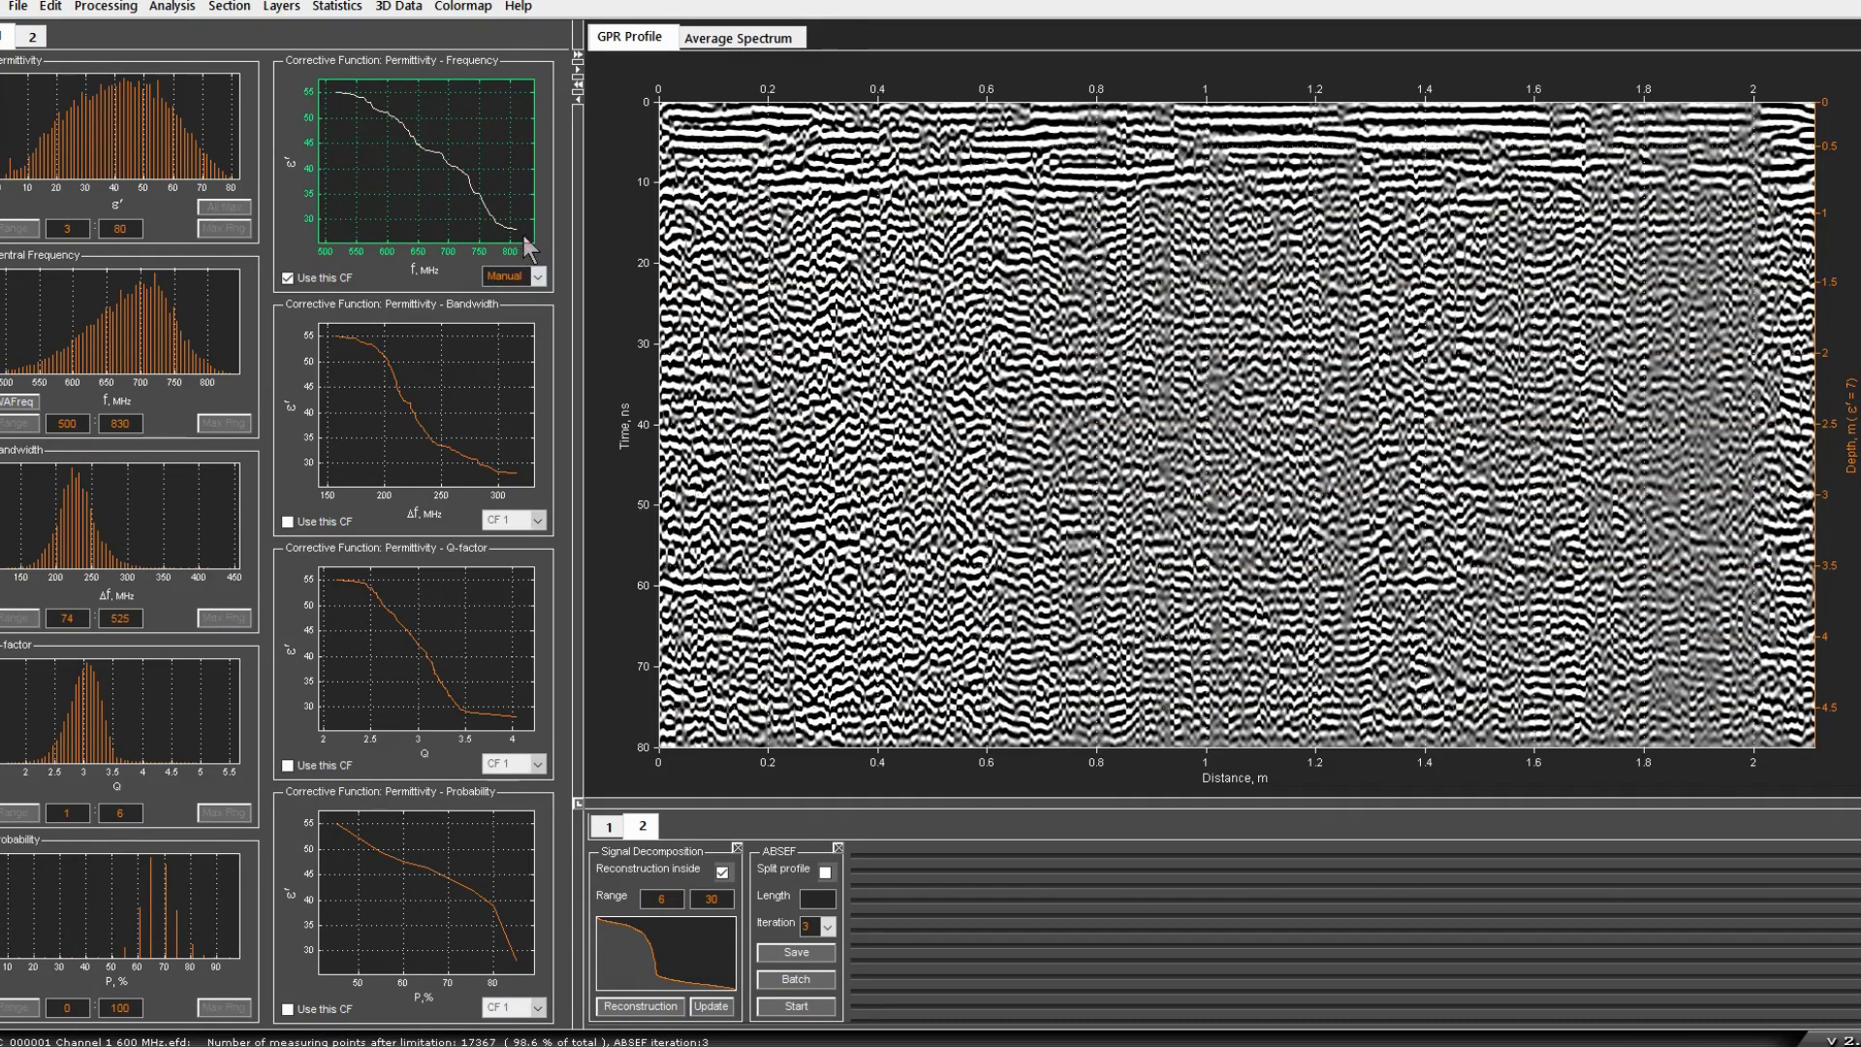
{"action": "left_click", "coordinate": [330, 86]}
Step: Choose Complex attribute as the attribute for the section
{"action": "left_click", "coordinate": [32, 37]}
{"action": "left_click", "coordinate": [153, 186]}
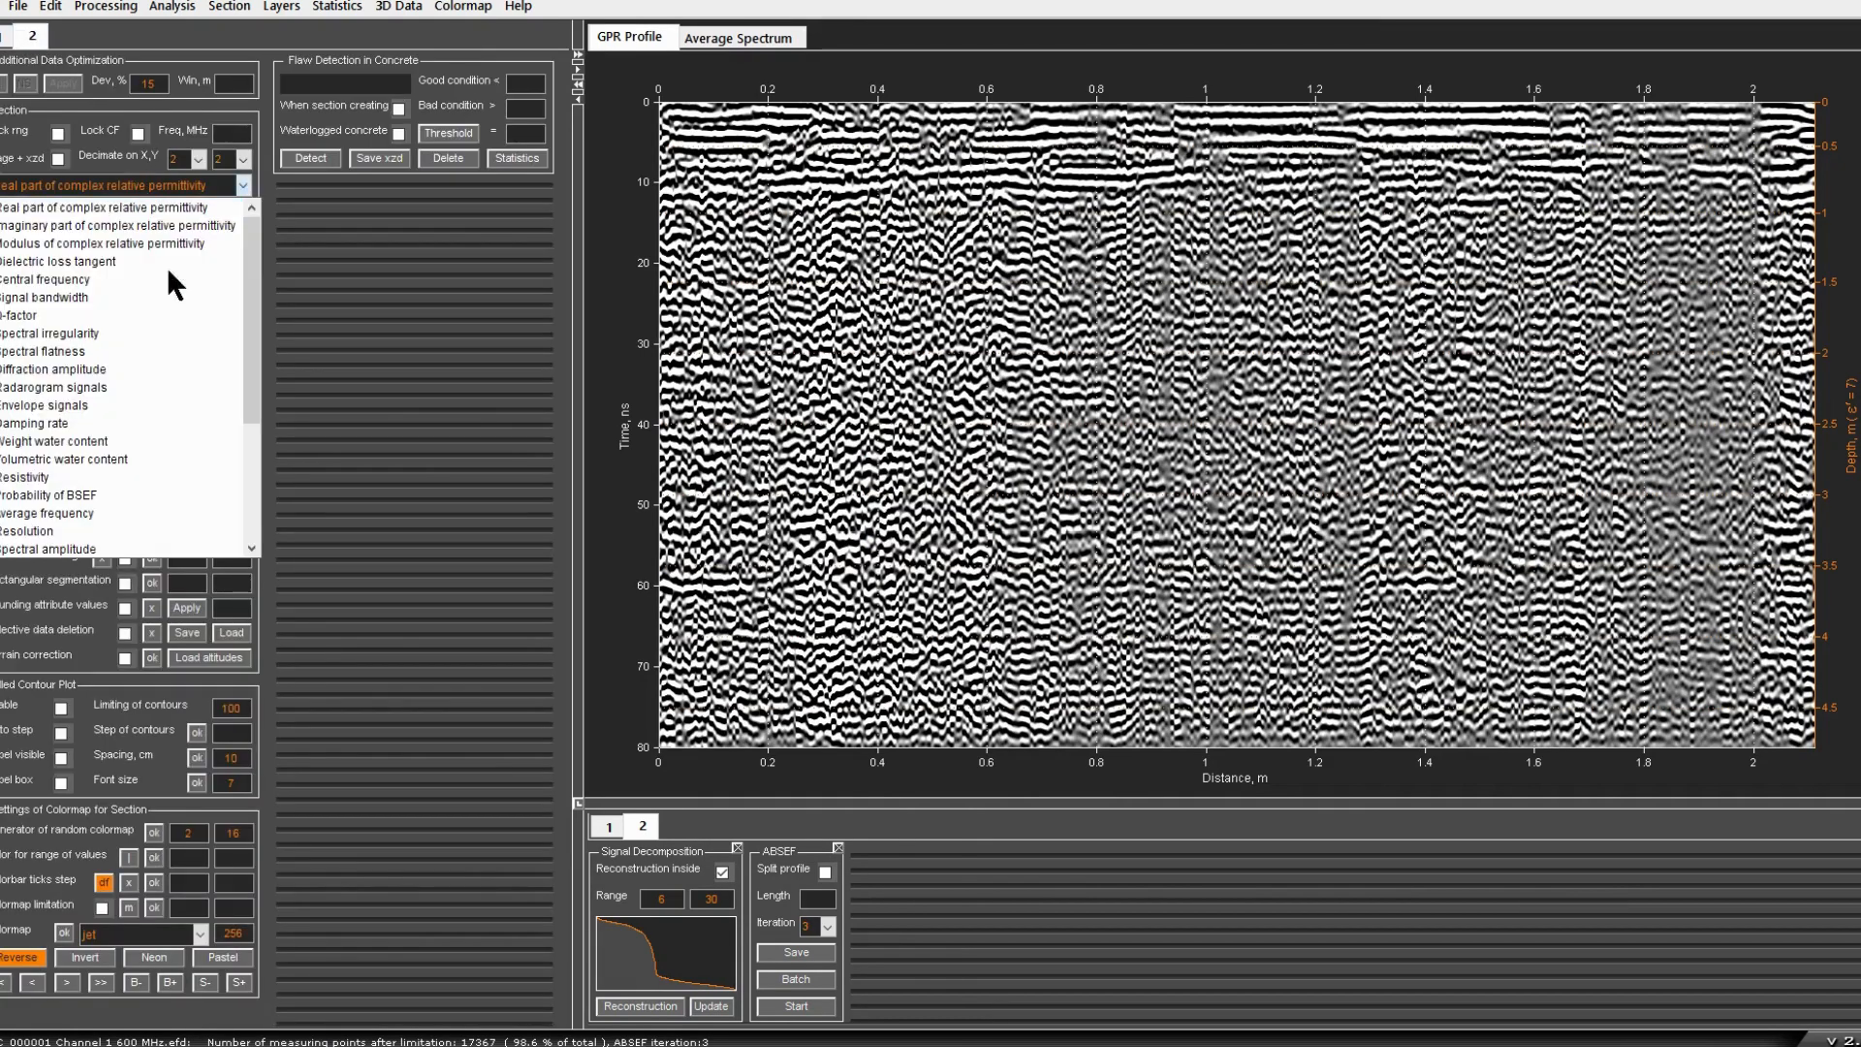
{"action": "scroll", "coordinate": [161, 439], "scroll_direction": "down", "scroll_amount": 3}
{"action": "scroll", "coordinate": [153, 353], "scroll_direction": "up", "scroll_amount": 3}
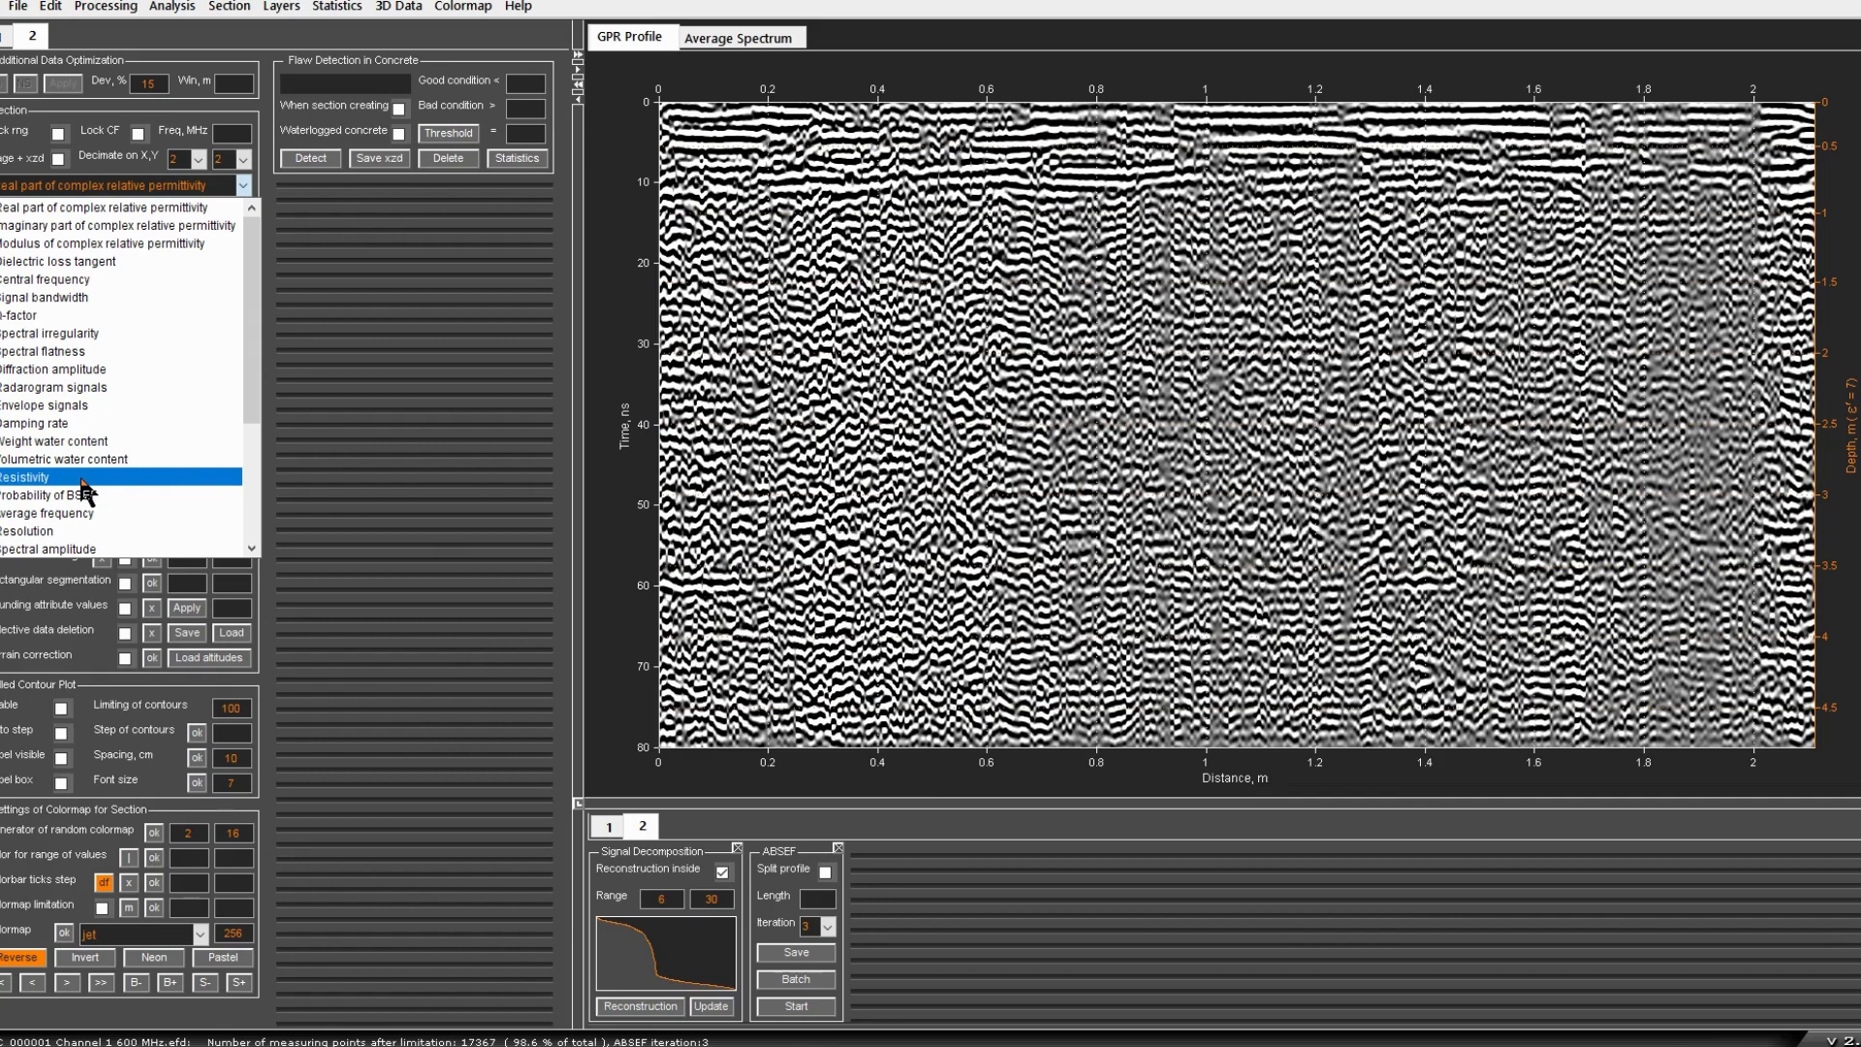
{"action": "scroll", "coordinate": [84, 489], "scroll_direction": "down", "scroll_amount": 4}
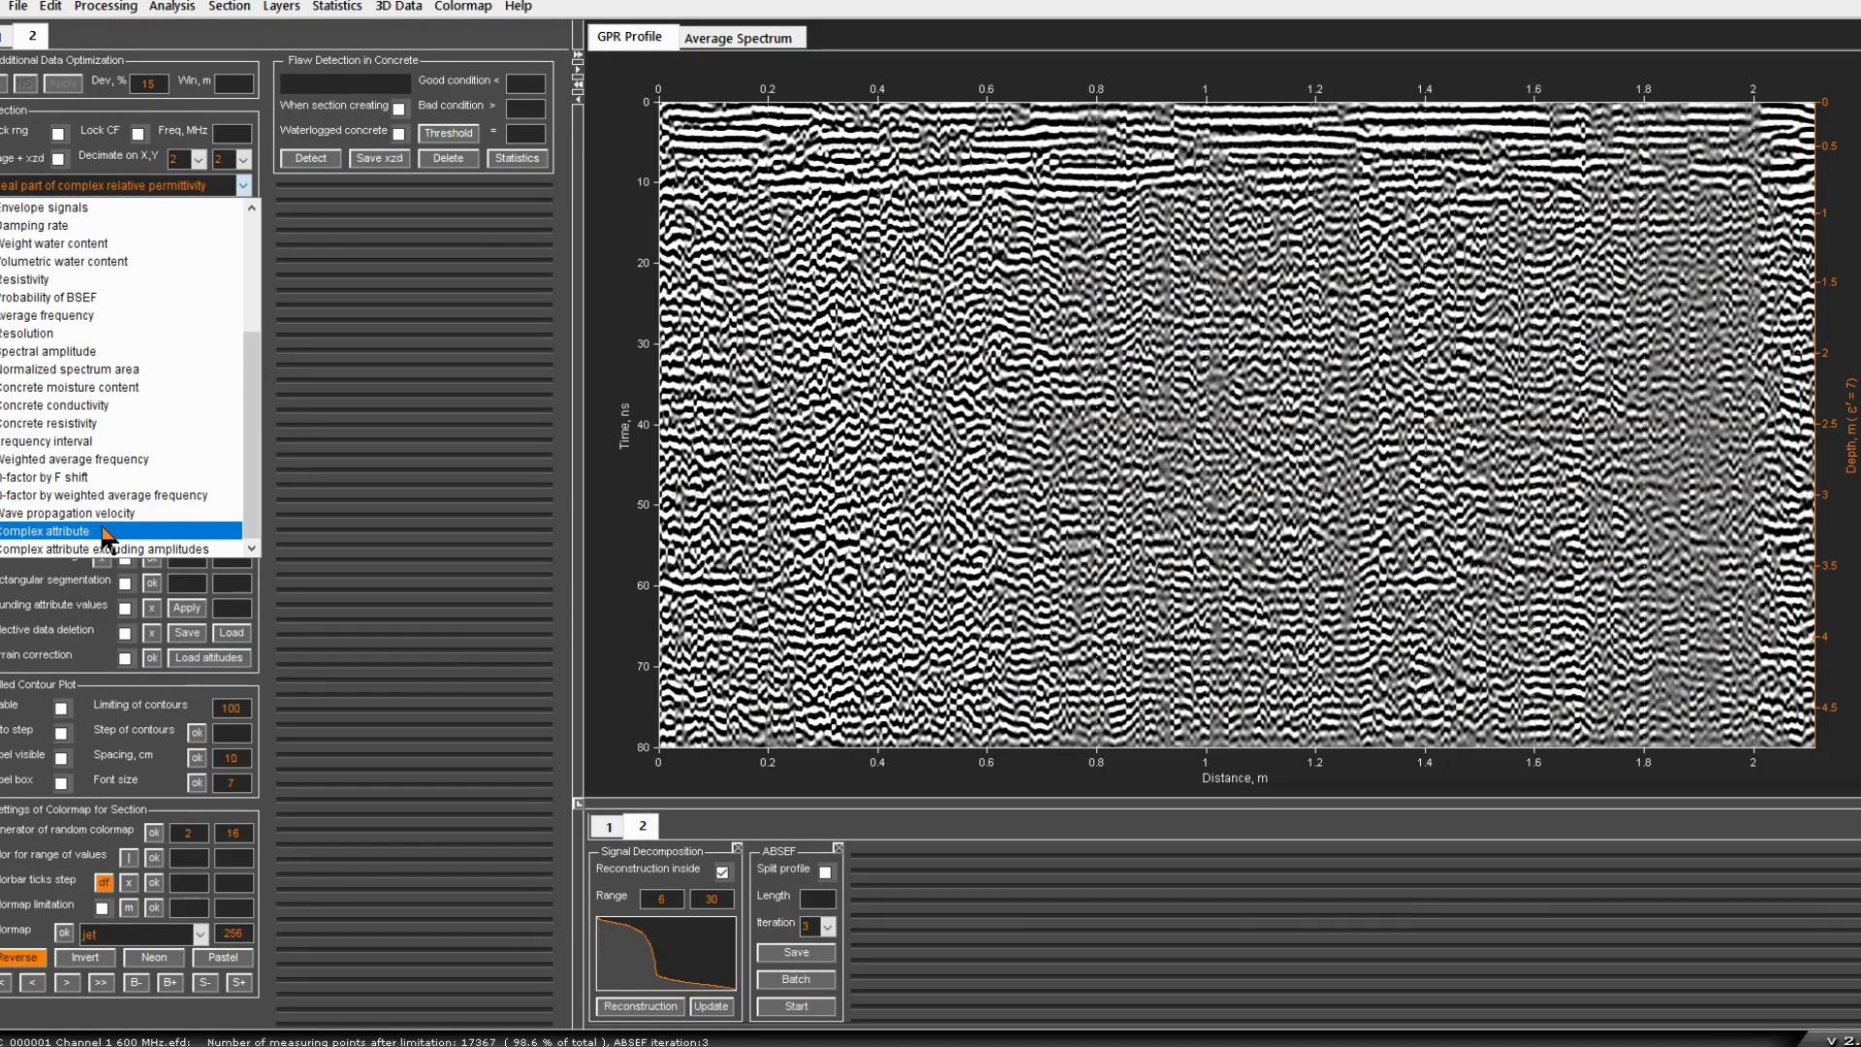
{"action": "left_click", "coordinate": [107, 532]}
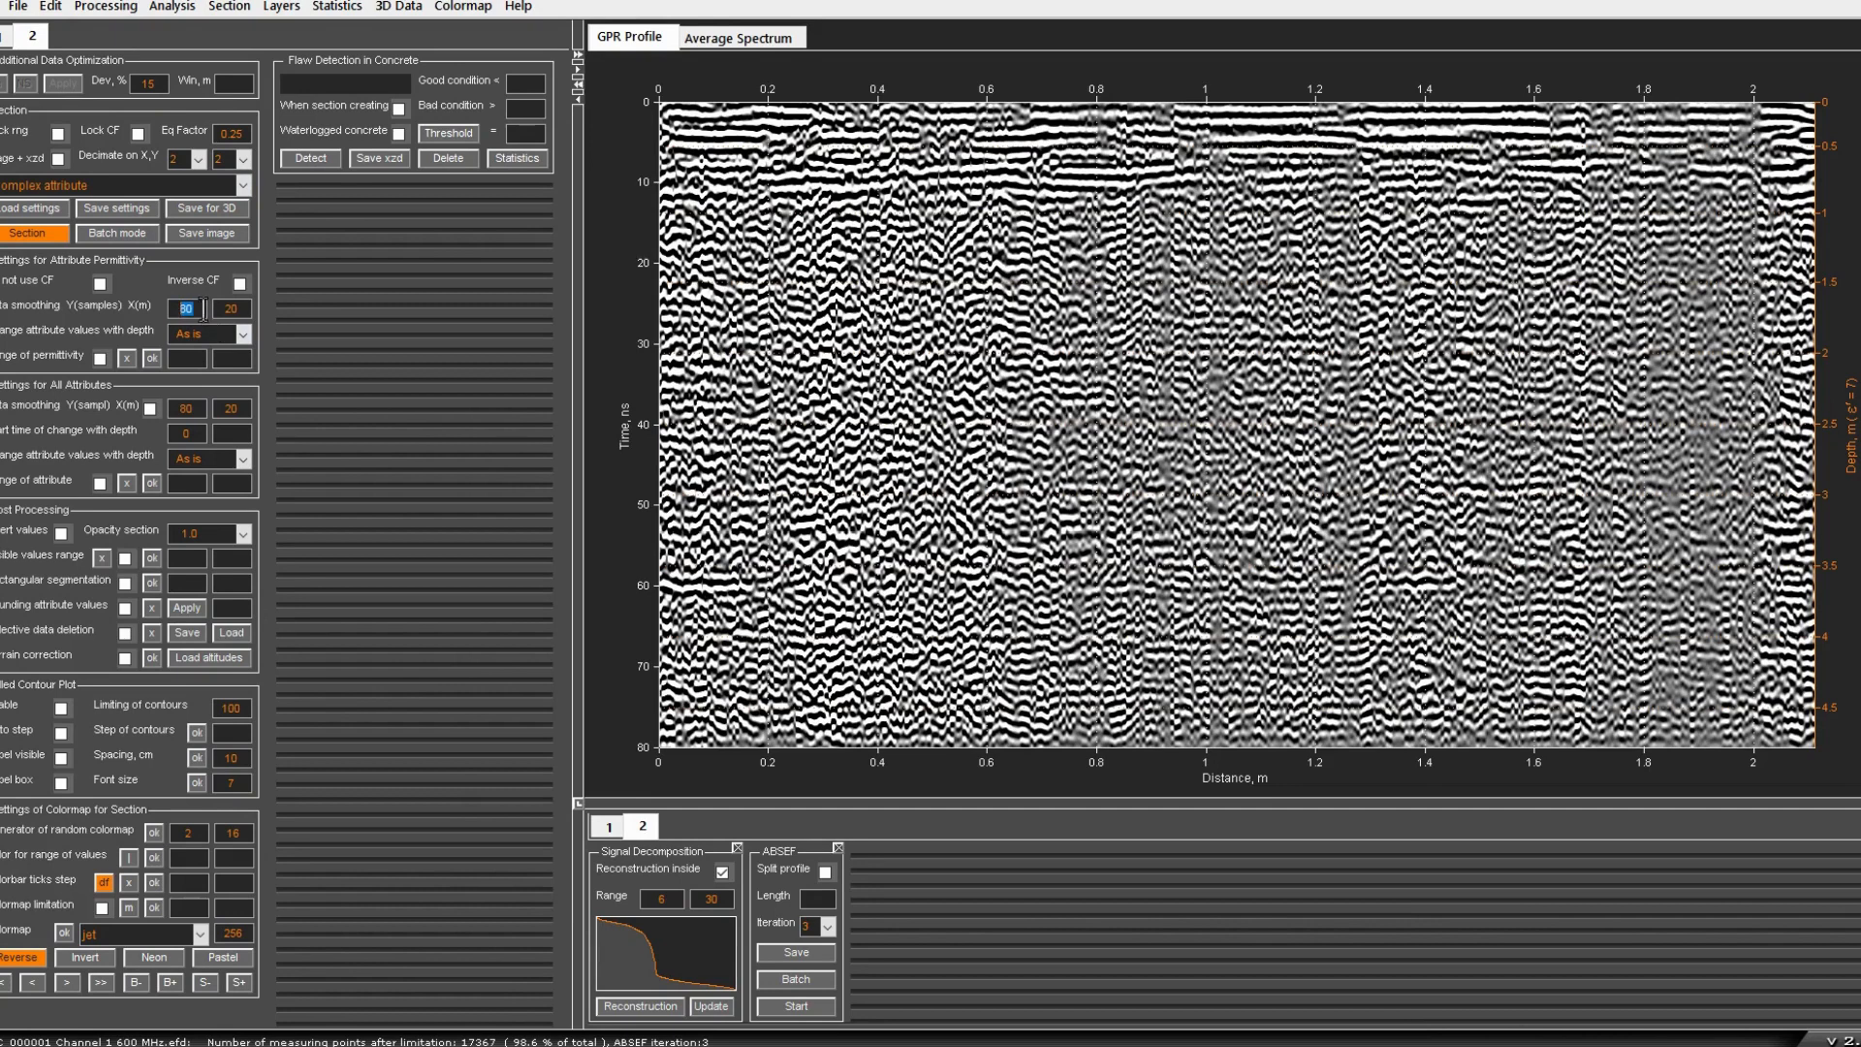
Step: Set vertical data smoothing to 20 samples for the permittivity and all attributes, and generate the section
{"action": "left_click", "coordinate": [201, 308]}
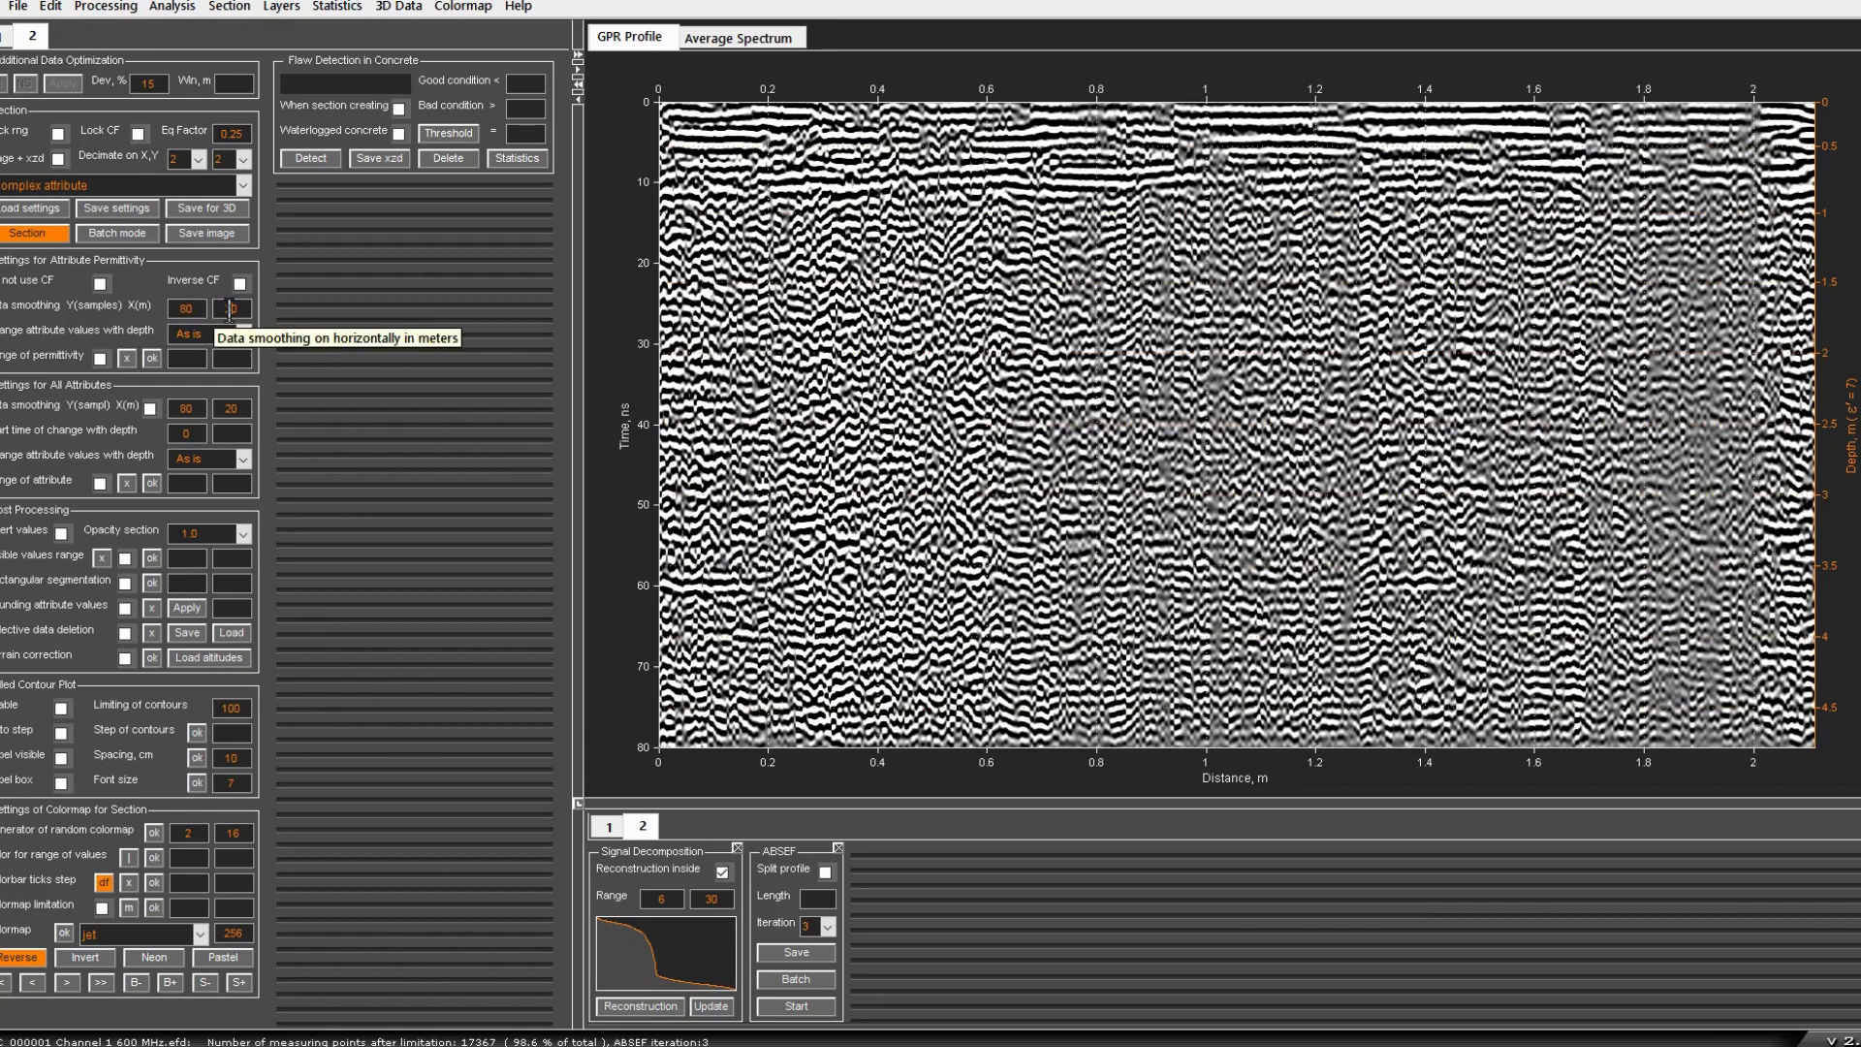
{"action": "double_click", "coordinate": [189, 310]}
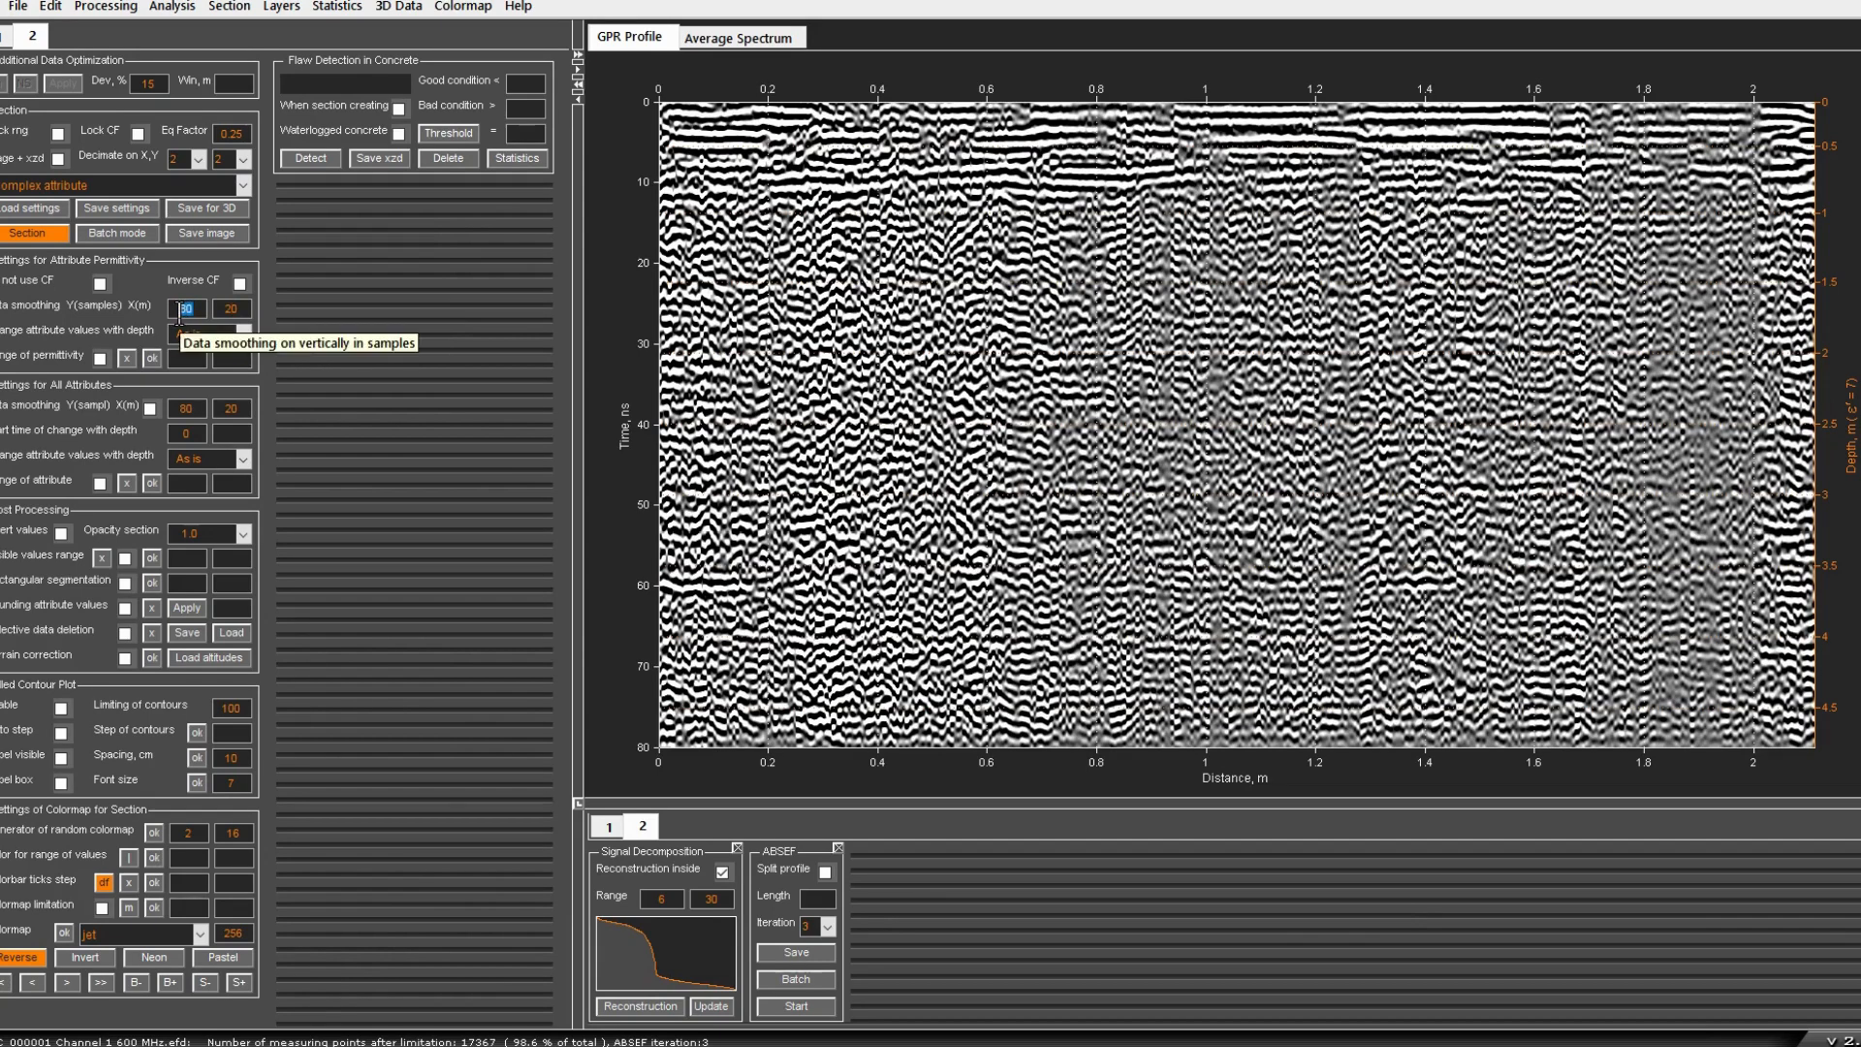
{"action": "type", "text": "2"}
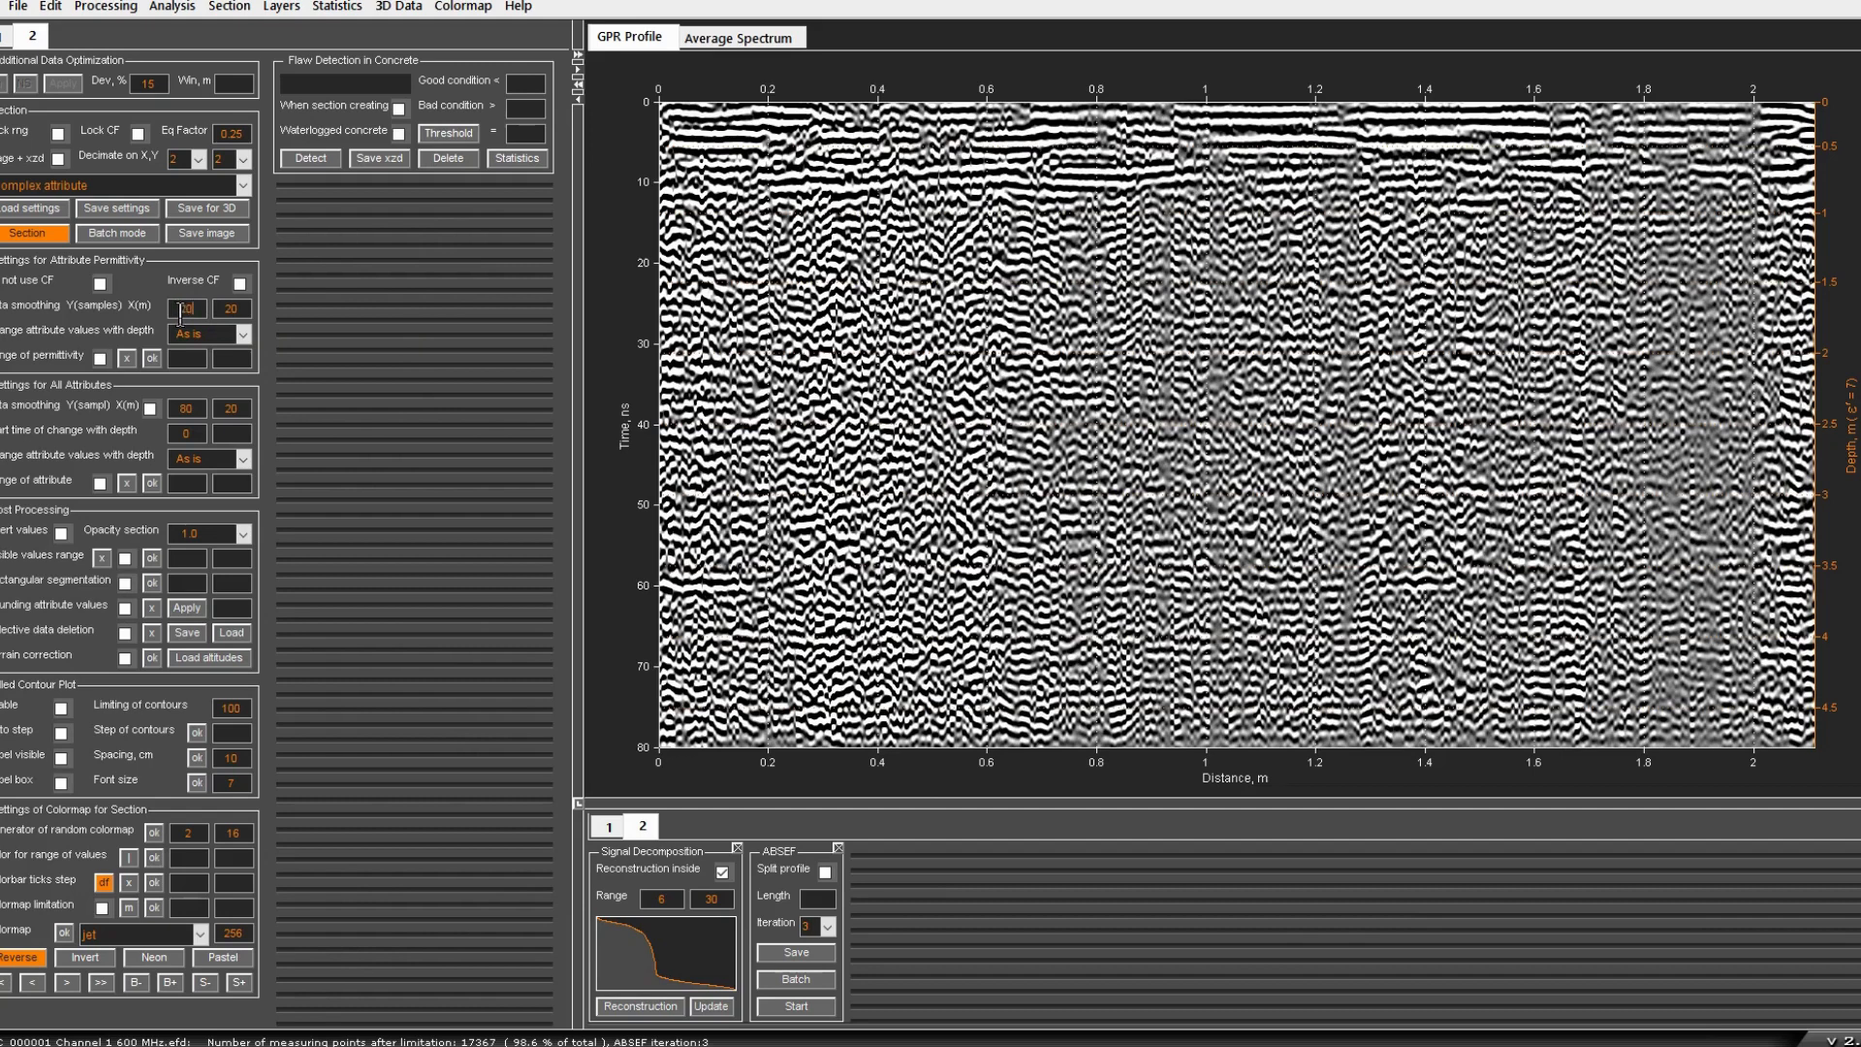
{"action": "type", "text": "0"}
{"action": "double_click", "coordinate": [181, 407]}
{"action": "type", "text": "20"}
{"action": "left_click", "coordinate": [127, 357]}
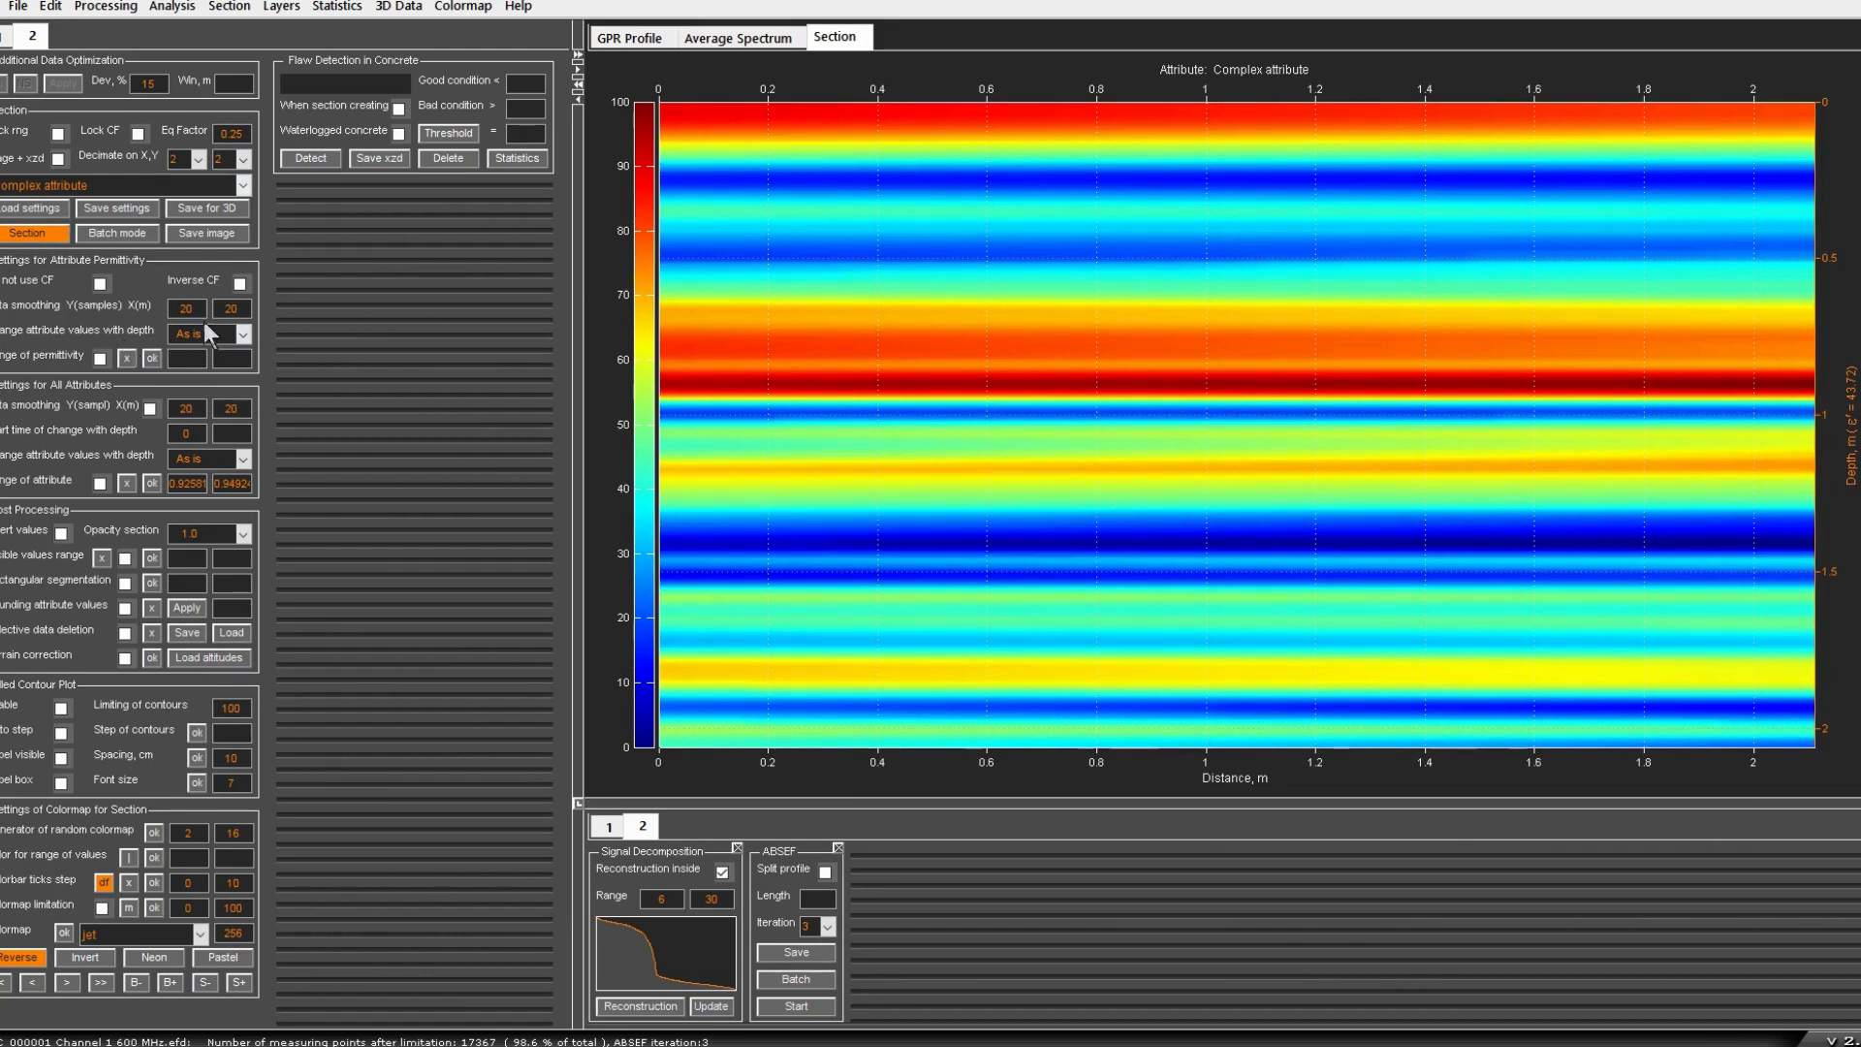
{"action": "left_click", "coordinate": [934, 509]}
Step: Set vertical and horizontal data smoothing to 0.5 for both the permittivity and all attributes, and regenerate the section
{"action": "left_click_drag", "start_coordinate": [161, 306], "coordinate": [210, 311]}
{"action": "type", "text": "0.5"}
{"action": "left_click_drag", "start_coordinate": [247, 311], "coordinate": [215, 311]}
{"action": "type", "text": "0"}
{"action": "left_click_drag", "start_coordinate": [197, 408], "coordinate": [168, 417]}
{"action": "type", "text": "0"}
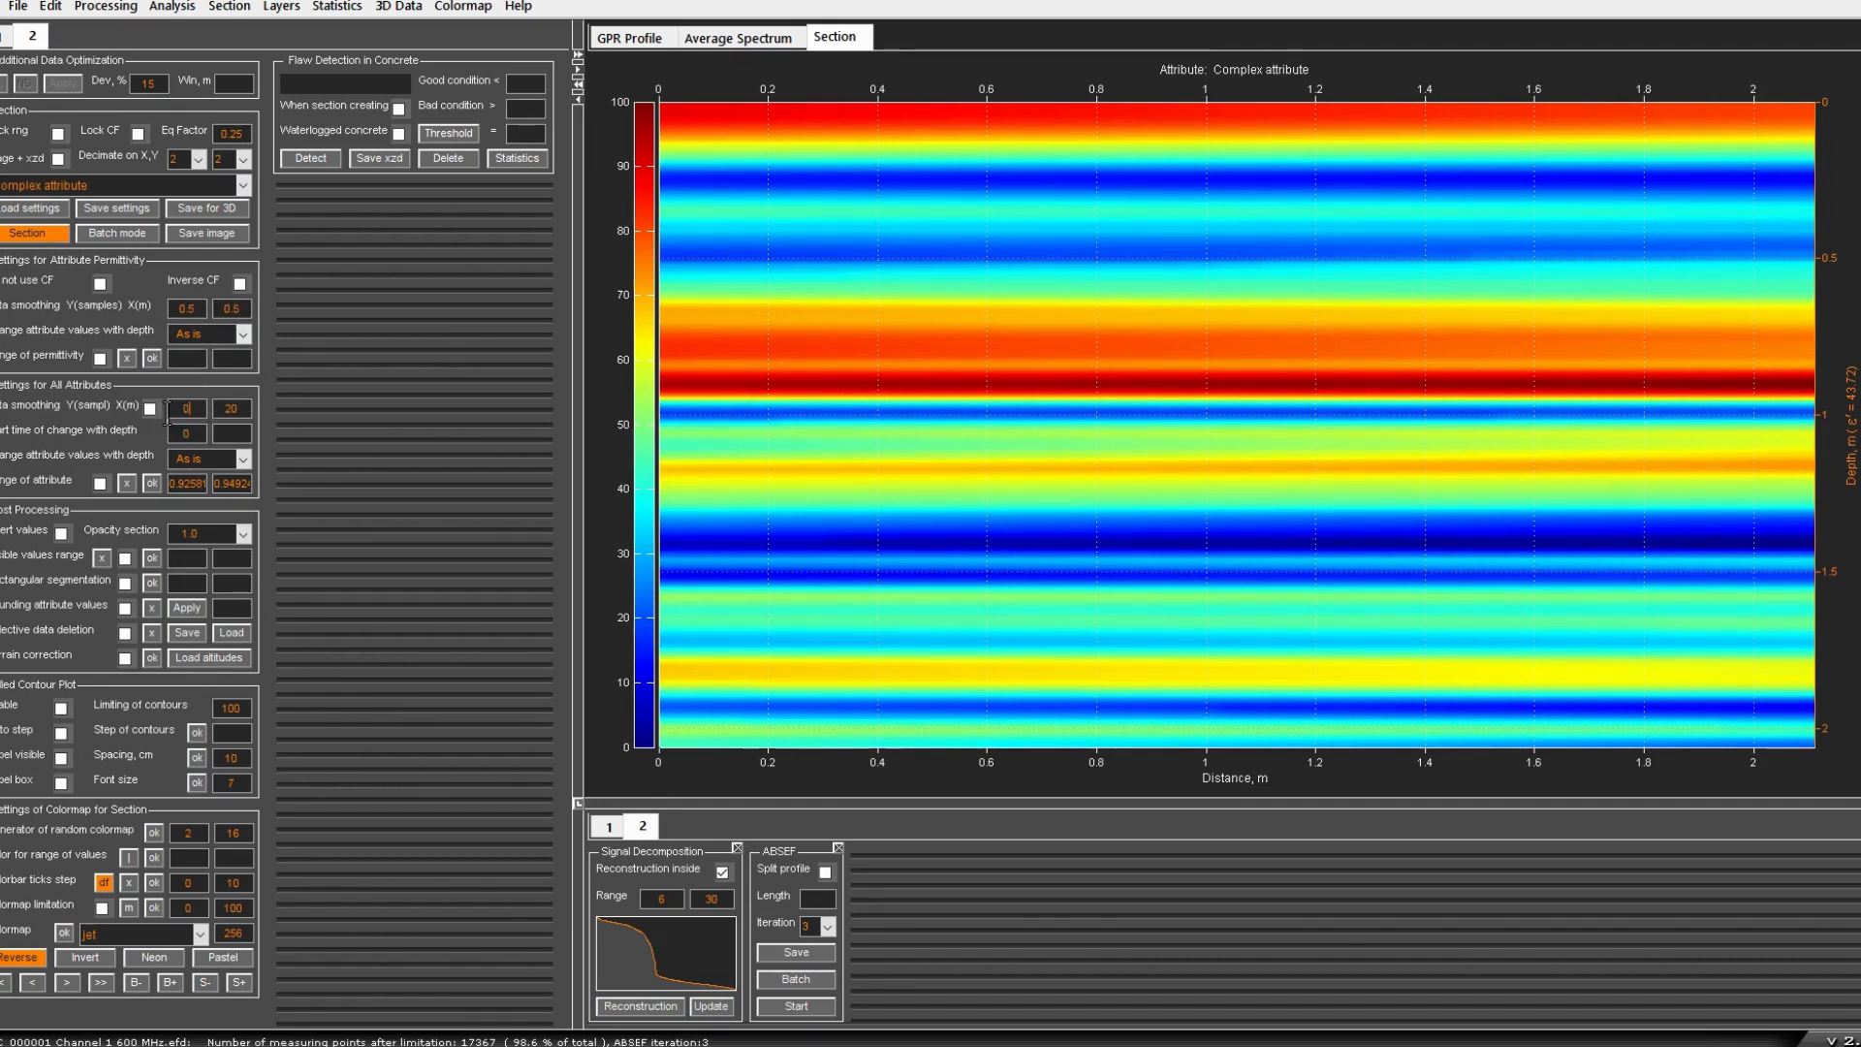
{"action": "type", "text": ".5"}
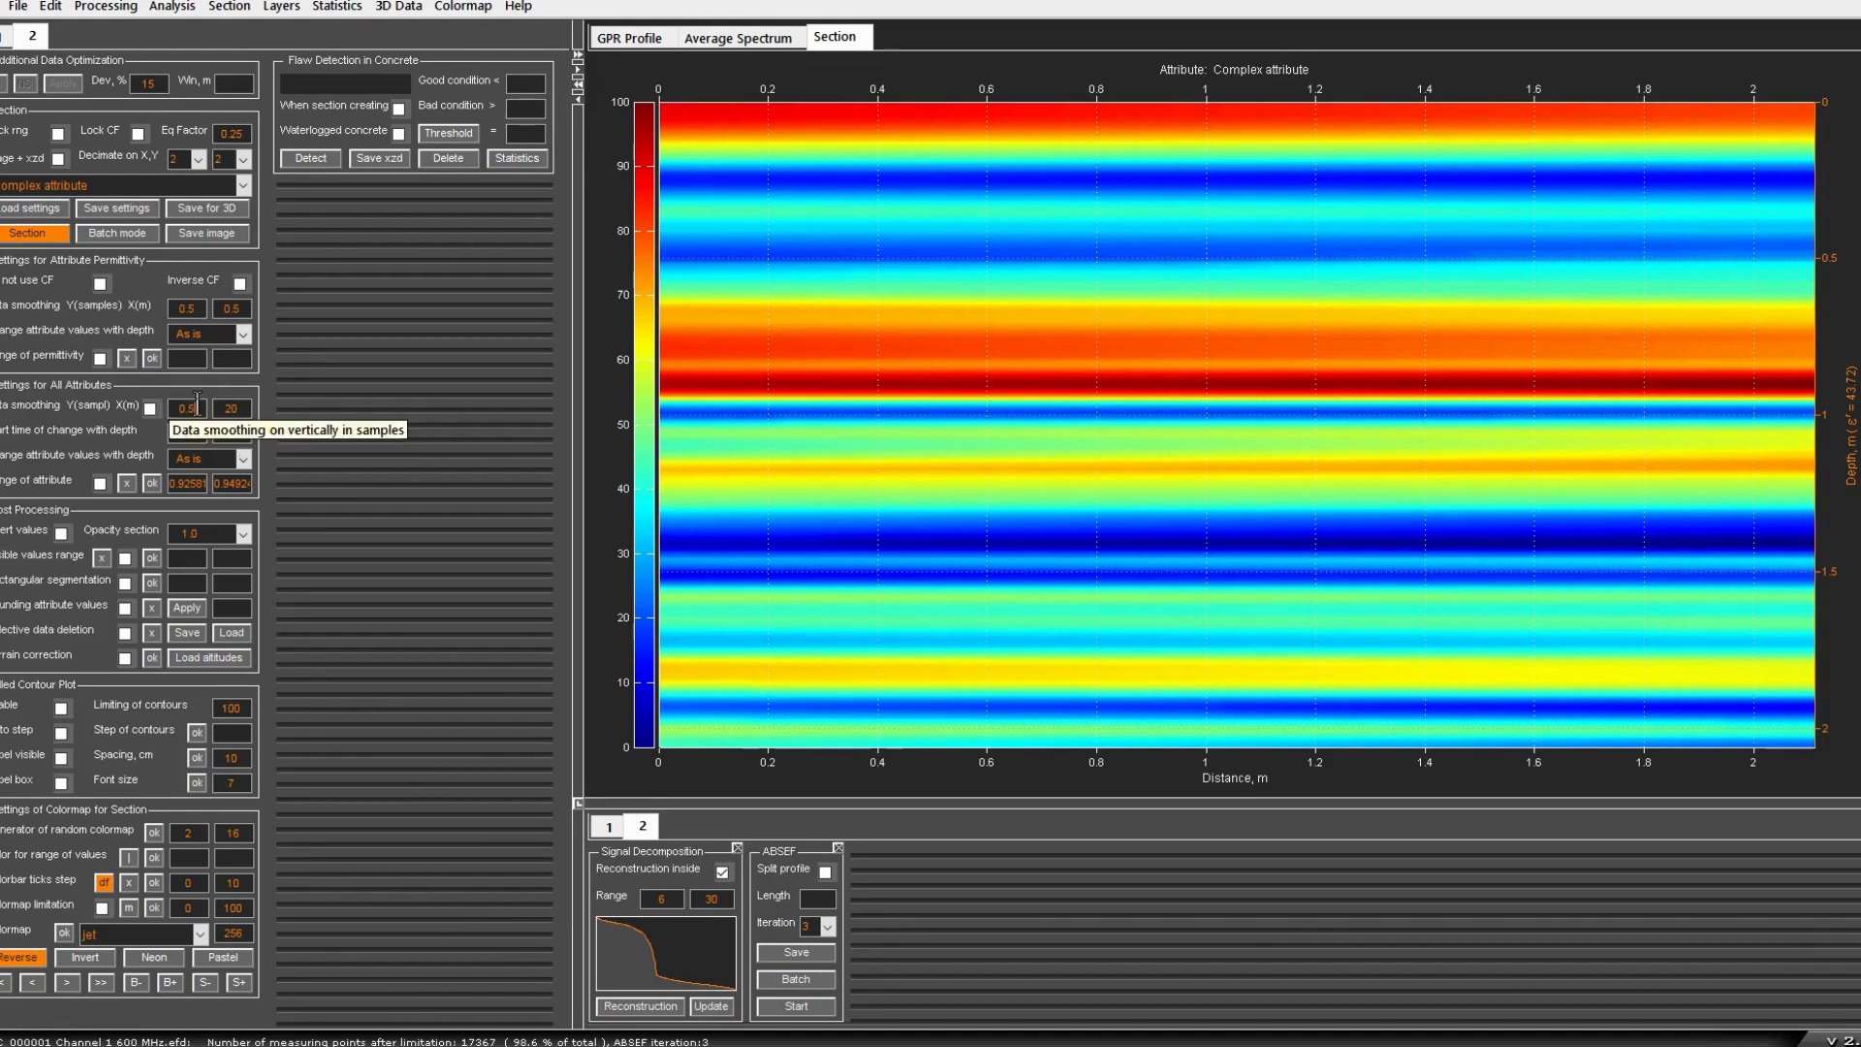
{"action": "left_click_drag", "start_coordinate": [247, 408], "coordinate": [217, 413]}
{"action": "type", "text": "0"}
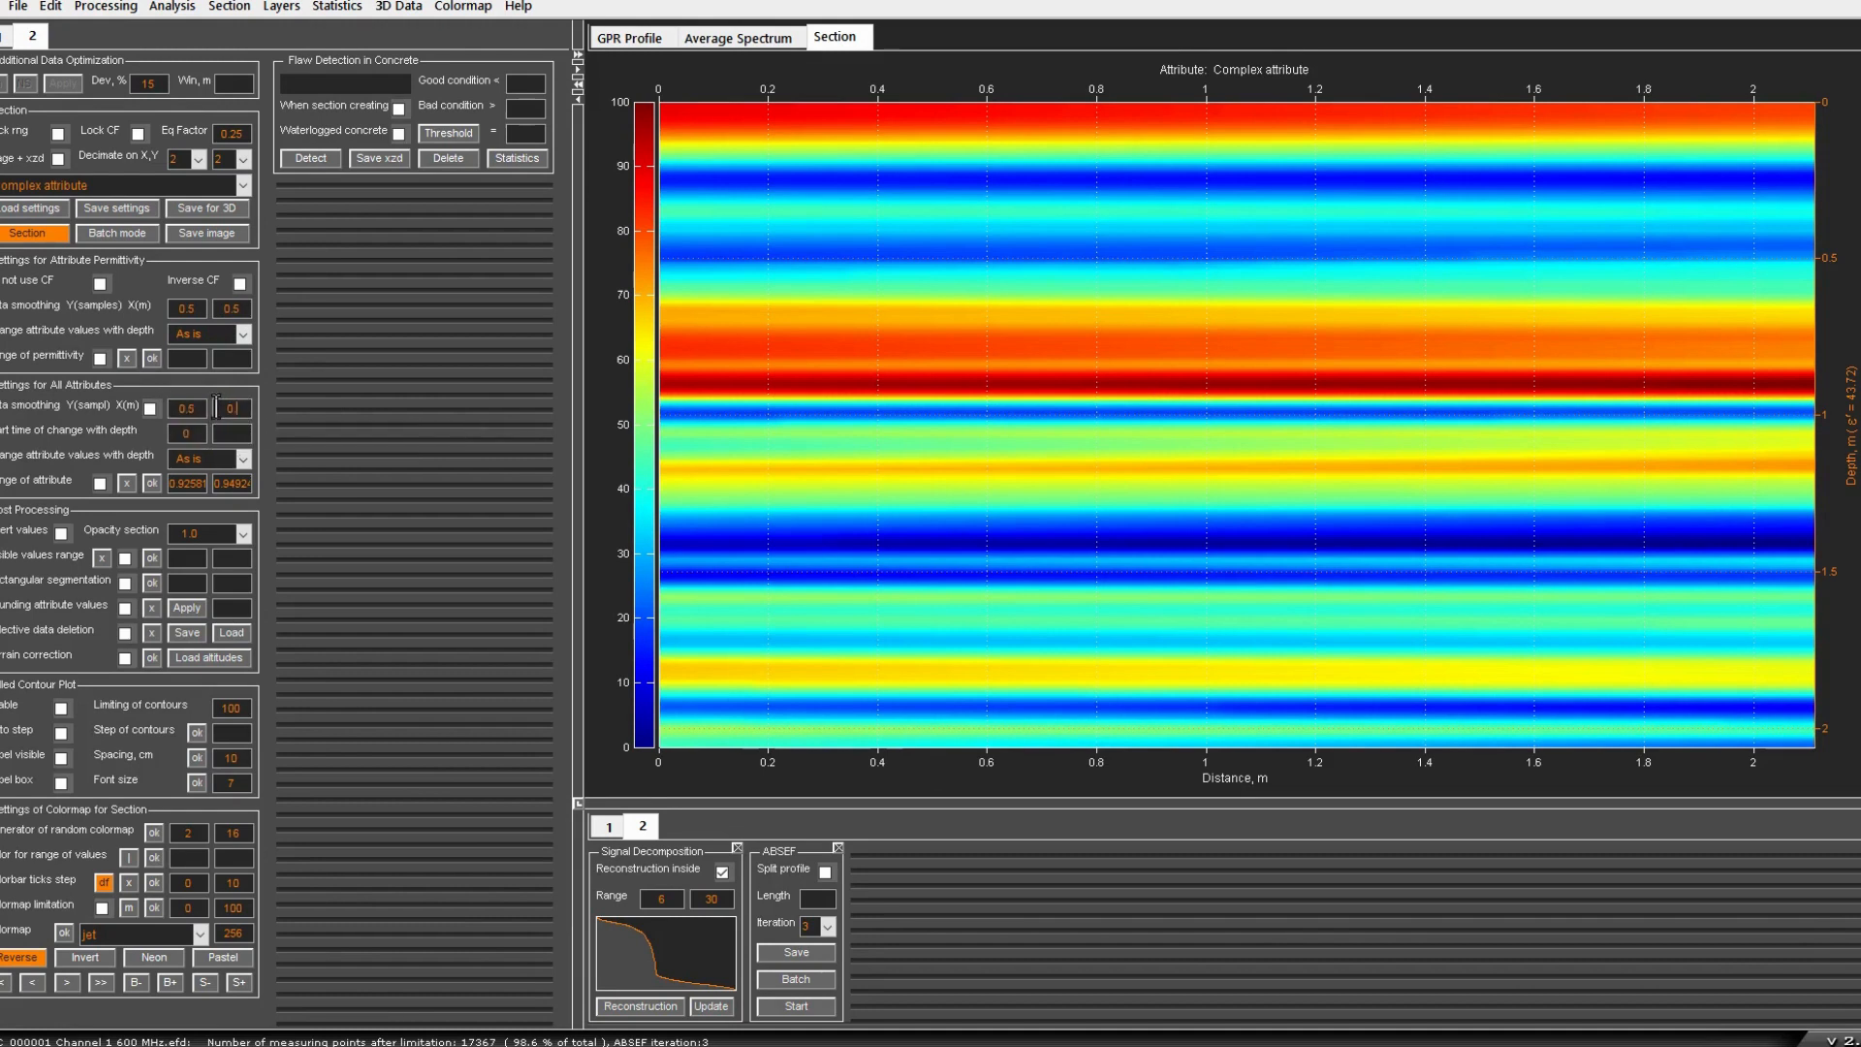
{"action": "type", "text": ".5"}
{"action": "left_click", "coordinate": [34, 233]}
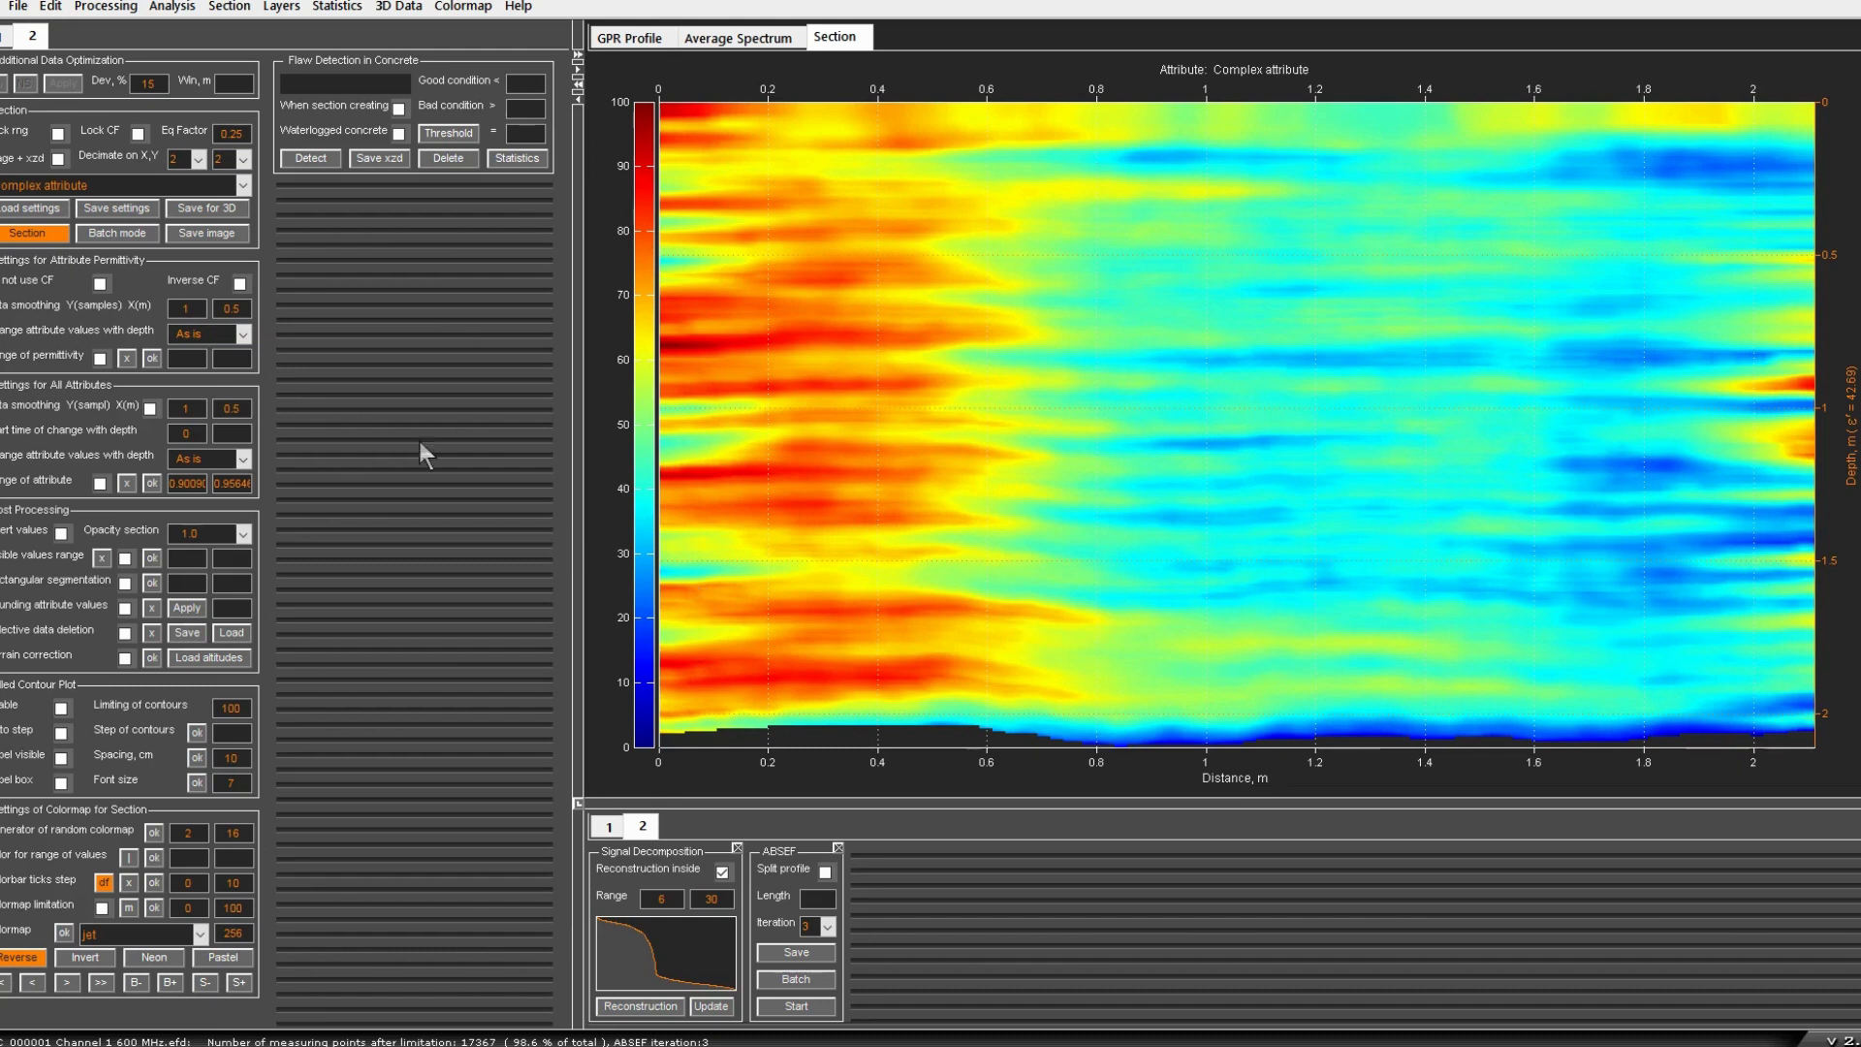
Step: Preview the complex attribute section as a filled contour plot and switch the contours off again
{"action": "left_click", "coordinate": [61, 708]}
{"action": "left_click", "coordinate": [61, 709]}
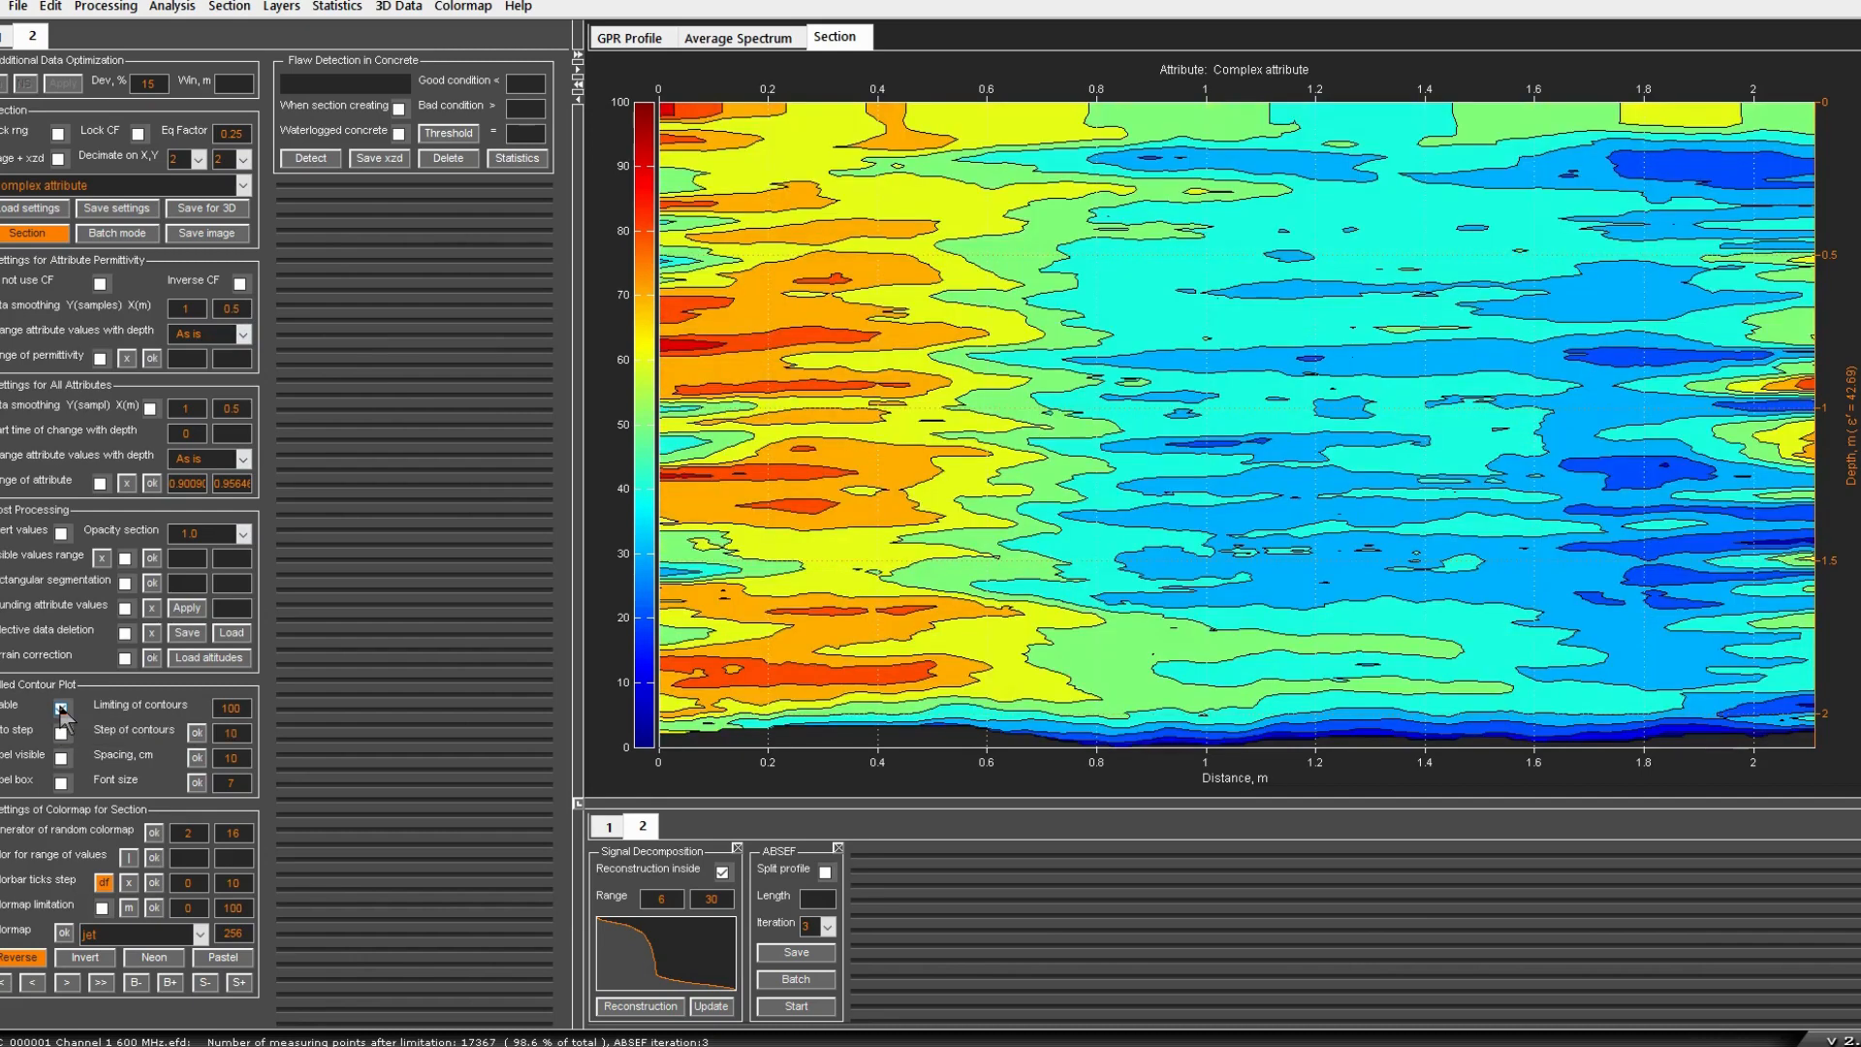
{"action": "left_click", "coordinate": [61, 708]}
{"action": "left_click", "coordinate": [61, 708]}
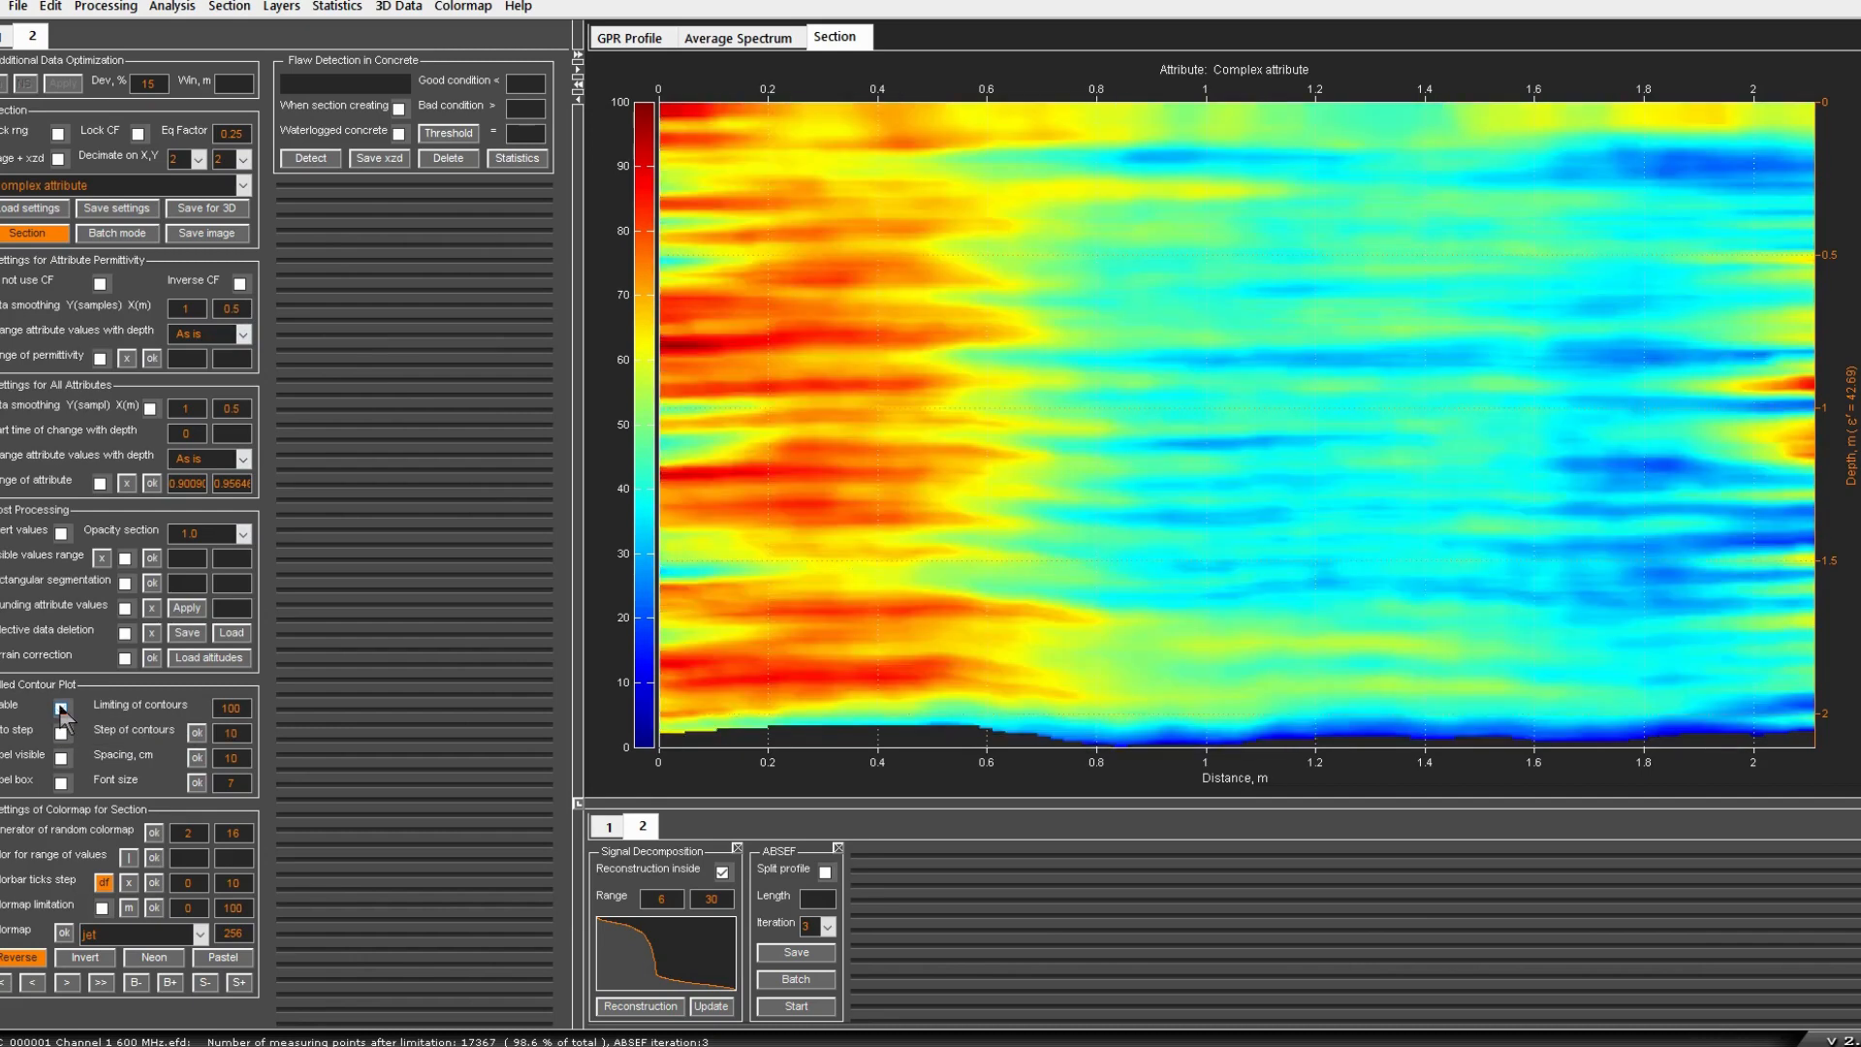
Step: Set horizontal data smoothing to 1 m for the permittivity and all attributes, and regenerate the section
{"action": "double_click", "coordinate": [233, 308]}
{"action": "type", "text": "1"}
{"action": "double_click", "coordinate": [230, 408]}
{"action": "type", "text": "1"}
{"action": "left_click", "coordinate": [62, 235]}
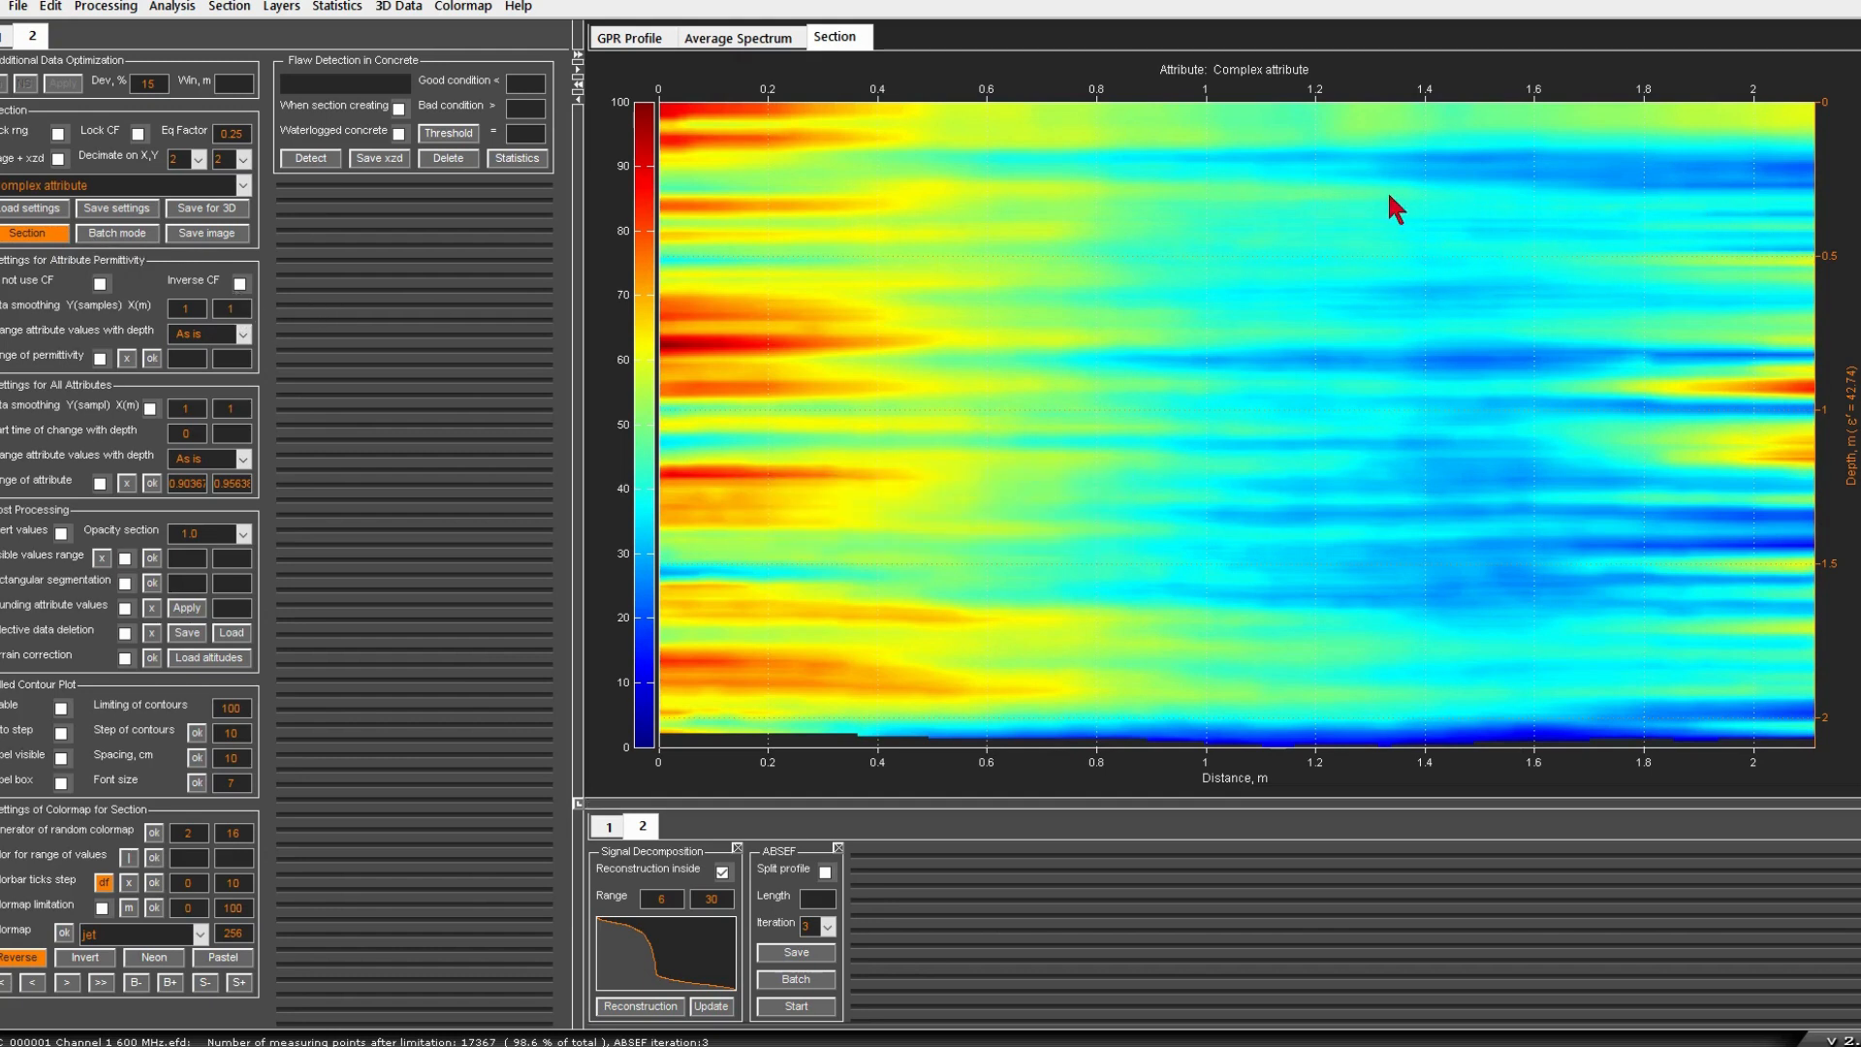
Step: Reduce horizontal data smoothing to 0.2 m for the permittivity and all attributes, and regenerate the section
{"action": "double_click", "coordinate": [216, 314]}
{"action": "type", "text": "0.2"}
{"action": "double_click", "coordinate": [217, 408]}
{"action": "type", "text": "0.2"}
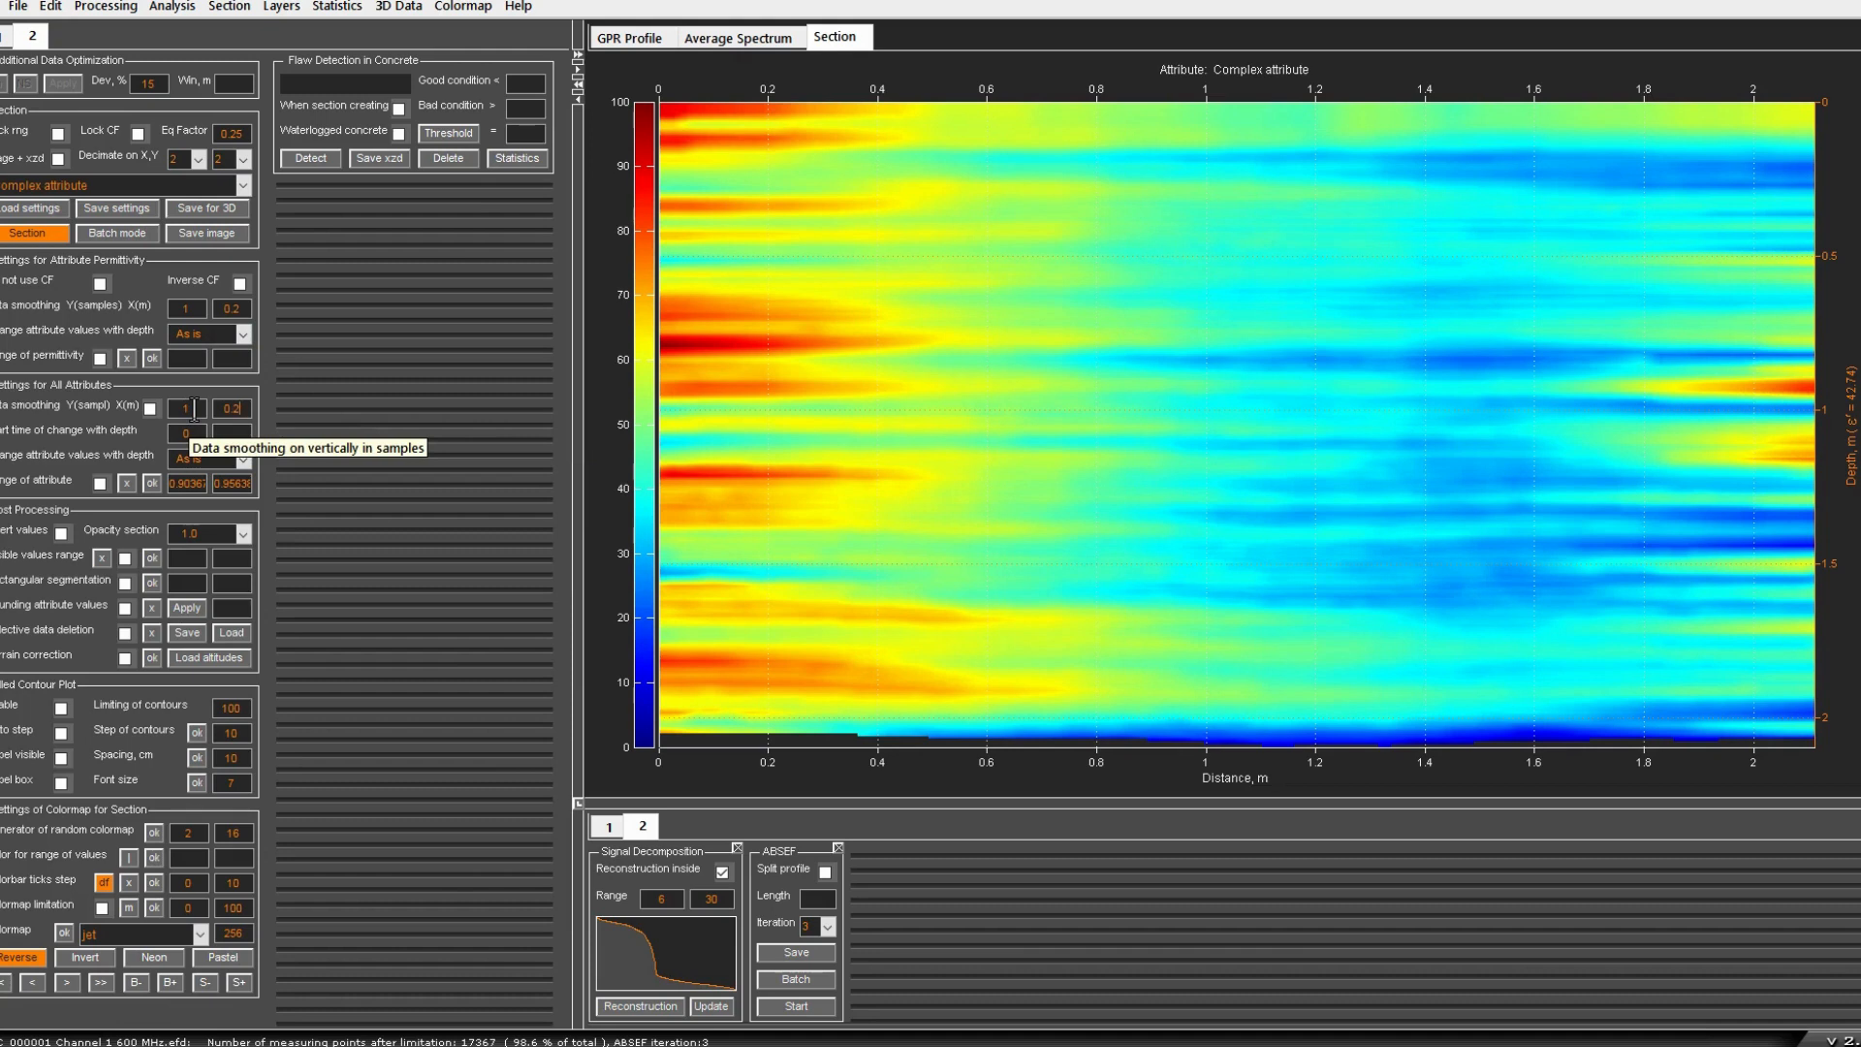
{"action": "left_click", "coordinate": [56, 239]}
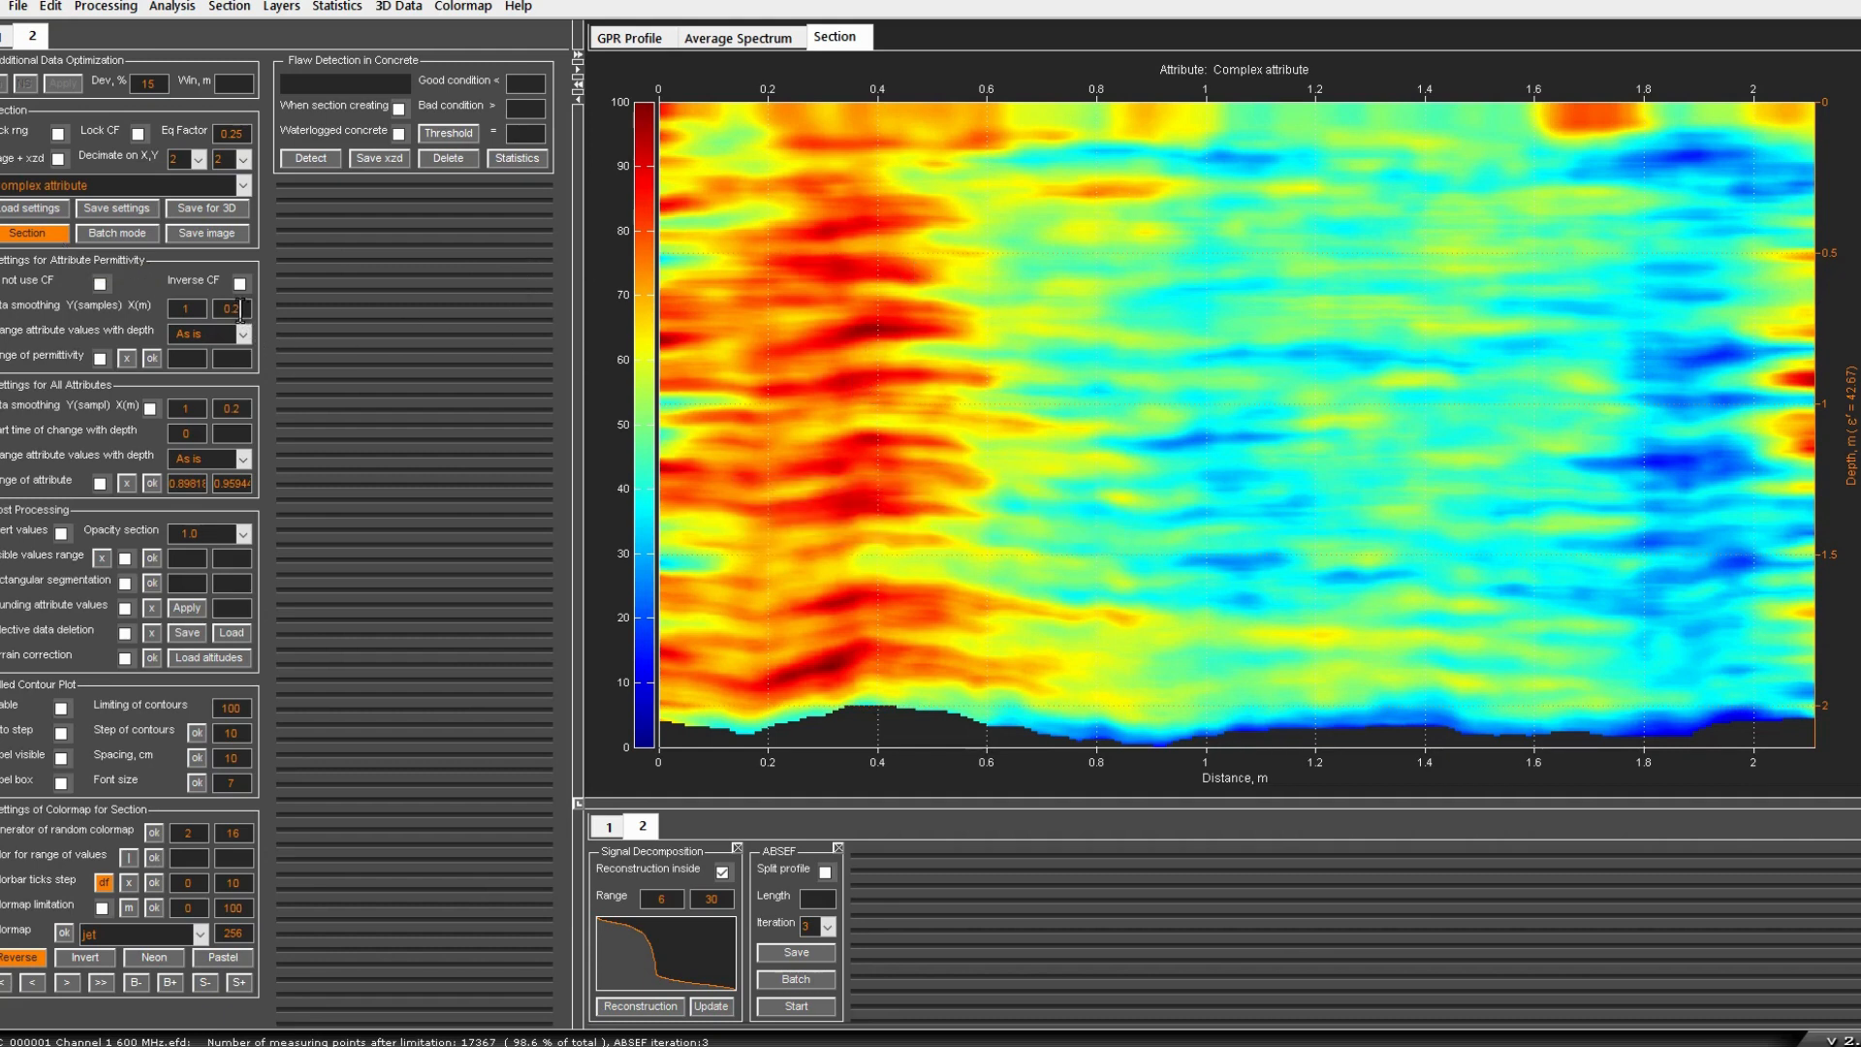
Step: Set data smoothing to 2 samples vertically and 0.7 m horizontally for the permittivity and all attributes, and regenerate the section
{"action": "left_click", "coordinate": [236, 414]}
{"action": "type", "text": "7"}
{"action": "left_click_drag", "start_coordinate": [243, 417], "coordinate": [233, 412]}
{"action": "type", "text": "7"}
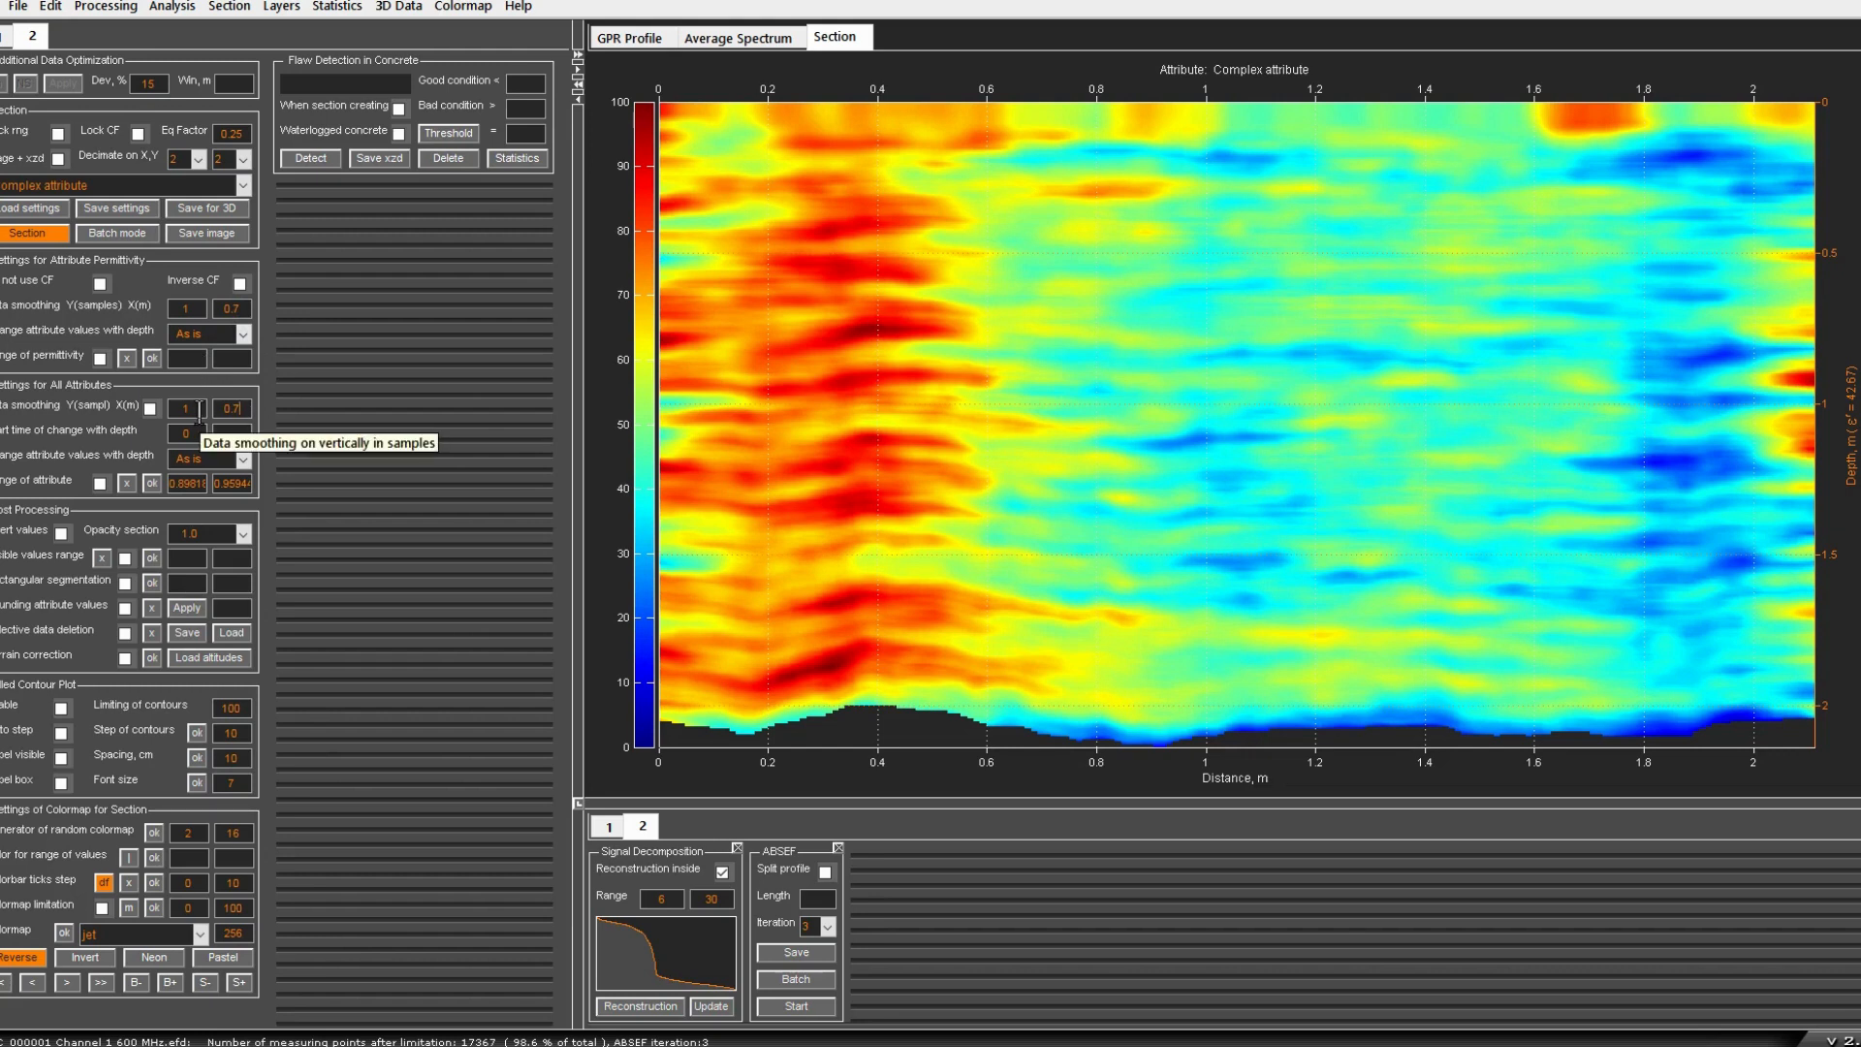
{"action": "left_click_drag", "start_coordinate": [199, 412], "coordinate": [176, 410]}
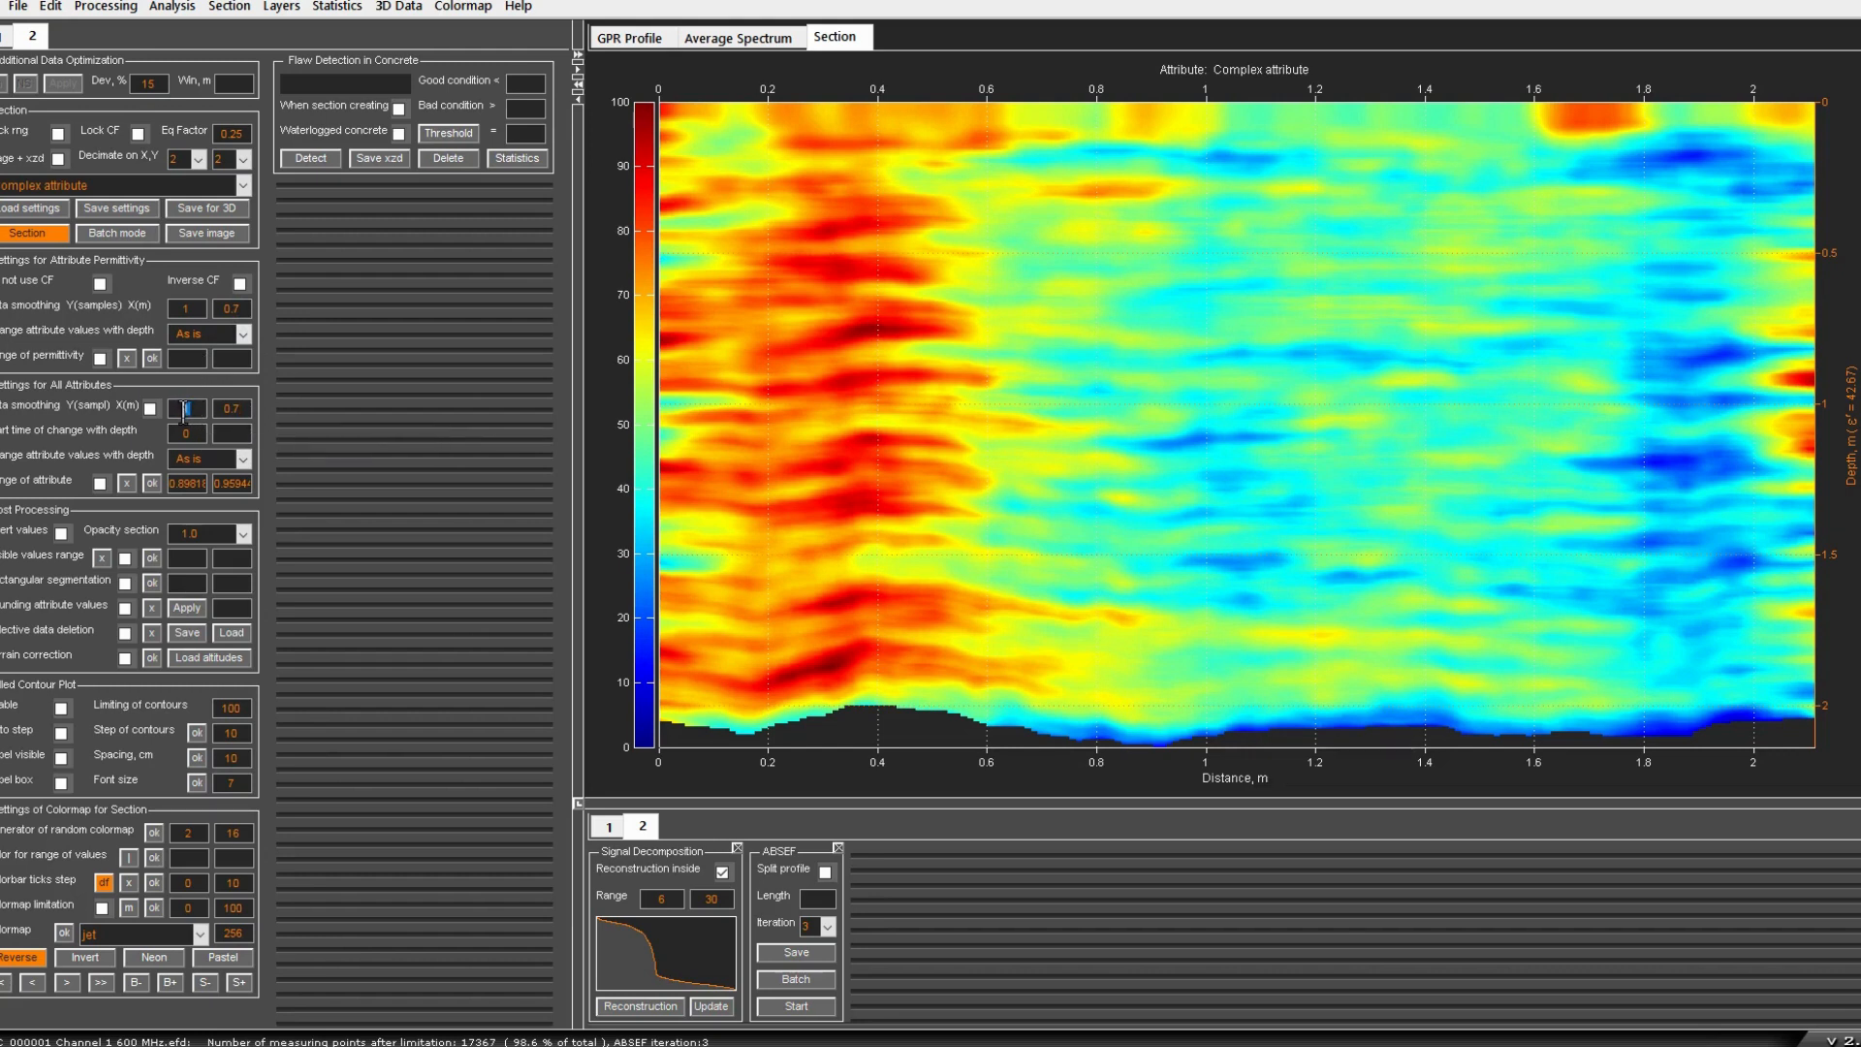
{"action": "type", "text": "2"}
{"action": "left_click", "coordinate": [56, 234]}
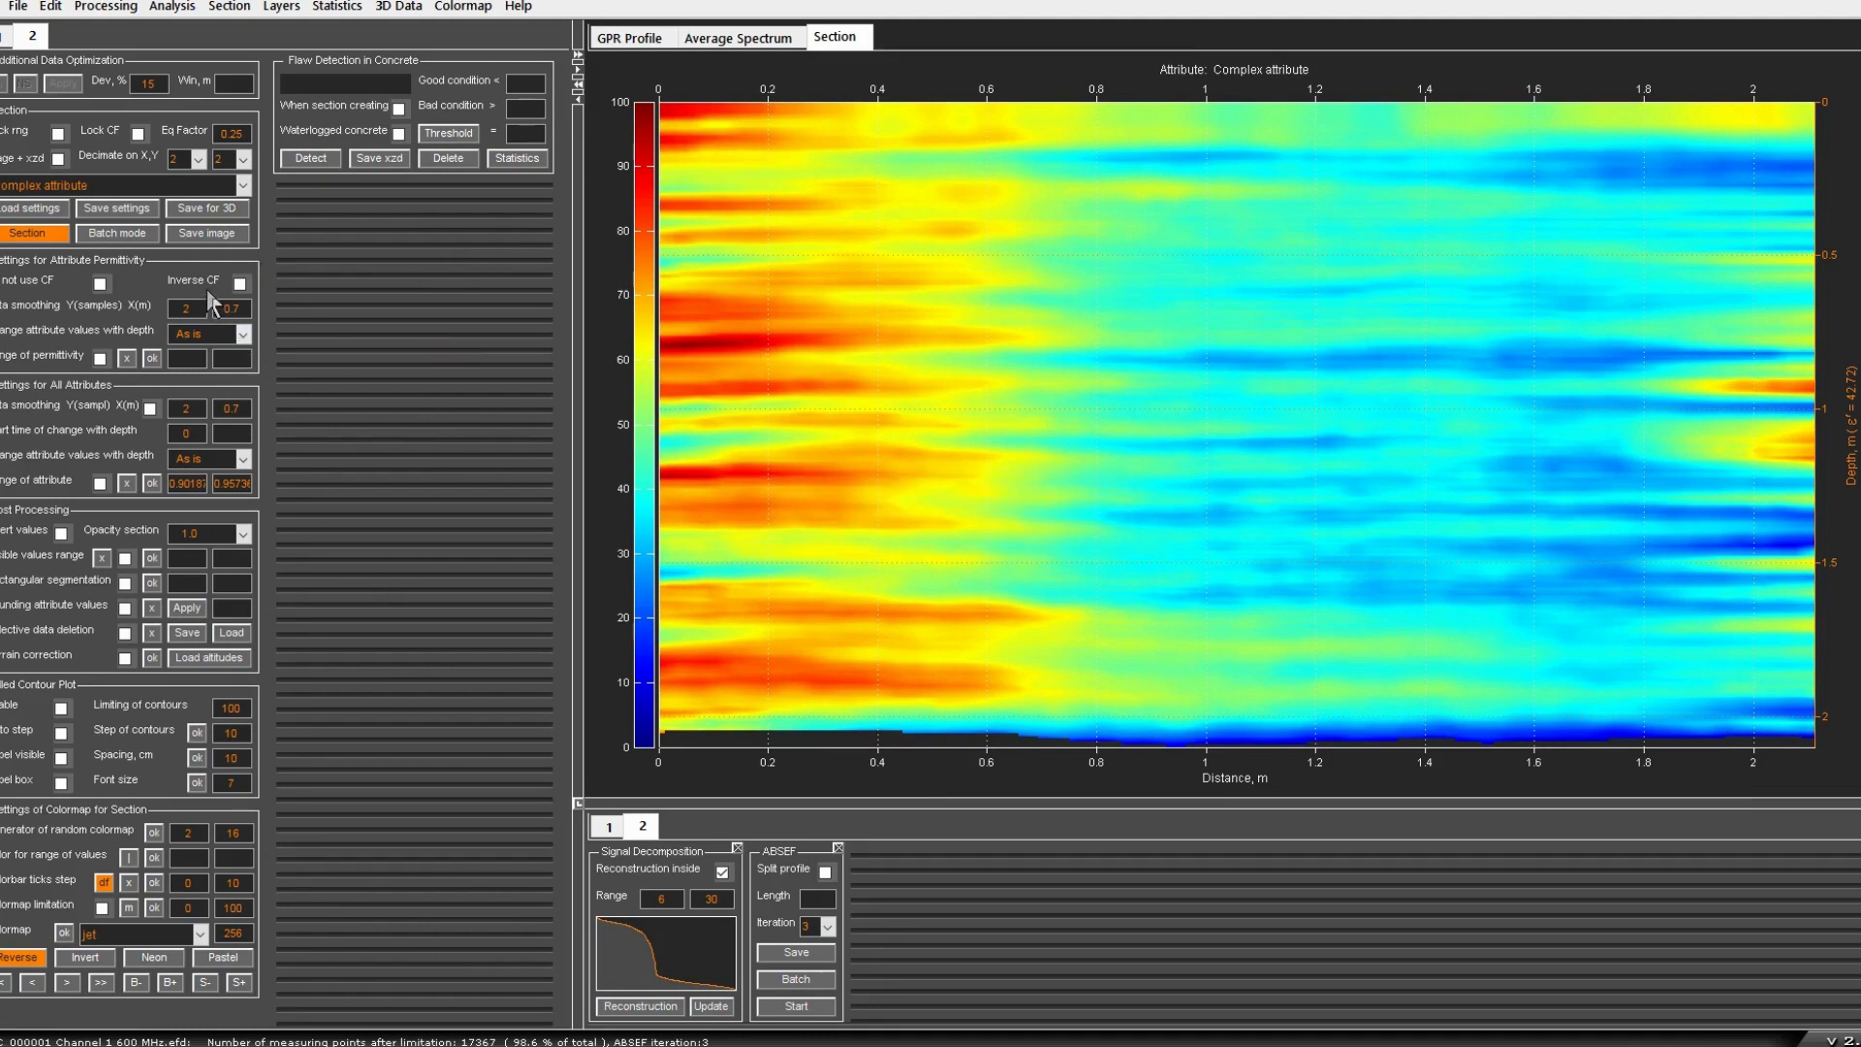
Step: Change the section attribute to Real part of complex relative permittivity and build the section
{"action": "left_click", "coordinate": [77, 189]}
{"action": "scroll", "coordinate": [71, 311], "scroll_direction": "up", "scroll_amount": 5}
{"action": "left_click", "coordinate": [135, 206]}
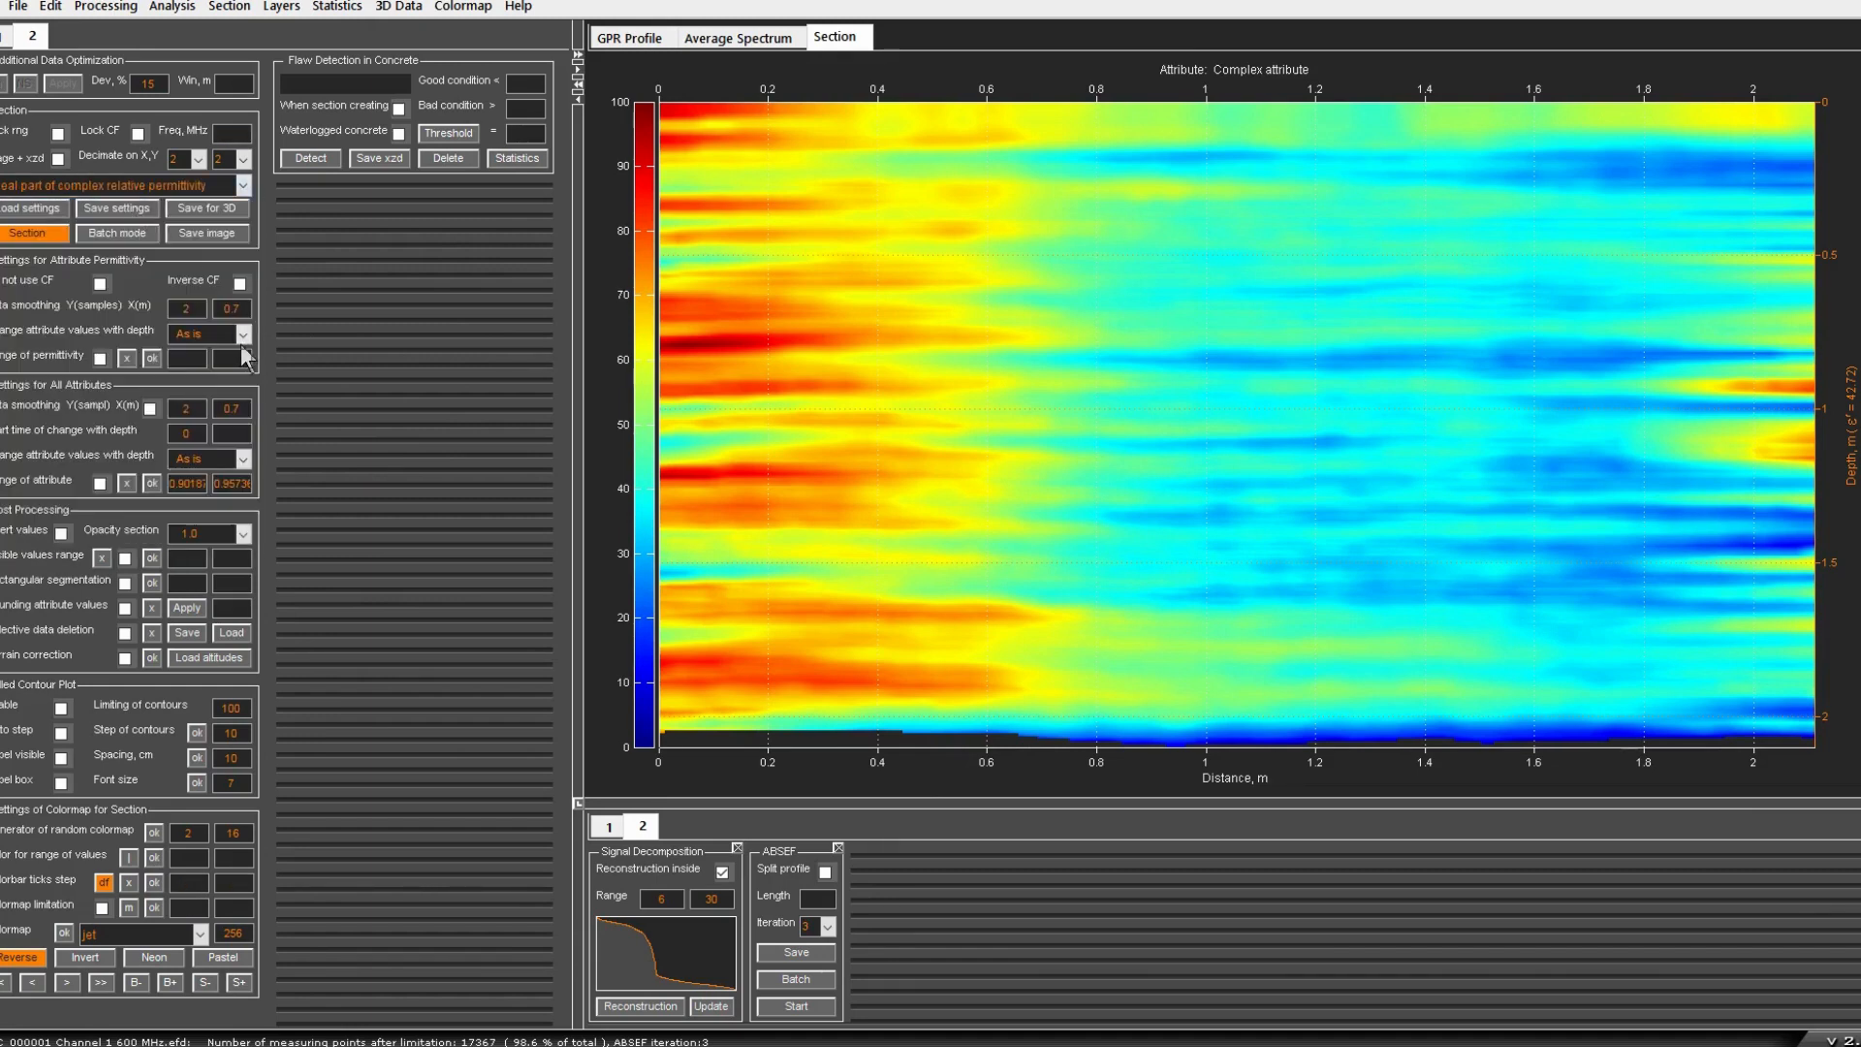
{"action": "left_click", "coordinate": [39, 233]}
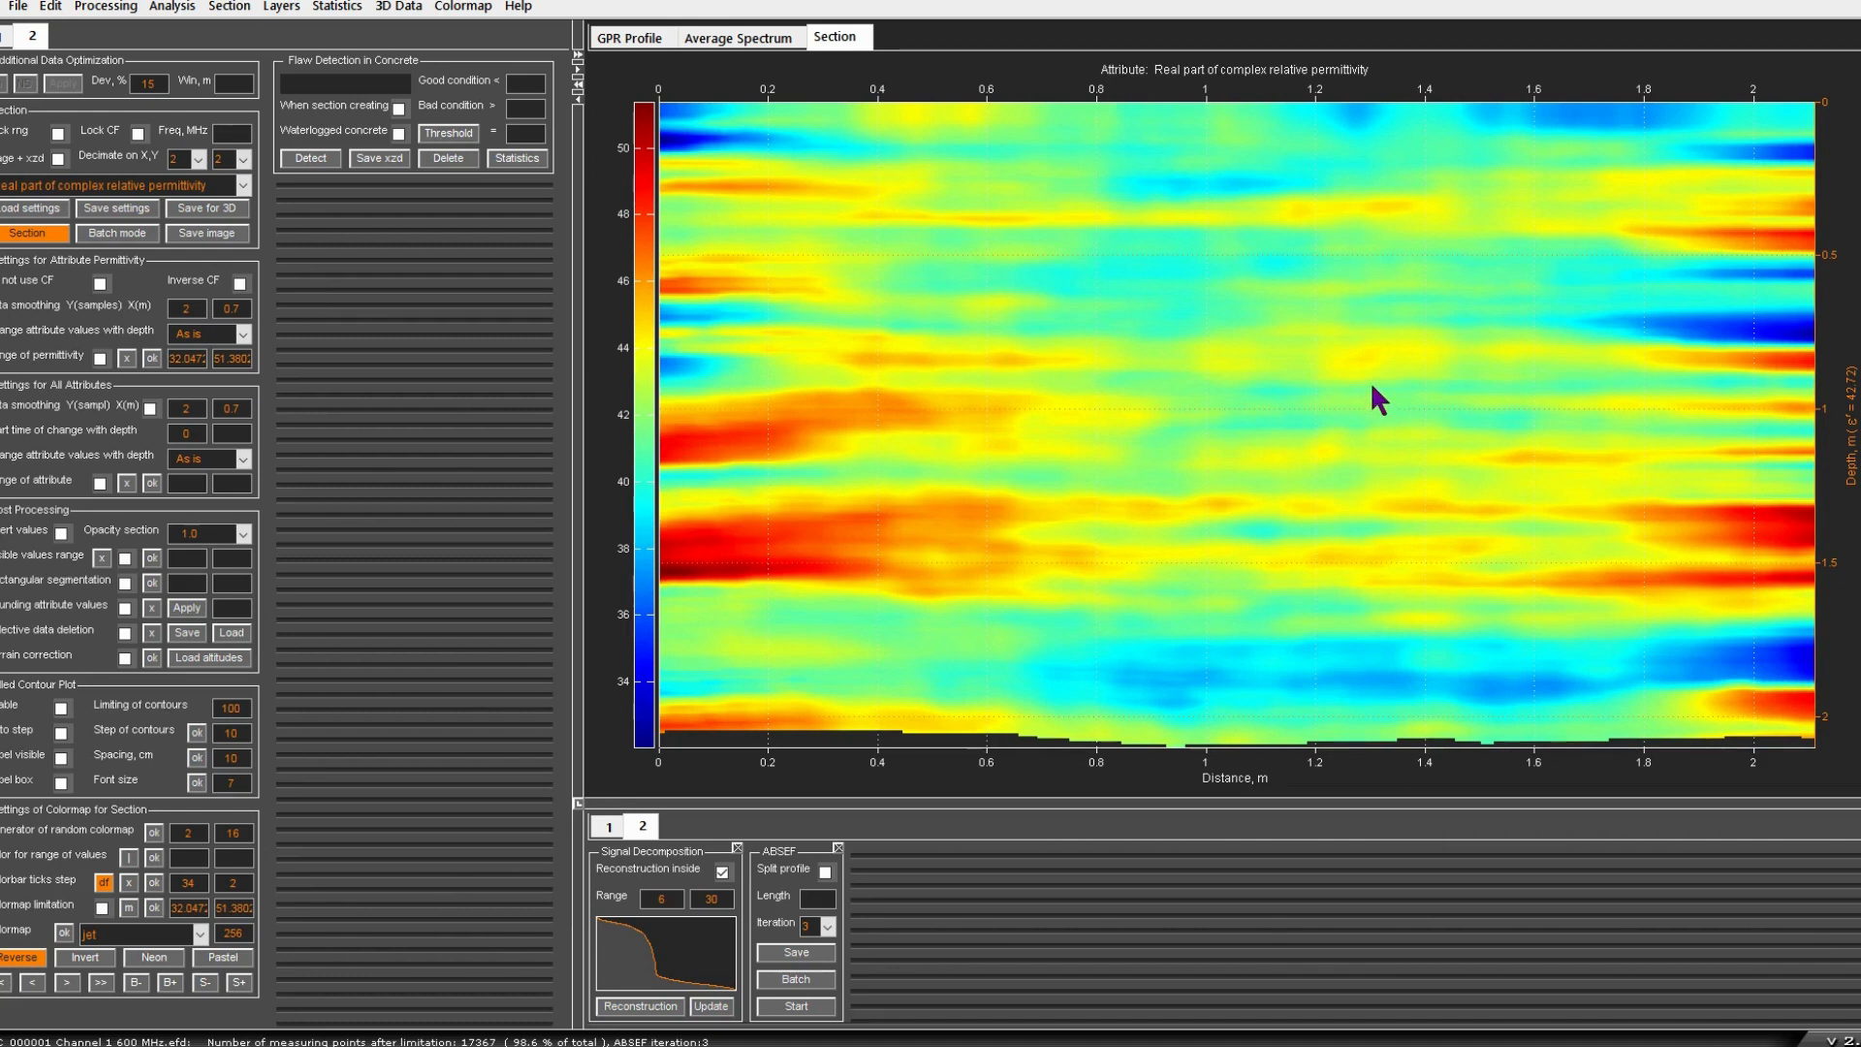
Step: Export the permittivity section data as a .txt table to the Desktop, keeping the suggested file name
{"action": "left_click", "coordinate": [18, 7]}
{"action": "left_click", "coordinate": [103, 175]}
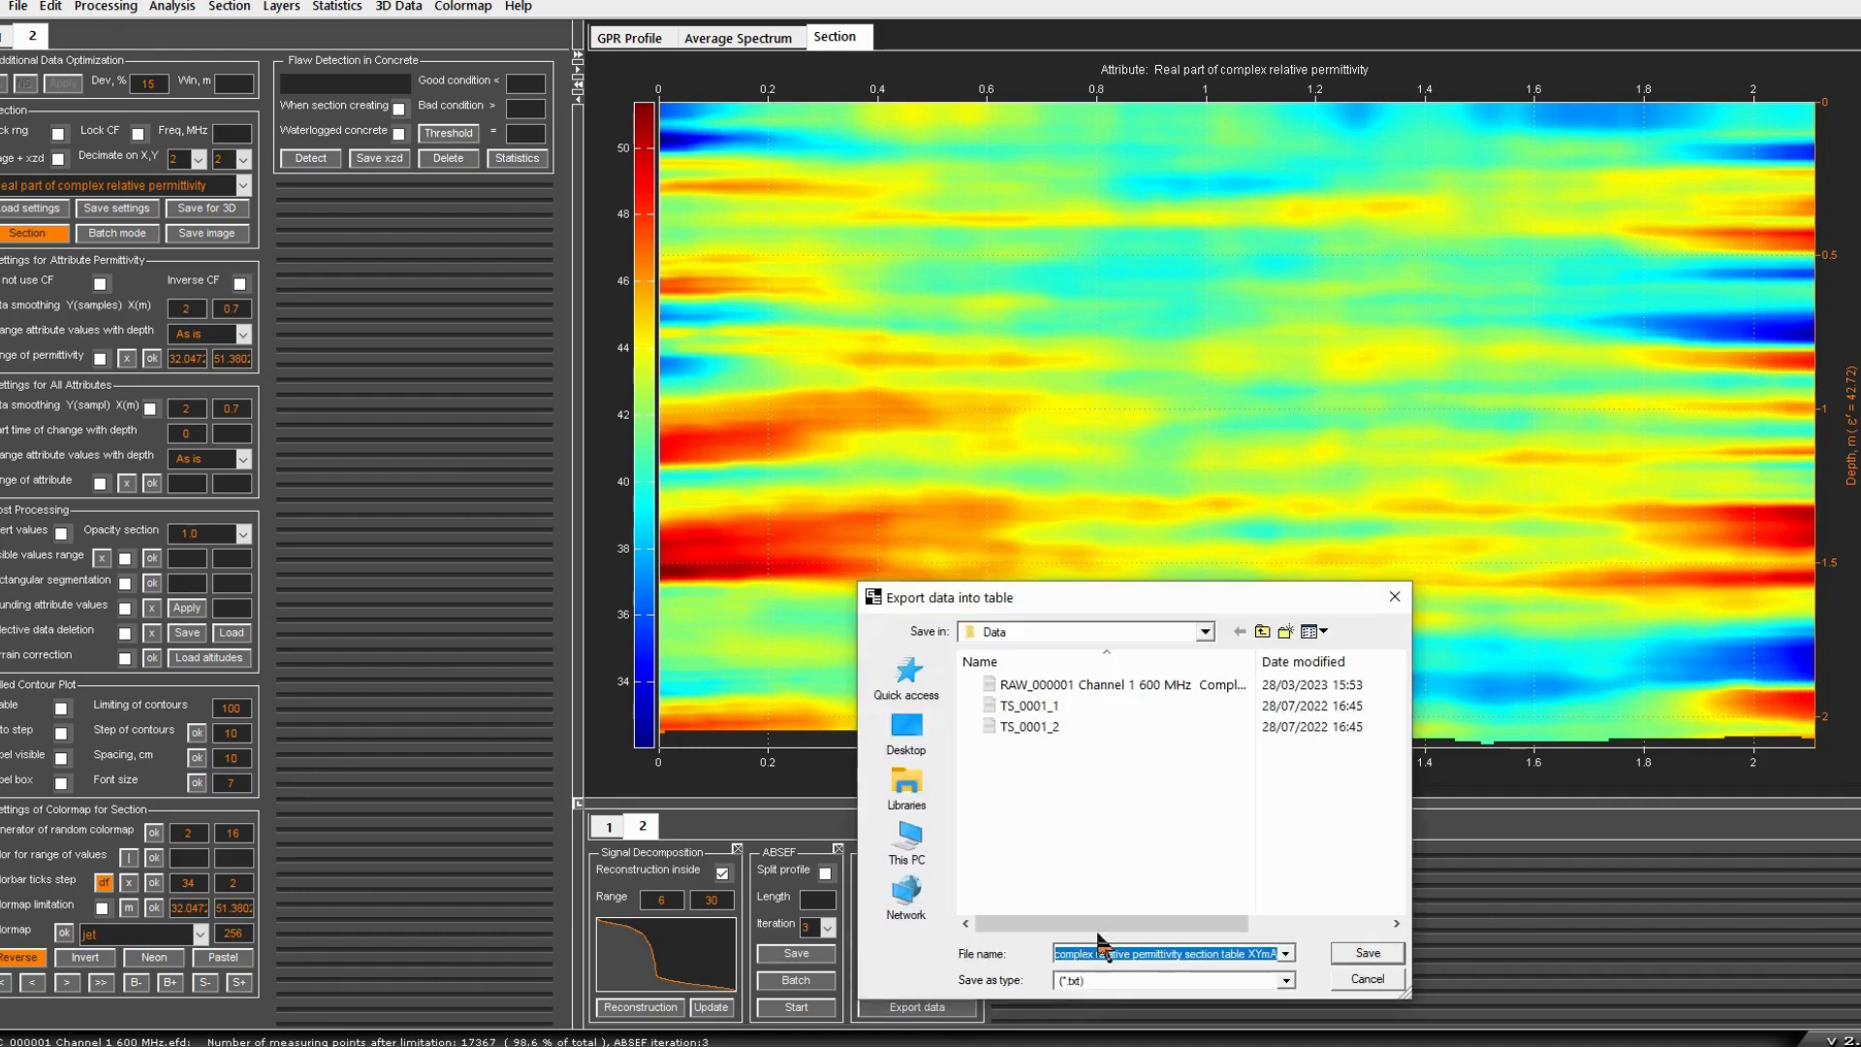
{"action": "left_click", "coordinate": [1203, 631]}
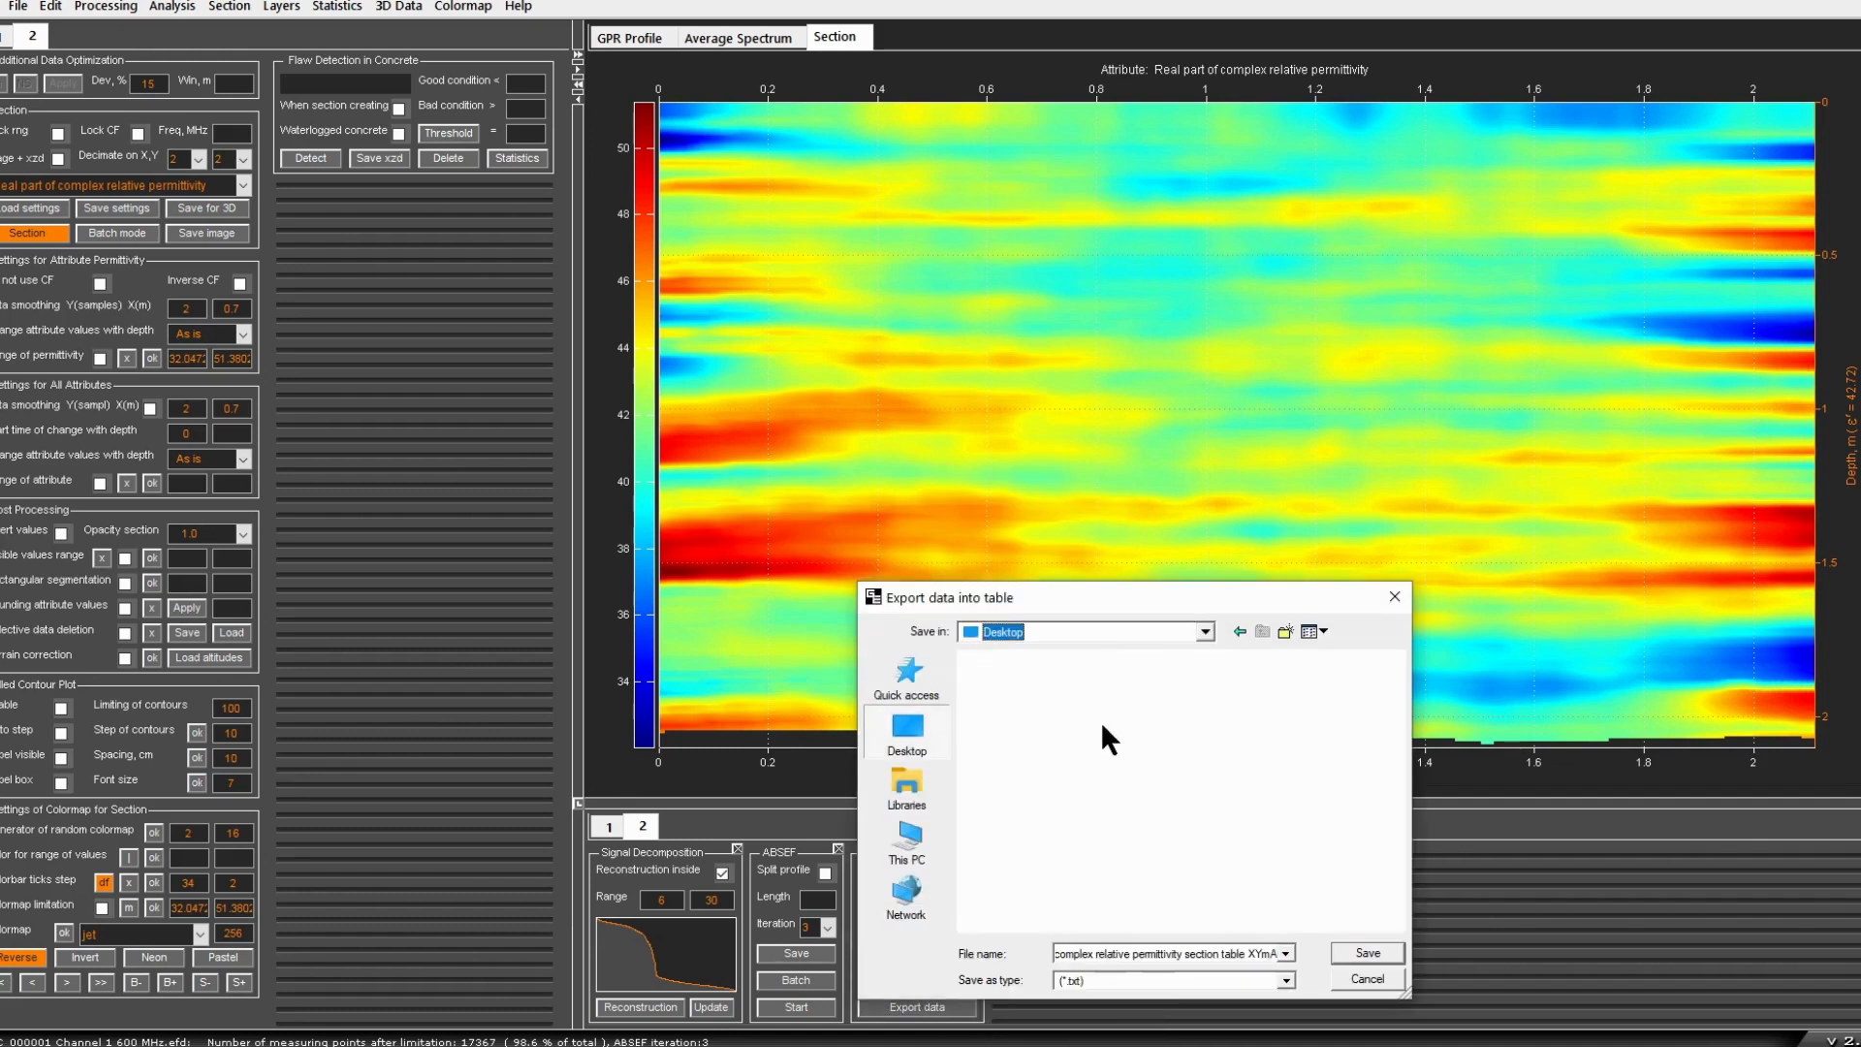
{"action": "left_click", "coordinate": [1008, 648]}
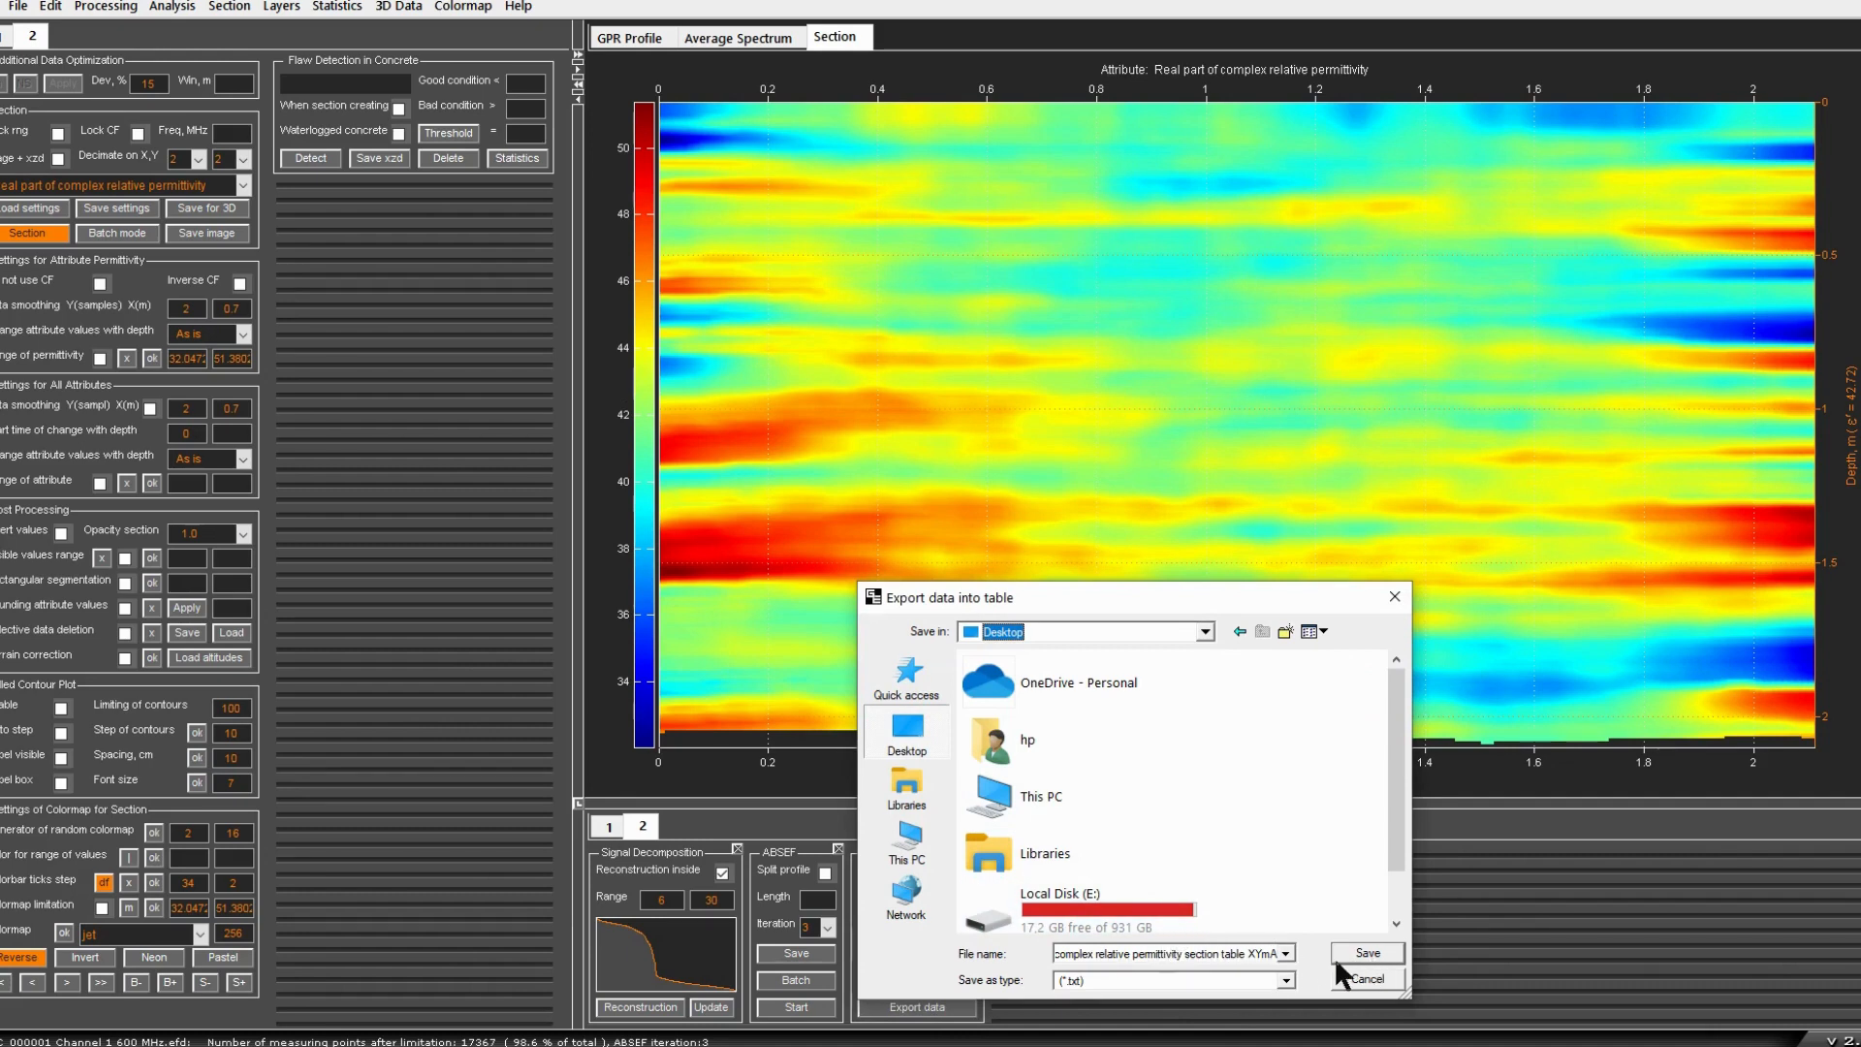
{"action": "left_click", "coordinate": [1213, 954]}
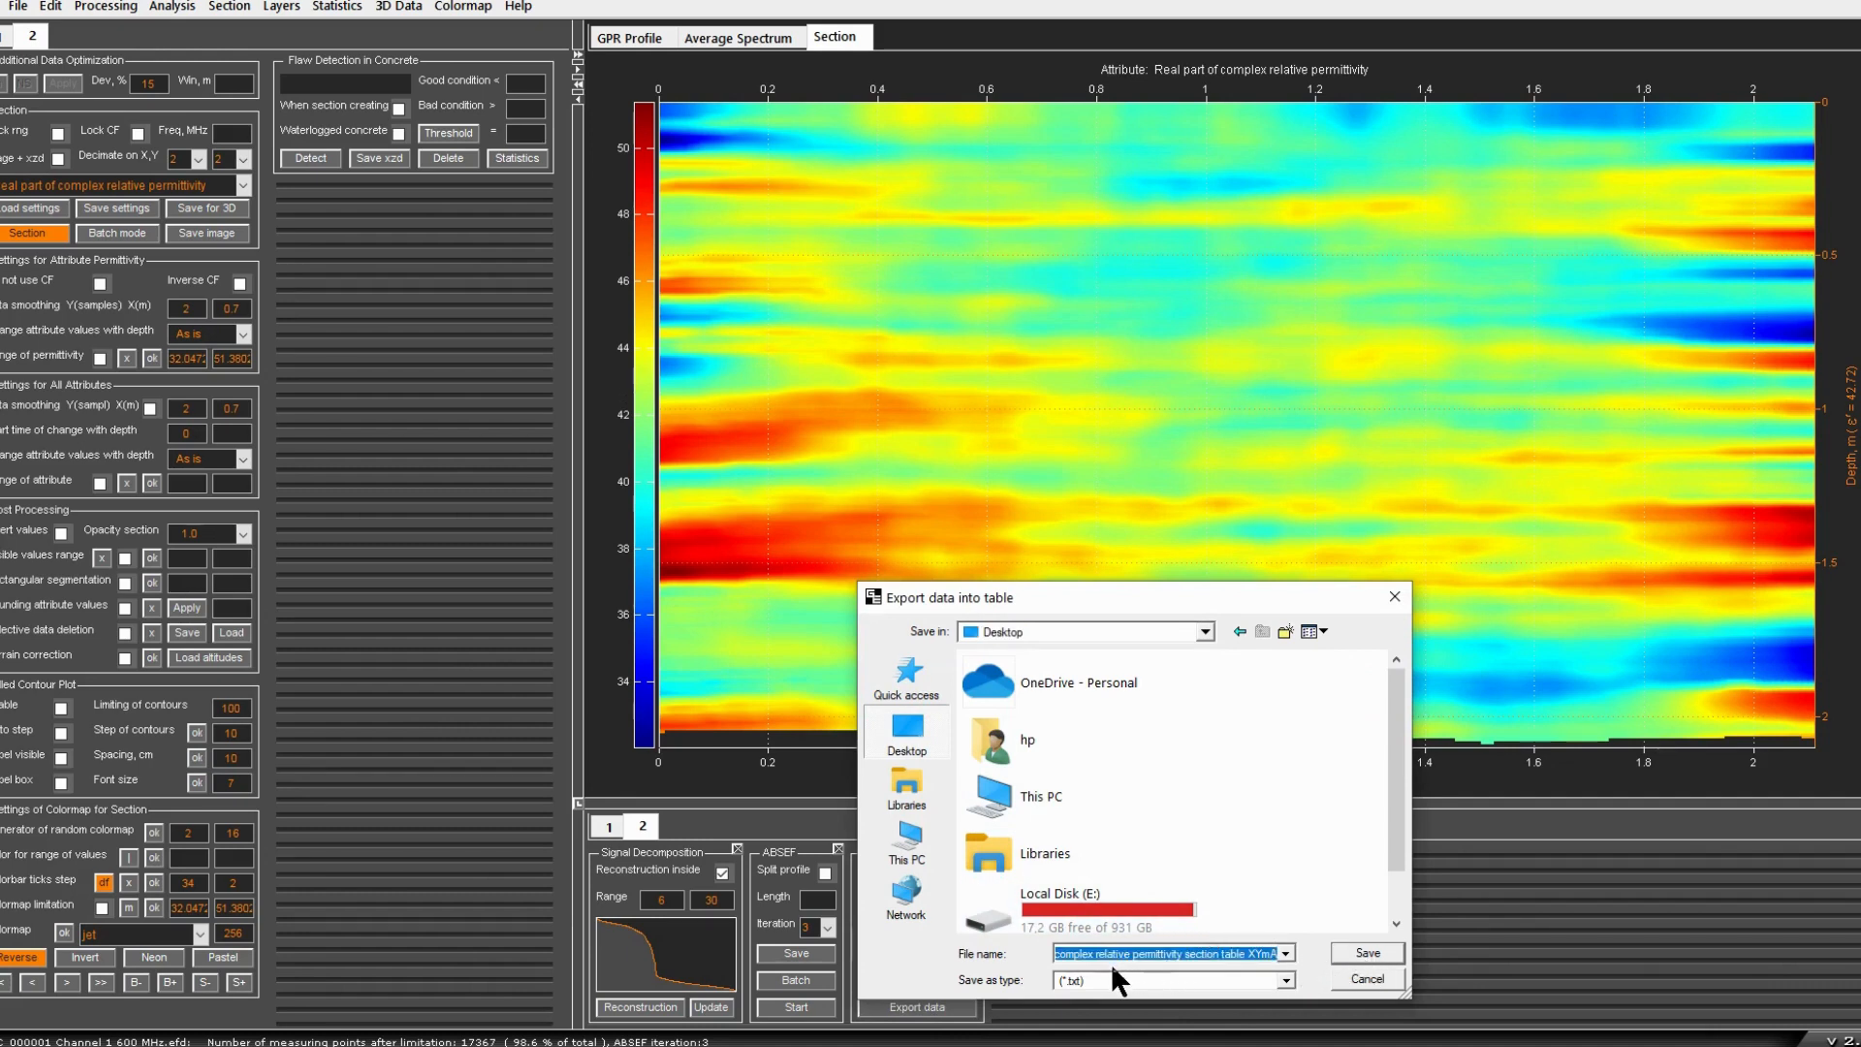
{"action": "left_click", "coordinate": [1373, 956]}
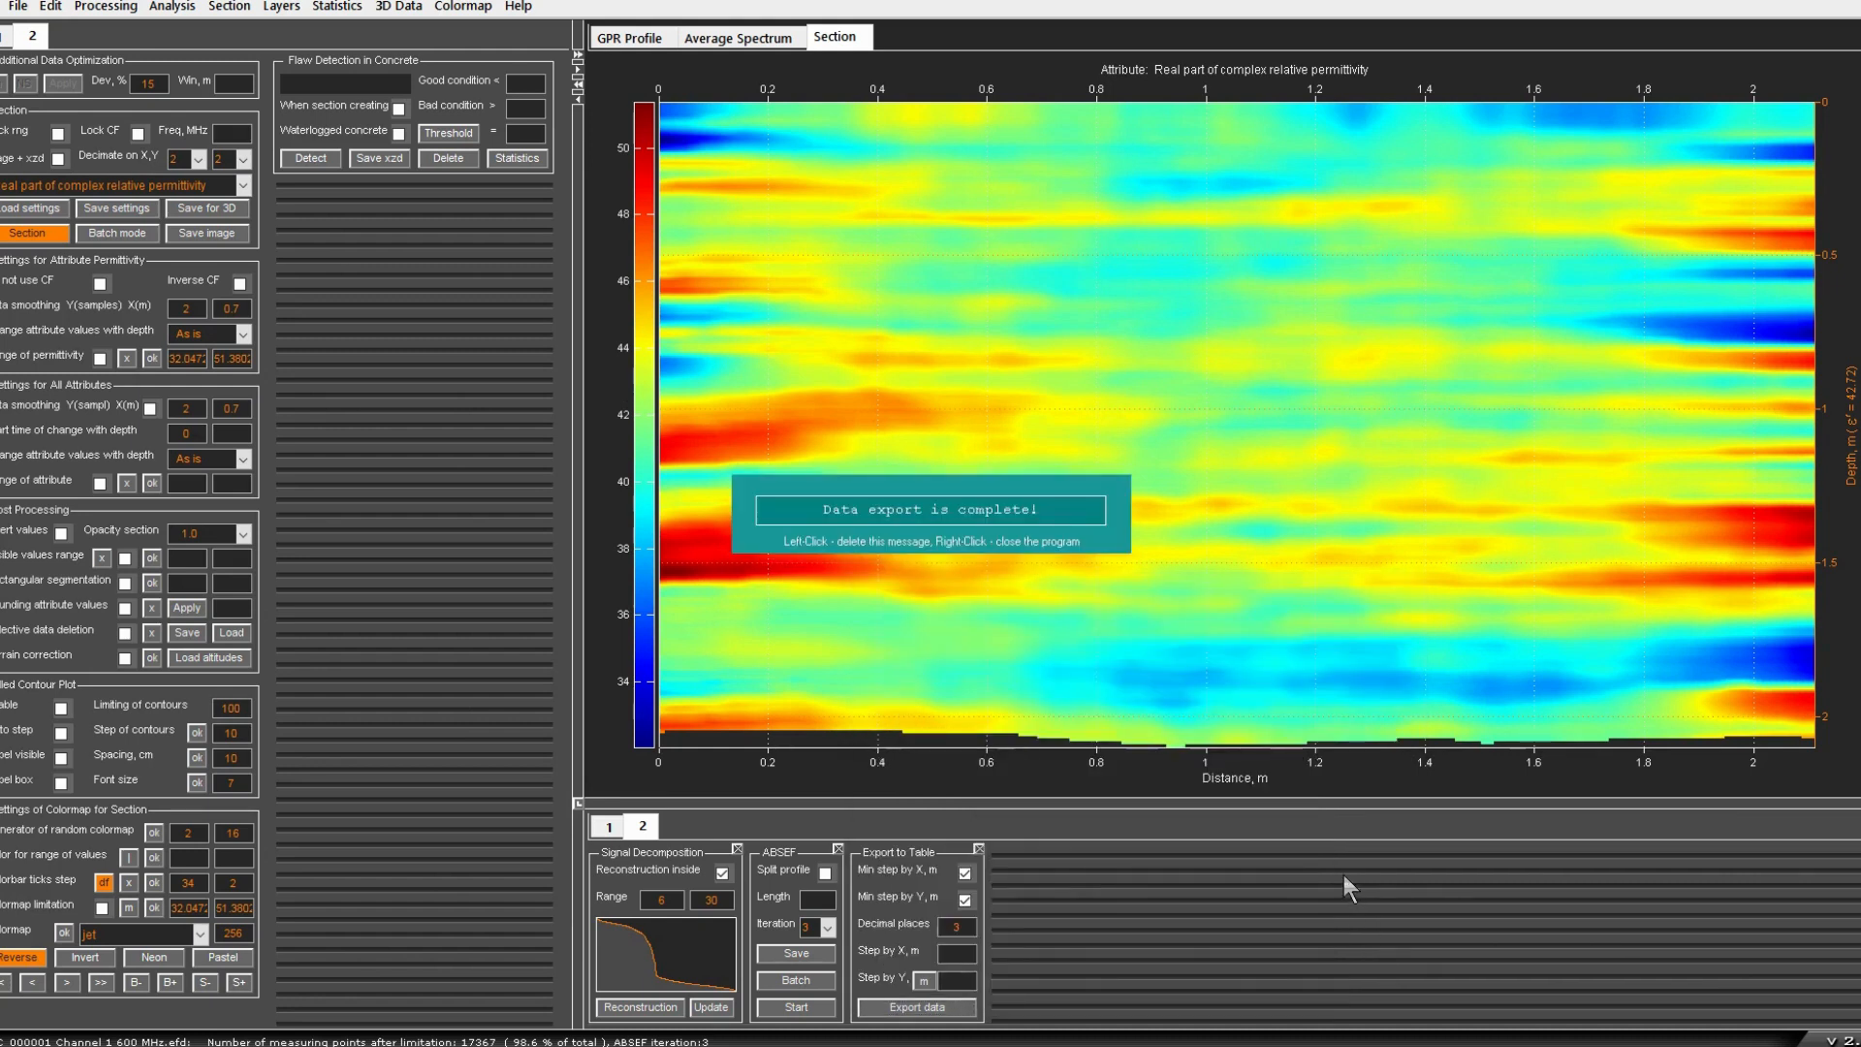
{"action": "left_click", "coordinate": [814, 542]}
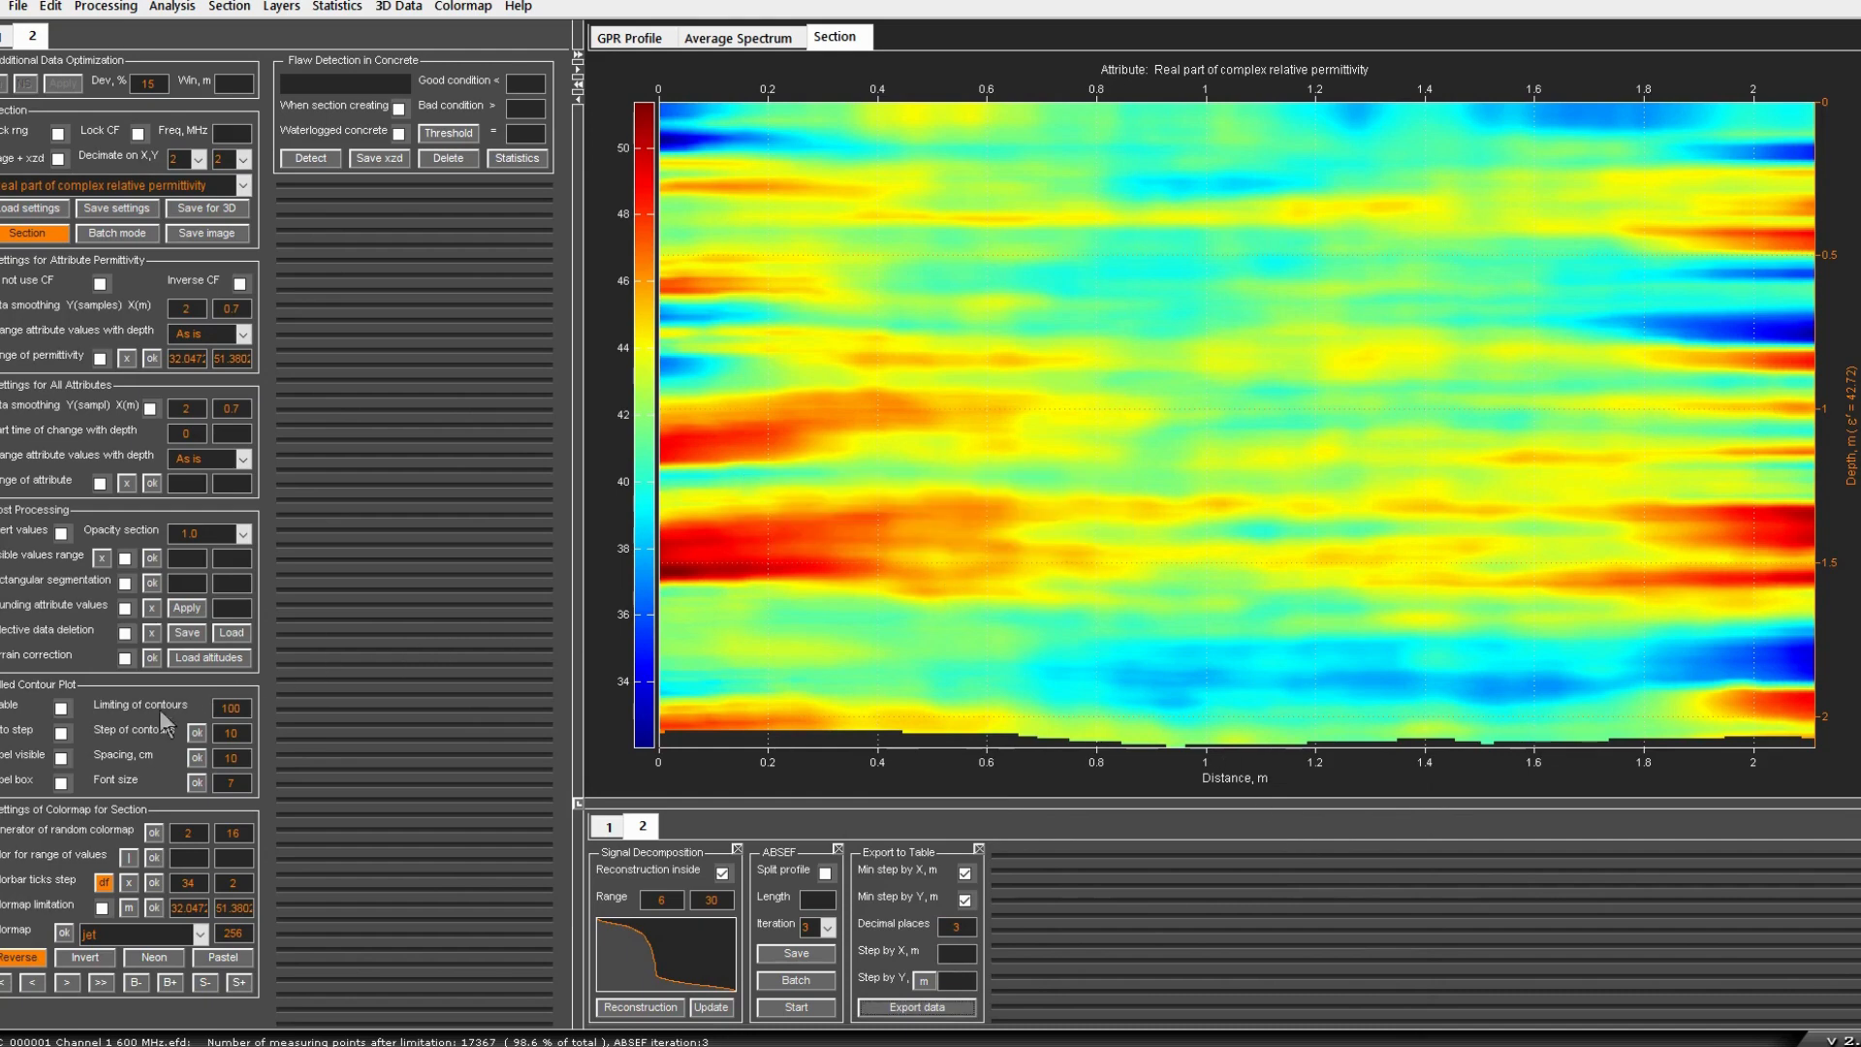
Step: Display the permittivity section as a filled contour plot with a contour step of 2 and automatic step enabled
{"action": "left_click", "coordinate": [61, 709]}
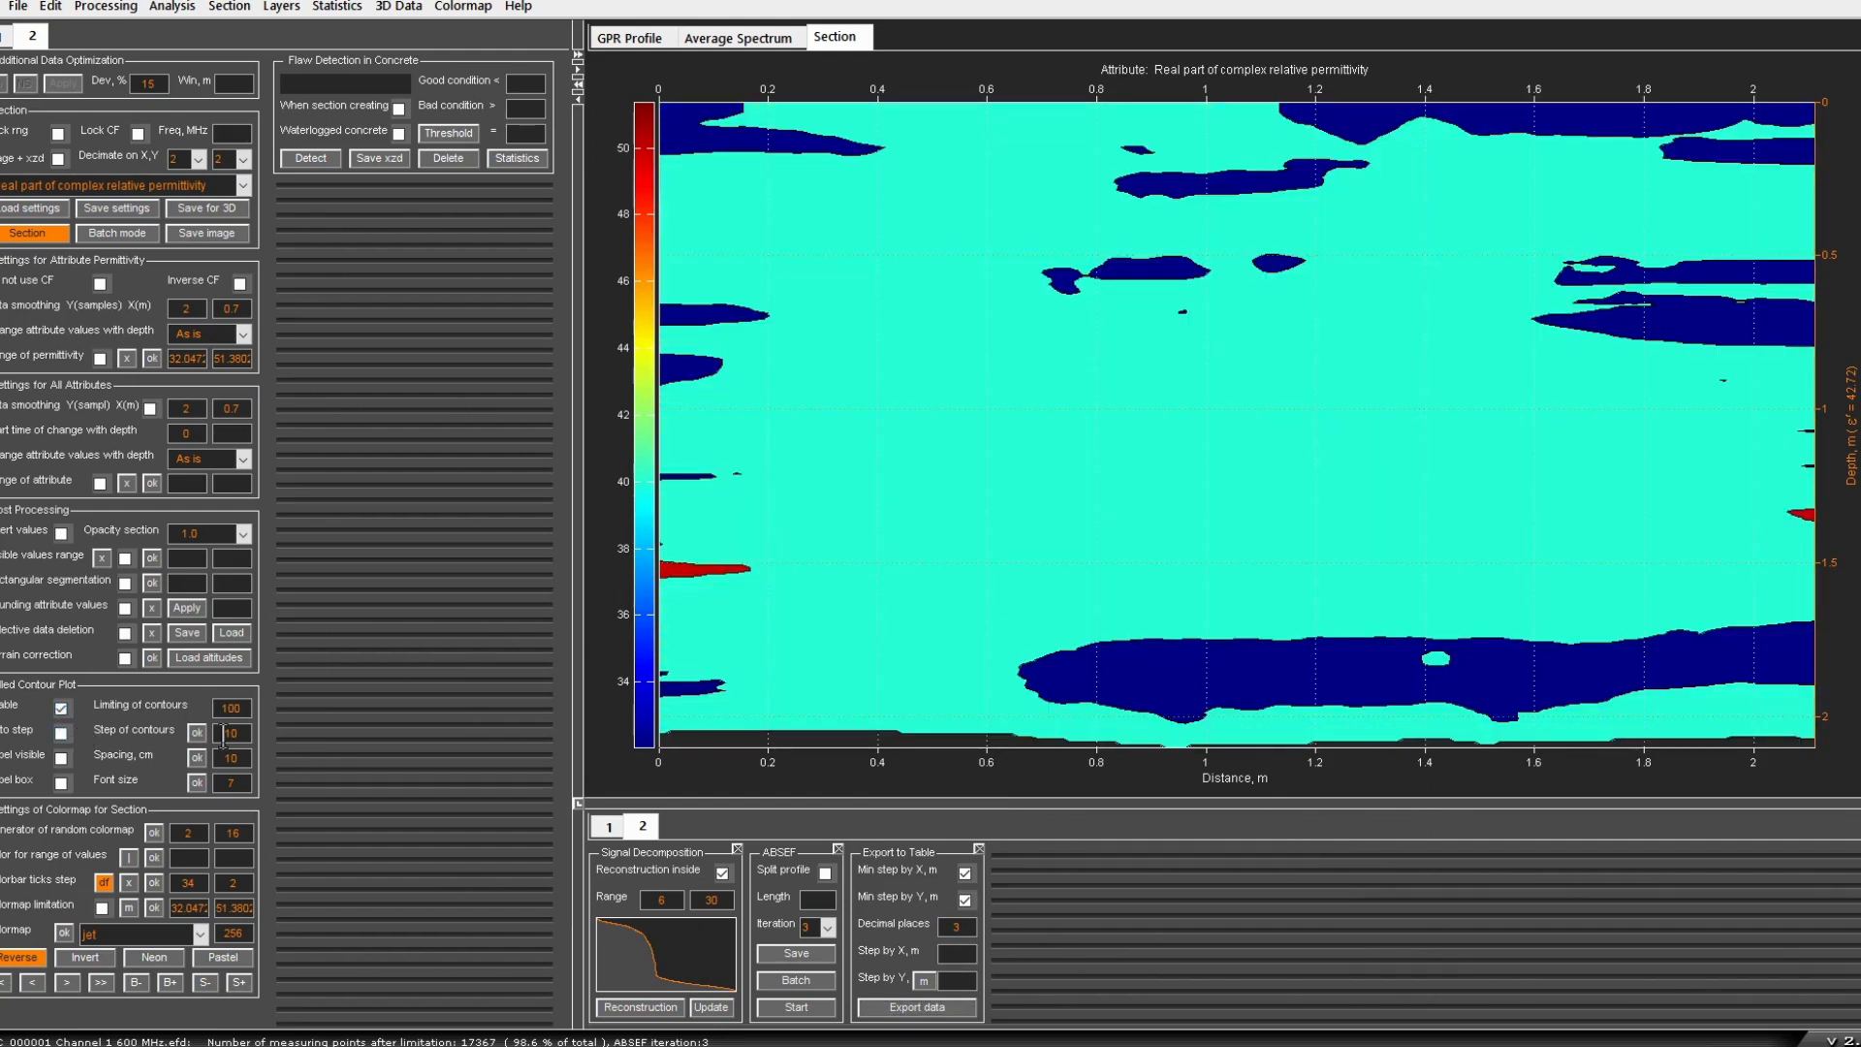
{"action": "double_click", "coordinate": [221, 733]}
{"action": "type", "text": "2"}
{"action": "left_click", "coordinate": [62, 732]}
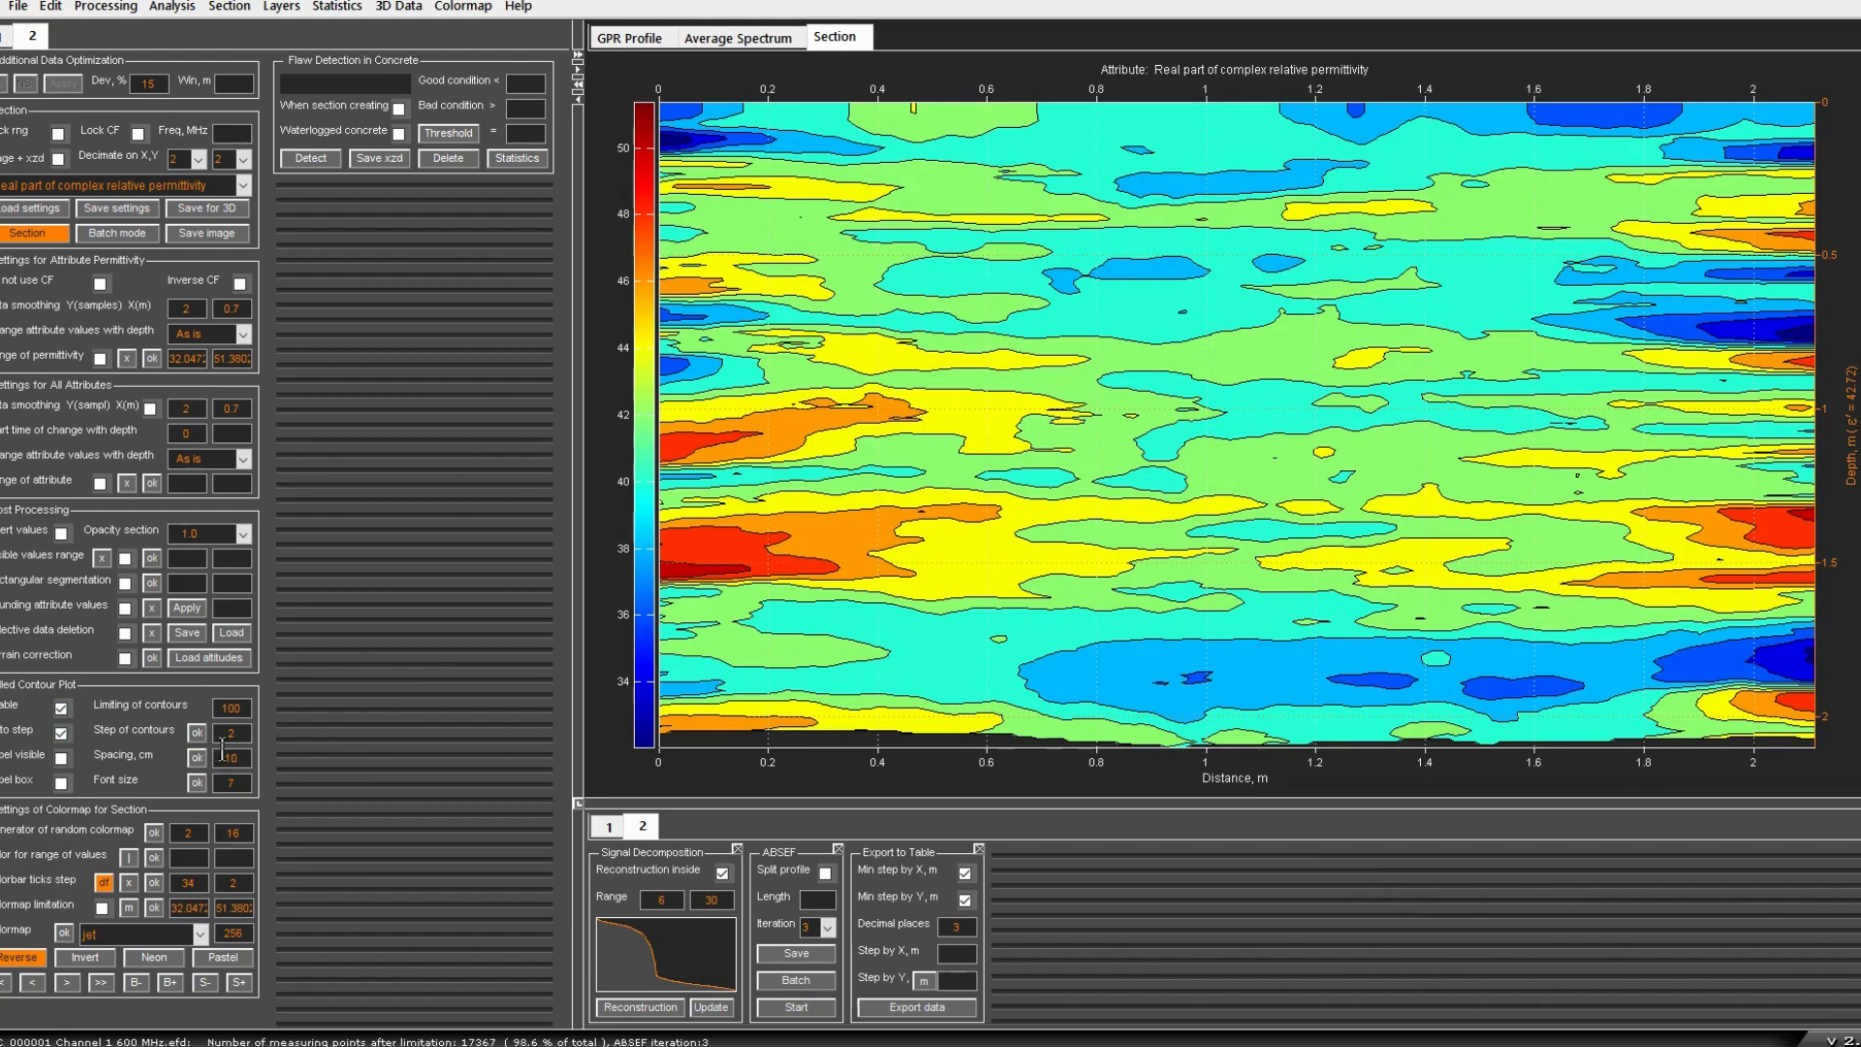
Step: Try a contour step of 1 on the permittivity section and set the step back to 2
{"action": "left_click_drag", "start_coordinate": [239, 732], "coordinate": [228, 730]}
{"action": "type", "text": "1"}
{"action": "left_click", "coordinate": [199, 737]}
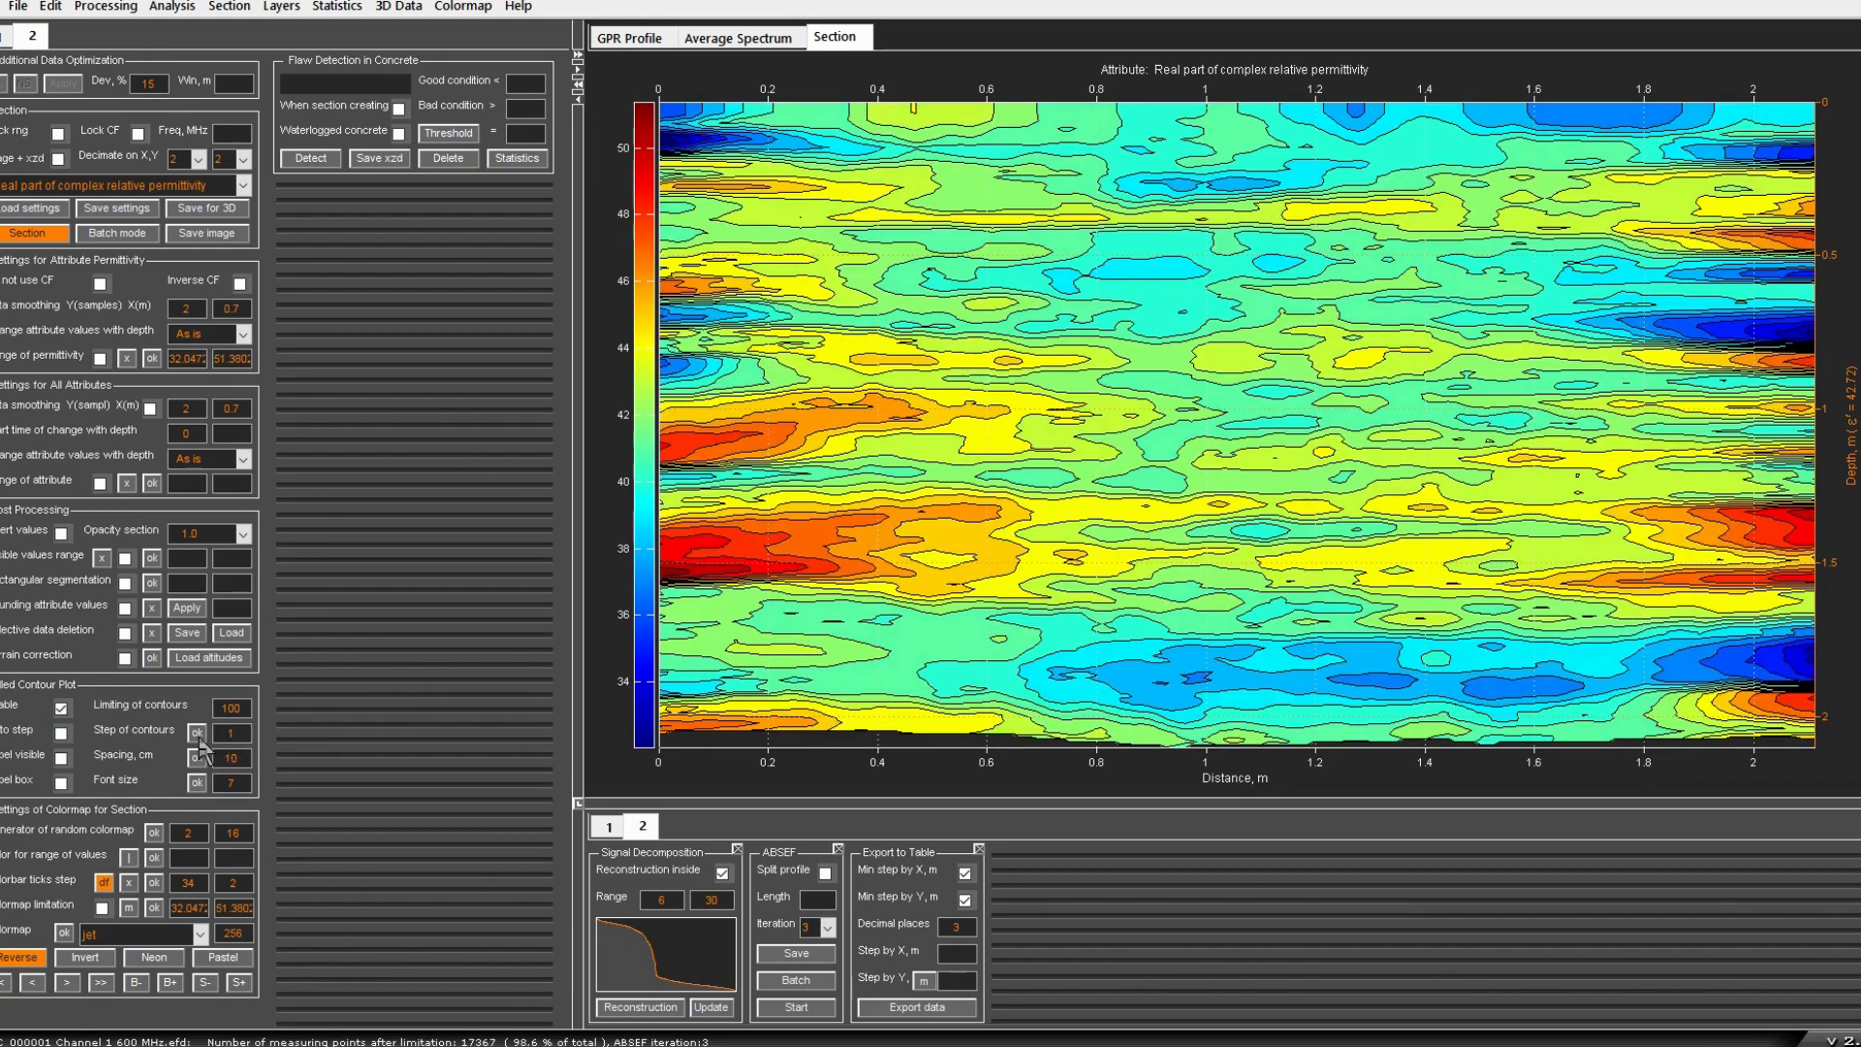
{"action": "left_click_drag", "start_coordinate": [241, 734], "coordinate": [226, 733]}
{"action": "type", "text": "2"}
{"action": "left_click", "coordinate": [198, 733]}
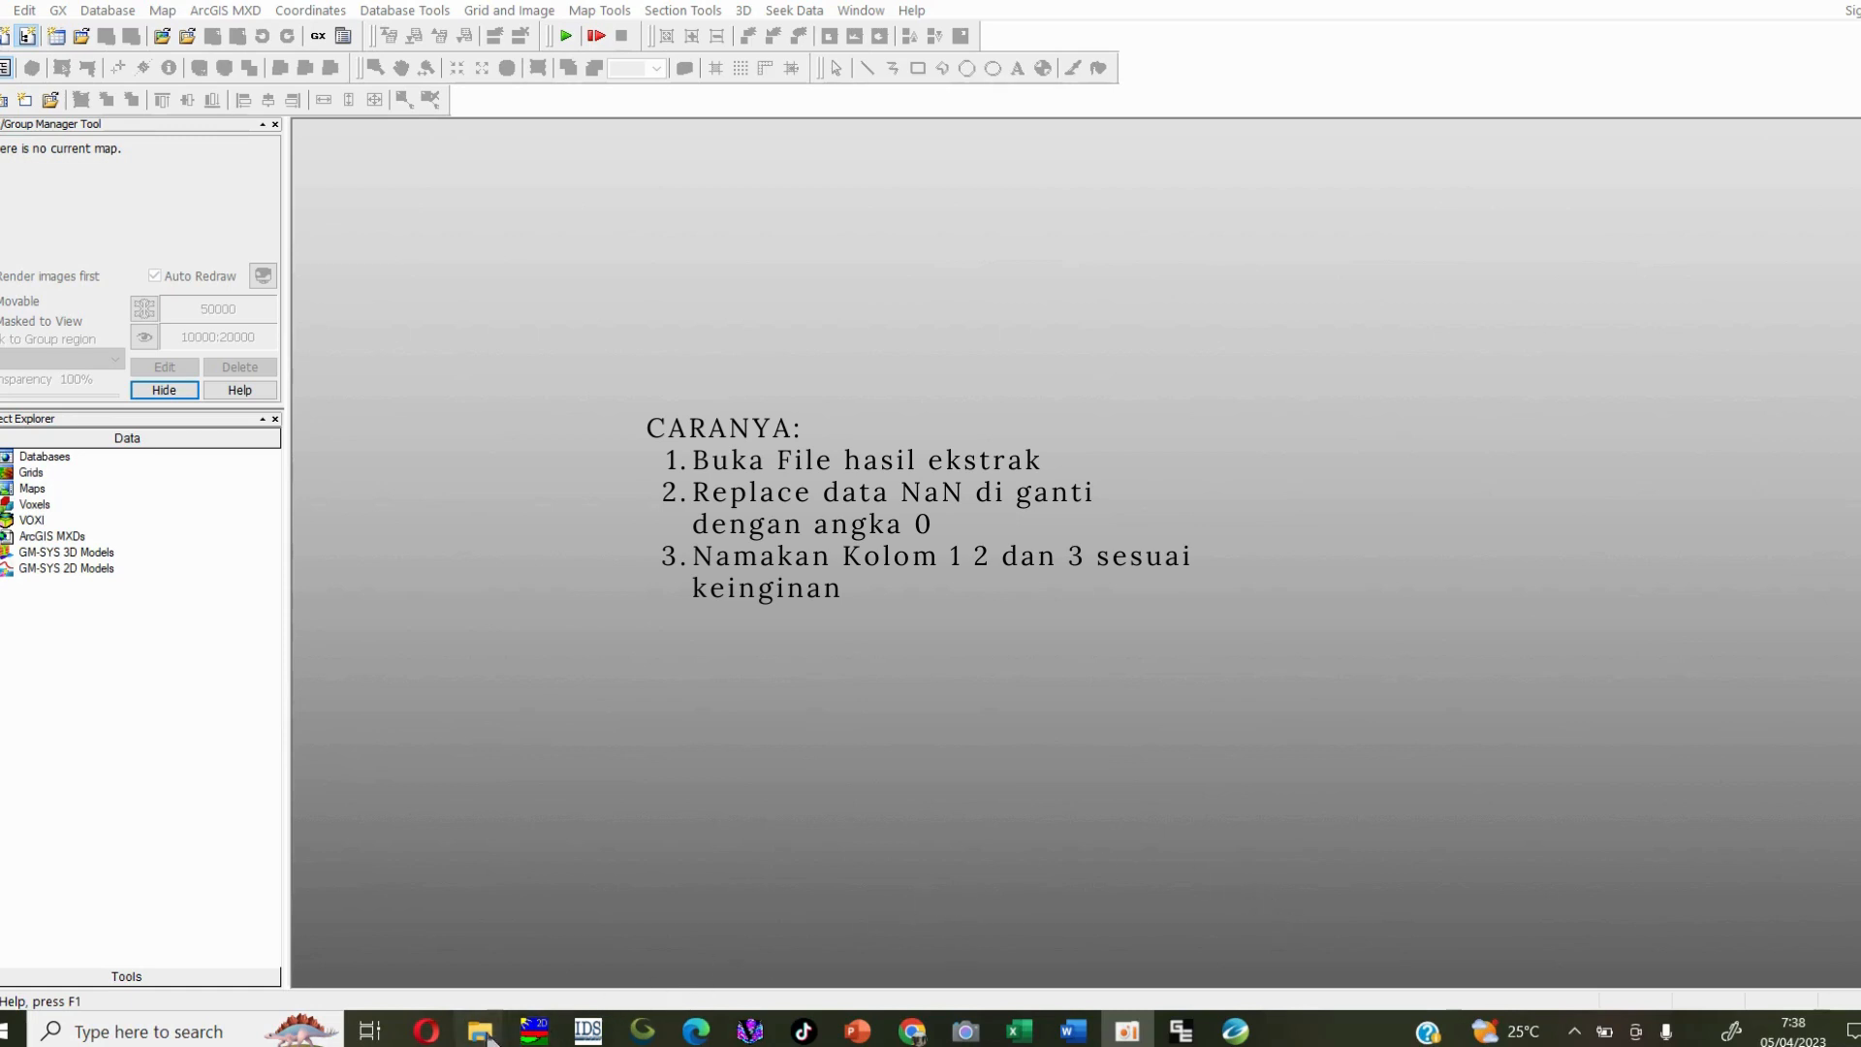
Step: Find the exported PRC_000001 permittivity table on the Desktop and open it in a maximized Excel window
{"action": "mouse_move", "coordinate": [480, 1029]}
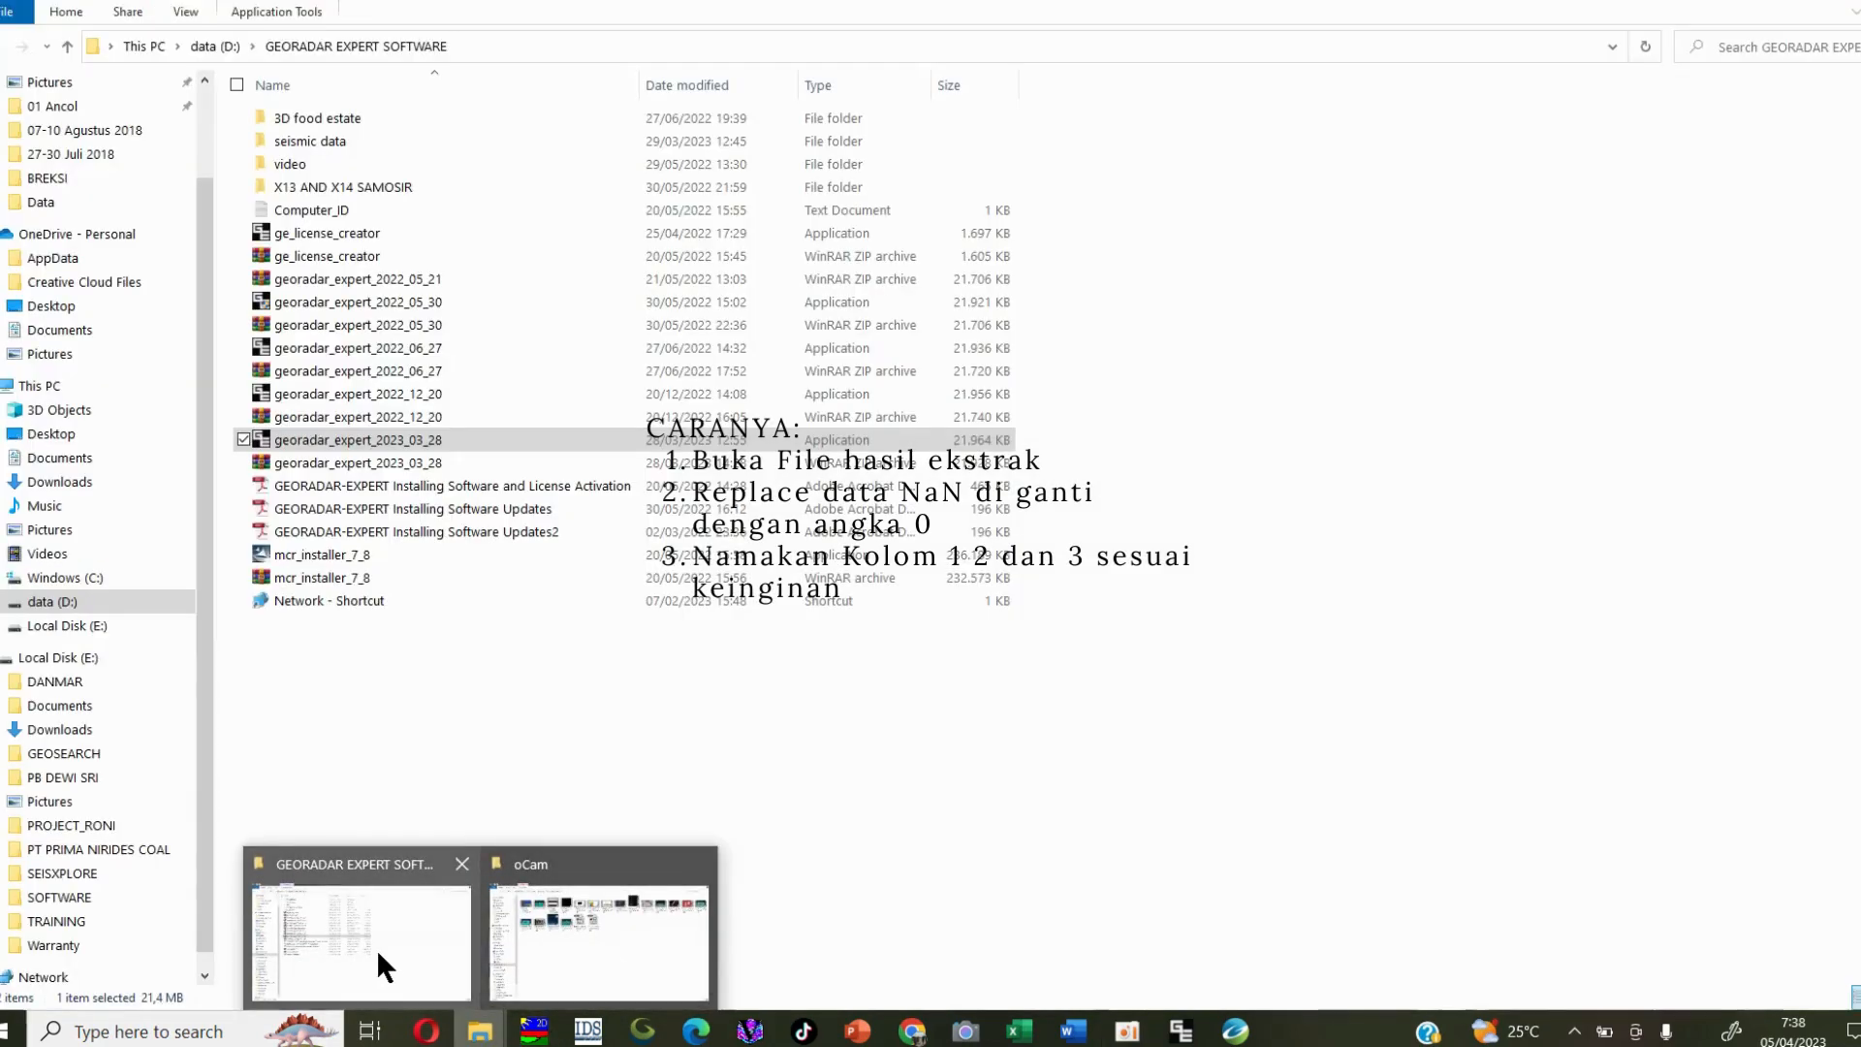
{"action": "left_click", "coordinate": [376, 950]}
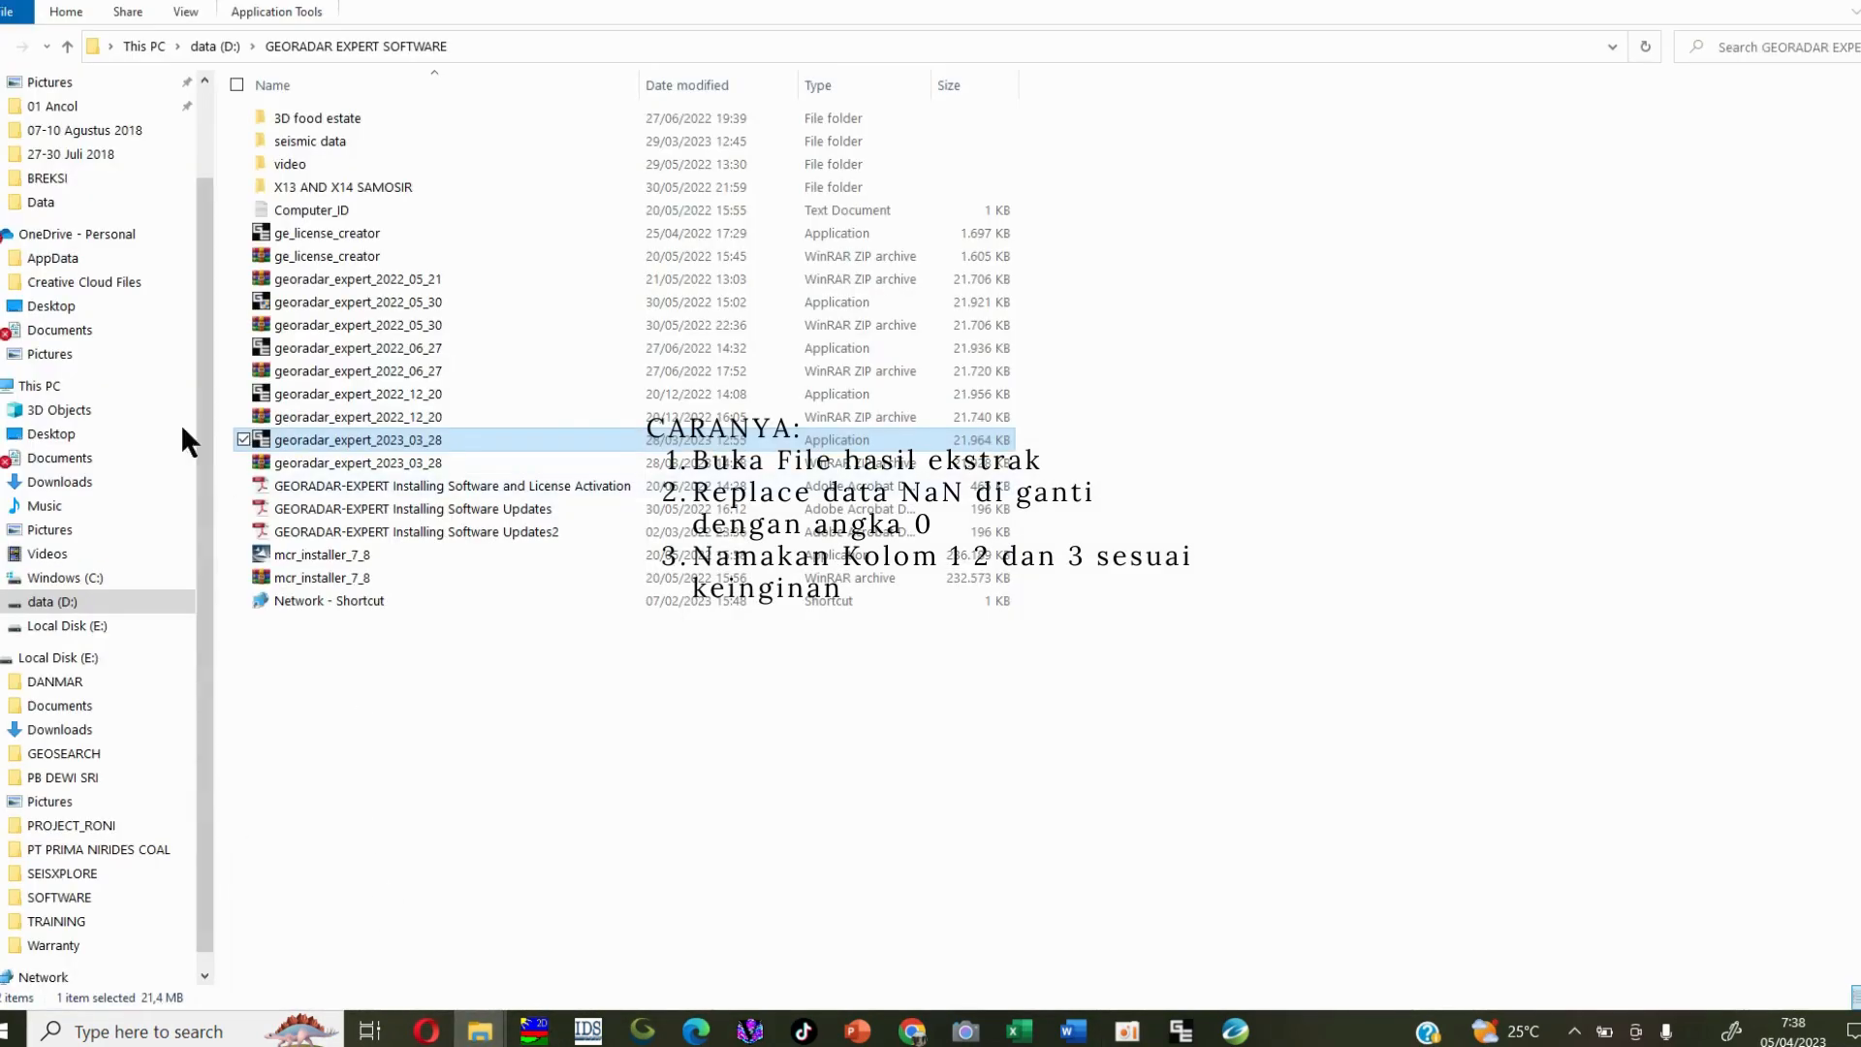
{"action": "left_click", "coordinate": [73, 107]}
{"action": "scroll", "coordinate": [75, 109], "scroll_direction": "up", "scroll_amount": 2}
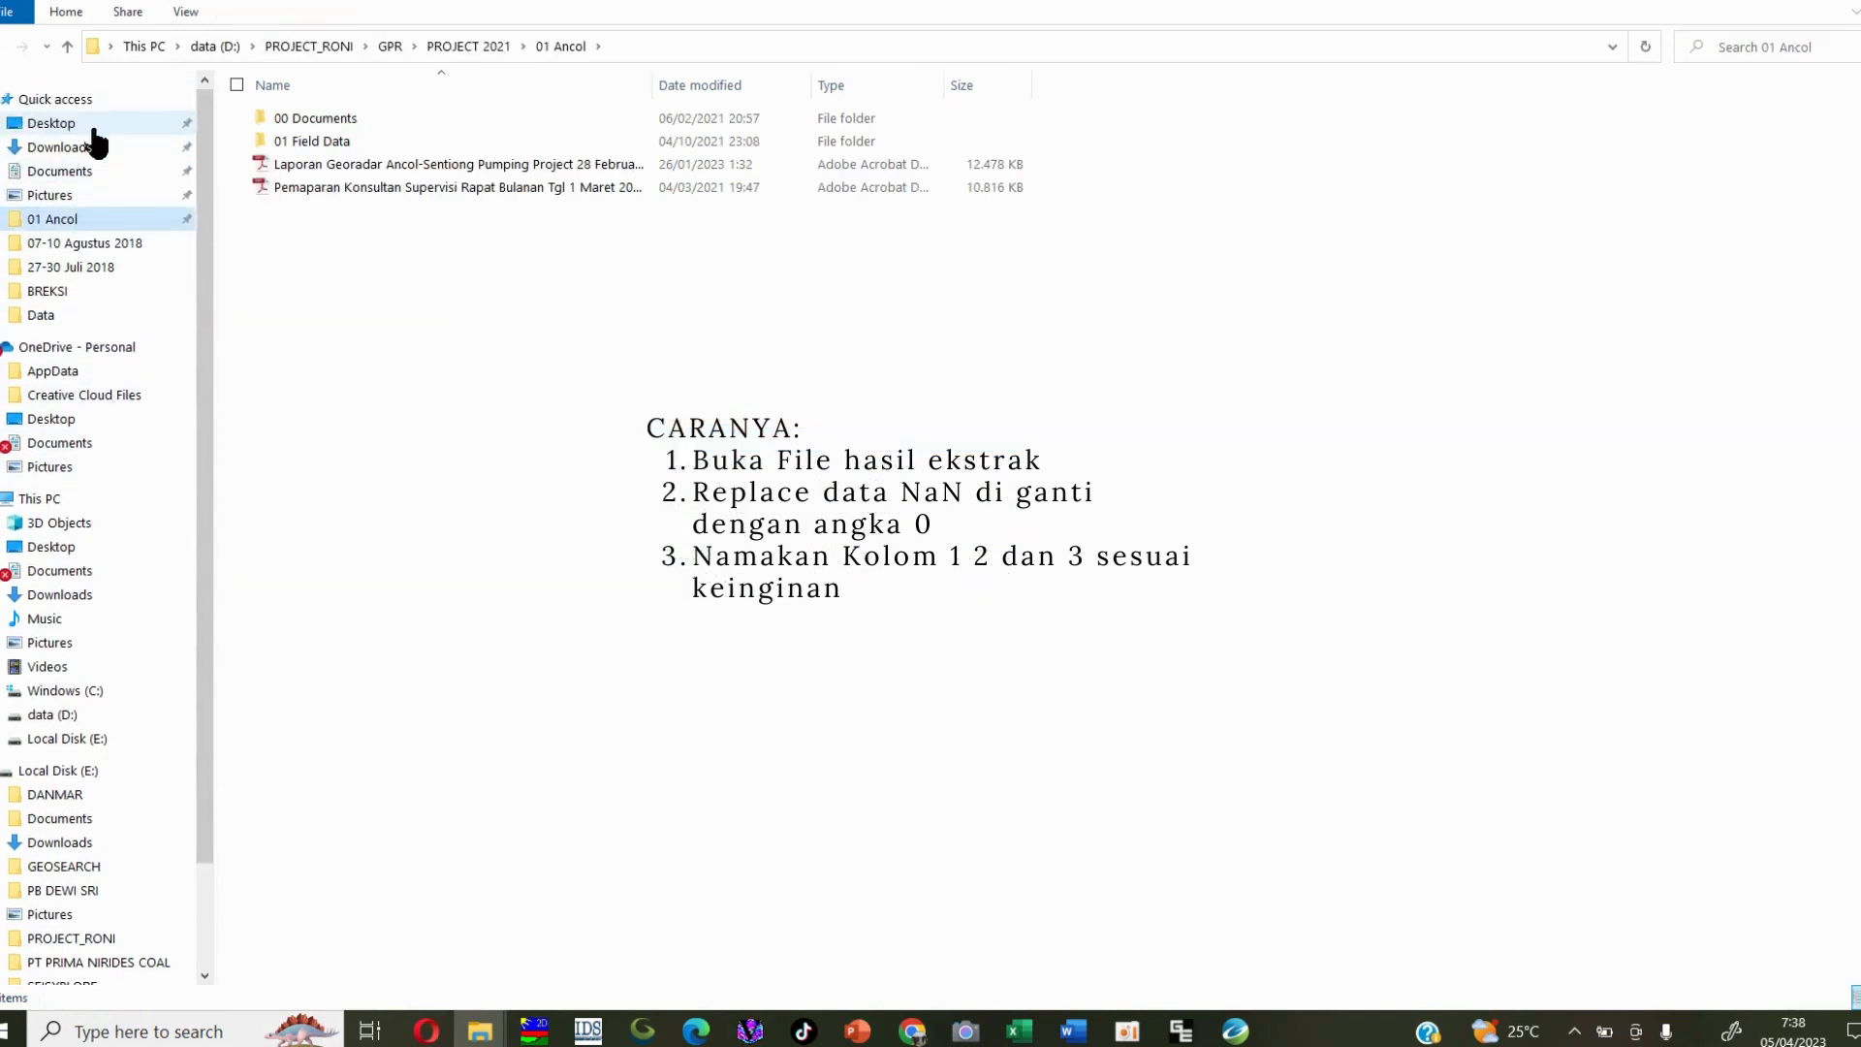
{"action": "left_click", "coordinate": [52, 123]}
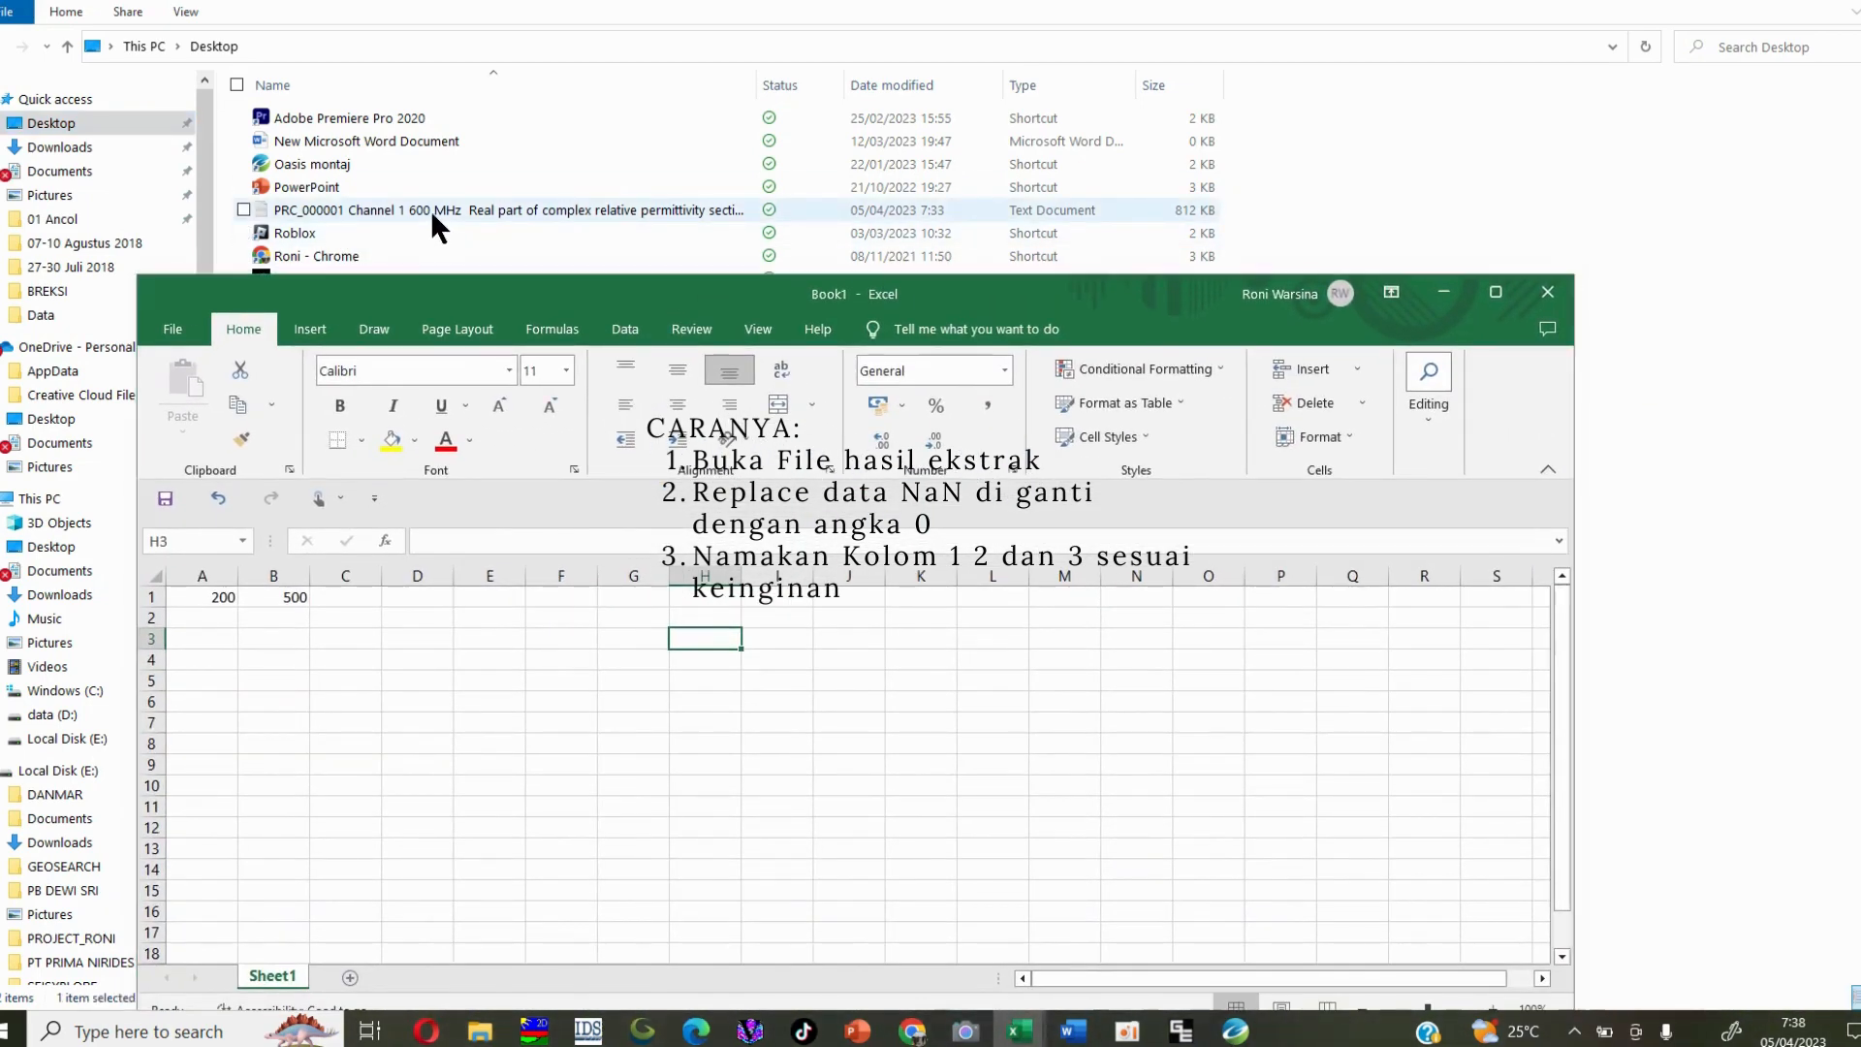
{"action": "left_click_drag", "start_coordinate": [430, 210], "coordinate": [654, 666]}
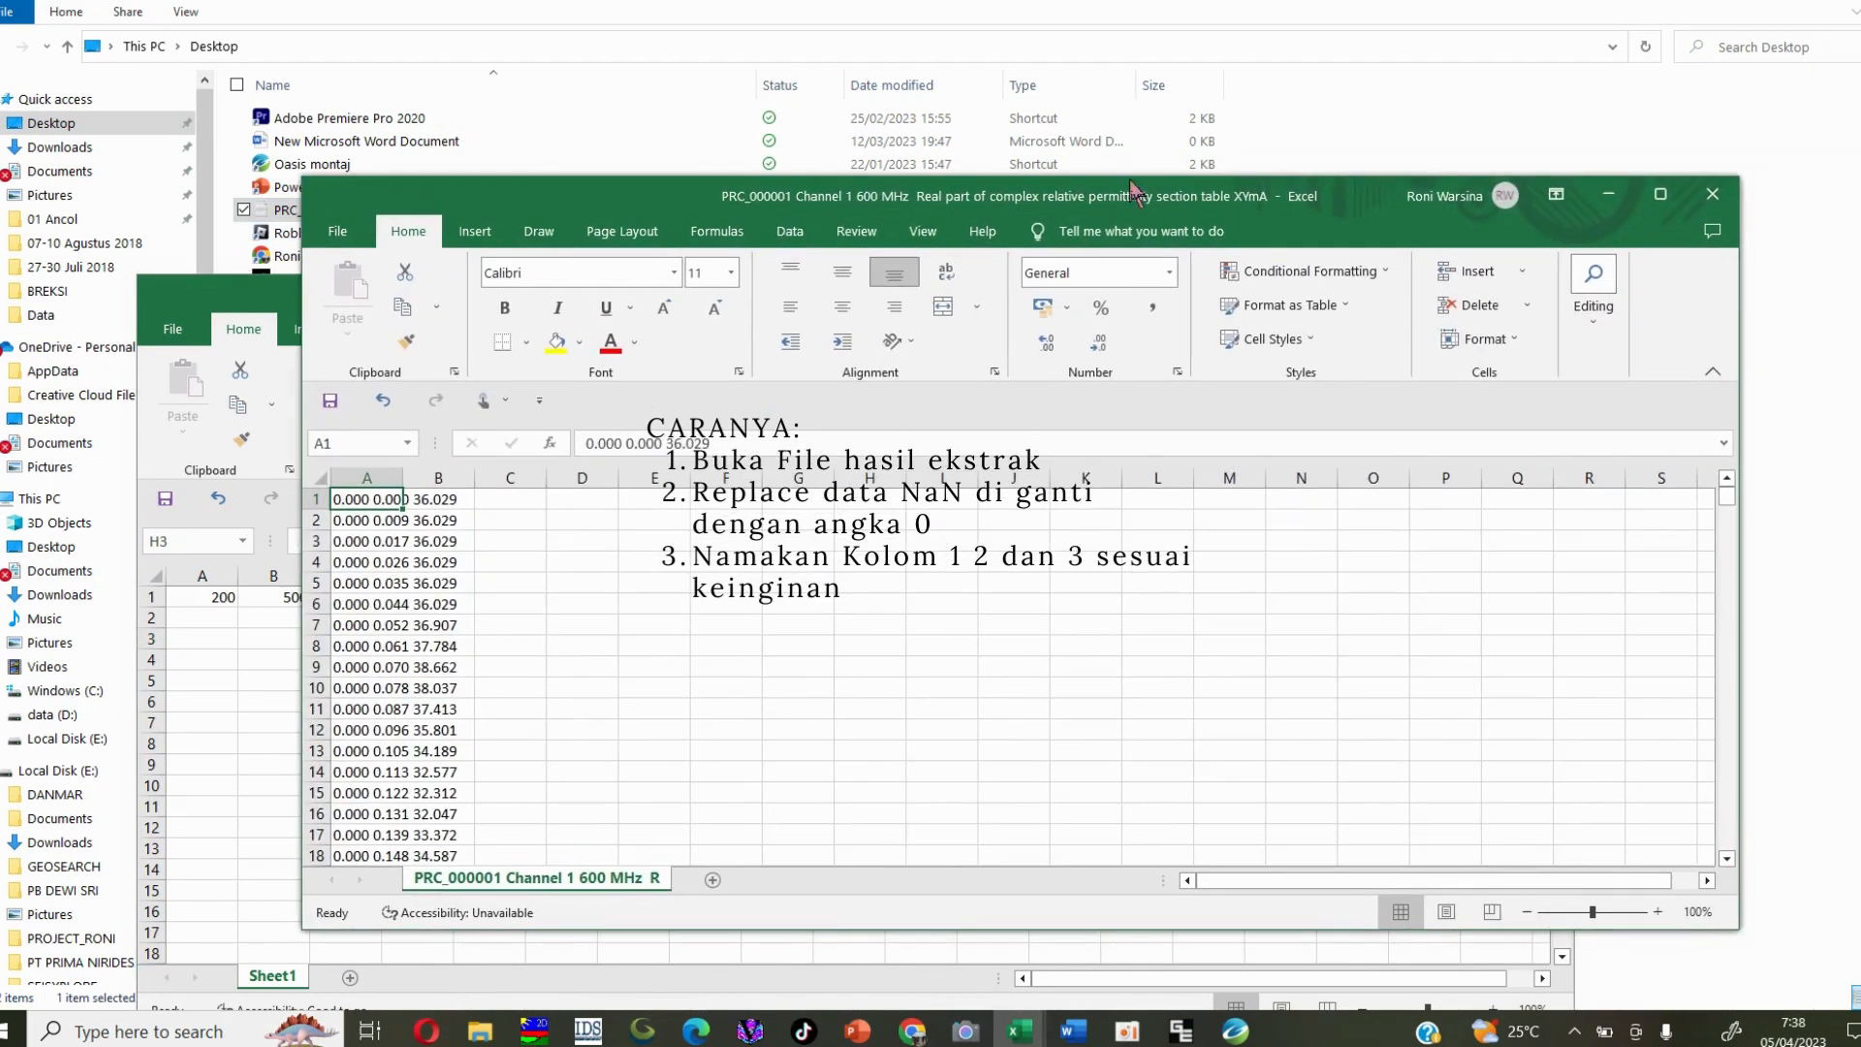
{"action": "left_click", "coordinate": [1662, 199]}
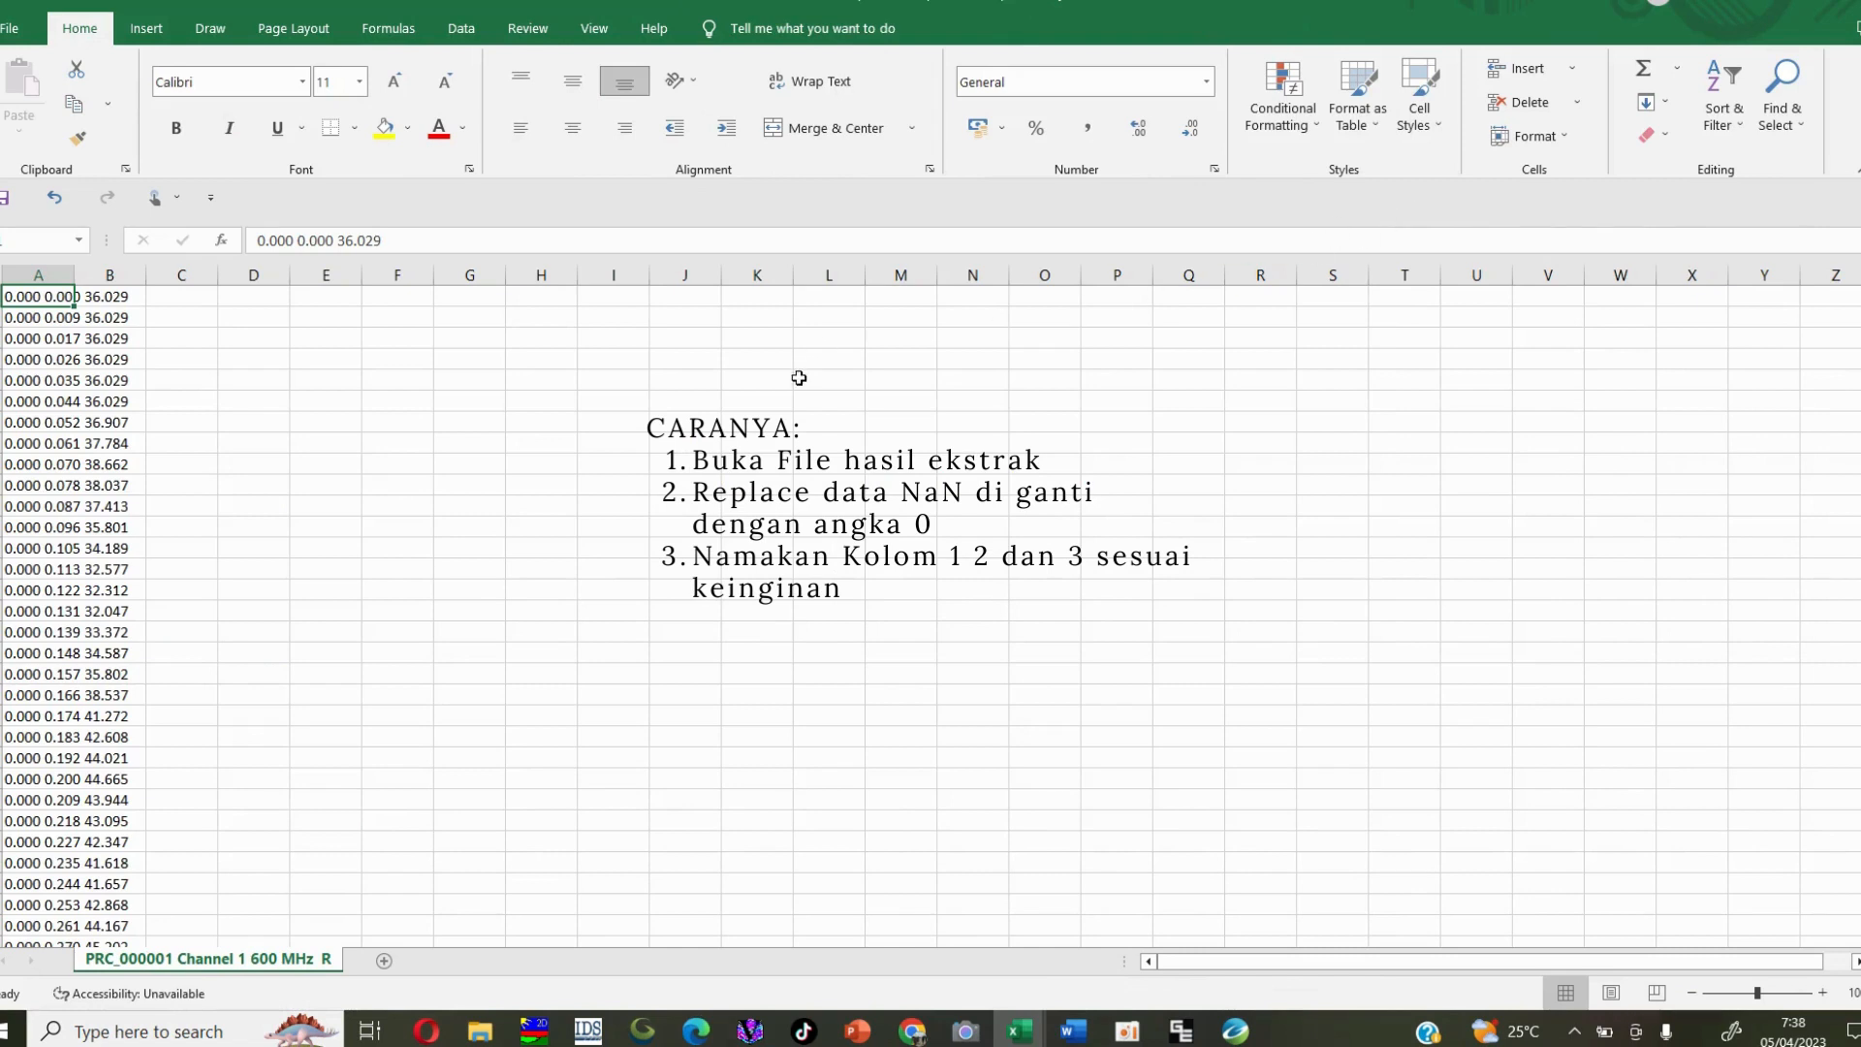
Step: Replace all NaN values in column A of the exported table with 0
{"action": "left_click", "coordinate": [39, 274]}
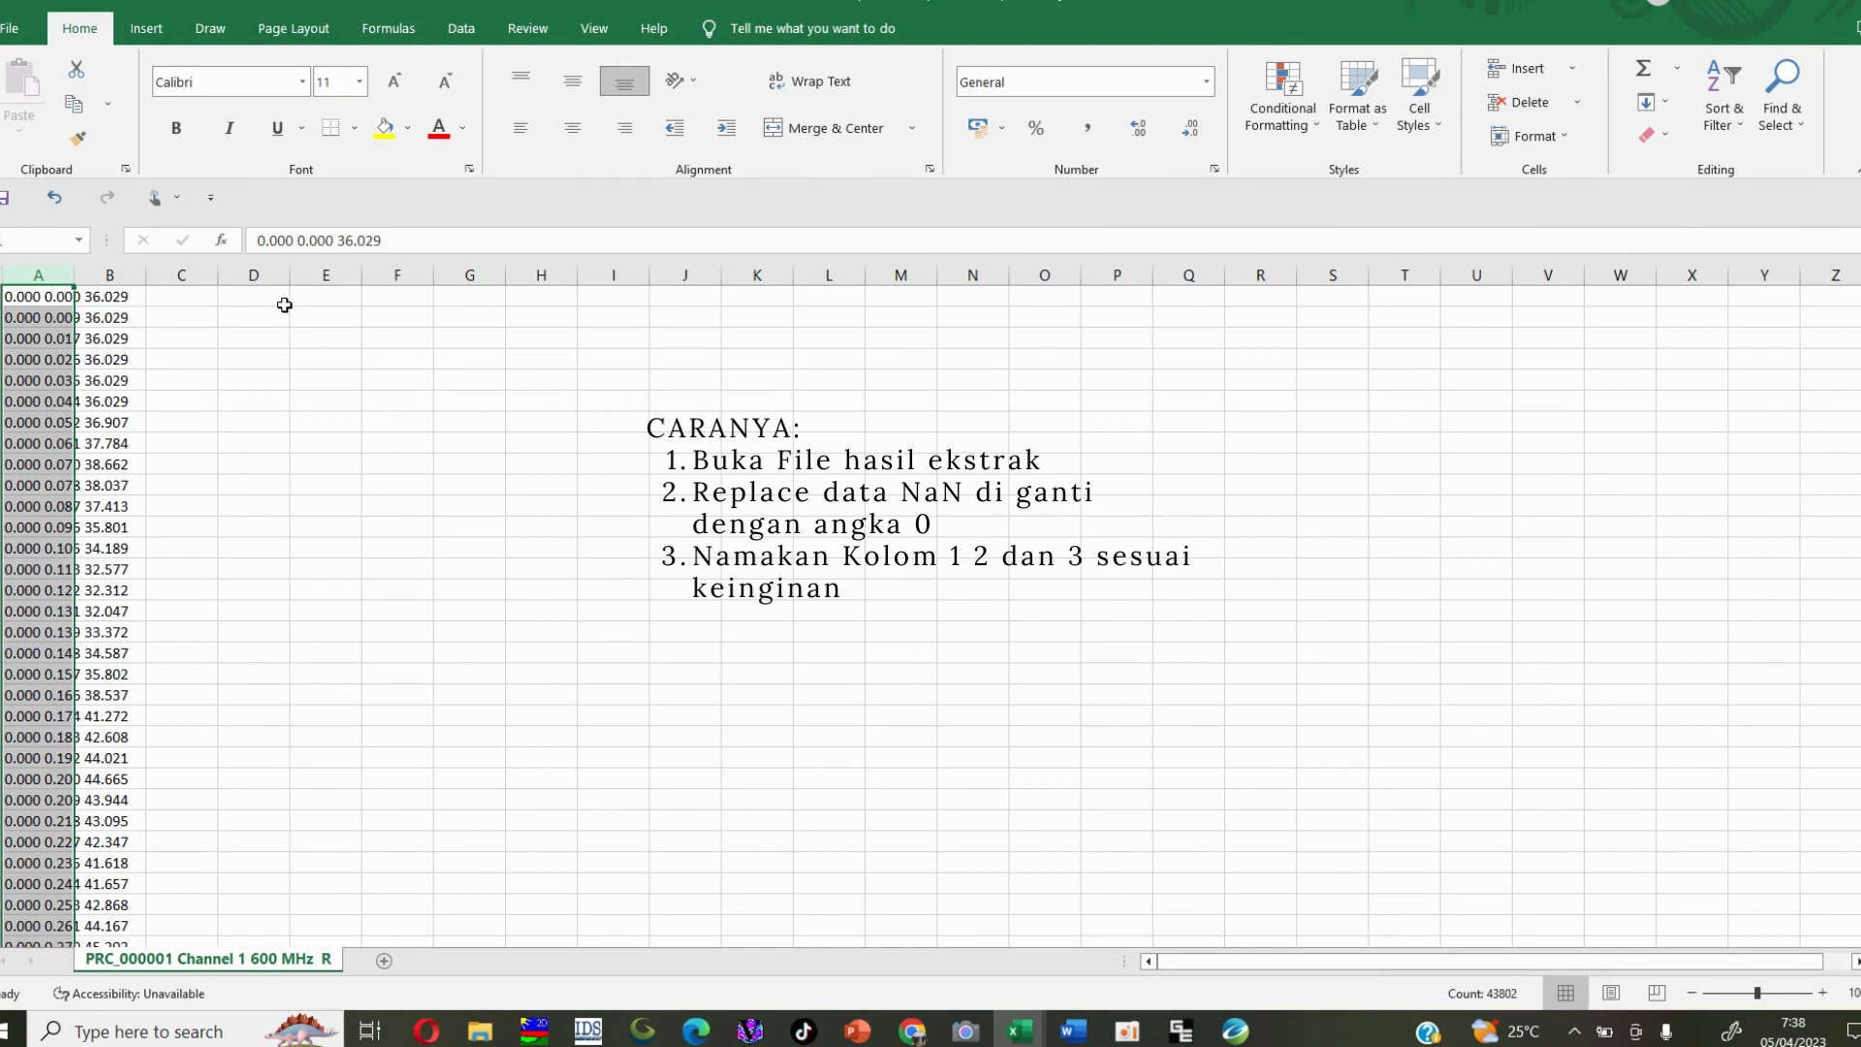
{"action": "left_click", "coordinate": [1782, 115]}
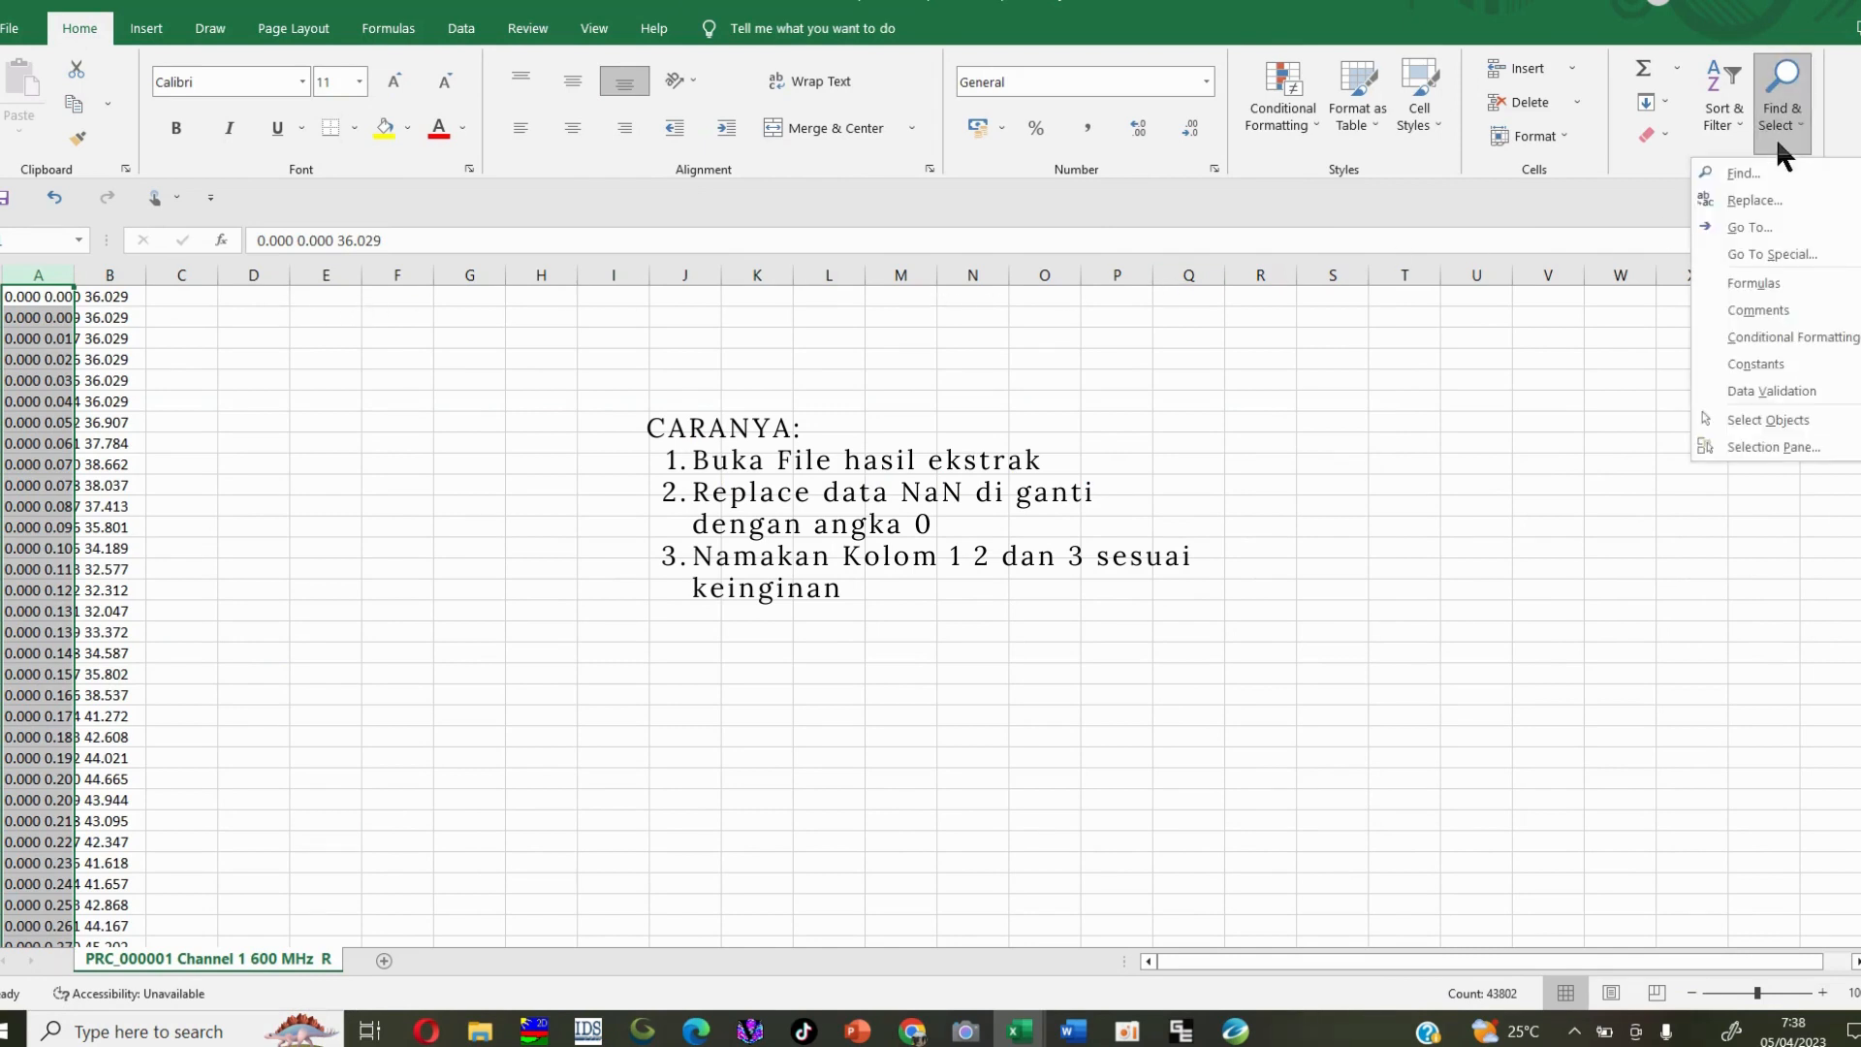
{"action": "left_click", "coordinate": [1754, 201]}
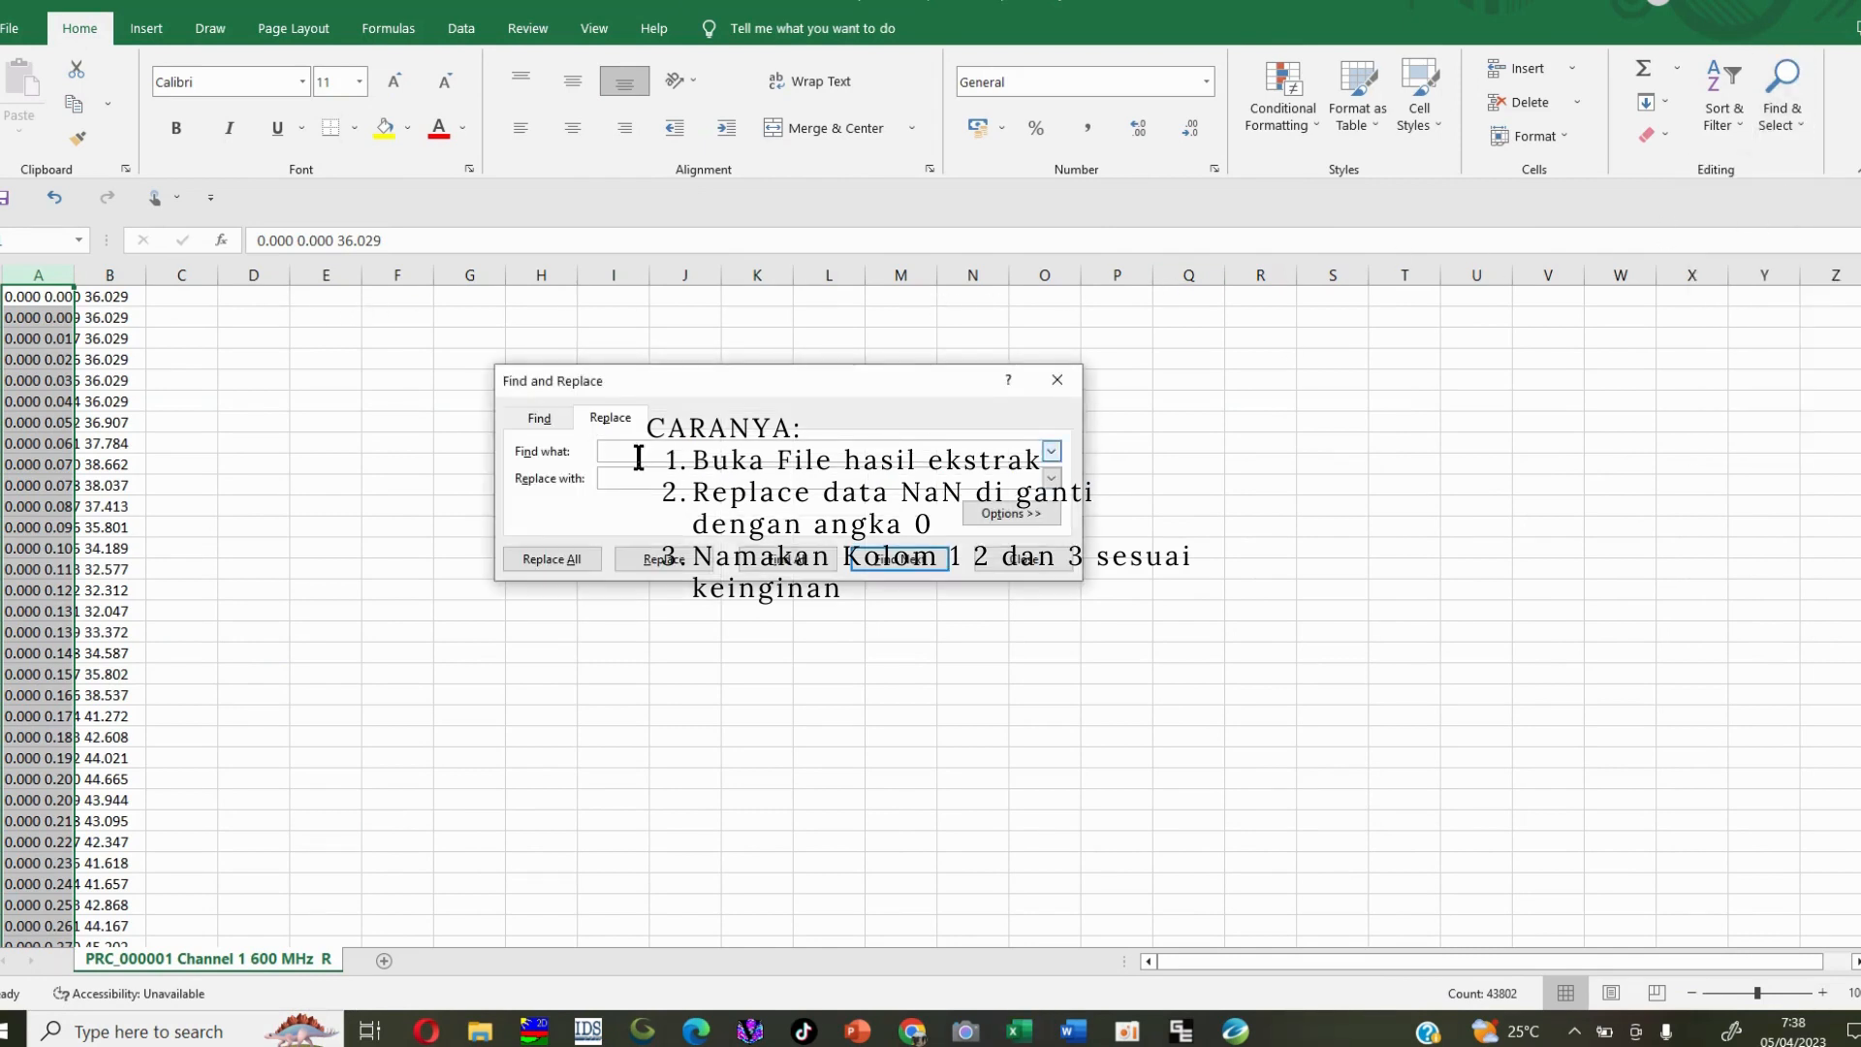
{"action": "type", "text": "NaN"}
{"action": "left_click", "coordinate": [552, 559]}
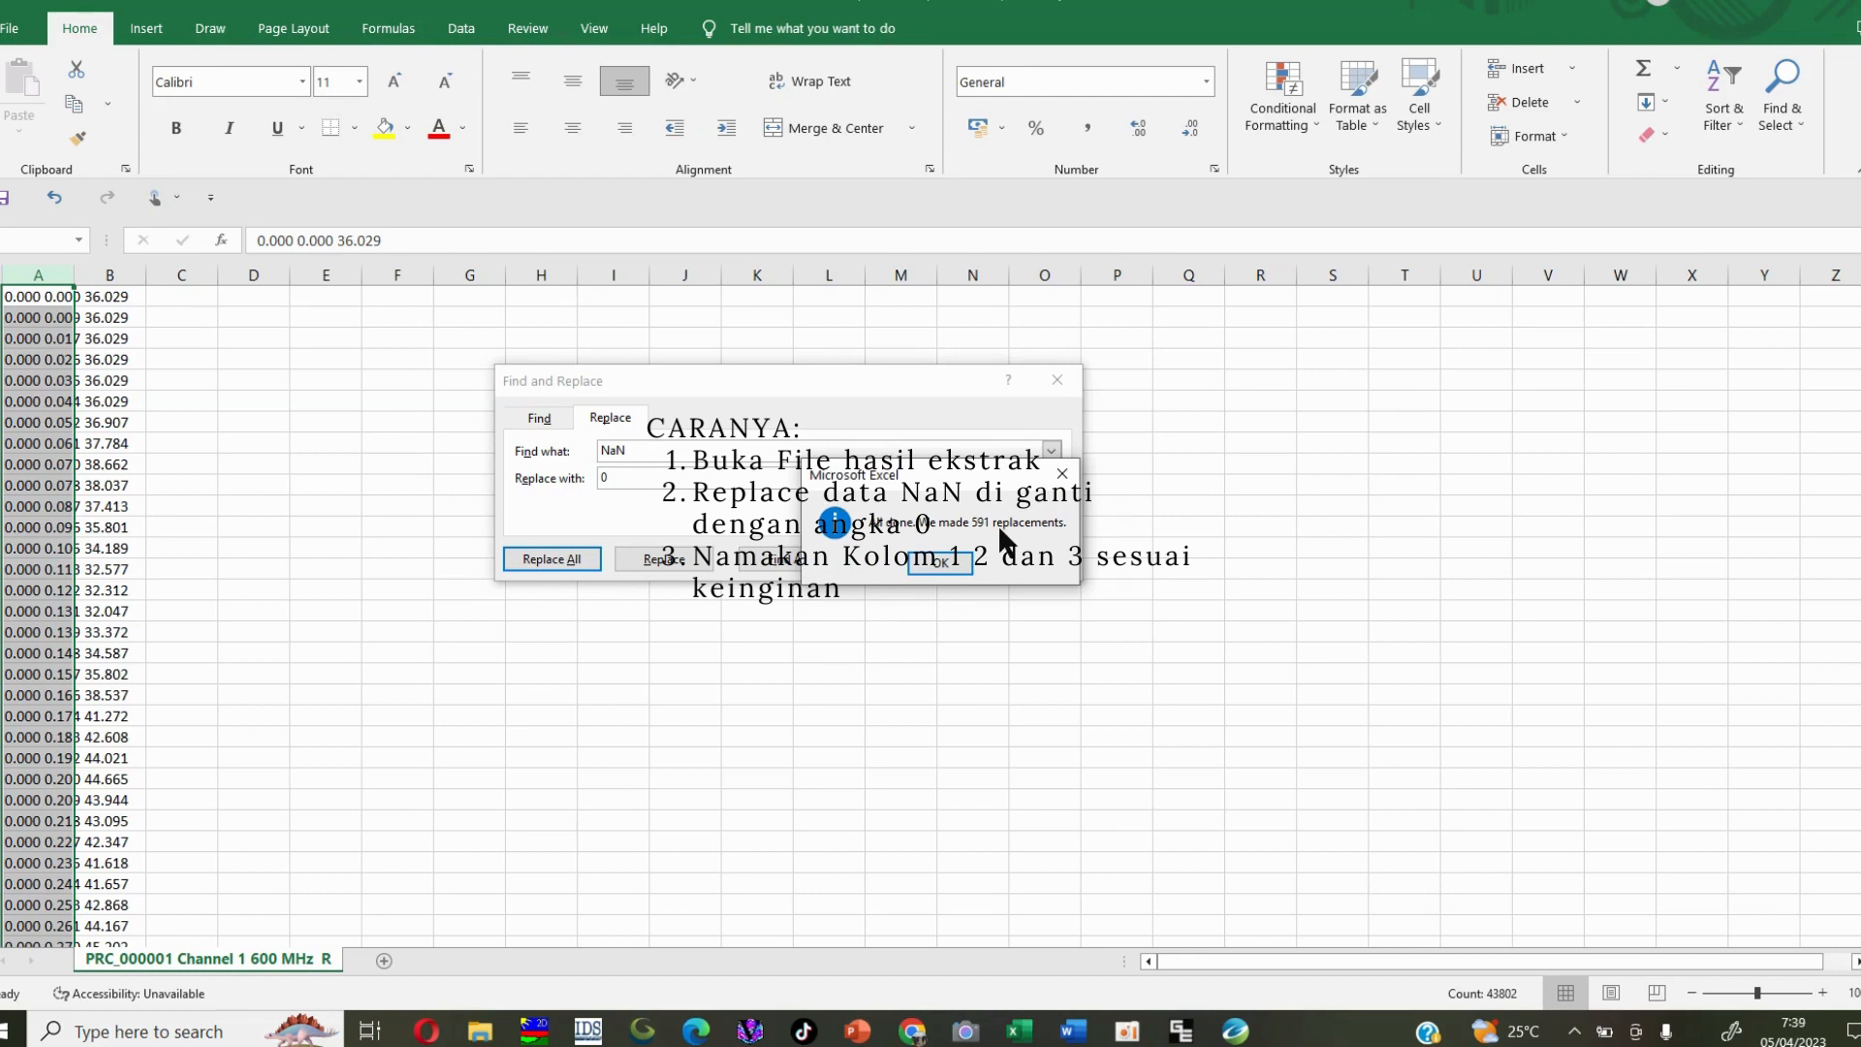
{"action": "left_click", "coordinate": [942, 567]}
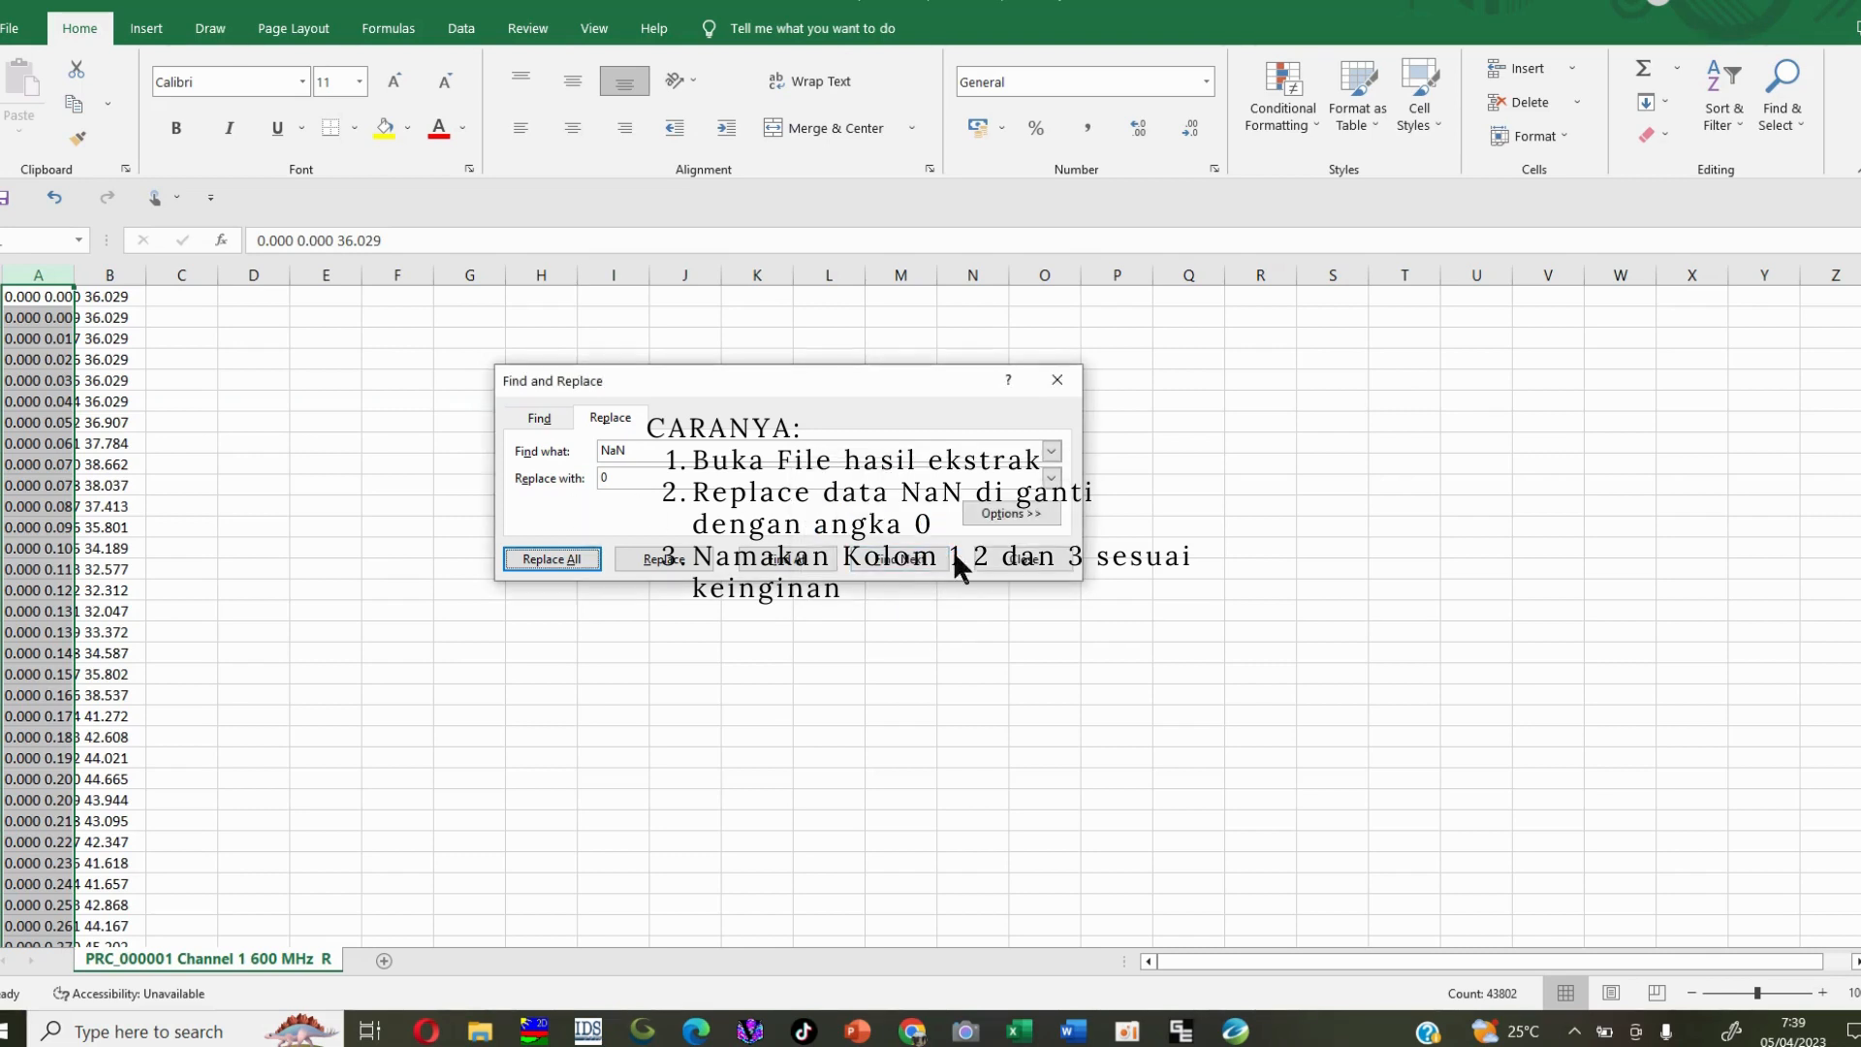
{"action": "left_click", "coordinate": [1057, 379]}
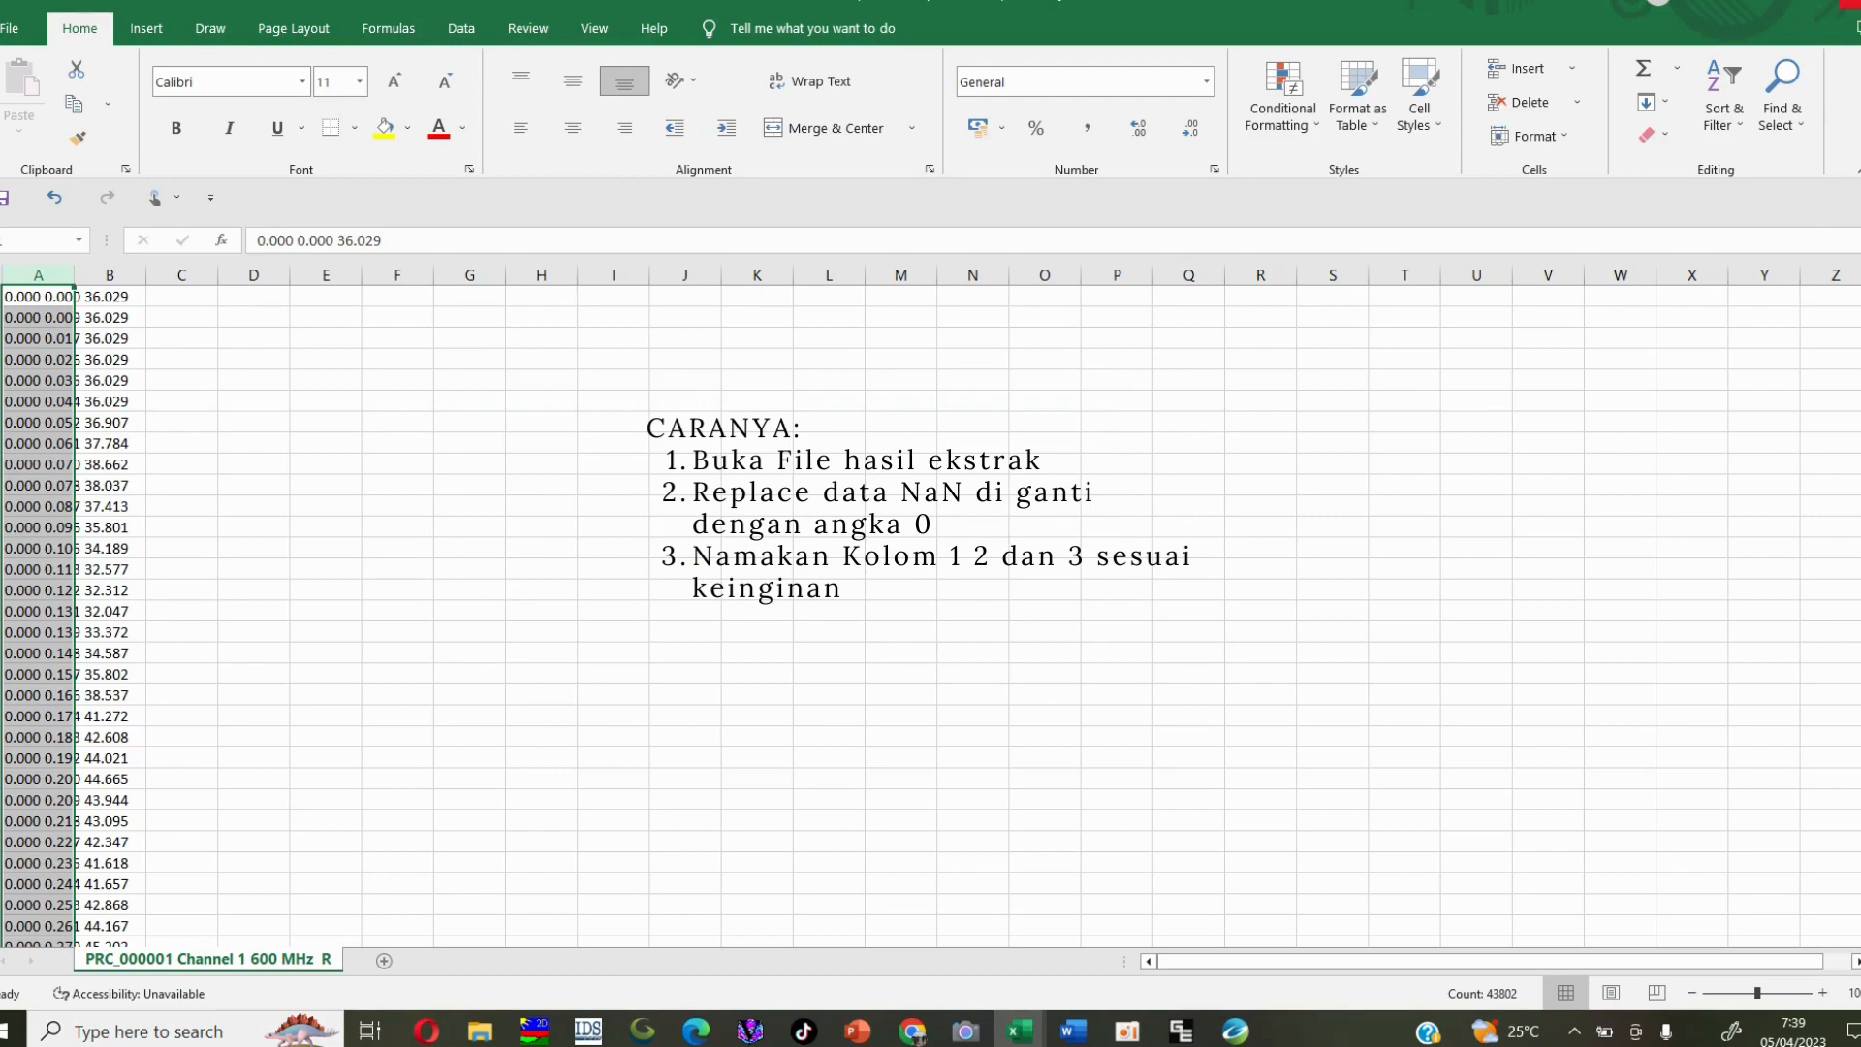
Step: Save and close the edited permittivity table, and close the Book1 workbook
{"action": "left_click", "coordinate": [1647, 70]}
{"action": "left_click", "coordinate": [879, 531]}
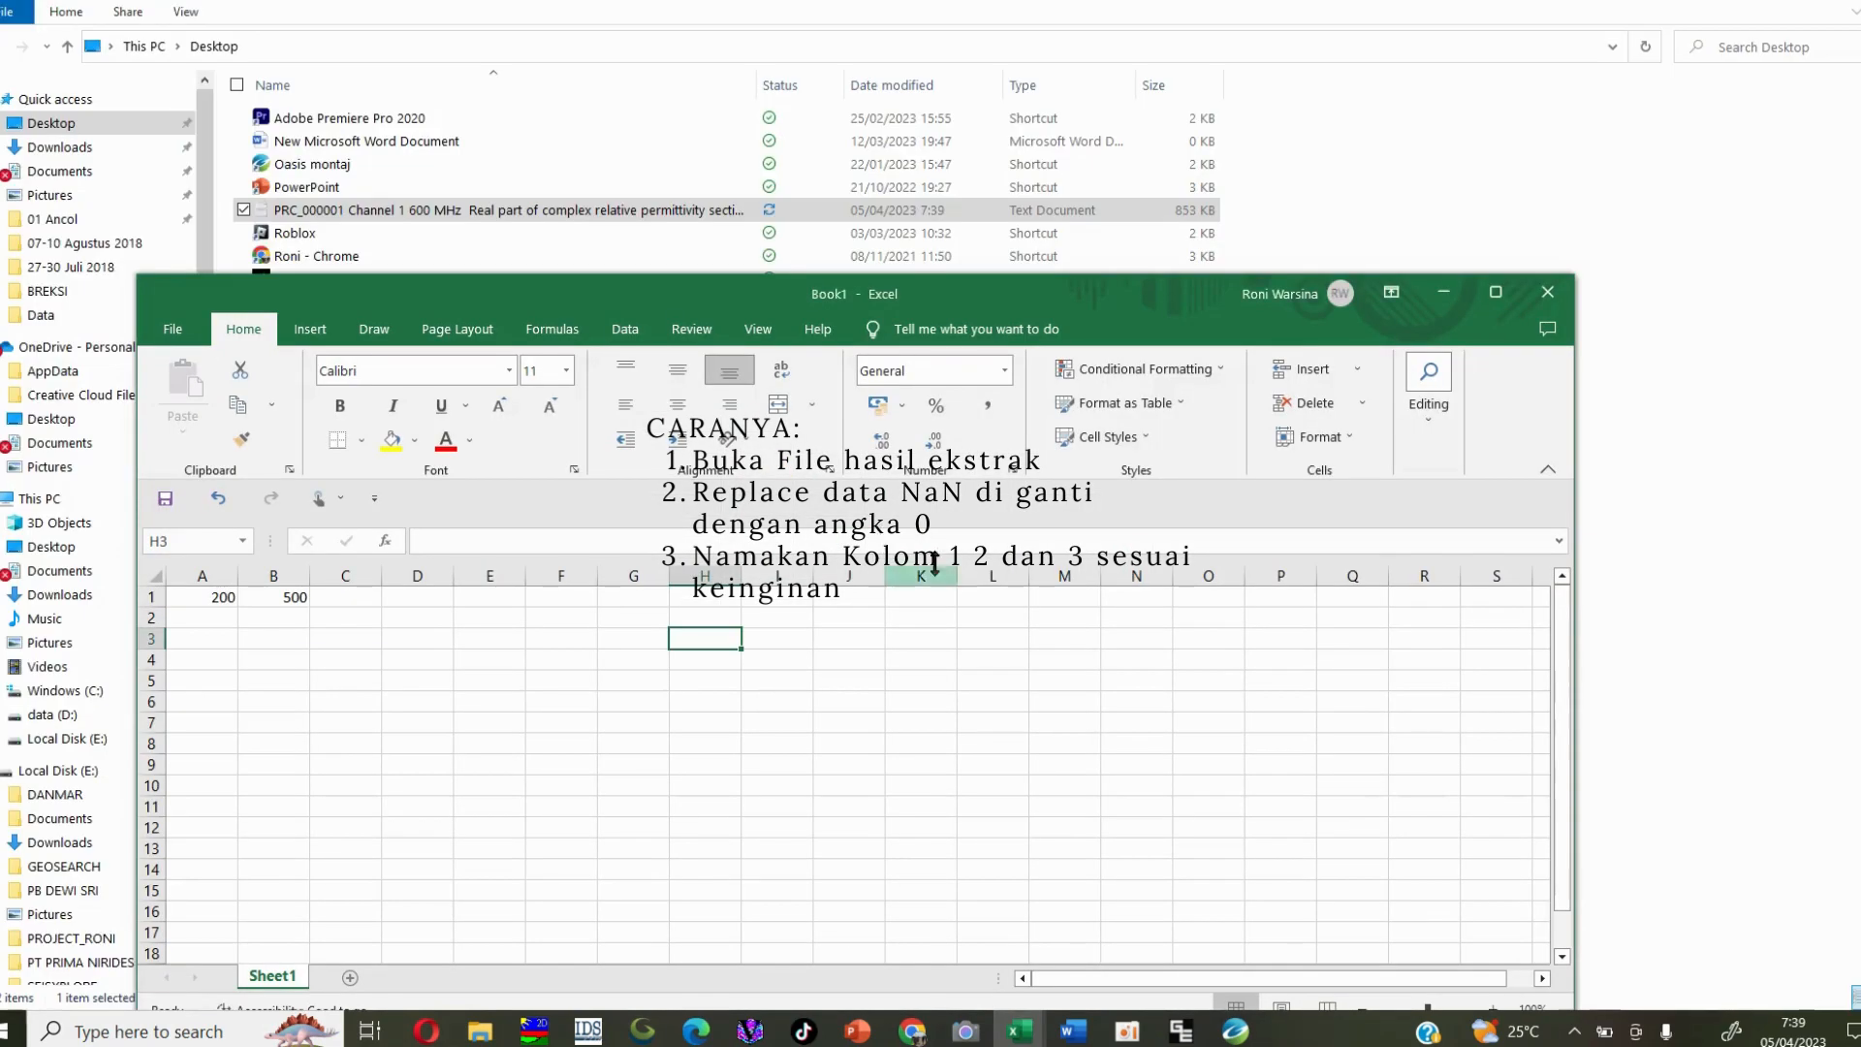
{"action": "left_click", "coordinate": [1547, 292]}
{"action": "left_click", "coordinate": [972, 780]}
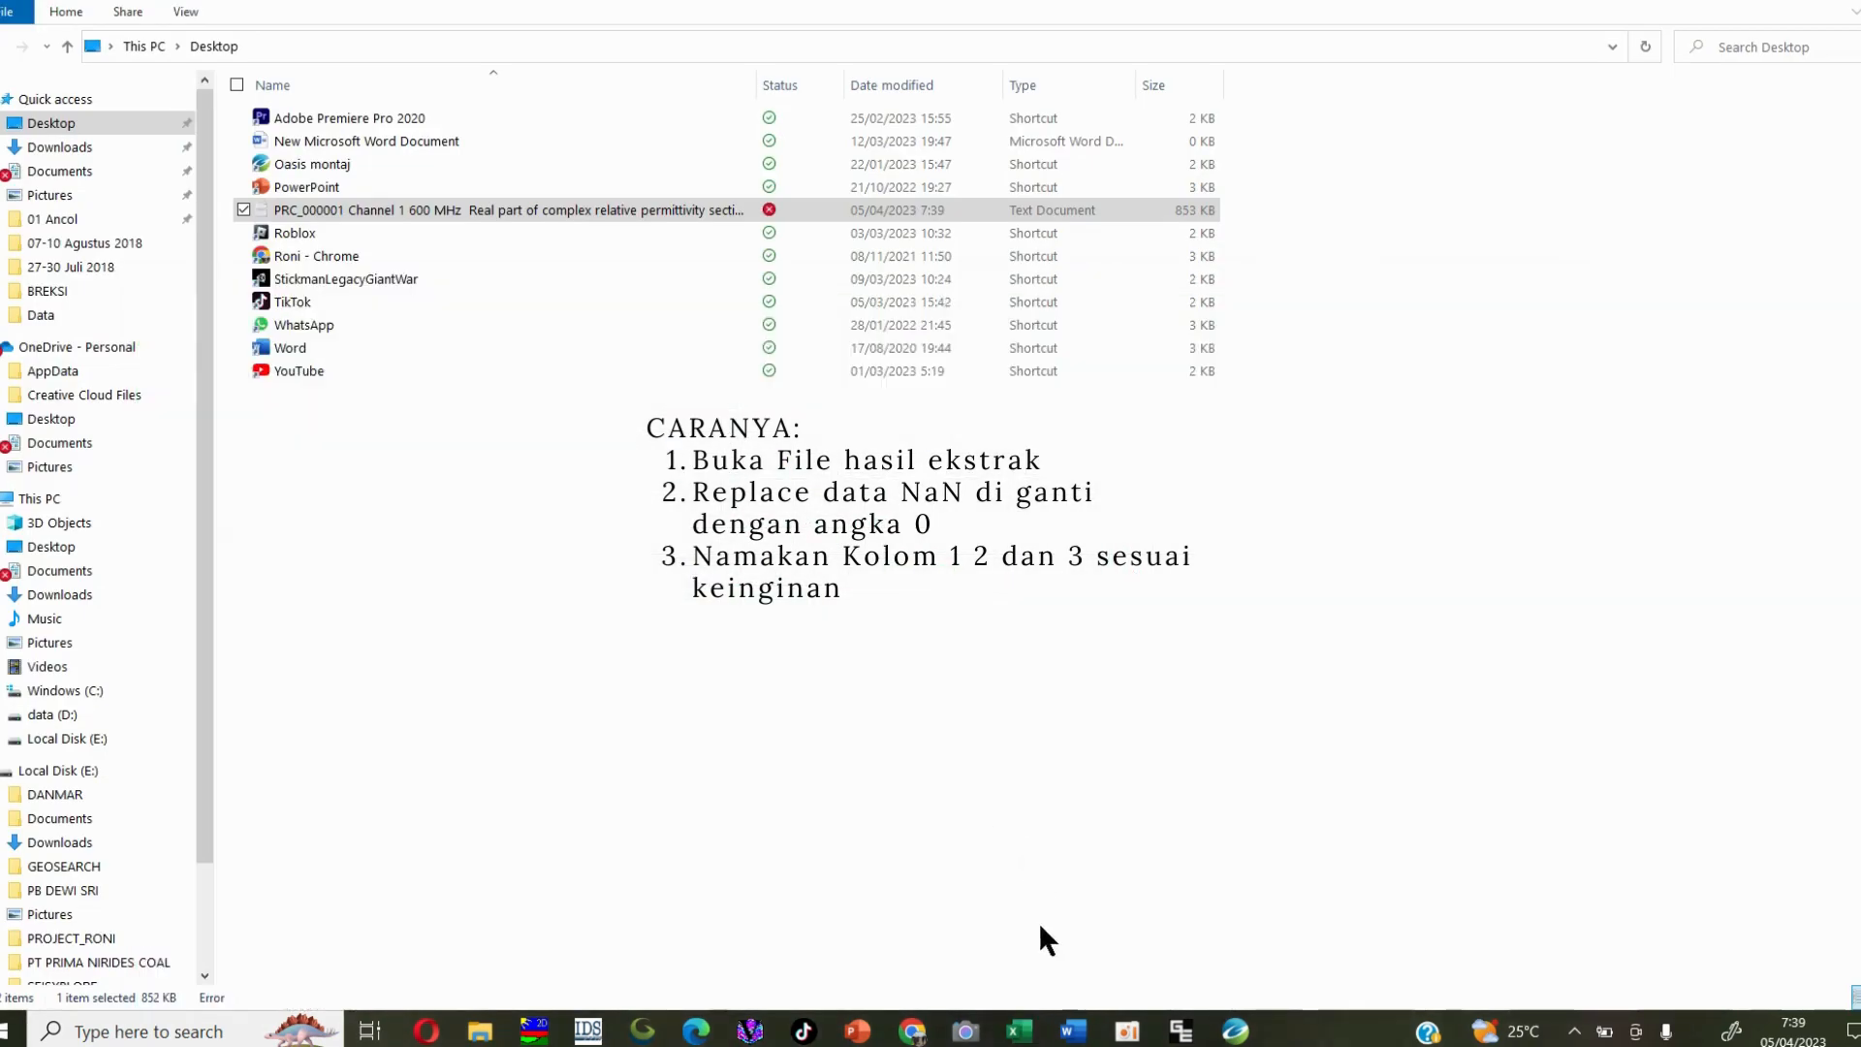
Step: Switch to Oasis montaj, start a database import and choose the PRC_000001 permittivity table from the Desktop
{"action": "left_click", "coordinate": [1233, 1029]}
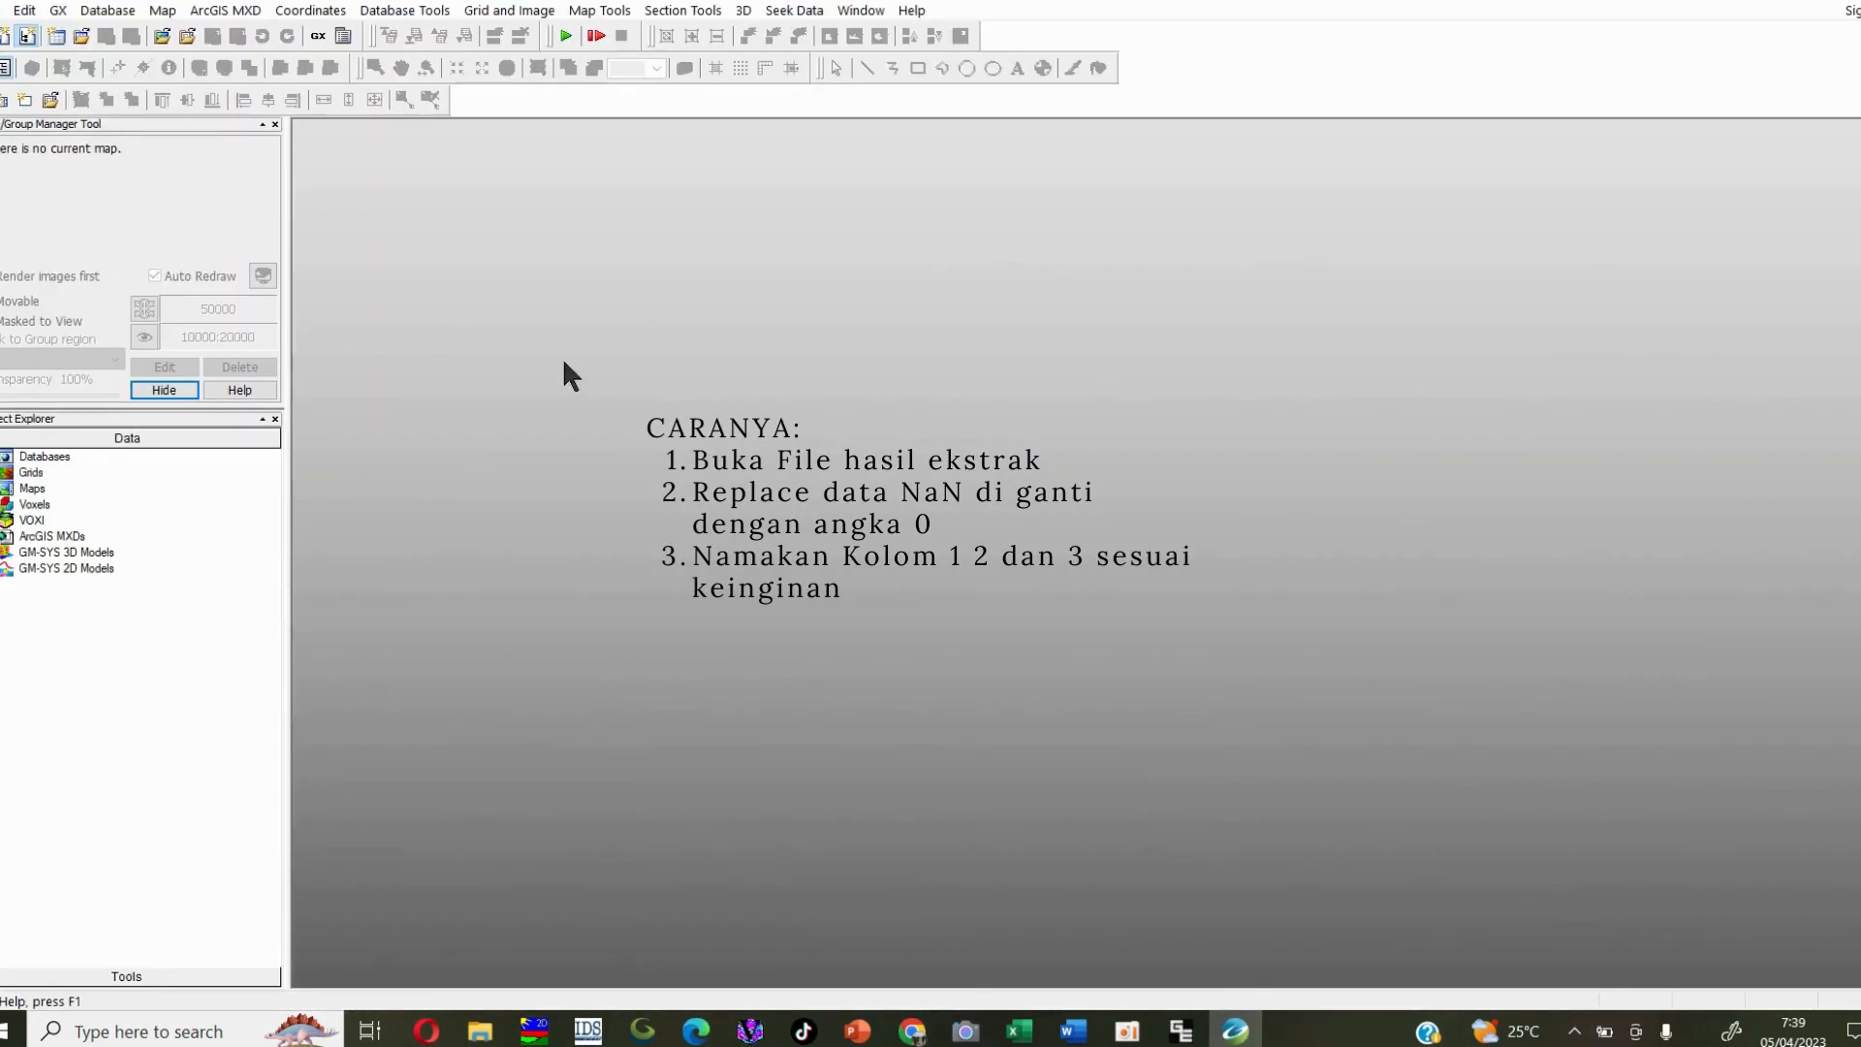
{"action": "left_click", "coordinate": [106, 10]}
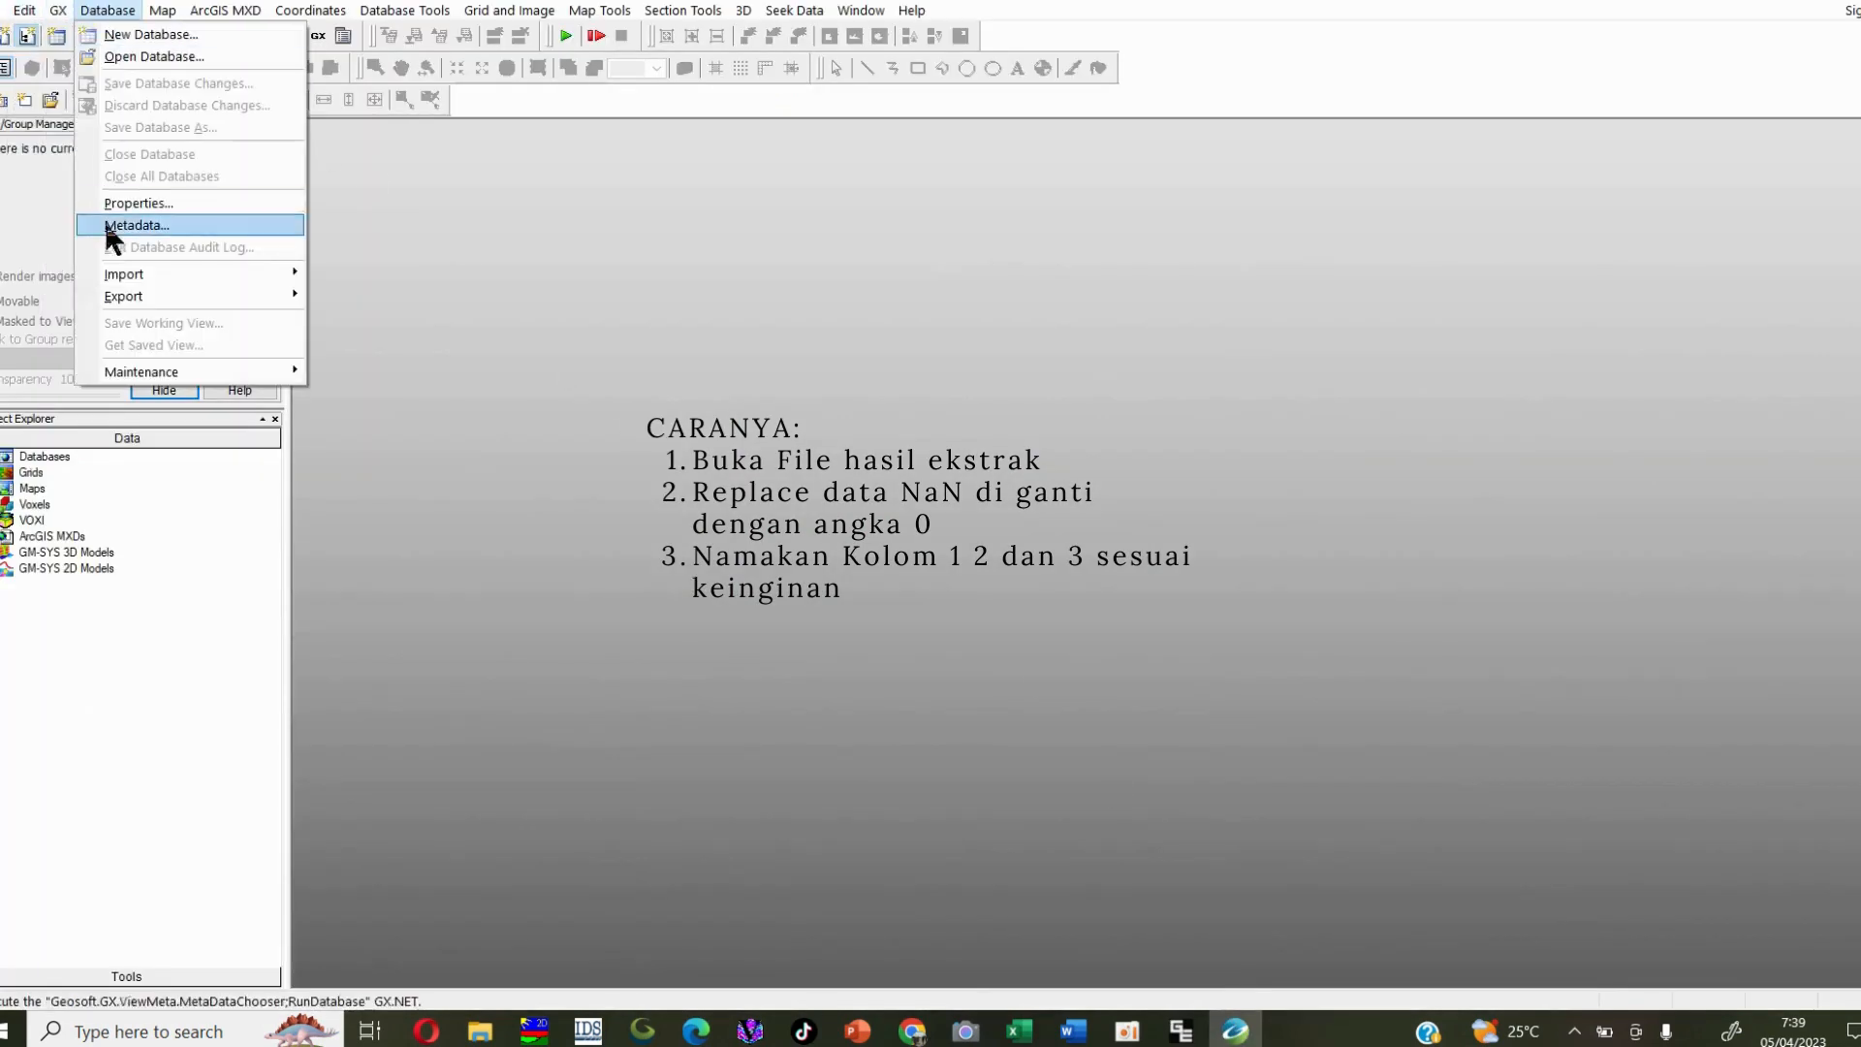
{"action": "mouse_move", "coordinate": [199, 282]}
{"action": "left_click", "coordinate": [353, 274]}
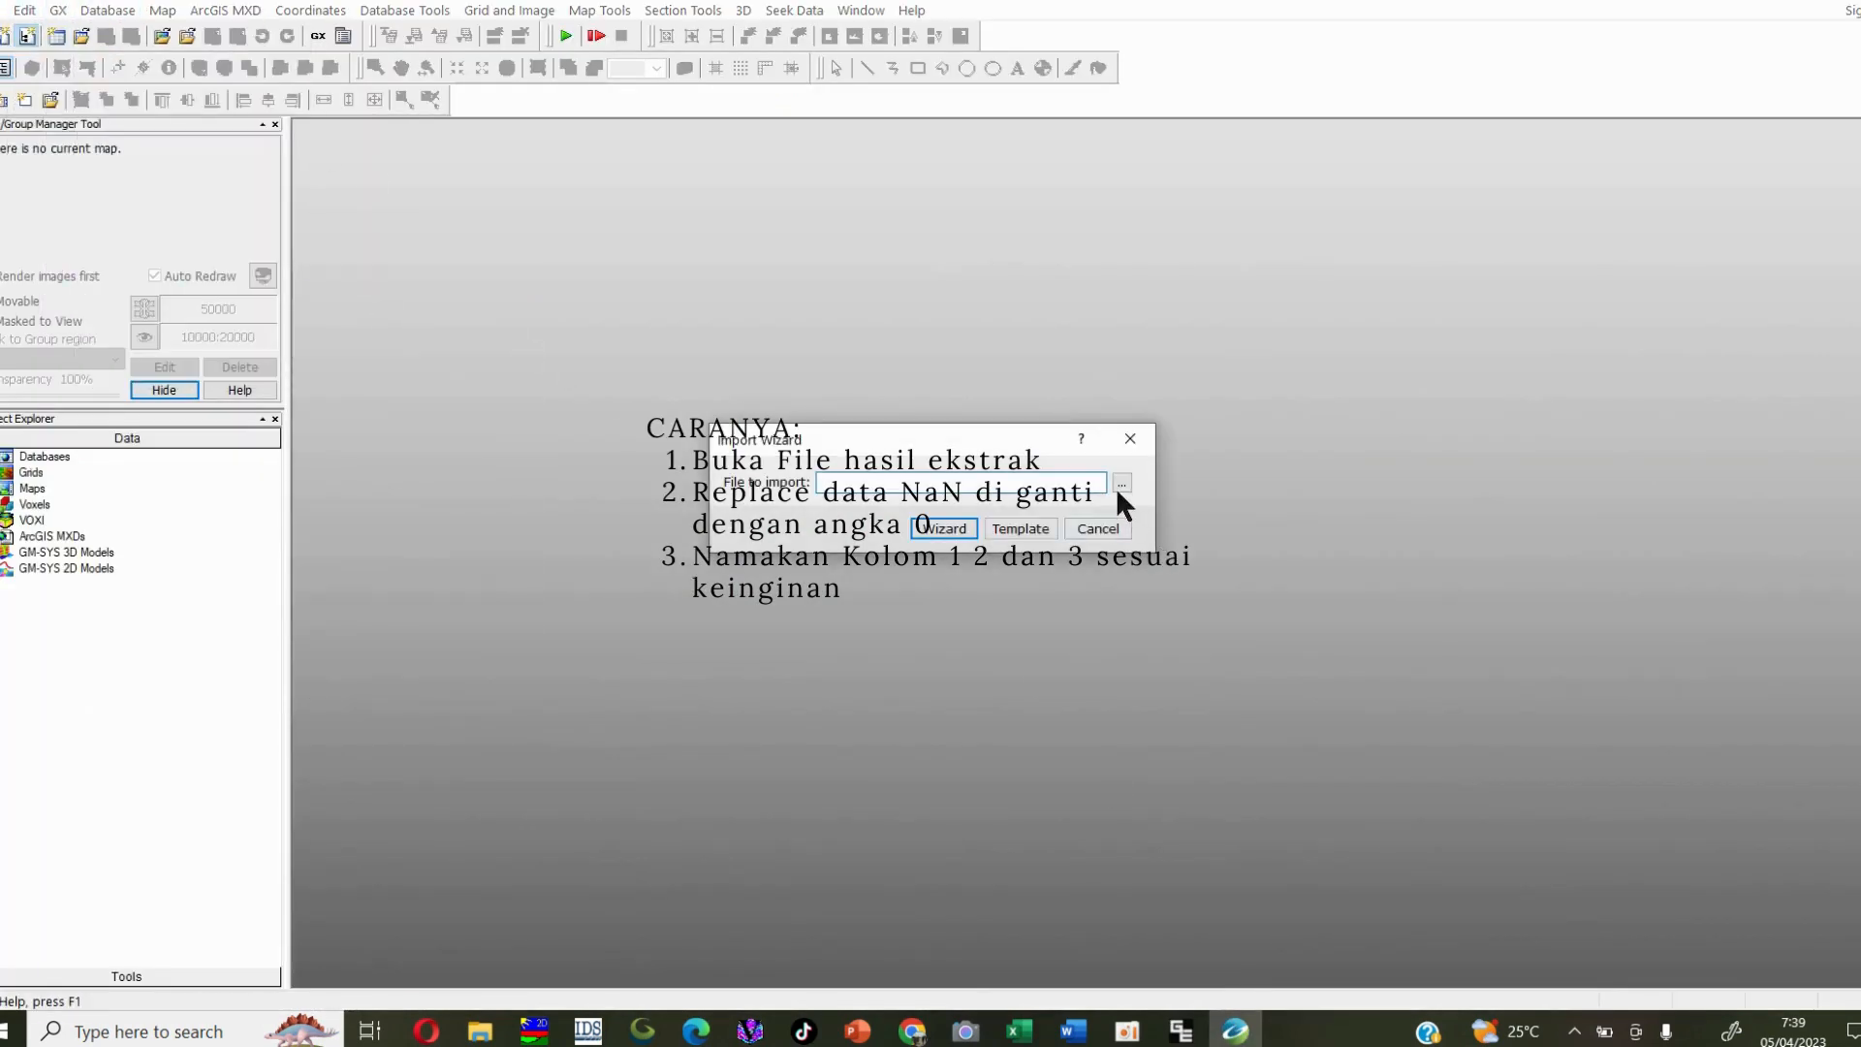
{"action": "left_click", "coordinate": [1121, 483]}
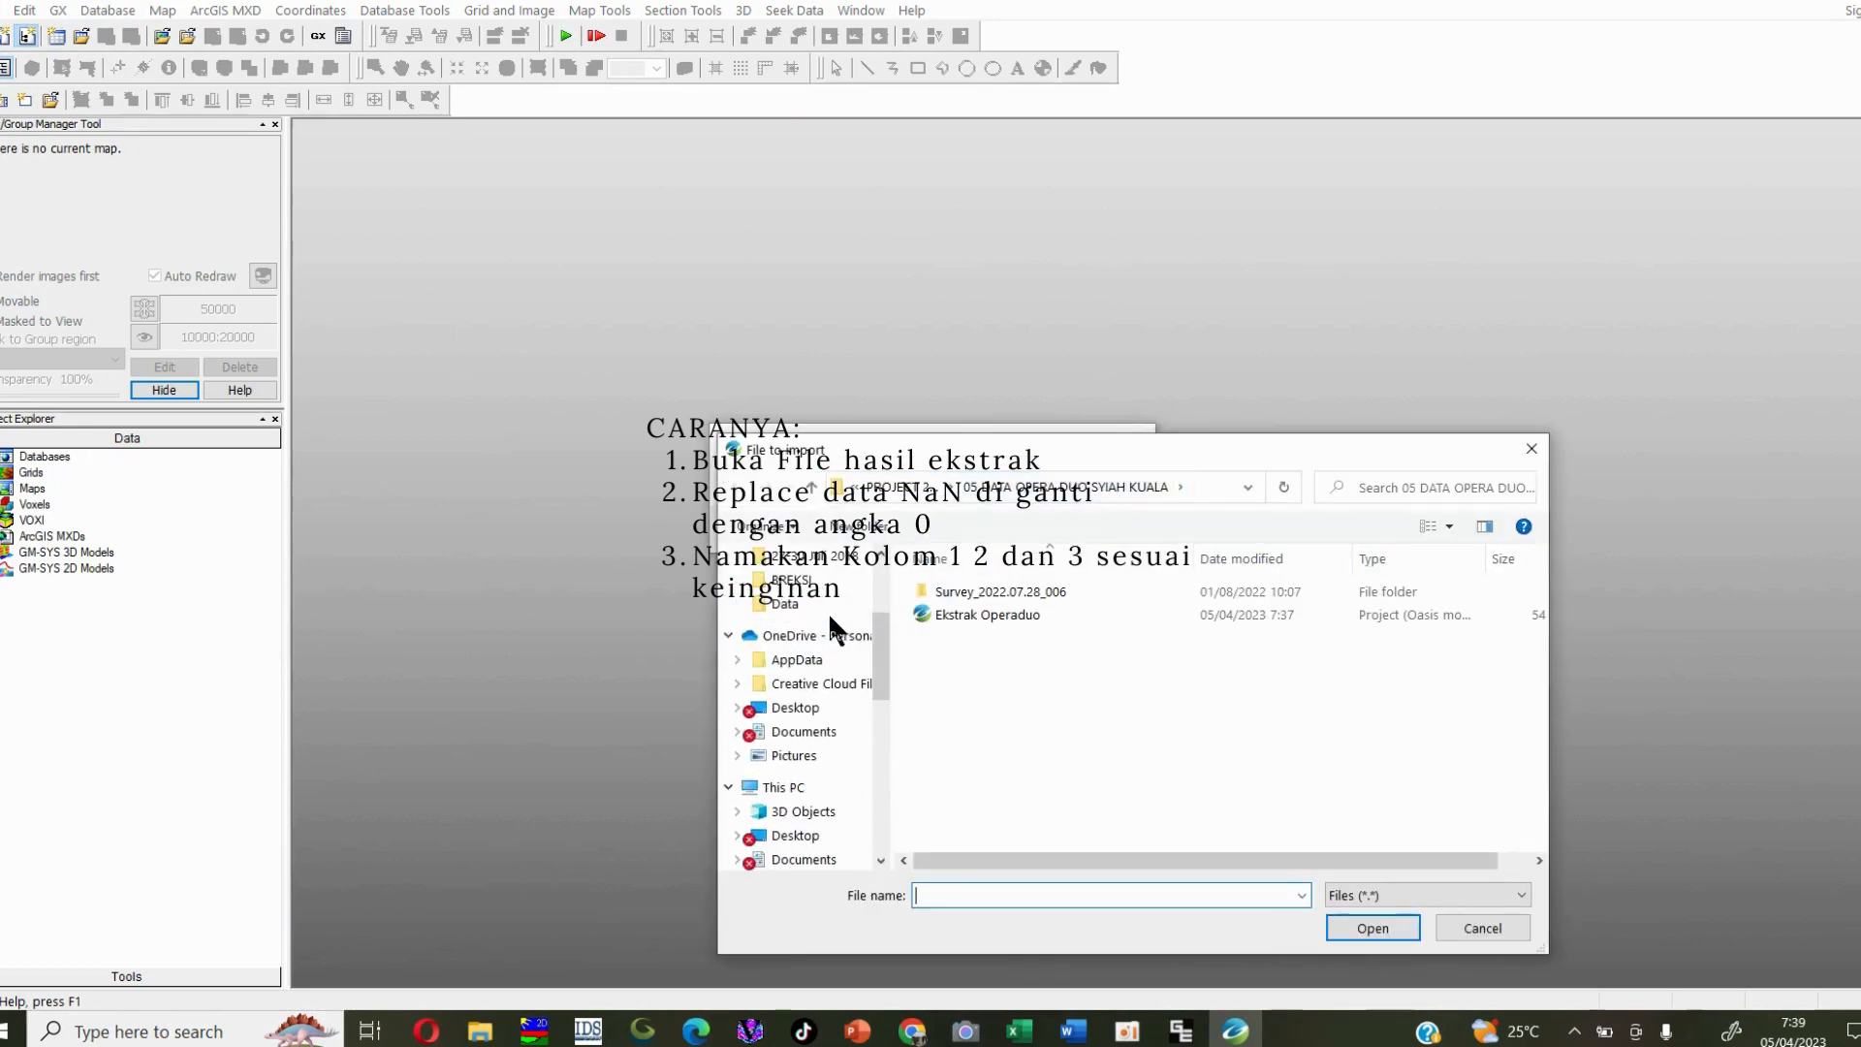
{"action": "left_click", "coordinate": [809, 710]}
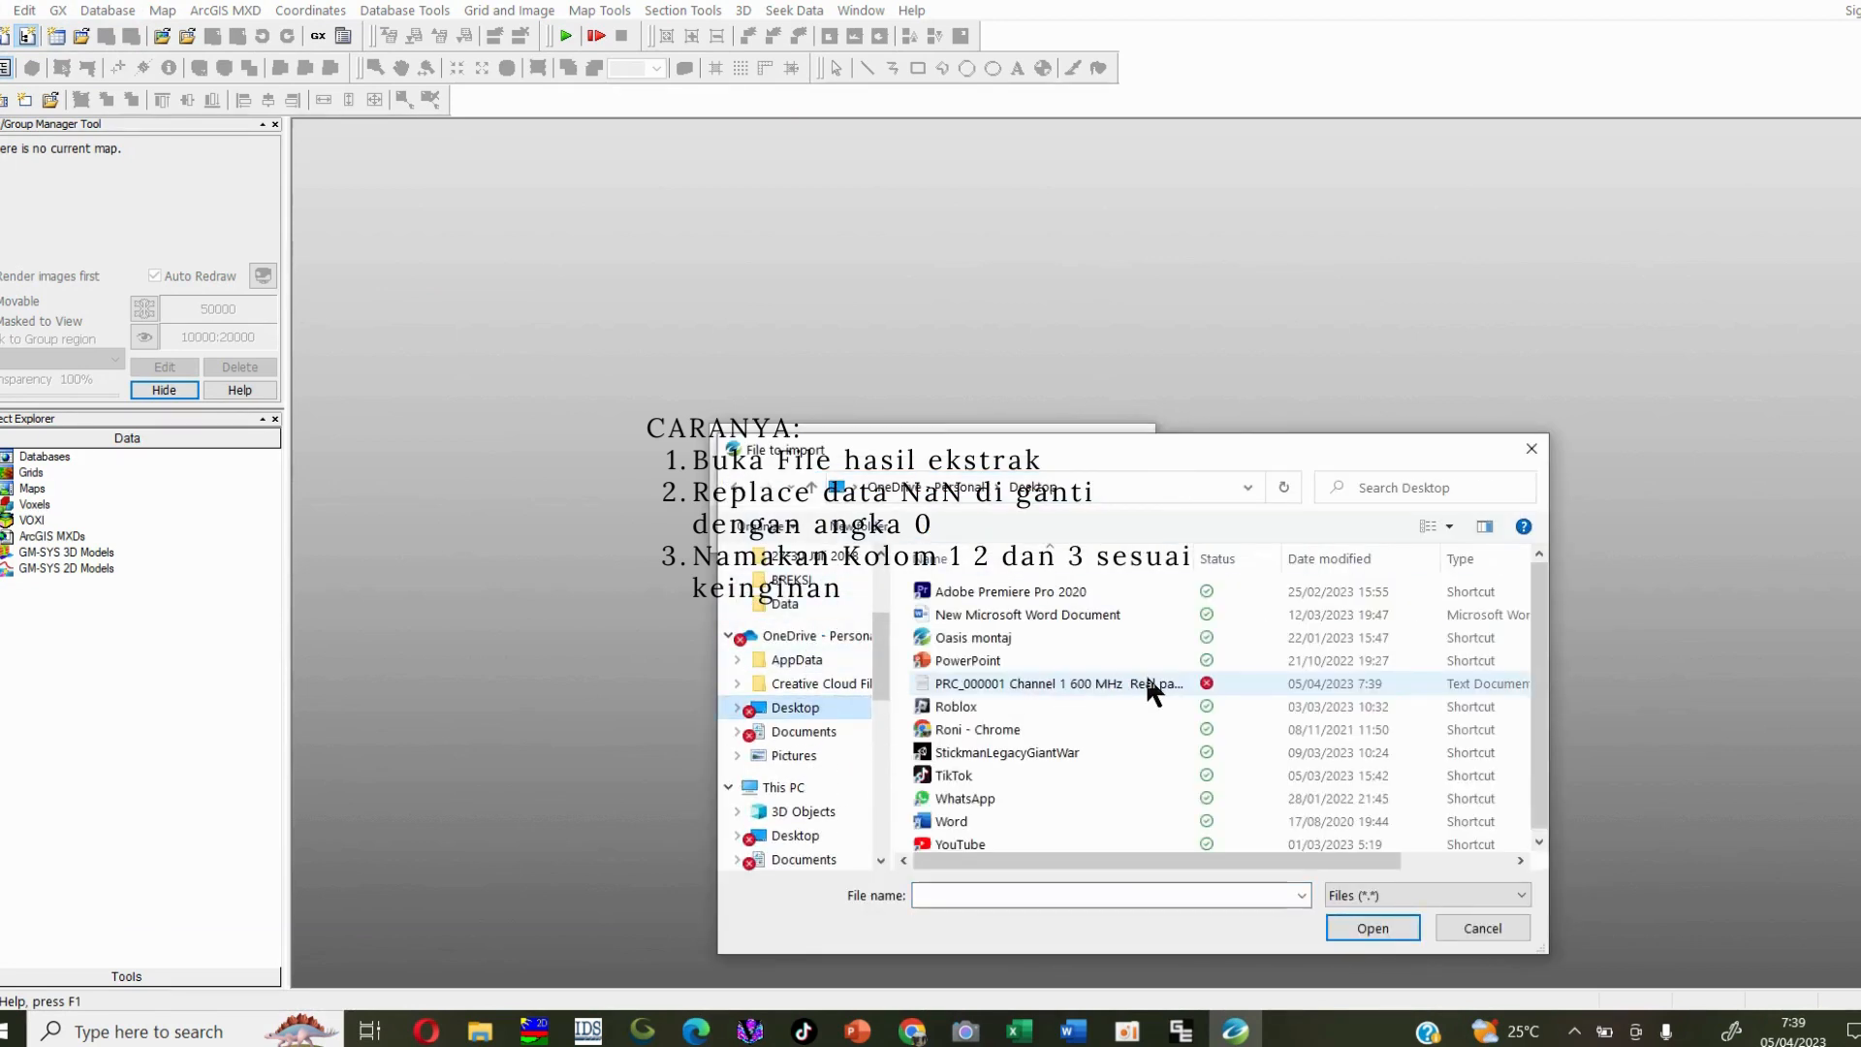
{"action": "left_click", "coordinate": [1132, 683]}
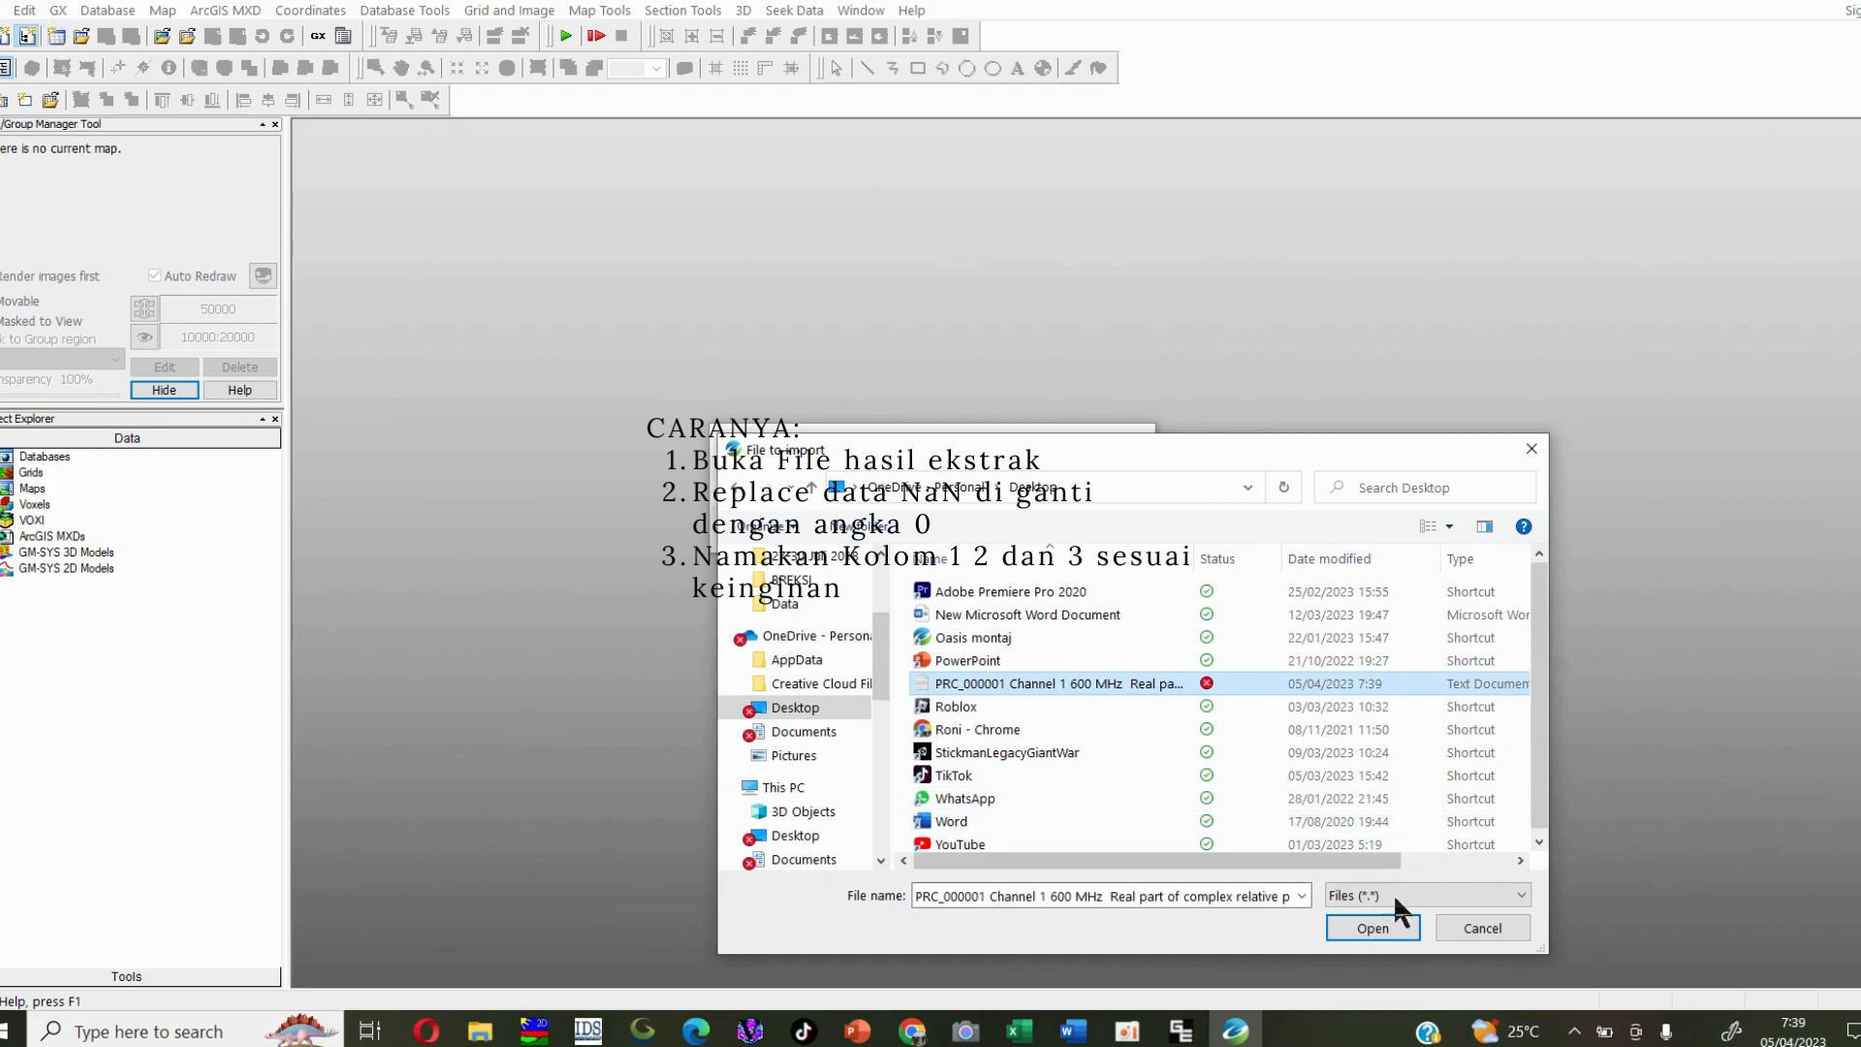
{"action": "left_click", "coordinate": [1374, 925]}
Step: Run the import wizard with the Delimited file type and White Space Delimited columns
{"action": "left_click", "coordinate": [952, 525]}
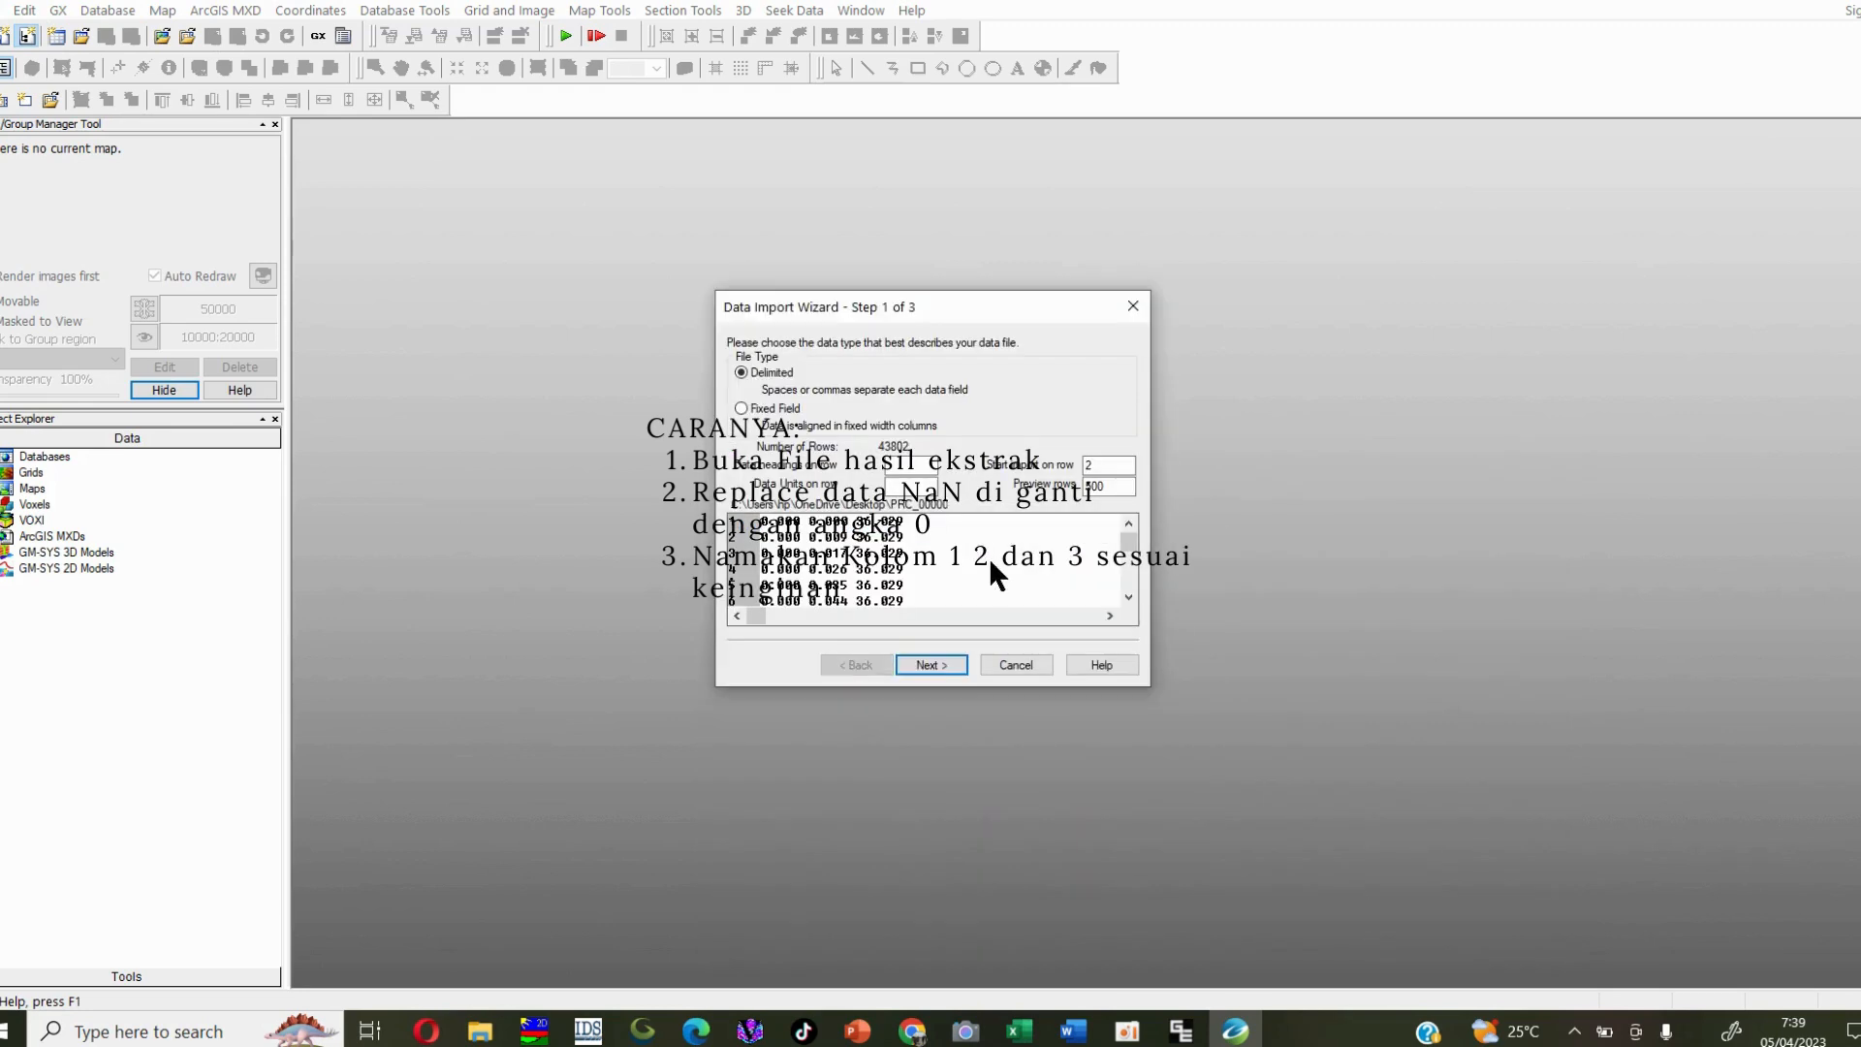
{"action": "left_click", "coordinate": [932, 665]}
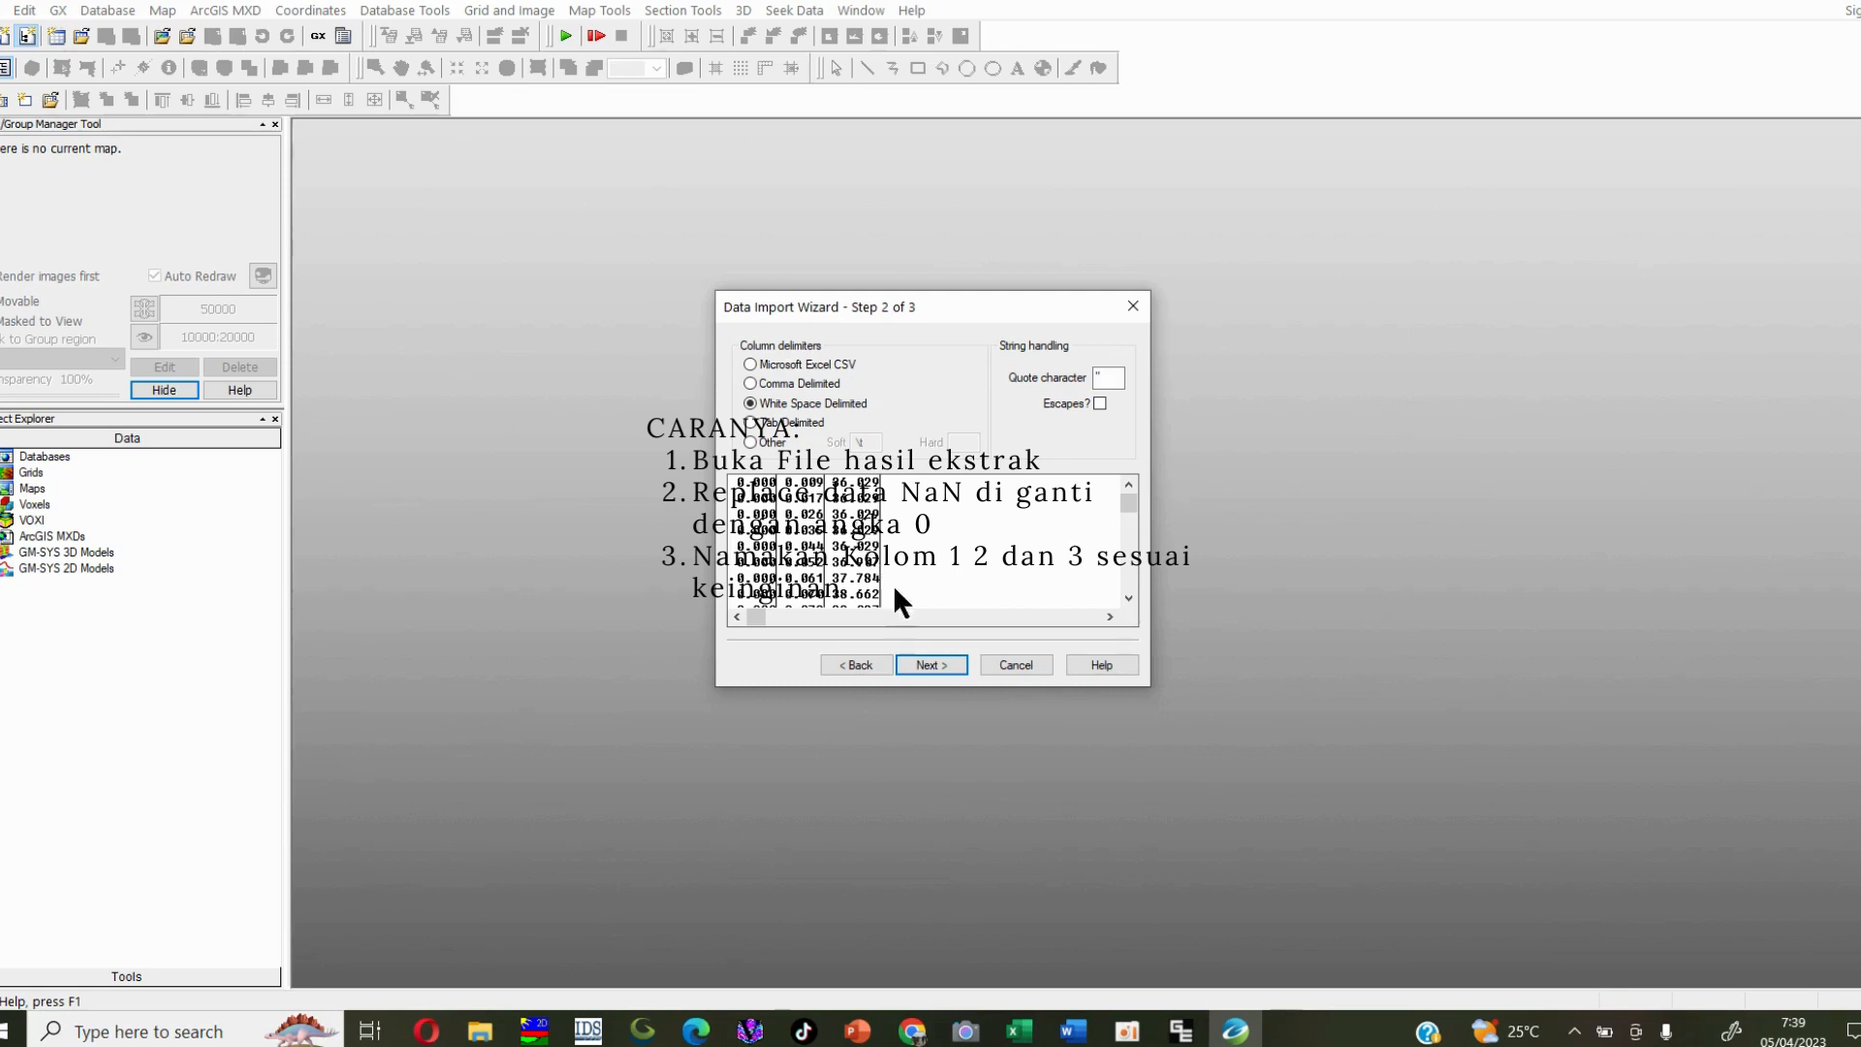
{"action": "left_click", "coordinate": [930, 664]}
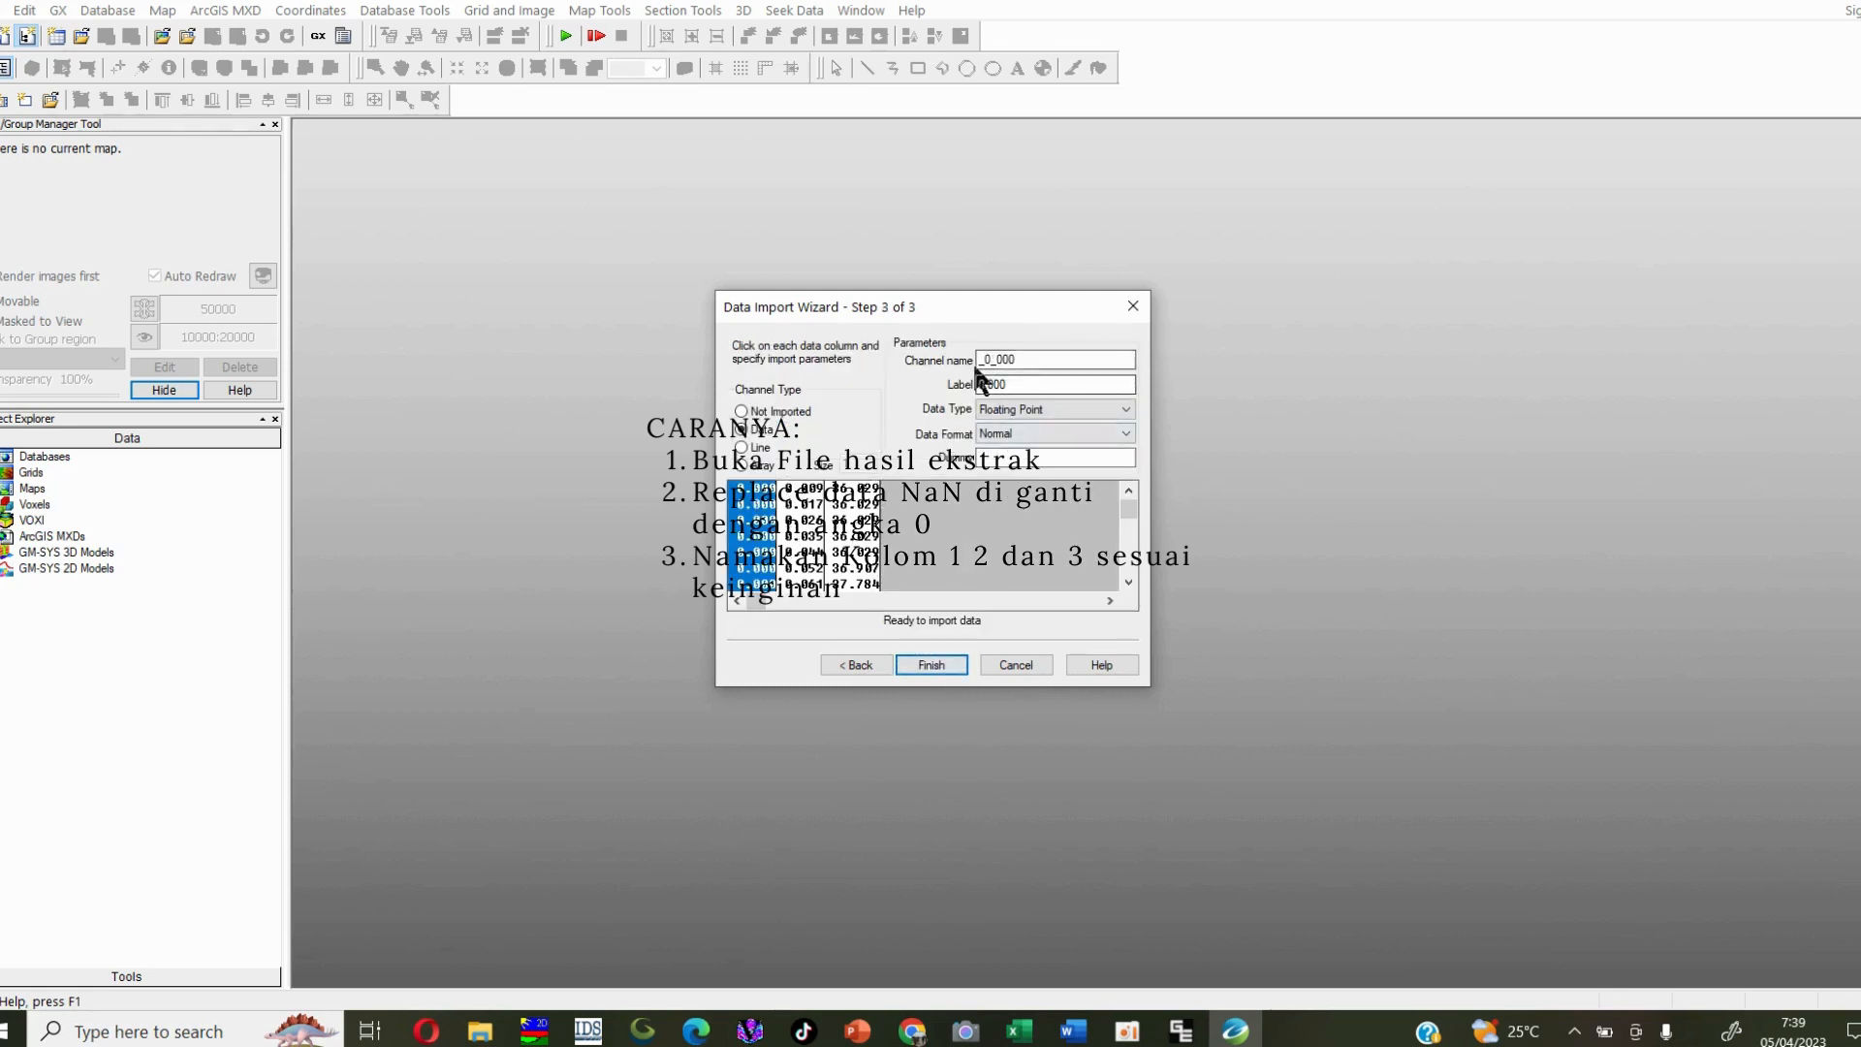
Step: Name the channels of the three imported columns X, Z and D in order, and check each name
{"action": "left_click", "coordinate": [1045, 360]}
{"action": "left_click_drag", "start_coordinate": [1045, 360], "coordinate": [940, 367]}
{"action": "left_click", "coordinate": [814, 540]}
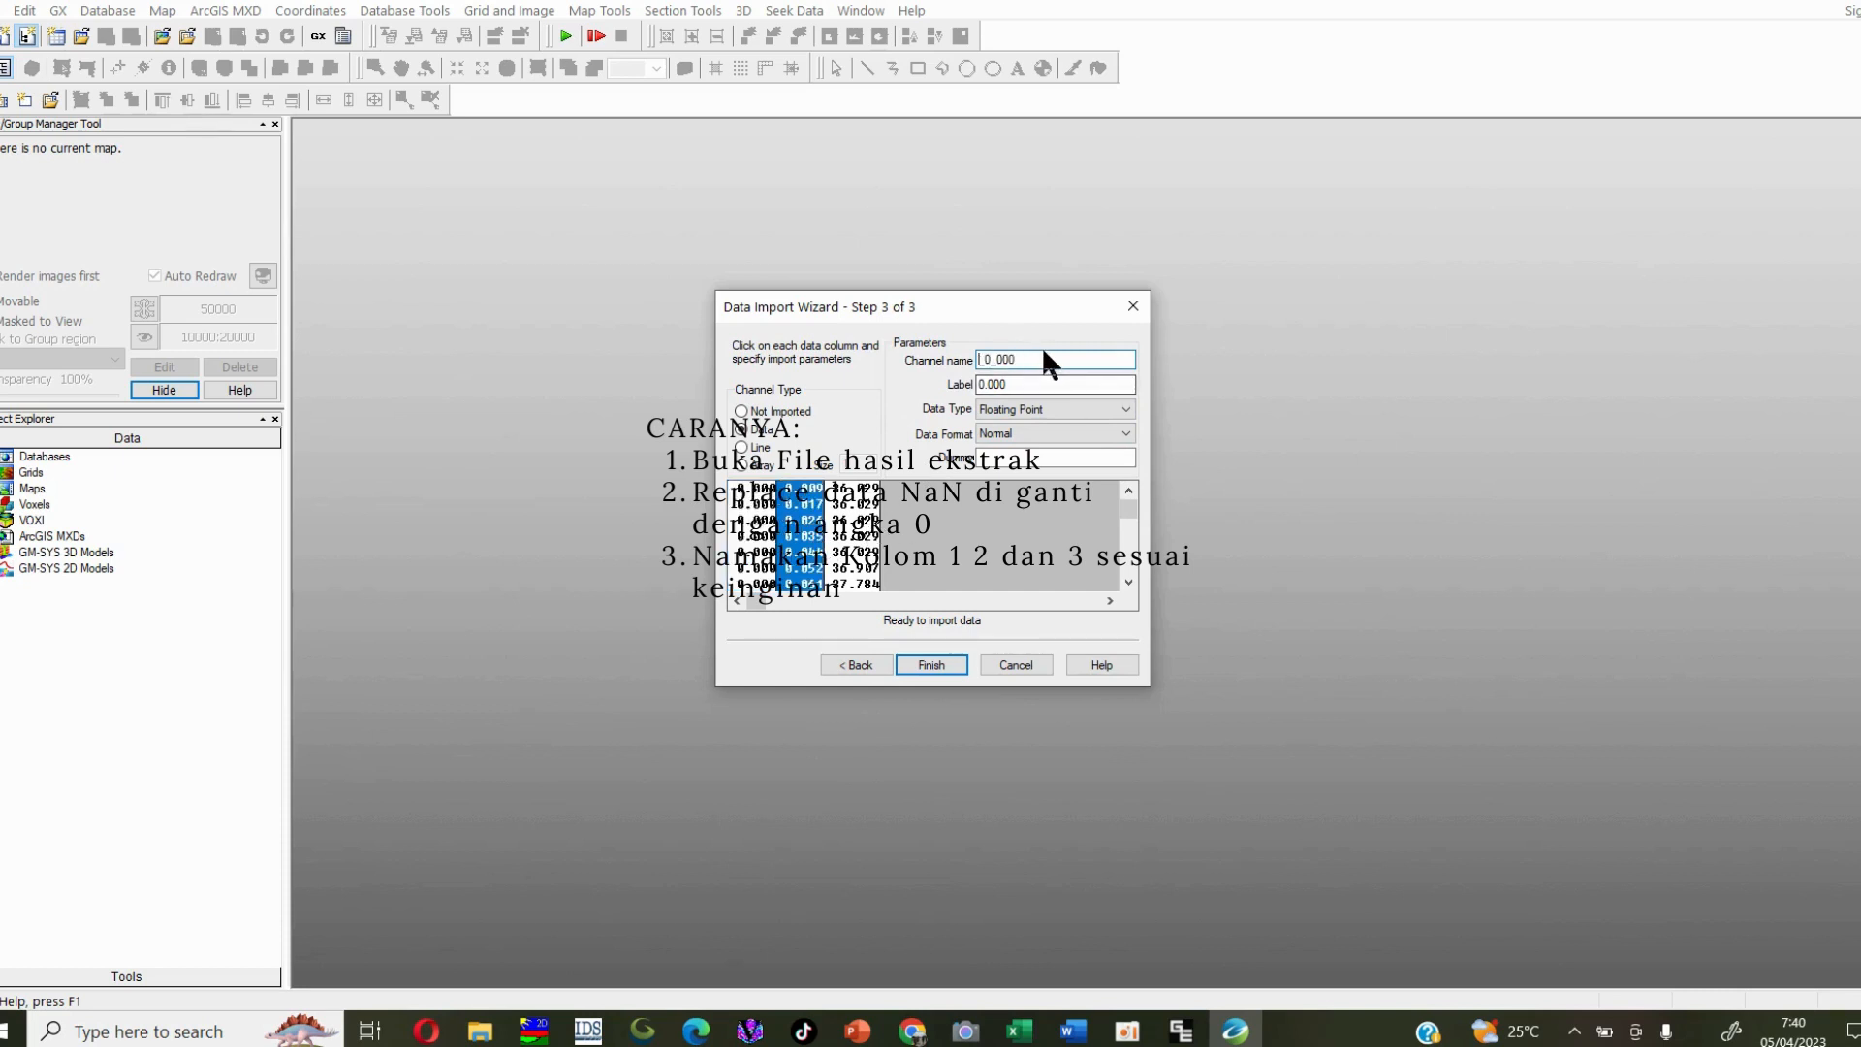
{"action": "left_click_drag", "start_coordinate": [1039, 361], "coordinate": [964, 373]}
{"action": "left_click", "coordinate": [865, 533]}
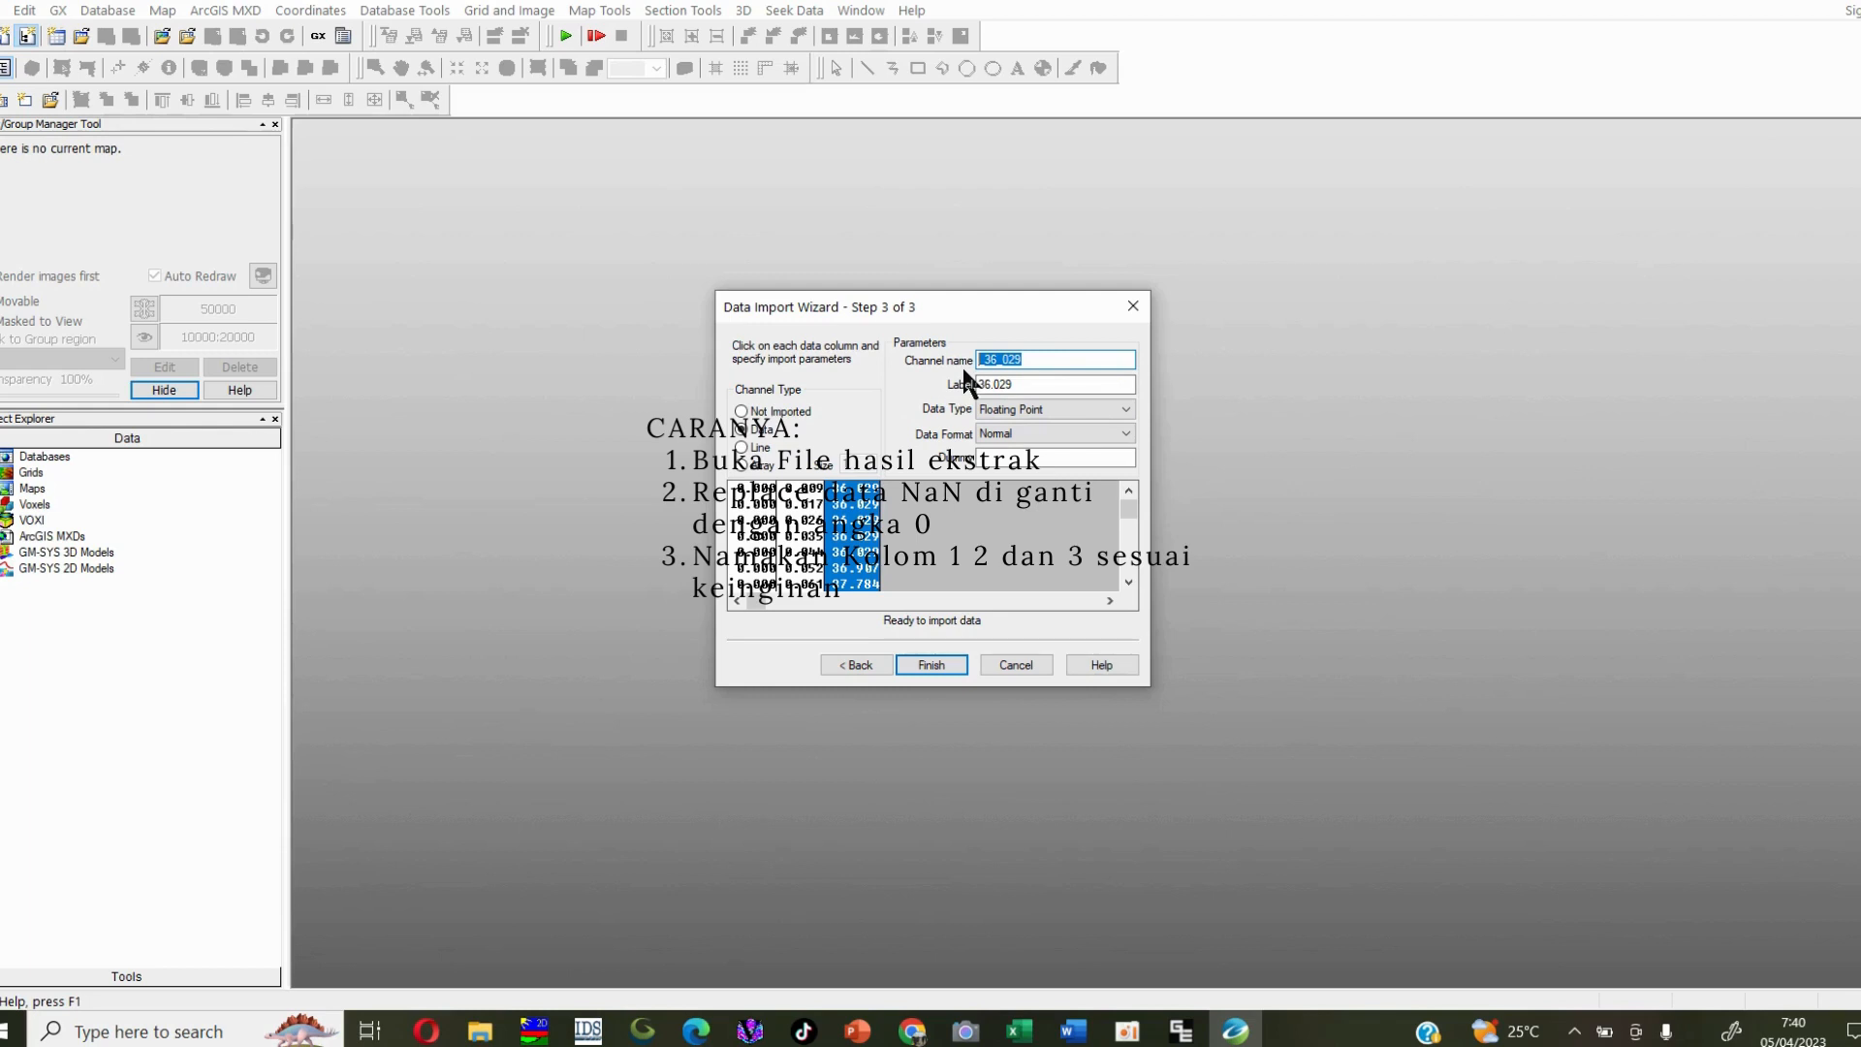
{"action": "type", "text": "D"}
{"action": "left_click", "coordinate": [749, 513]}
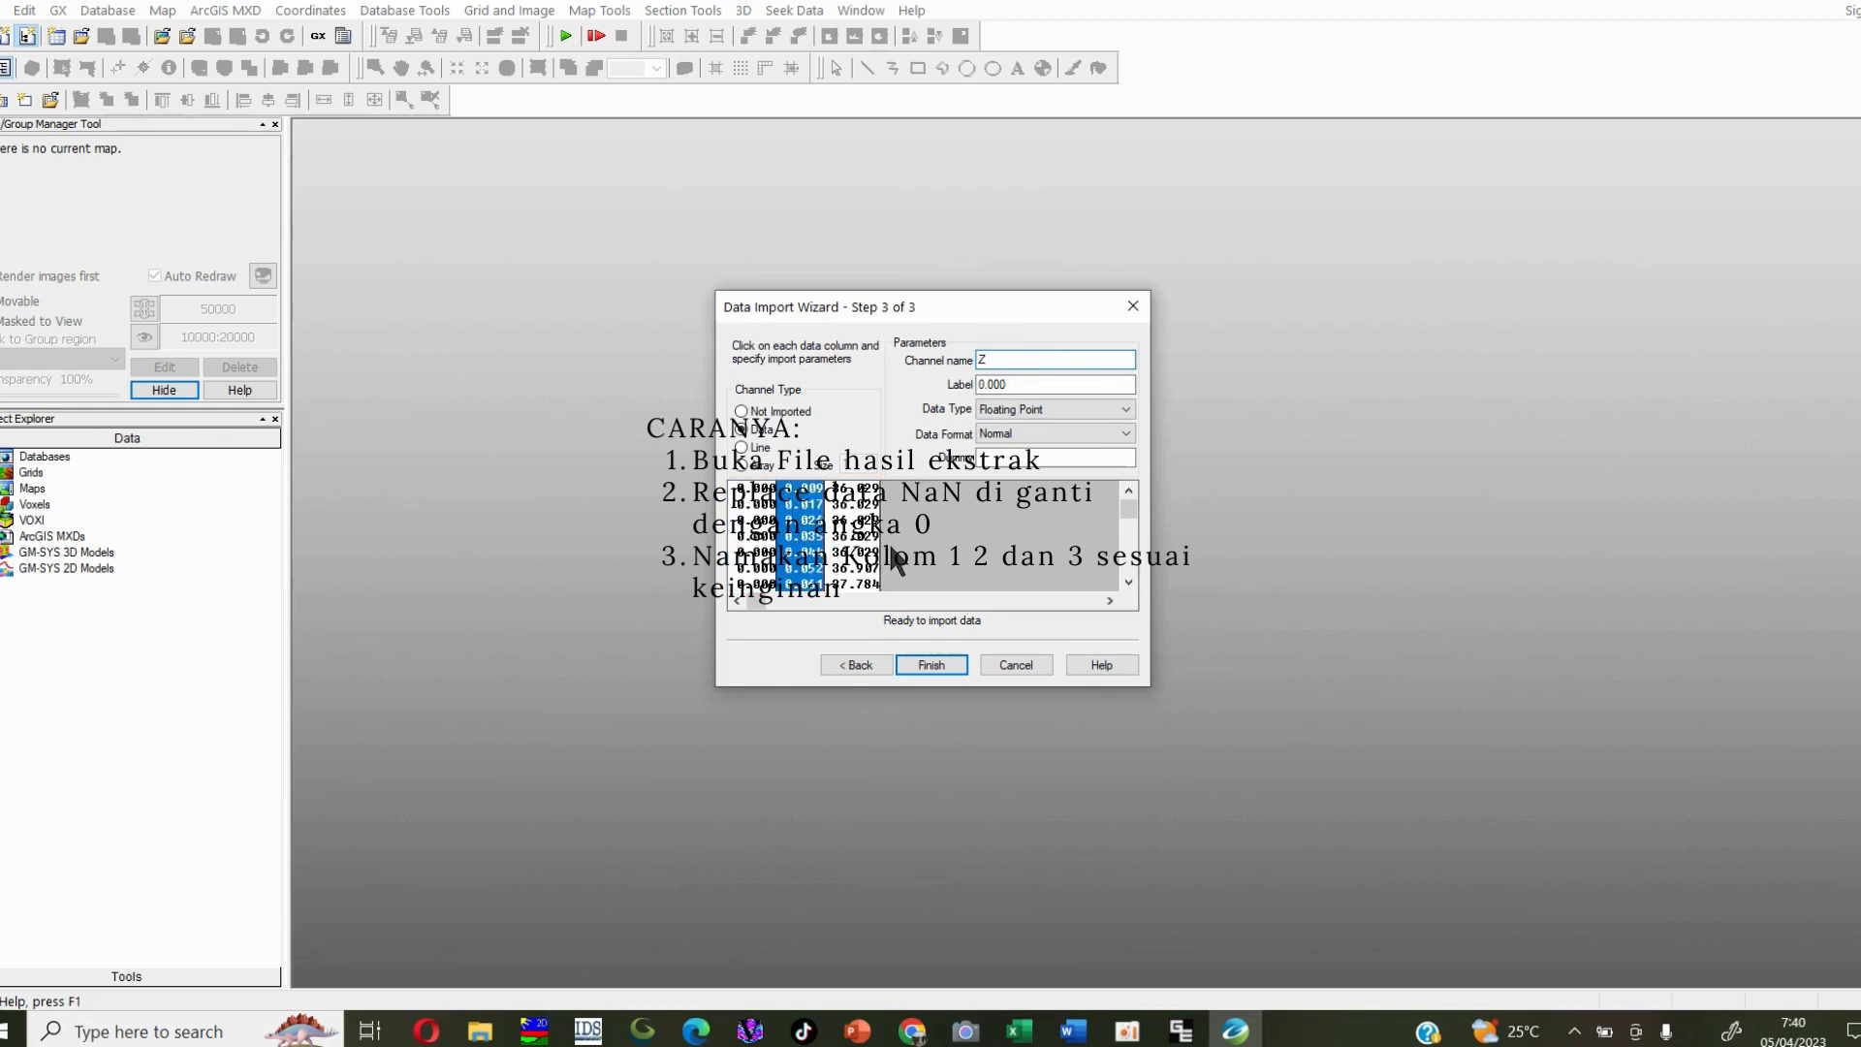
{"action": "left_click", "coordinate": [865, 543]}
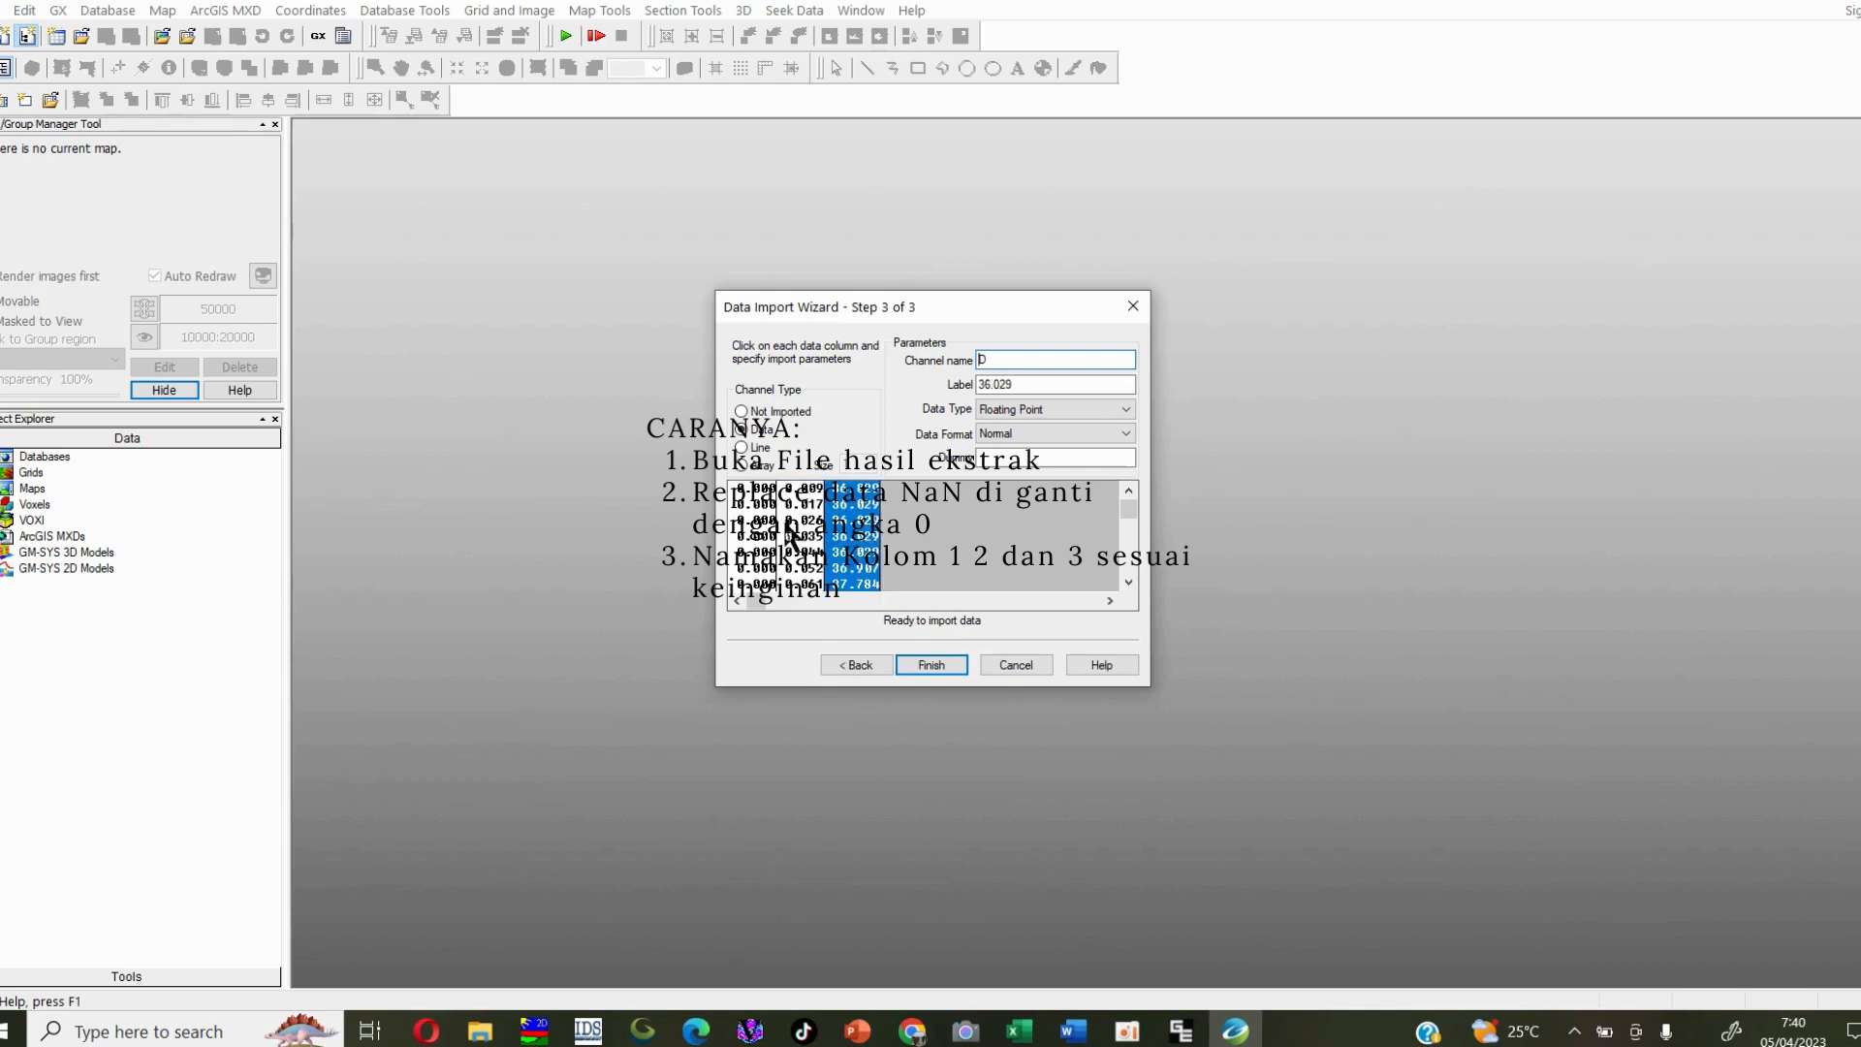
{"action": "left_click", "coordinate": [760, 536]}
{"action": "left_click", "coordinate": [799, 536]}
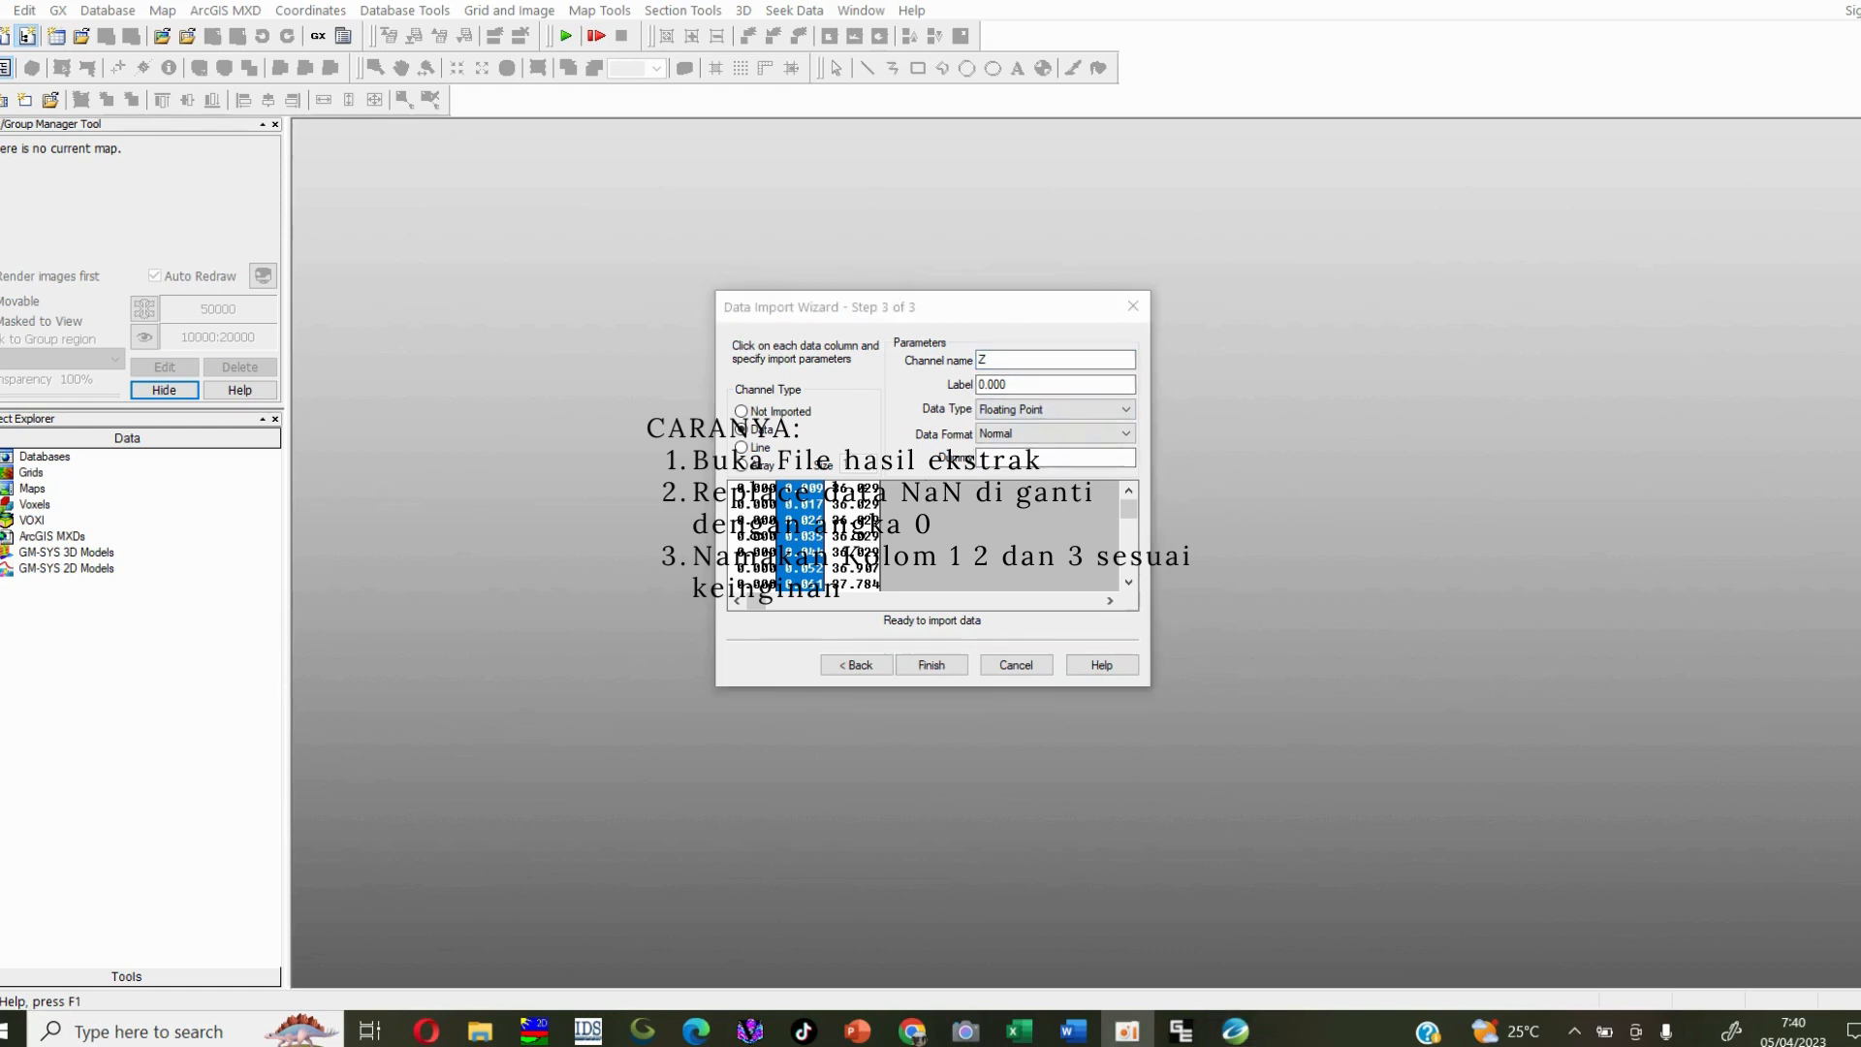
Step: Finish the import by saving the template and creating a new database named OPERA DUO 600MHZ, and maximize its window
{"action": "left_click", "coordinate": [957, 665]}
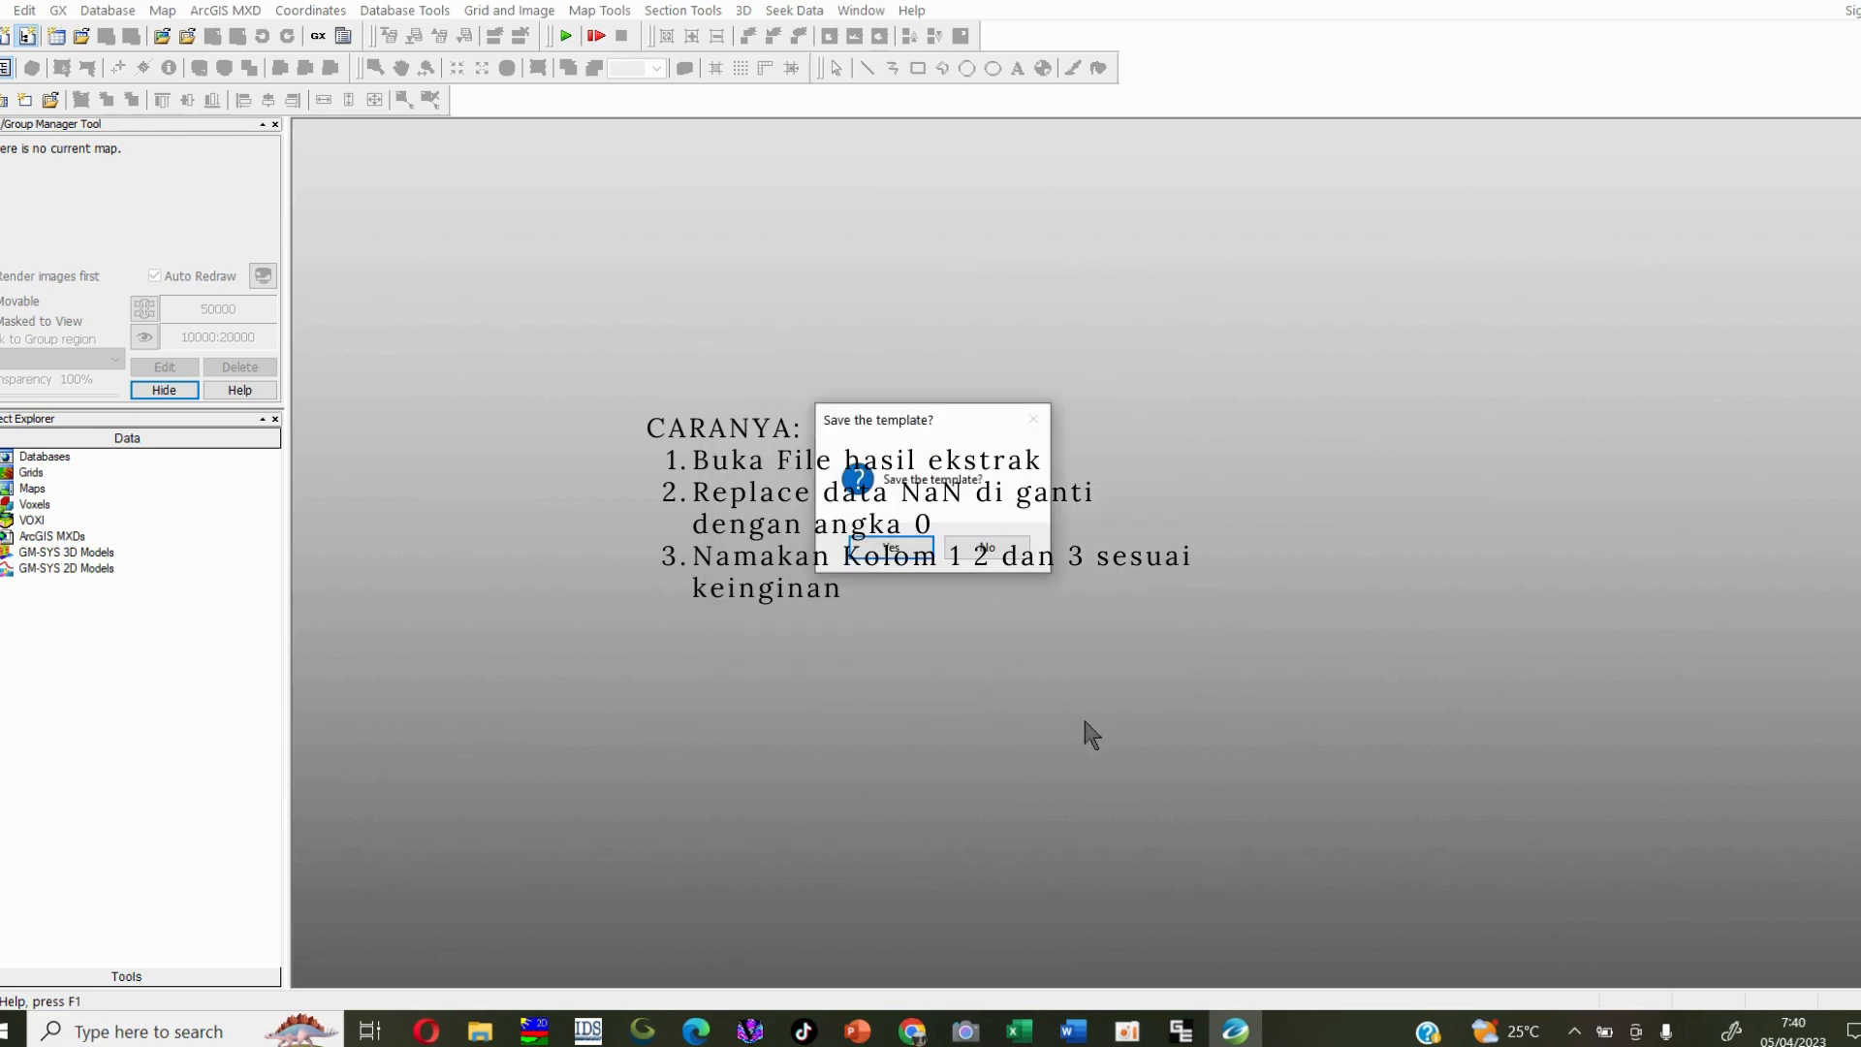
{"action": "left_click", "coordinate": [911, 552]}
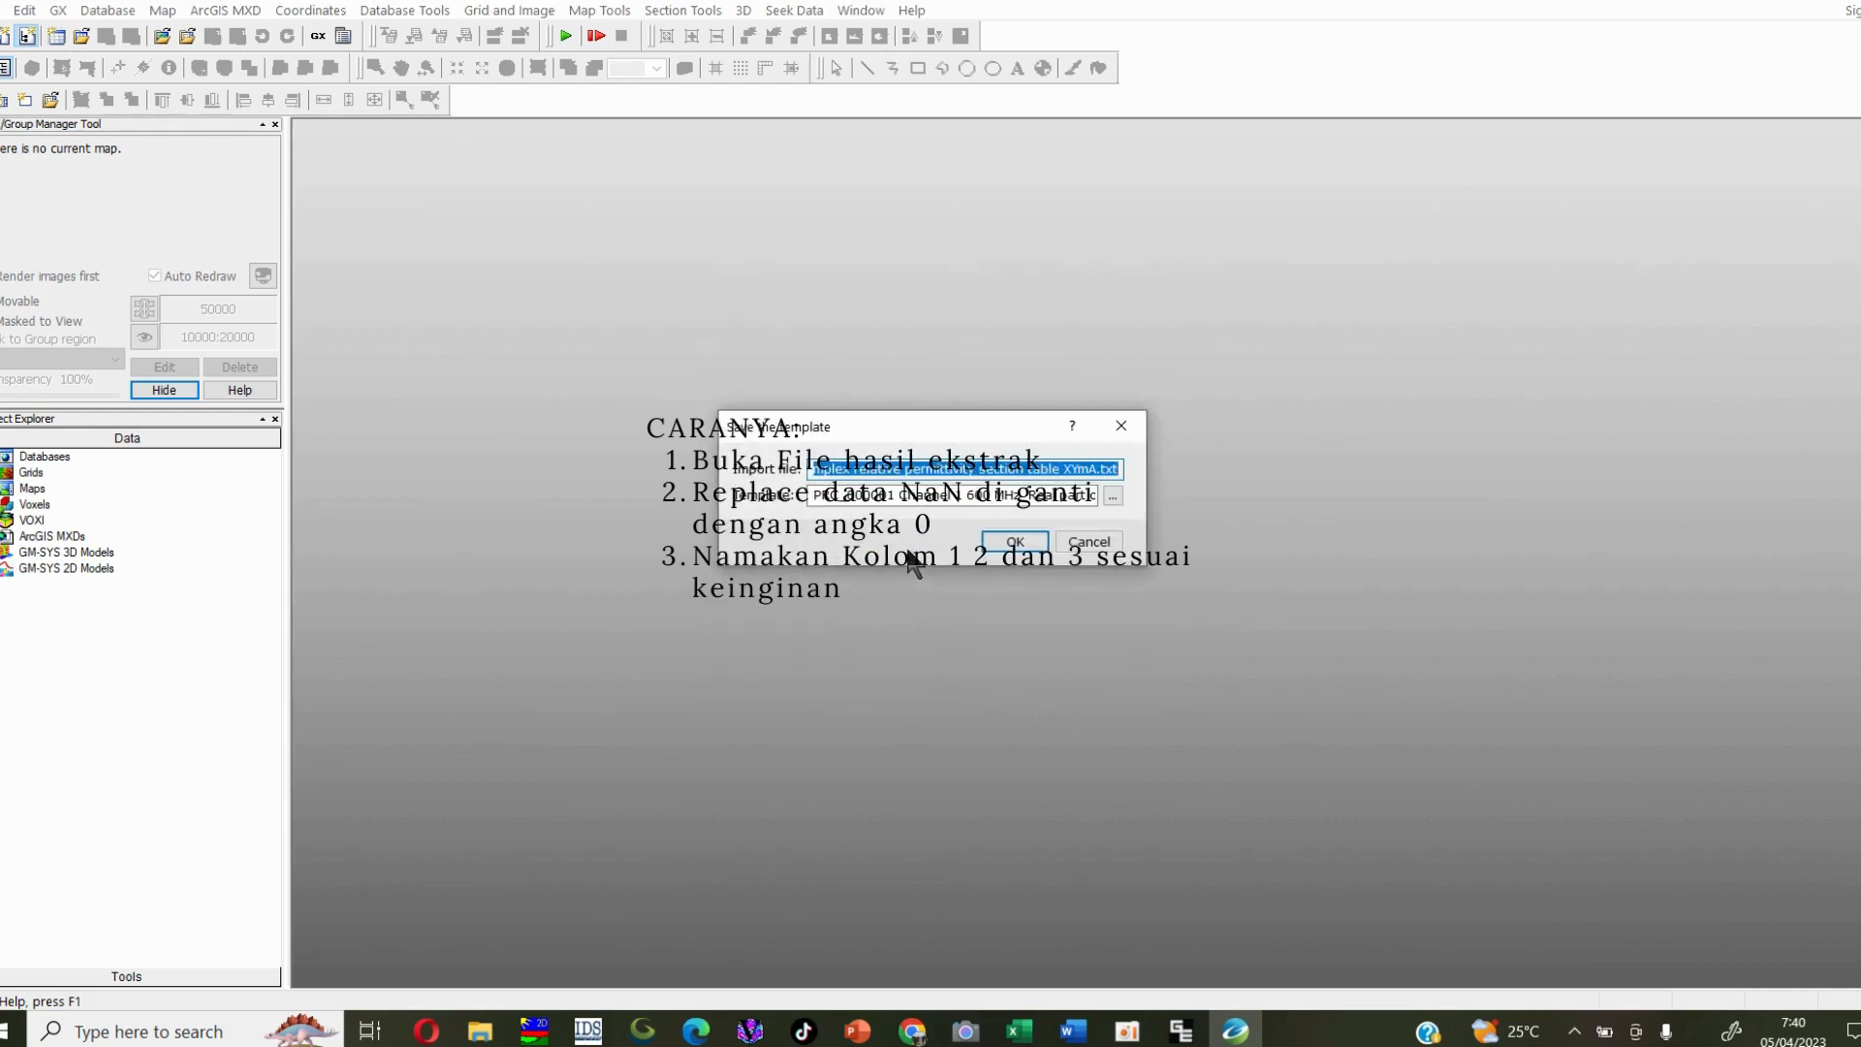
{"action": "left_click", "coordinate": [1015, 541]}
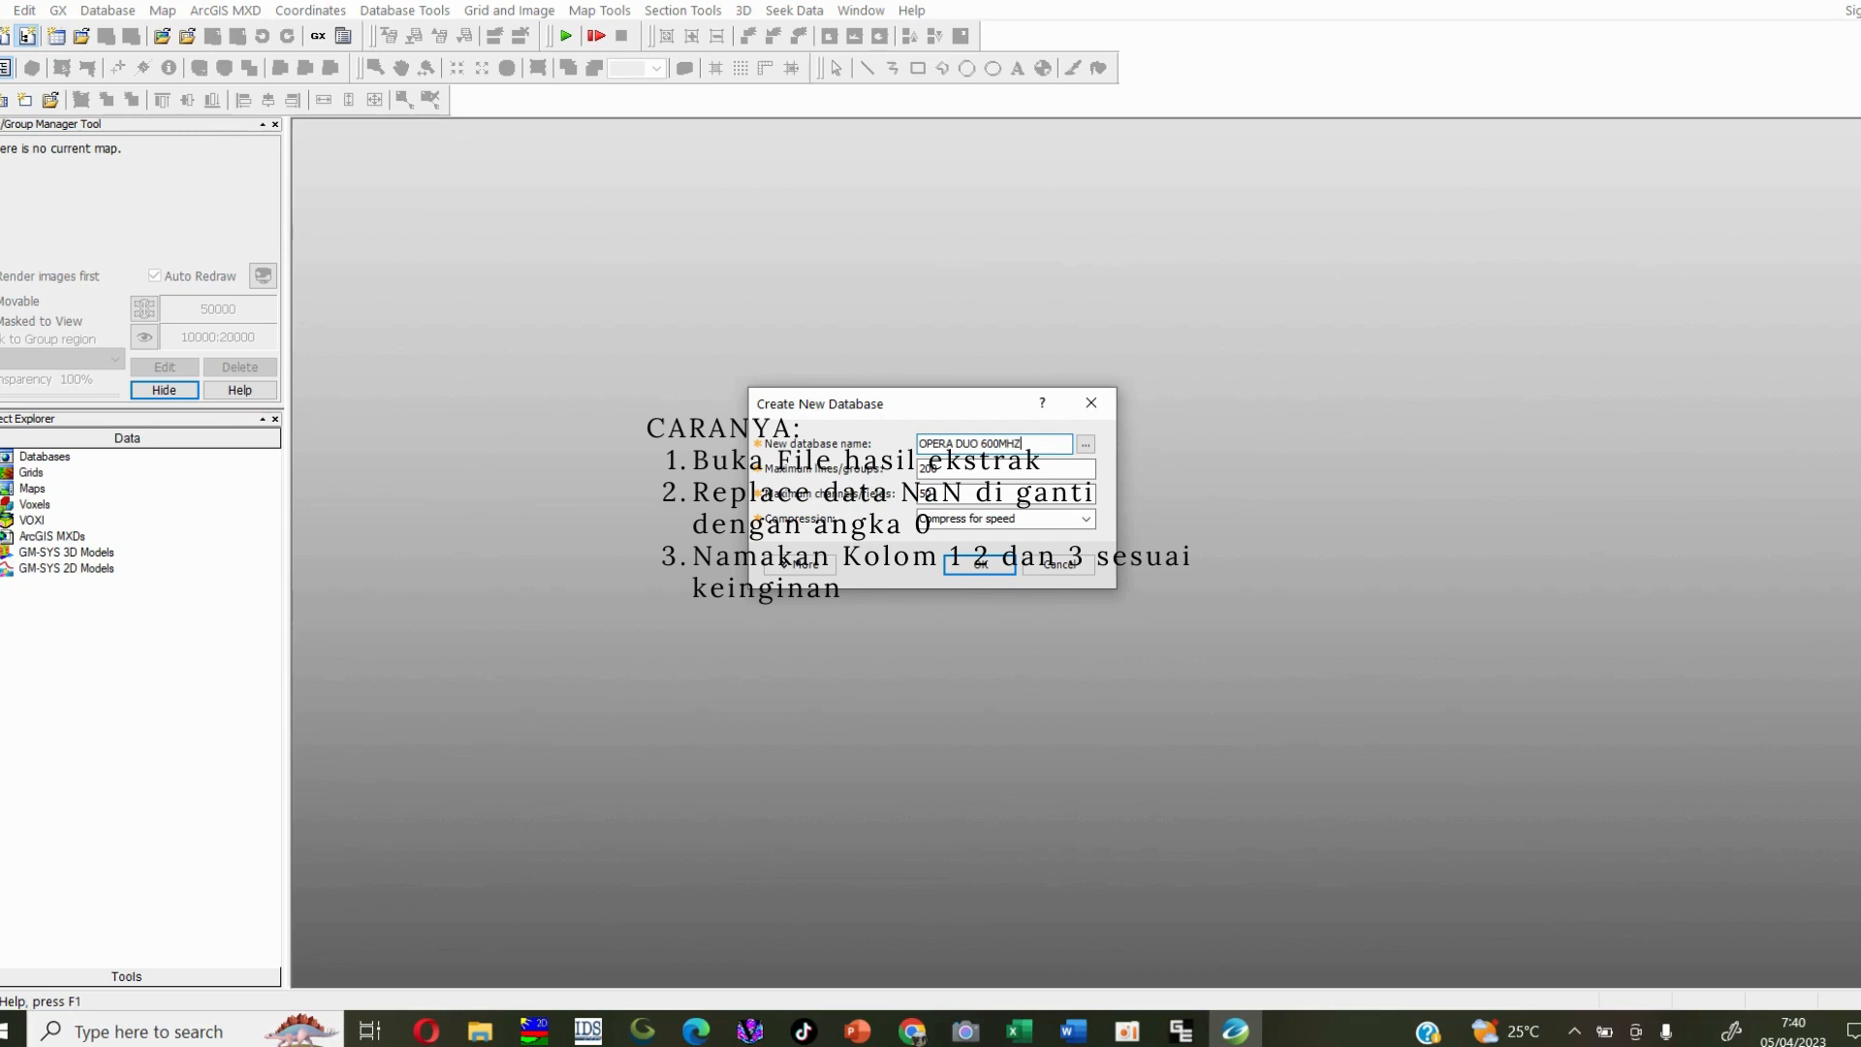
{"action": "key", "text": "Return"}
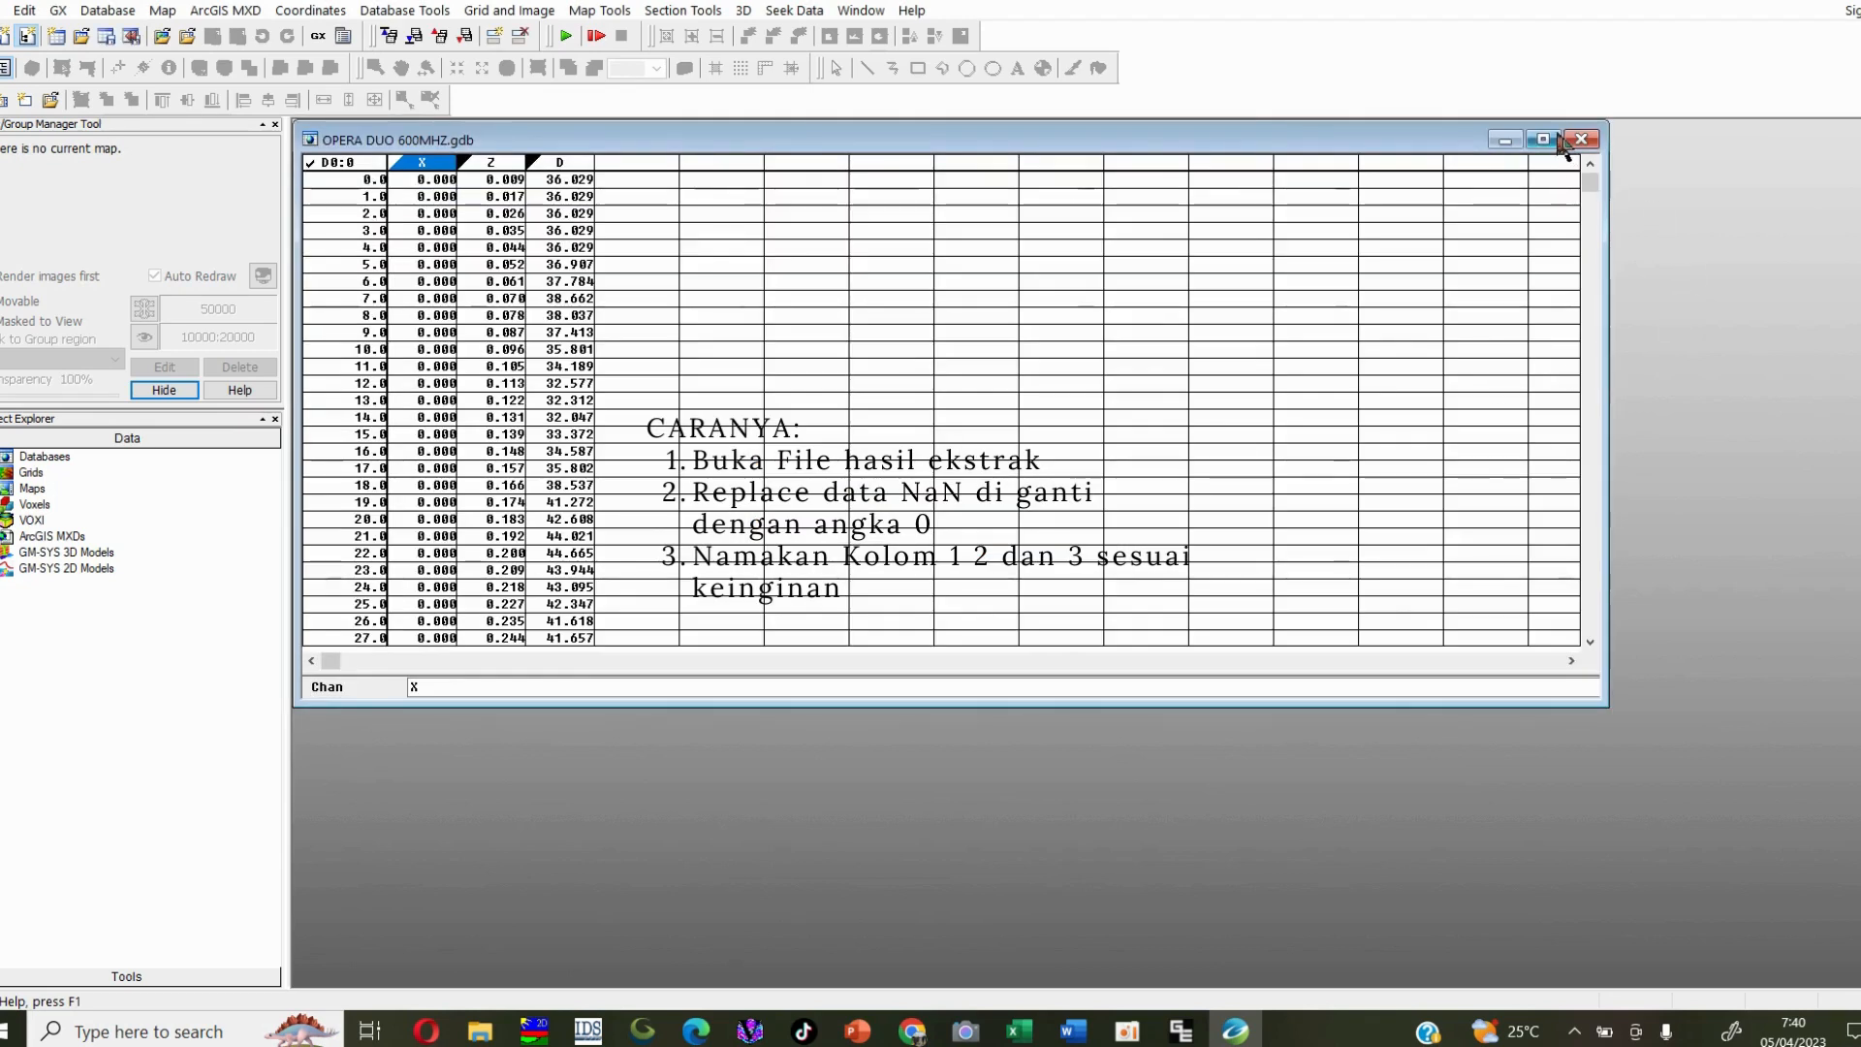
{"action": "left_click", "coordinate": [1551, 141]}
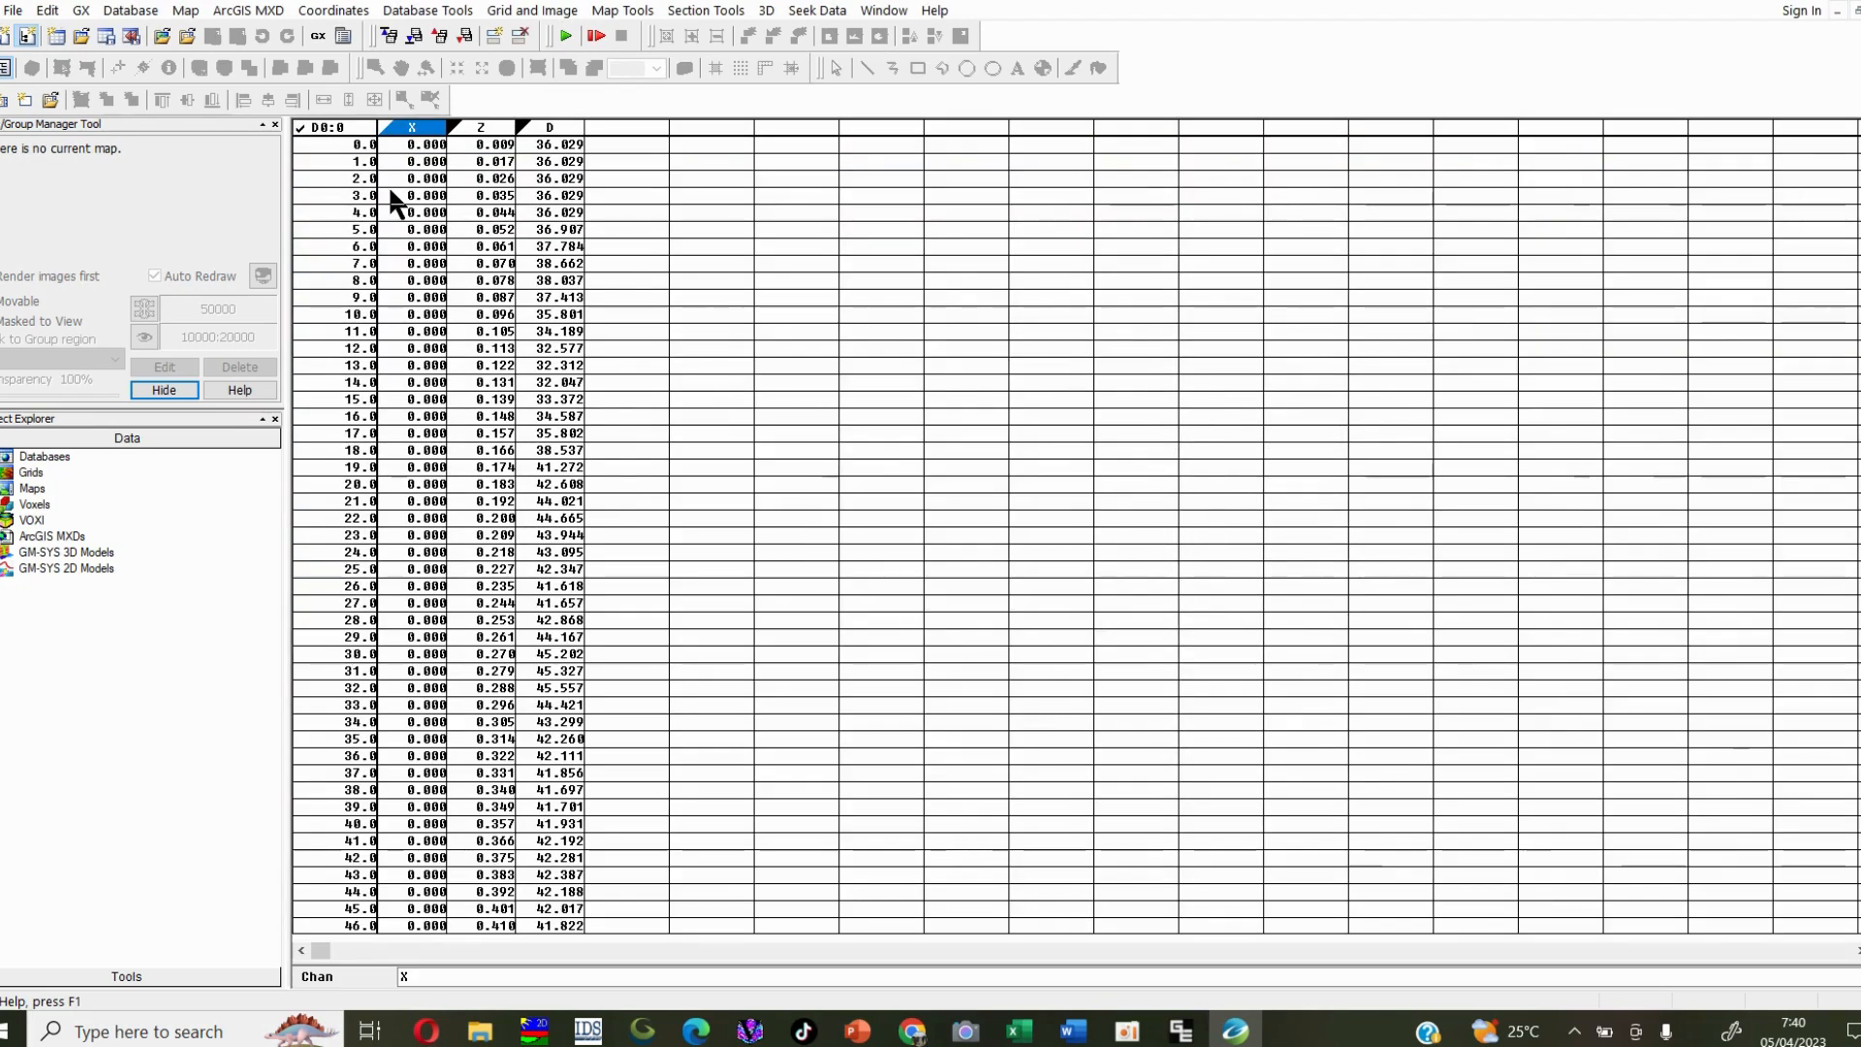
{"action": "left_click", "coordinate": [494, 128]}
{"action": "left_click", "coordinate": [570, 131]}
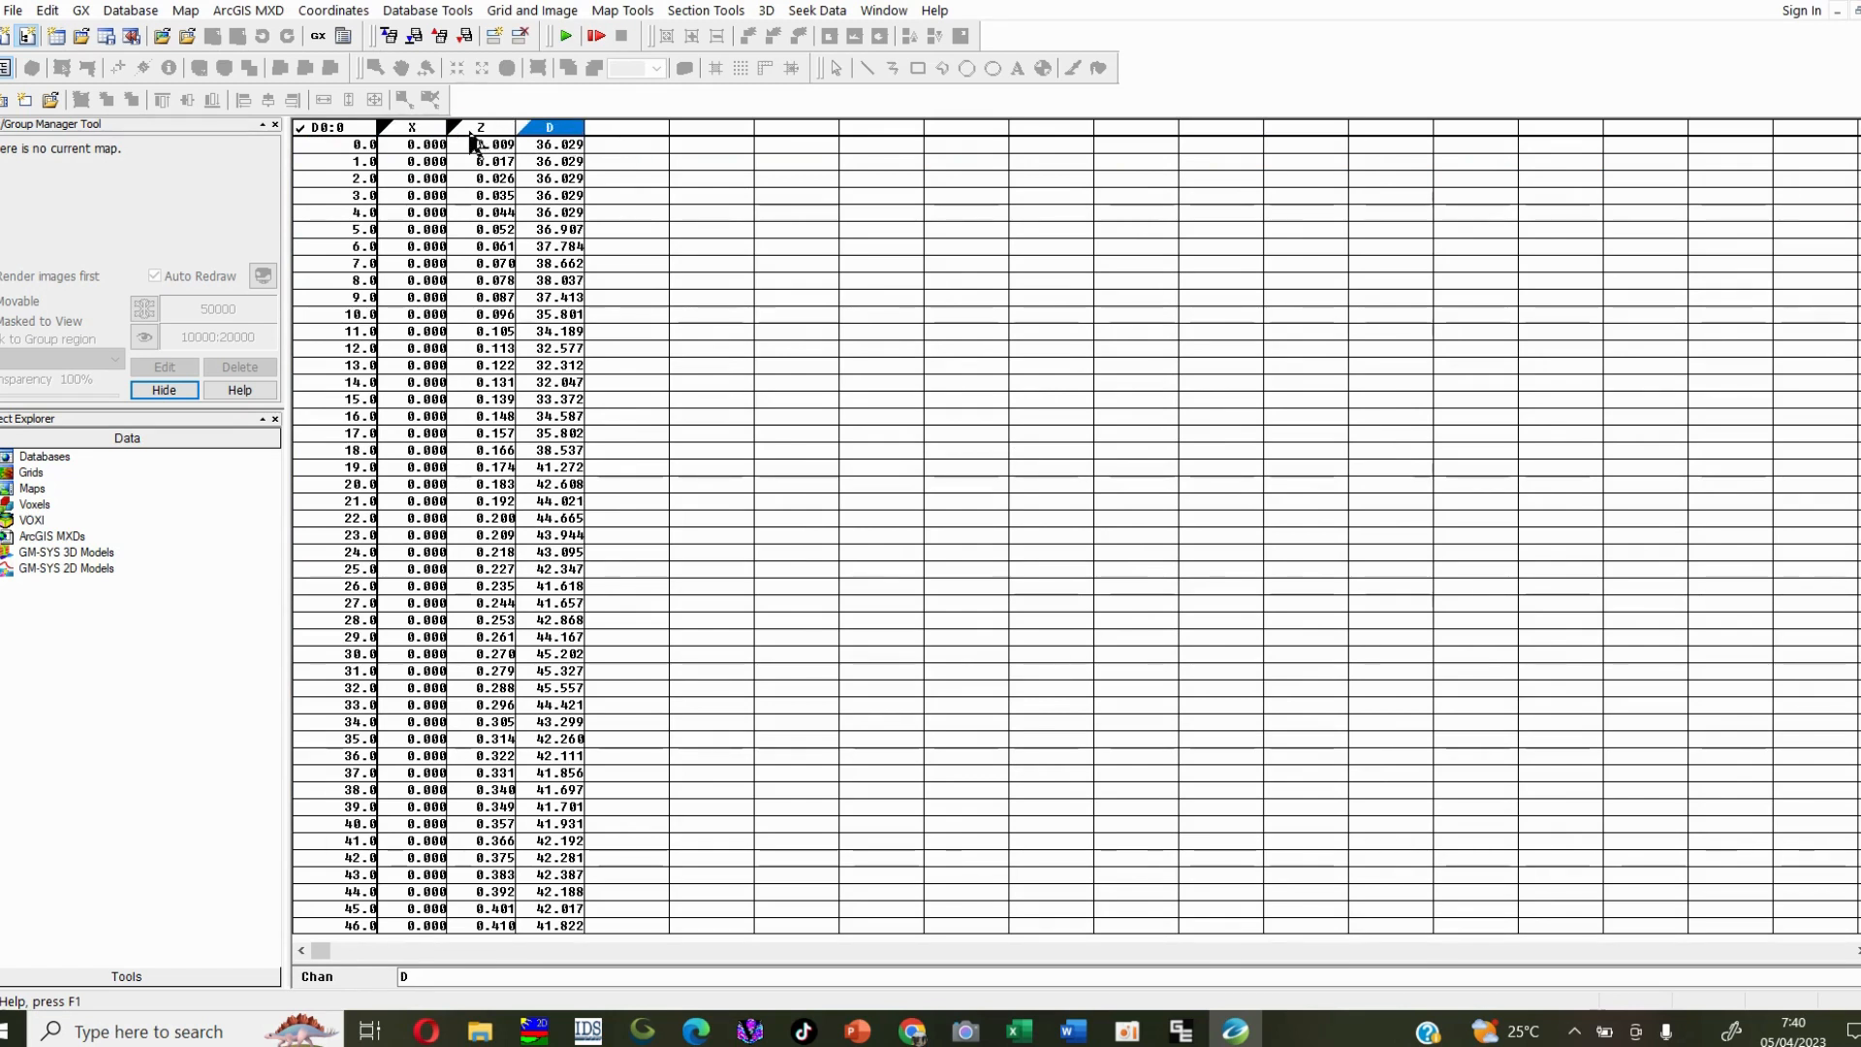
{"action": "left_click", "coordinate": [493, 161]}
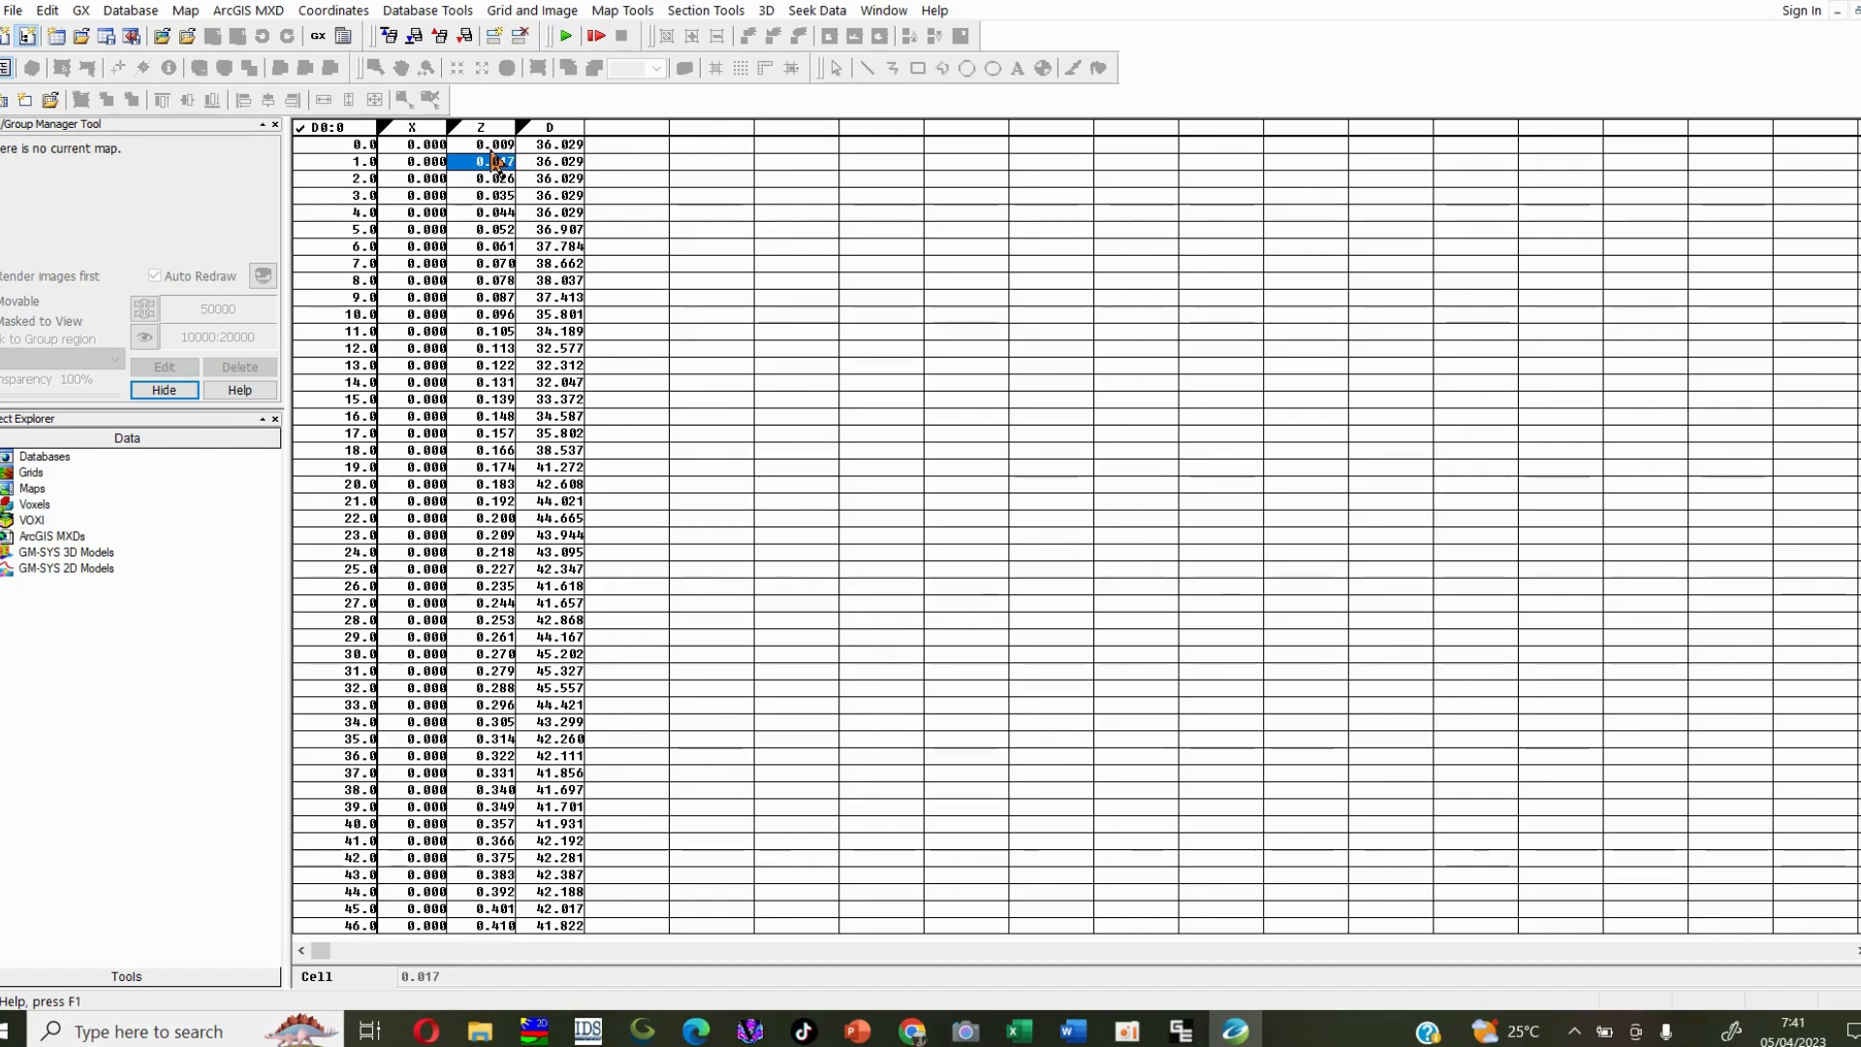
{"action": "left_click", "coordinate": [501, 366]}
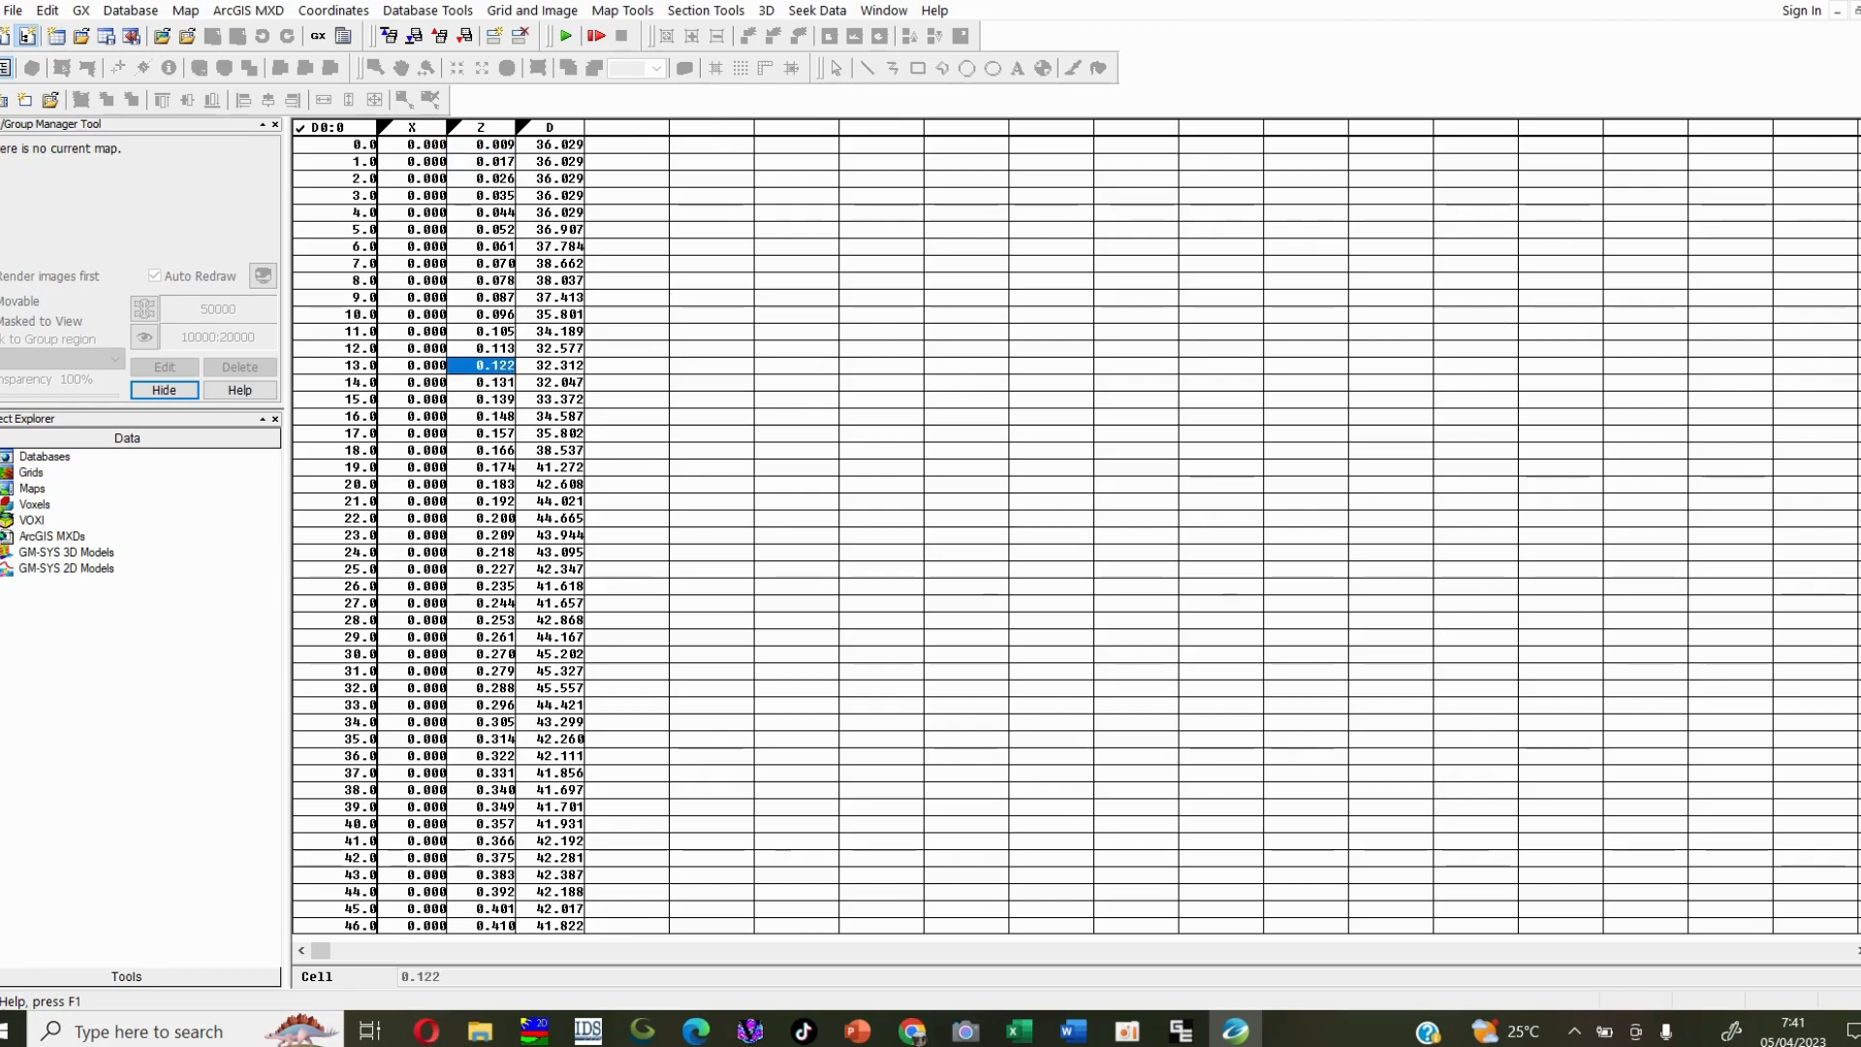
{"action": "mouse_move", "coordinate": [1859, 150]}
{"action": "left_mouse_down"}
{"action": "mouse_move", "coordinate": [1860, 428]}
{"action": "mouse_move", "coordinate": [1860, 145]}
{"action": "left_mouse_up"}
{"action": "left_click", "coordinate": [495, 146]}
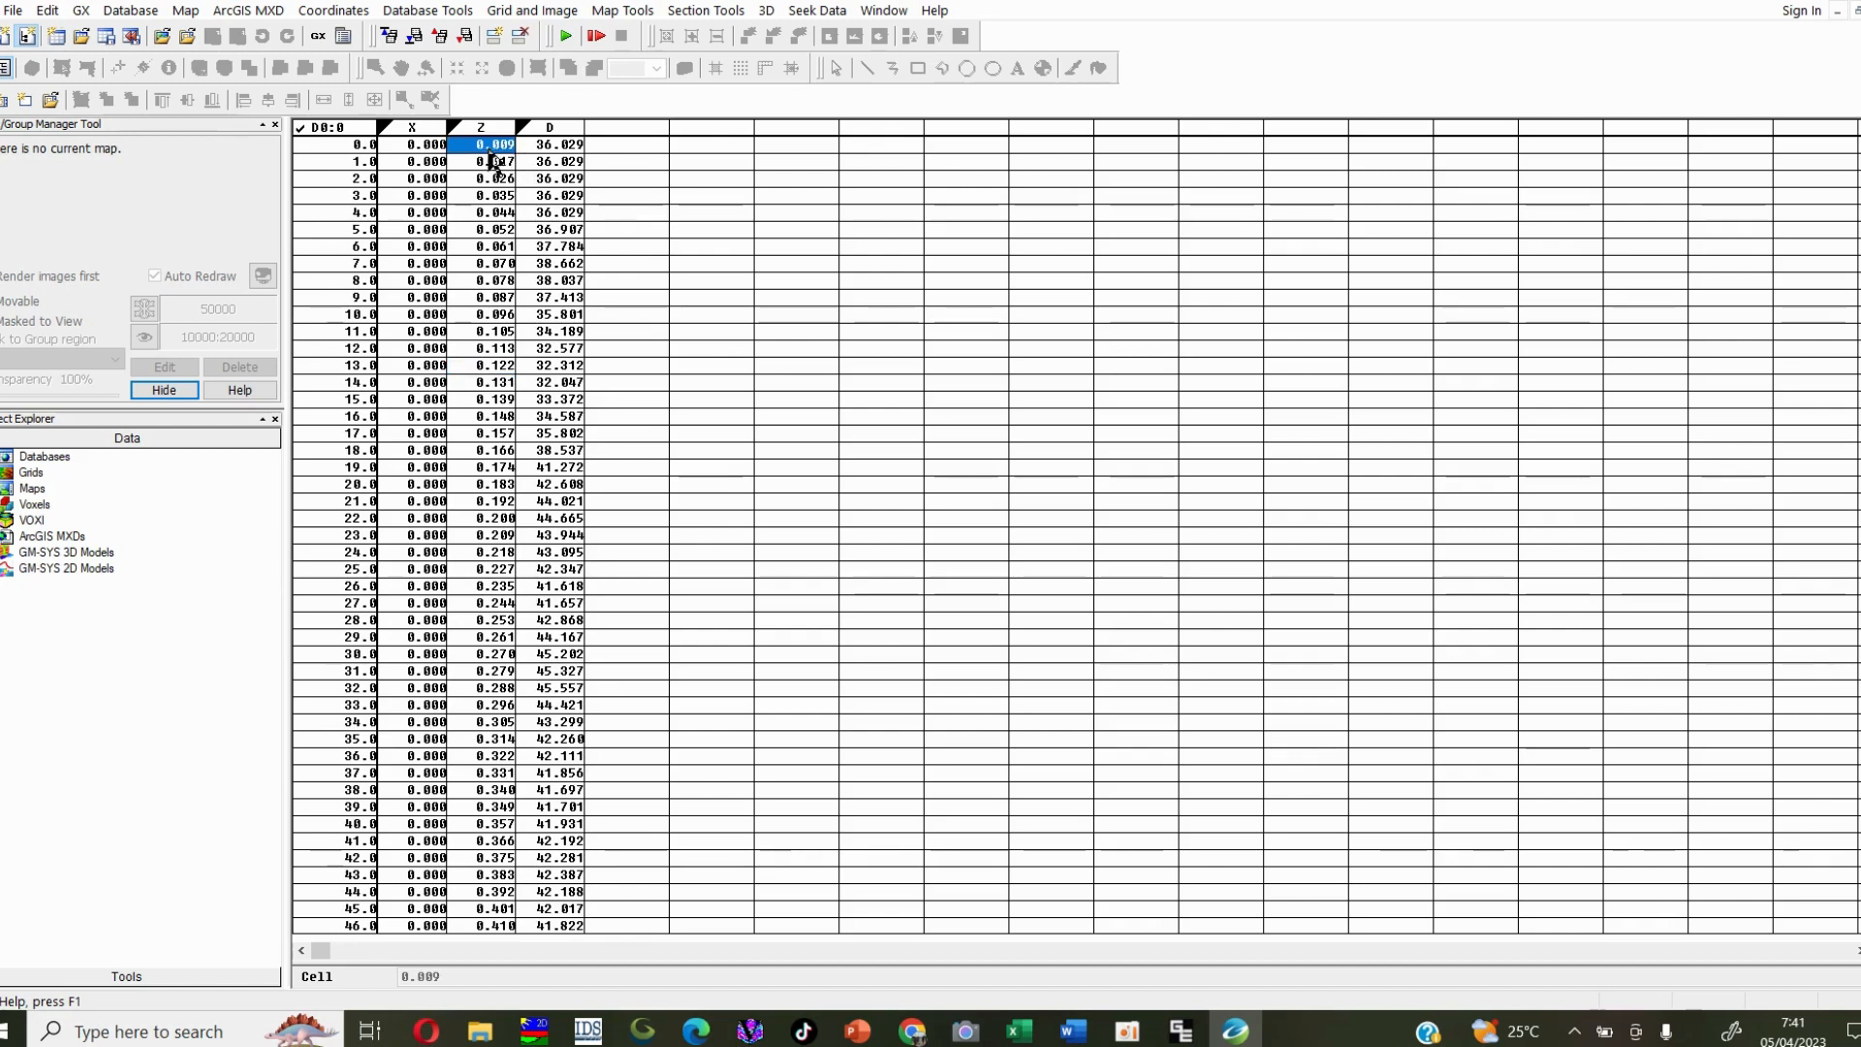
Step: Create a new channel named DEPTH in the empty column beside D
{"action": "left_click", "coordinate": [647, 131]}
{"action": "right_click", "coordinate": [647, 130]}
{"action": "left_click", "coordinate": [694, 165]}
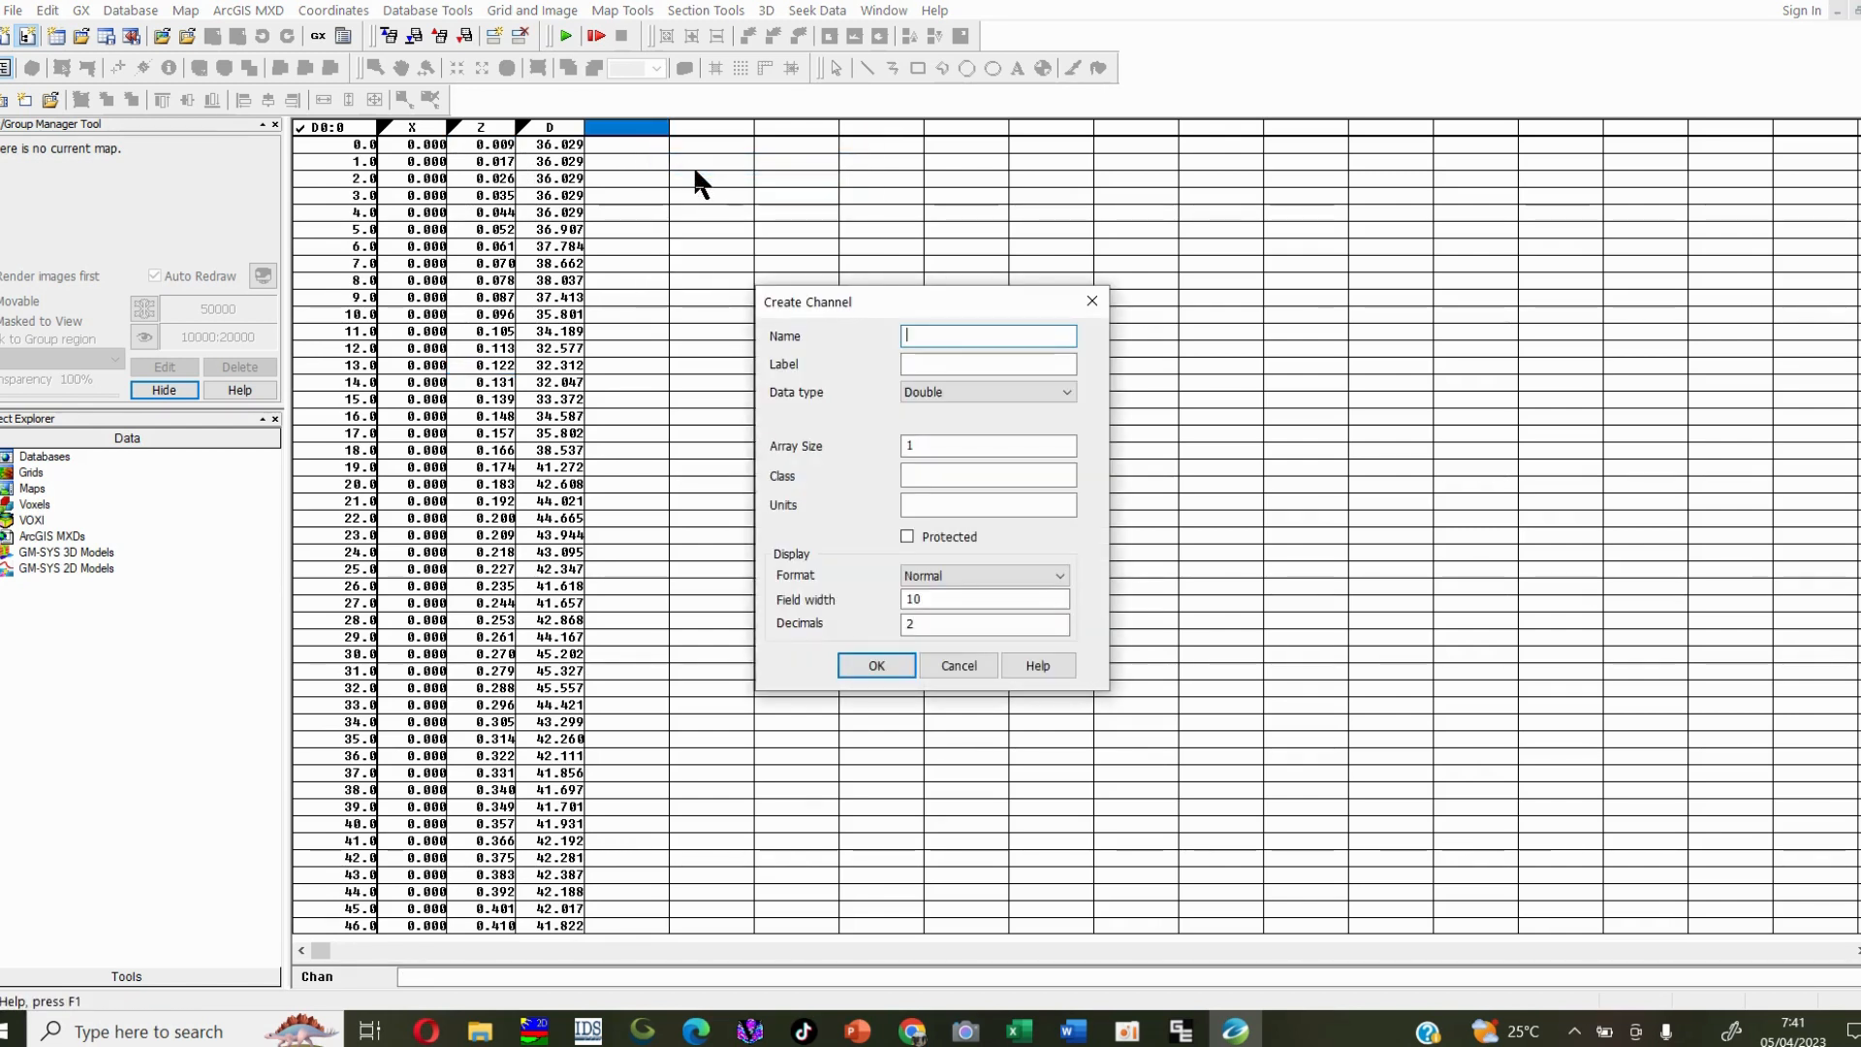
{"action": "type", "text": "DEPTH"}
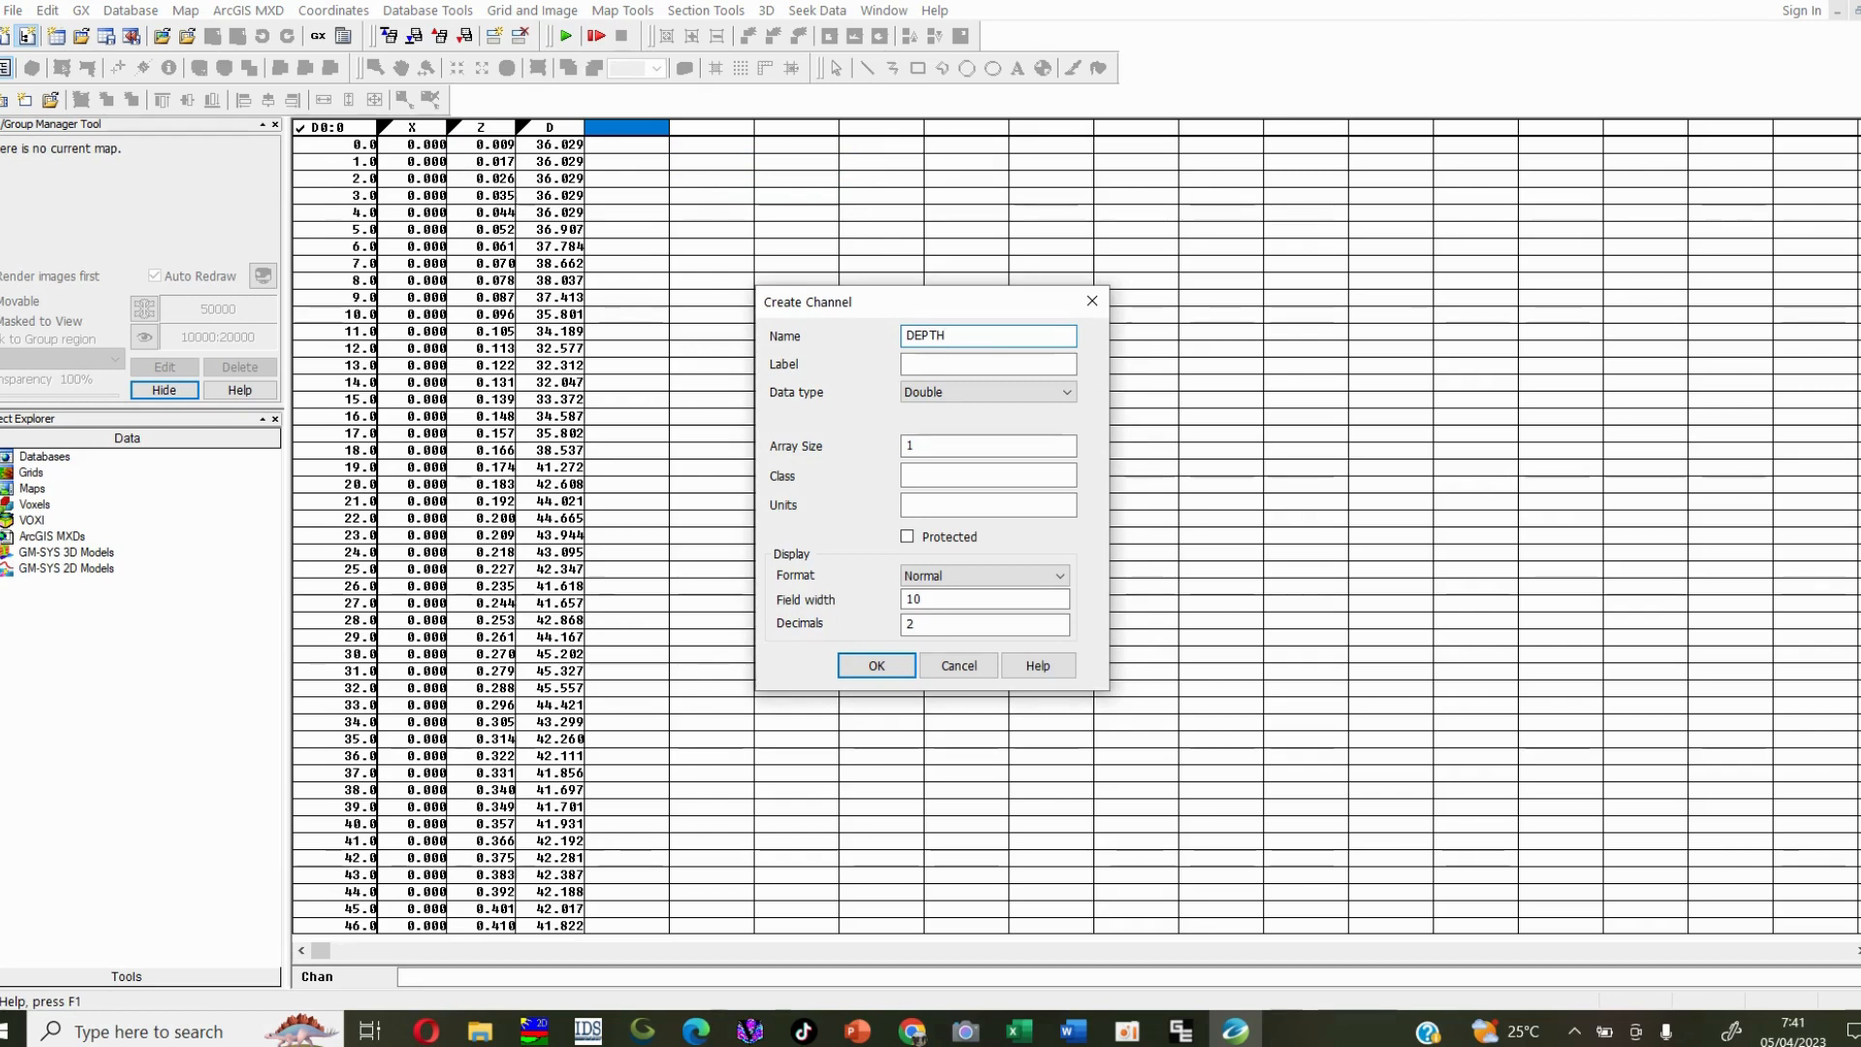
{"action": "key", "text": "Return"}
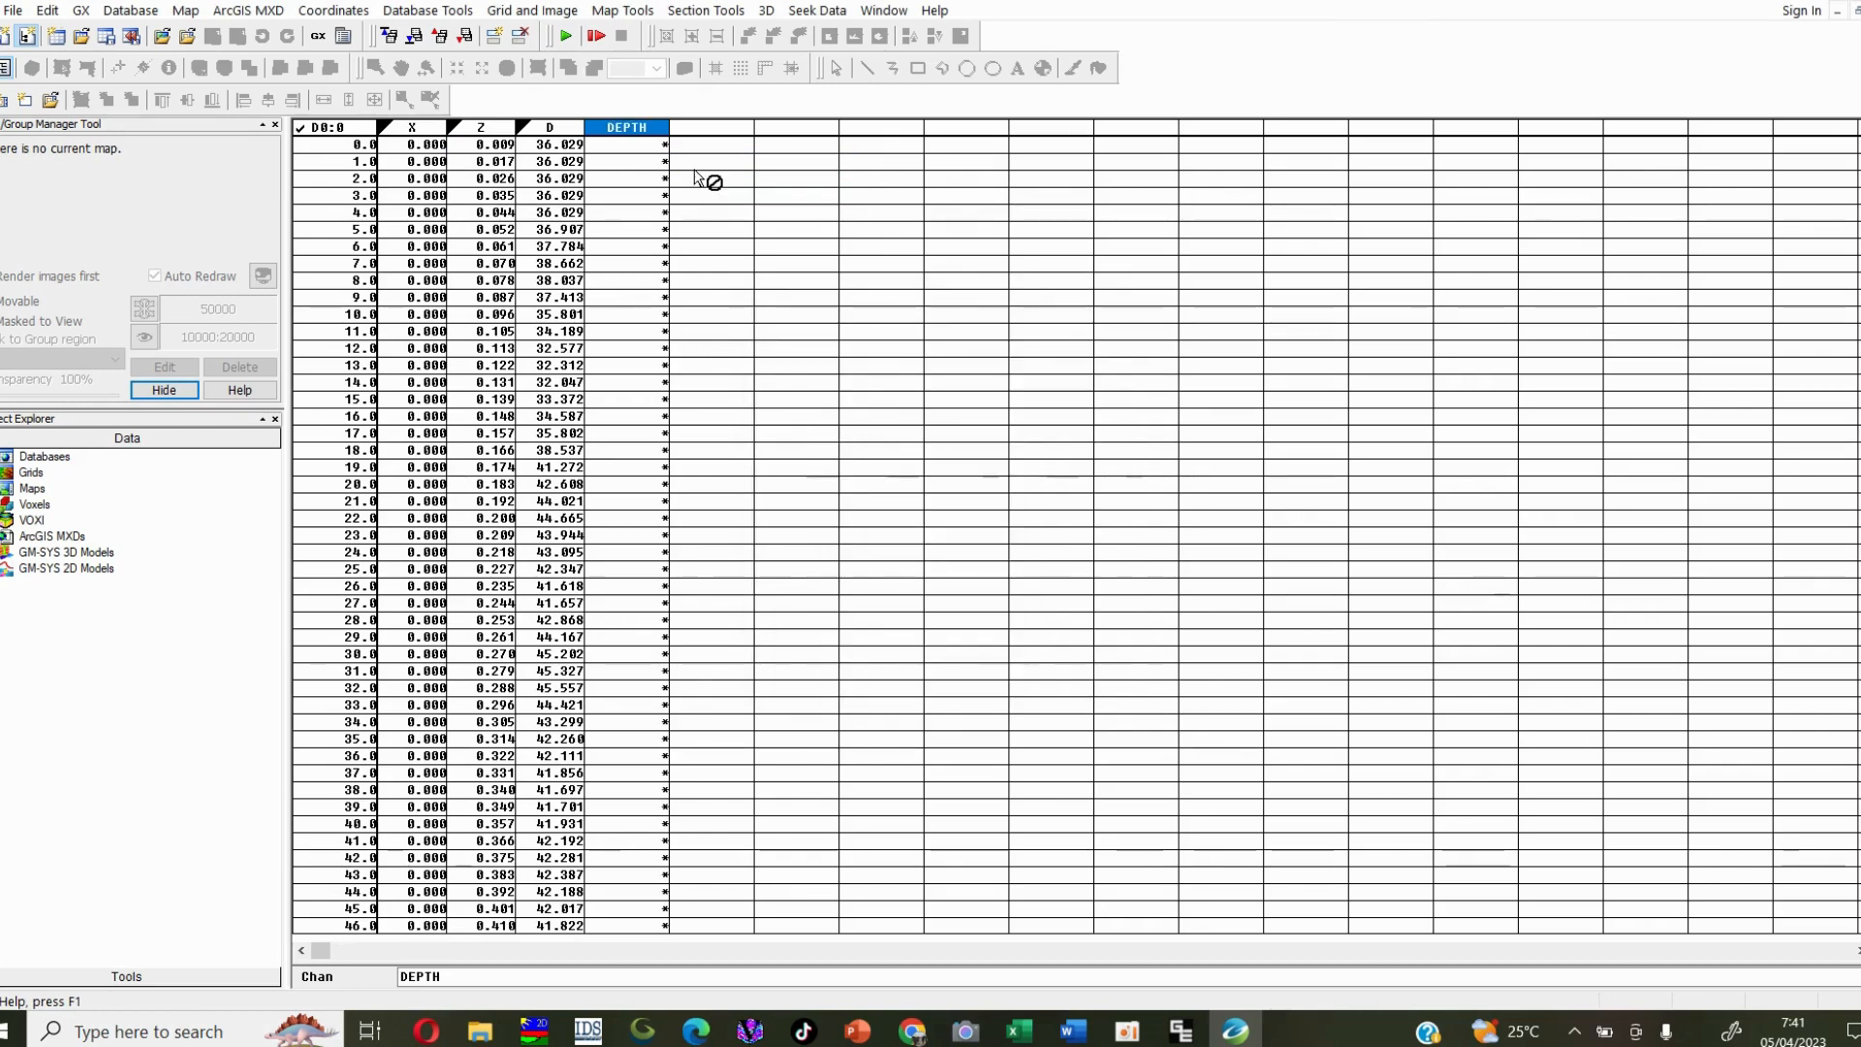
Step: Compute the DEPTH channel with the Channel Math expression C0 = -1*Z, assigning C0 to DEPTH
{"action": "left_click", "coordinate": [428, 11]}
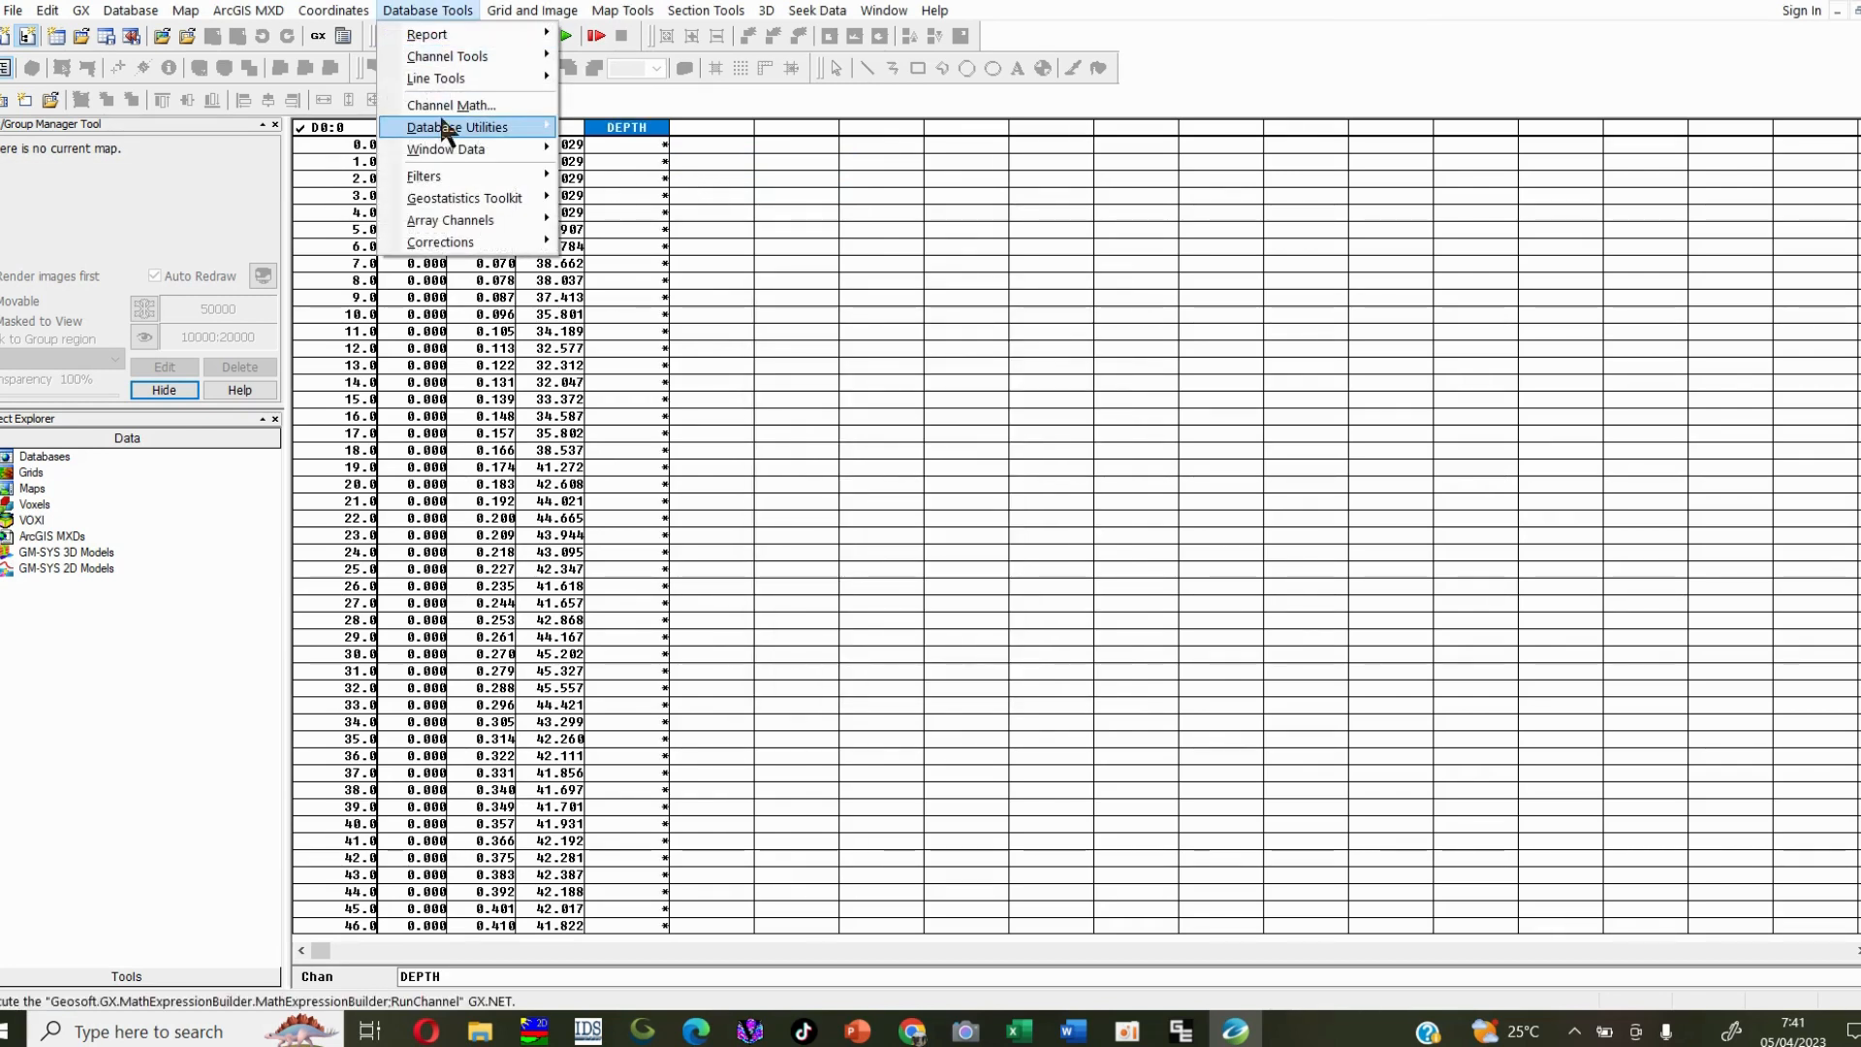
{"action": "left_click", "coordinate": [452, 105]}
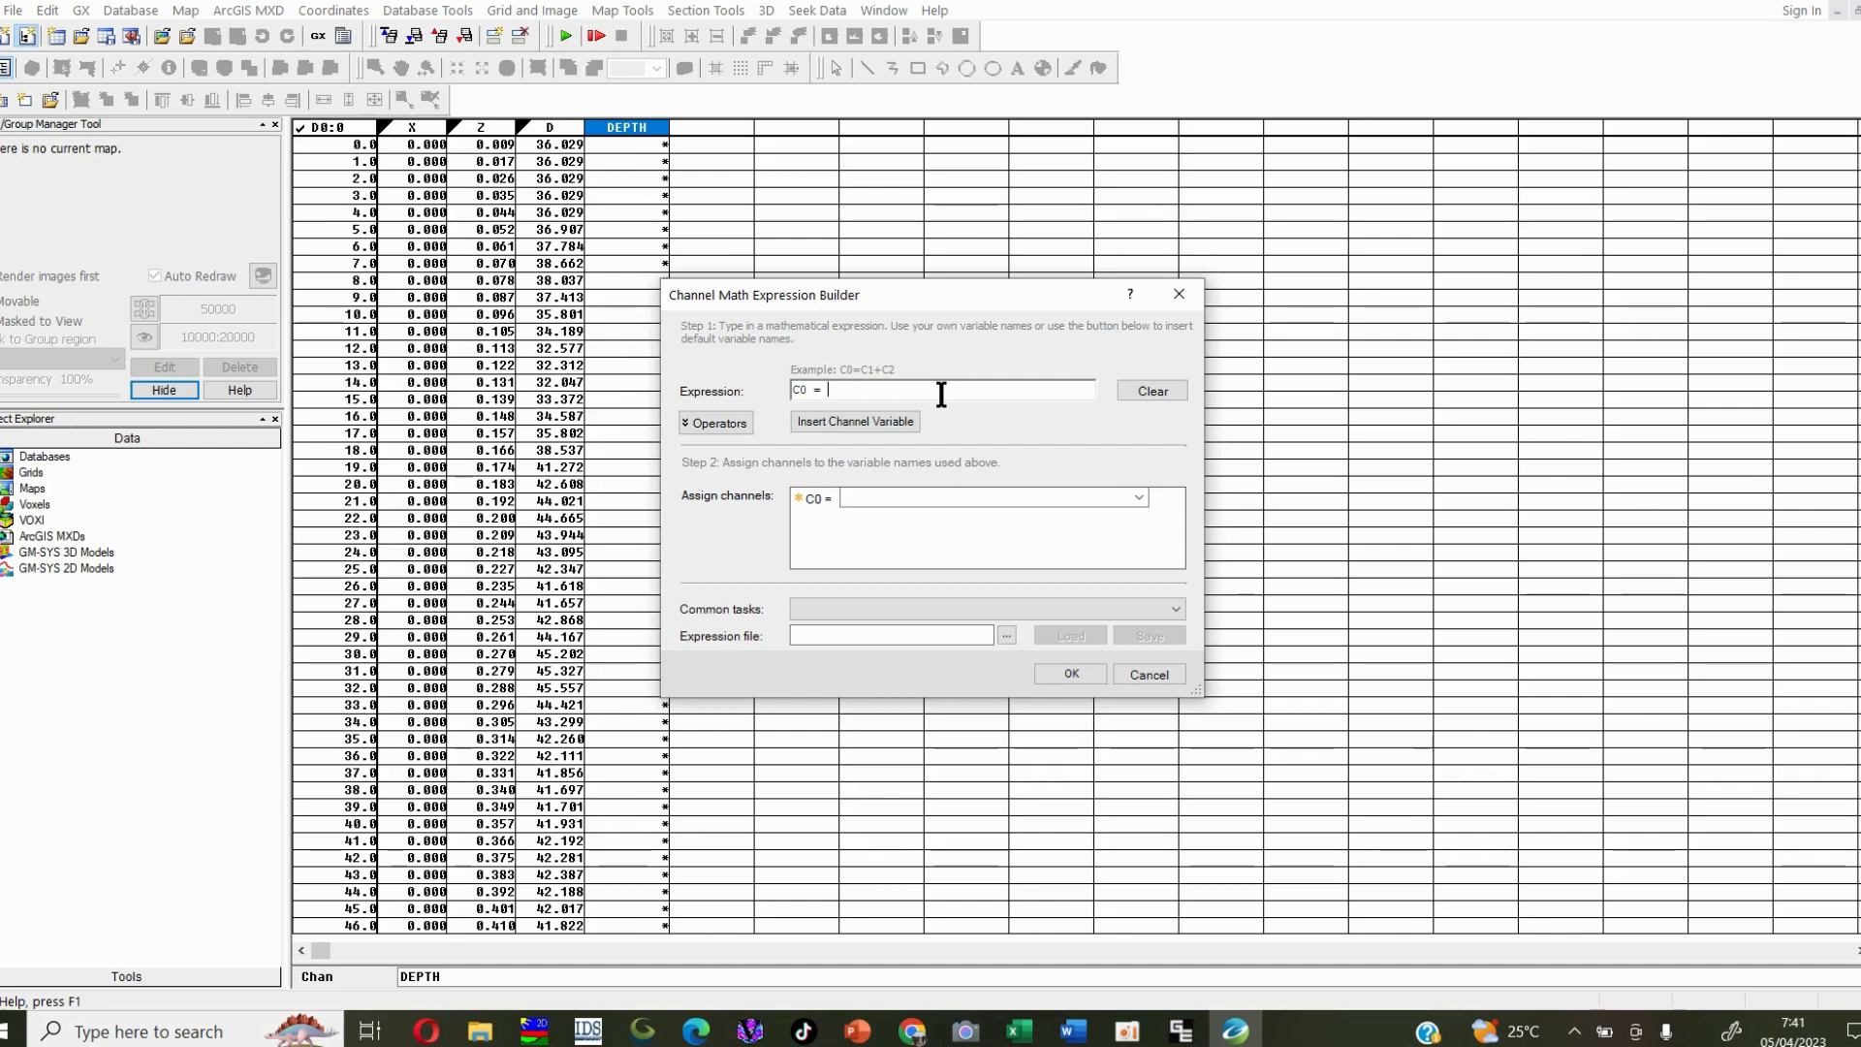
{"action": "type", "text": "-1*Z"}
{"action": "left_click", "coordinate": [1137, 498]}
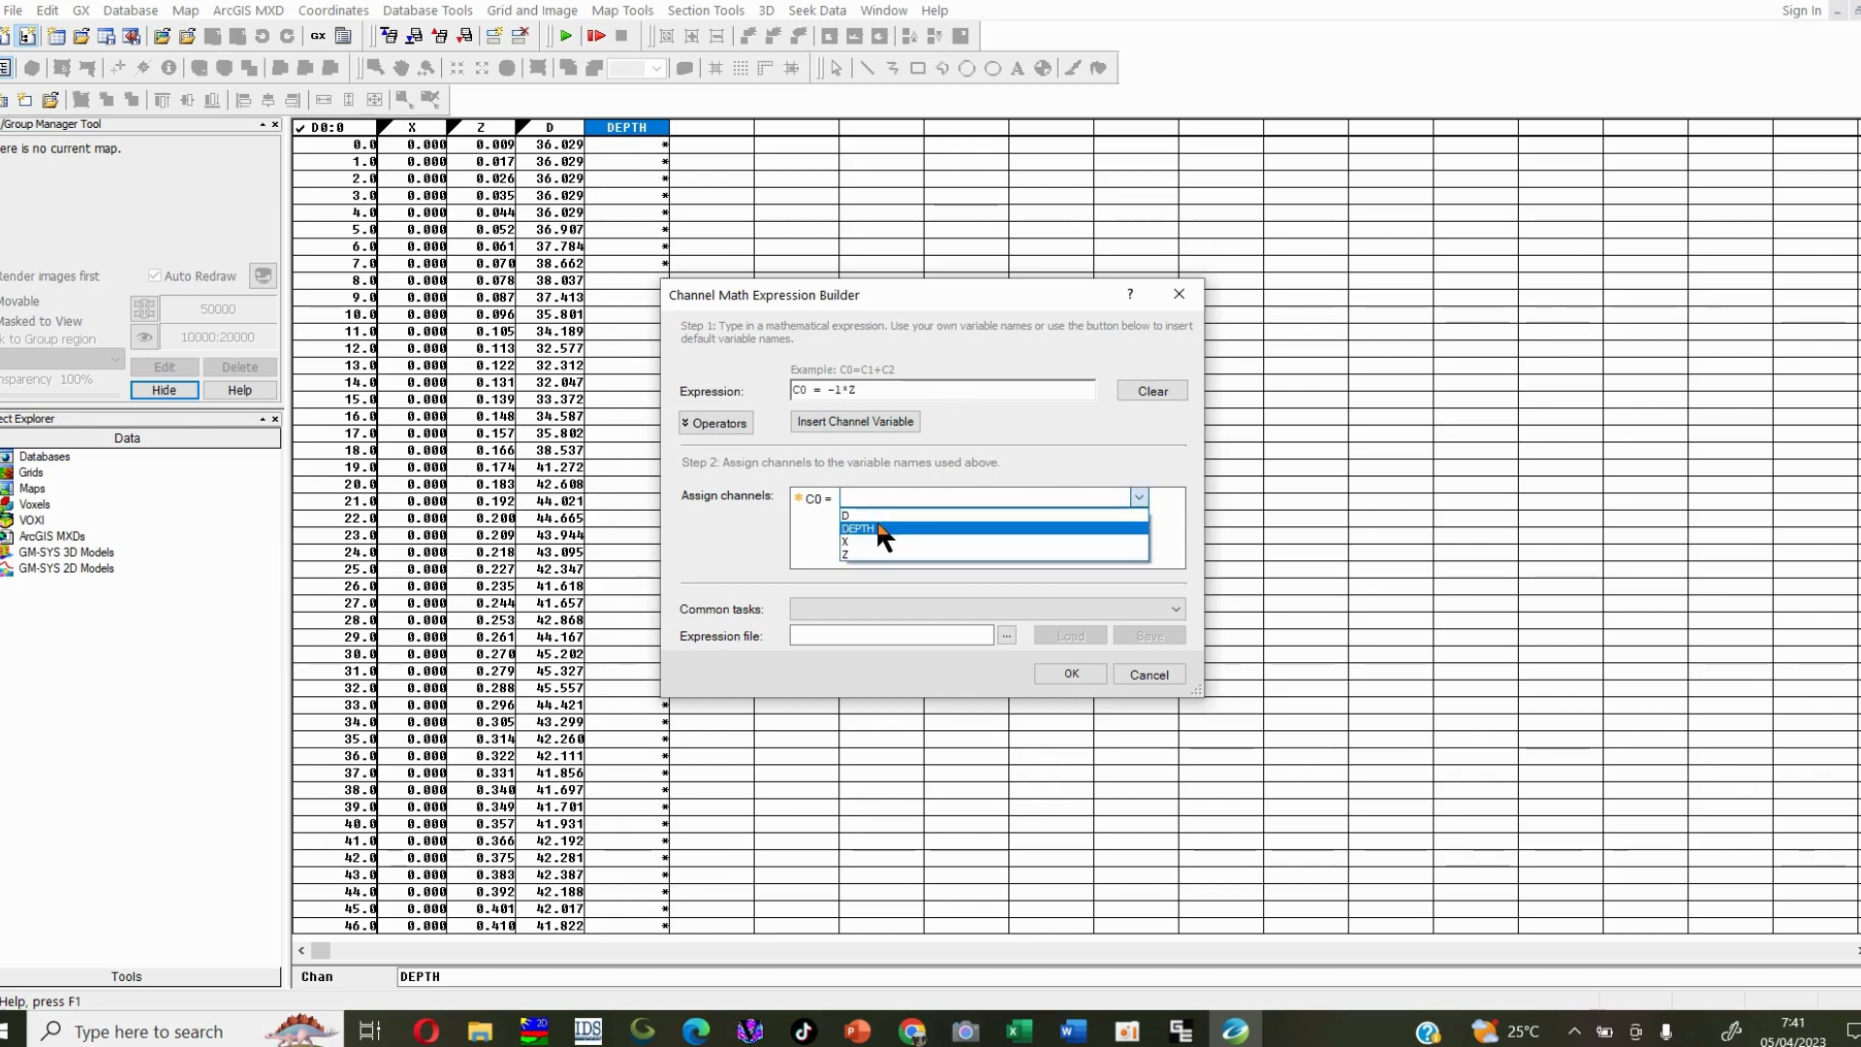
{"action": "left_click", "coordinate": [984, 527]}
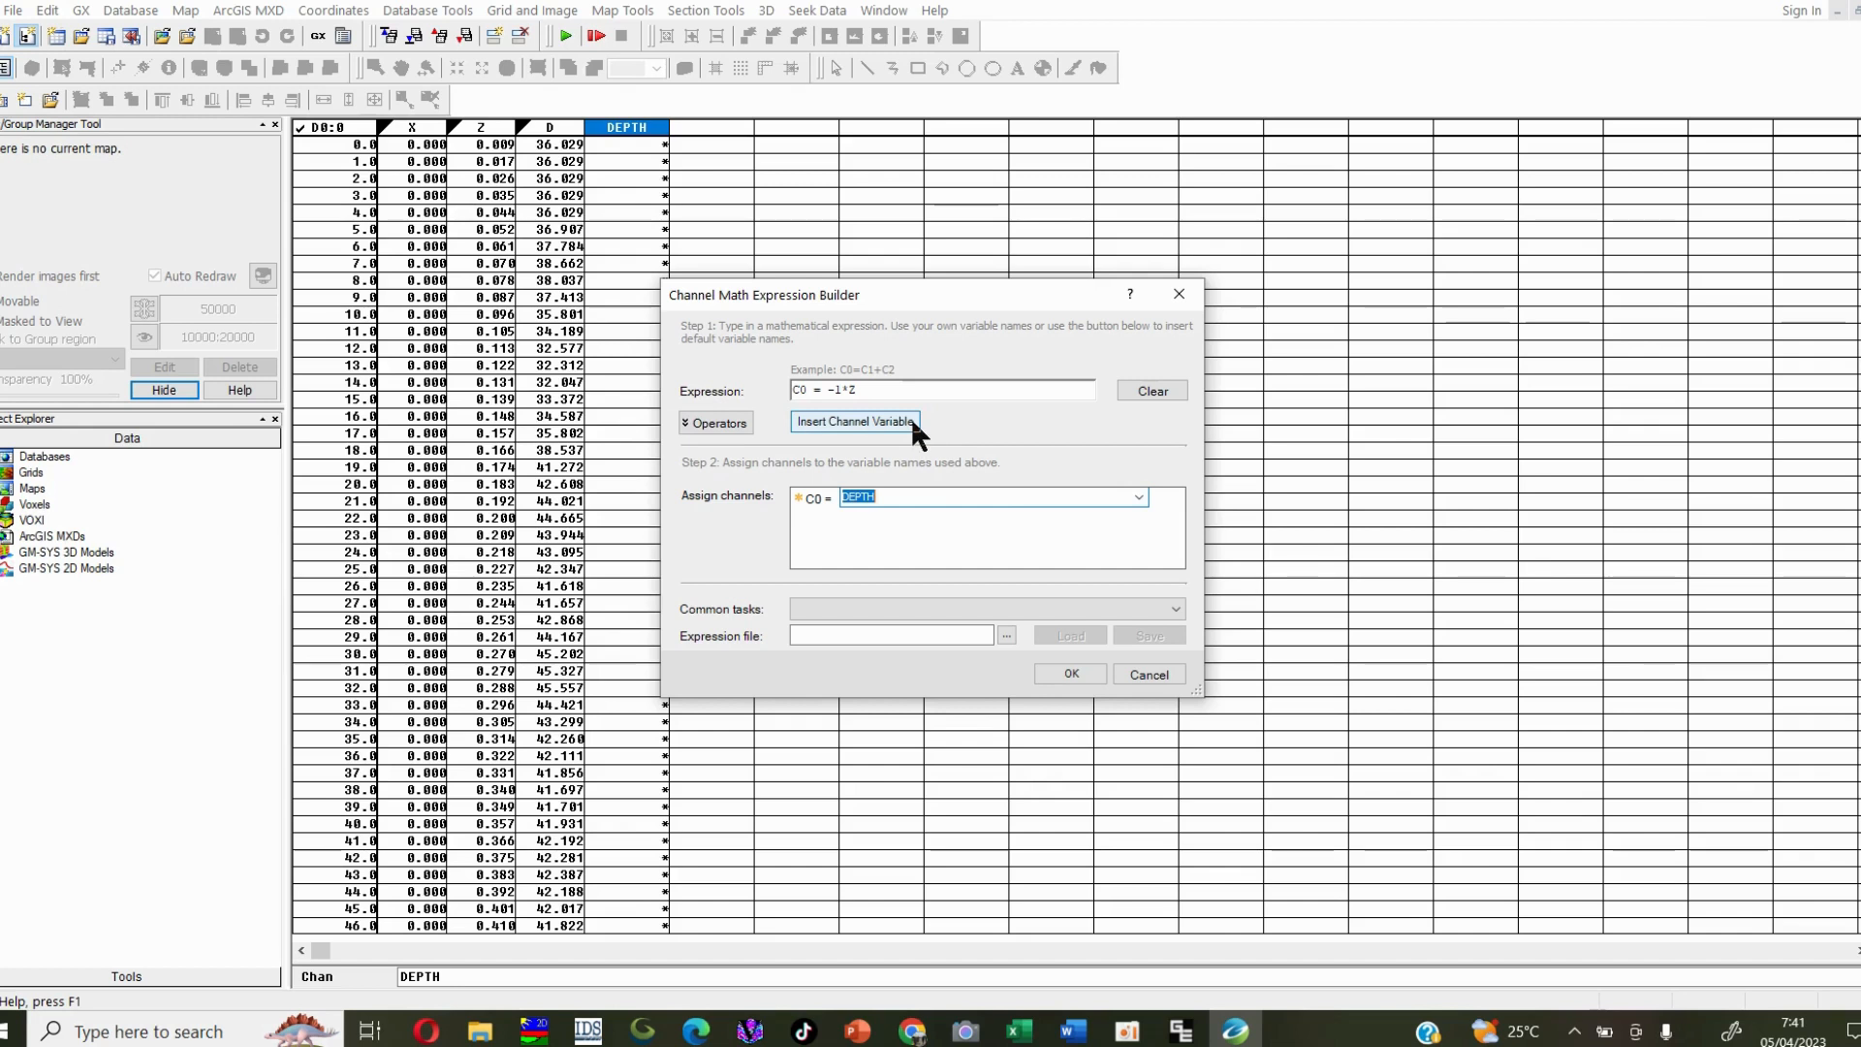
{"action": "left_click", "coordinate": [1066, 674]}
{"action": "left_click", "coordinate": [652, 197]}
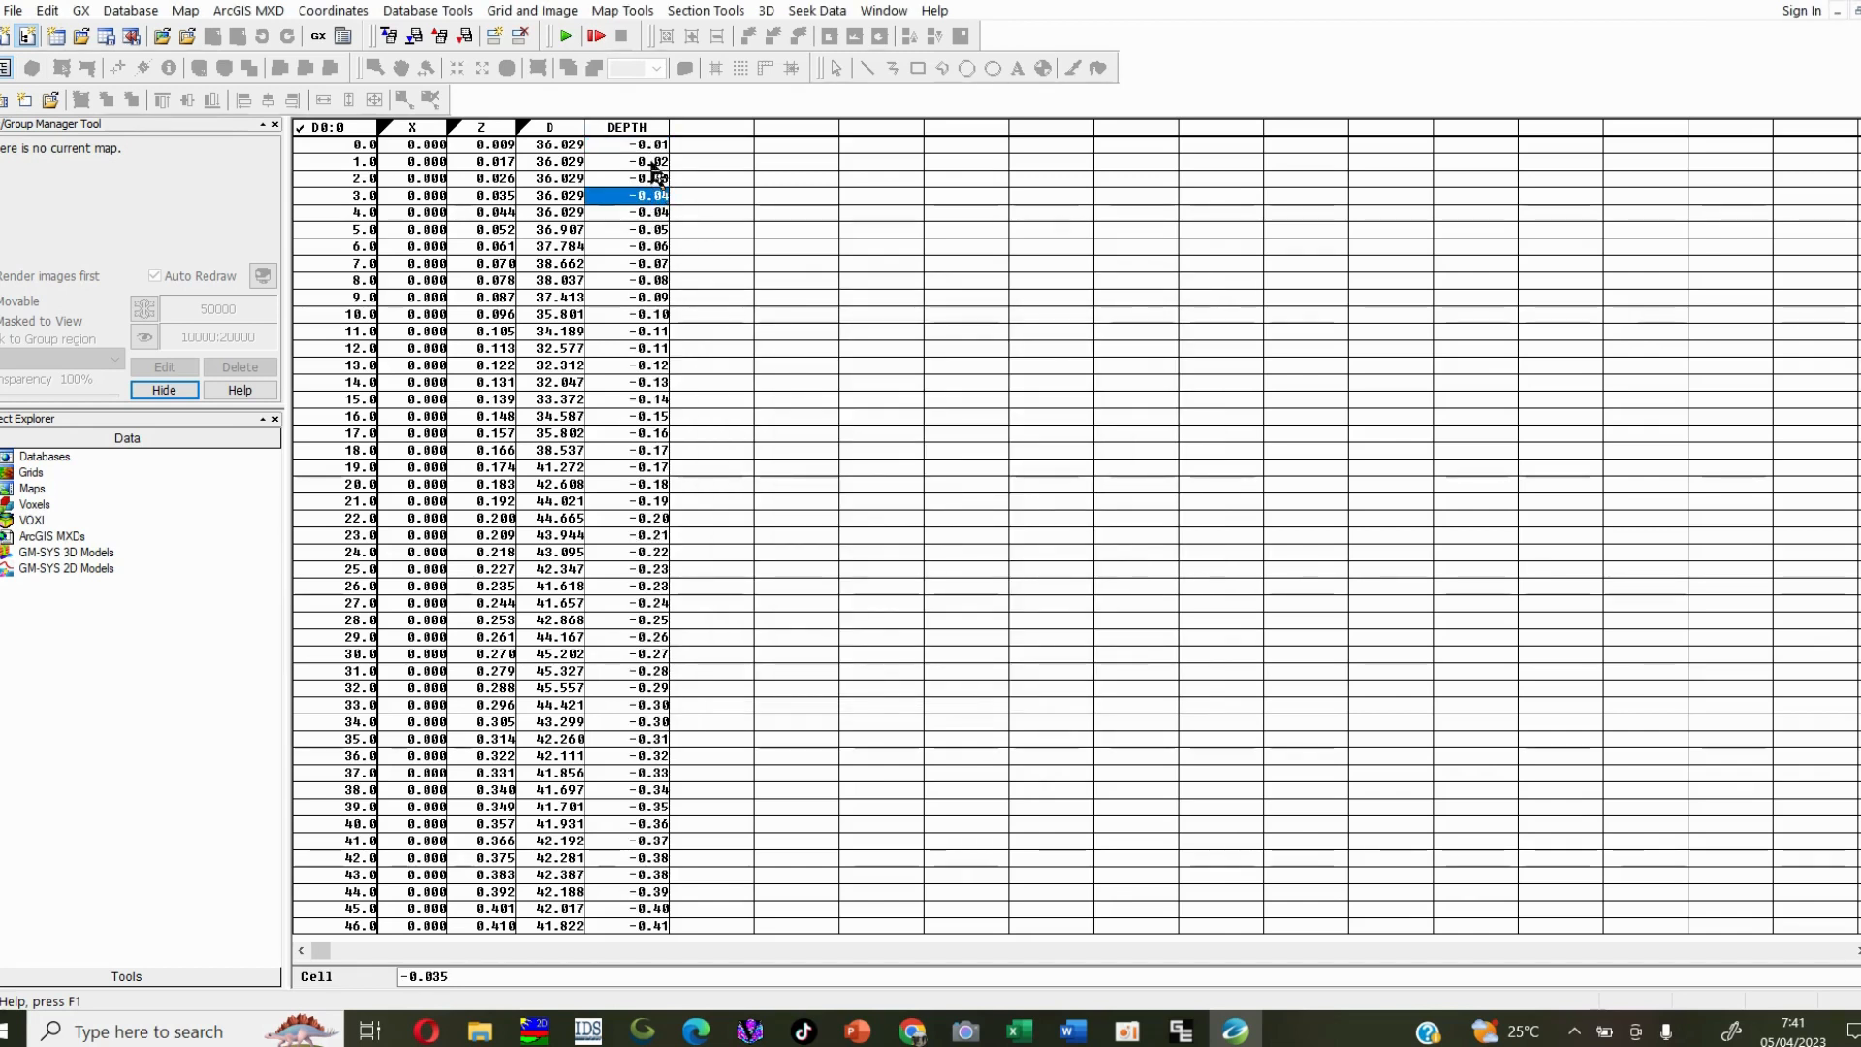
{"action": "left_click", "coordinate": [651, 145]}
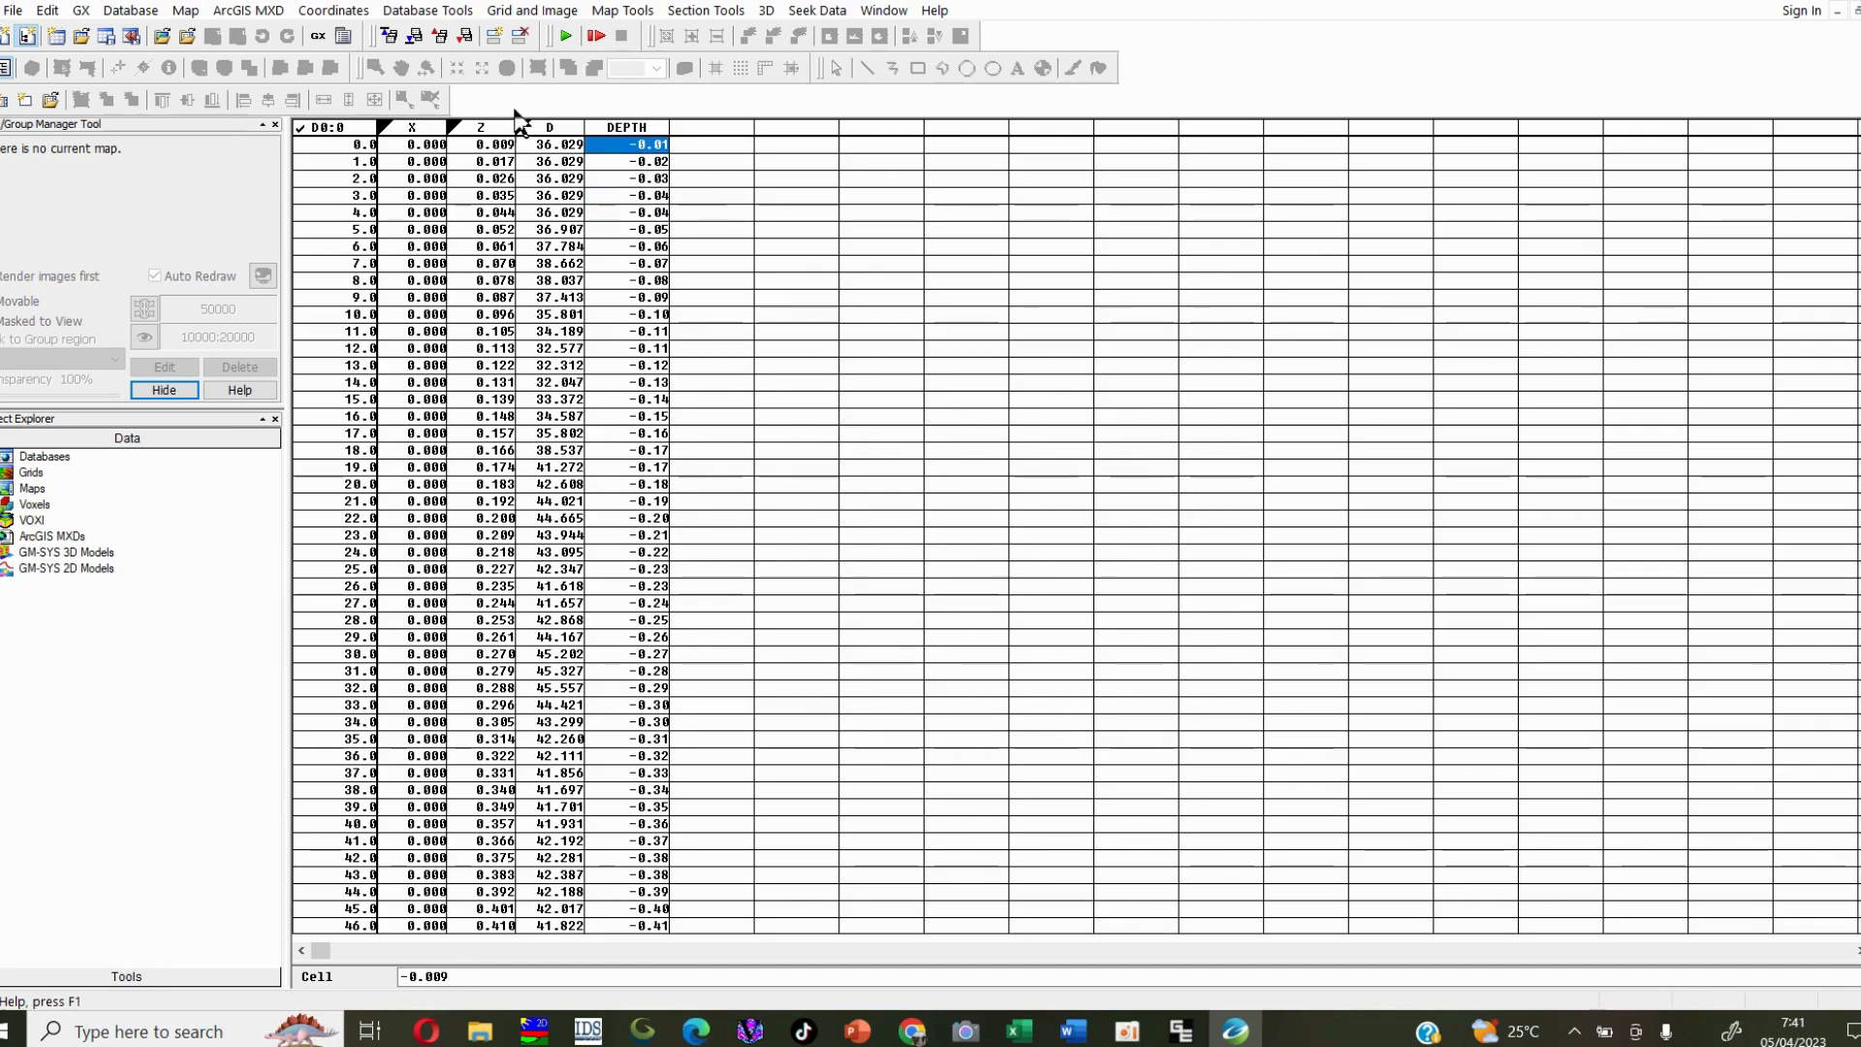
Step: Set the database's current coordinate channels to X for easting, DEPTH for northing and (none) for elevation
{"action": "left_click", "coordinate": [334, 10]}
{"action": "left_click", "coordinate": [374, 33]}
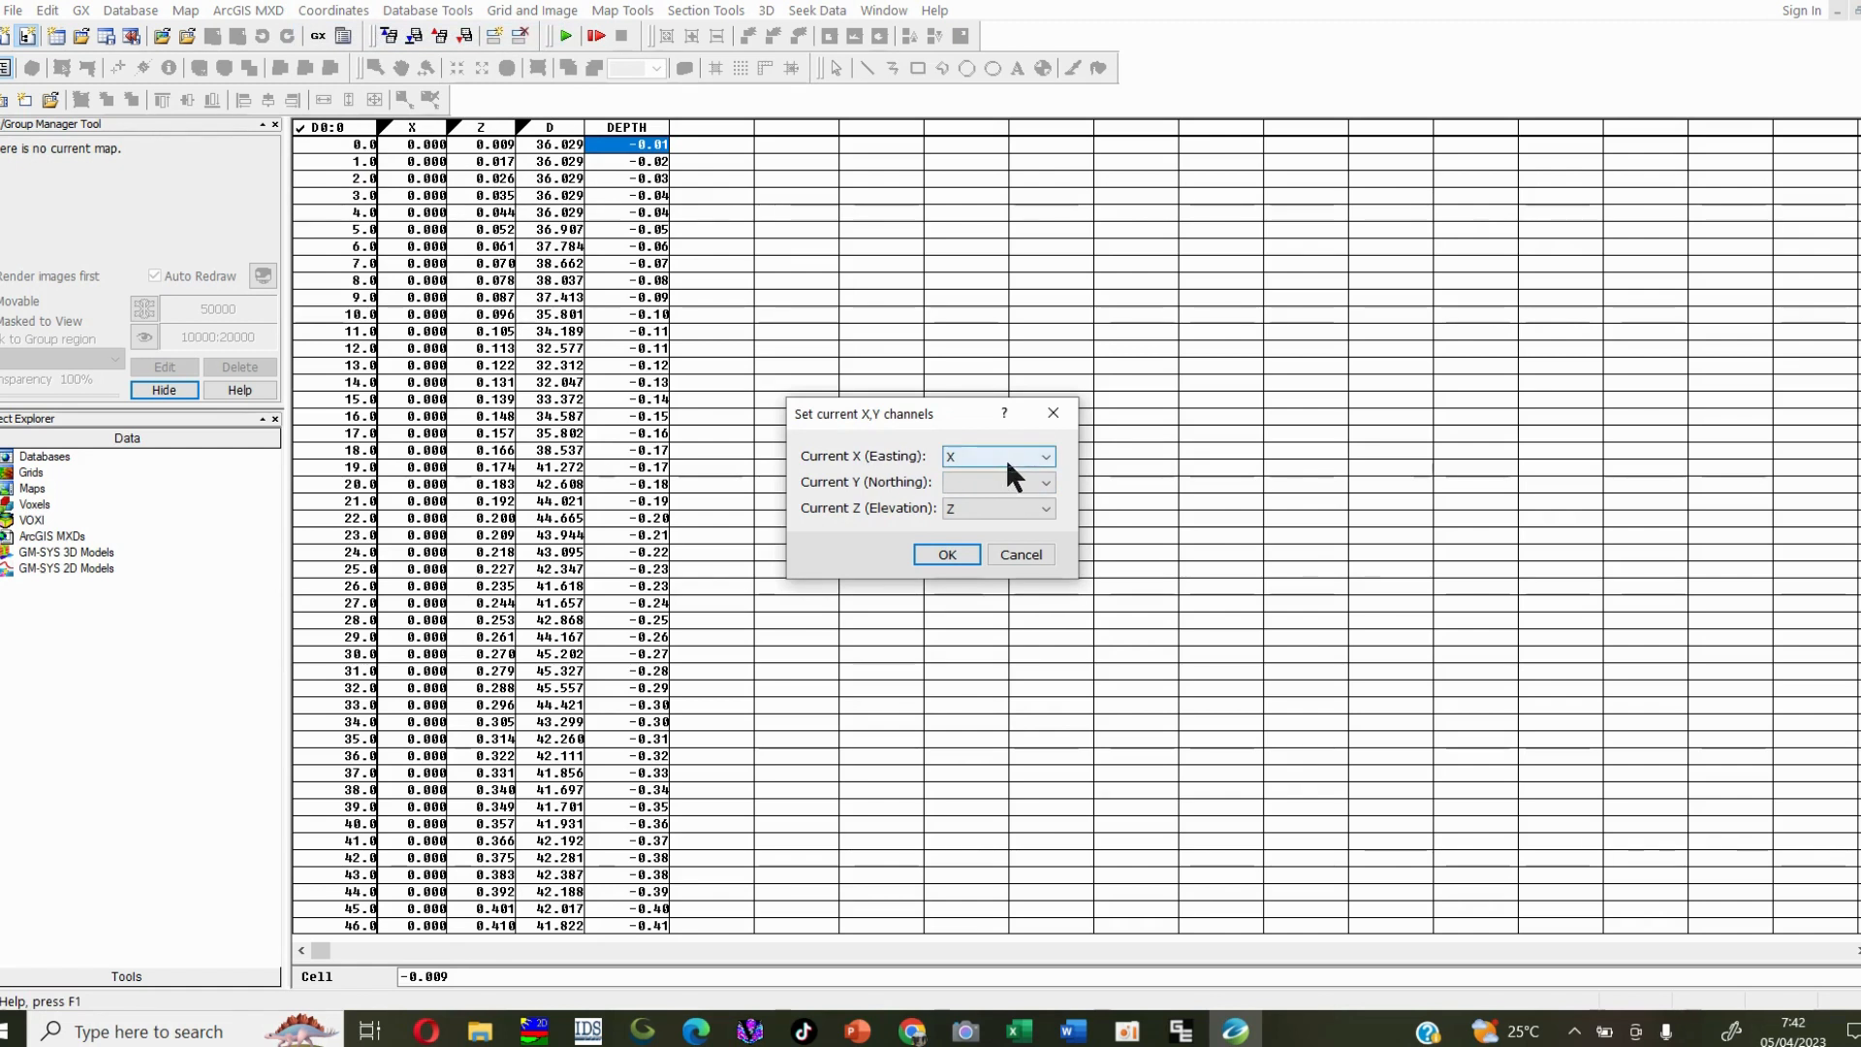
{"action": "left_click", "coordinate": [998, 482]}
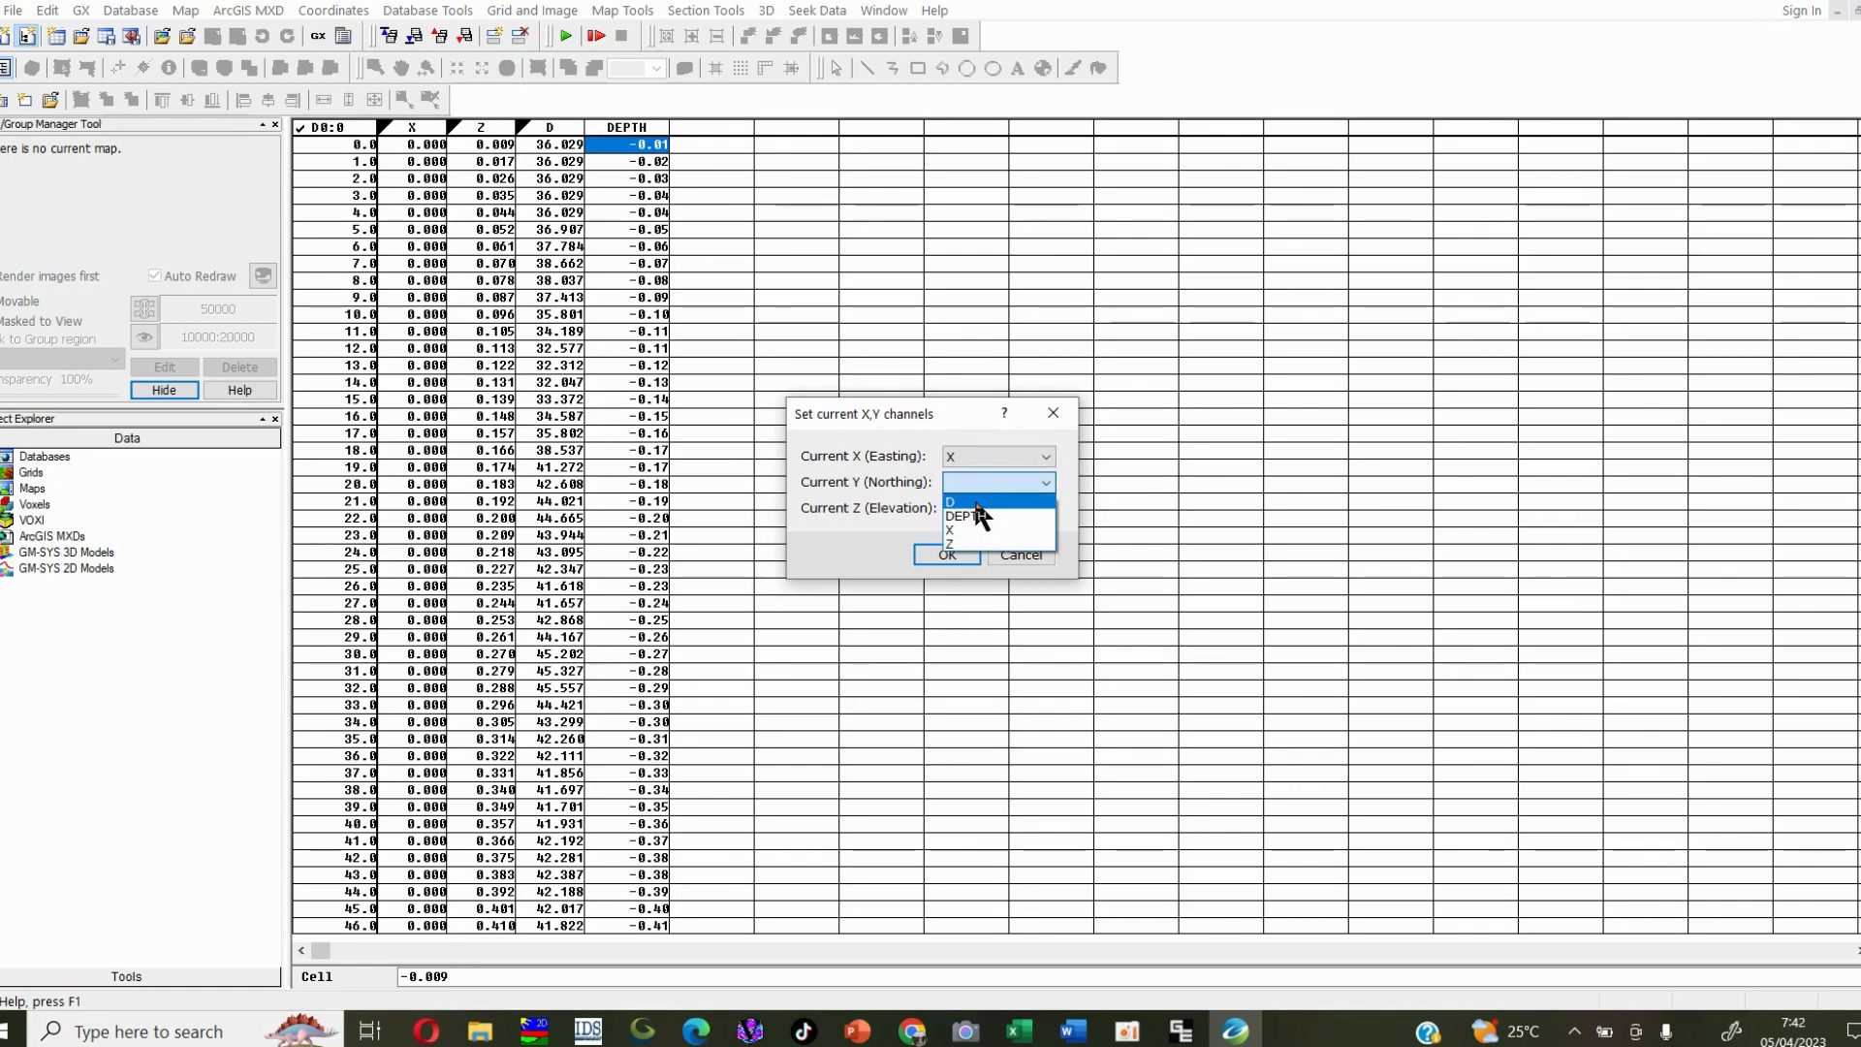
{"action": "left_click", "coordinate": [985, 508]}
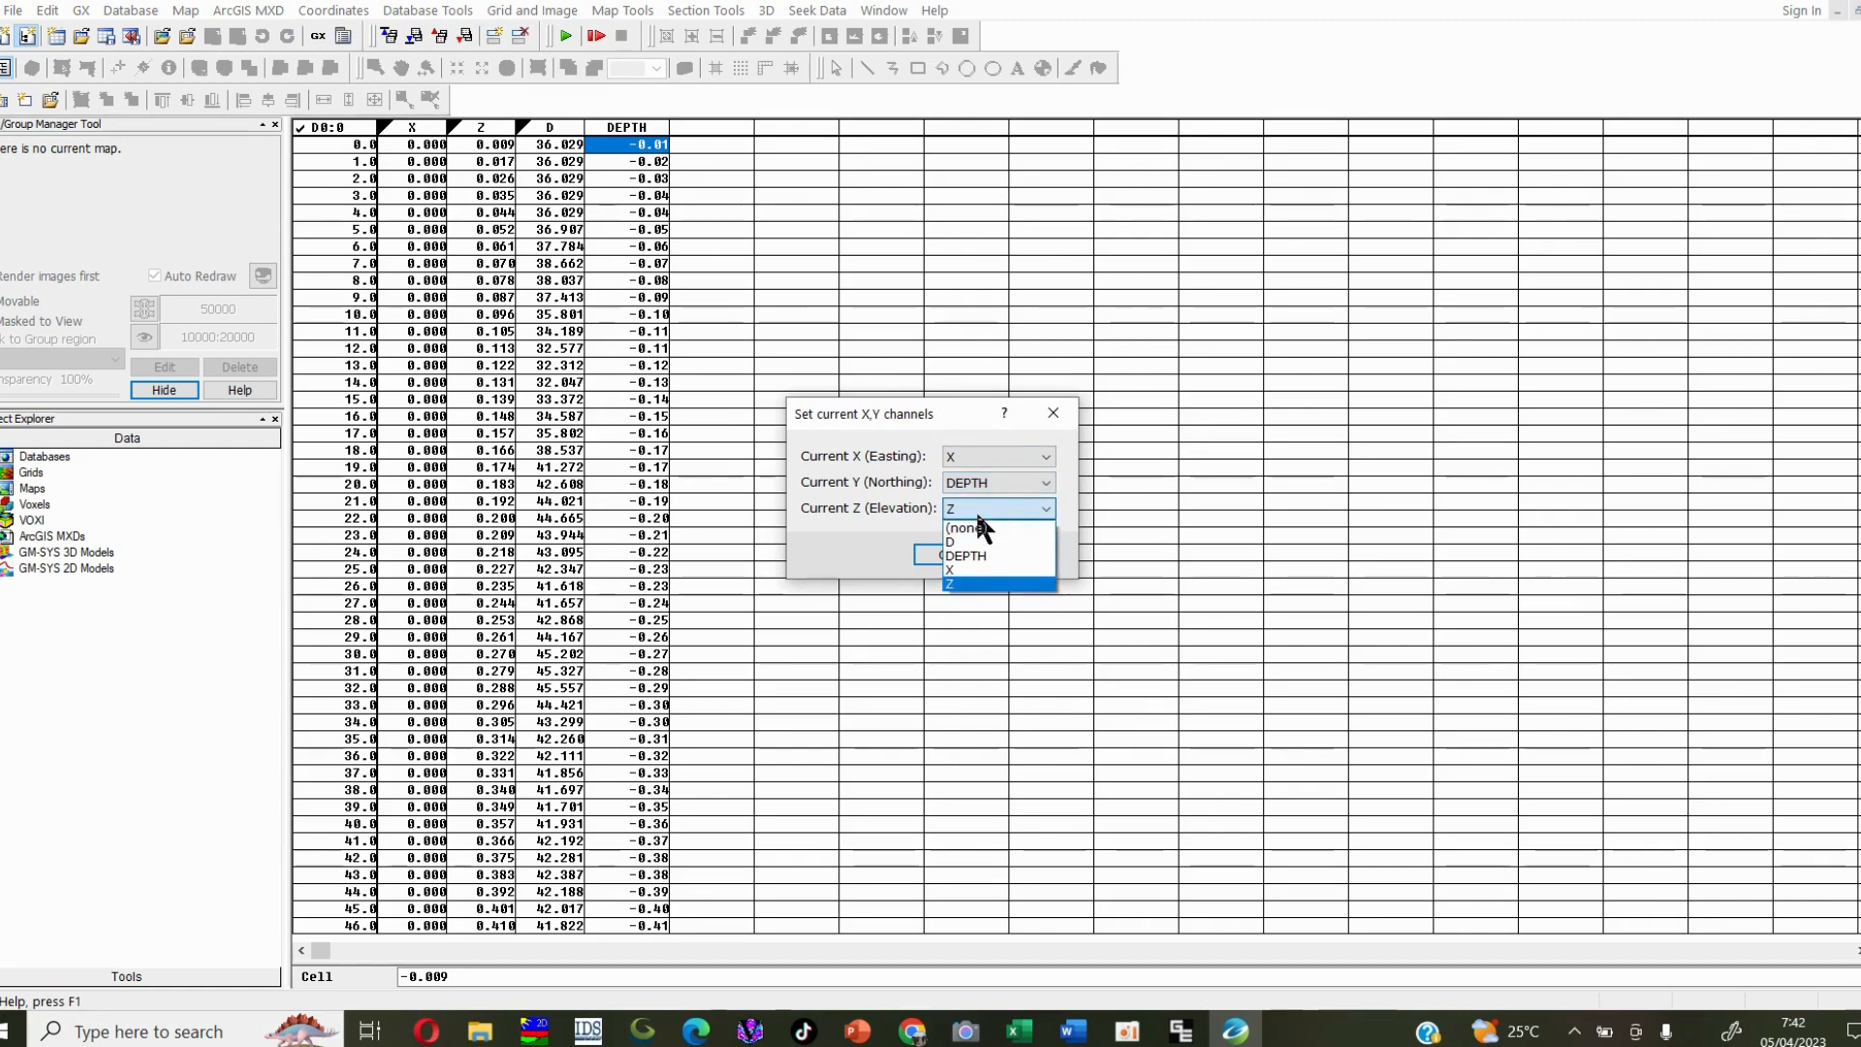
{"action": "left_click", "coordinate": [974, 522]}
{"action": "left_click", "coordinate": [950, 552]}
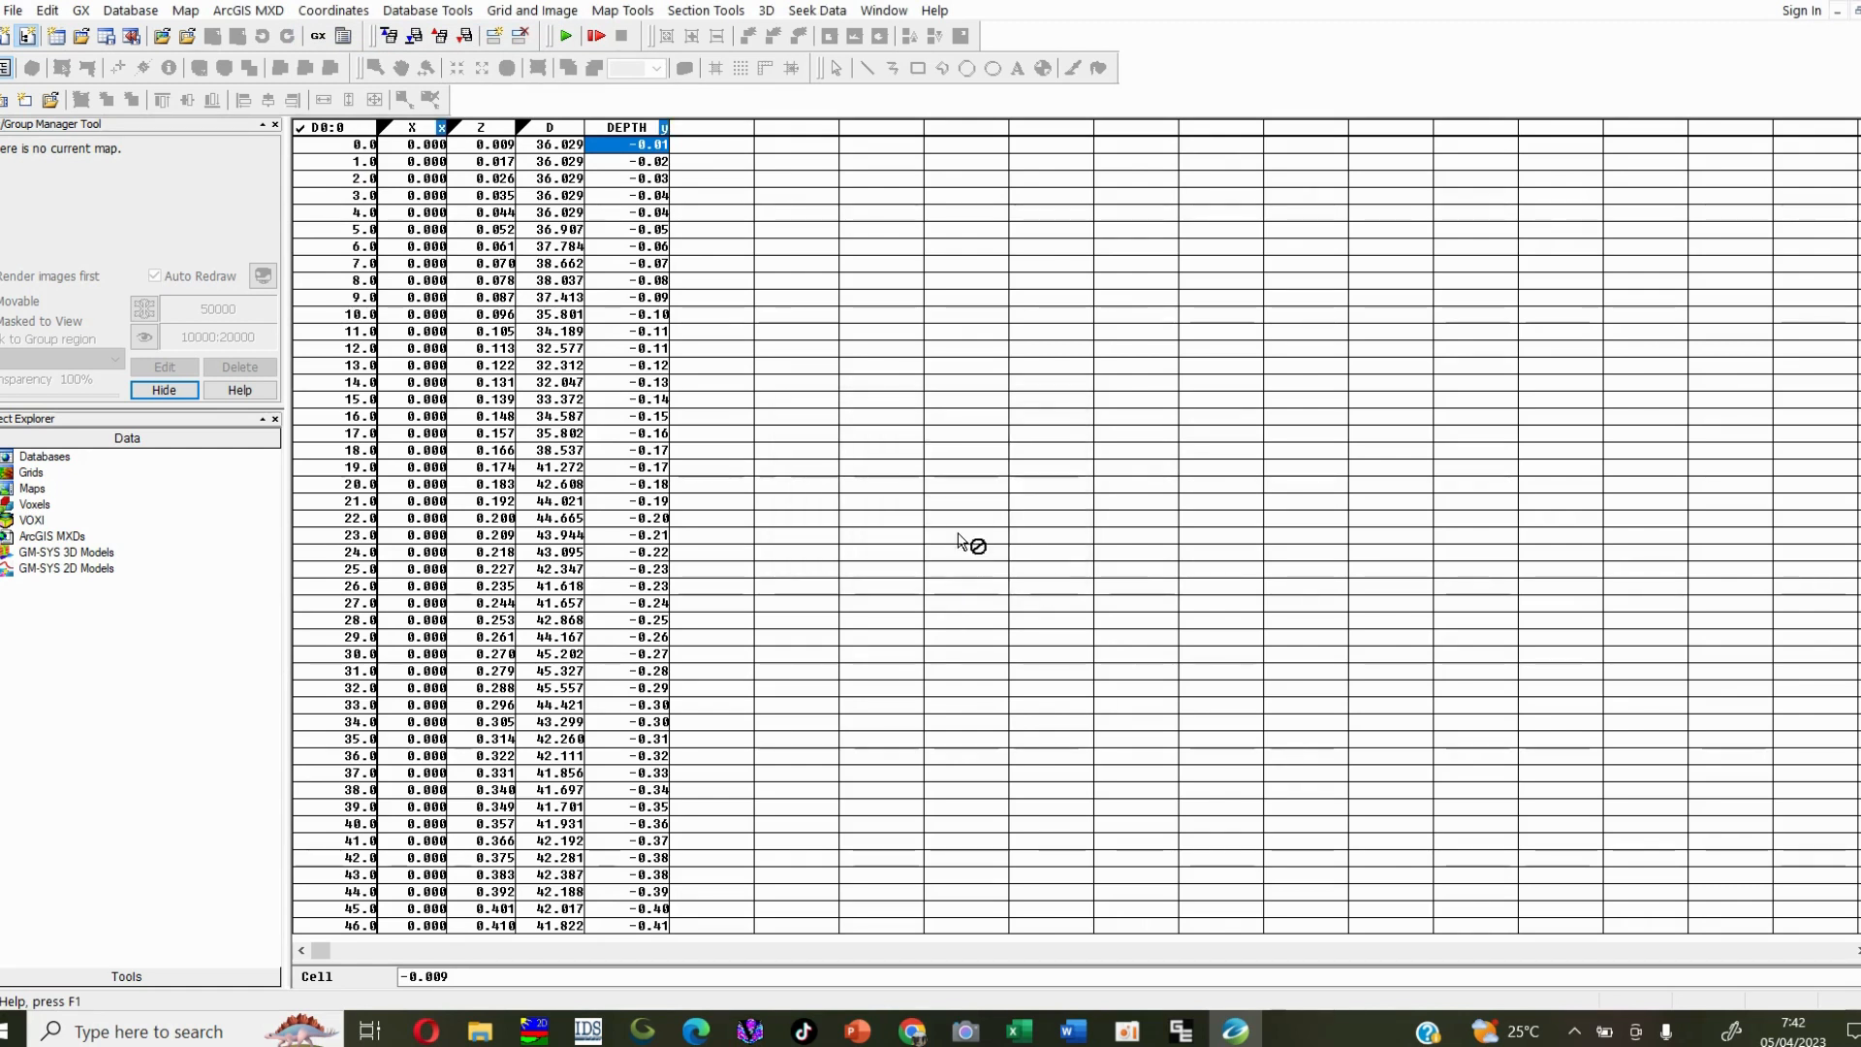
Step: Grid channel D with Minimum Curvature, using output grid OPERA DUO 600MHZ and a grid cell size of 5
{"action": "left_click", "coordinate": [531, 9]}
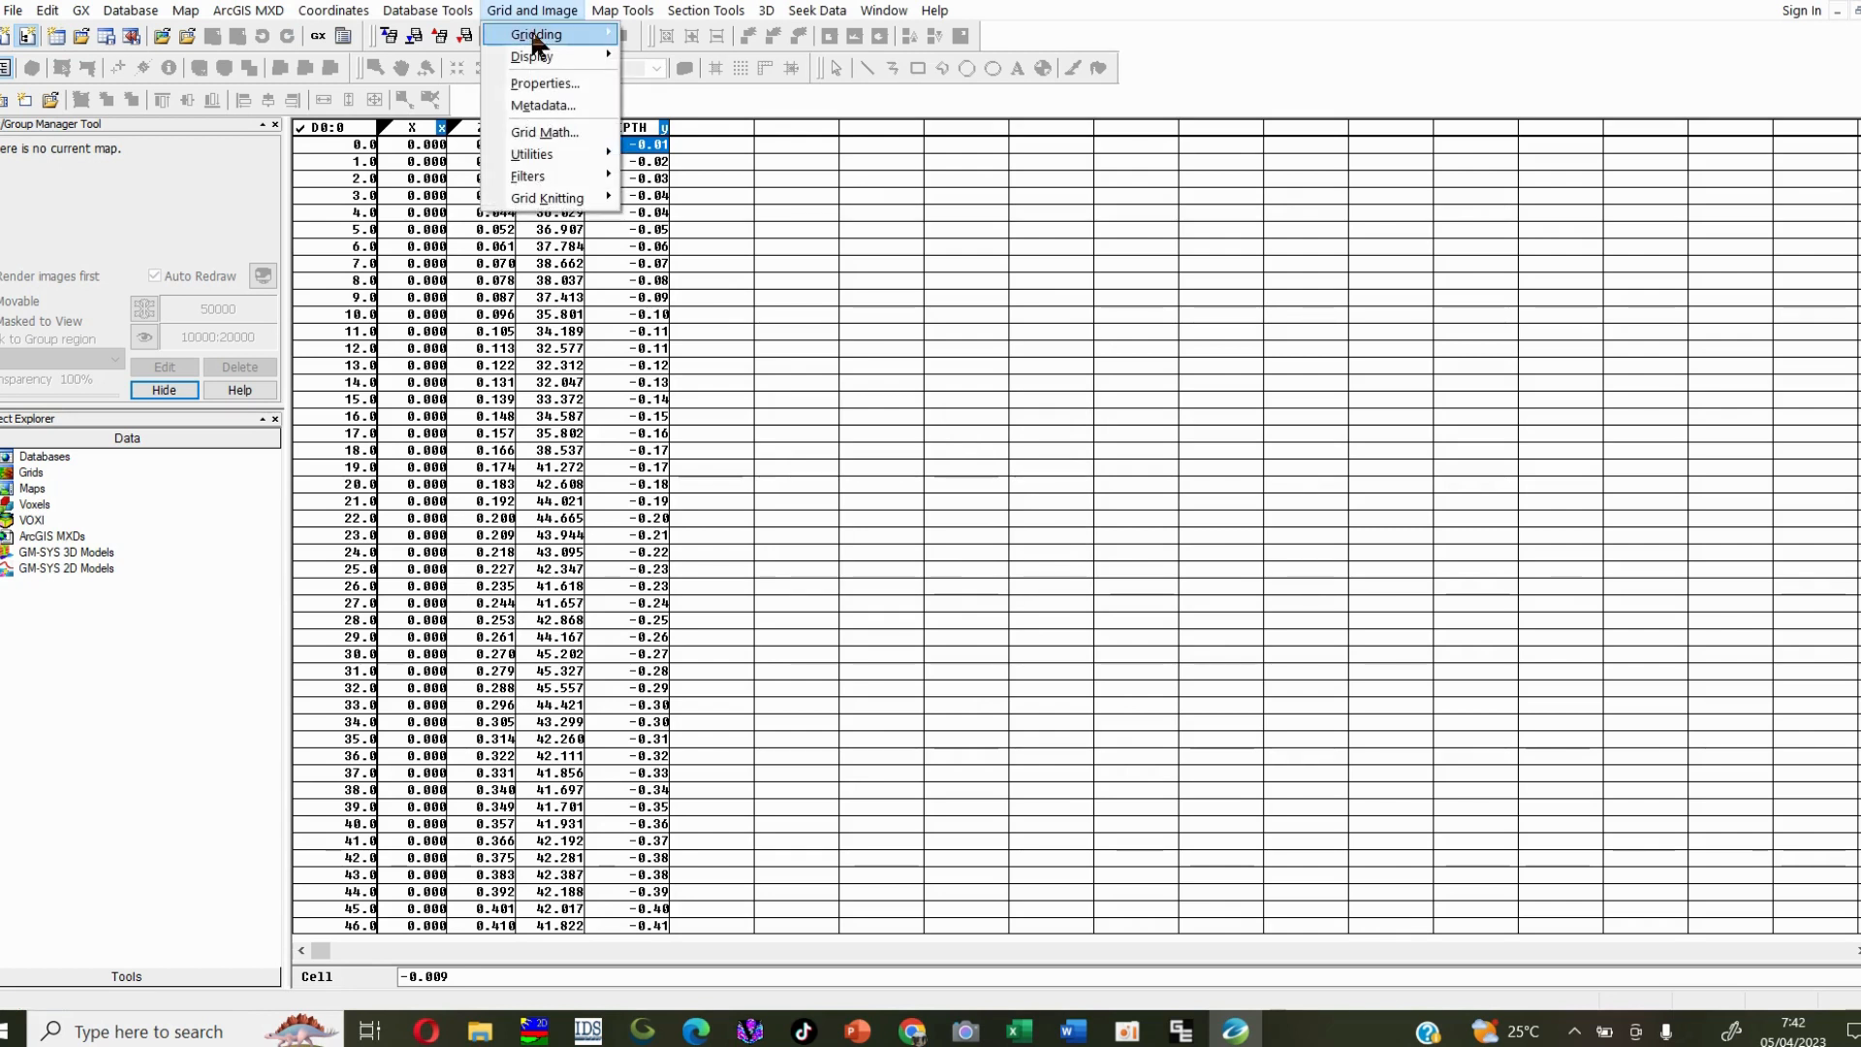
{"action": "mouse_move", "coordinate": [547, 34]}
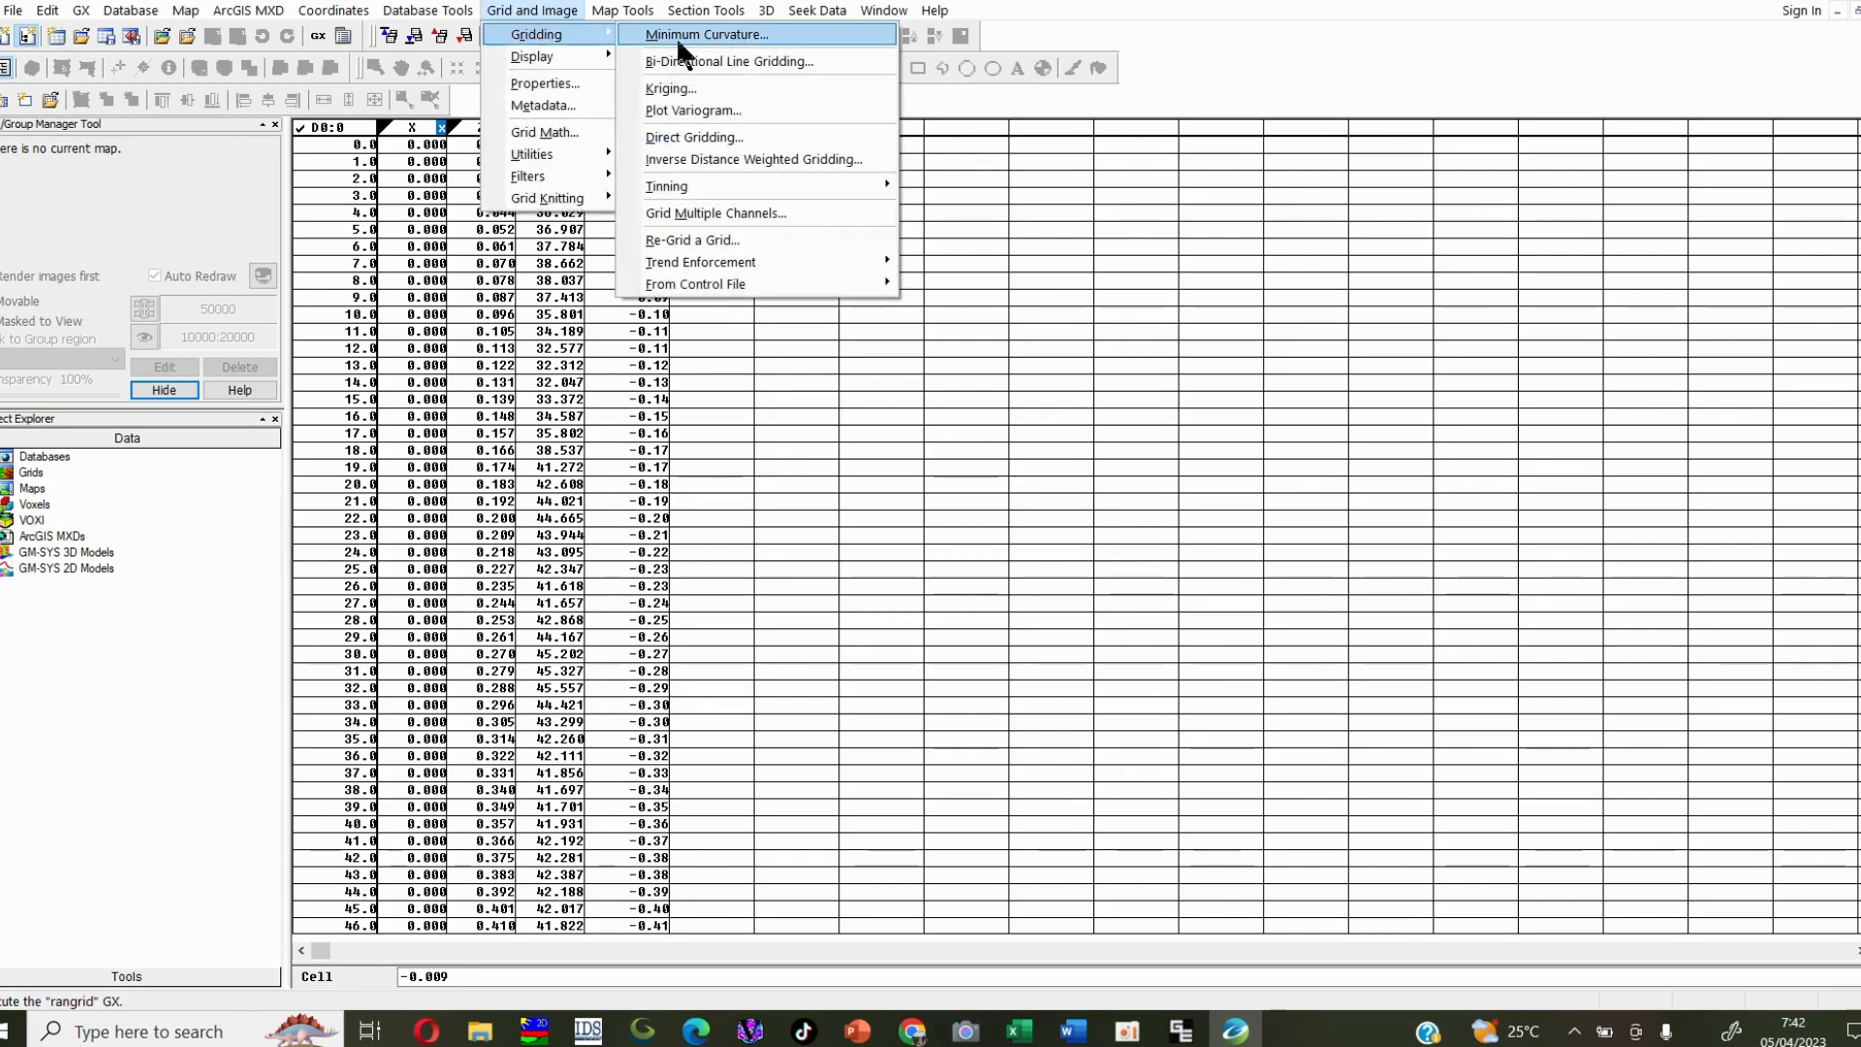
{"action": "left_click", "coordinate": [737, 34]}
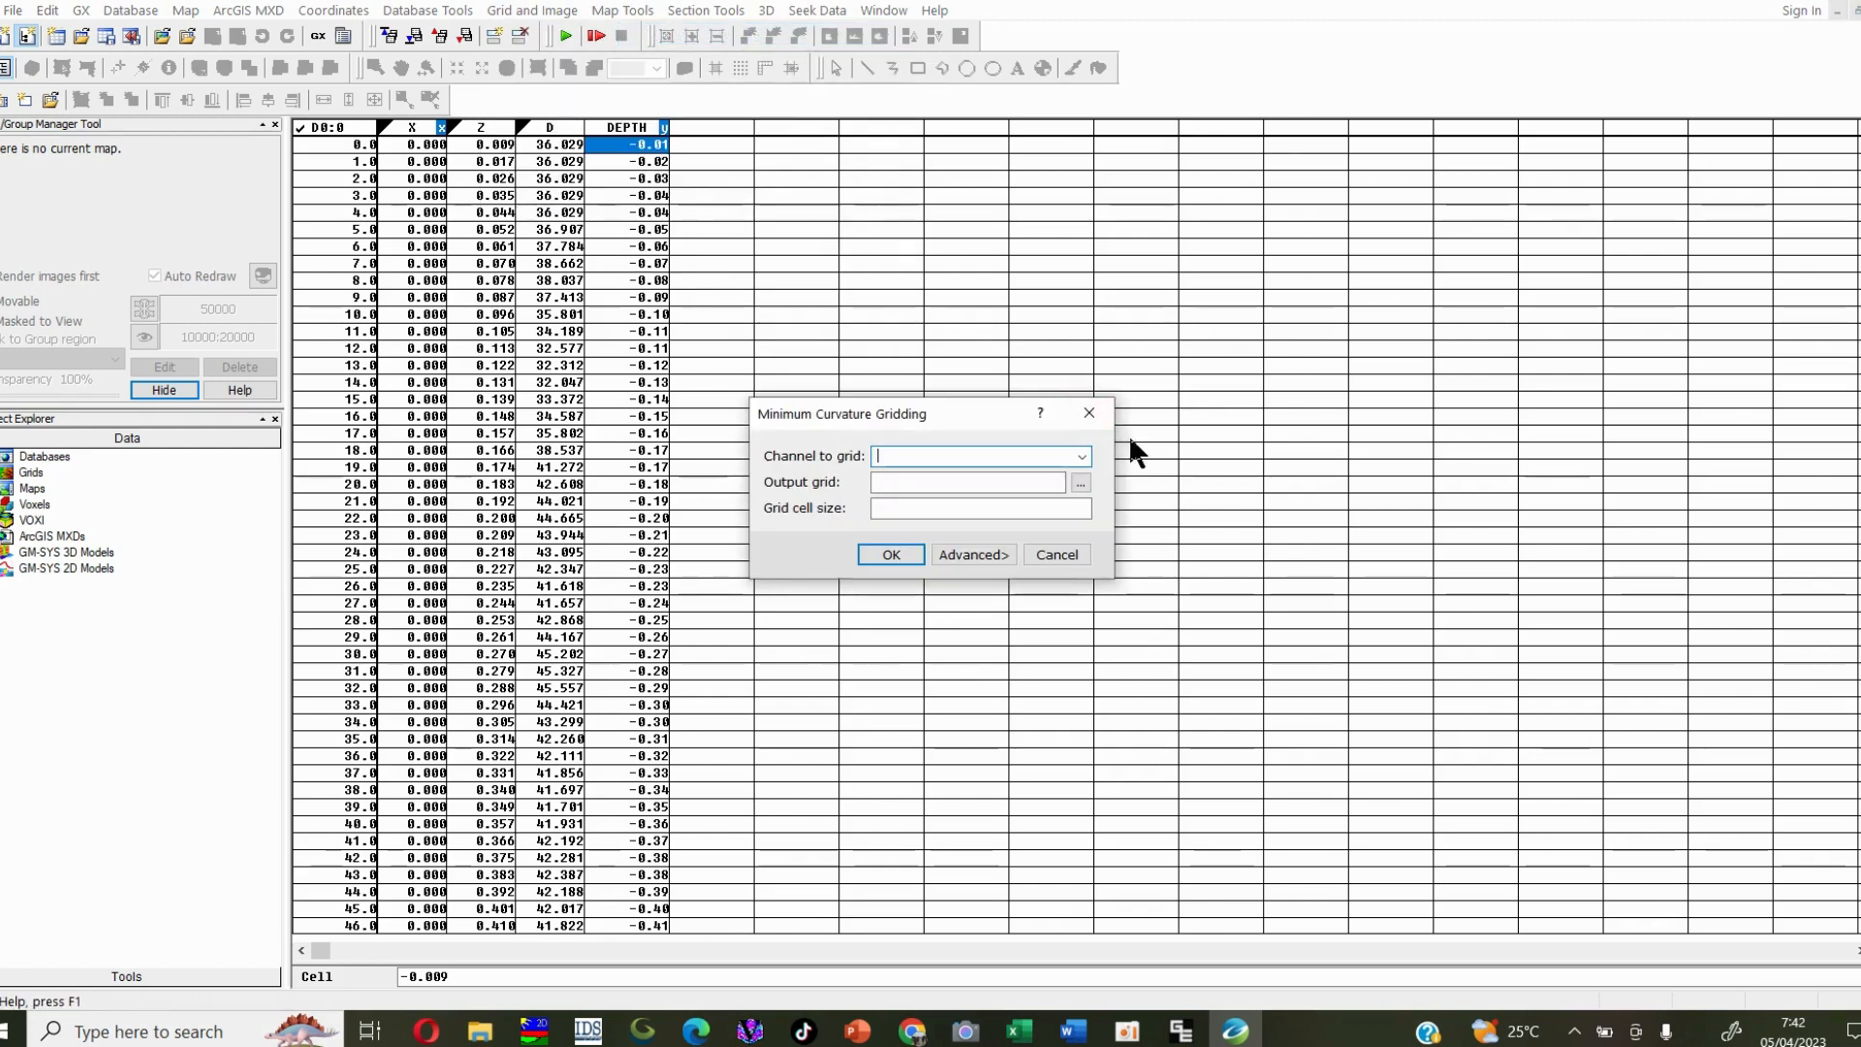
{"action": "left_click", "coordinate": [1082, 457]}
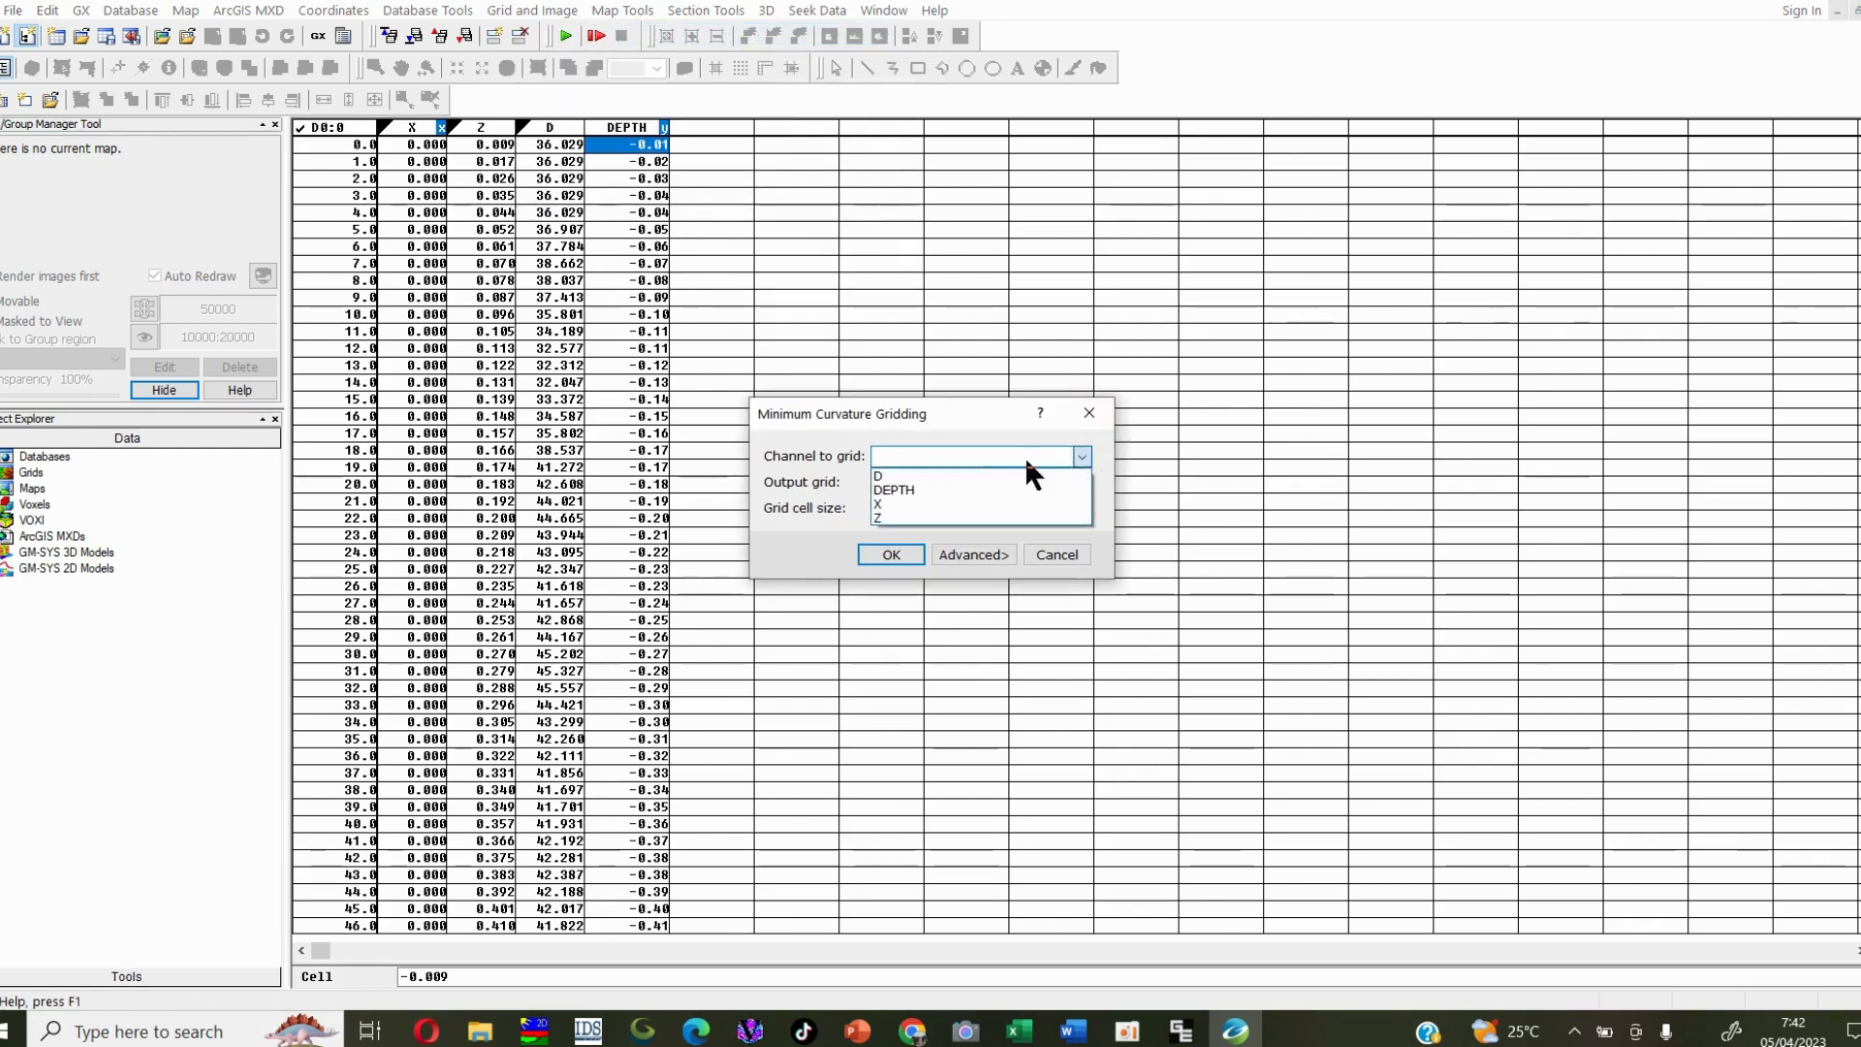
{"action": "left_click", "coordinate": [911, 475]}
{"action": "left_click", "coordinate": [964, 487]}
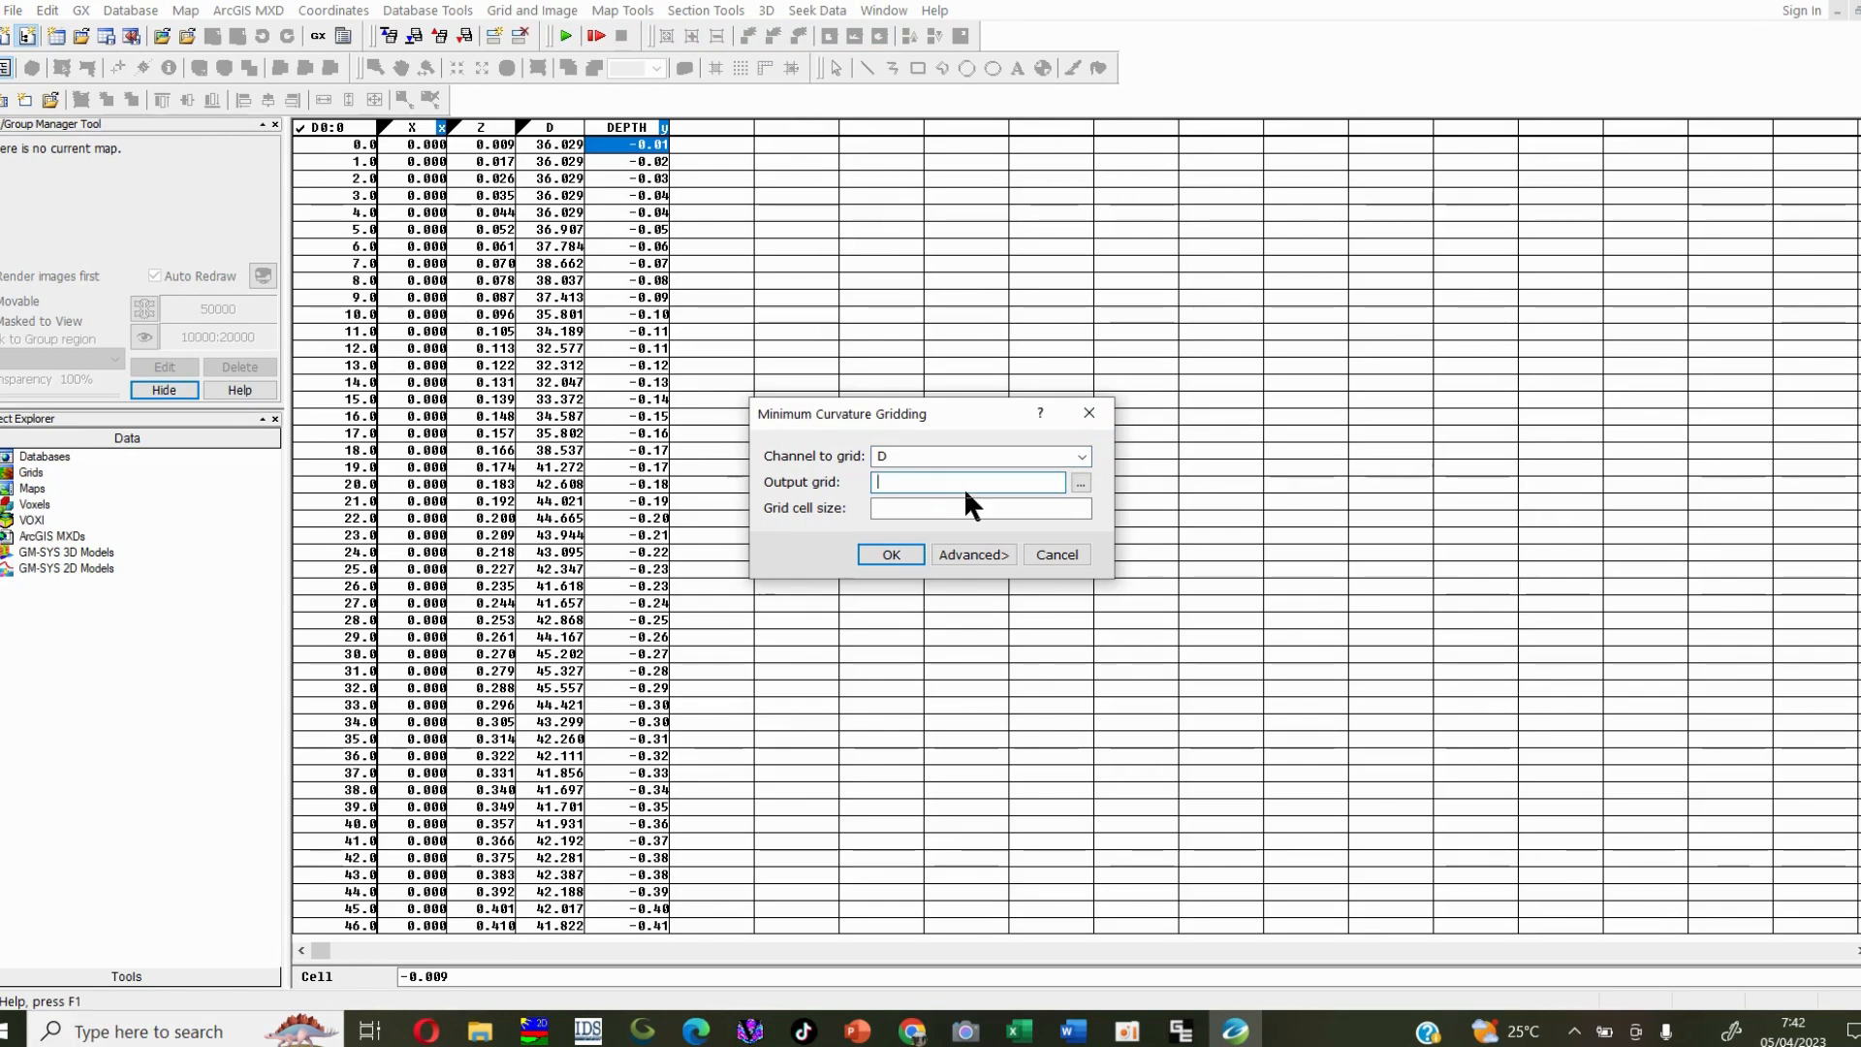
{"action": "type", "text": "OPERA DUO"}
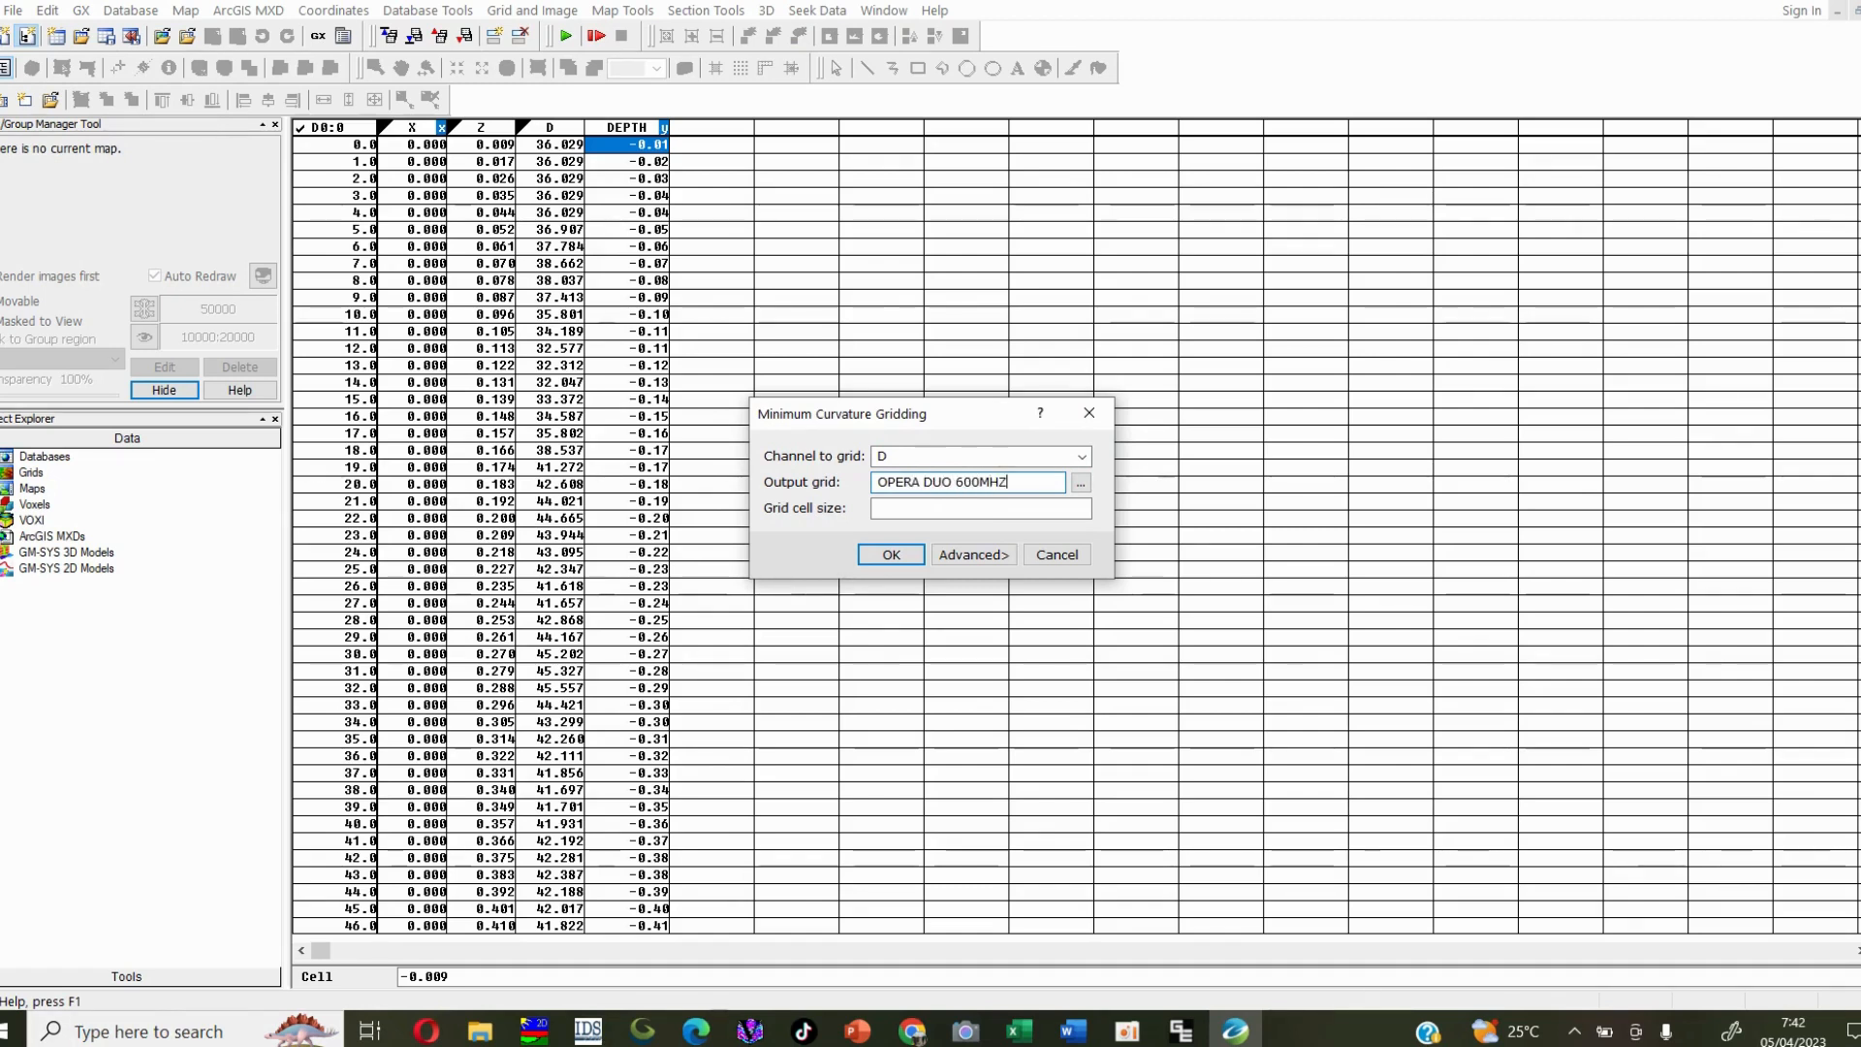
{"action": "type", "text": " 600MHZ"}
{"action": "left_click", "coordinate": [987, 508]}
{"action": "type", "text": "1"}
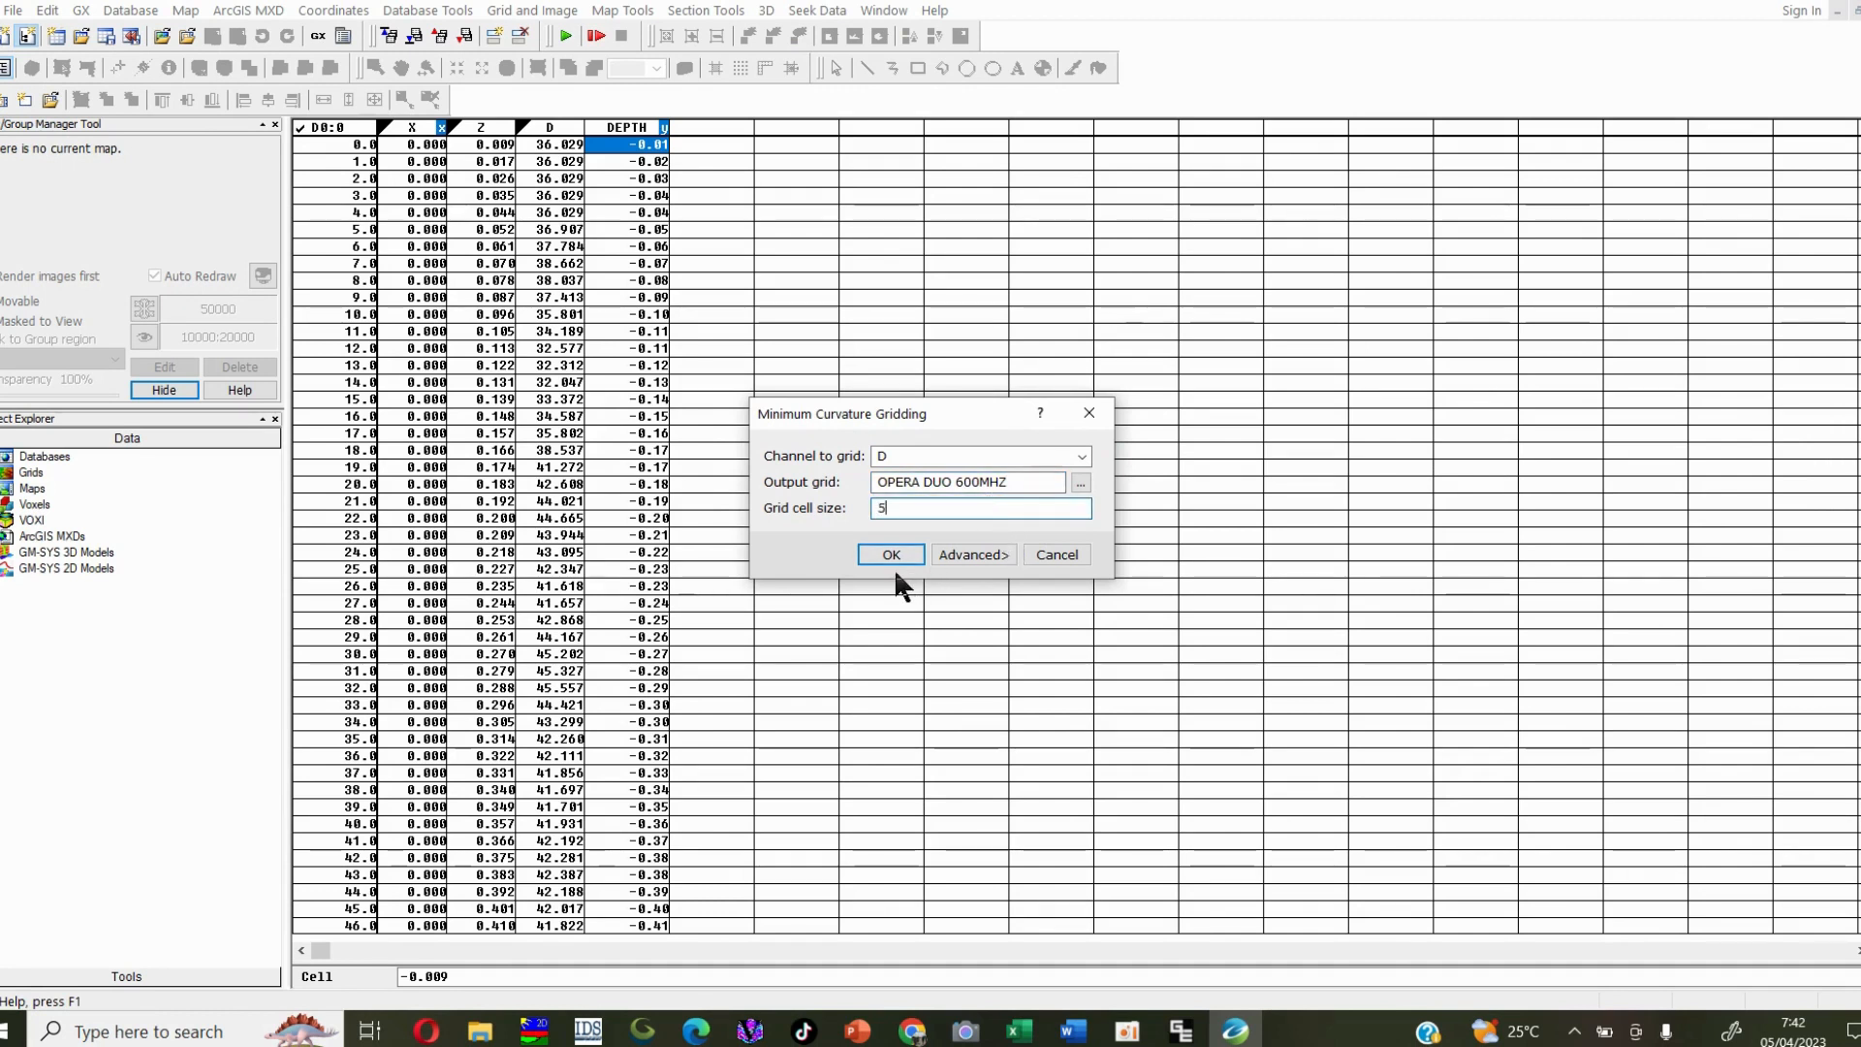
{"action": "left_click", "coordinate": [892, 554]}
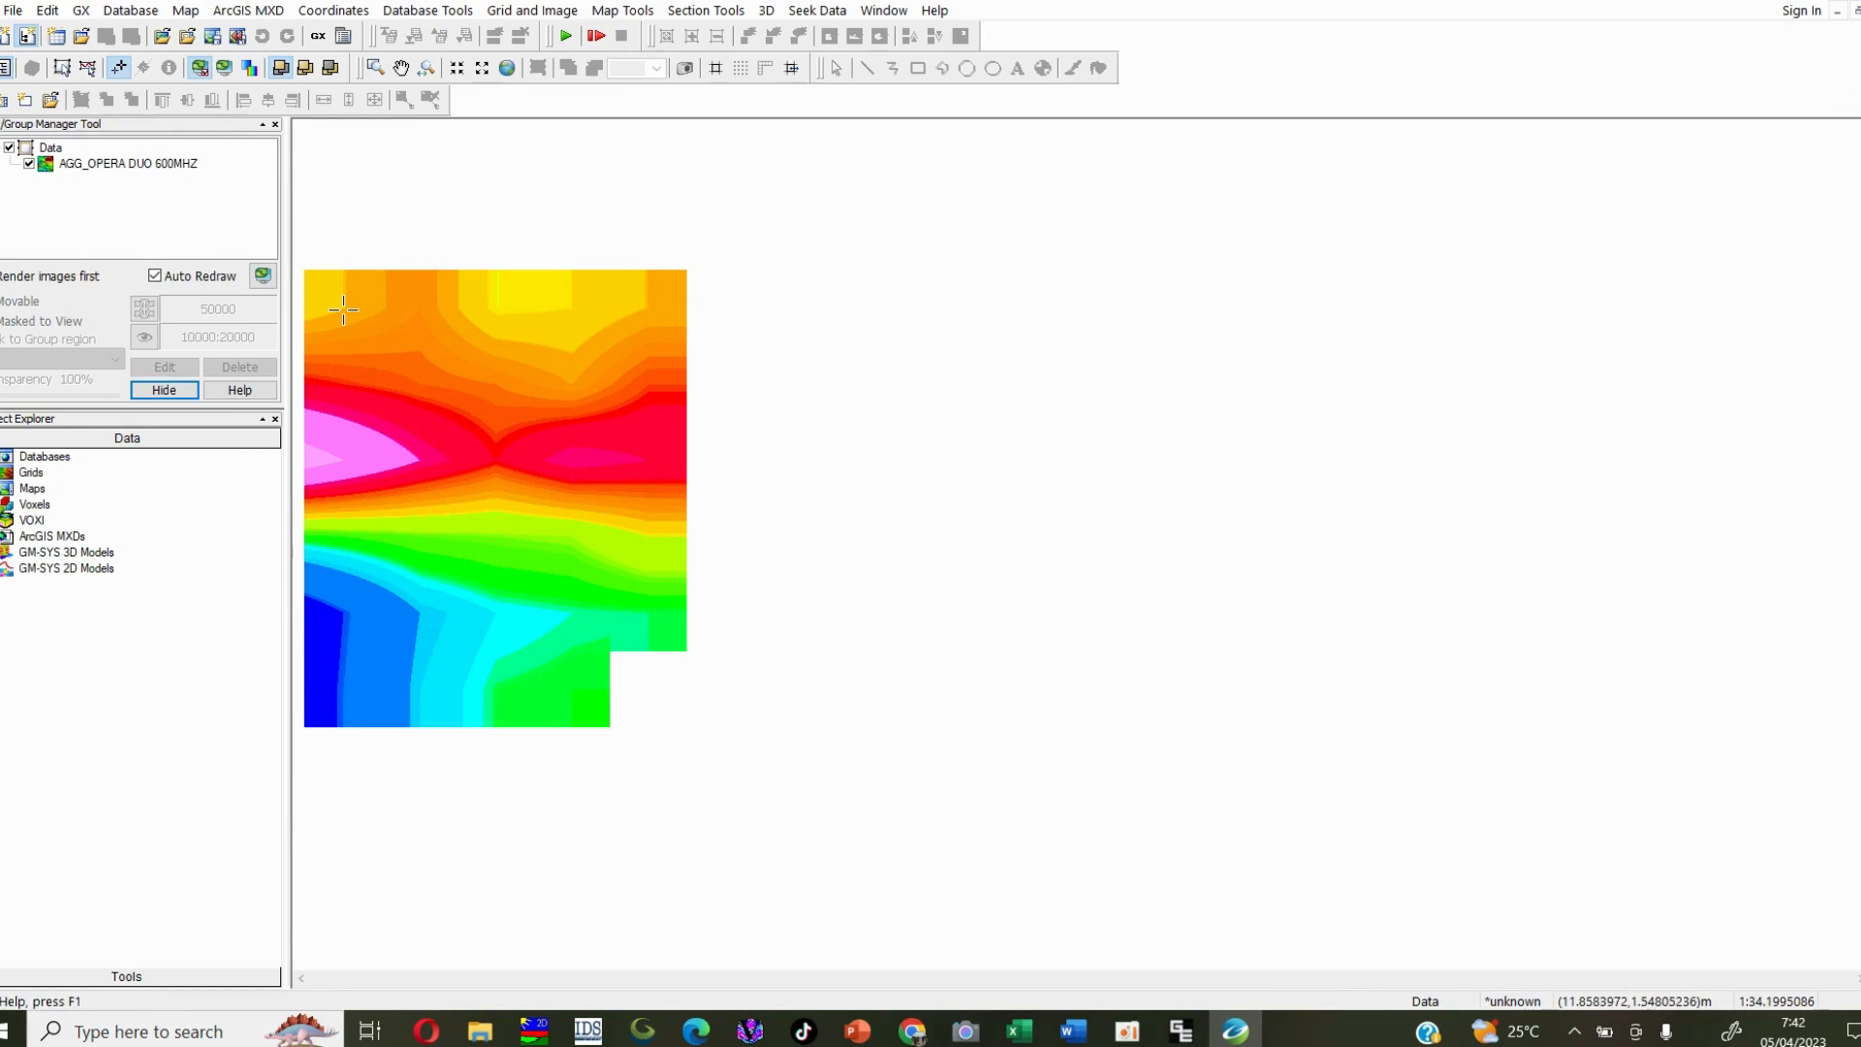
Step: Close the coarse map and regrid channel D with a cell size of 0.4, overwriting the existing OPERA DUO 600MHZ grid
{"action": "left_click", "coordinate": [1859, 11]}
{"action": "left_click", "coordinate": [524, 12]}
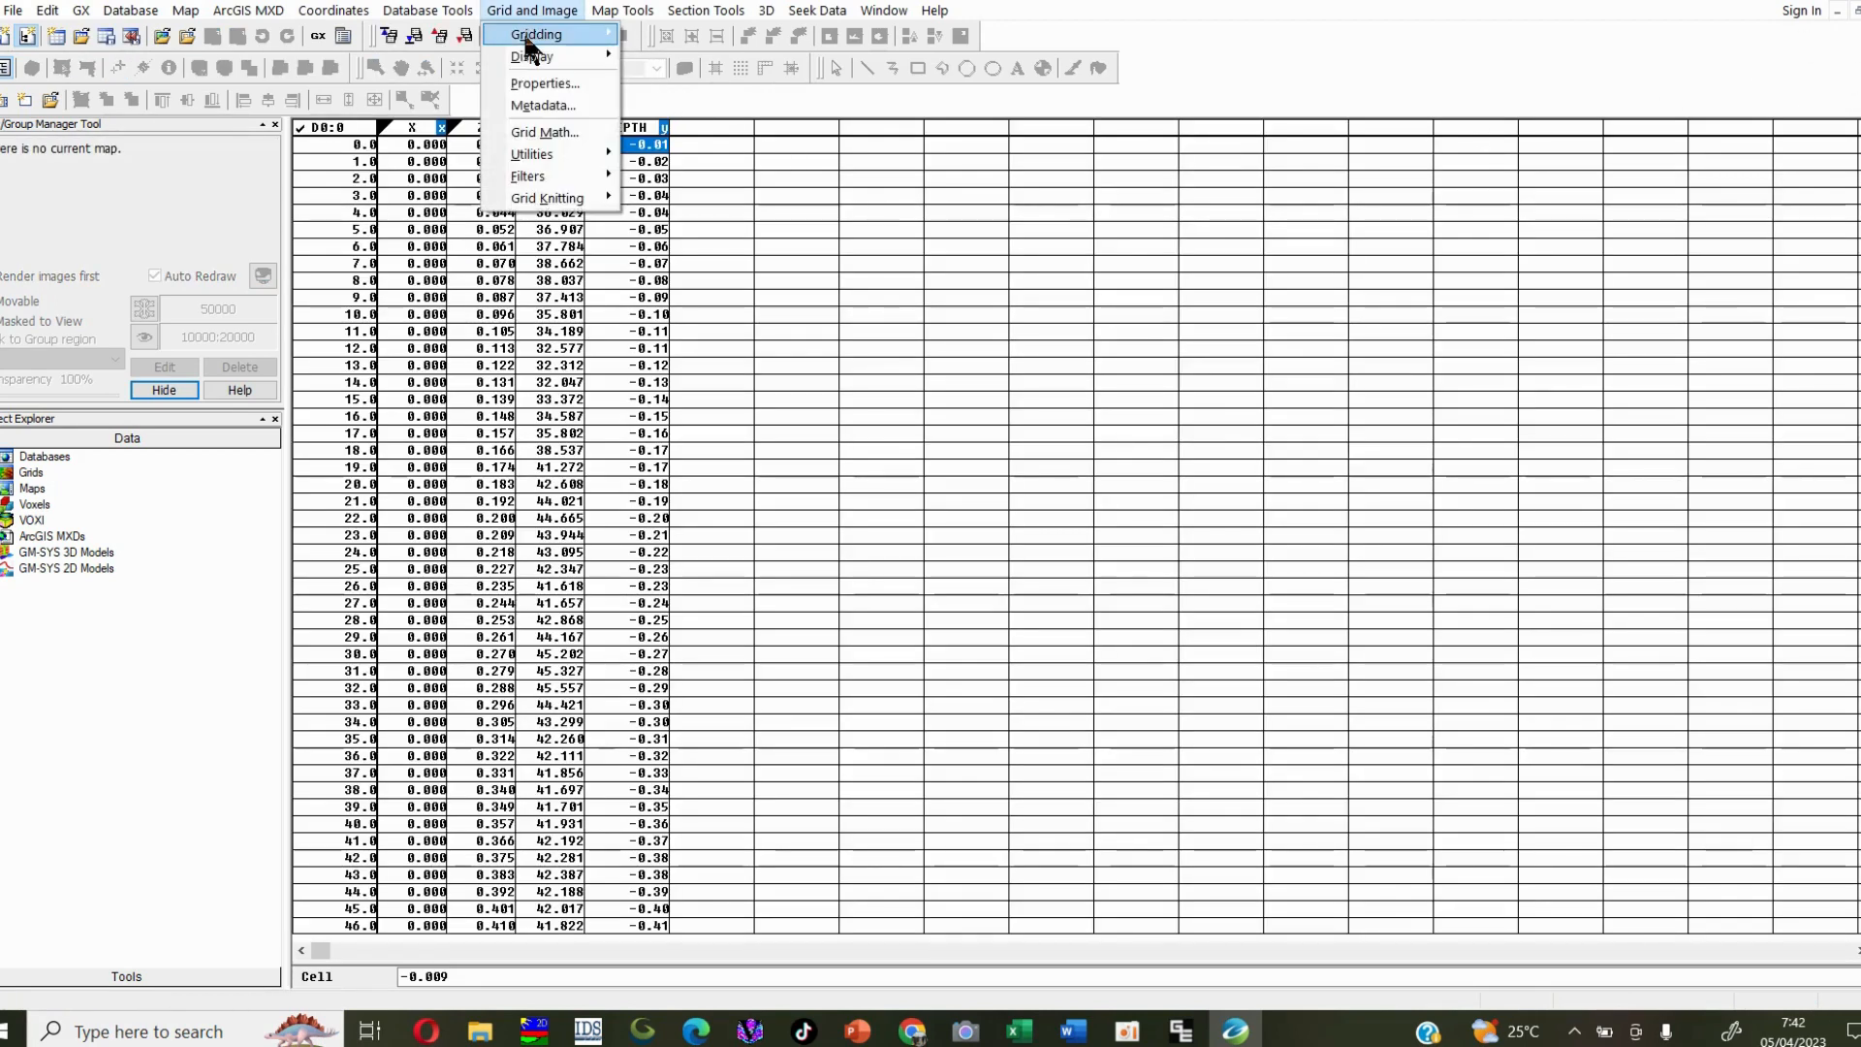
{"action": "mouse_move", "coordinate": [531, 39]}
{"action": "left_click", "coordinate": [722, 37]}
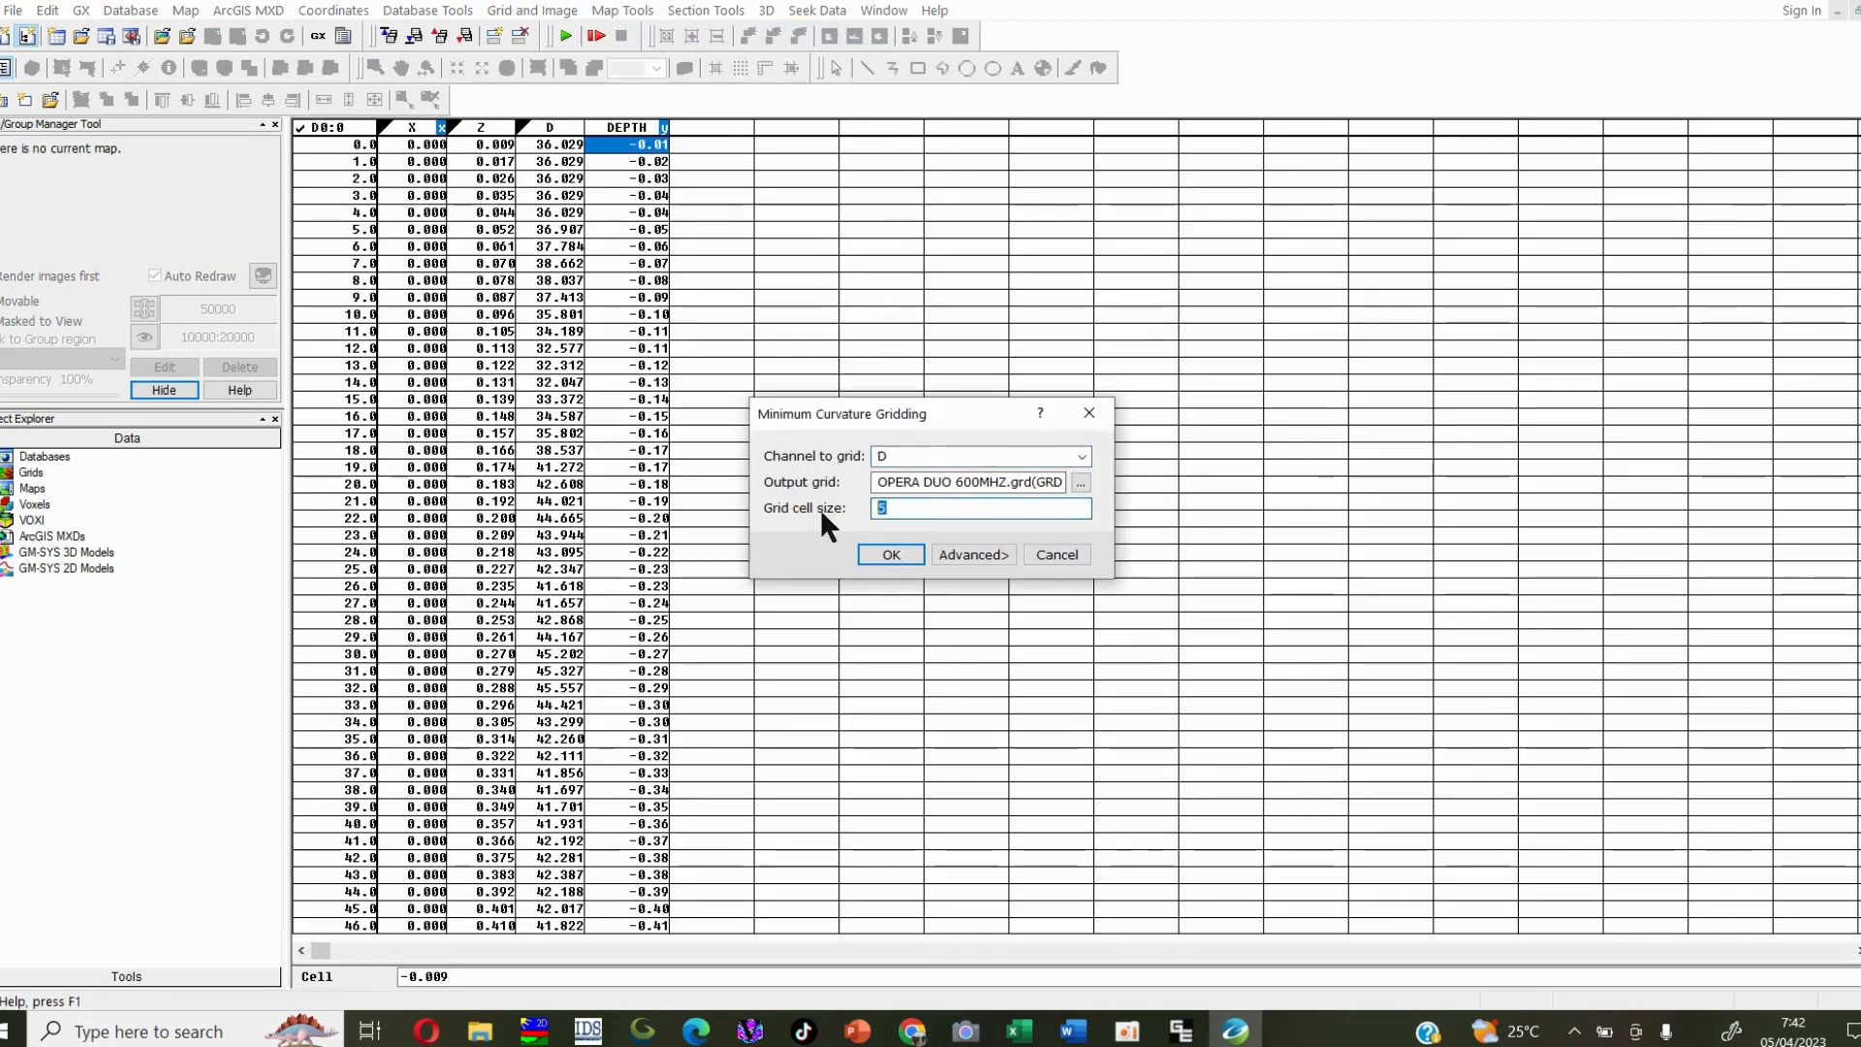
{"action": "type", "text": "0."}
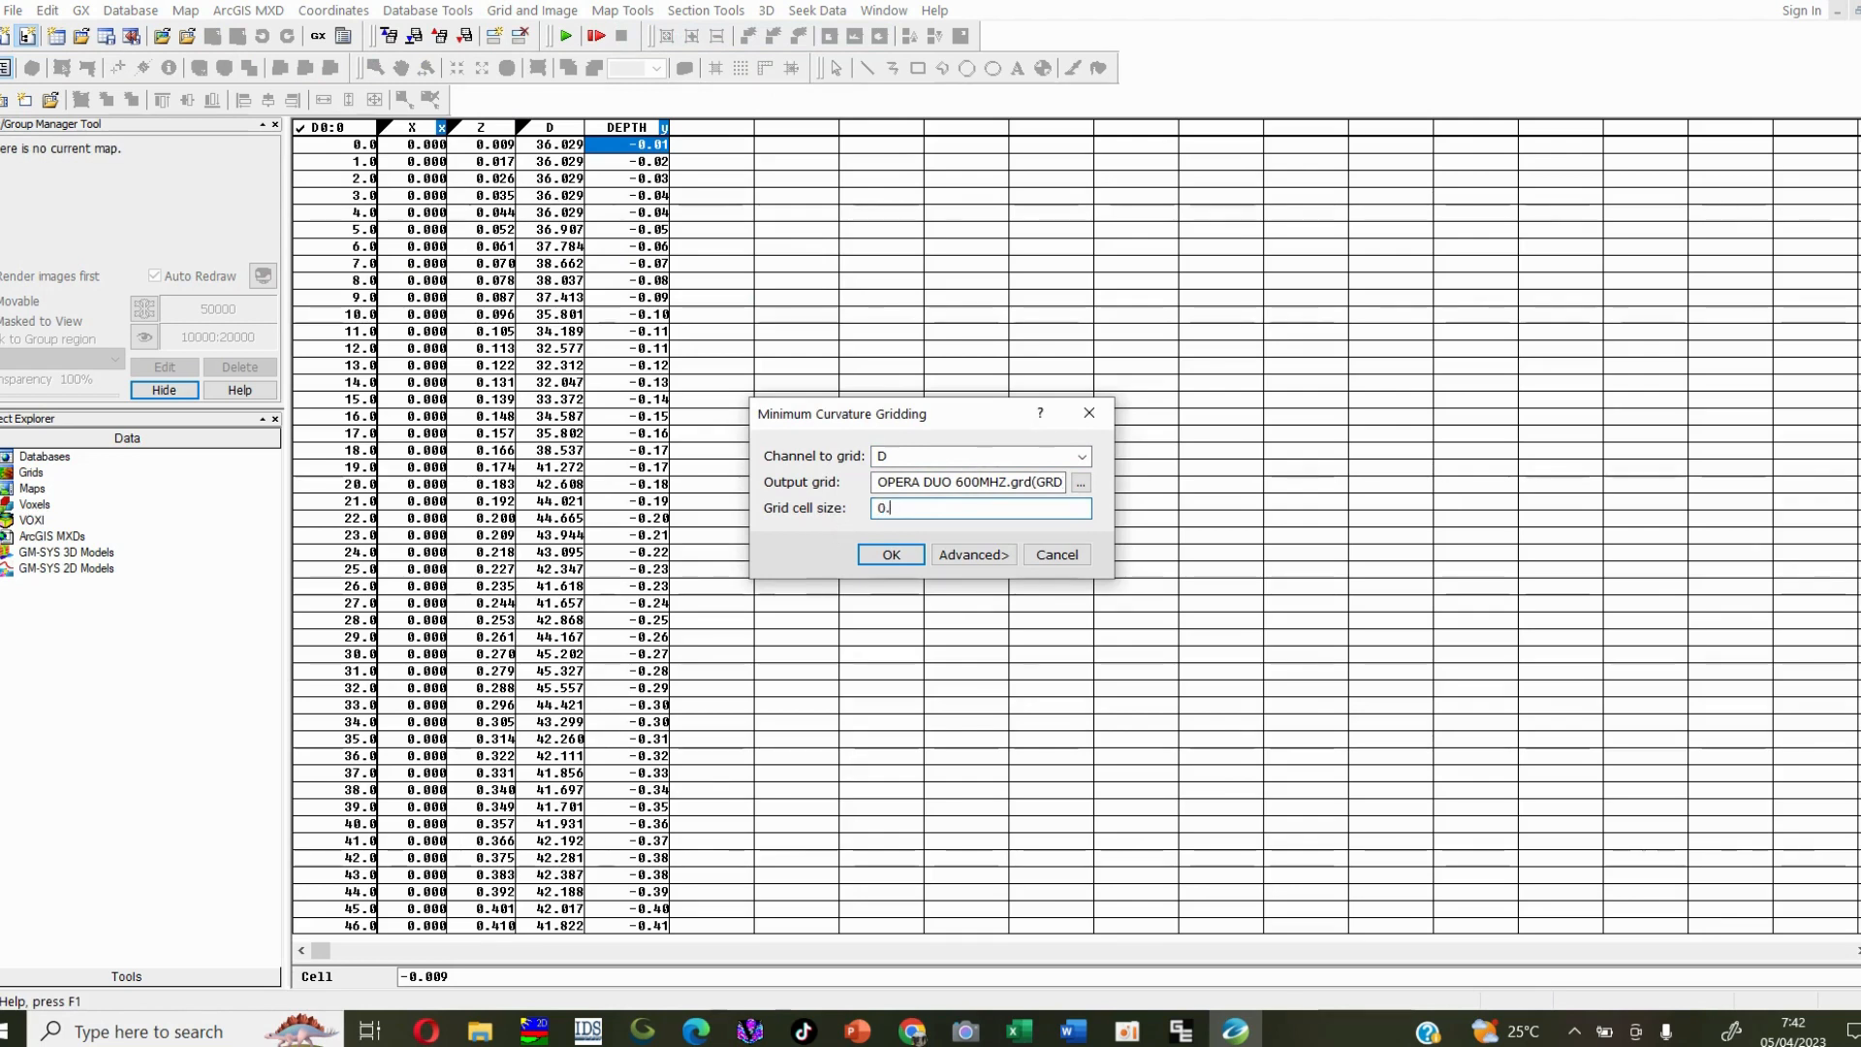
{"action": "type", "text": "5"}
{"action": "left_click", "coordinate": [890, 554]}
{"action": "left_click", "coordinate": [961, 547]}
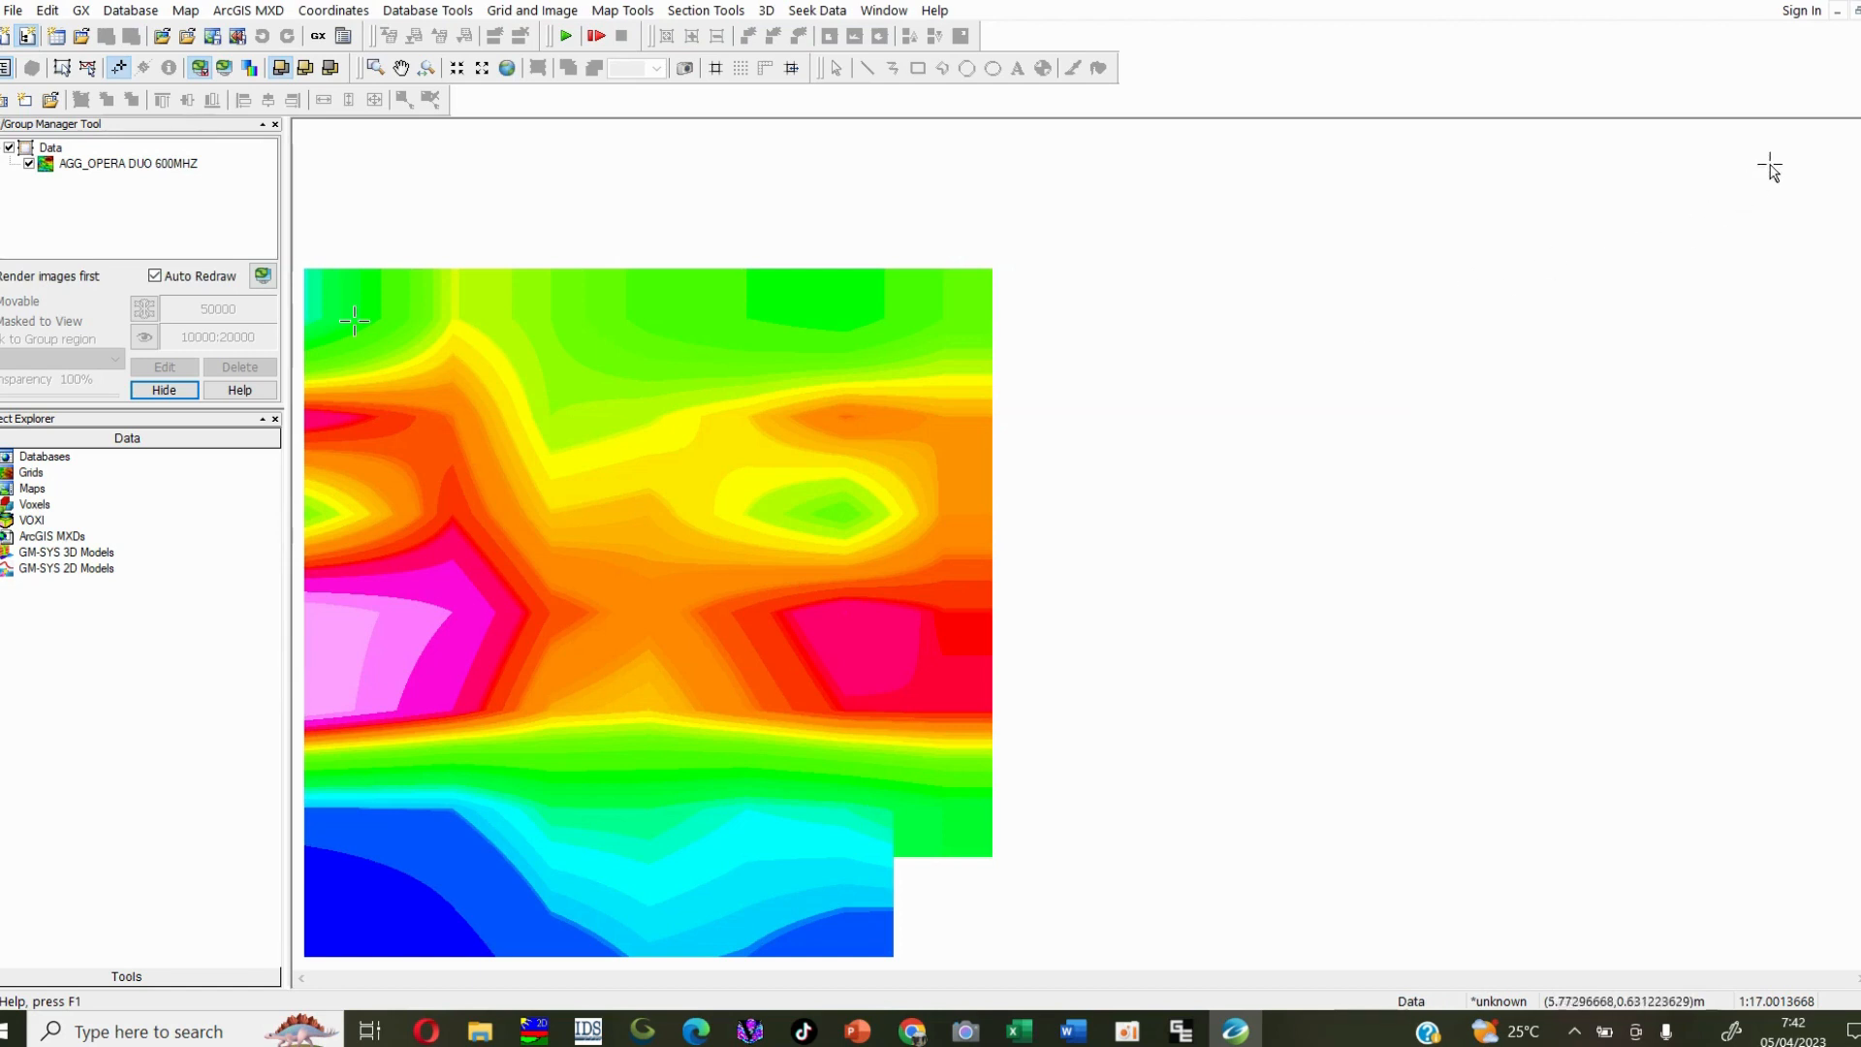
Step: Close the resulting map and regrid channel D with a cell size of 0.04, overwriting the same output grid
{"action": "left_click", "coordinate": [1860, 11]}
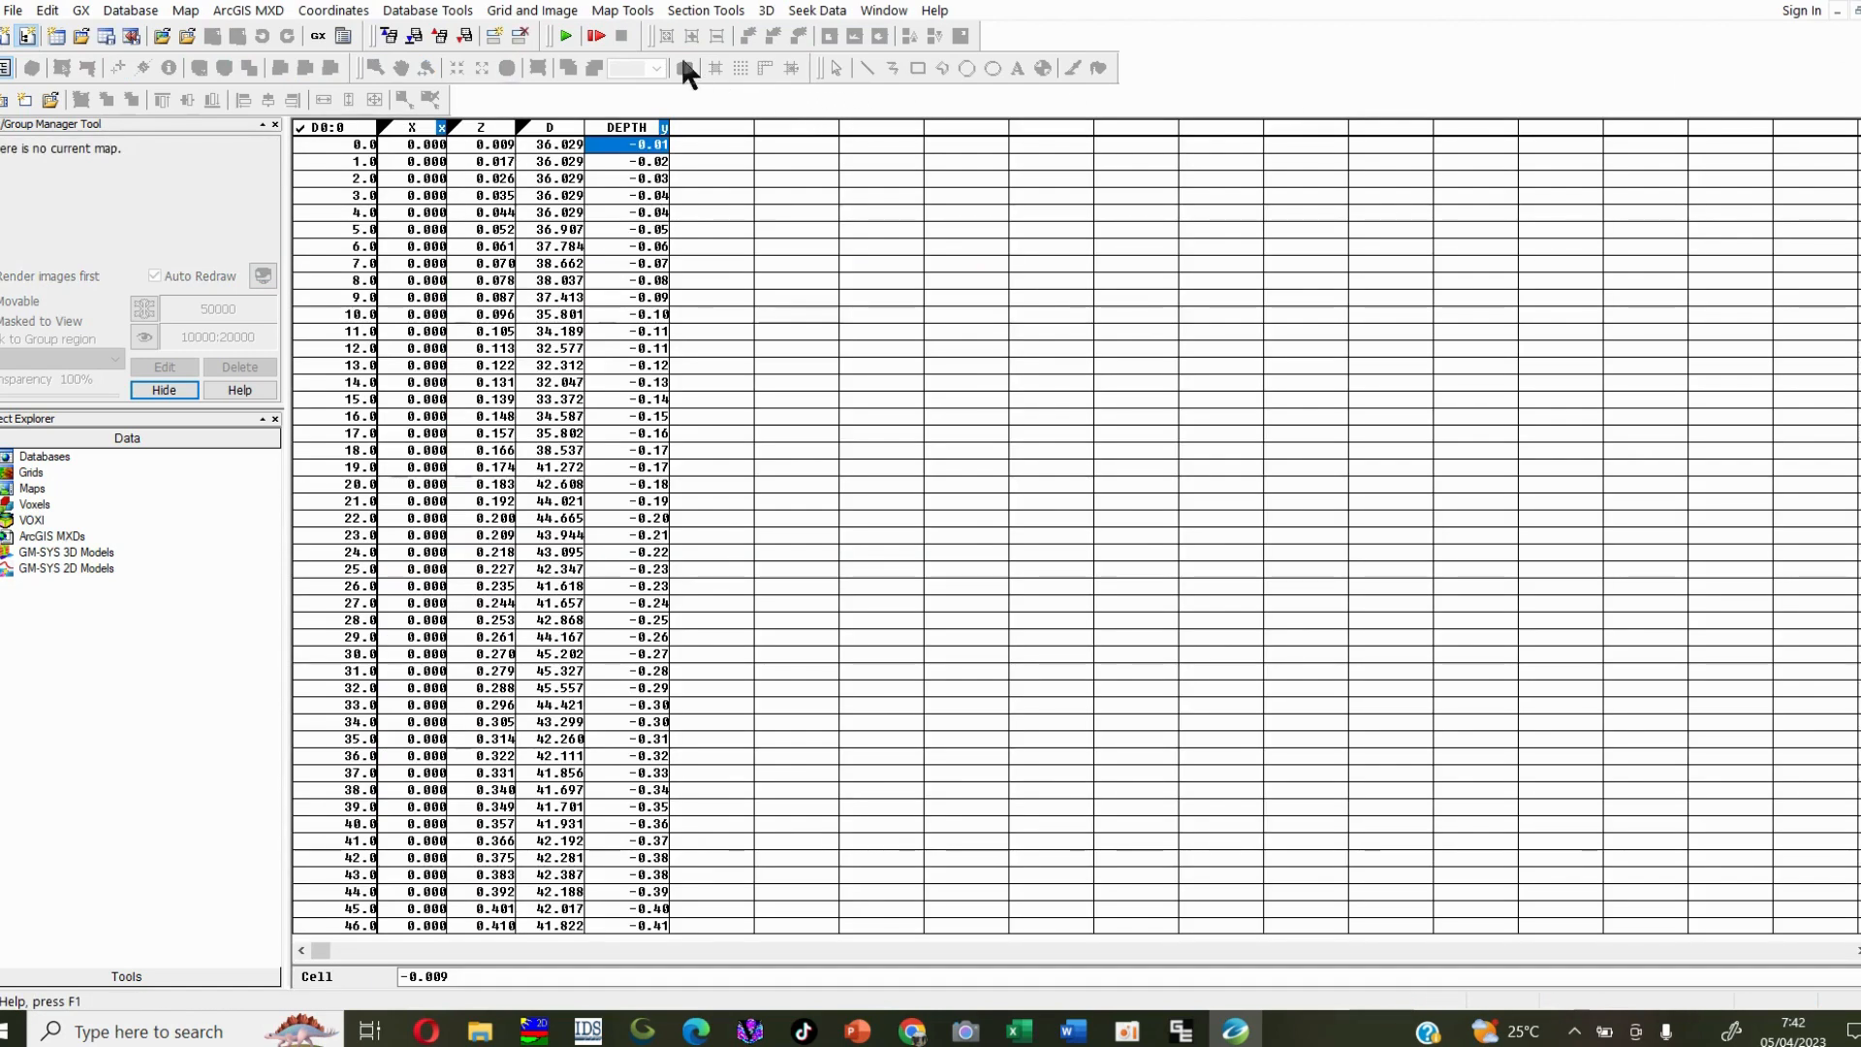
{"action": "left_click", "coordinate": [532, 11]}
{"action": "mouse_move", "coordinate": [543, 35]}
{"action": "left_click", "coordinate": [706, 34]}
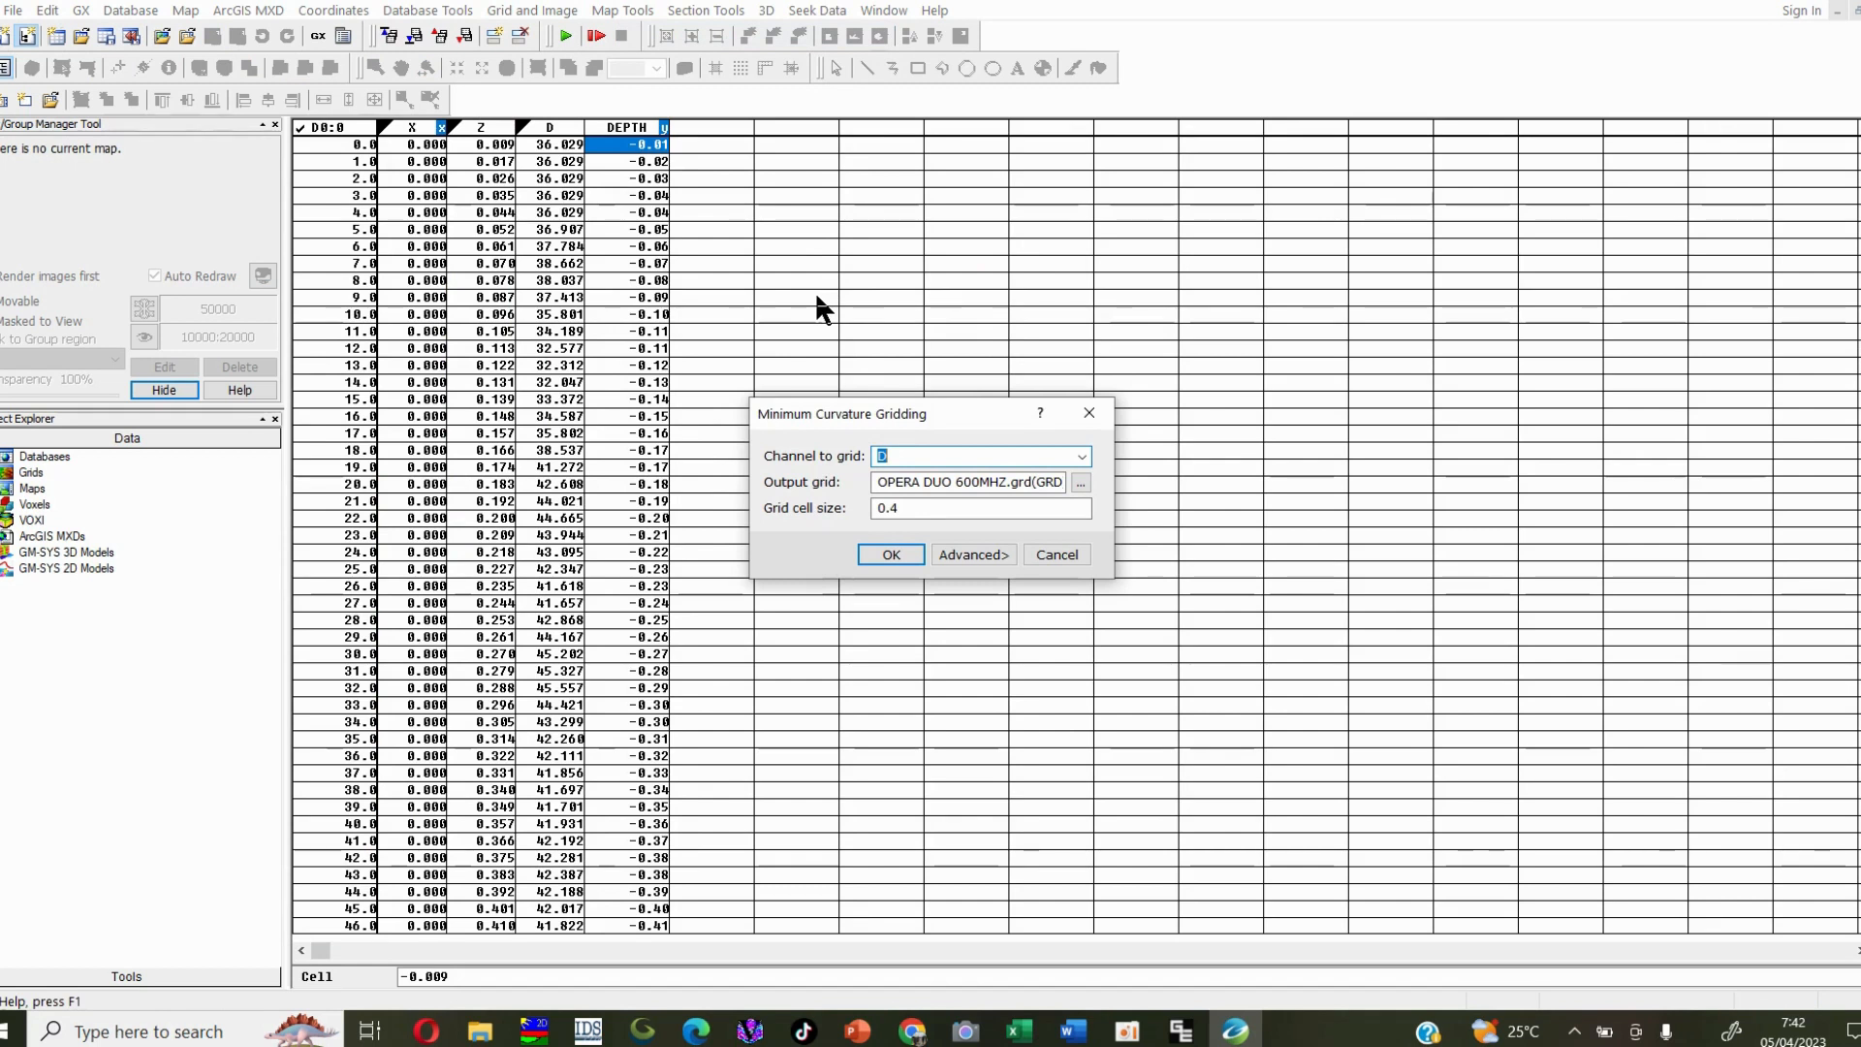
{"action": "left_click", "coordinate": [895, 509]}
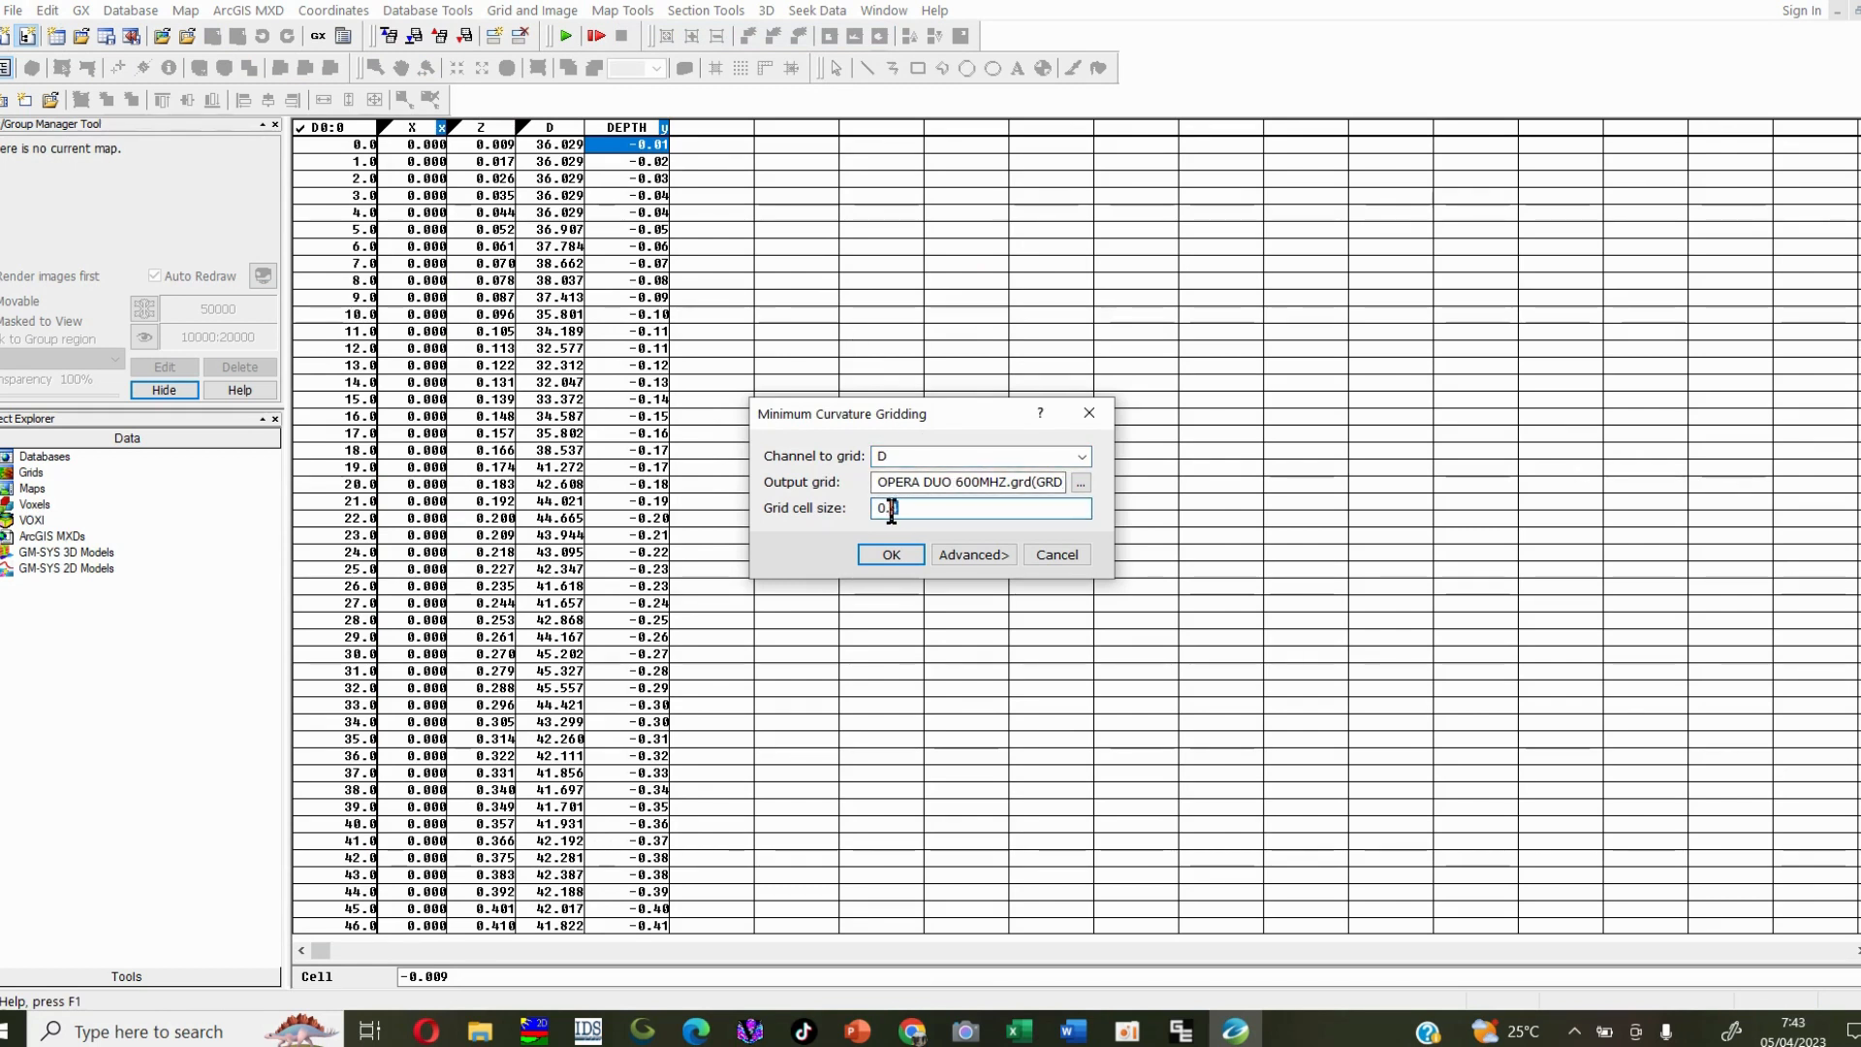
{"action": "type", "text": "04"}
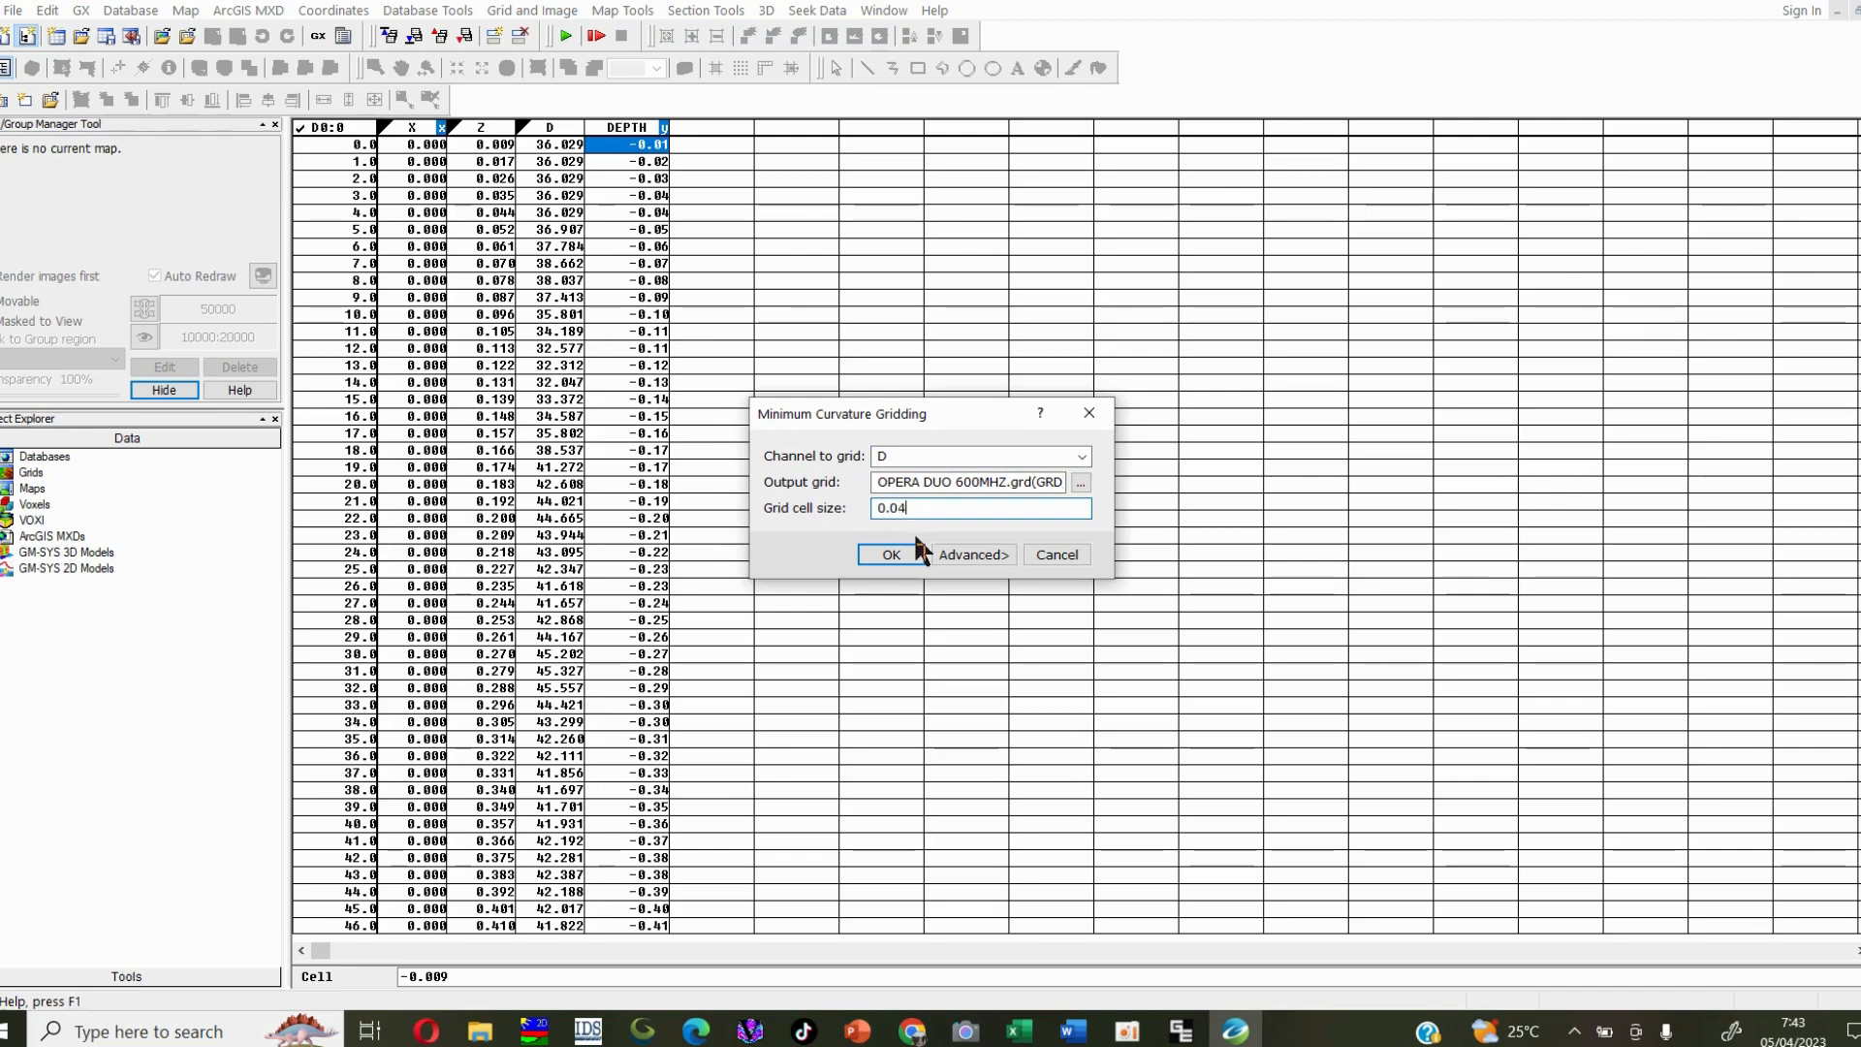
{"action": "left_click", "coordinate": [904, 548]}
{"action": "left_click", "coordinate": [981, 541]}
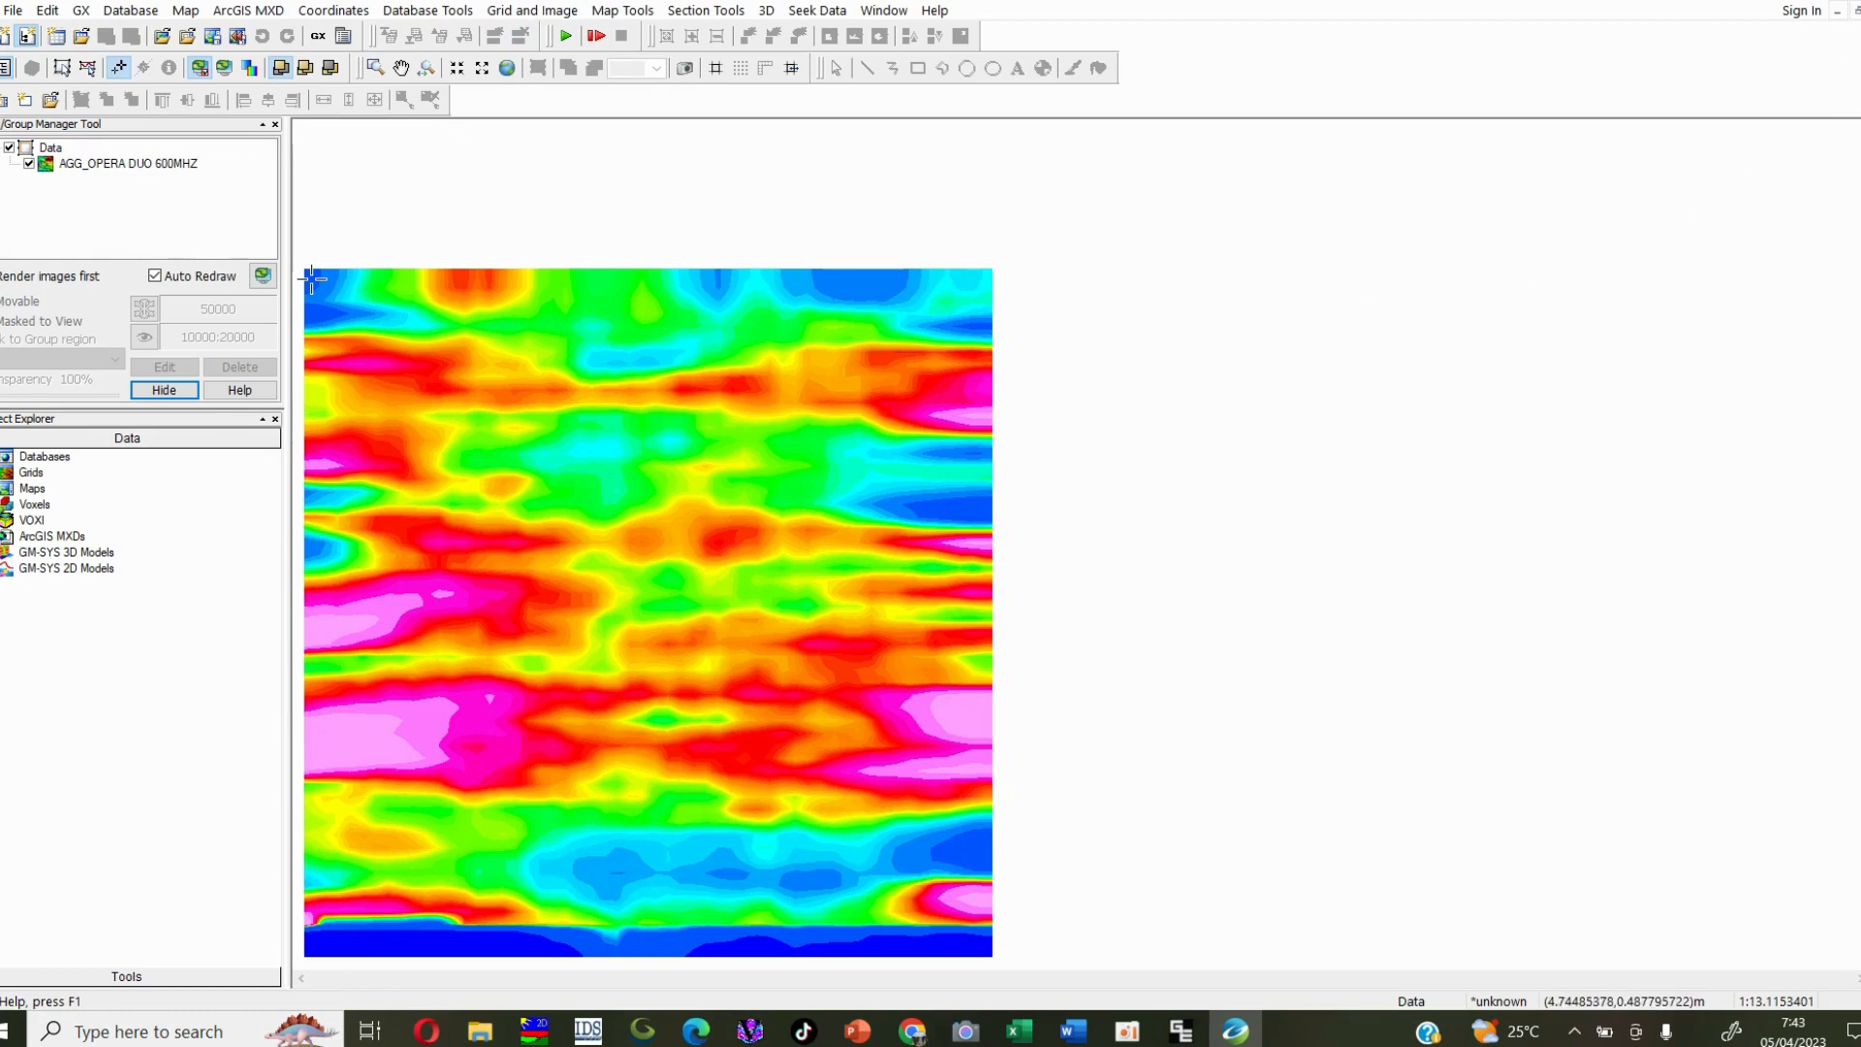
Step: Close the current map and regrid channel D with a cell size of 0.01, overwriting the OPERA DUO 600MHZ grid
{"action": "left_click", "coordinate": [1855, 9]}
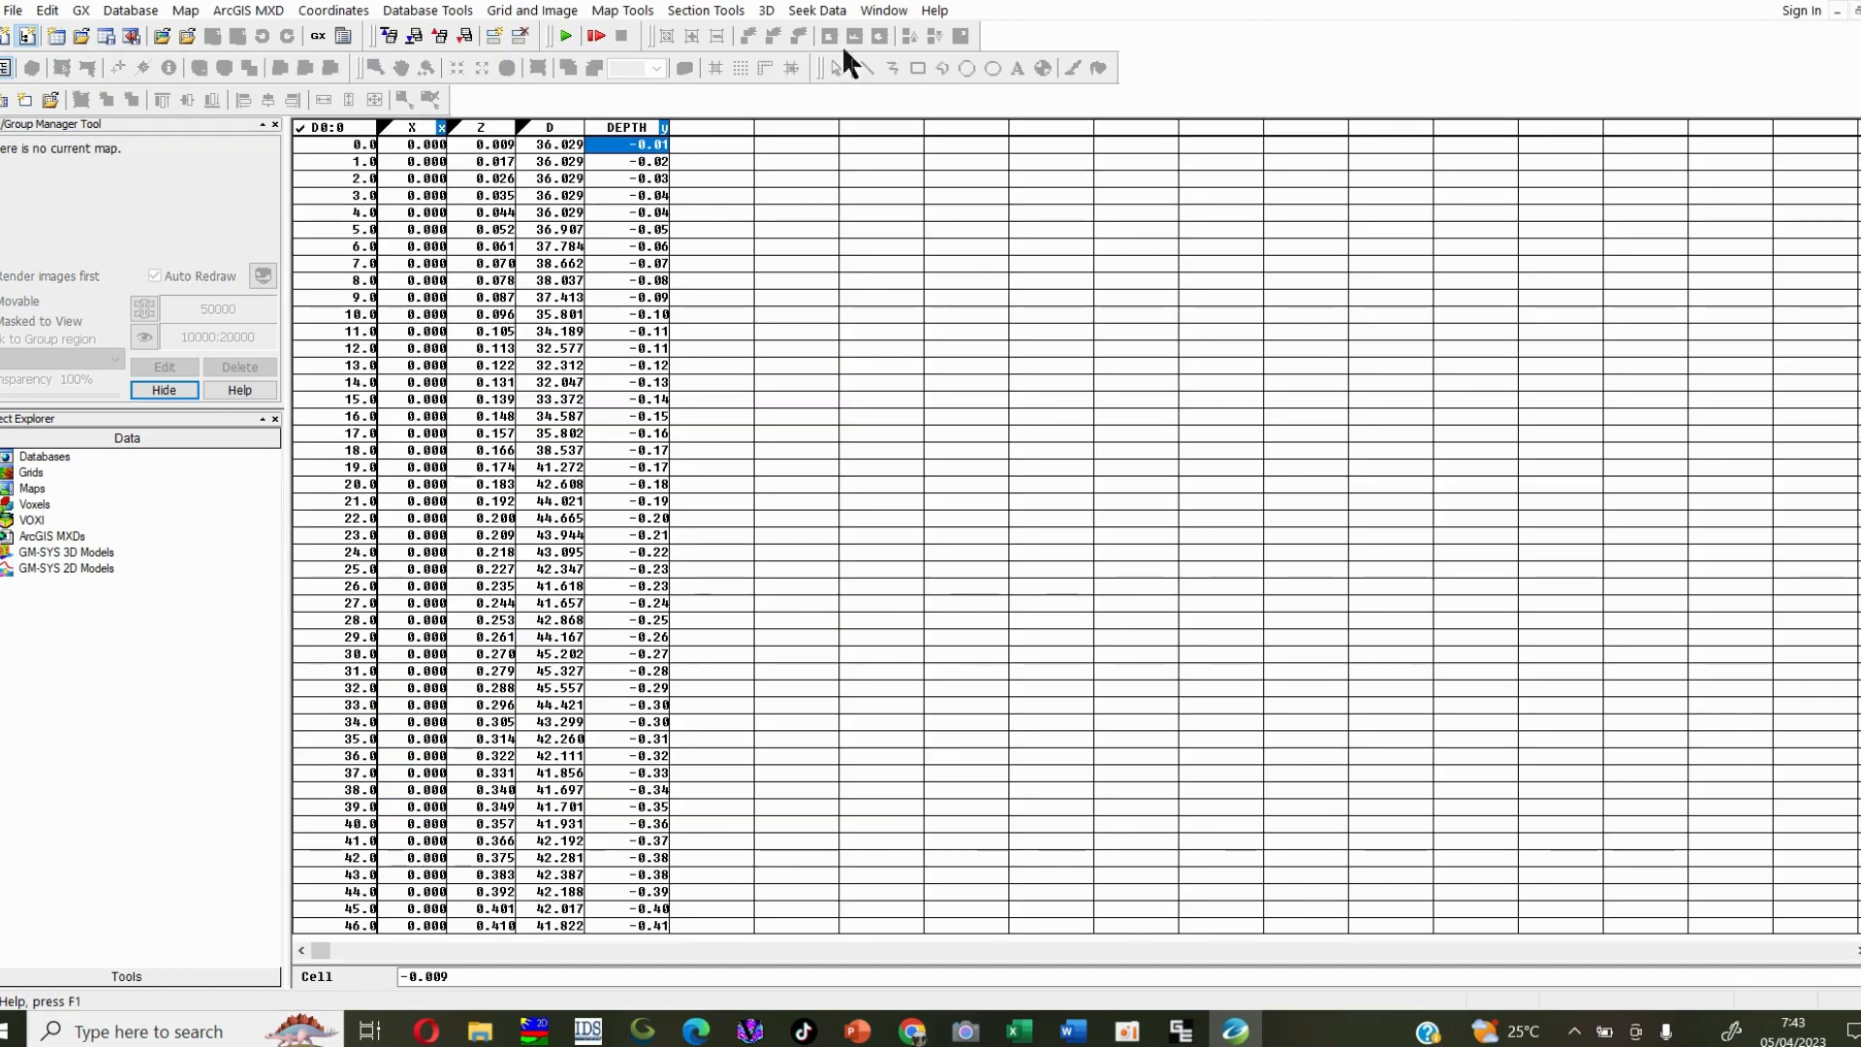
{"action": "left_click", "coordinate": [532, 10]}
{"action": "mouse_move", "coordinate": [555, 39]}
{"action": "left_click", "coordinate": [690, 35]}
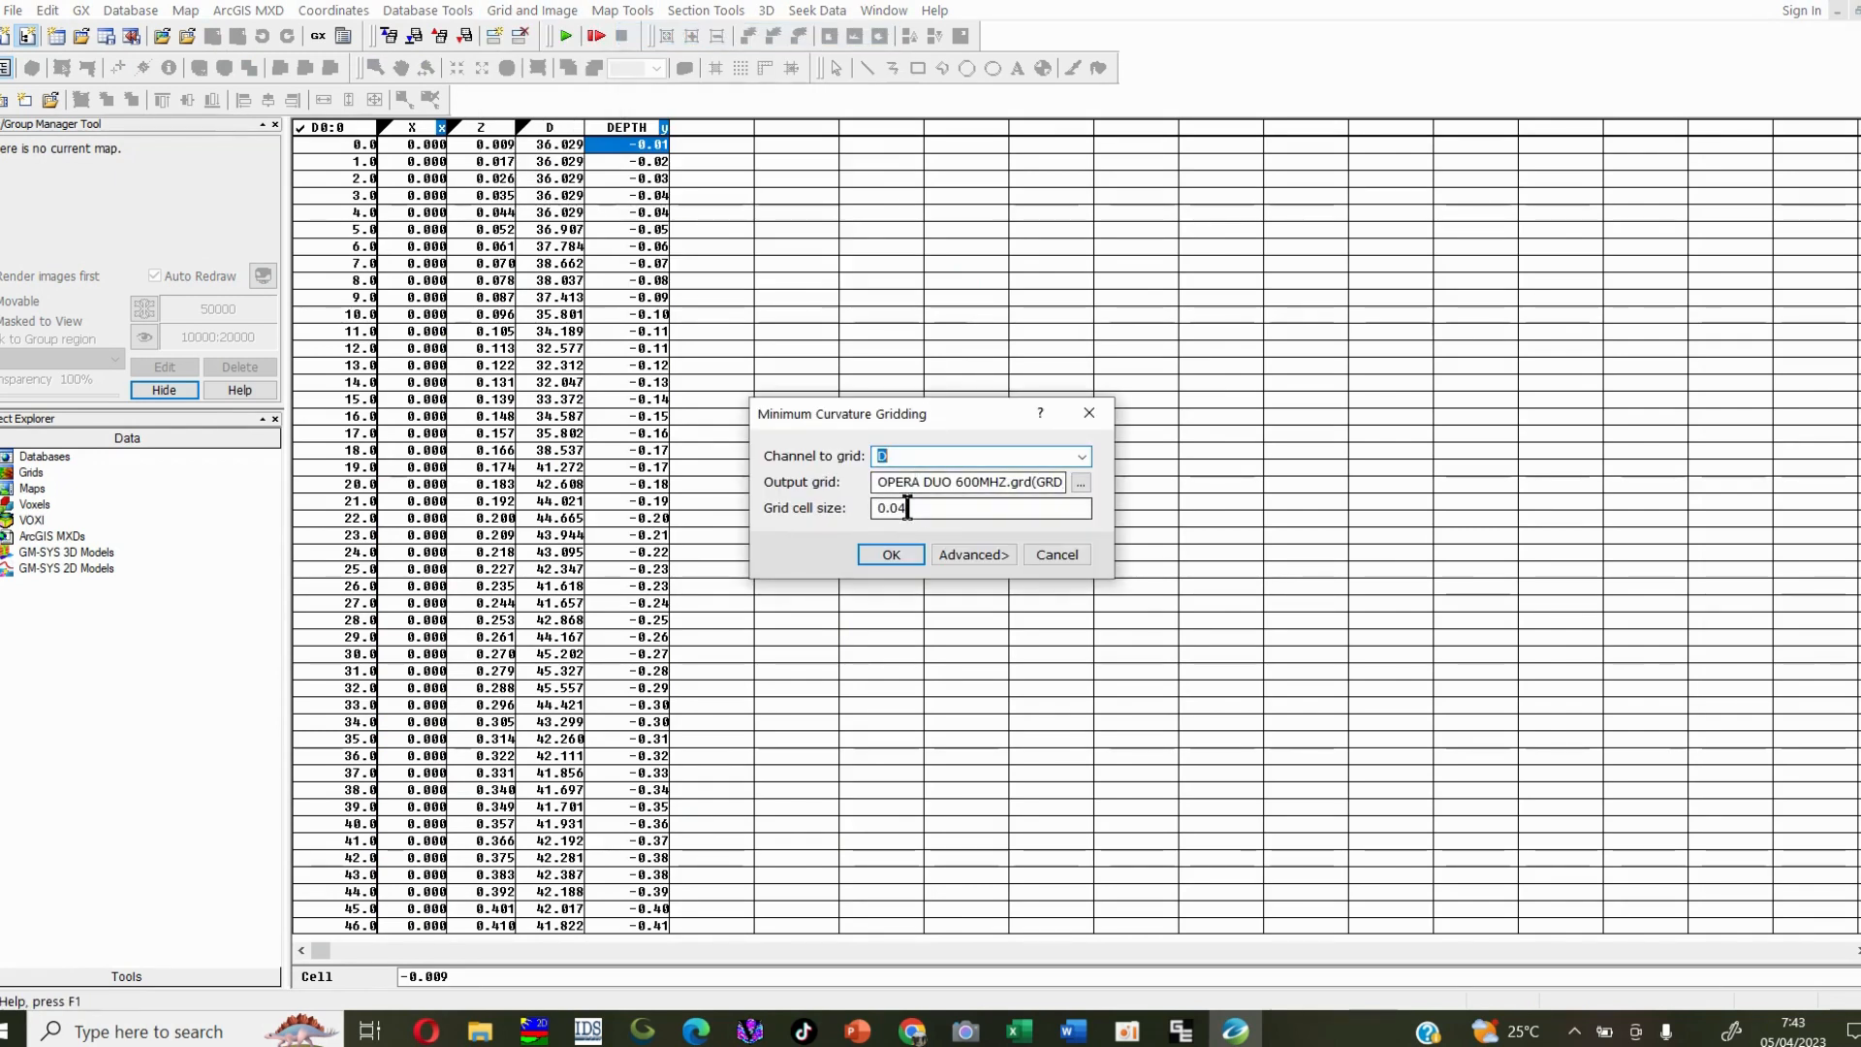
{"action": "left_click_drag", "start_coordinate": [899, 513], "coordinate": [920, 510]}
{"action": "type", "text": "1"}
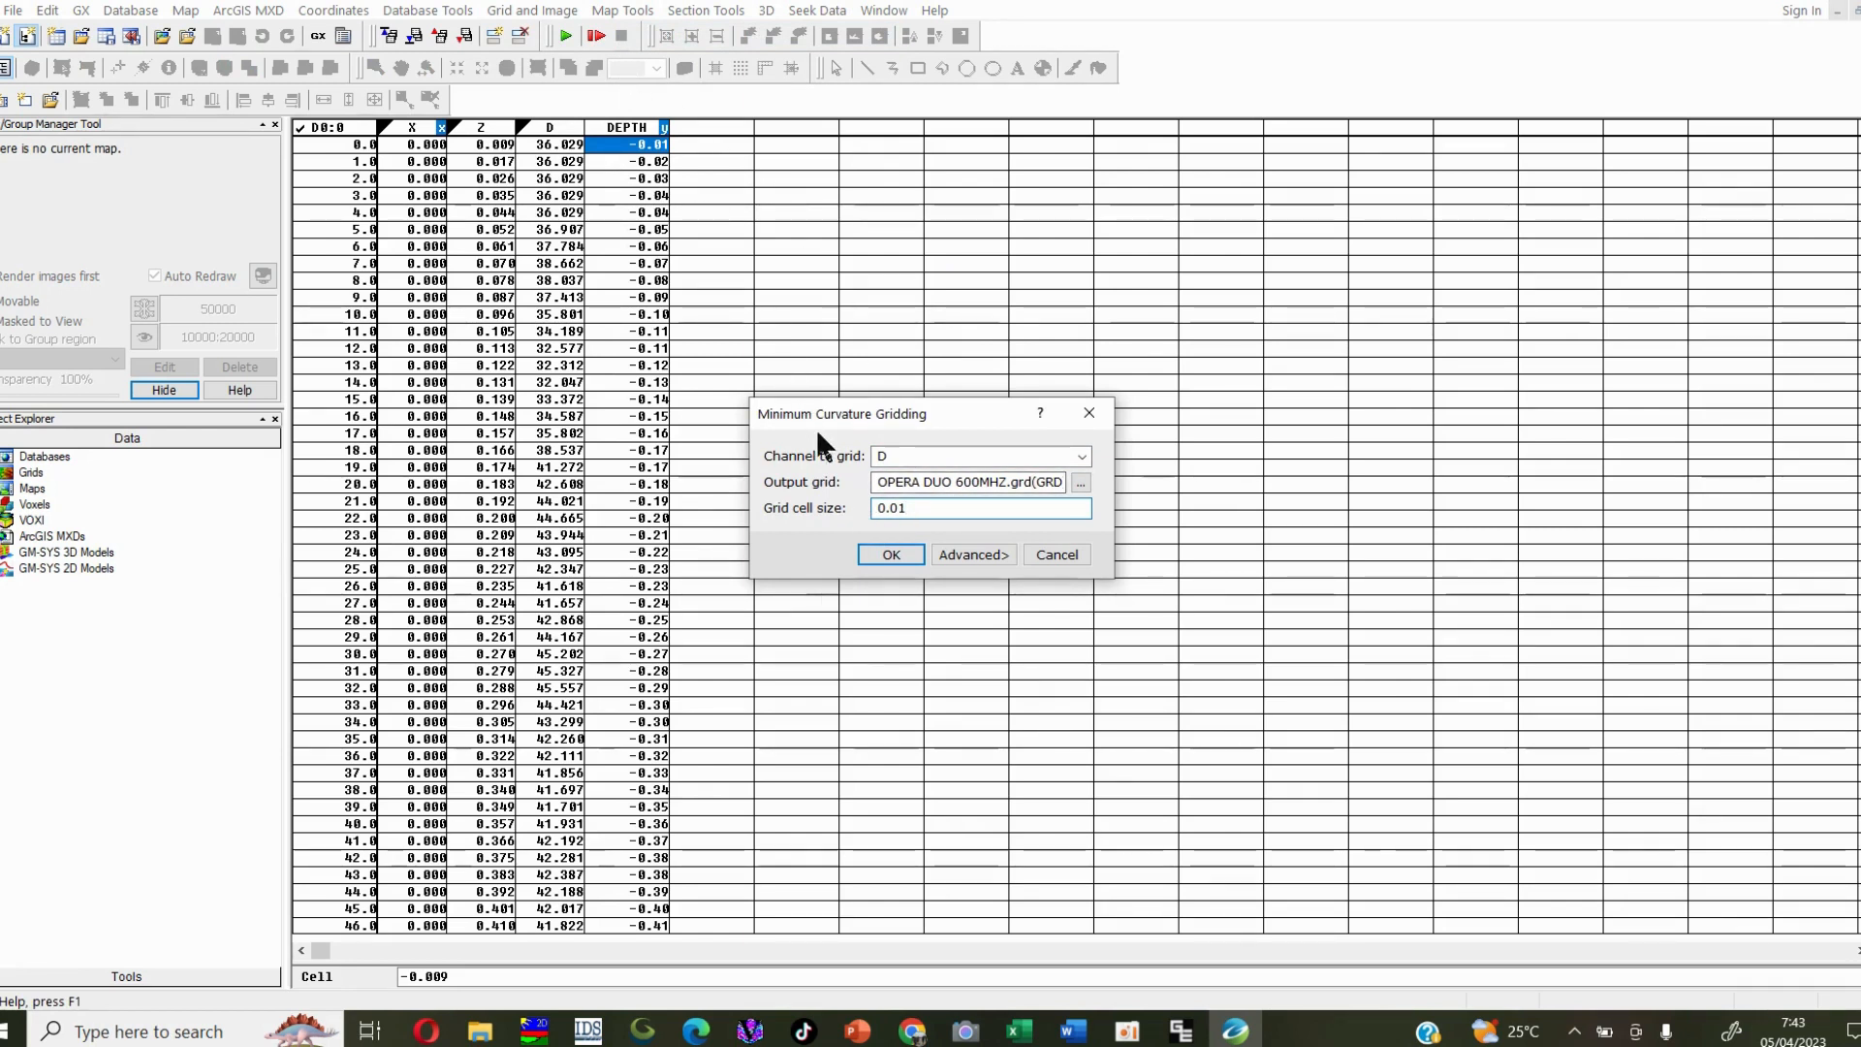
{"action": "left_click", "coordinate": [898, 554]}
{"action": "left_click", "coordinate": [968, 545]}
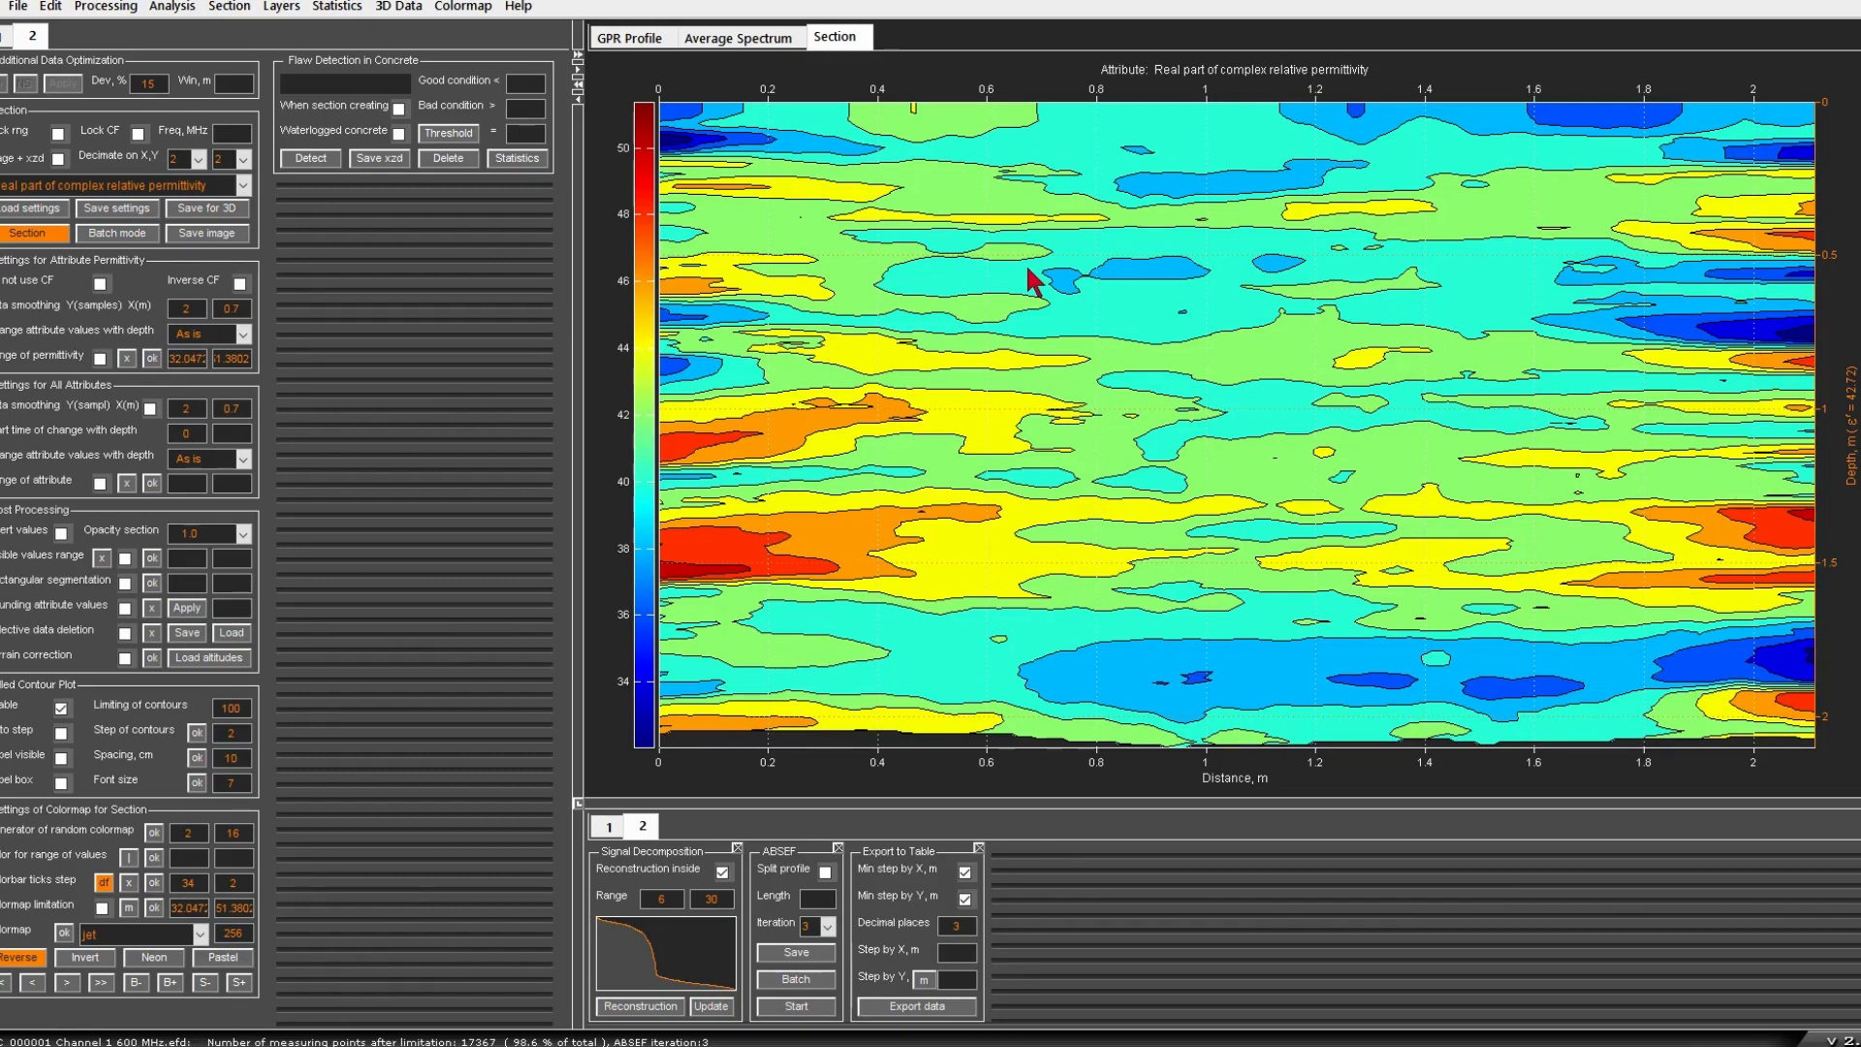
Step: Switch back from the GPR section program to Oasis montaj and fit the gridded map to its window
{"action": "left_click", "coordinate": [1841, 5]}
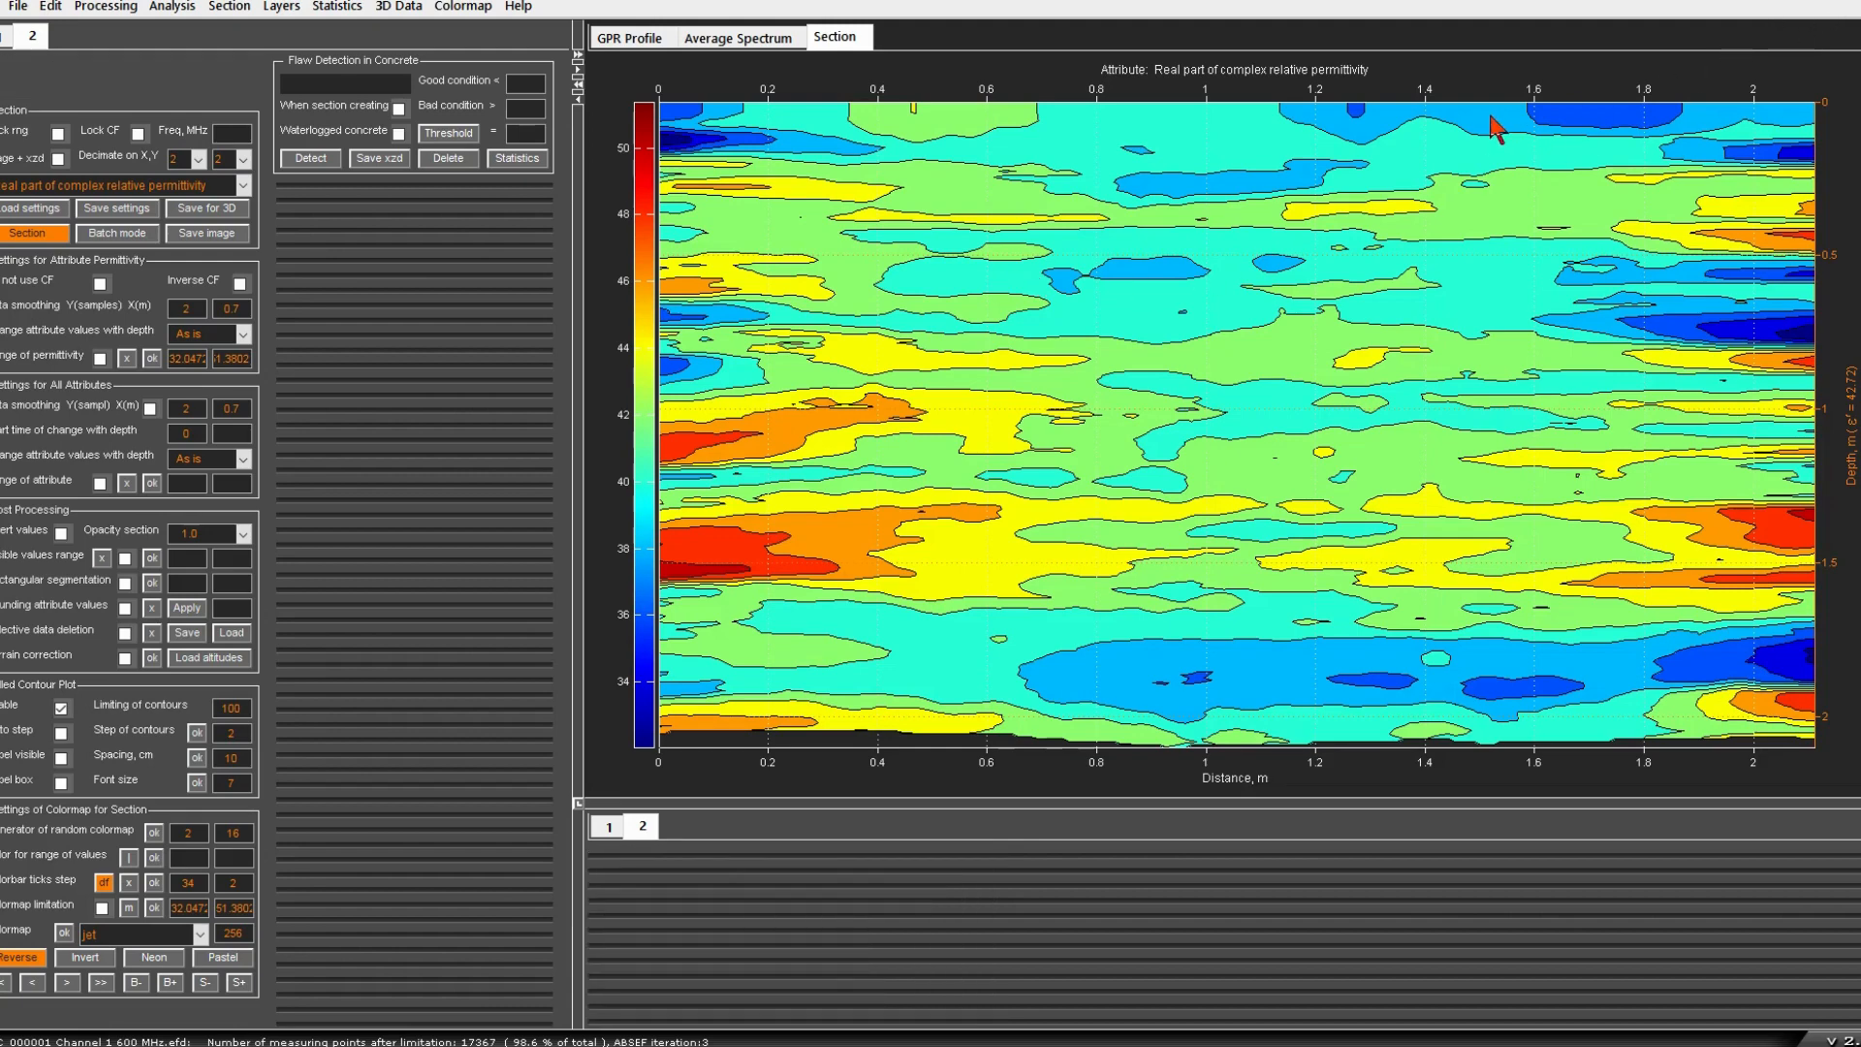
{"action": "right_click", "coordinate": [800, 431]}
{"action": "left_click", "coordinate": [806, 632]}
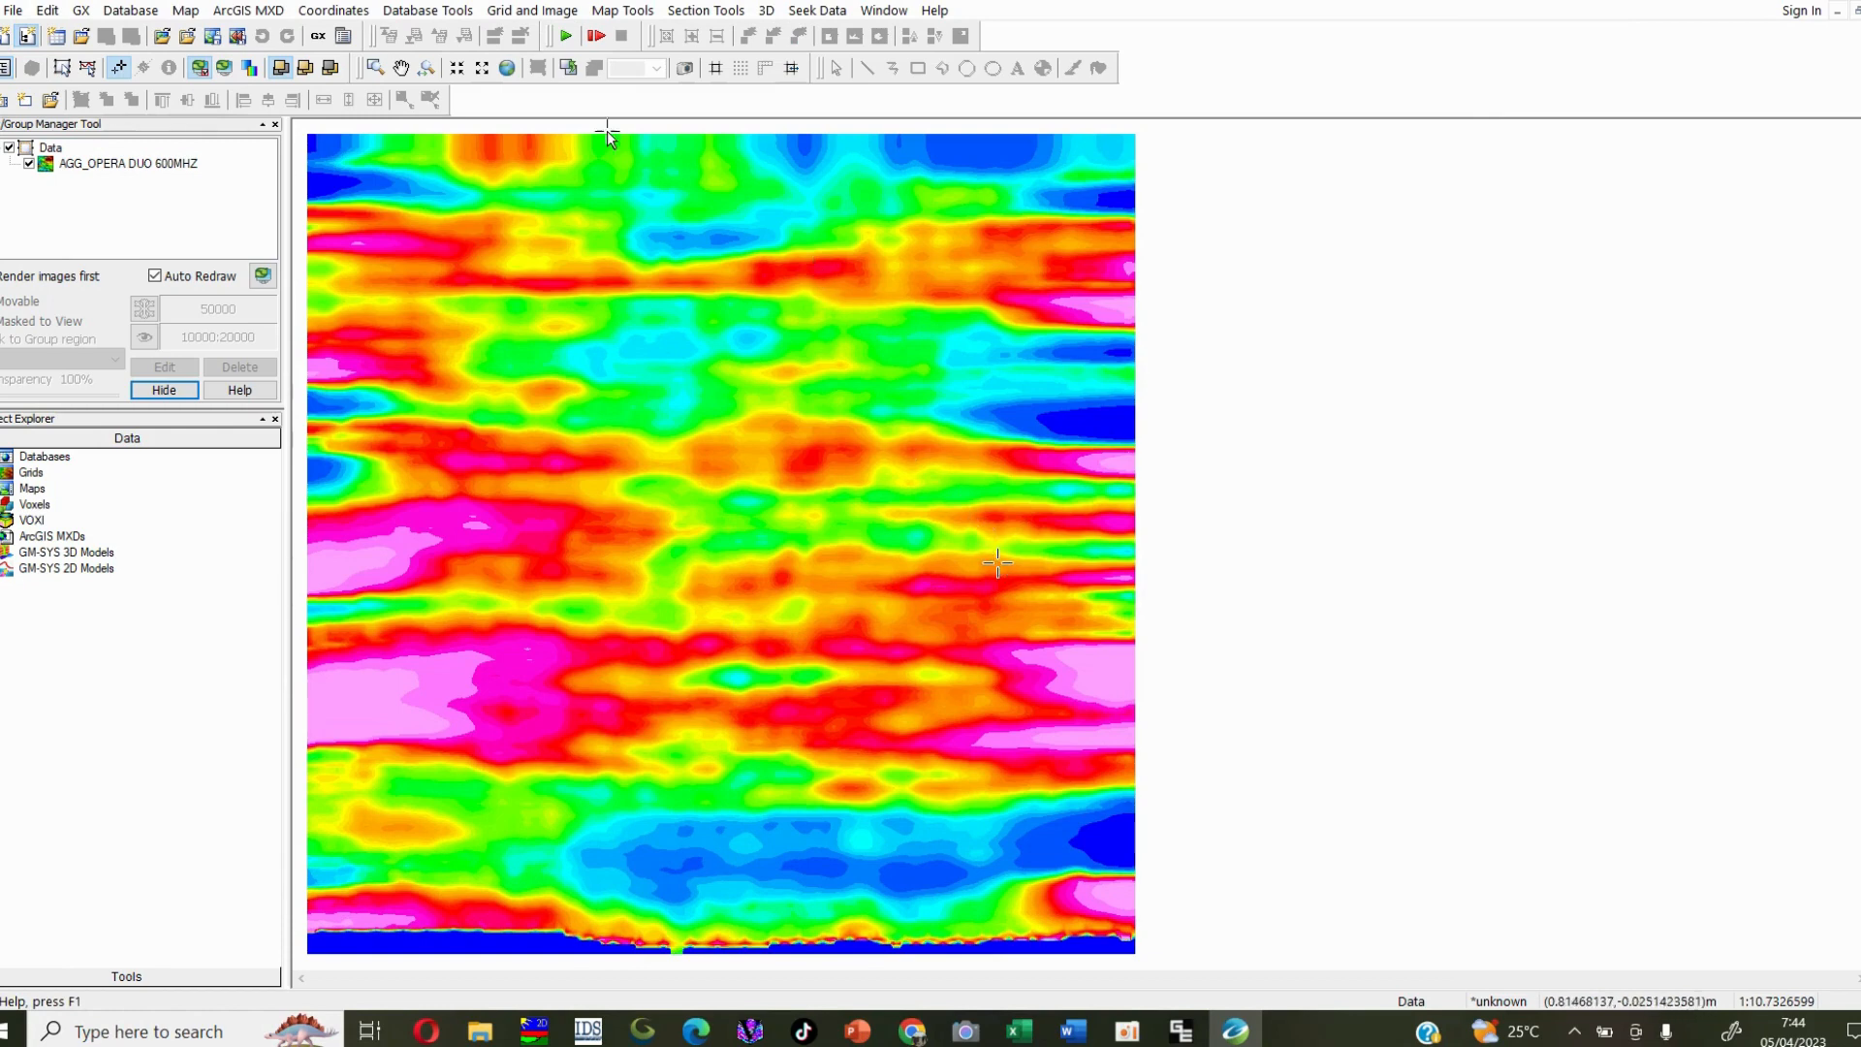
Step: Start a 3x3 Convolution grid filter with OPERA DUO 600MHZ.grd as the input grid
{"action": "left_click", "coordinate": [623, 11]}
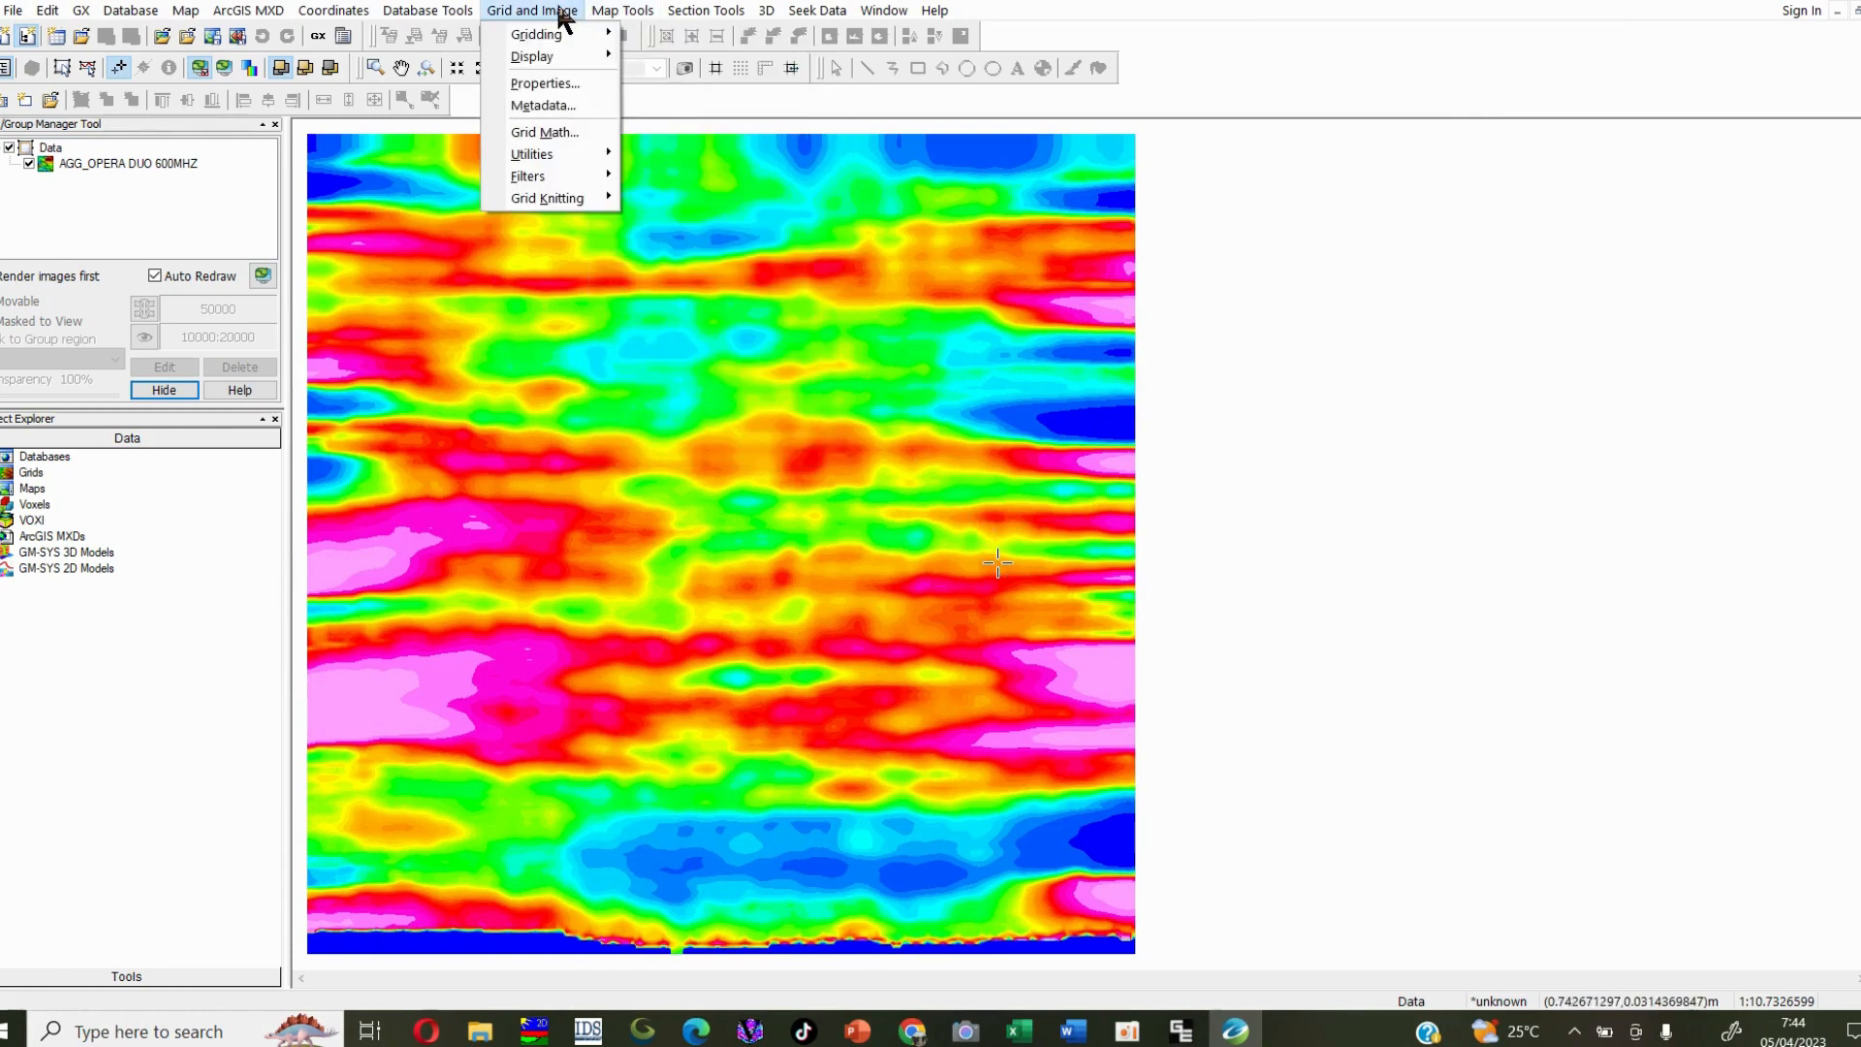
{"action": "mouse_move", "coordinate": [544, 175]}
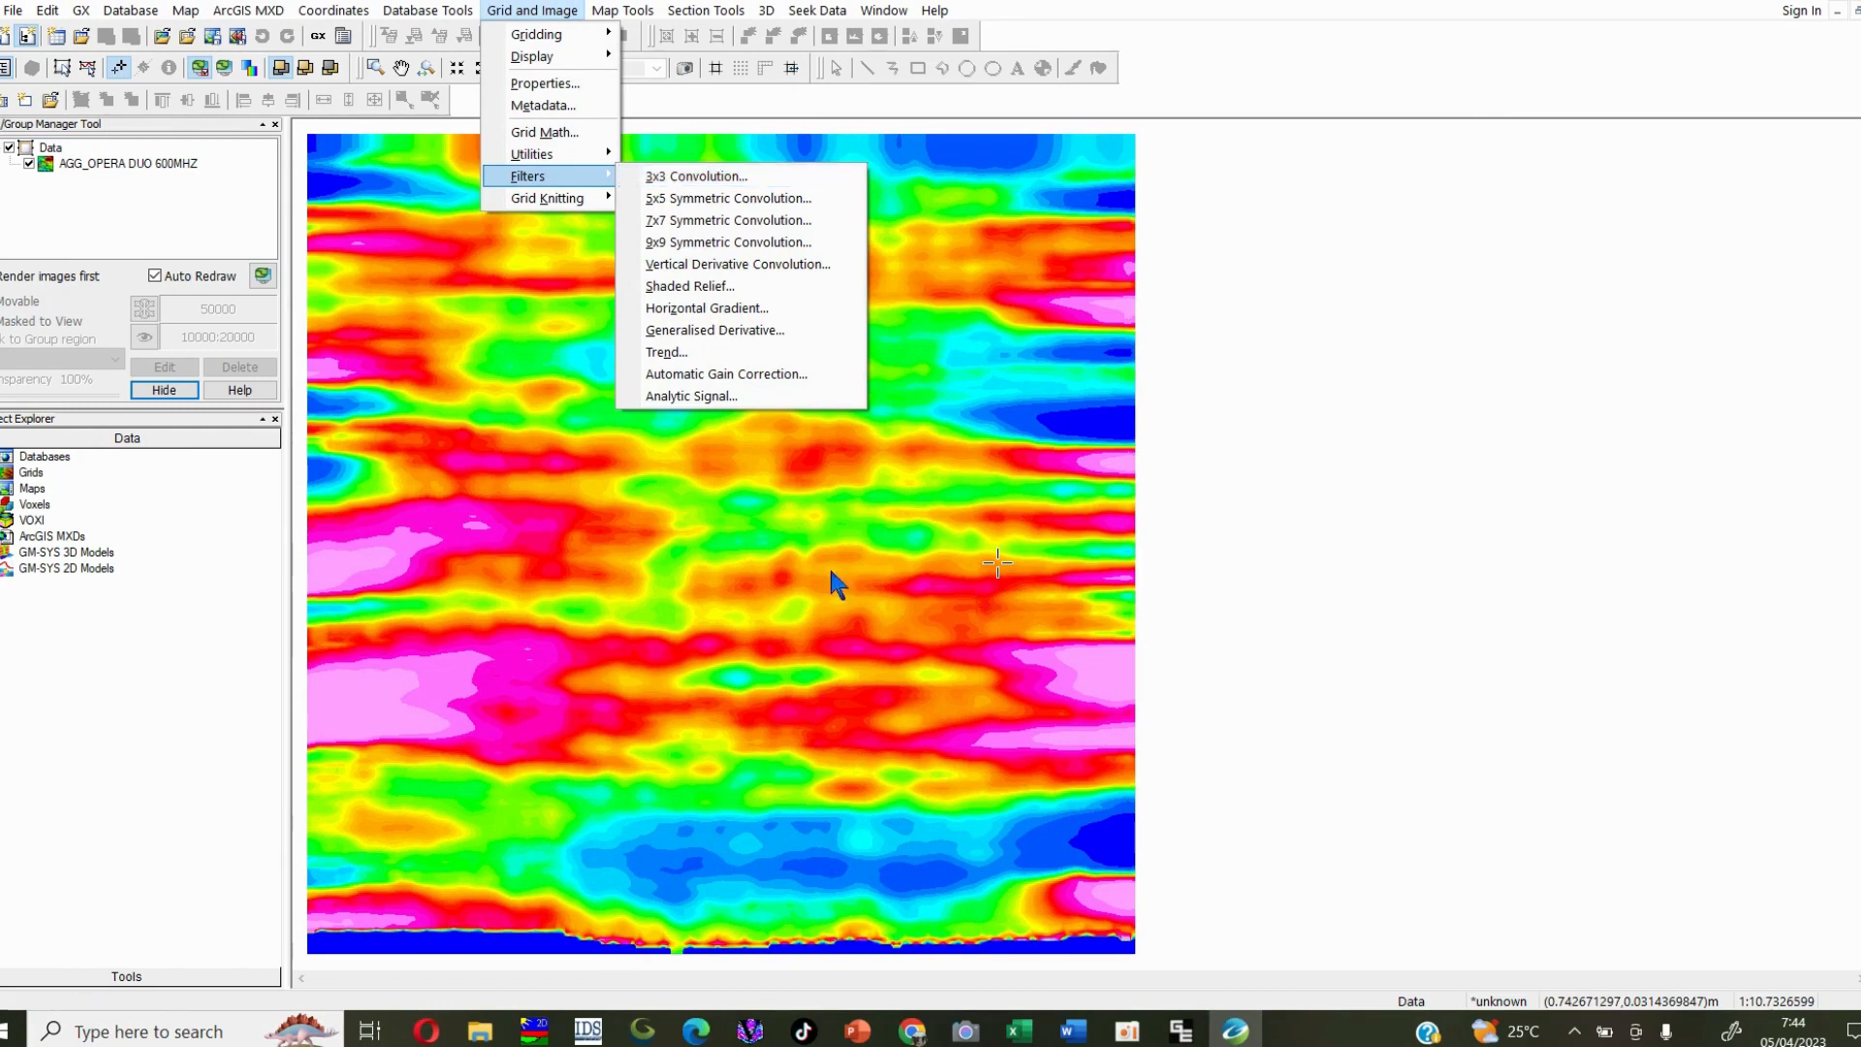
{"action": "left_click", "coordinate": [705, 177]}
{"action": "left_click", "coordinate": [1127, 391]}
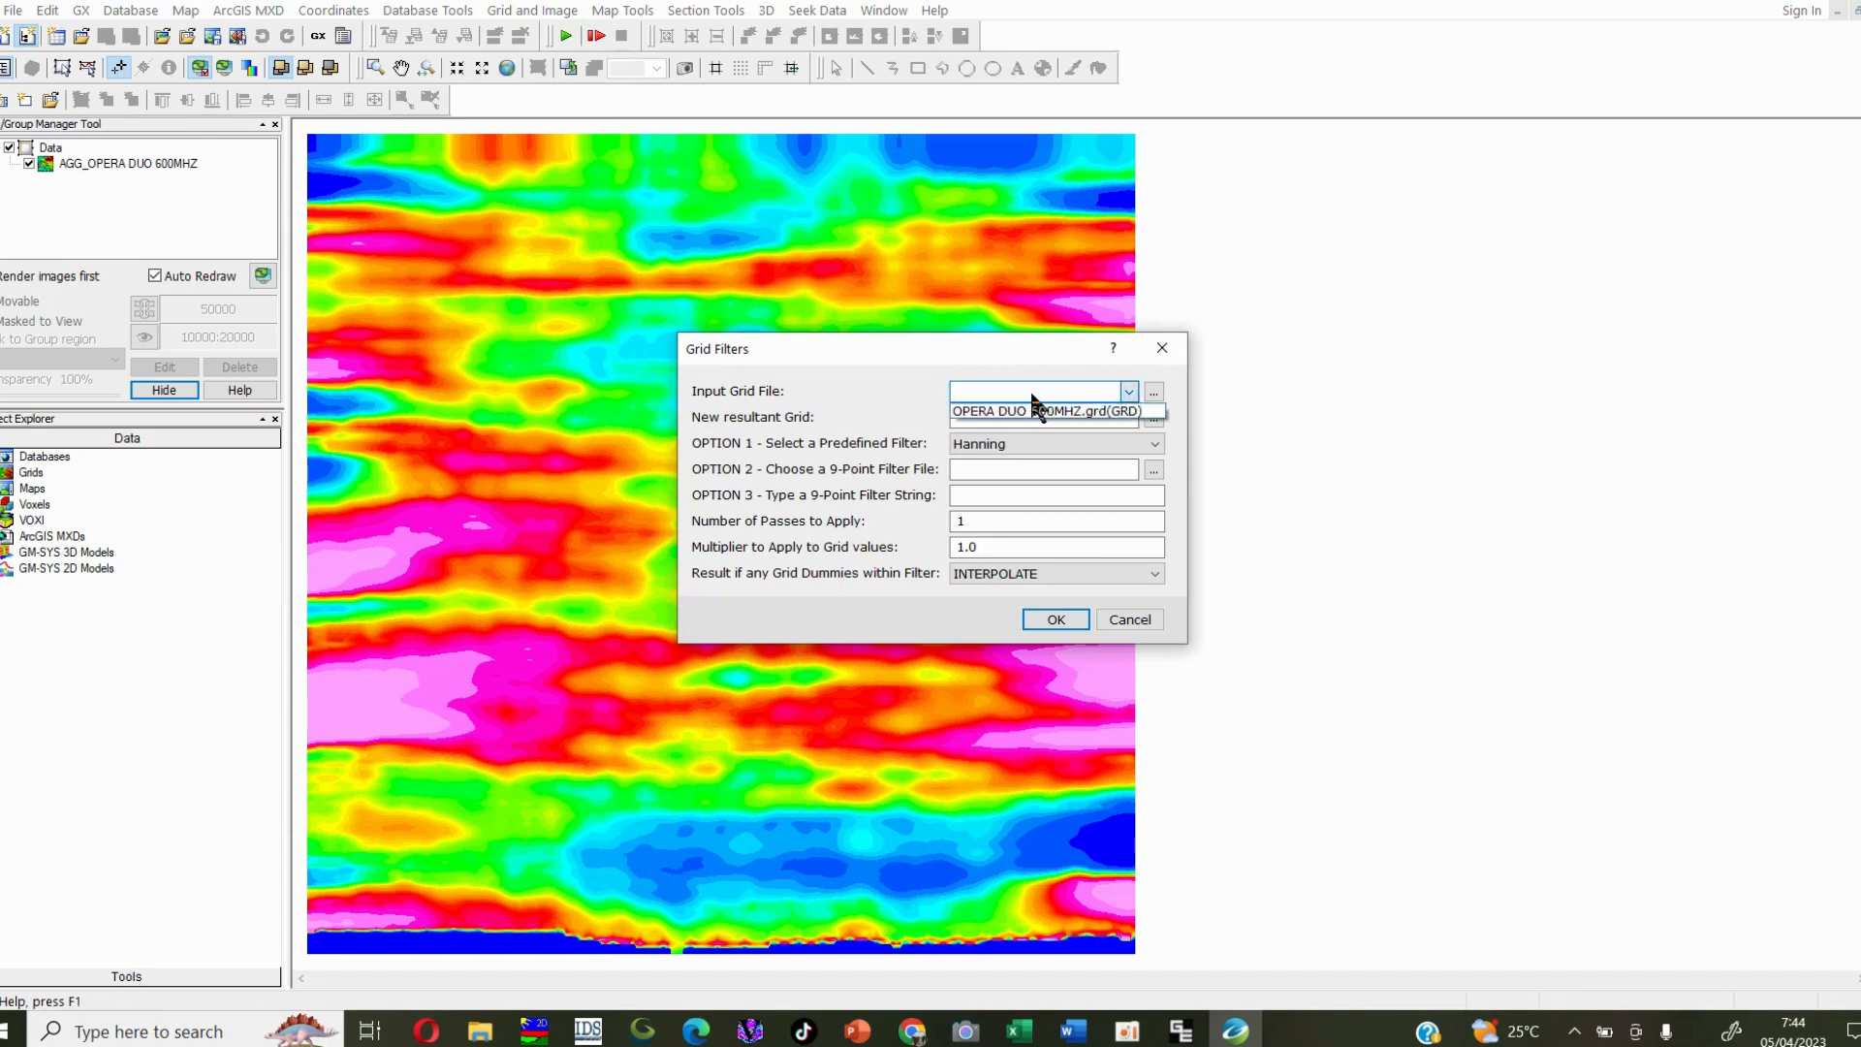
{"action": "left_click", "coordinate": [1083, 412]}
Step: Name the filter's resultant grid OPERA DUO 600MHZ-H by reusing the input grid's name, and run the predefined Hanning filter
{"action": "right_click", "coordinate": [1079, 401]}
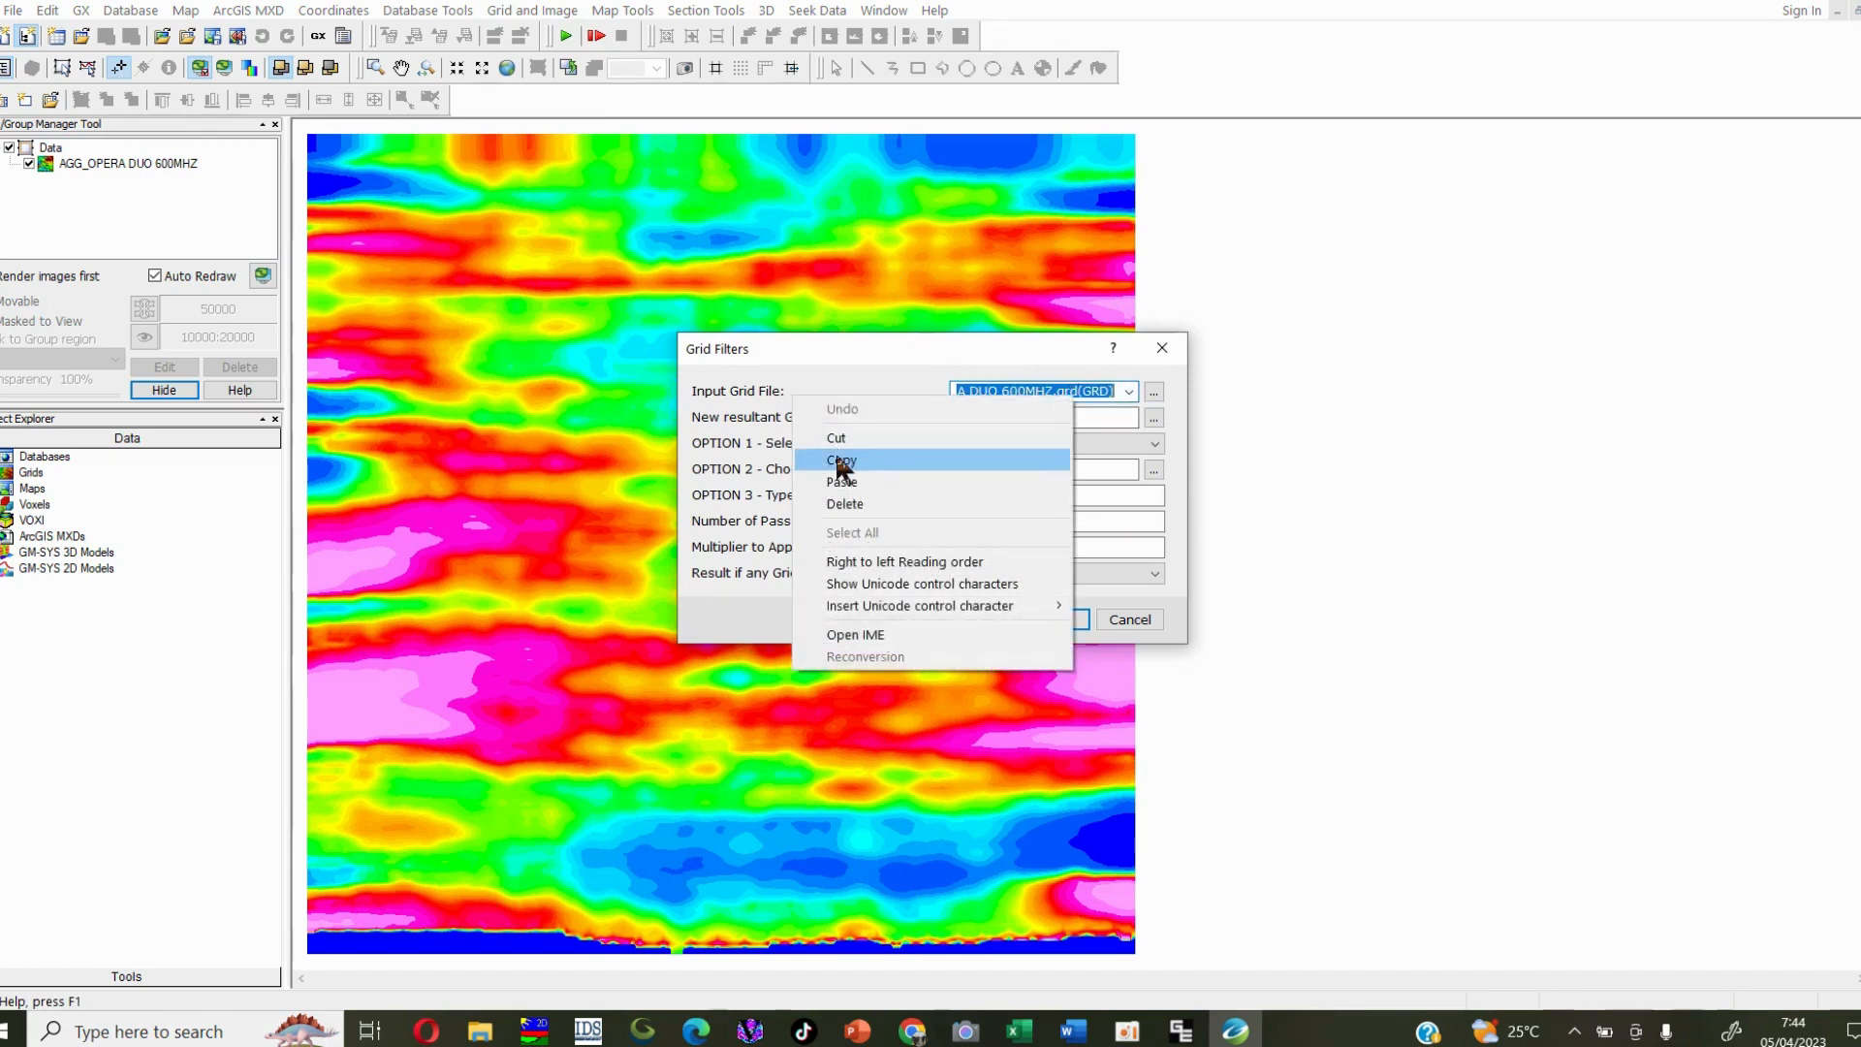
{"action": "left_click", "coordinate": [969, 455]}
{"action": "left_click", "coordinate": [1021, 418]}
{"action": "right_click", "coordinate": [1021, 418]}
{"action": "left_click", "coordinate": [903, 504]}
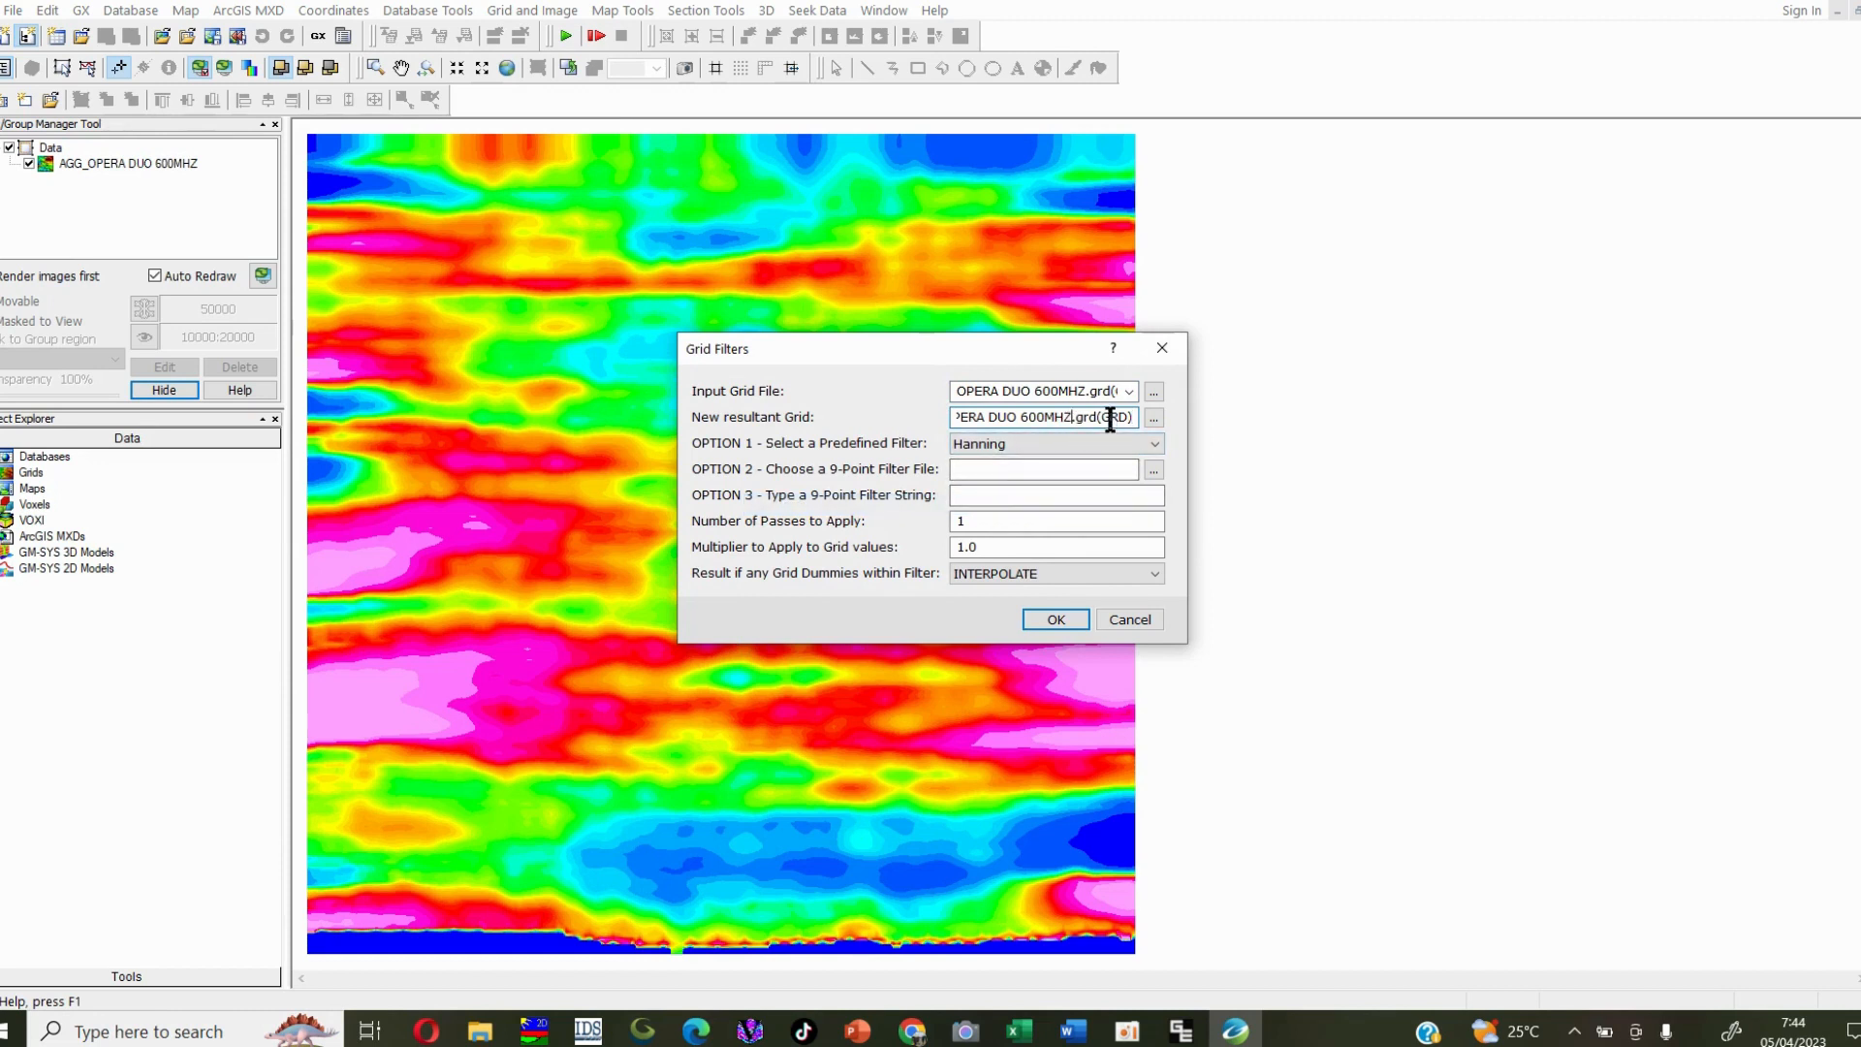
{"action": "left_click", "coordinate": [1076, 417]}
{"action": "type", "text": "H"}
{"action": "key", "text": "Left"}
{"action": "type", "text": "-"}
{"action": "double_click", "coordinate": [962, 522]}
{"action": "left_click", "coordinate": [1064, 620]}
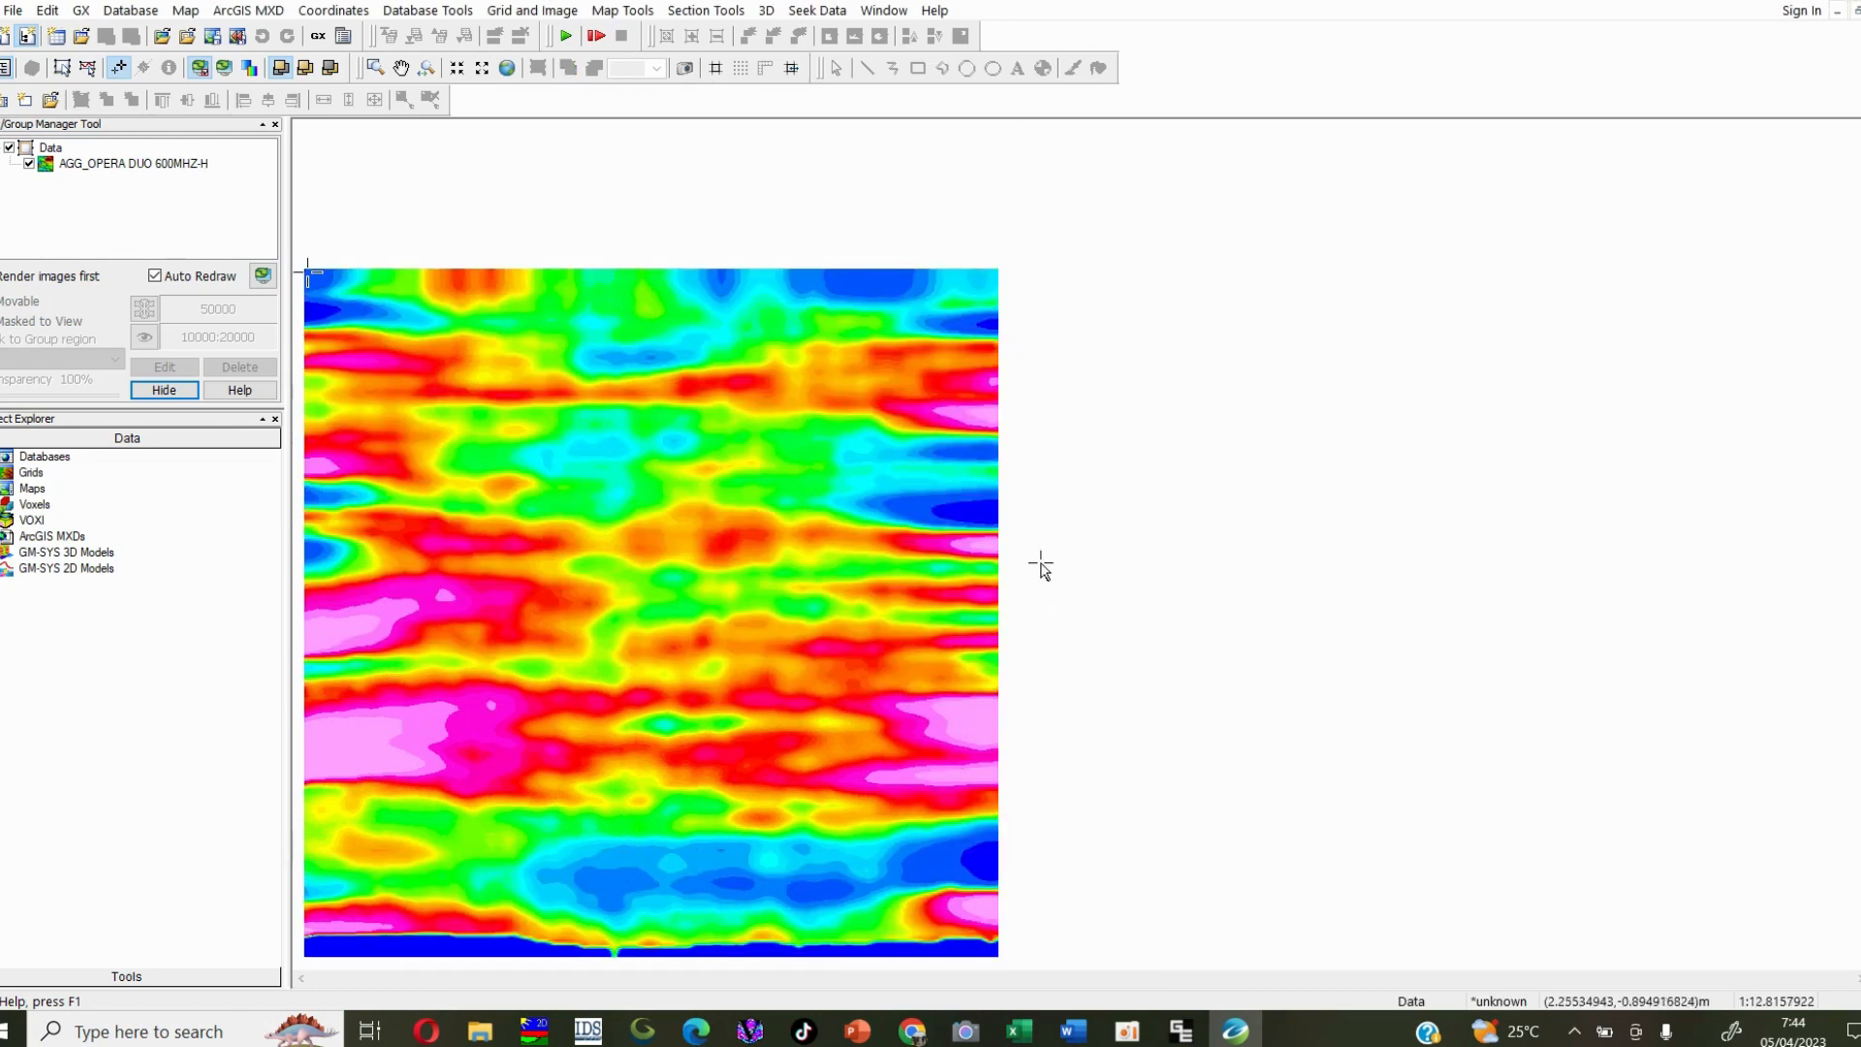
Step: Draw a base map around the filtered grid with a bottom margin of 1 cm and a blank title block
{"action": "right_click", "coordinate": [802, 380]}
{"action": "left_click", "coordinate": [892, 645]}
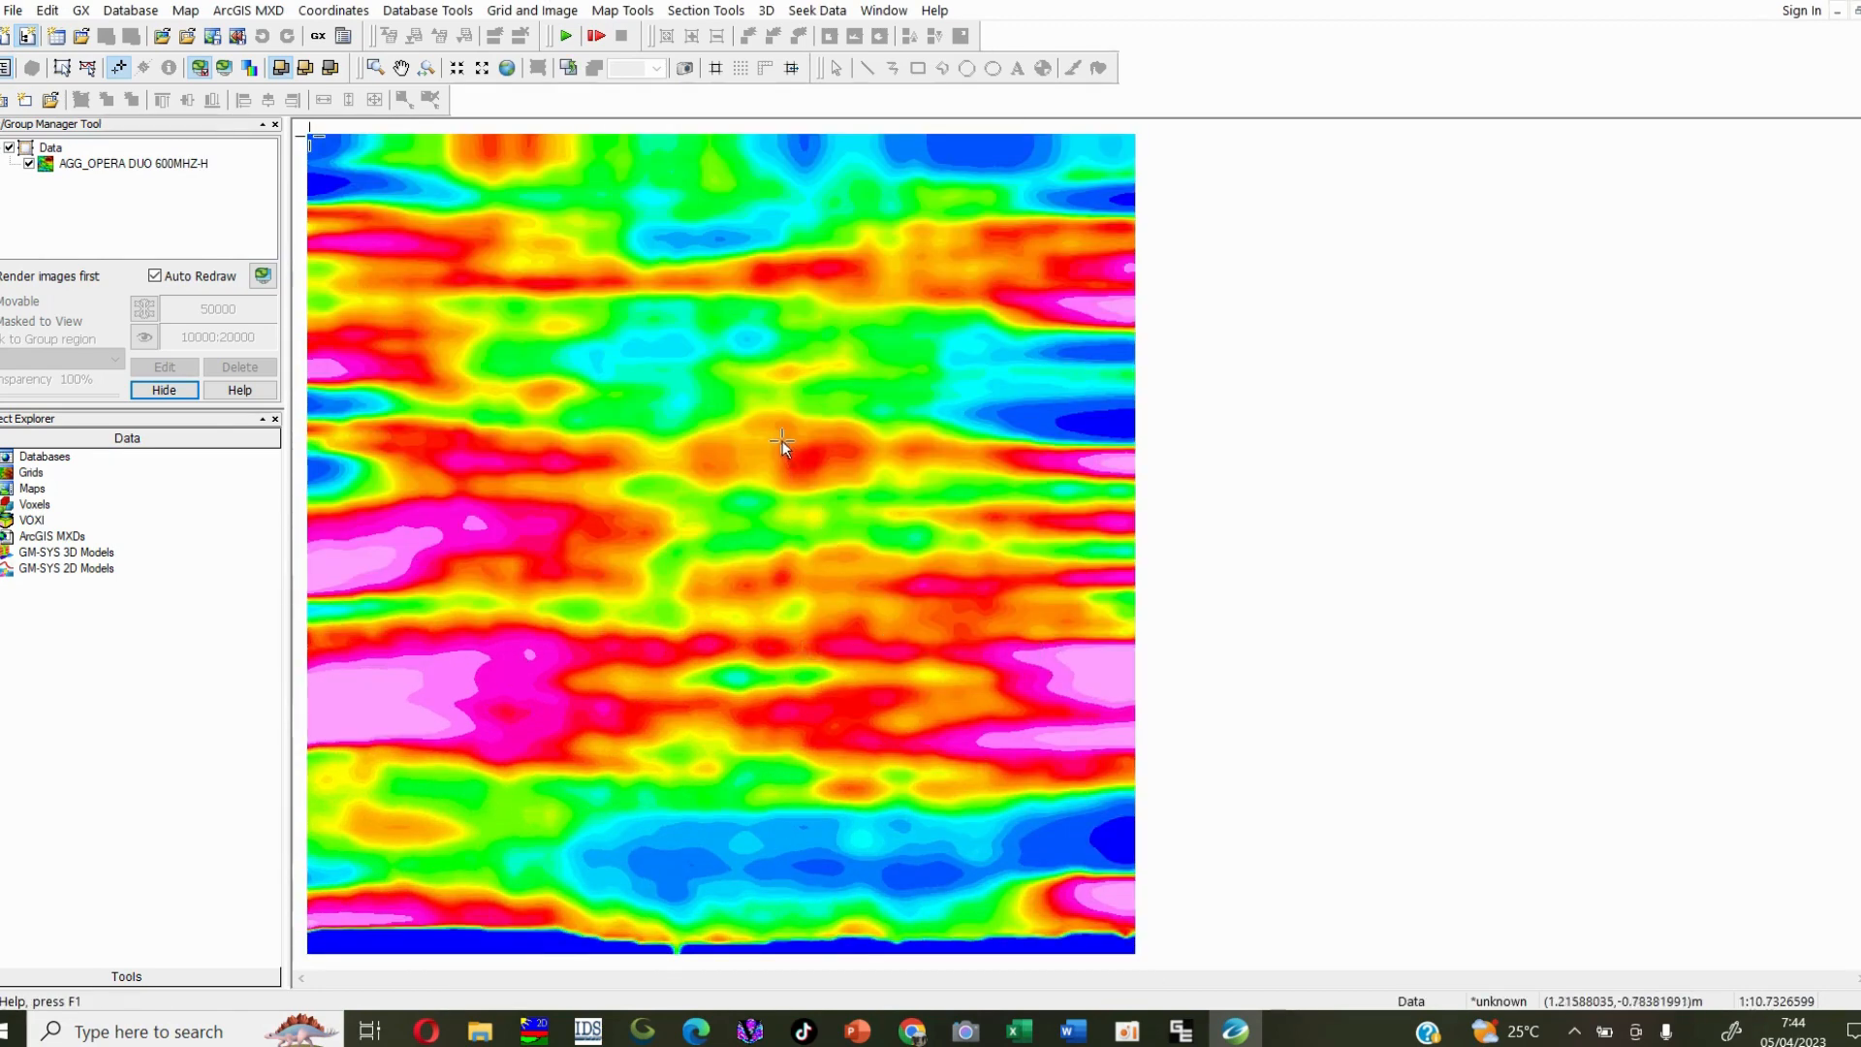
{"action": "left_click", "coordinate": [622, 9]}
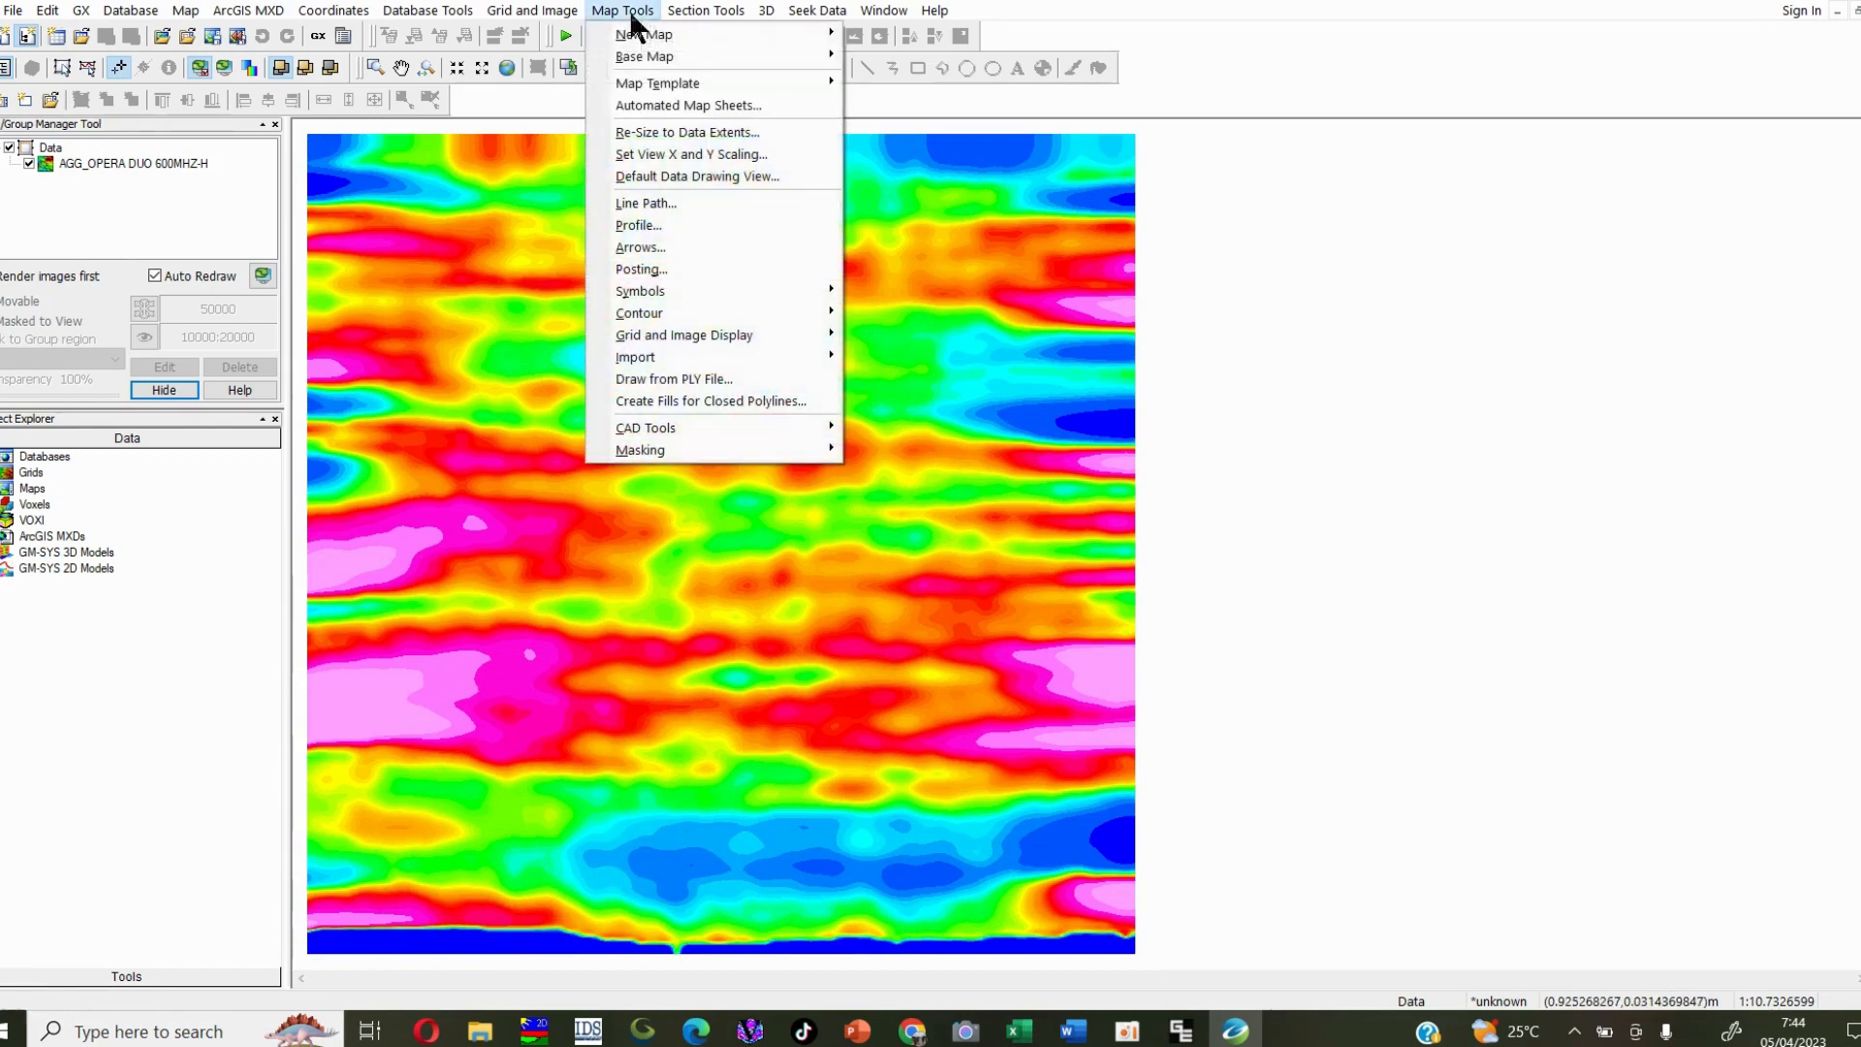
{"action": "mouse_move", "coordinate": [737, 32]}
{"action": "left_click", "coordinate": [918, 56]}
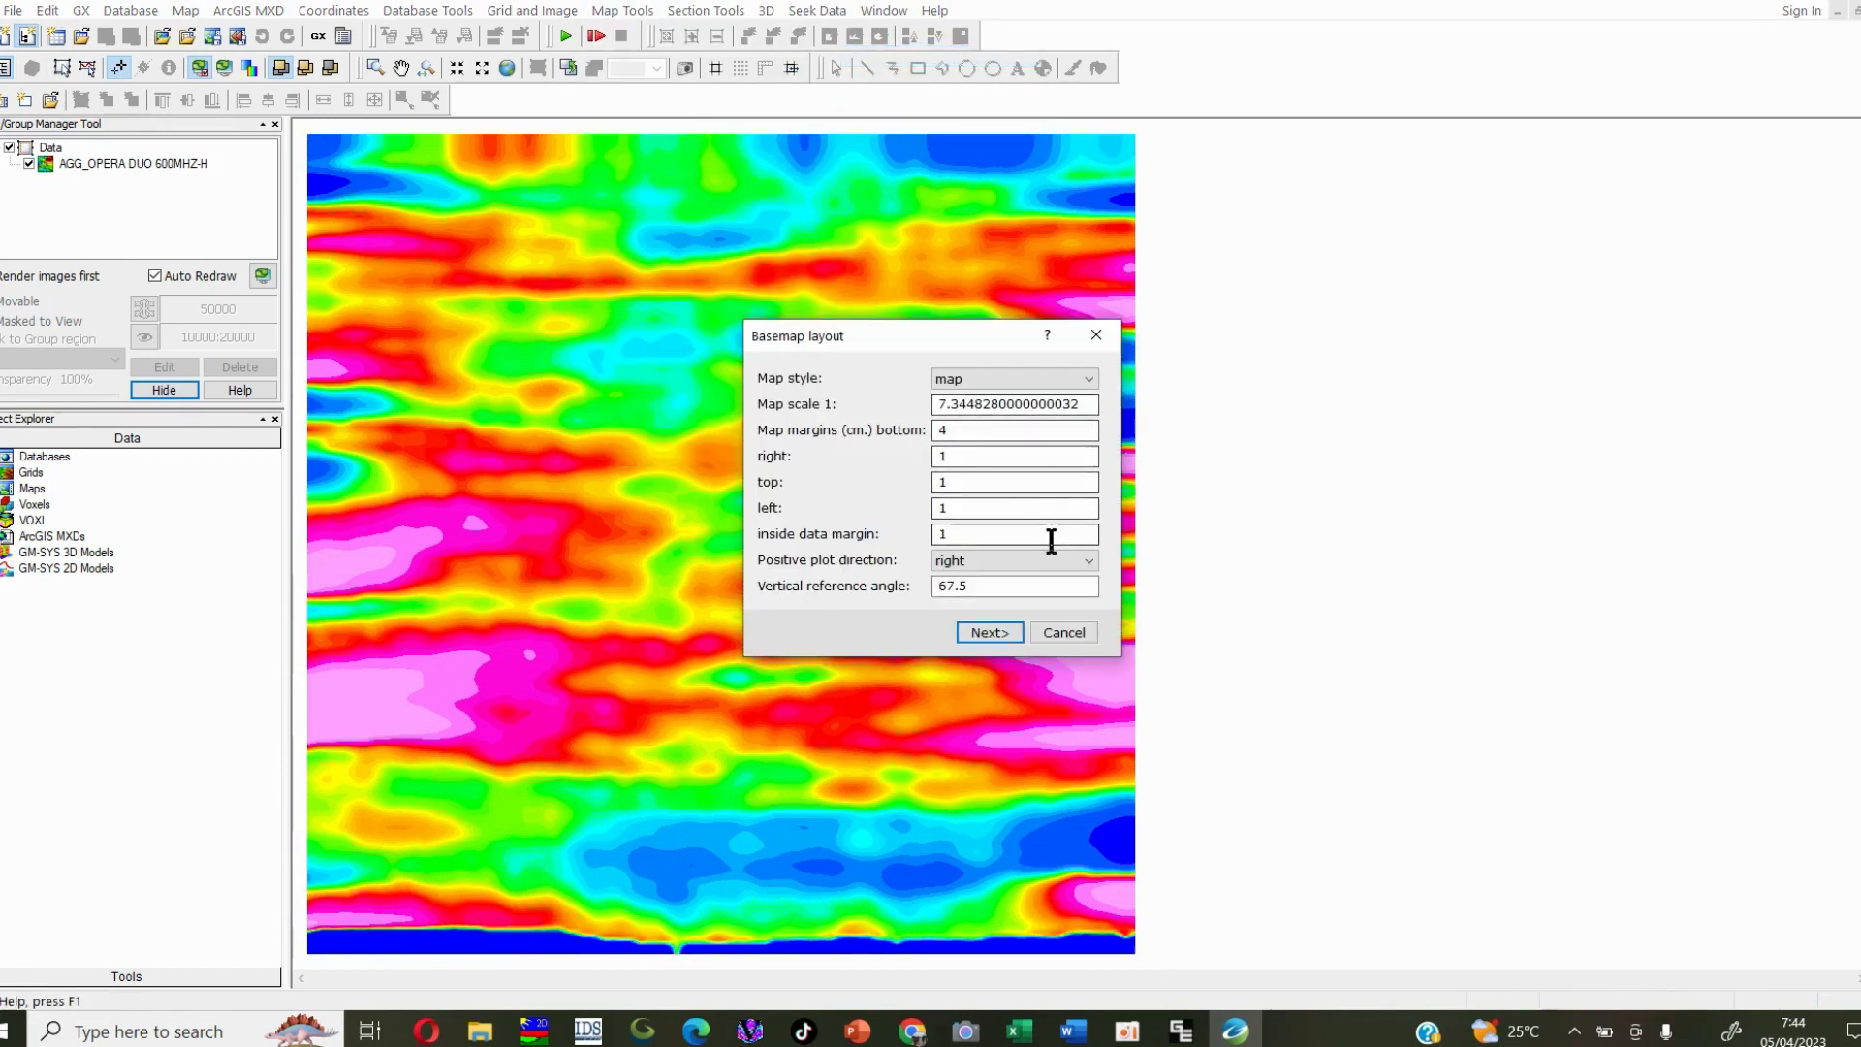
{"action": "double_click", "coordinate": [967, 431]}
{"action": "type", "text": "1"}
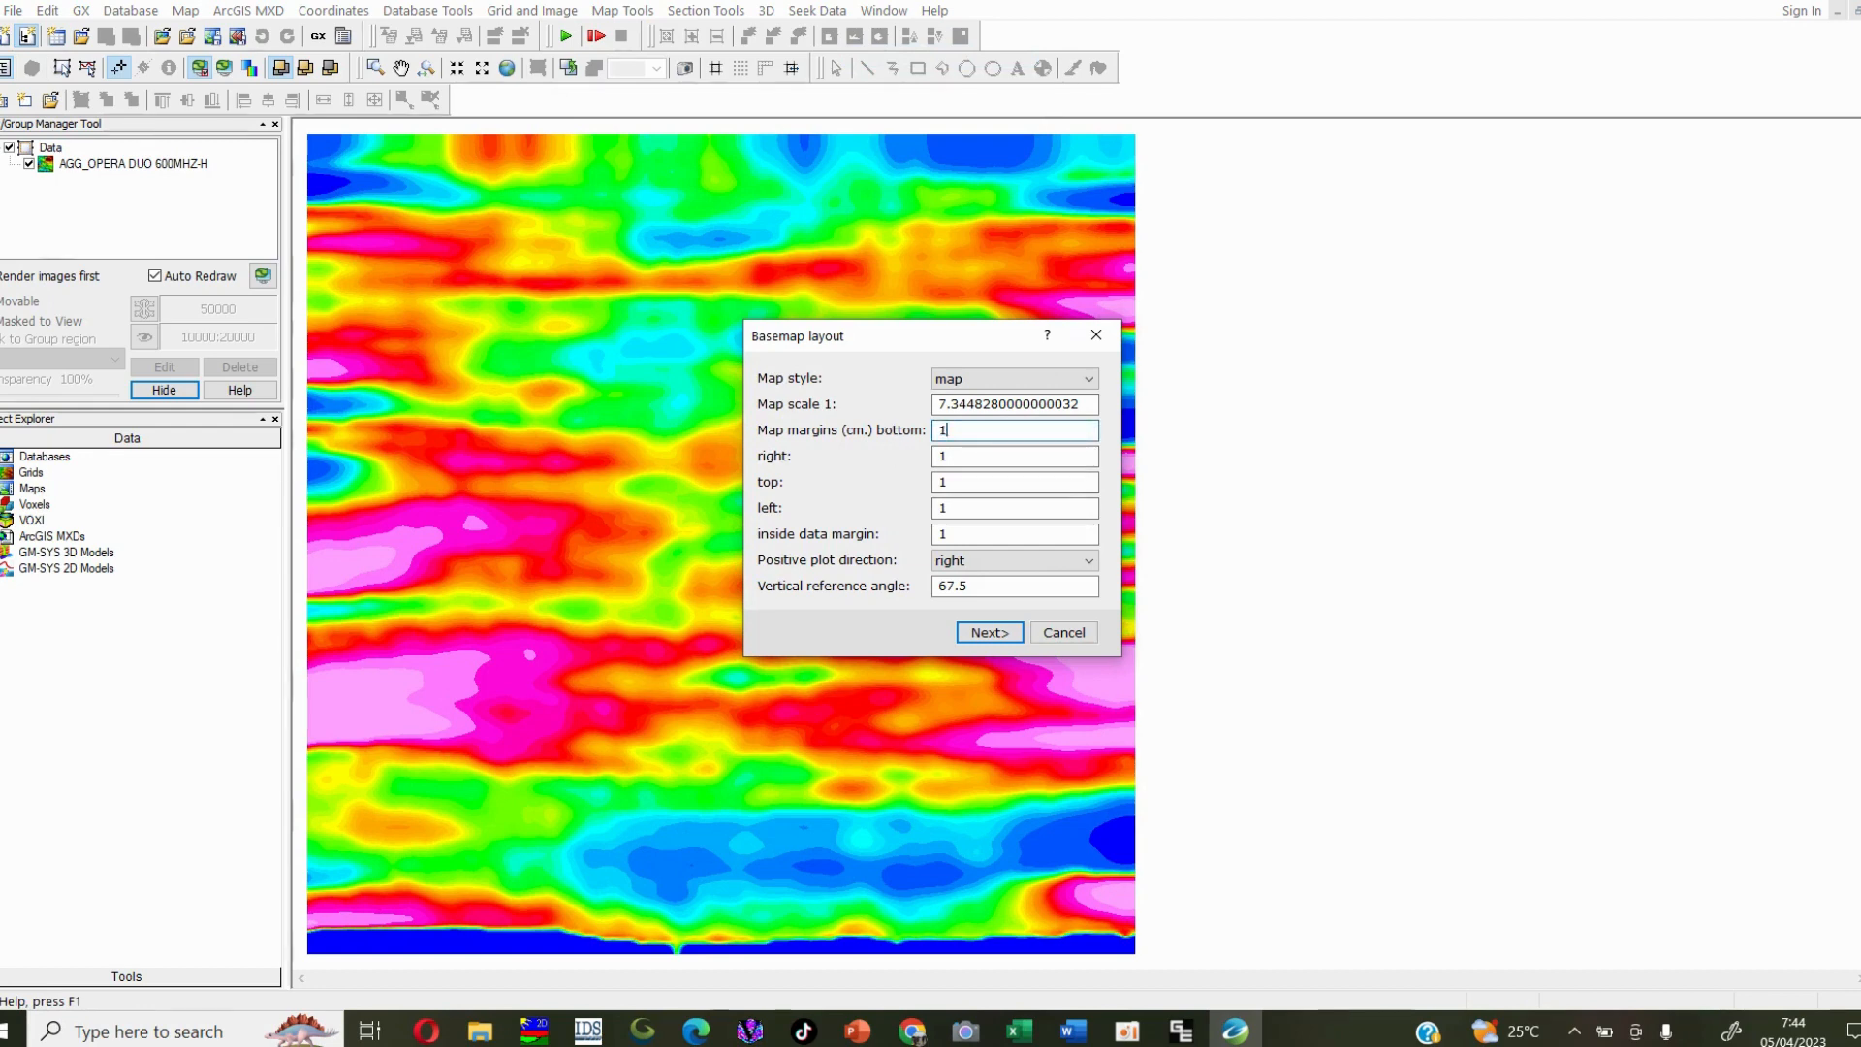
{"action": "left_click", "coordinate": [989, 641]}
{"action": "left_click", "coordinate": [1009, 669]}
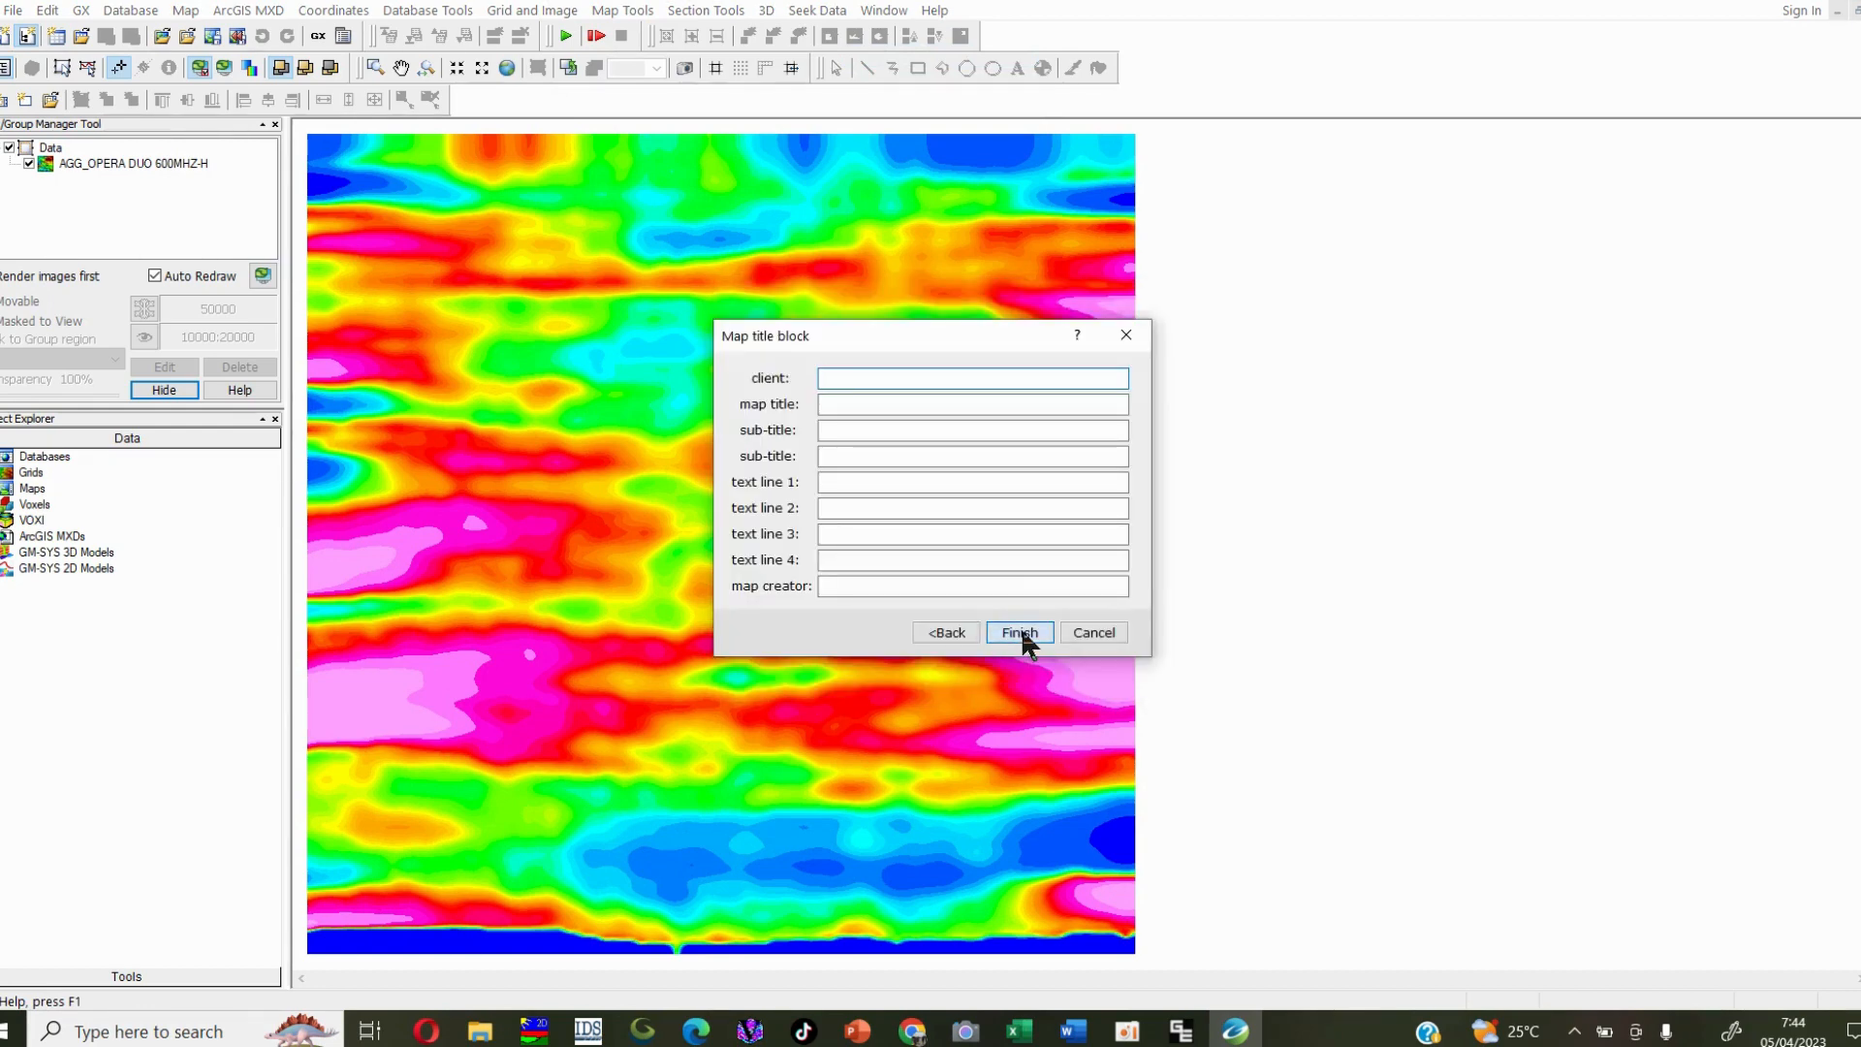
{"action": "left_click", "coordinate": [1020, 635]}
{"action": "right_click", "coordinate": [903, 430]}
{"action": "left_click", "coordinate": [989, 694]}
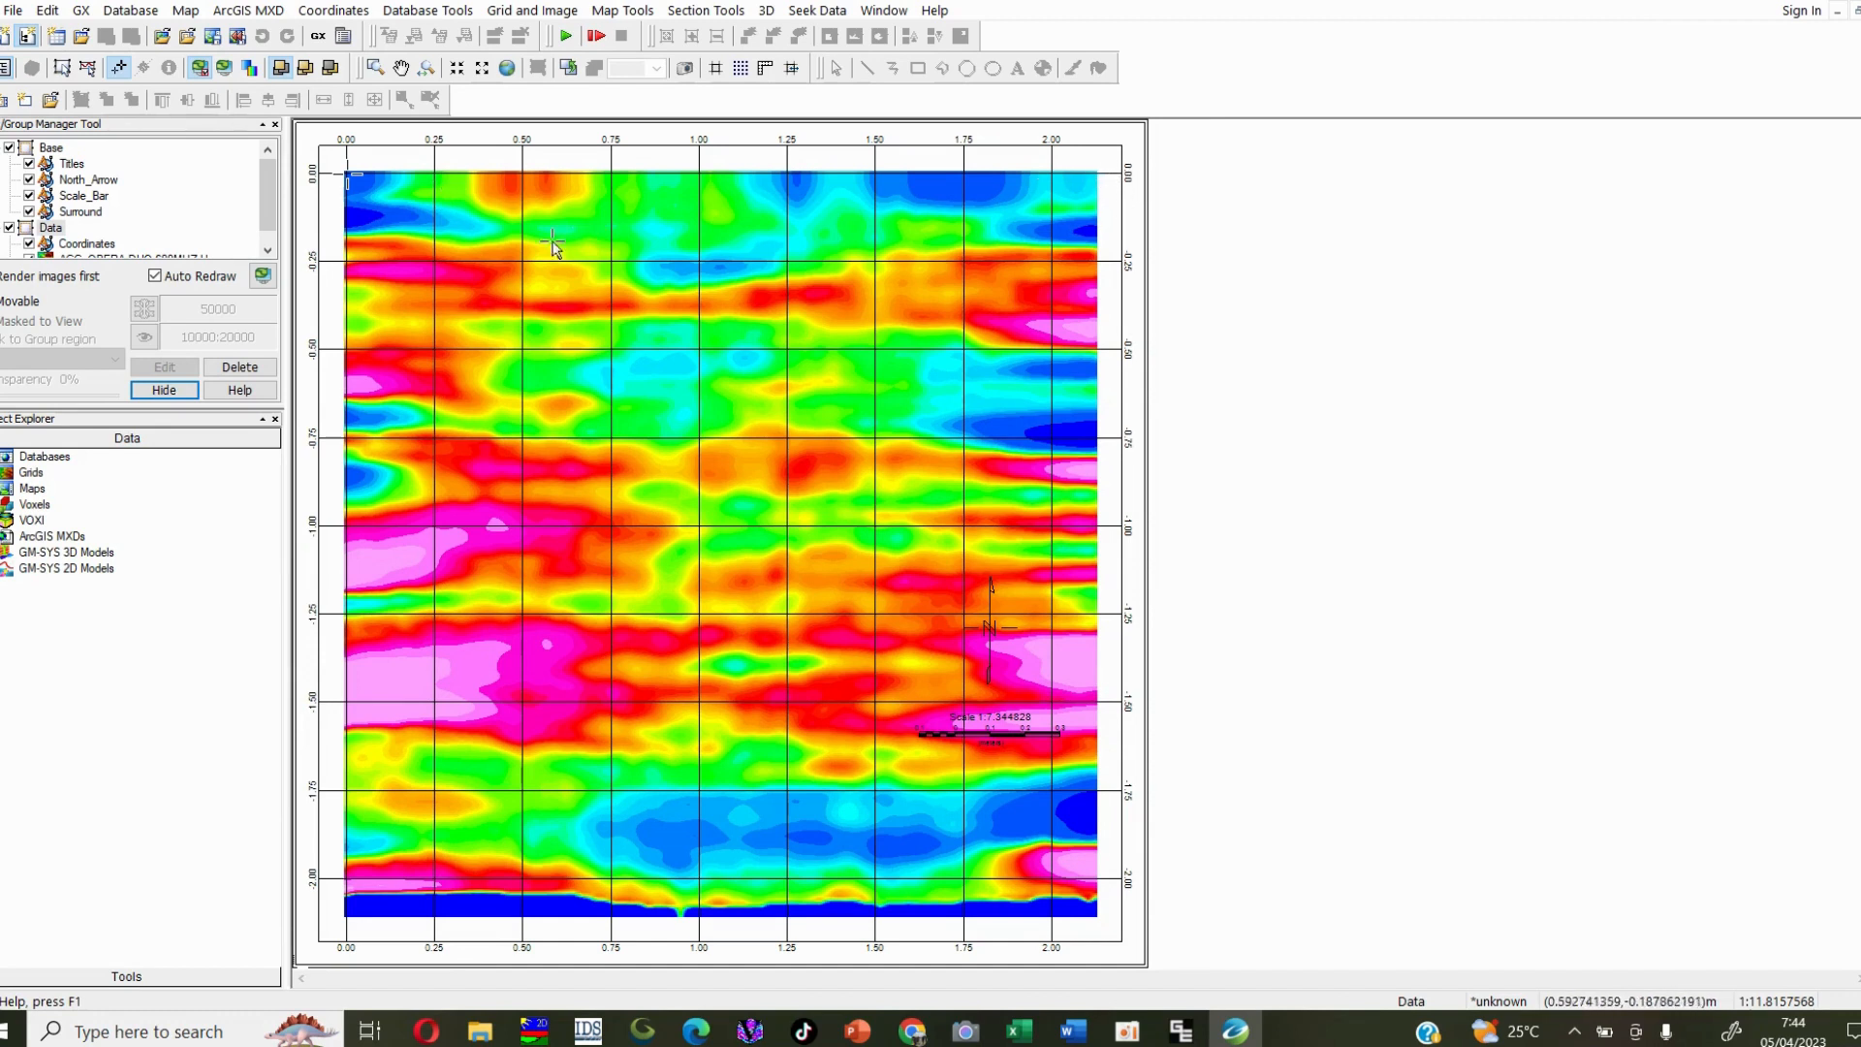
Step: Hide the Titles, North_Arrow and Scale_Bar groups of the base map
{"action": "left_click", "coordinate": [30, 179]}
{"action": "left_click", "coordinate": [30, 195]}
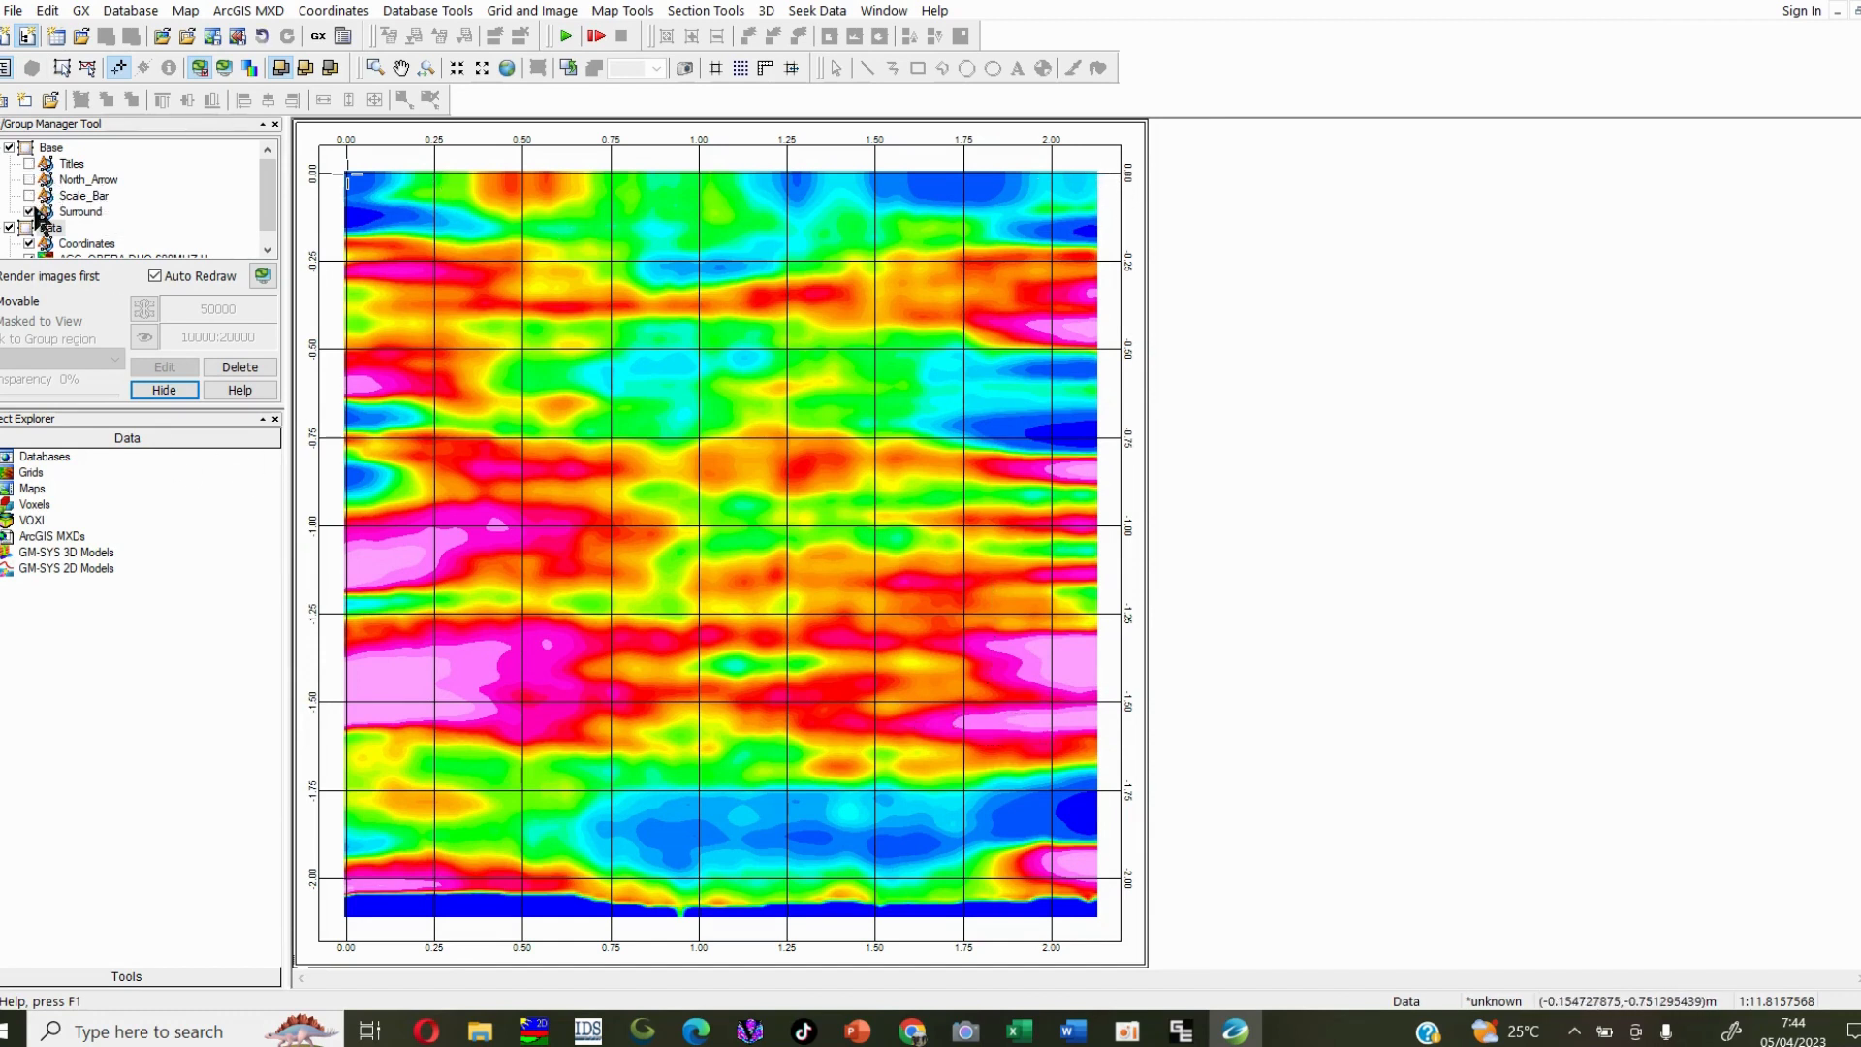
{"action": "right_click", "coordinate": [986, 354]}
{"action": "left_click", "coordinate": [998, 579]}
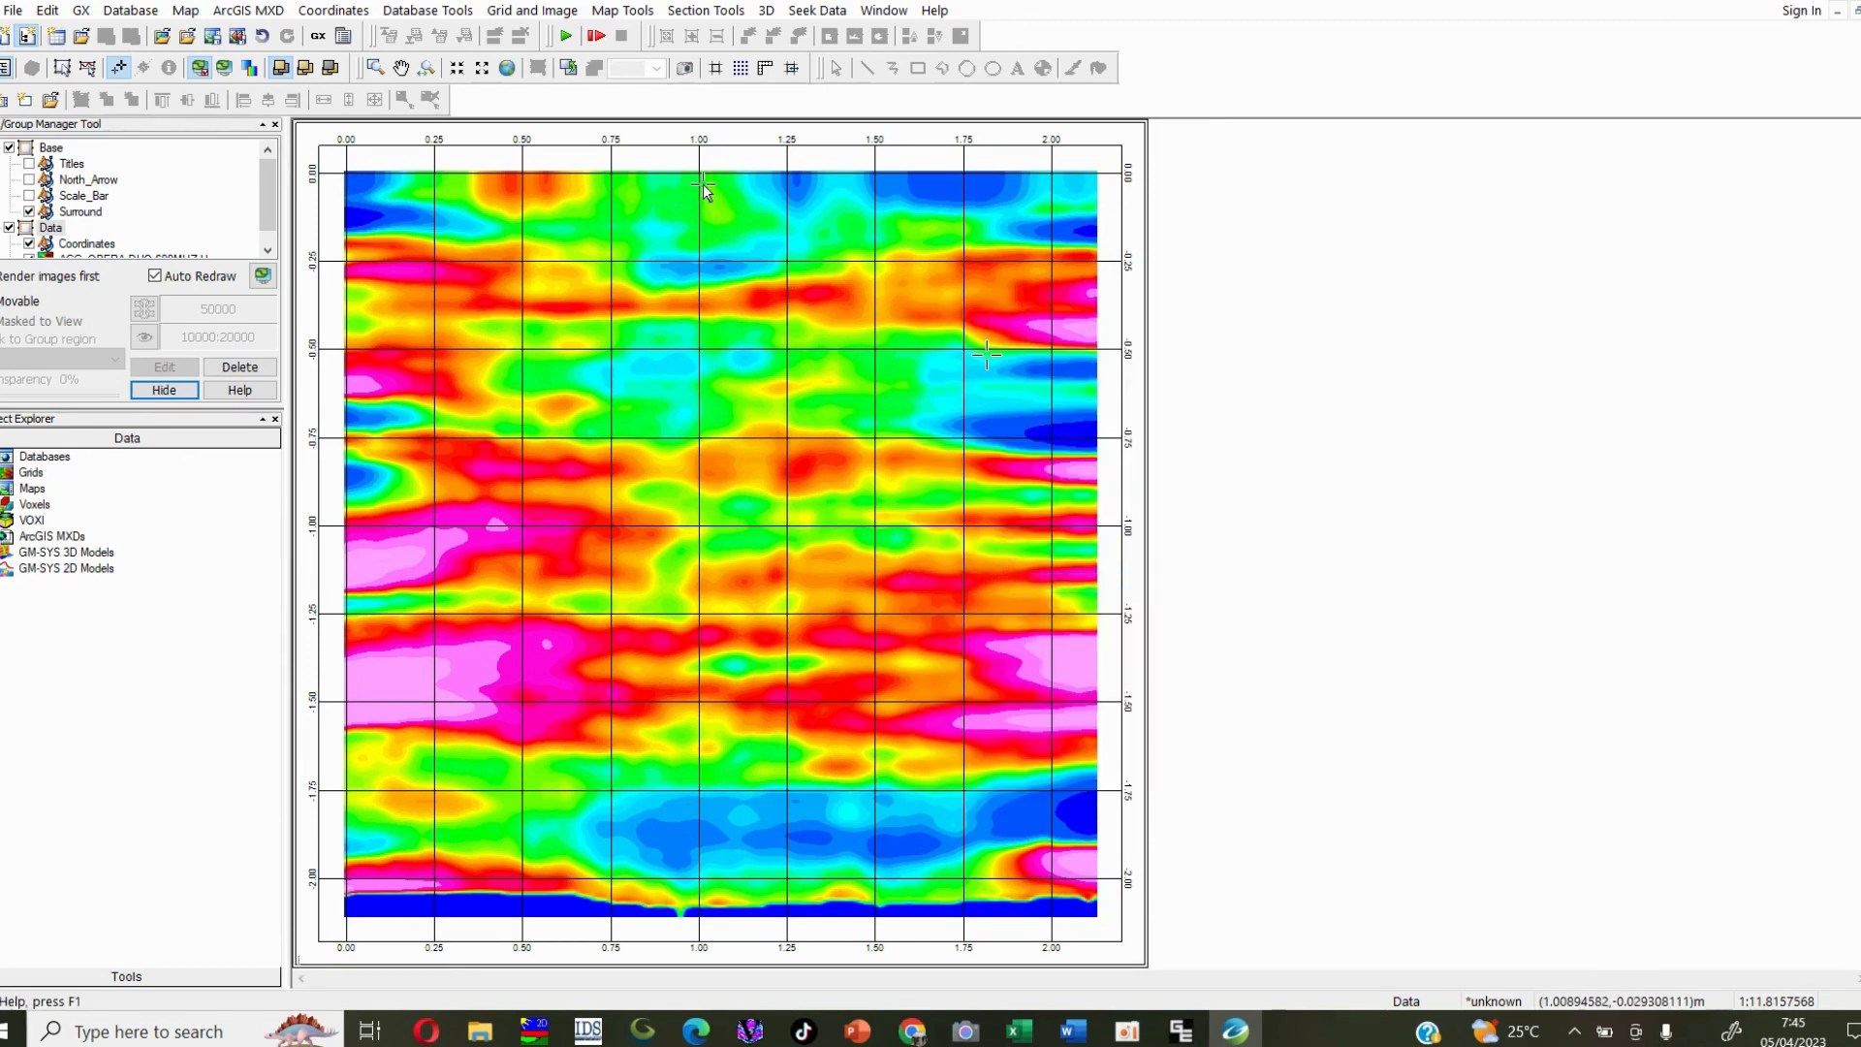
Step: Start a contour plot of OPERA DUO 600MHZ-H.grd with interval level 1 at 0.1 and interval level 2 at 0.5
{"action": "left_click", "coordinate": [625, 11]}
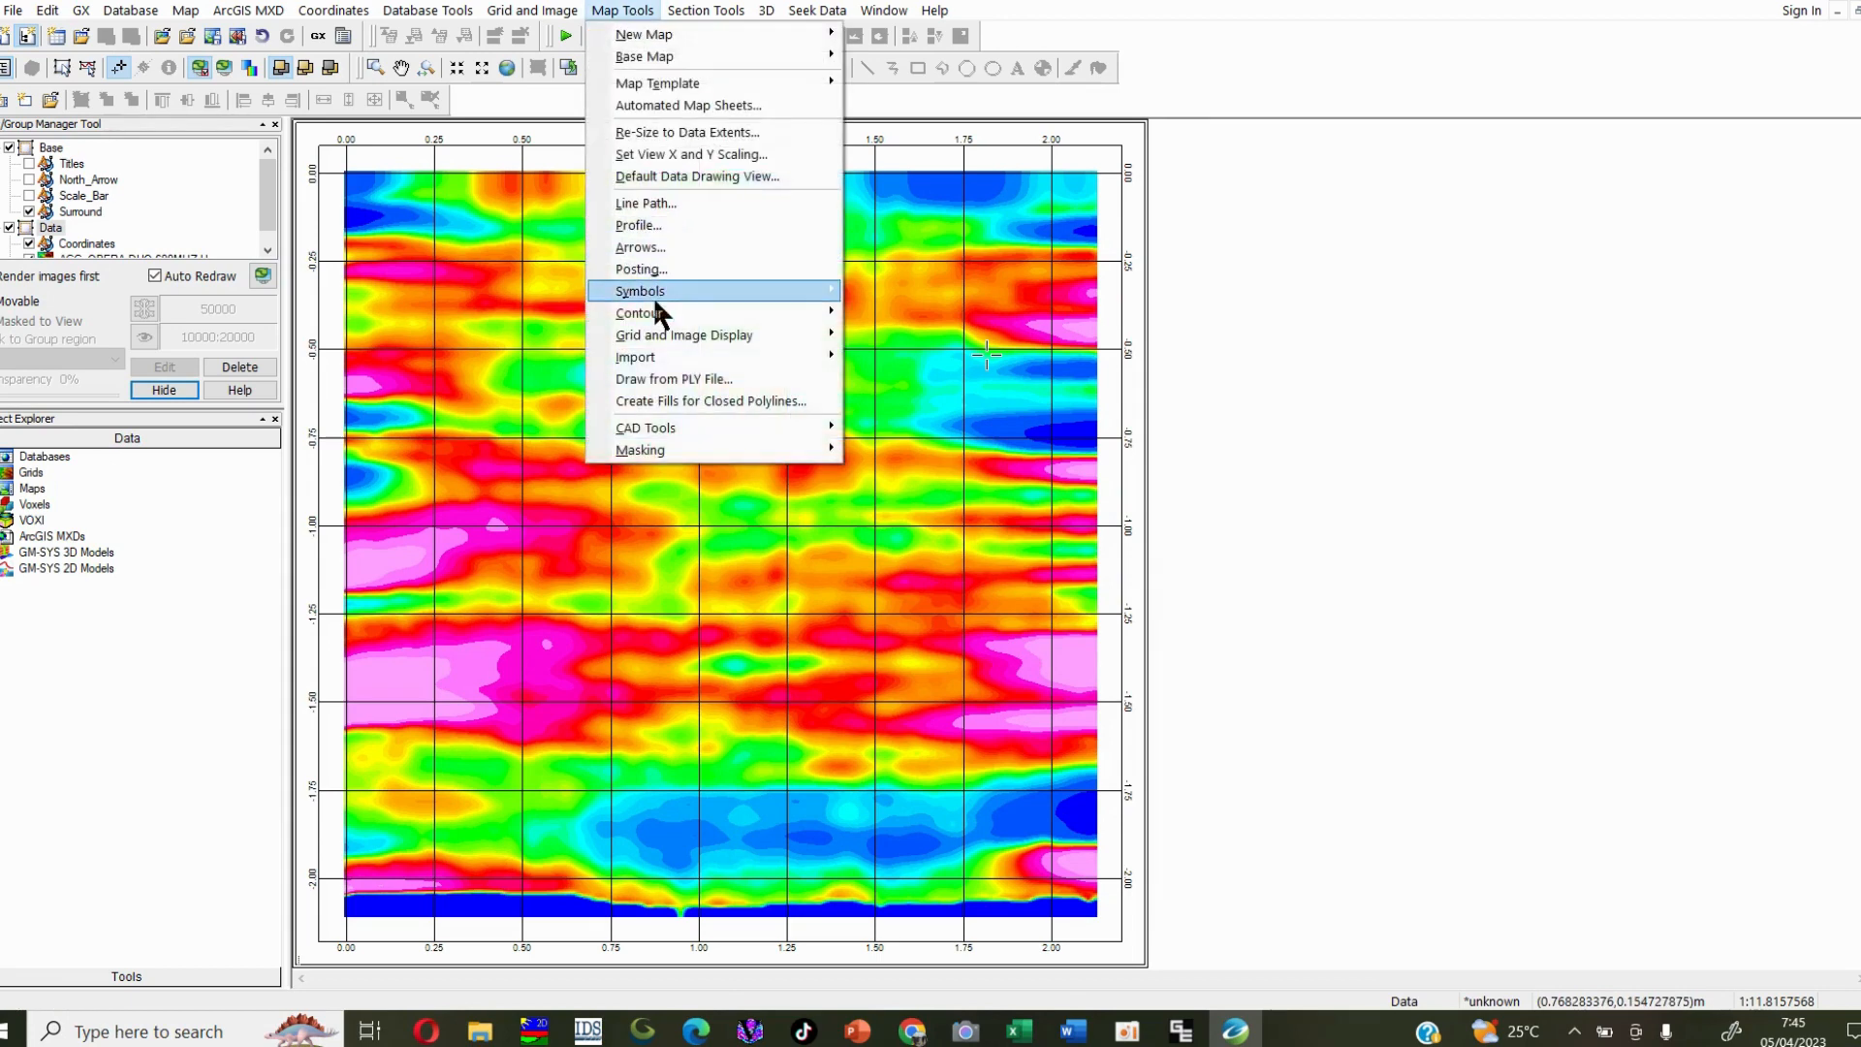
{"action": "mouse_move", "coordinate": [669, 312]}
{"action": "left_click", "coordinate": [896, 336]}
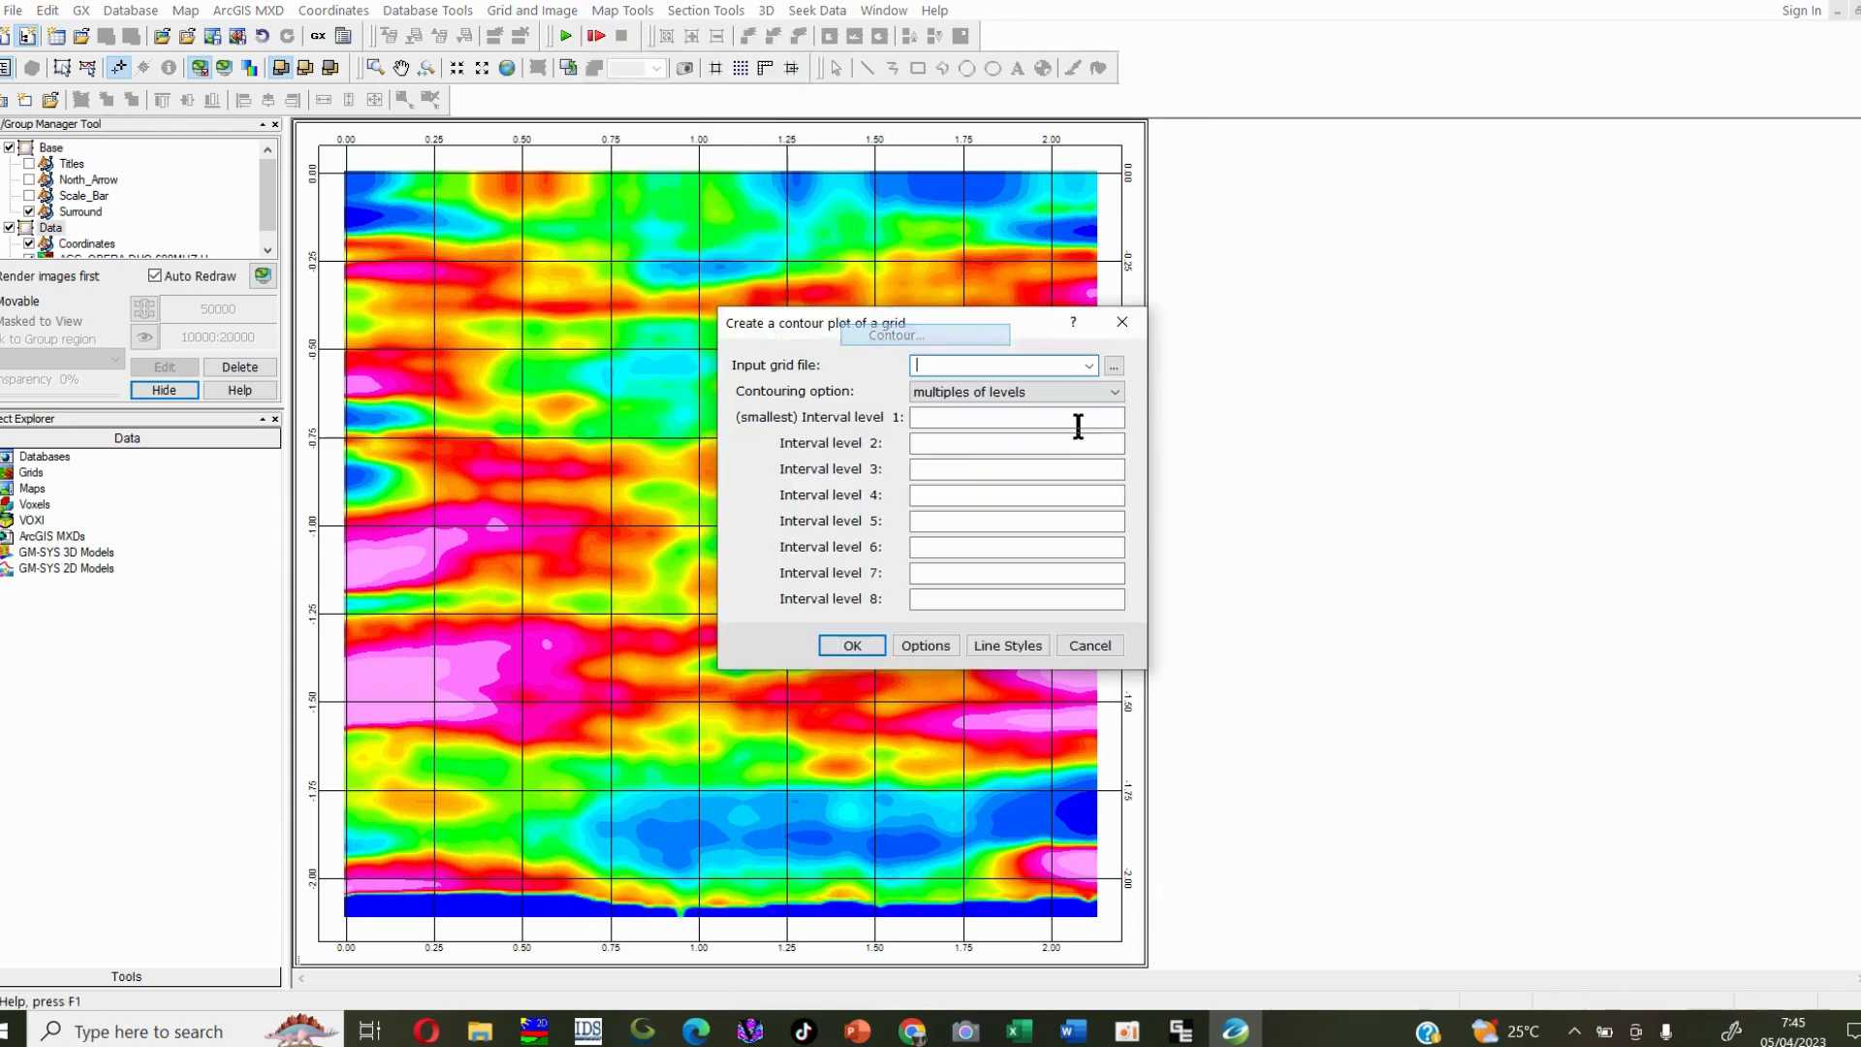
{"action": "left_click", "coordinate": [1089, 365]}
{"action": "left_click", "coordinate": [1003, 400]}
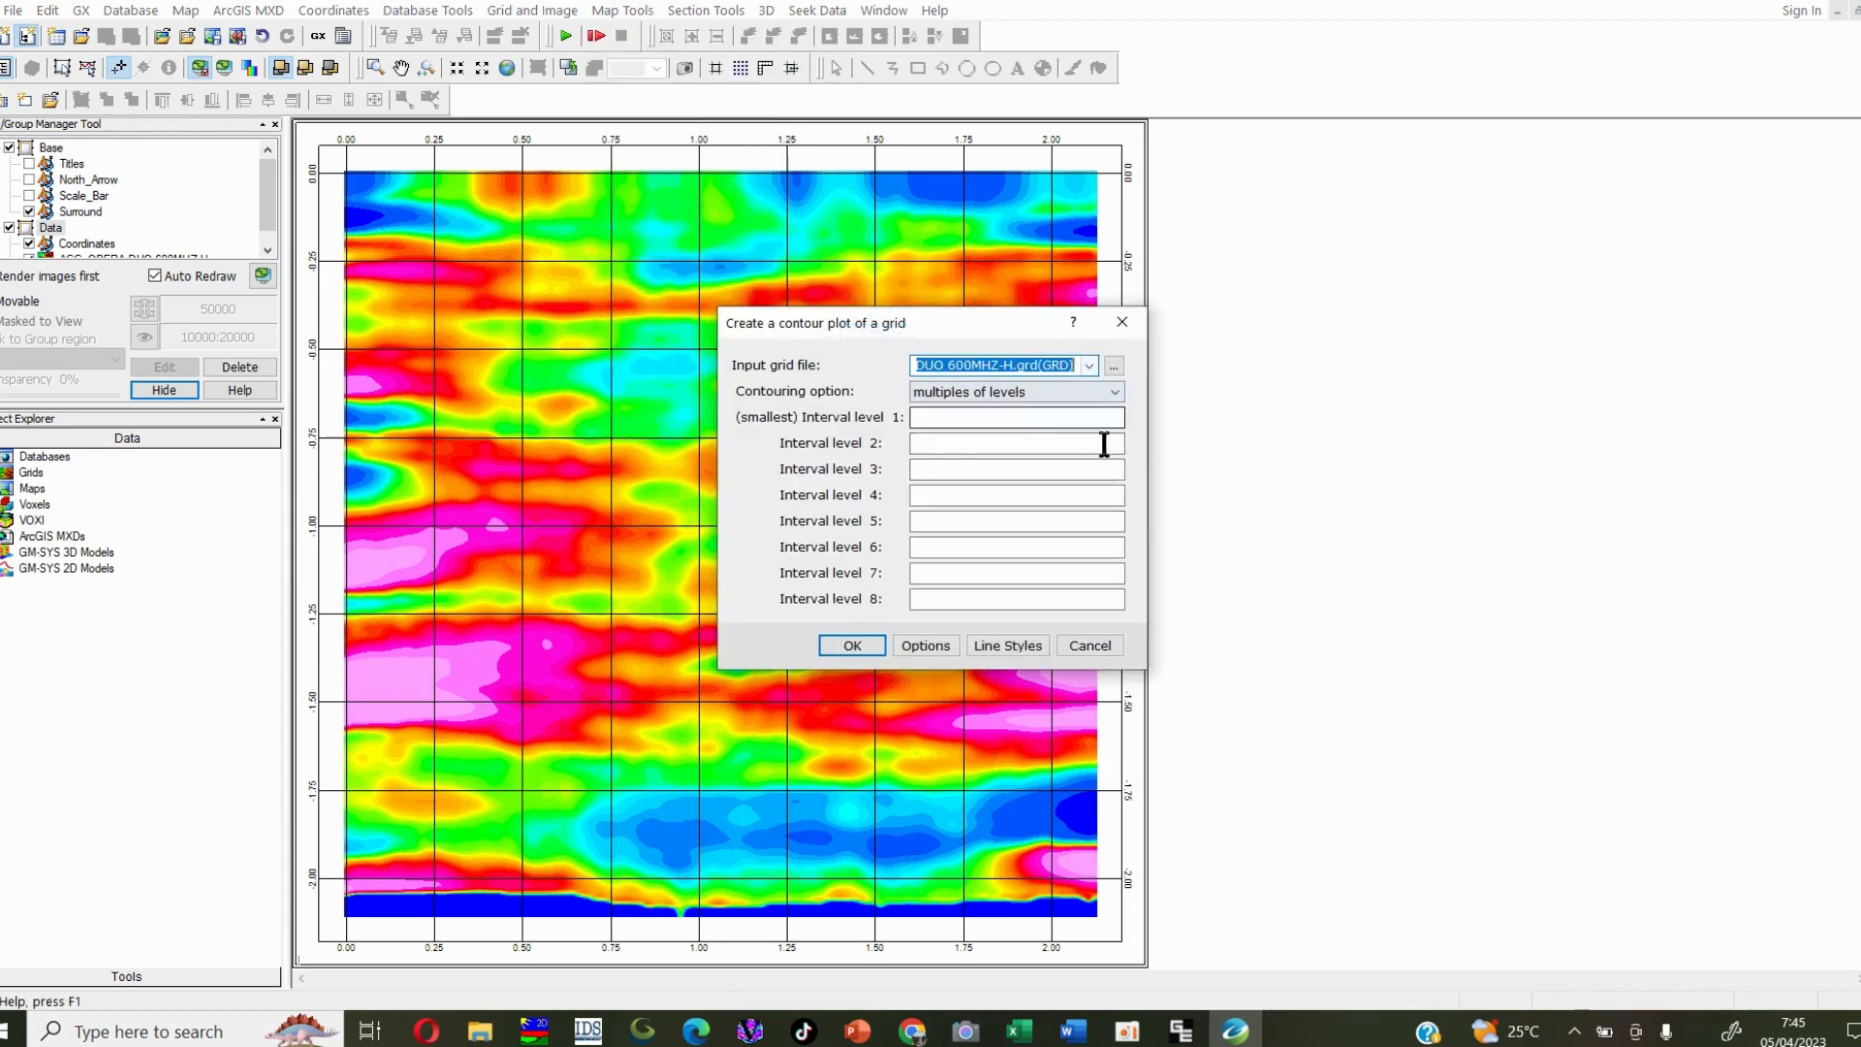
{"action": "left_click", "coordinate": [980, 418]}
{"action": "type", "text": "1"}
{"action": "left_click", "coordinate": [970, 444]}
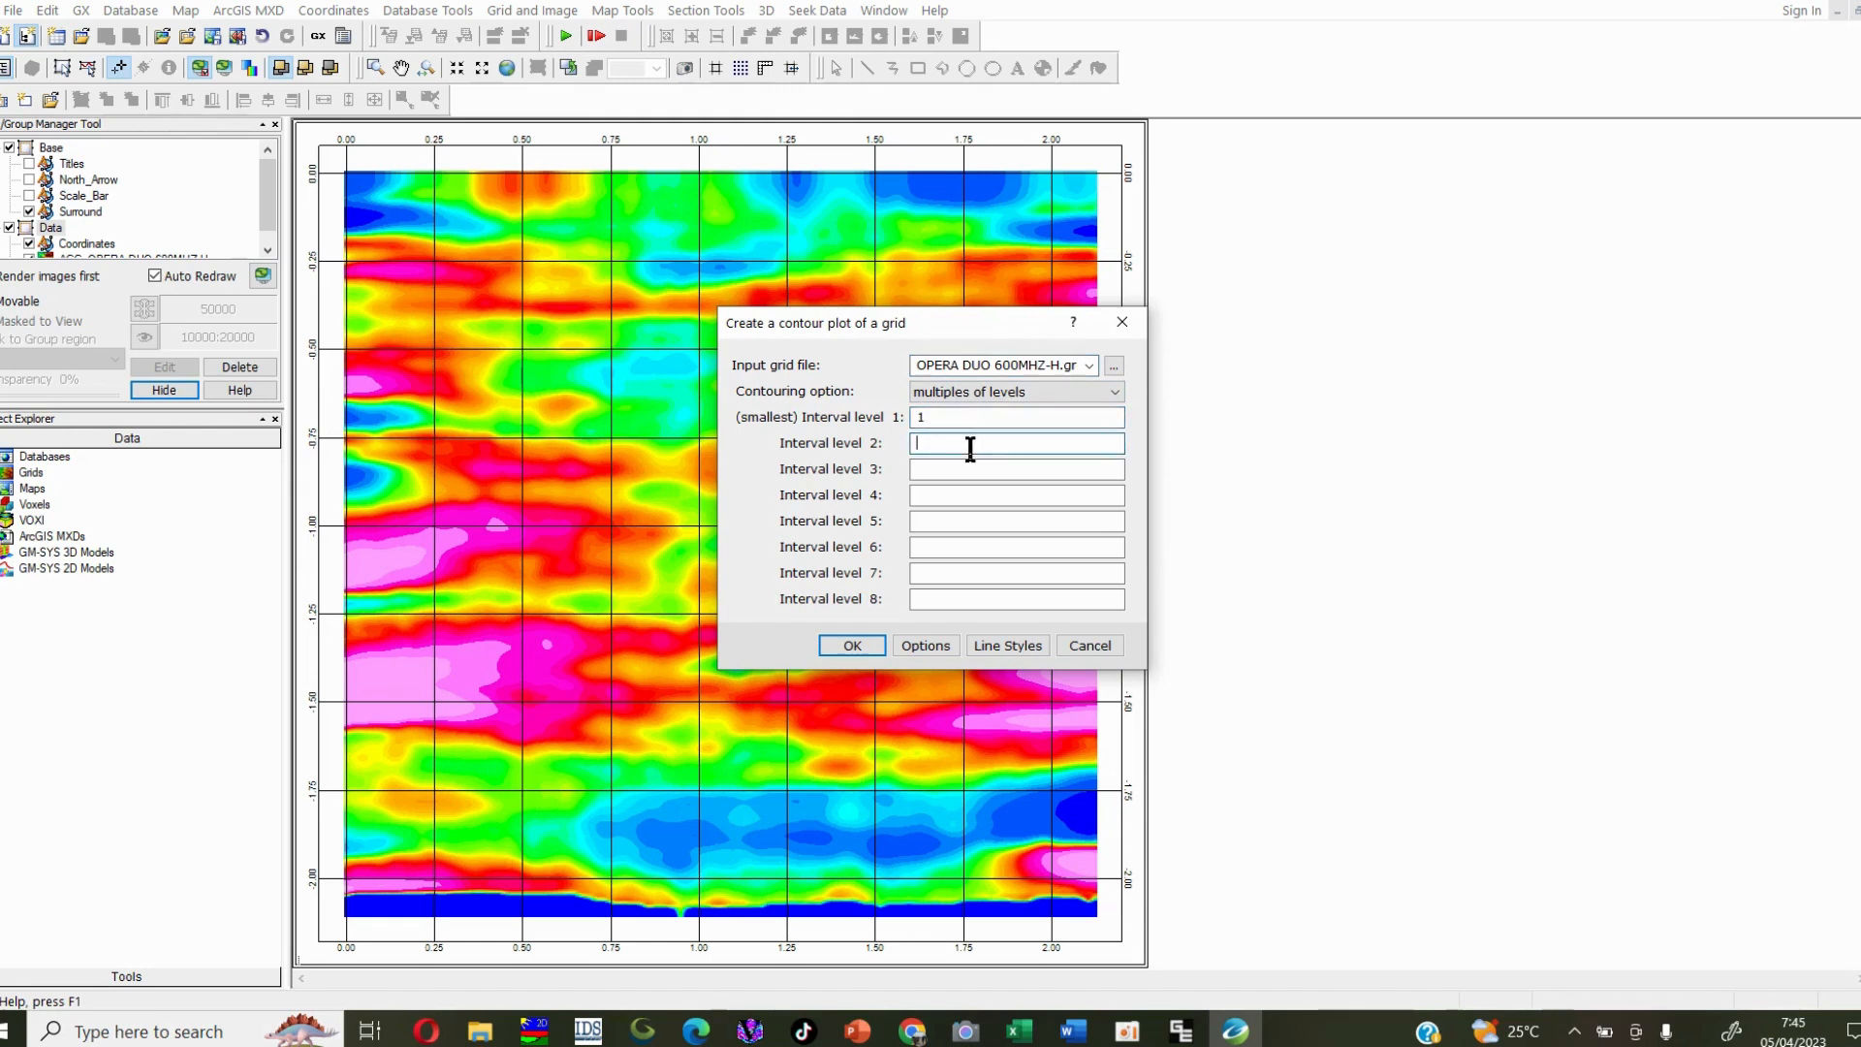
{"action": "type", "text": "5"}
Step: Set the contour options to smooth and refine with a suppression density of 0.2 mm, and create the contour plot
{"action": "left_click", "coordinate": [920, 645]}
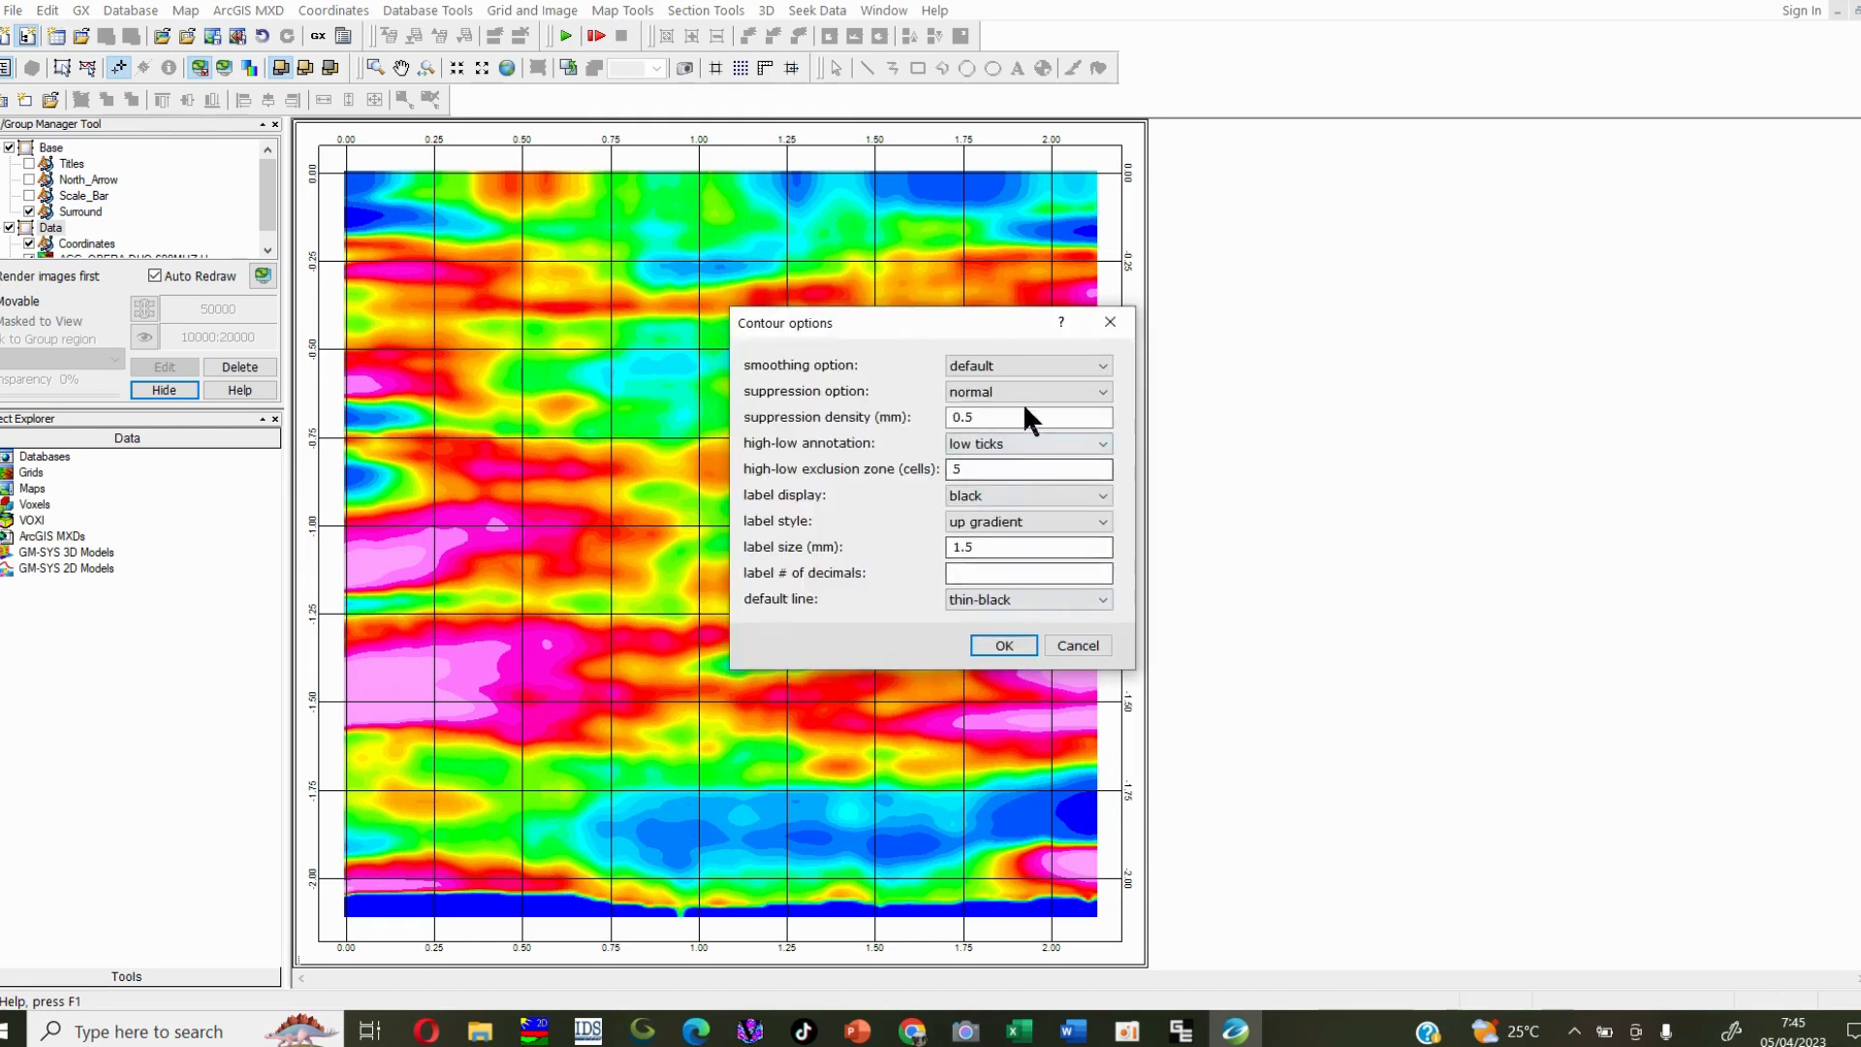
{"action": "left_click", "coordinate": [1013, 377]}
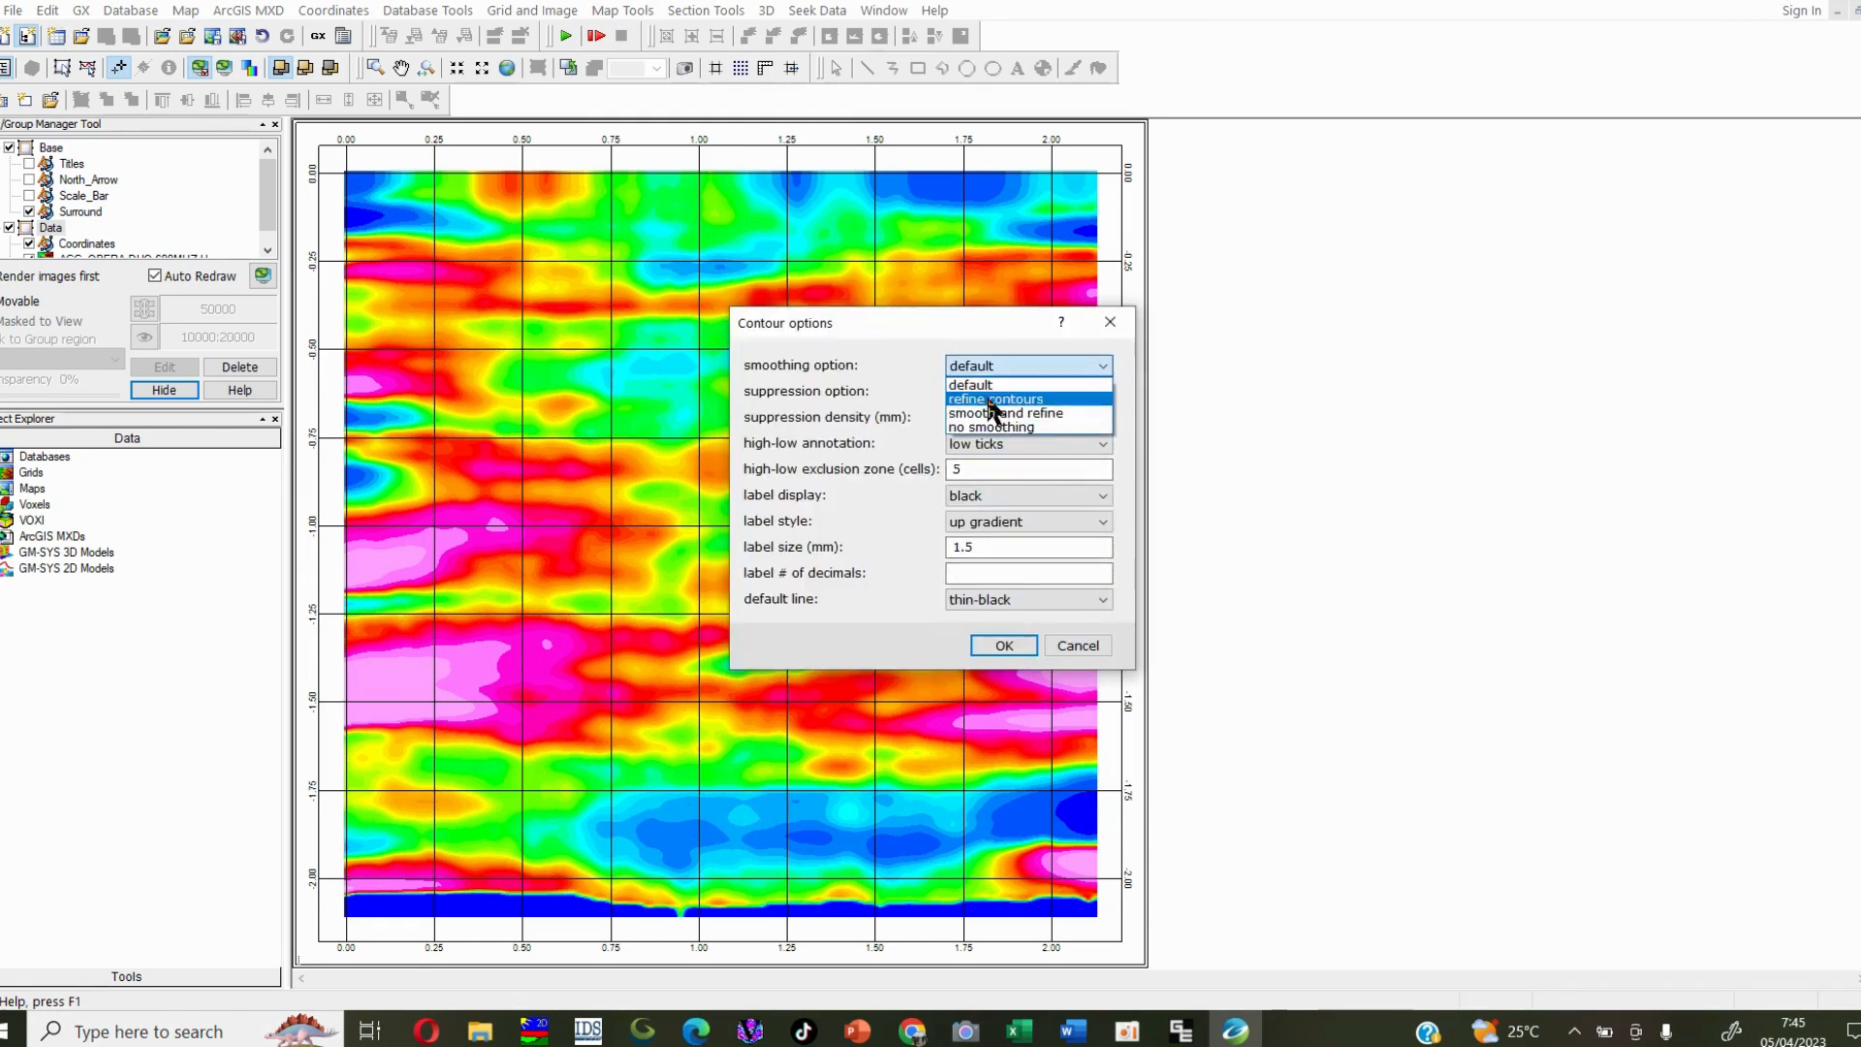
{"action": "left_click", "coordinate": [1050, 414]}
{"action": "left_click", "coordinate": [1018, 421]}
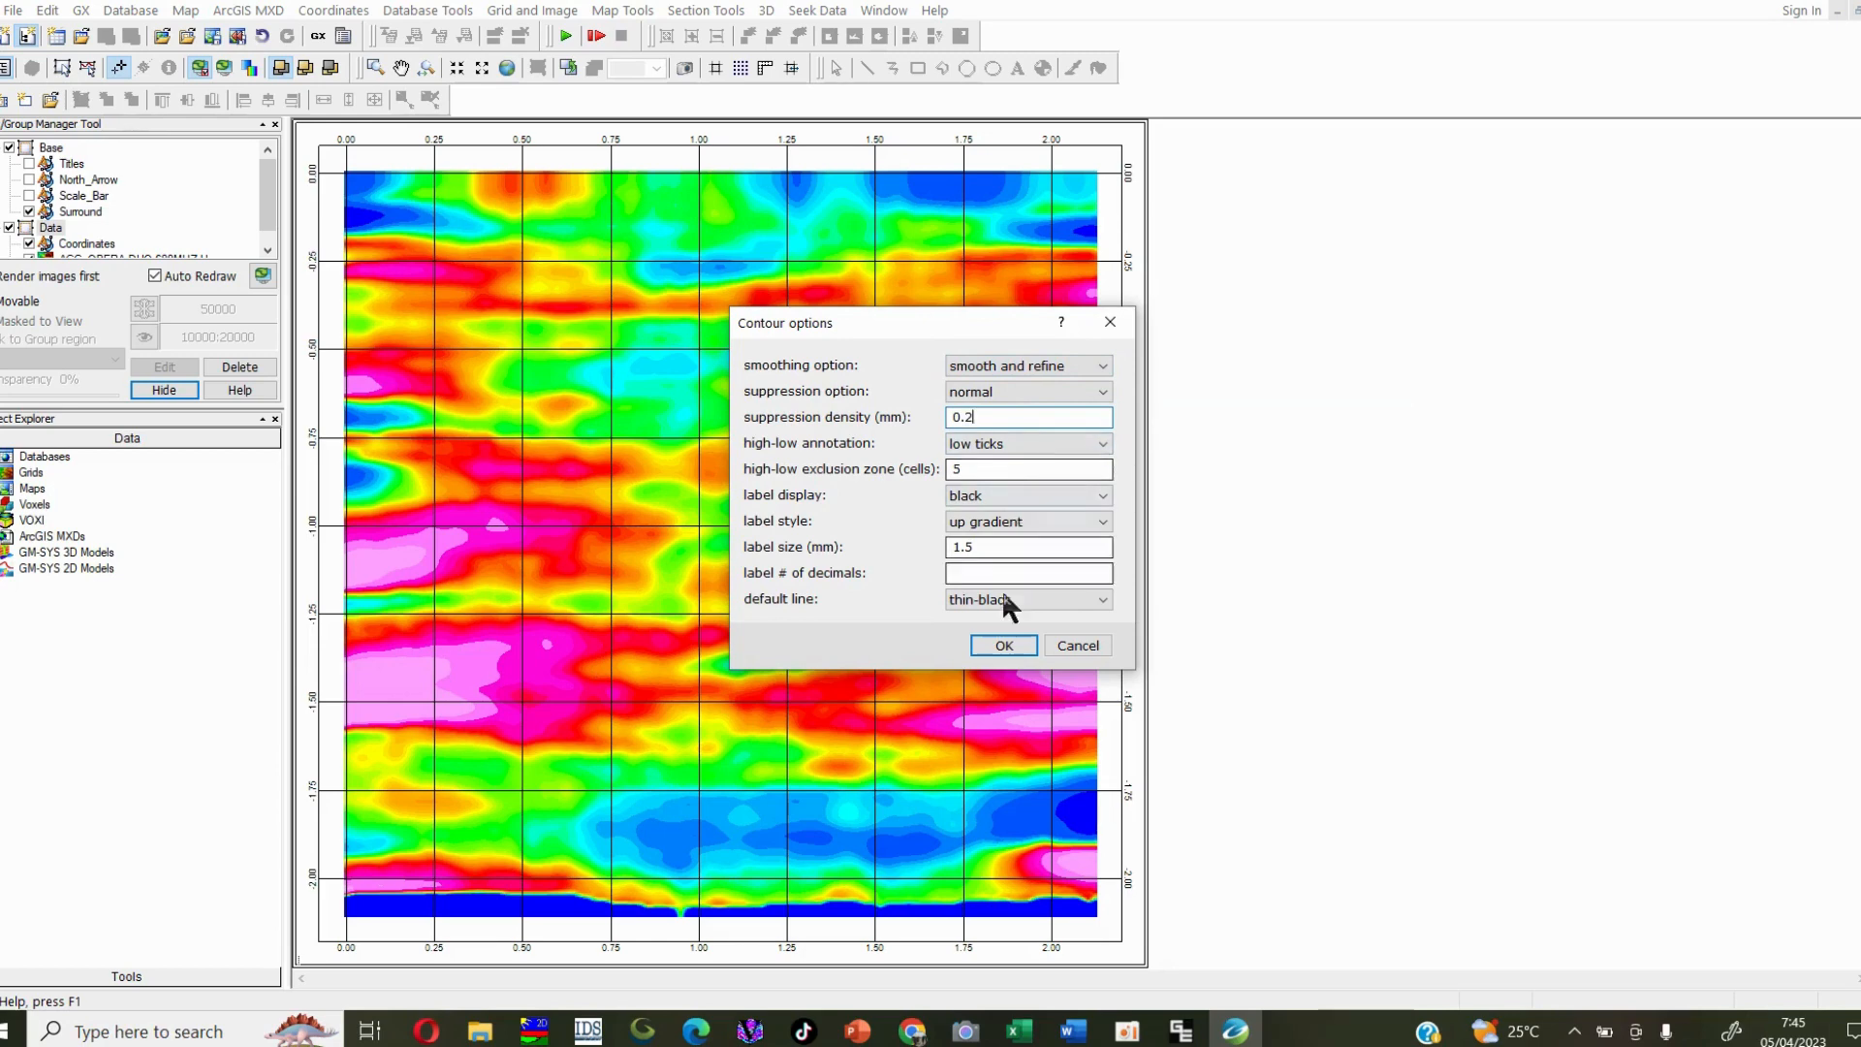
{"action": "left_click", "coordinate": [1004, 645]}
{"action": "left_click", "coordinate": [877, 643]}
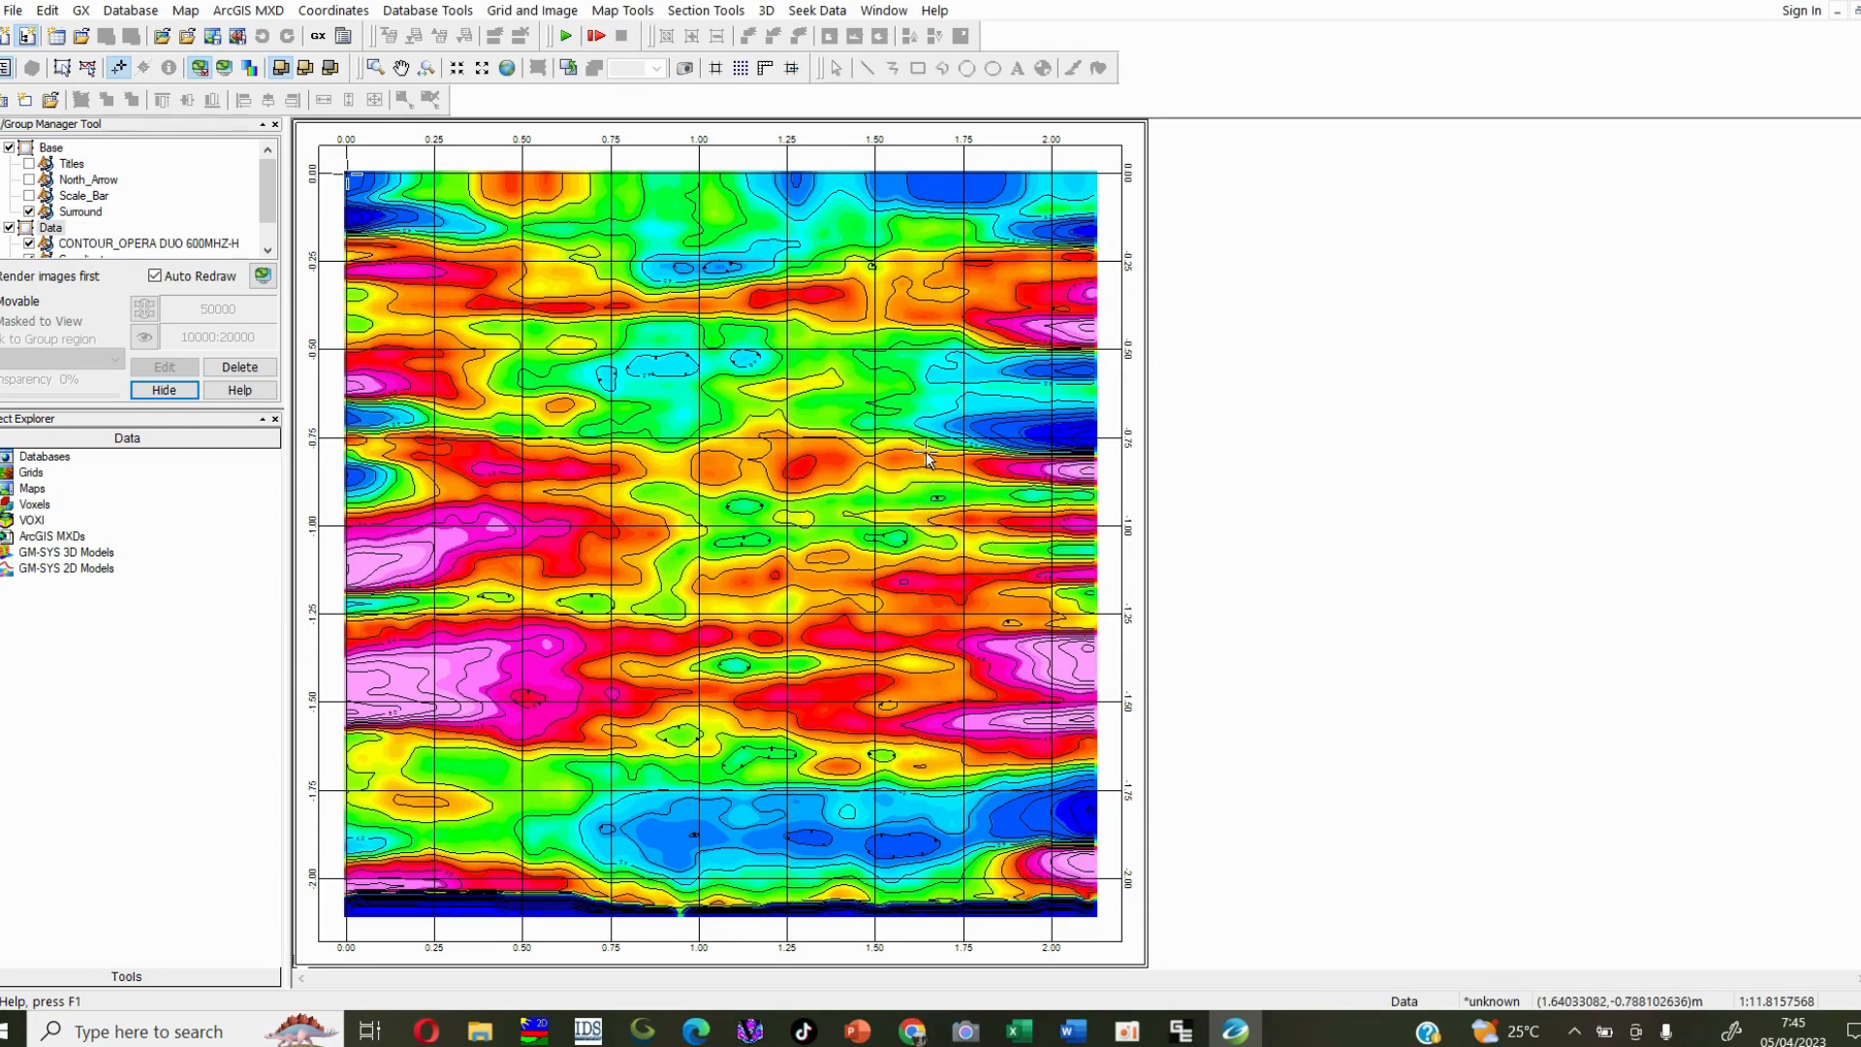
Step: Toggle the Surround and Coordinates groups off and back on to check what each contributes to the map
{"action": "left_click", "coordinate": [29, 212]}
{"action": "left_click", "coordinate": [29, 212]}
{"action": "scroll", "coordinate": [43, 230], "scroll_direction": "down", "scroll_amount": 1}
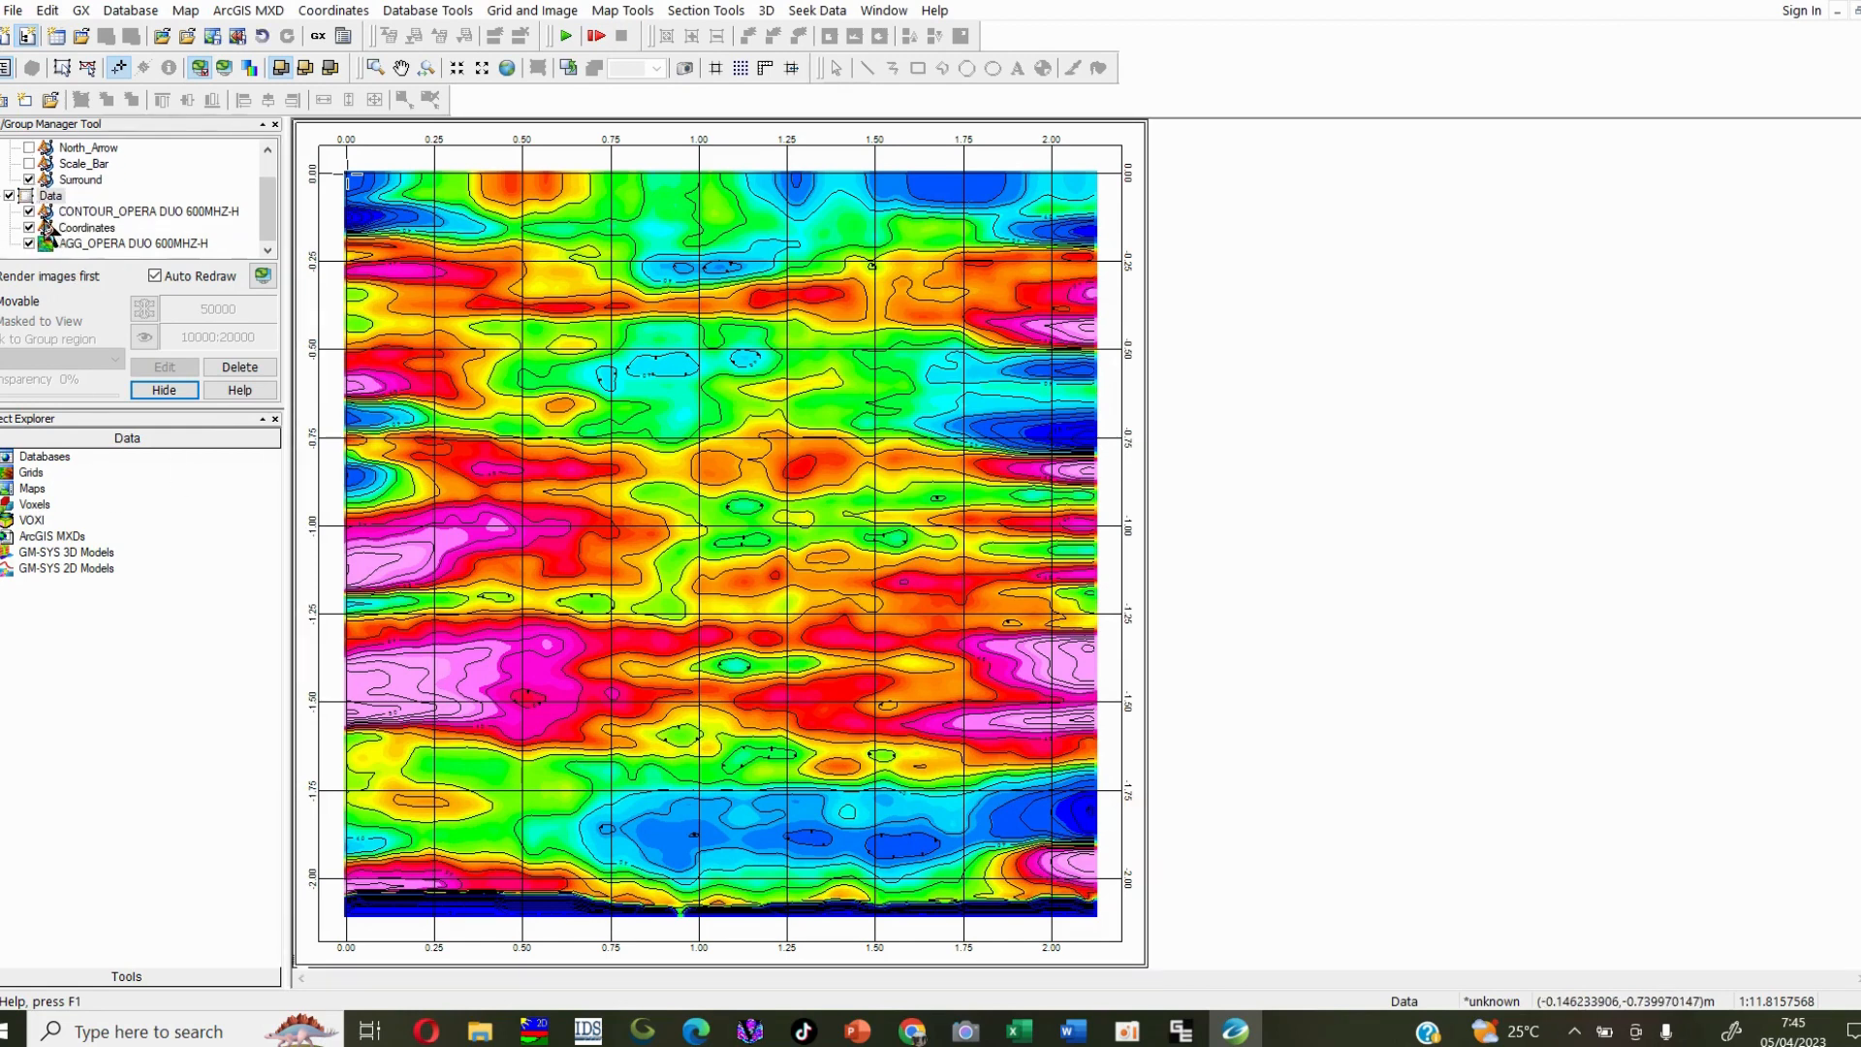
{"action": "left_click", "coordinate": [30, 228]}
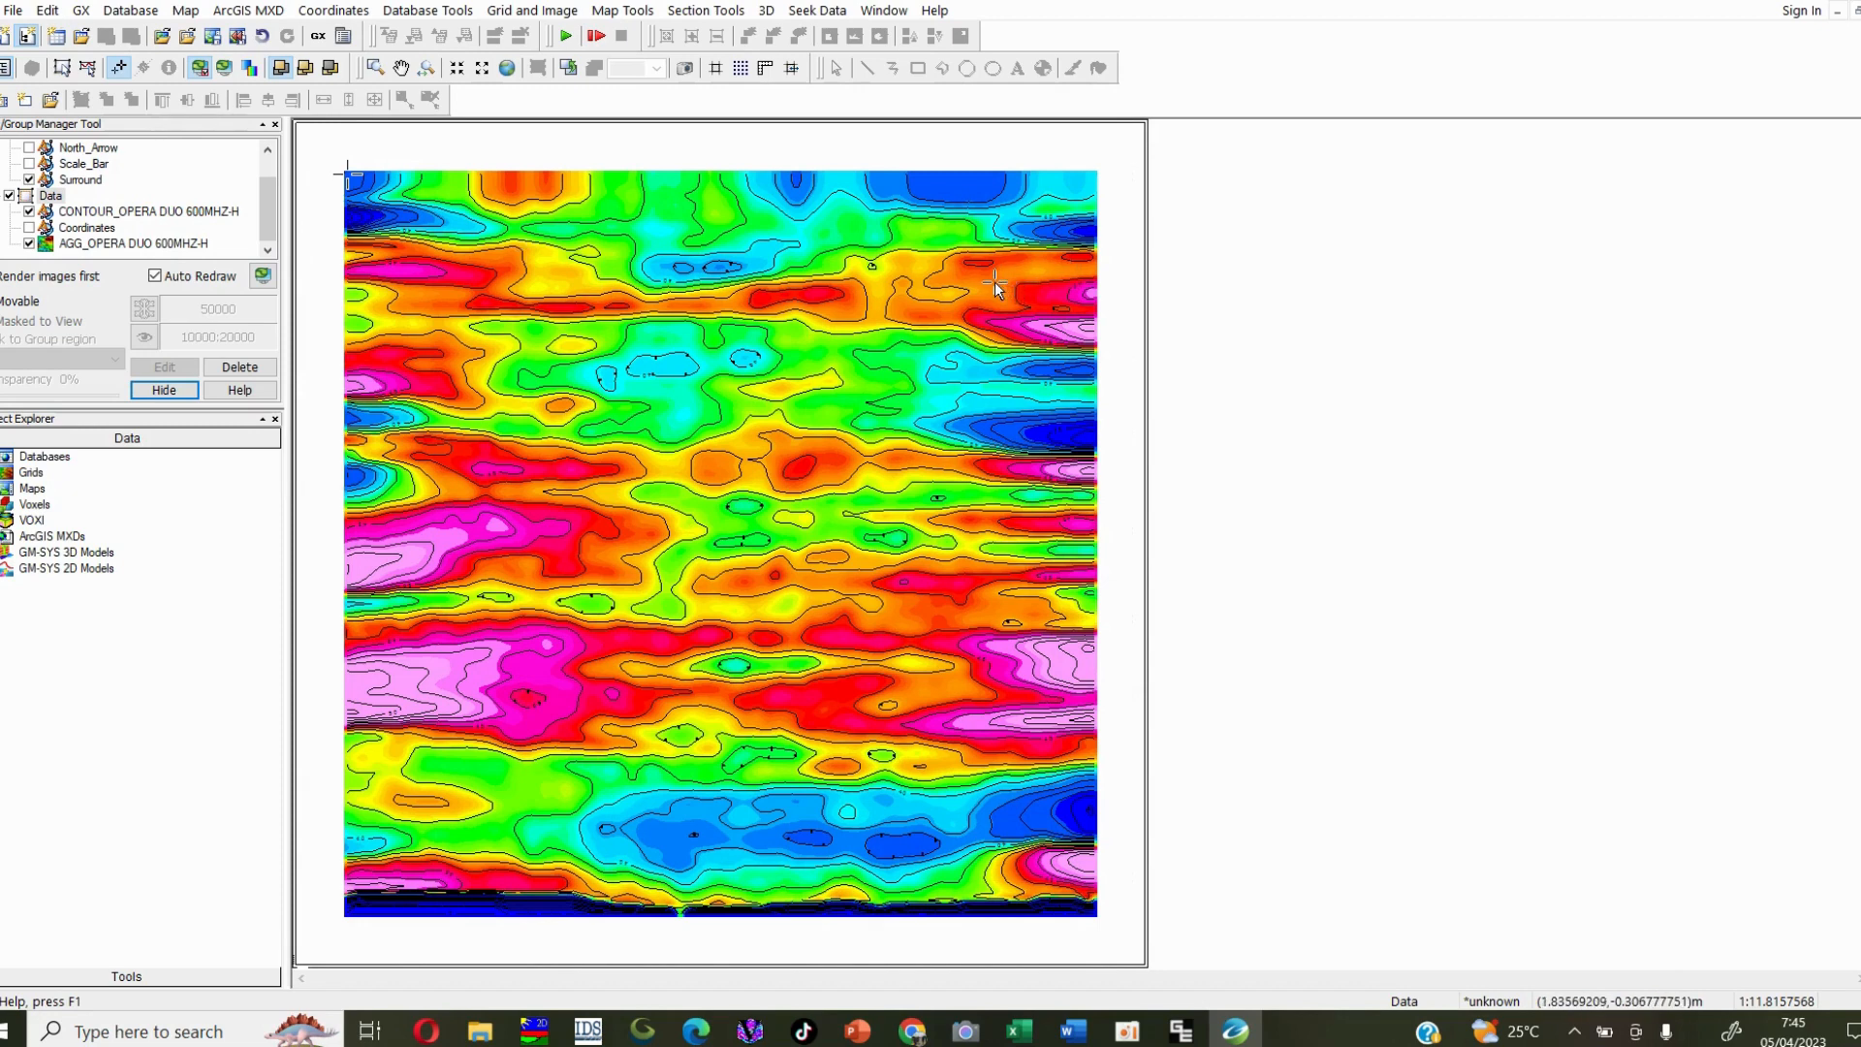
{"action": "left_click", "coordinate": [29, 227]}
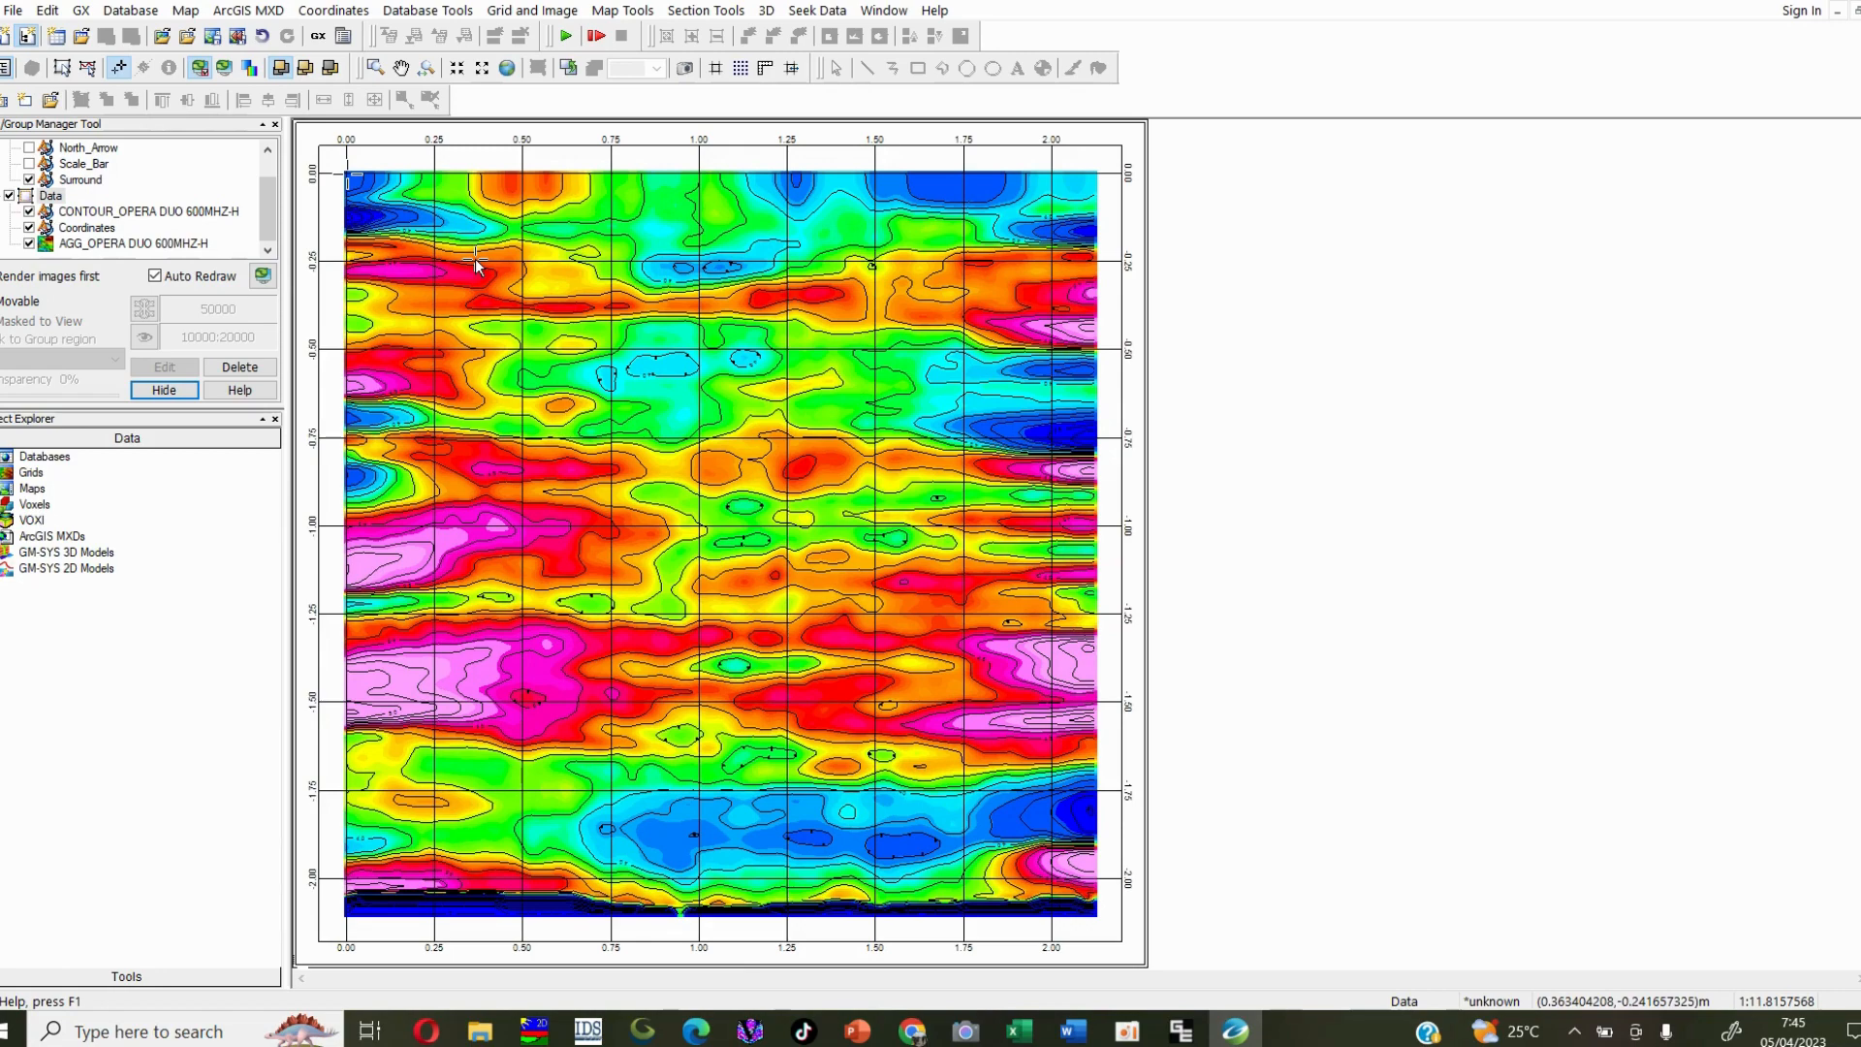
Step: Examine the contour lines and their value labels up close across the map
{"action": "scroll", "coordinate": [838, 383], "scroll_direction": "up", "scroll_amount": 5}
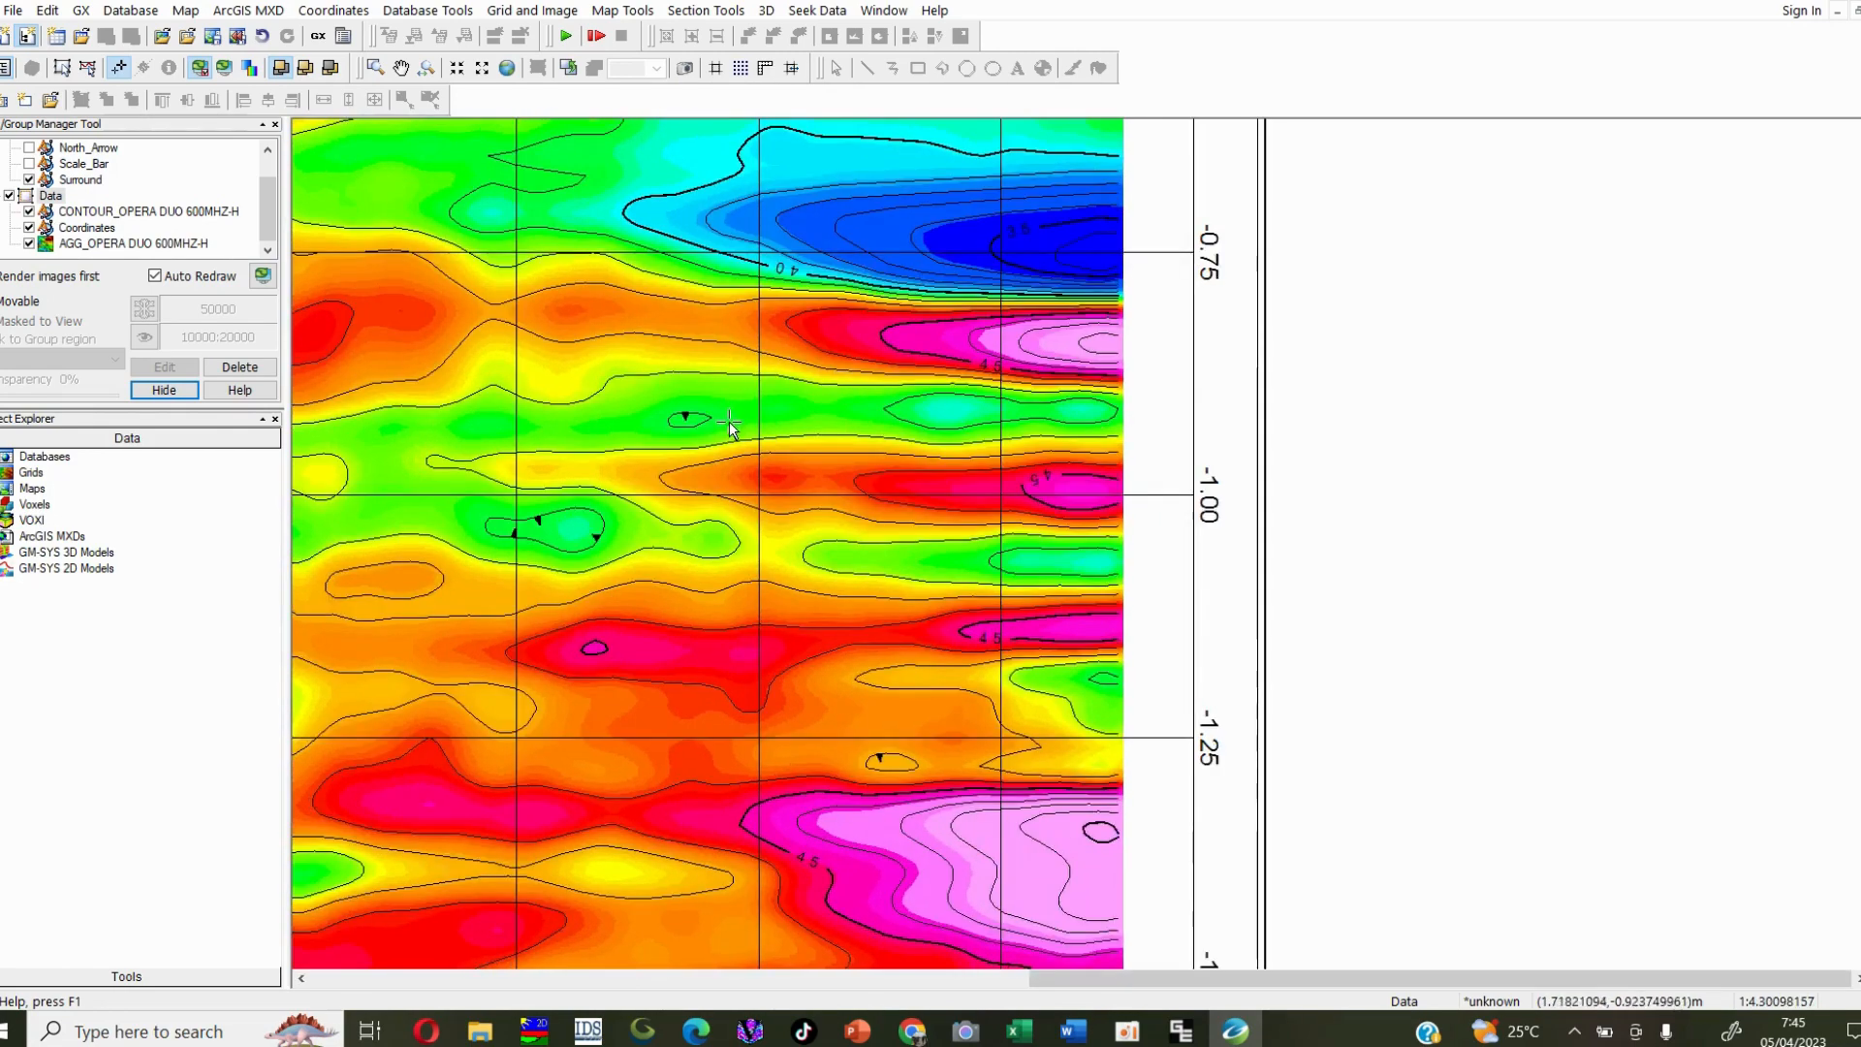
{"action": "scroll", "coordinate": [1060, 500], "scroll_direction": "up", "scroll_amount": 2}
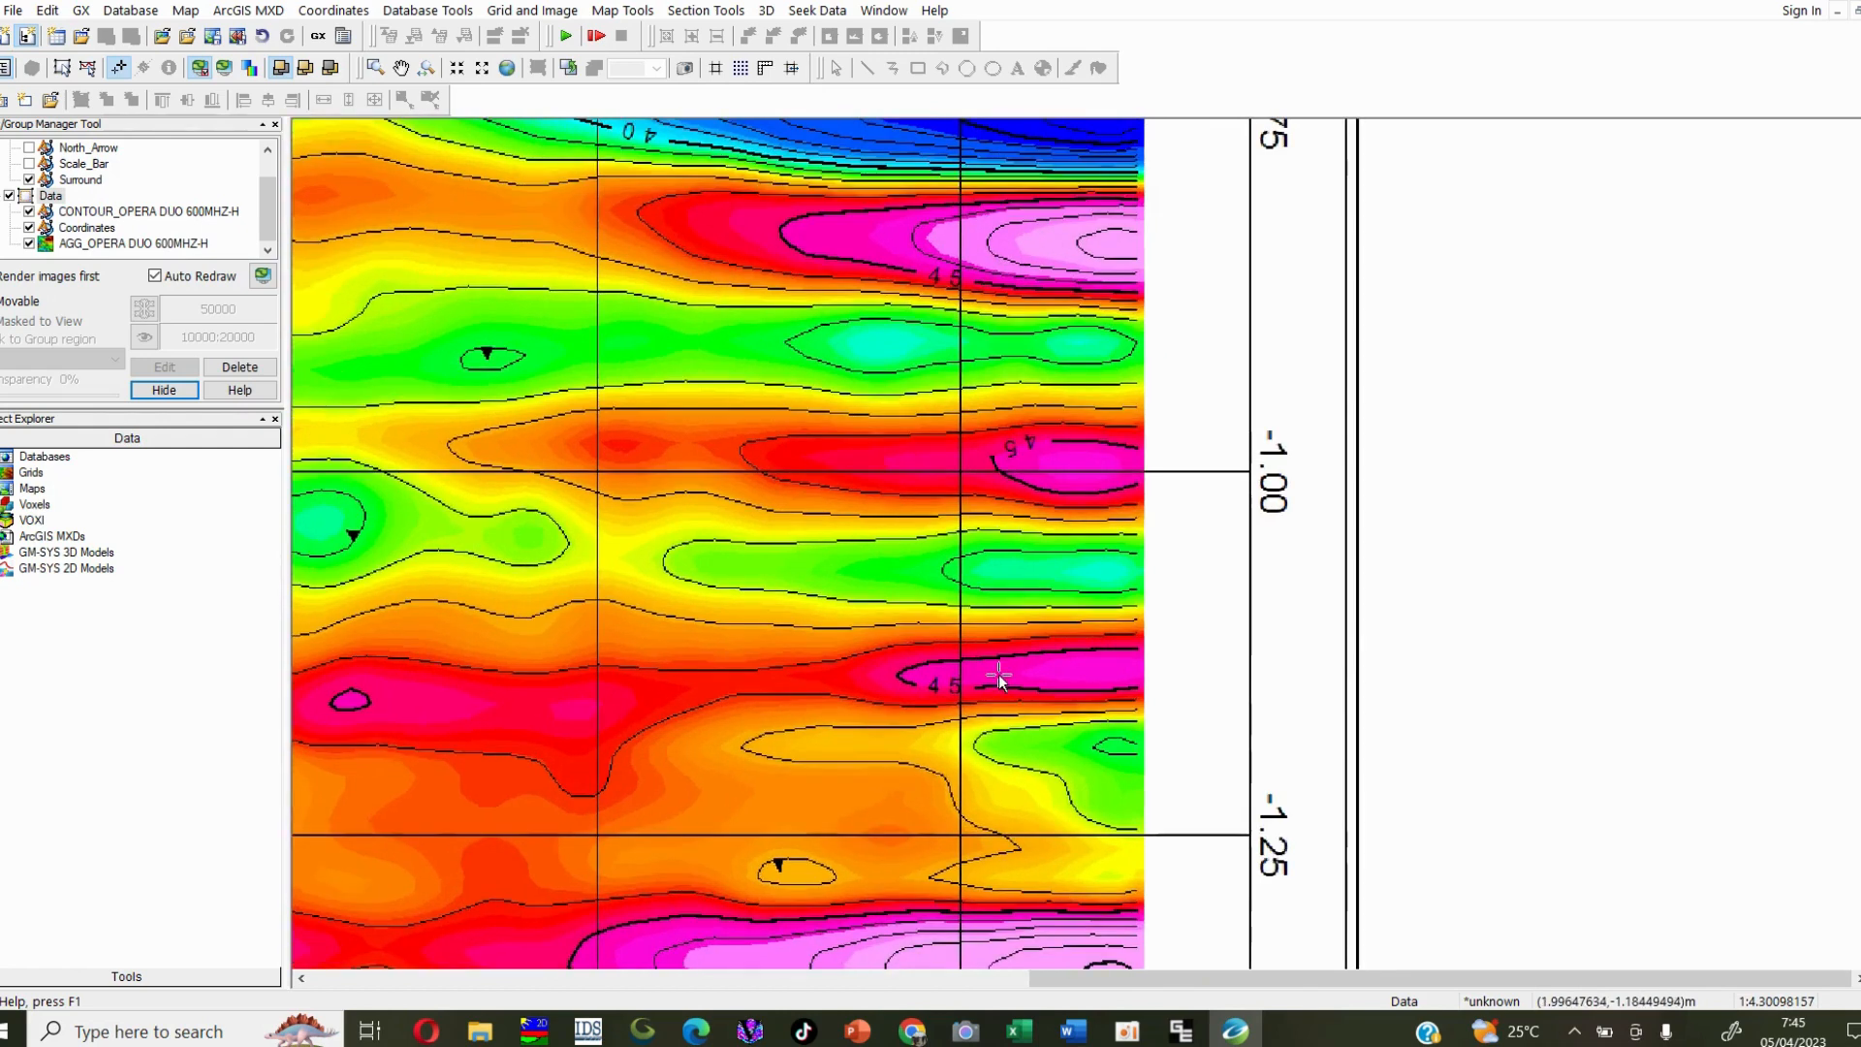
{"action": "right_click", "coordinate": [782, 333]}
{"action": "left_click", "coordinate": [877, 607]}
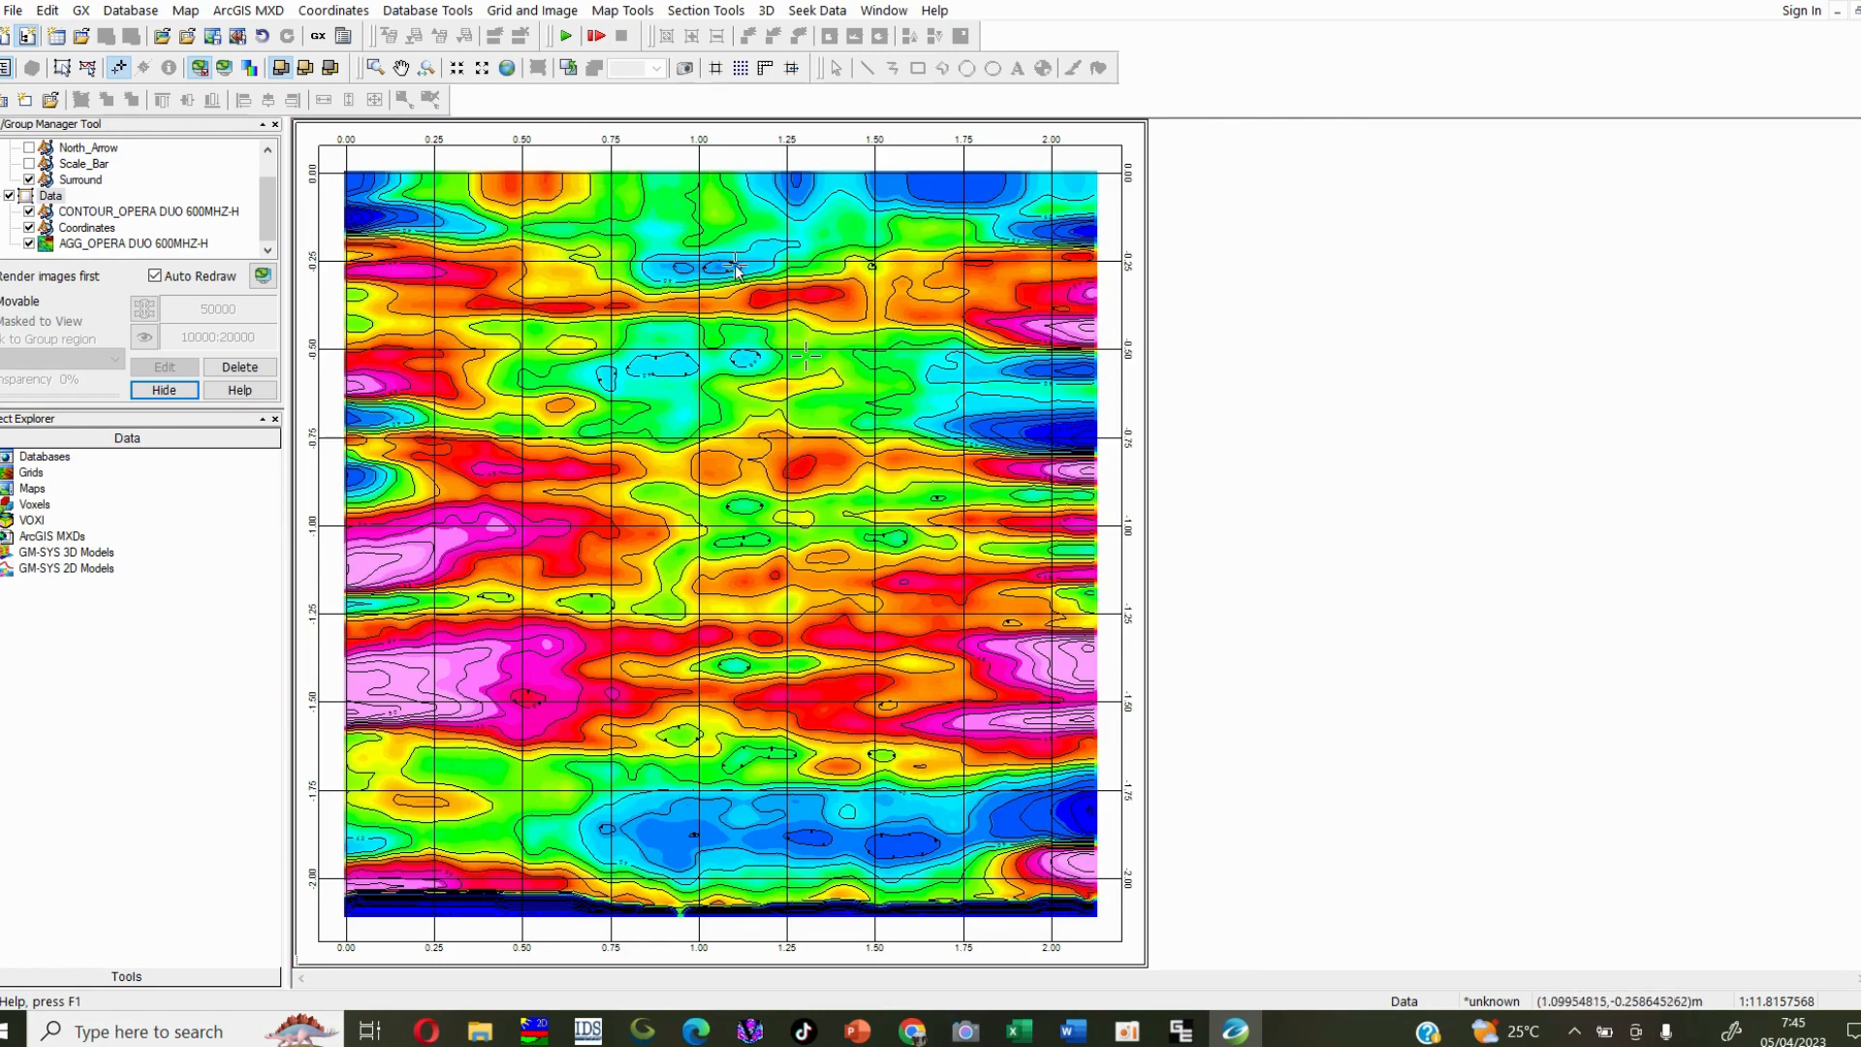
{"action": "middle_click", "coordinate": [685, 282]}
{"action": "left_click_drag", "start_coordinate": [627, 327], "coordinate": [933, 395]}
{"action": "scroll", "coordinate": [807, 307], "scroll_direction": "up", "scroll_amount": 5}
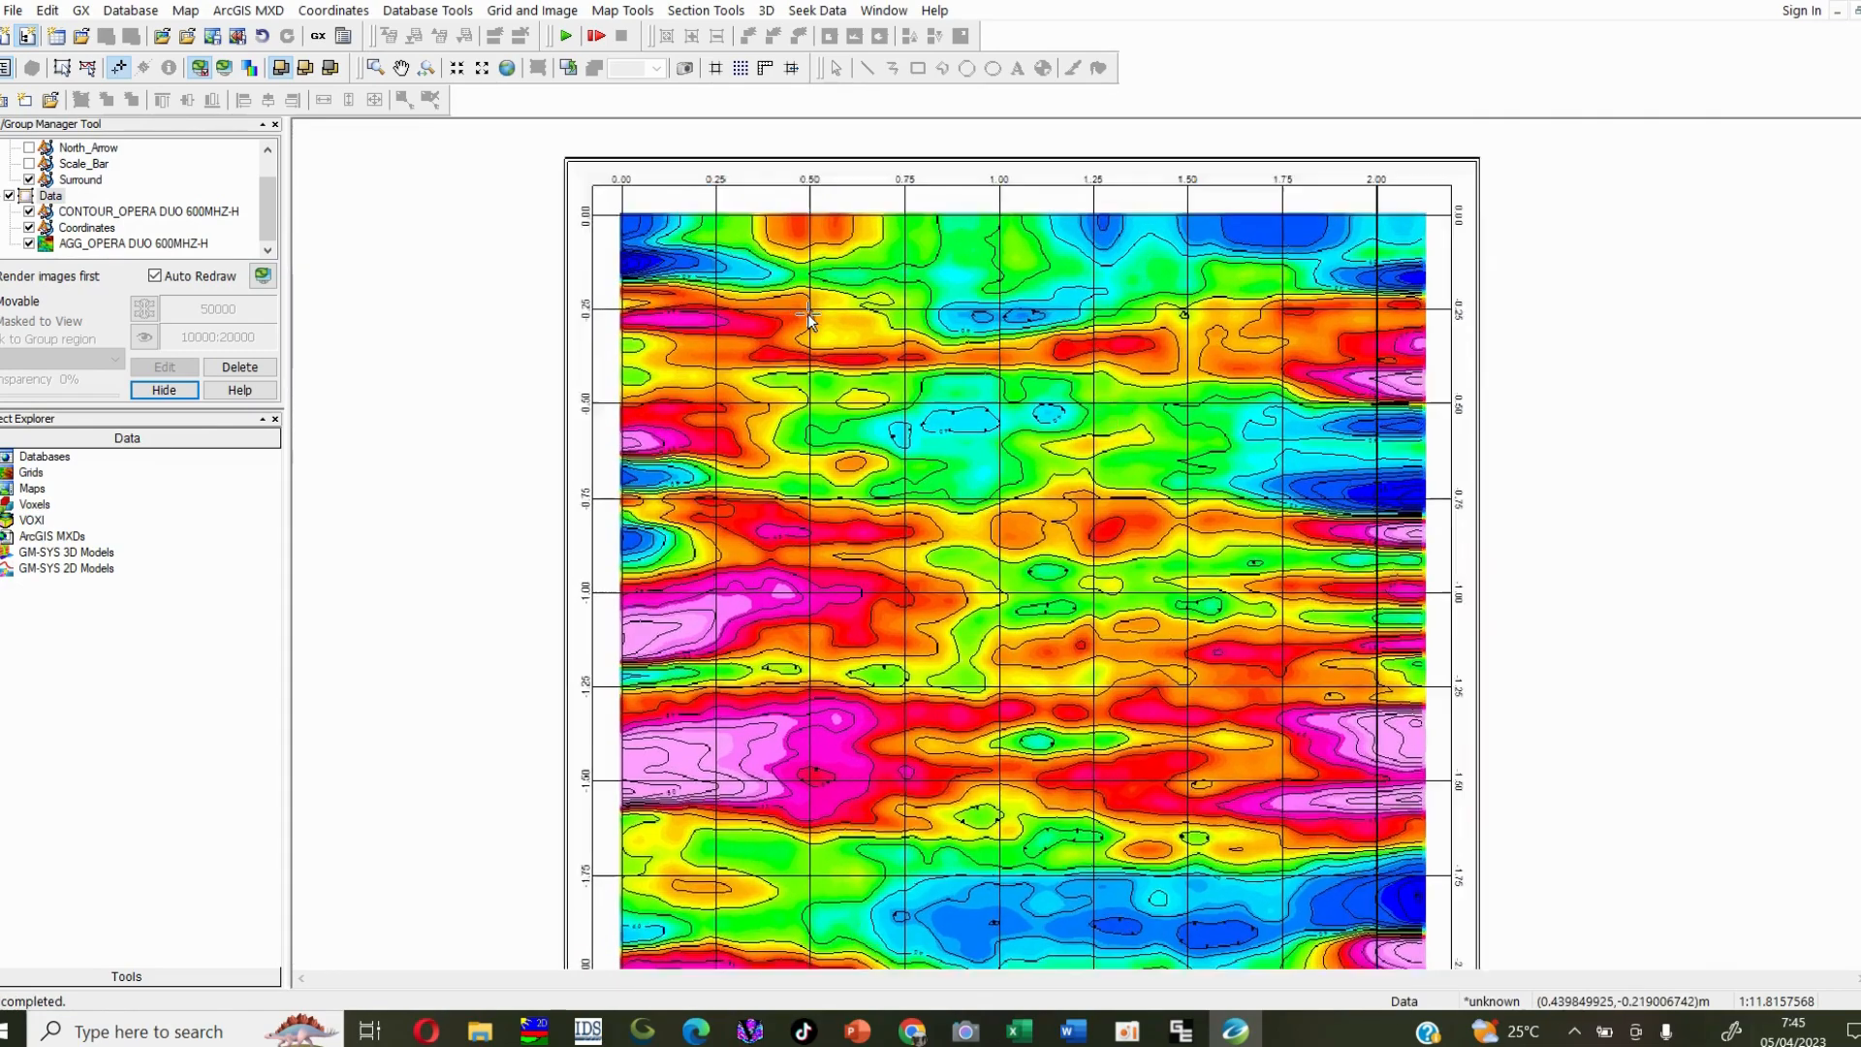
{"action": "left_click_drag", "start_coordinate": [868, 302], "coordinate": [917, 506]}
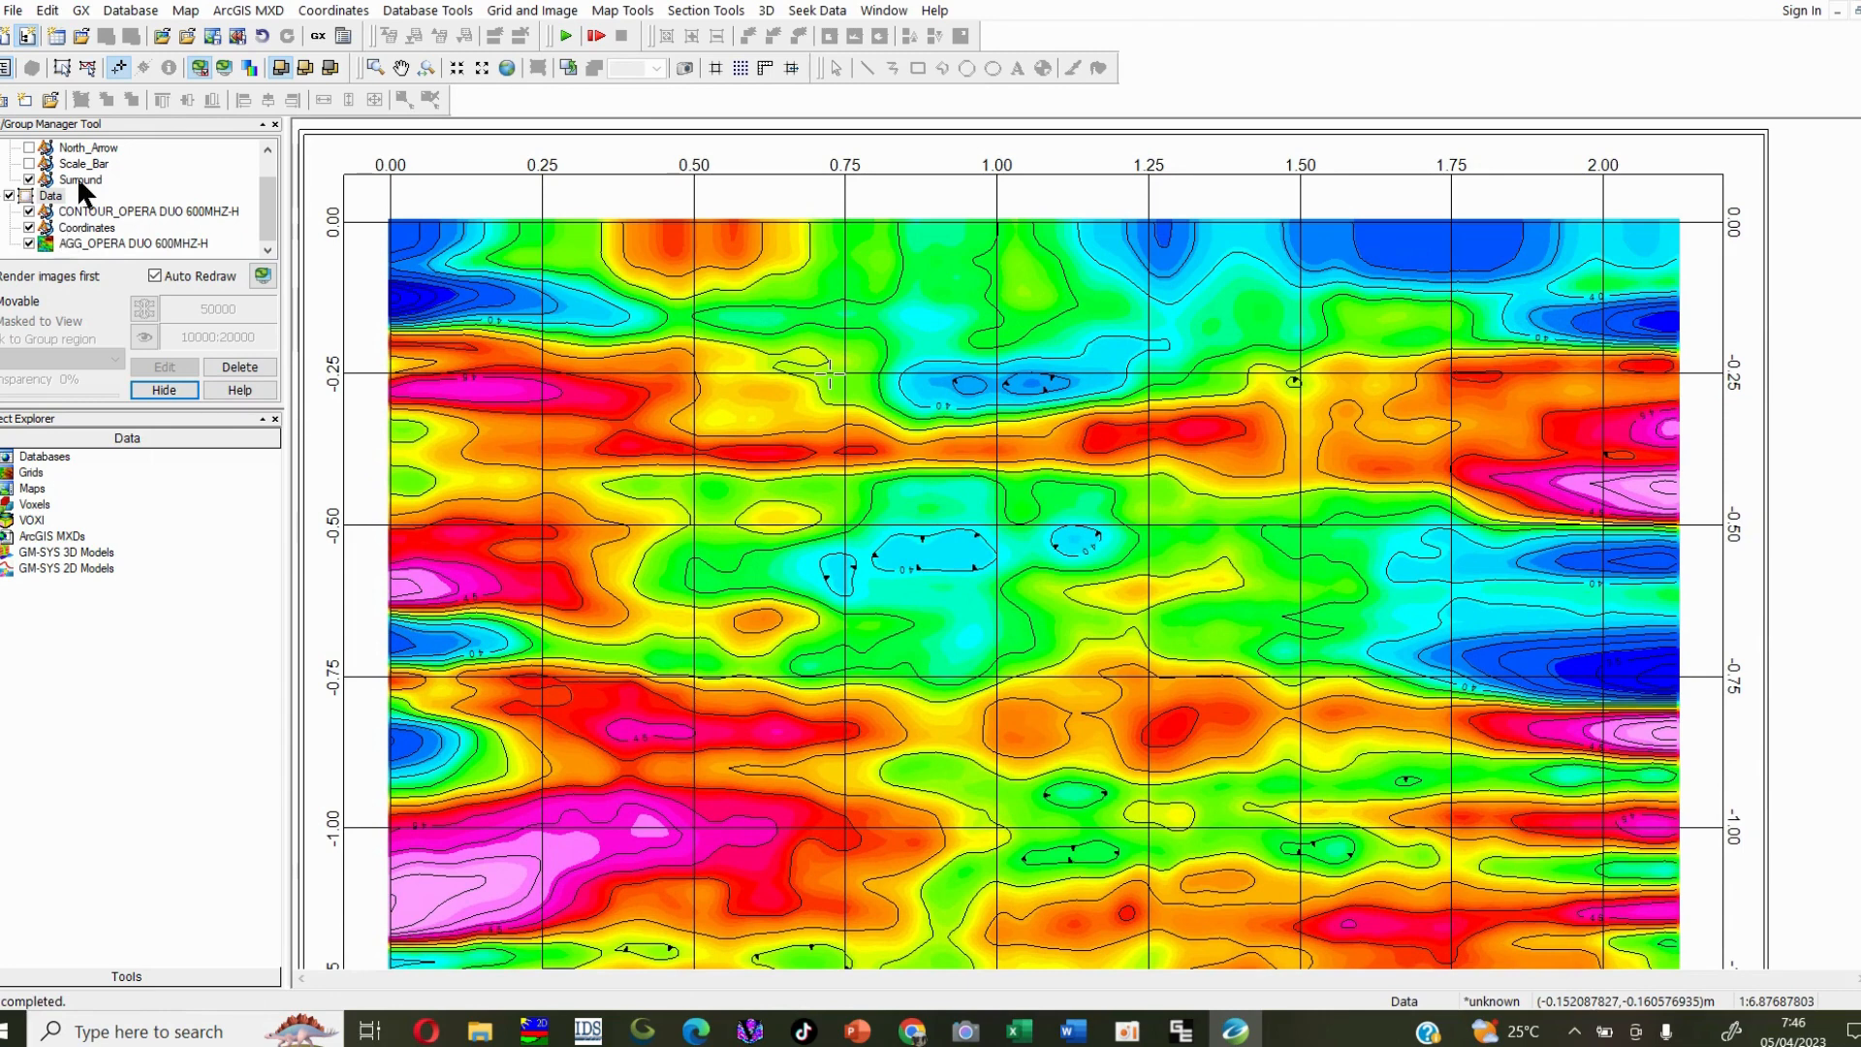
Step: Edit the contour group and give the contour line near -0.25 m a 1 mm thick, dashed black style
{"action": "left_click", "coordinate": [126, 211]}
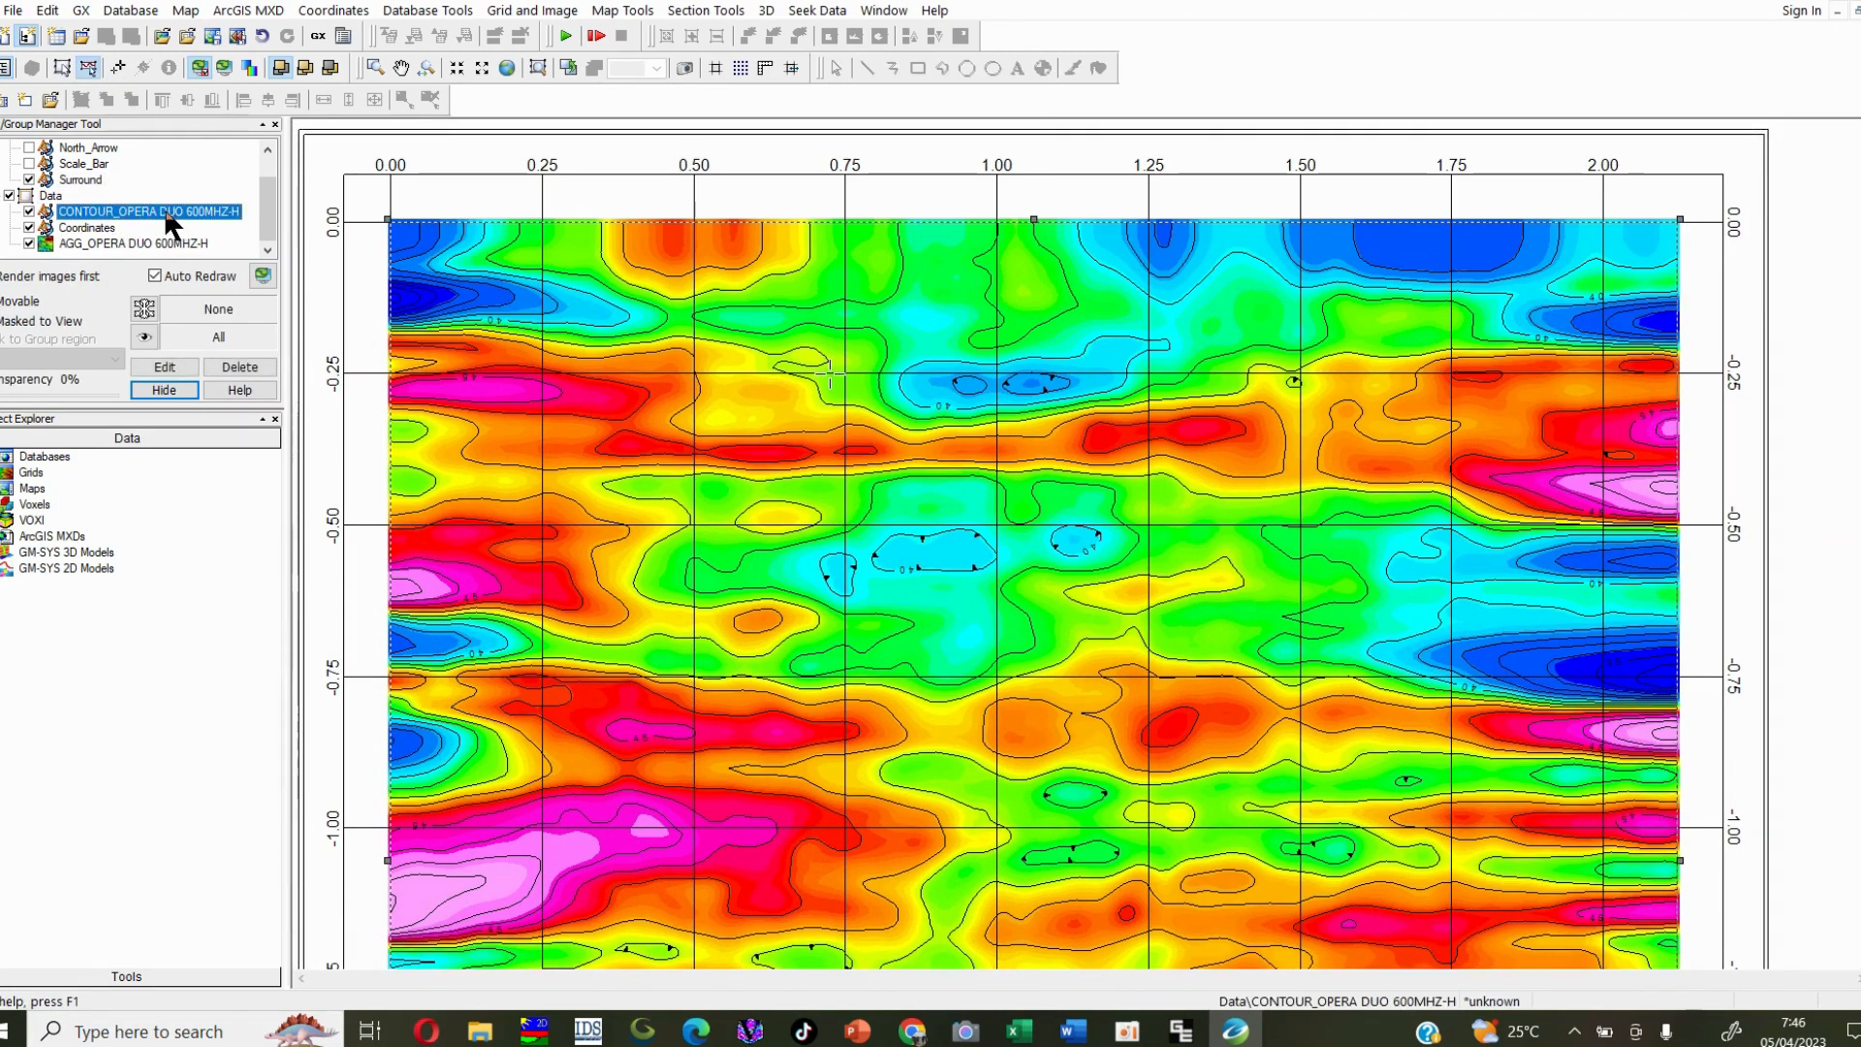
{"action": "double_click", "coordinate": [174, 212]}
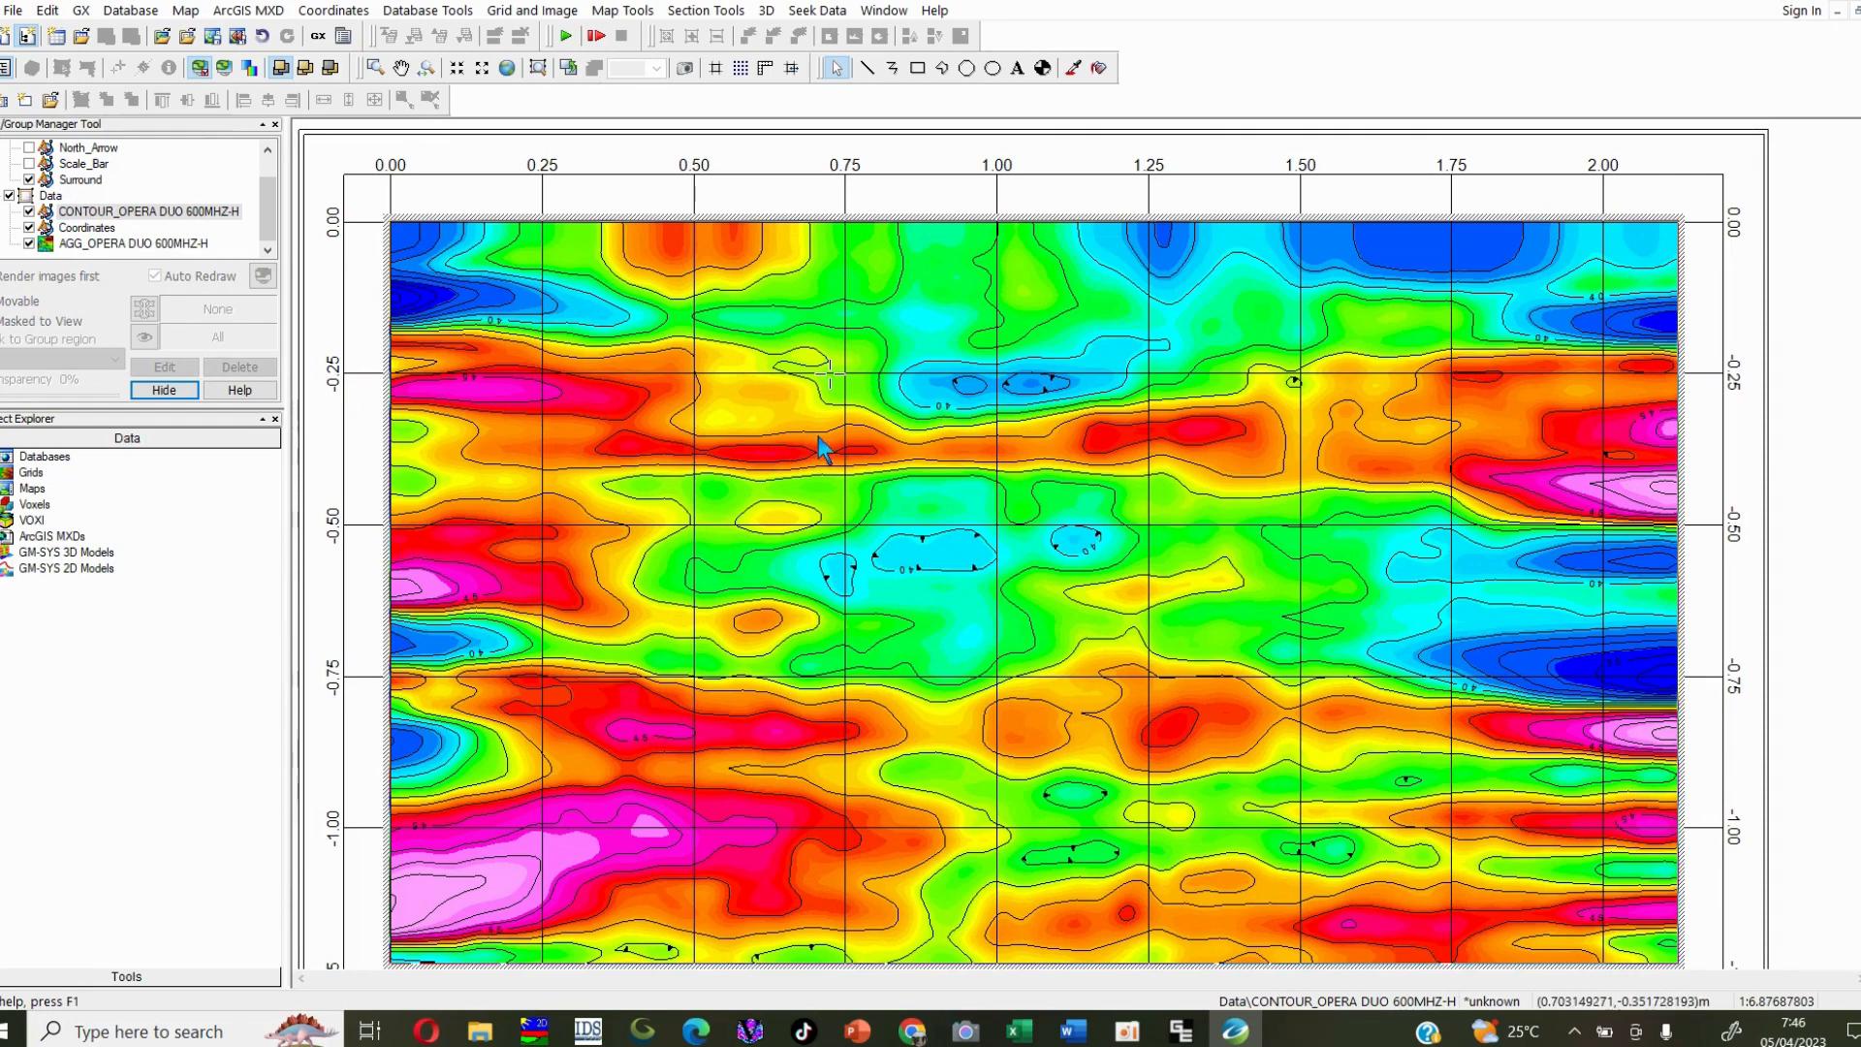
{"action": "left_click", "coordinate": [748, 347]}
{"action": "right_click", "coordinate": [749, 347]}
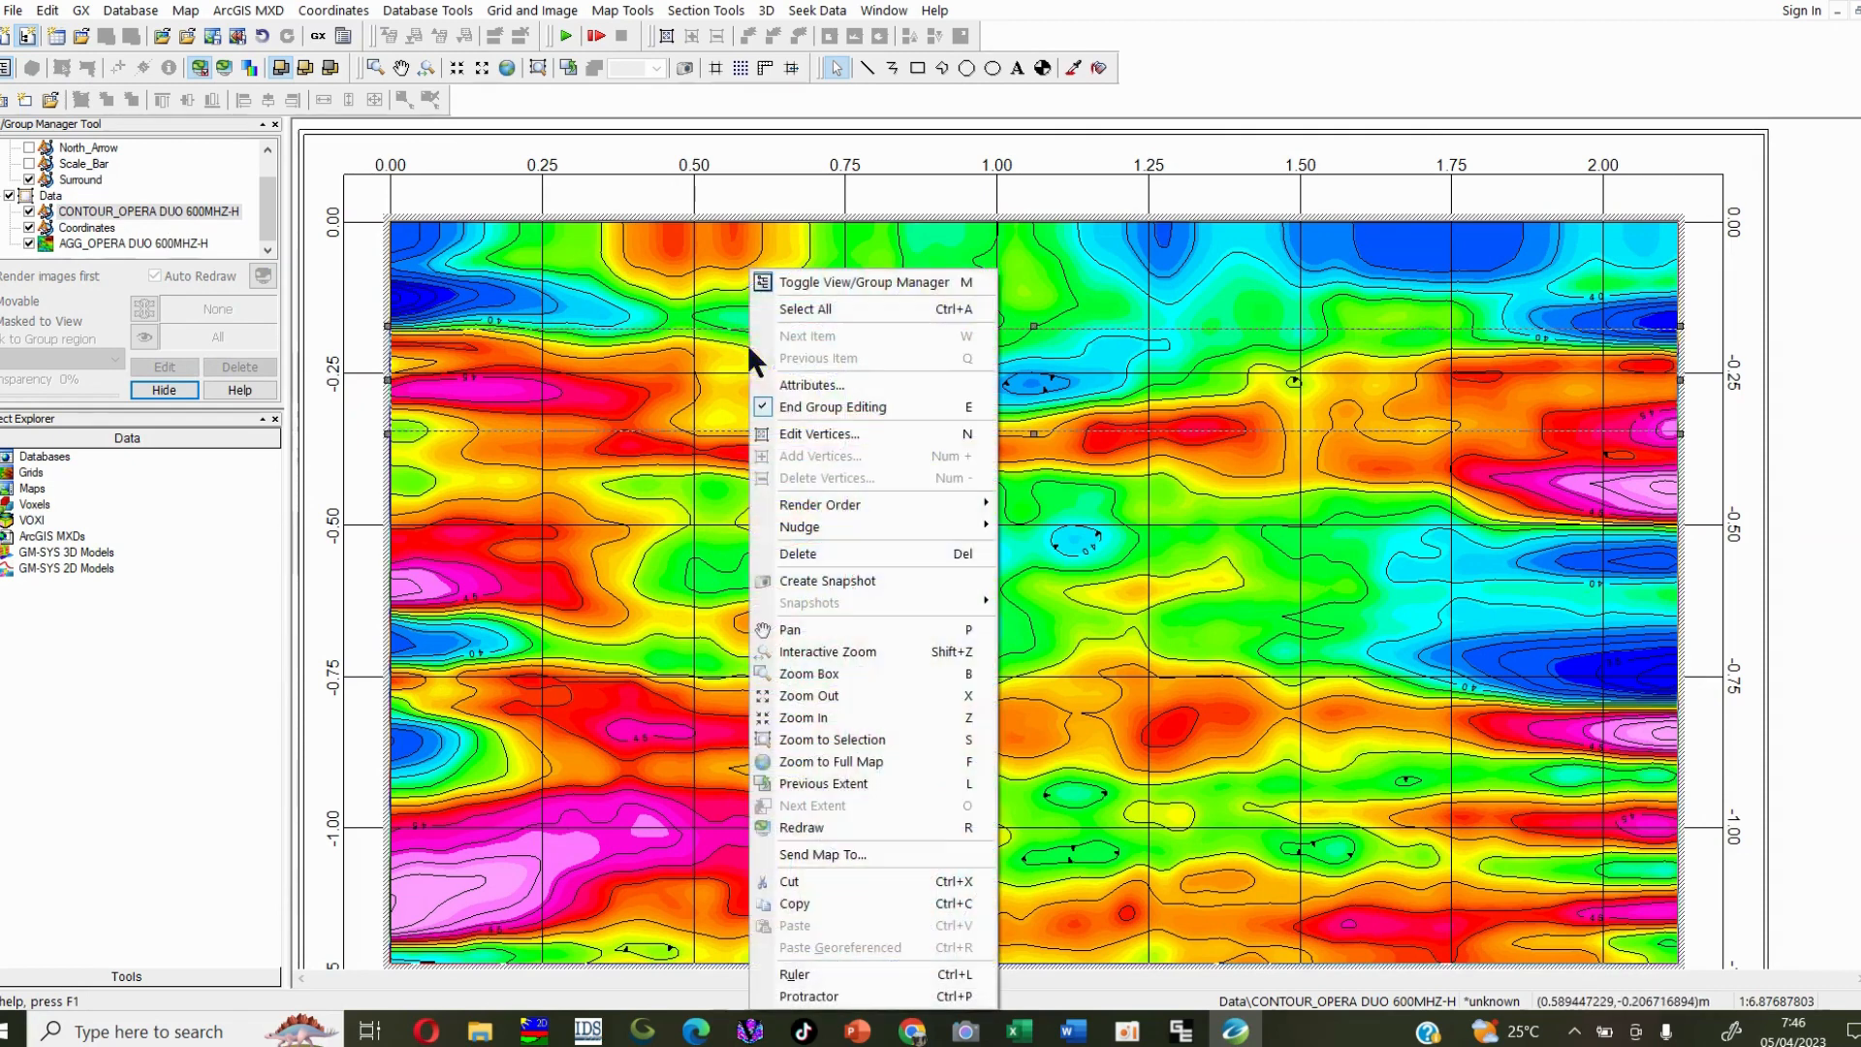
{"action": "left_click", "coordinate": [835, 372]}
{"action": "left_click_drag", "start_coordinate": [1033, 462], "coordinate": [926, 461]}
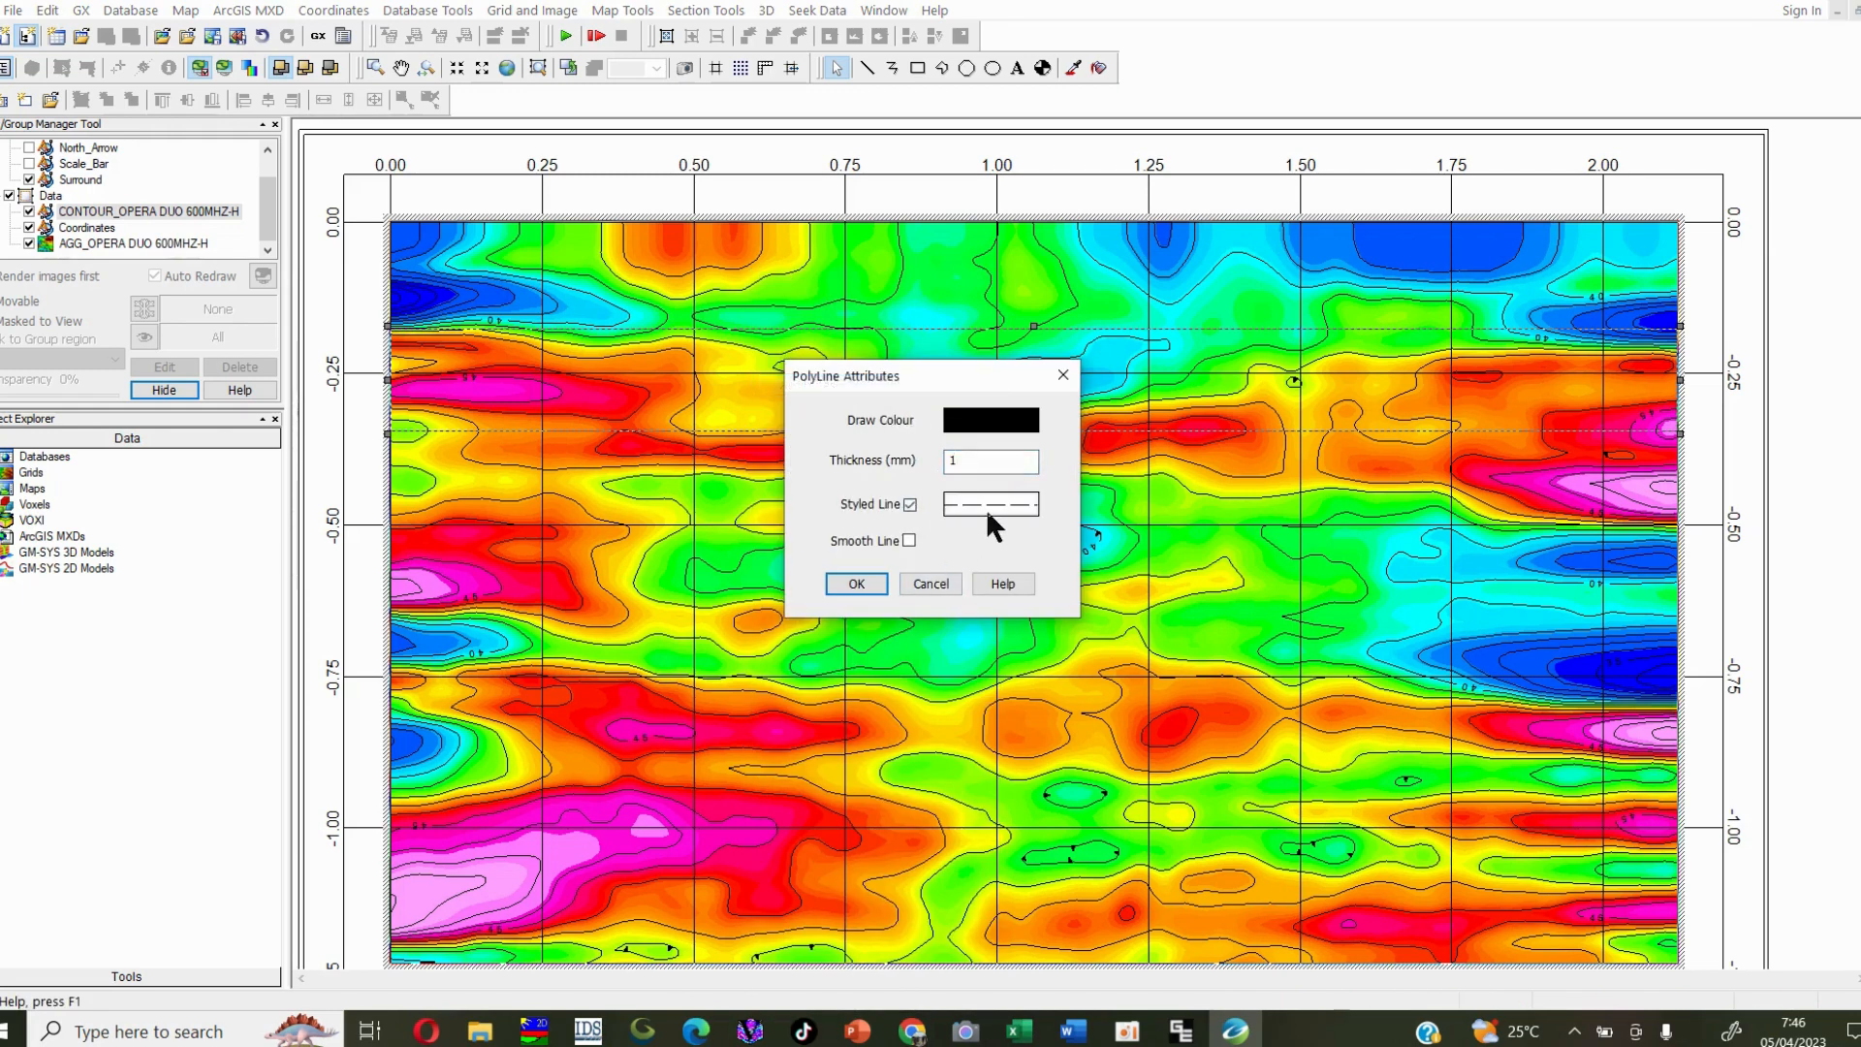
{"action": "left_click", "coordinate": [993, 422]}
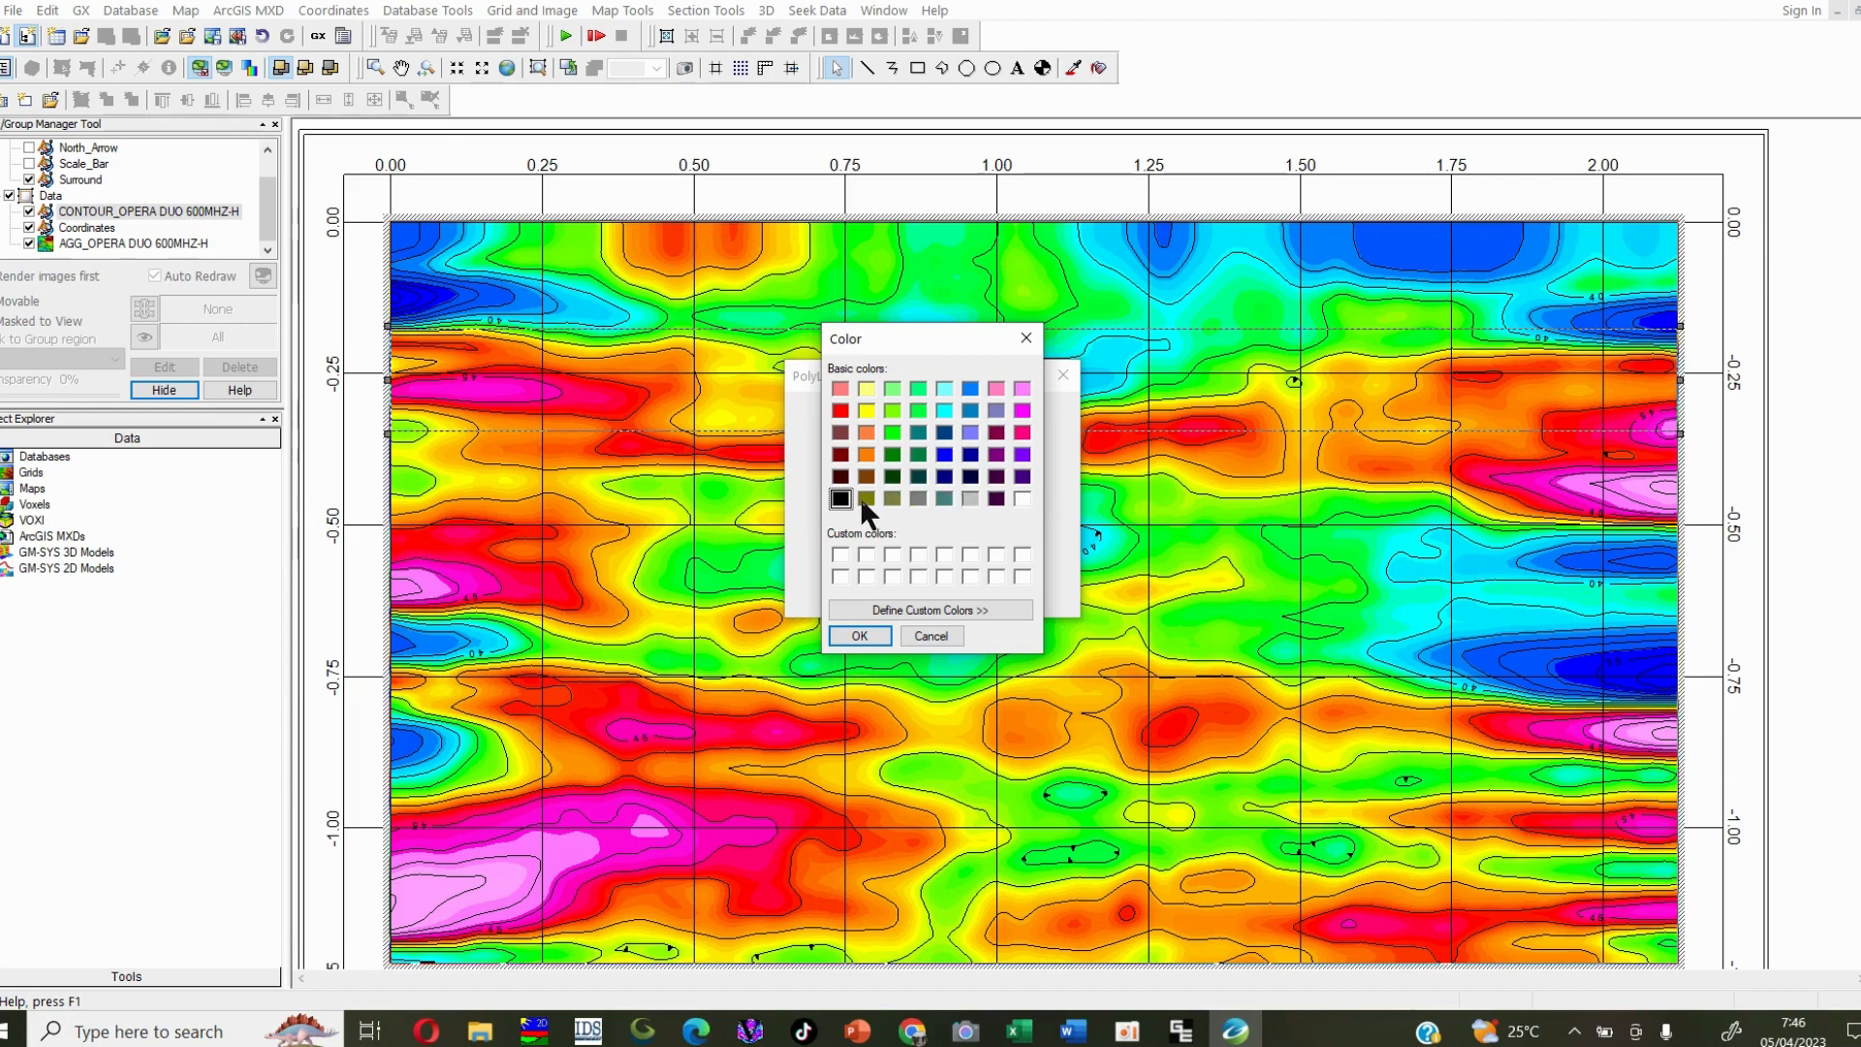
{"action": "left_click", "coordinate": [860, 635]}
{"action": "left_click", "coordinate": [864, 579]}
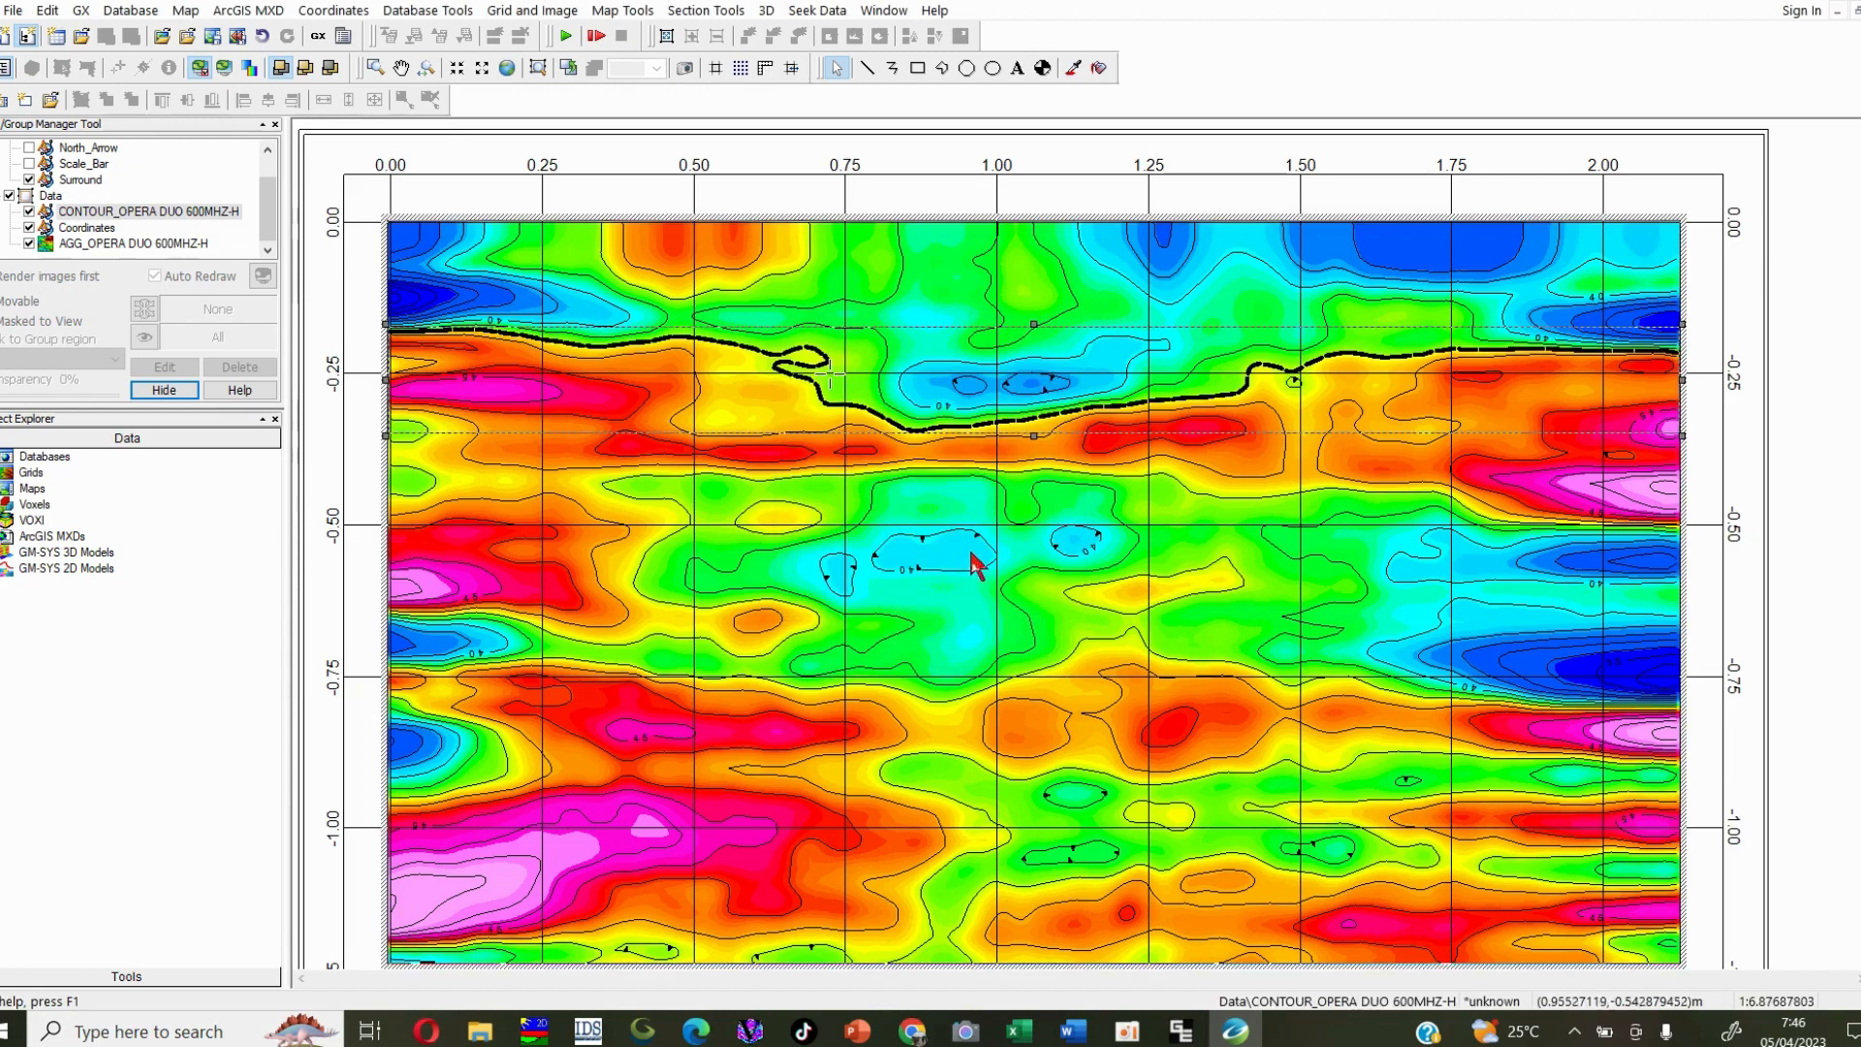
Step: Give the contour line near -0.75 m a 1 mm thick, styled dashed black line
{"action": "scroll", "coordinate": [978, 536], "scroll_direction": "down", "scroll_amount": 1}
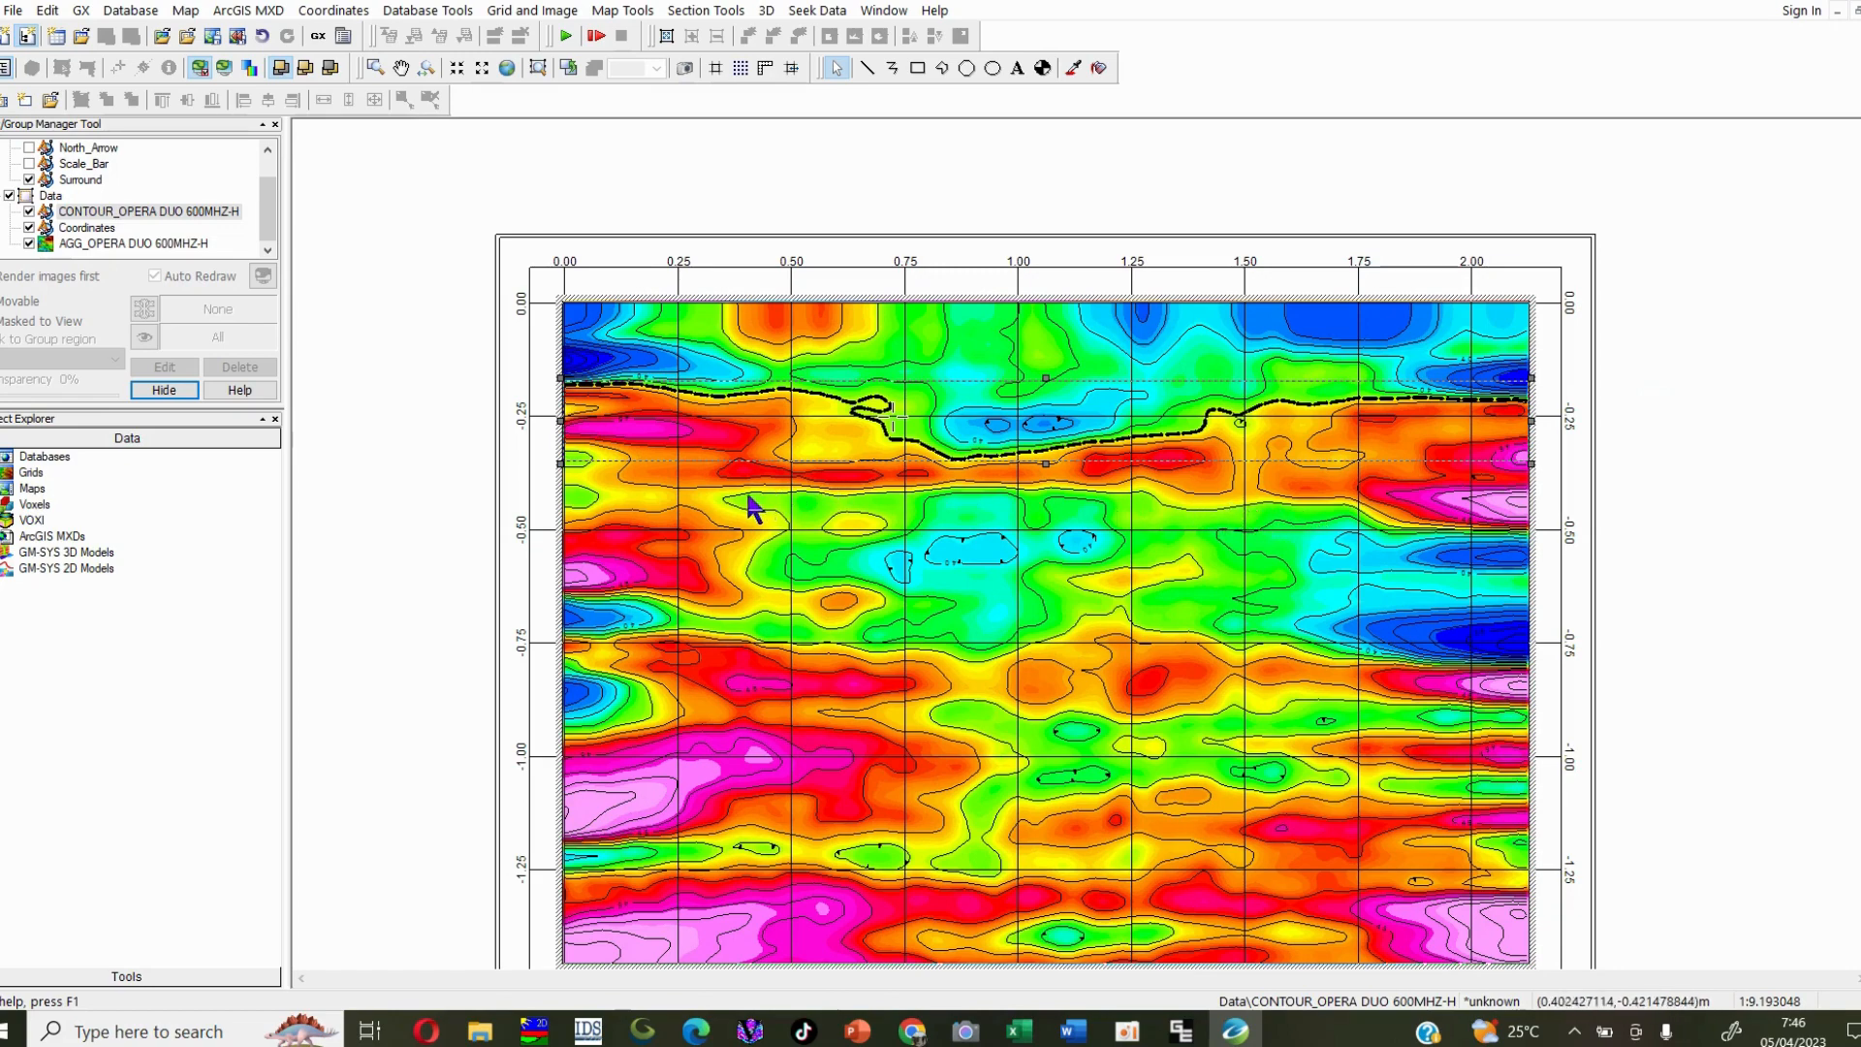
{"action": "scroll", "coordinate": [1241, 654], "scroll_direction": "up", "scroll_amount": 1}
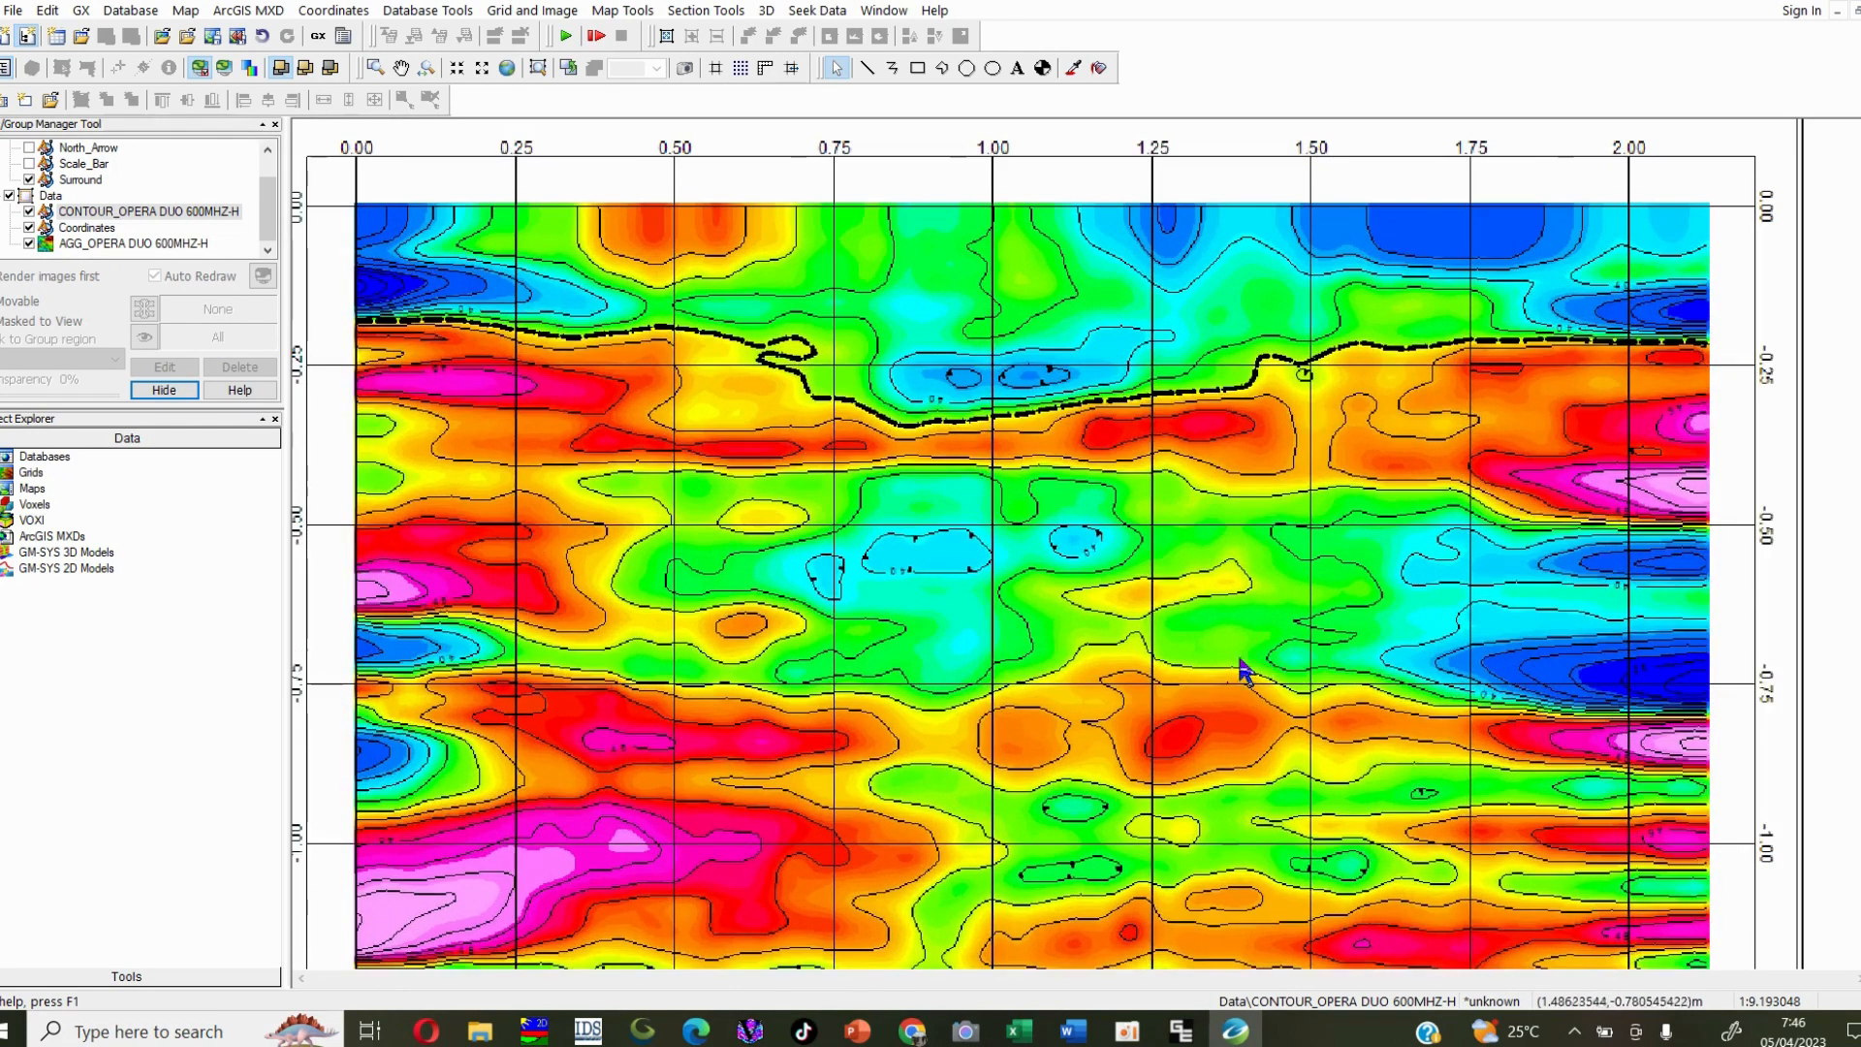
{"action": "scroll", "coordinate": [1184, 593], "scroll_direction": "down", "scroll_amount": 2}
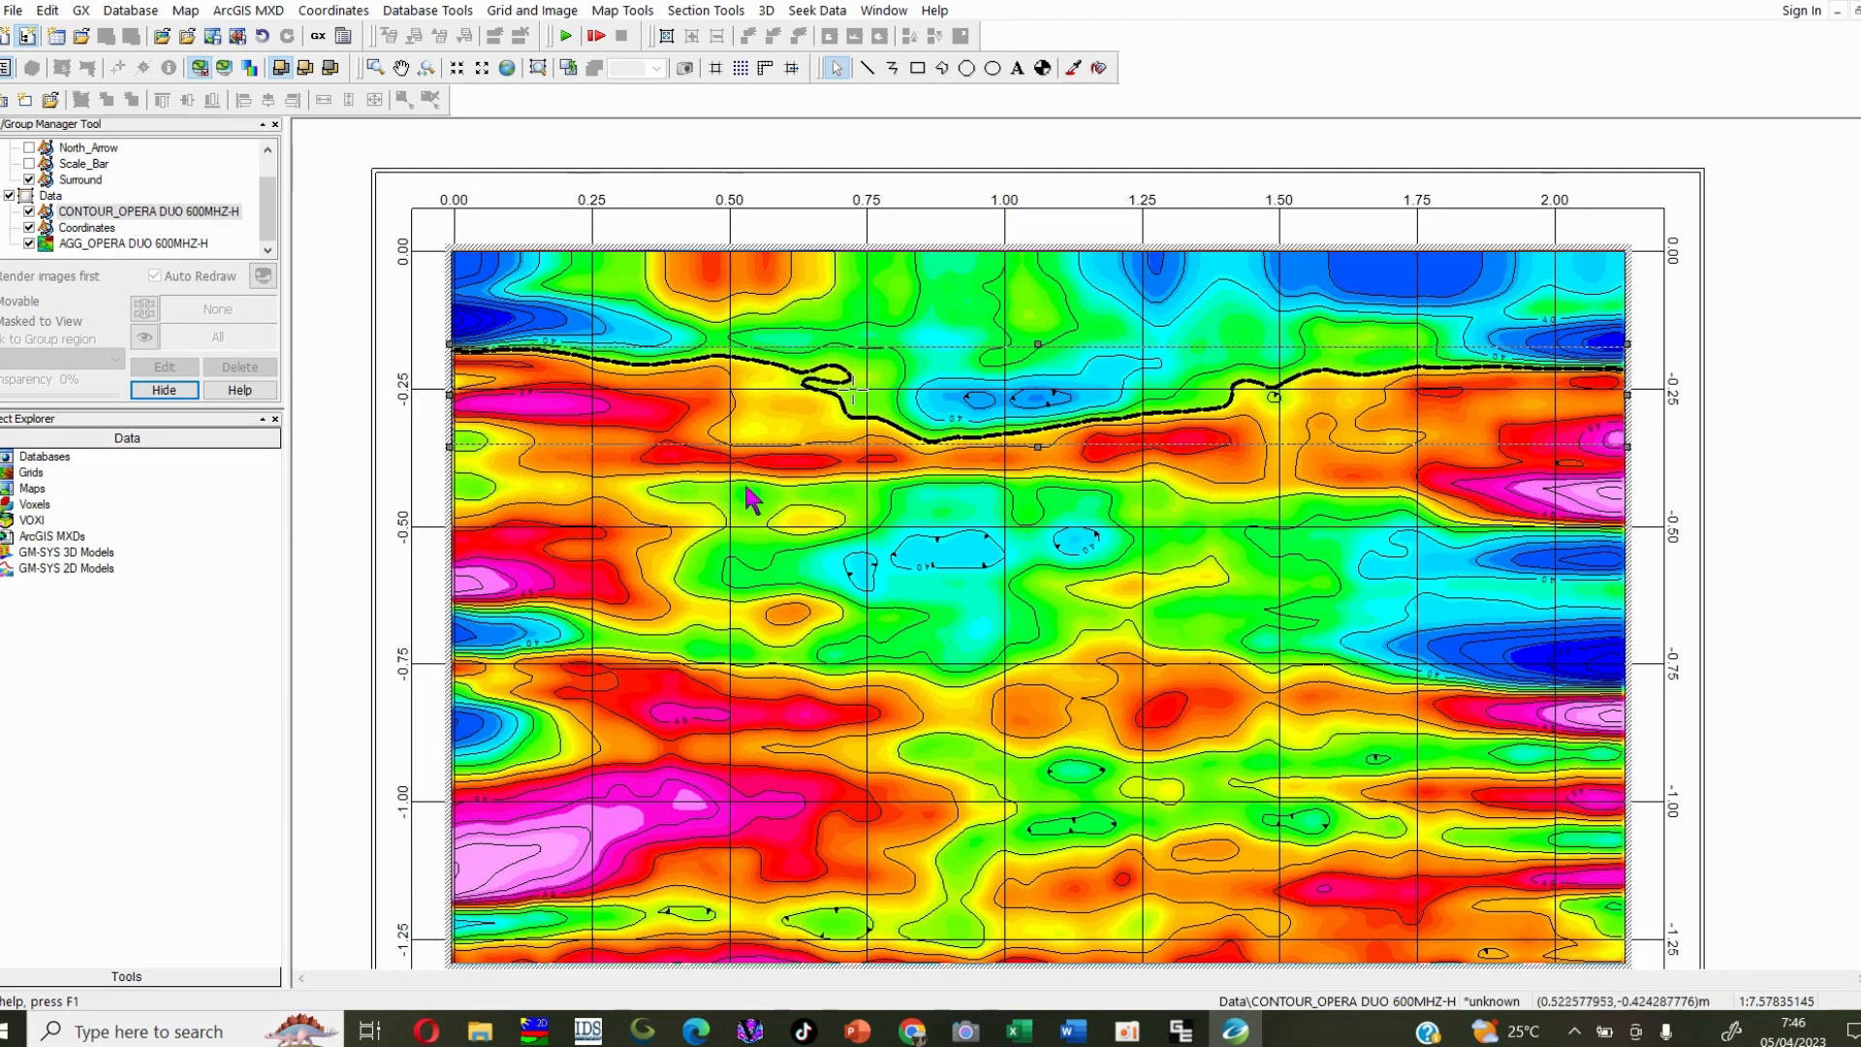
{"action": "left_click", "coordinate": [601, 659]}
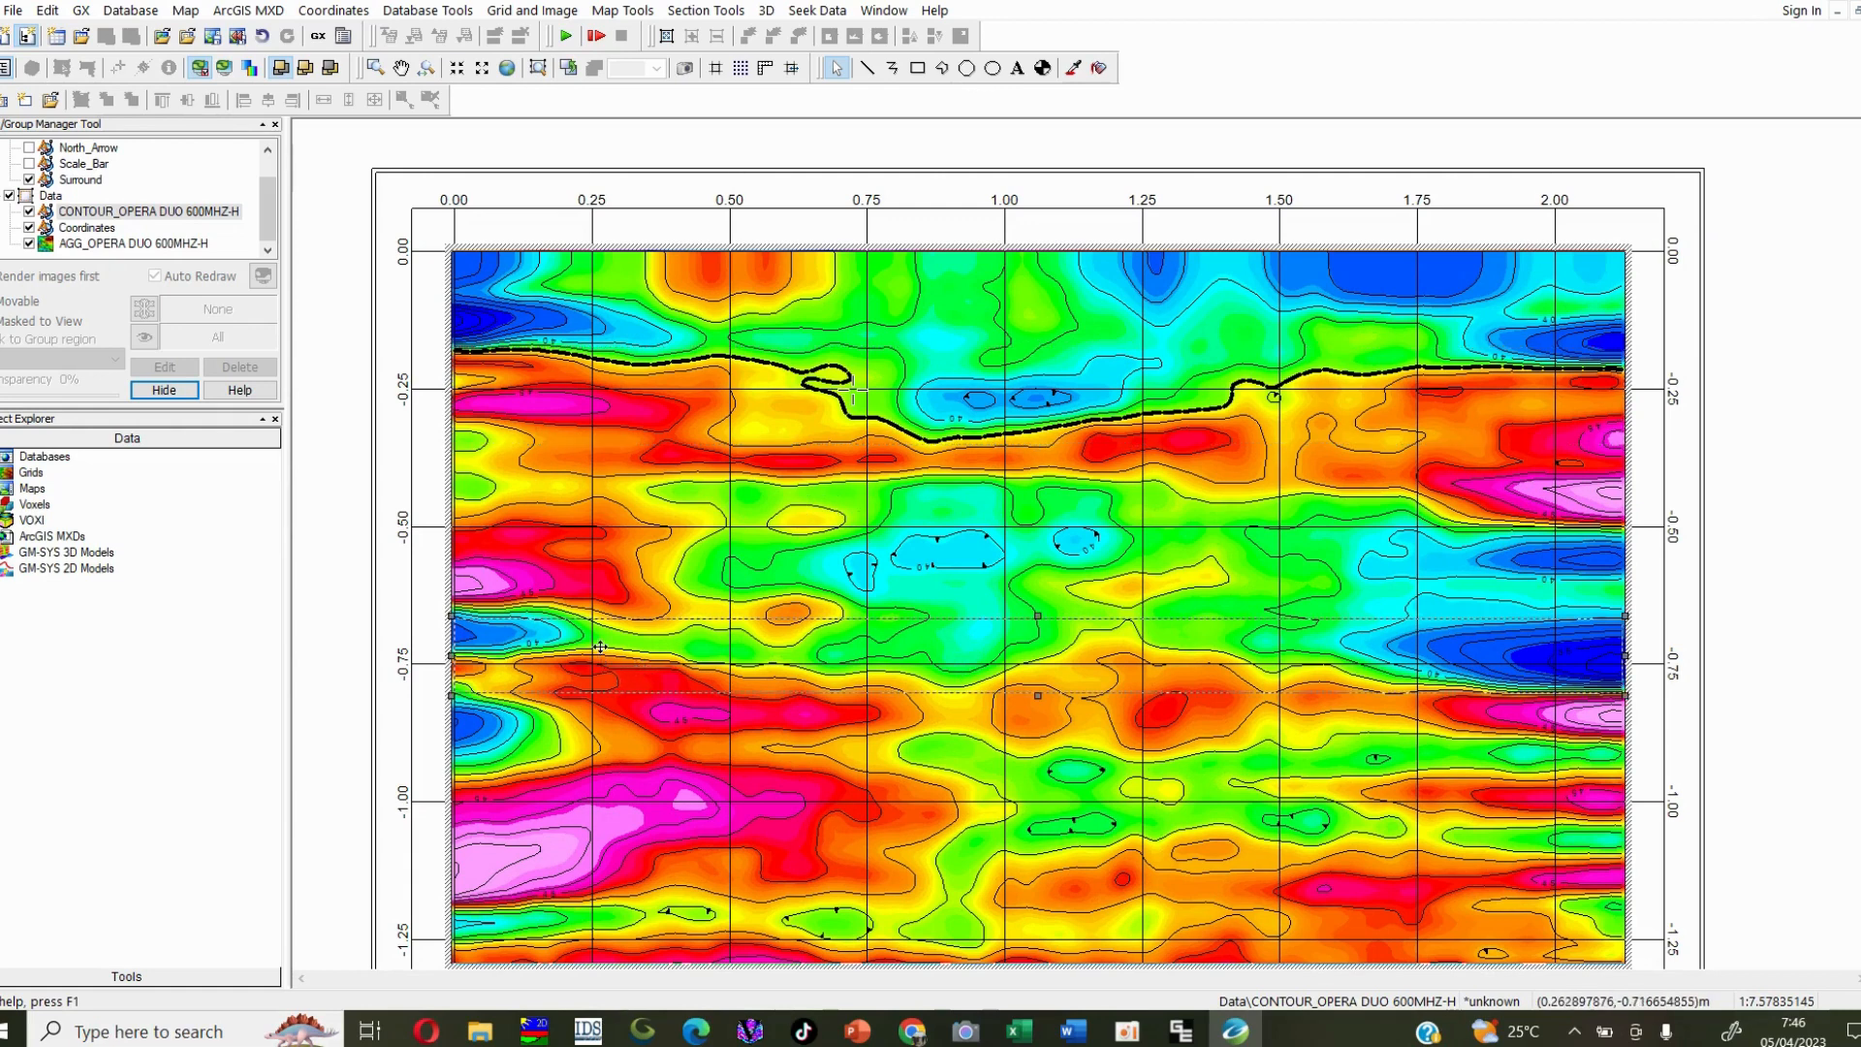
{"action": "right_click", "coordinate": [601, 659]}
{"action": "left_click", "coordinate": [668, 384]}
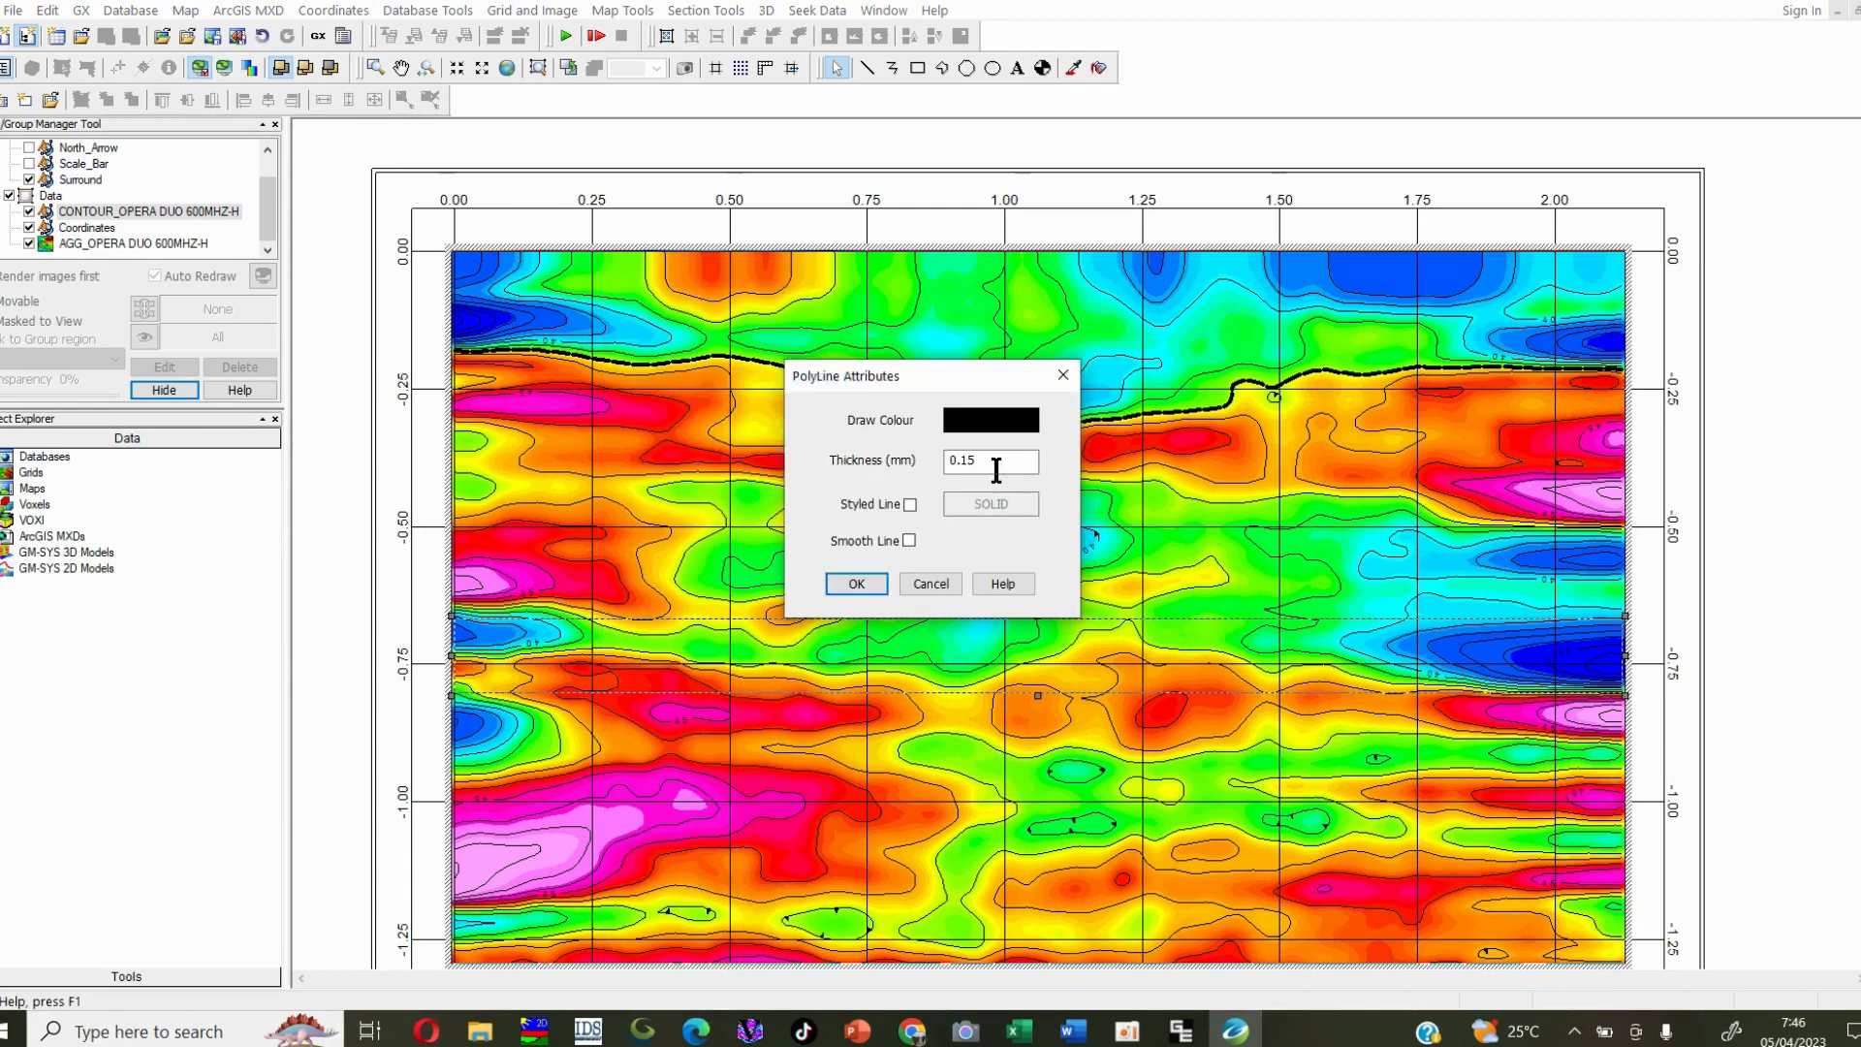
{"action": "left_click_drag", "start_coordinate": [993, 462], "coordinate": [905, 462]}
{"action": "type", "text": "1"}
{"action": "left_click", "coordinate": [970, 426]}
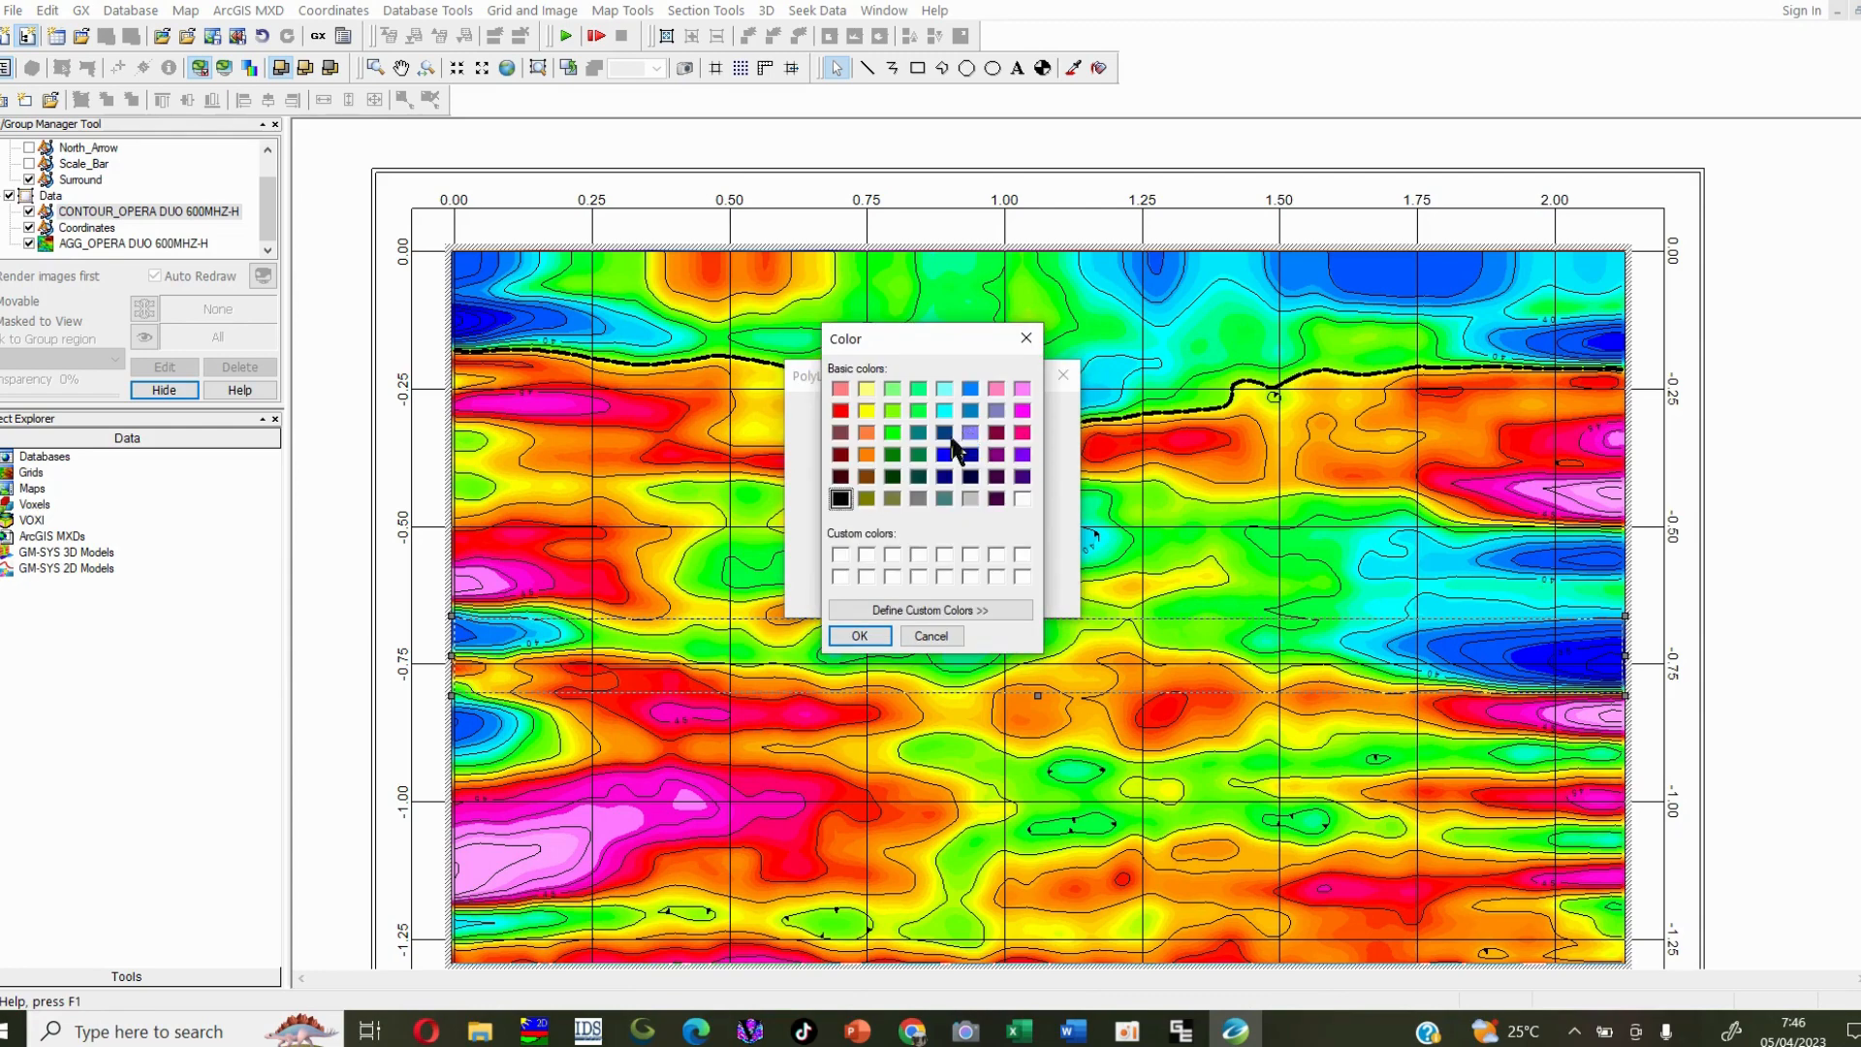
{"action": "left_click", "coordinate": [859, 635]}
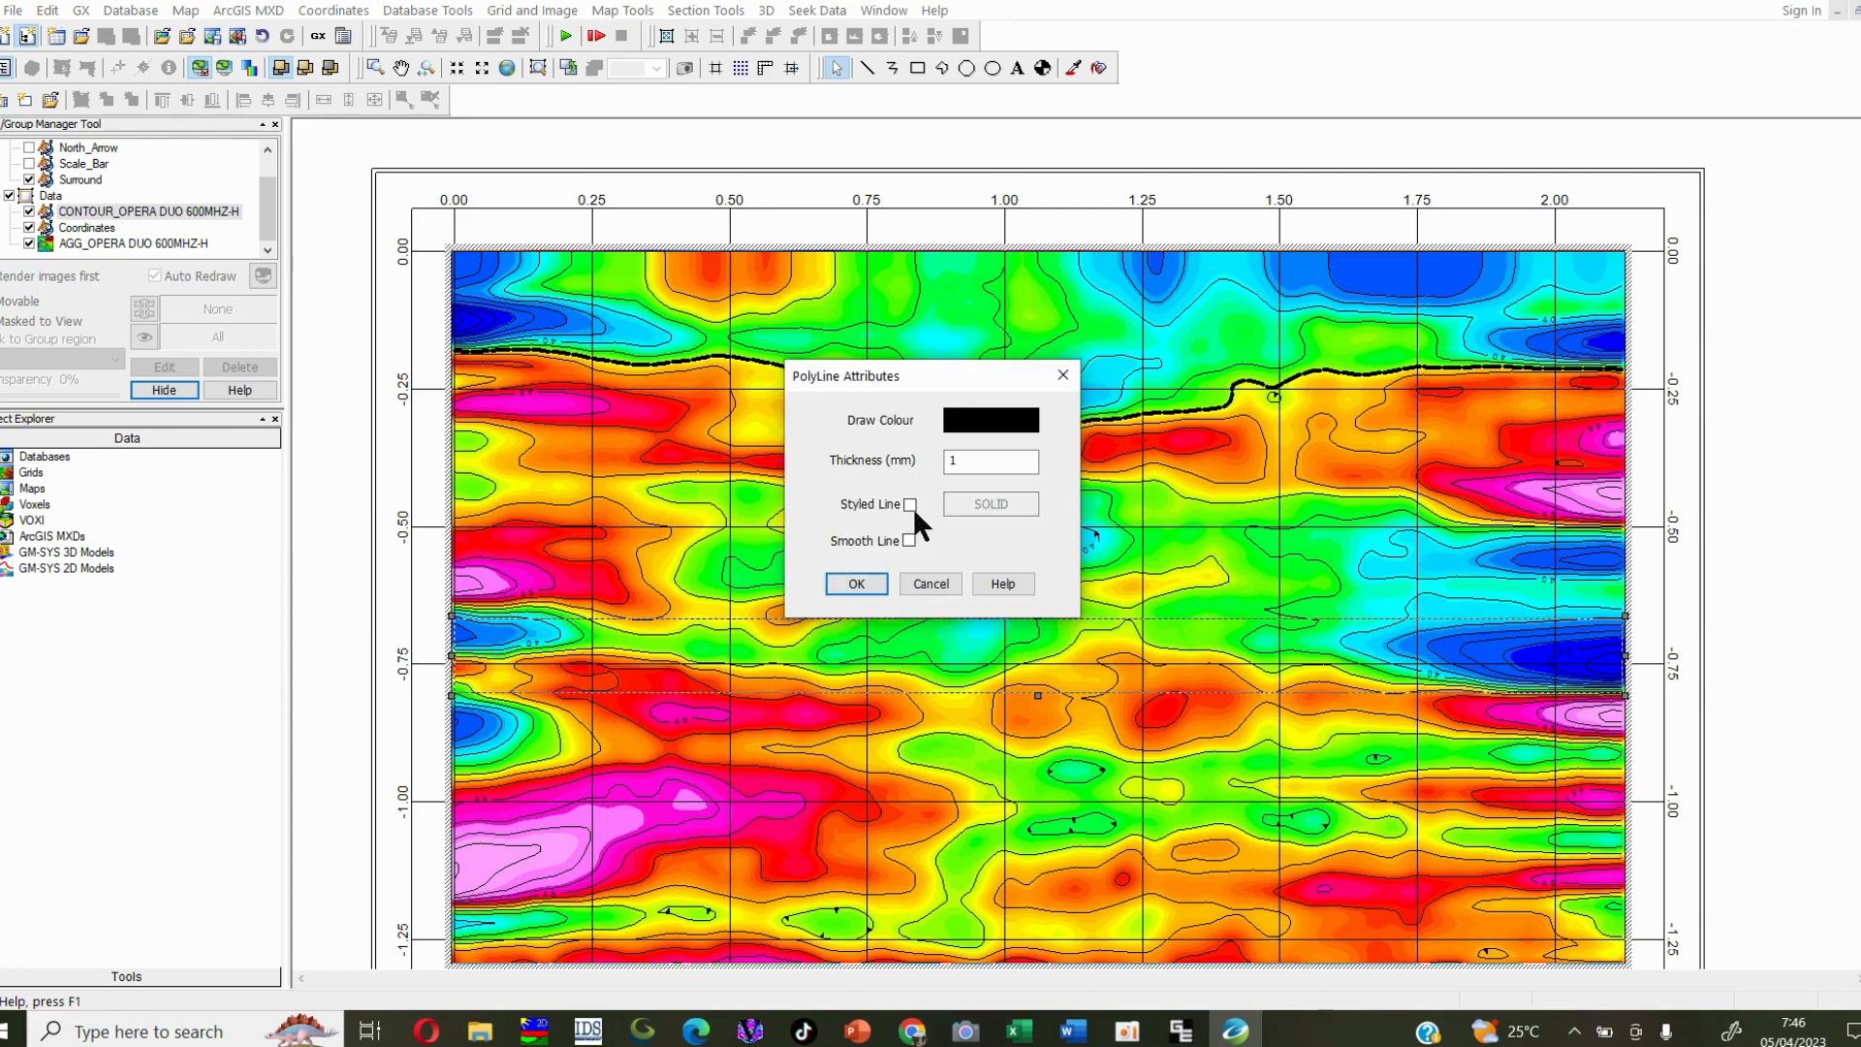
{"action": "left_click", "coordinate": [913, 508]}
{"action": "left_click", "coordinate": [873, 590]}
{"action": "scroll", "coordinate": [958, 593], "scroll_direction": "down", "scroll_amount": 3}
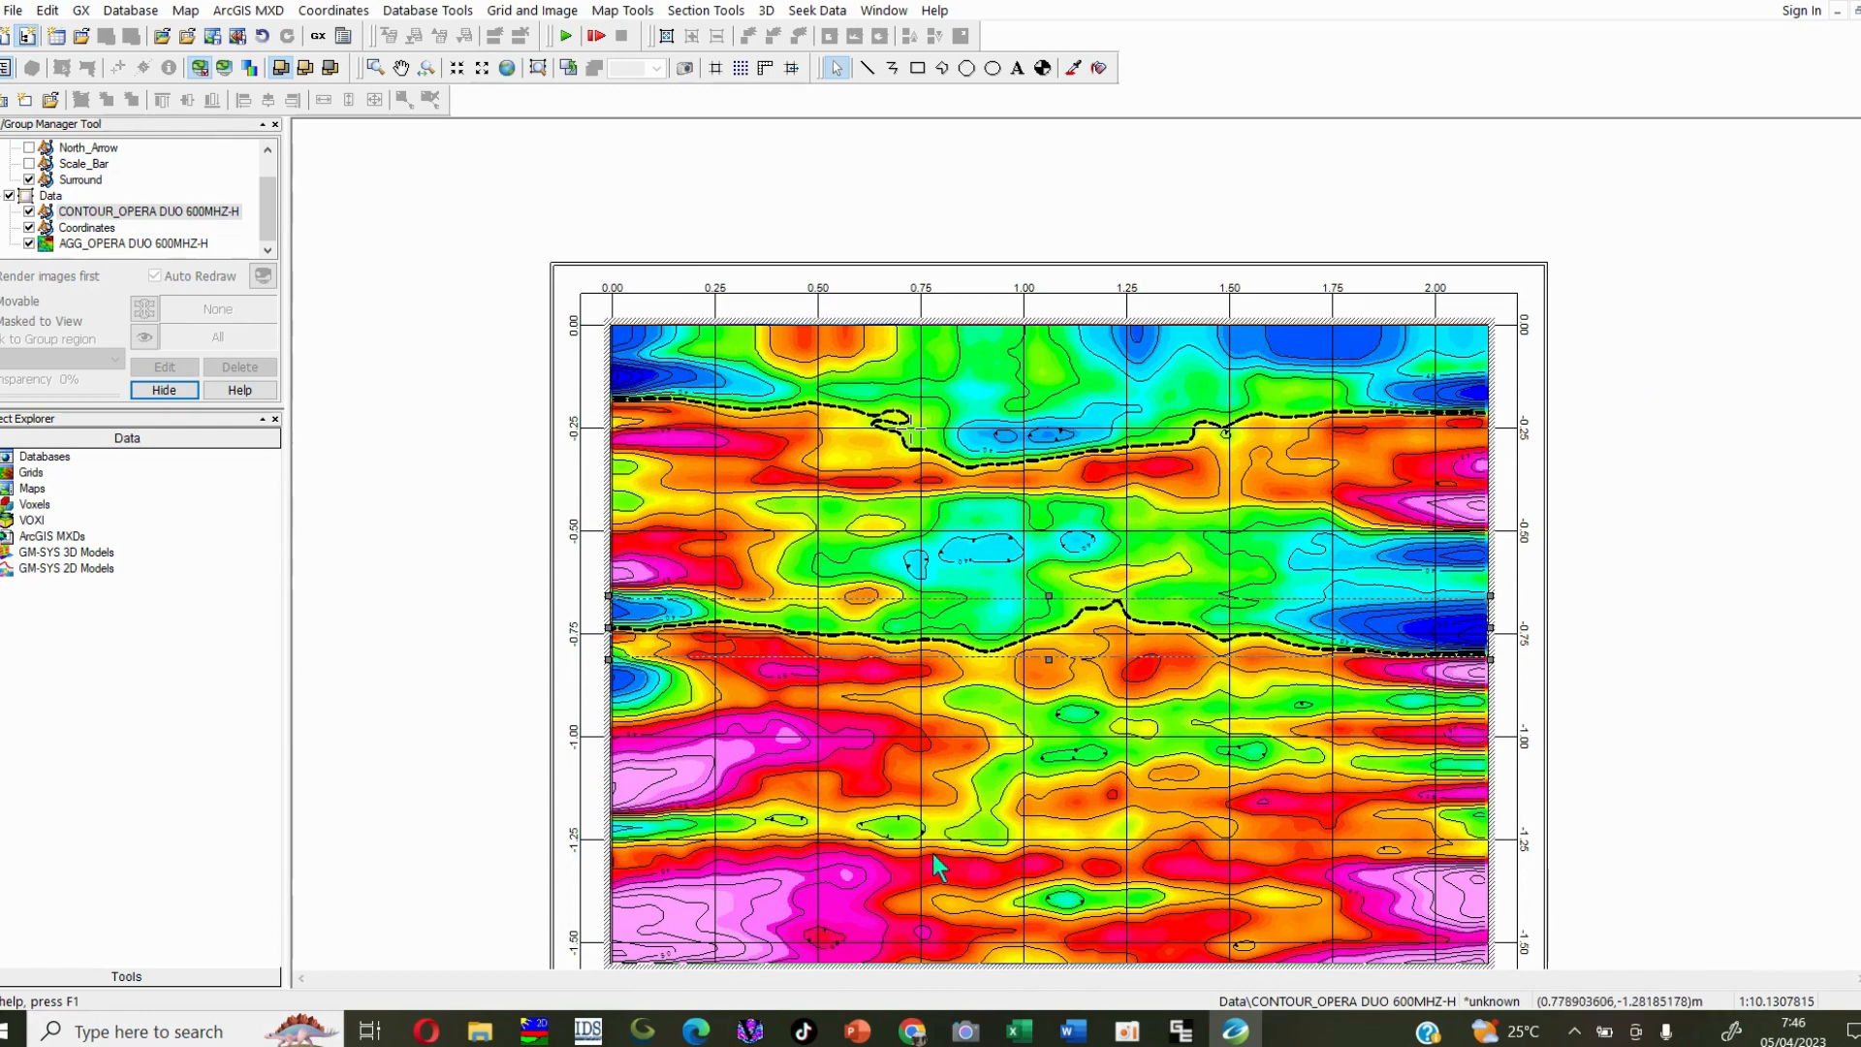
Step: Draw a polyline across the map along the layer boundary running from about -0.35 m depth at x = 0 to about -0.50 m
{"action": "scroll", "coordinate": [1149, 840], "scroll_direction": "up", "scroll_amount": 1}
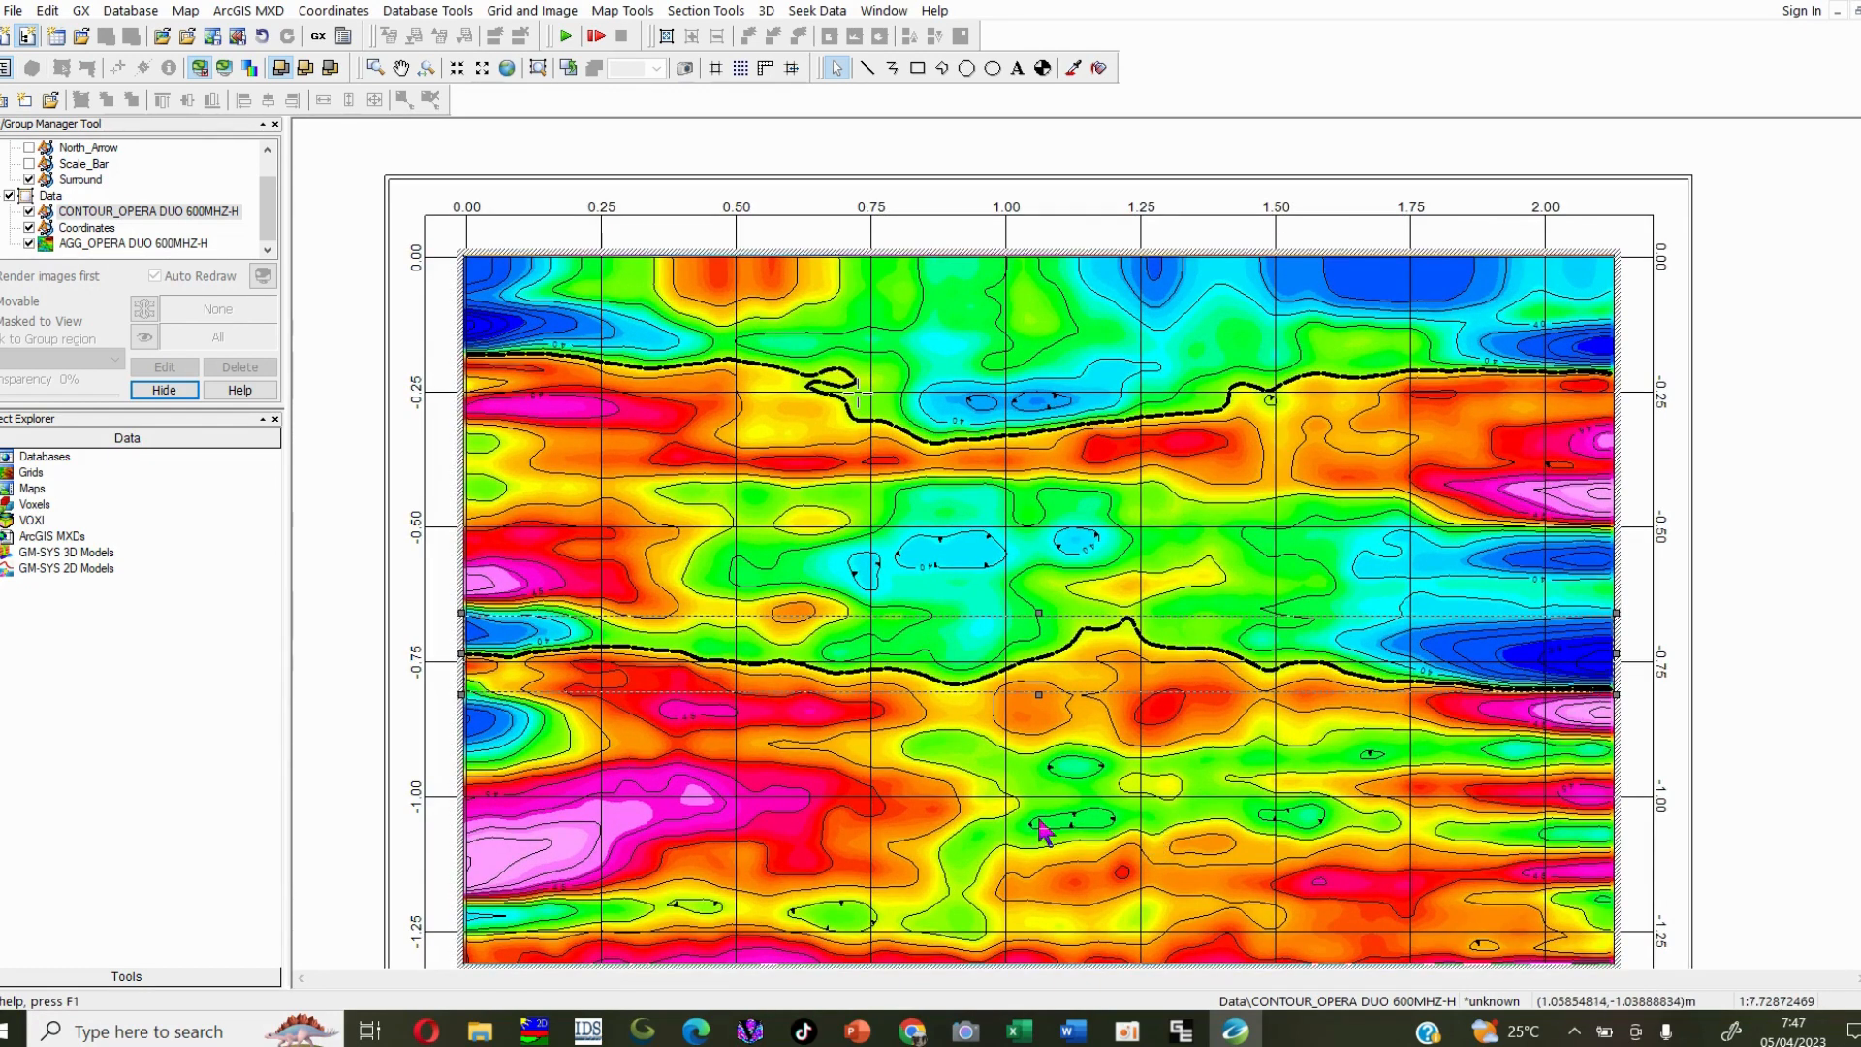
{"action": "scroll", "coordinate": [1092, 714], "scroll_direction": "down", "scroll_amount": 1}
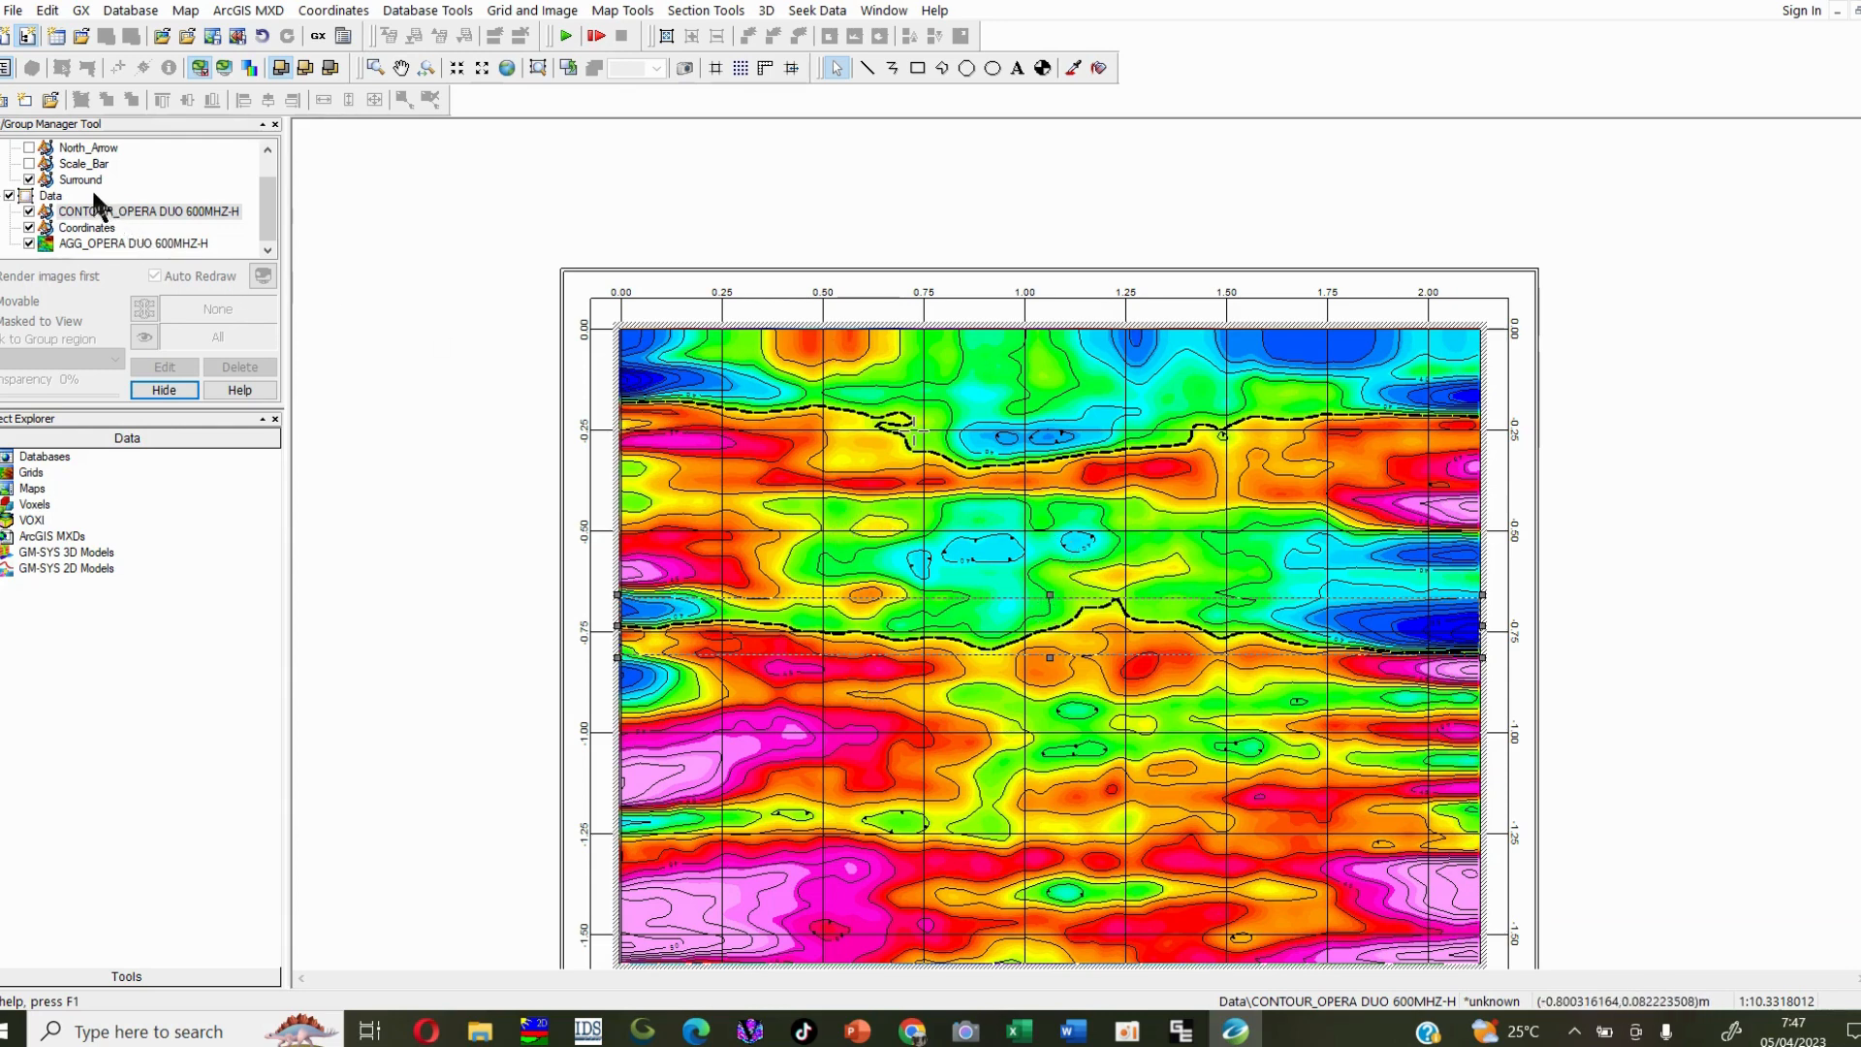
{"action": "double_click", "coordinate": [189, 210]}
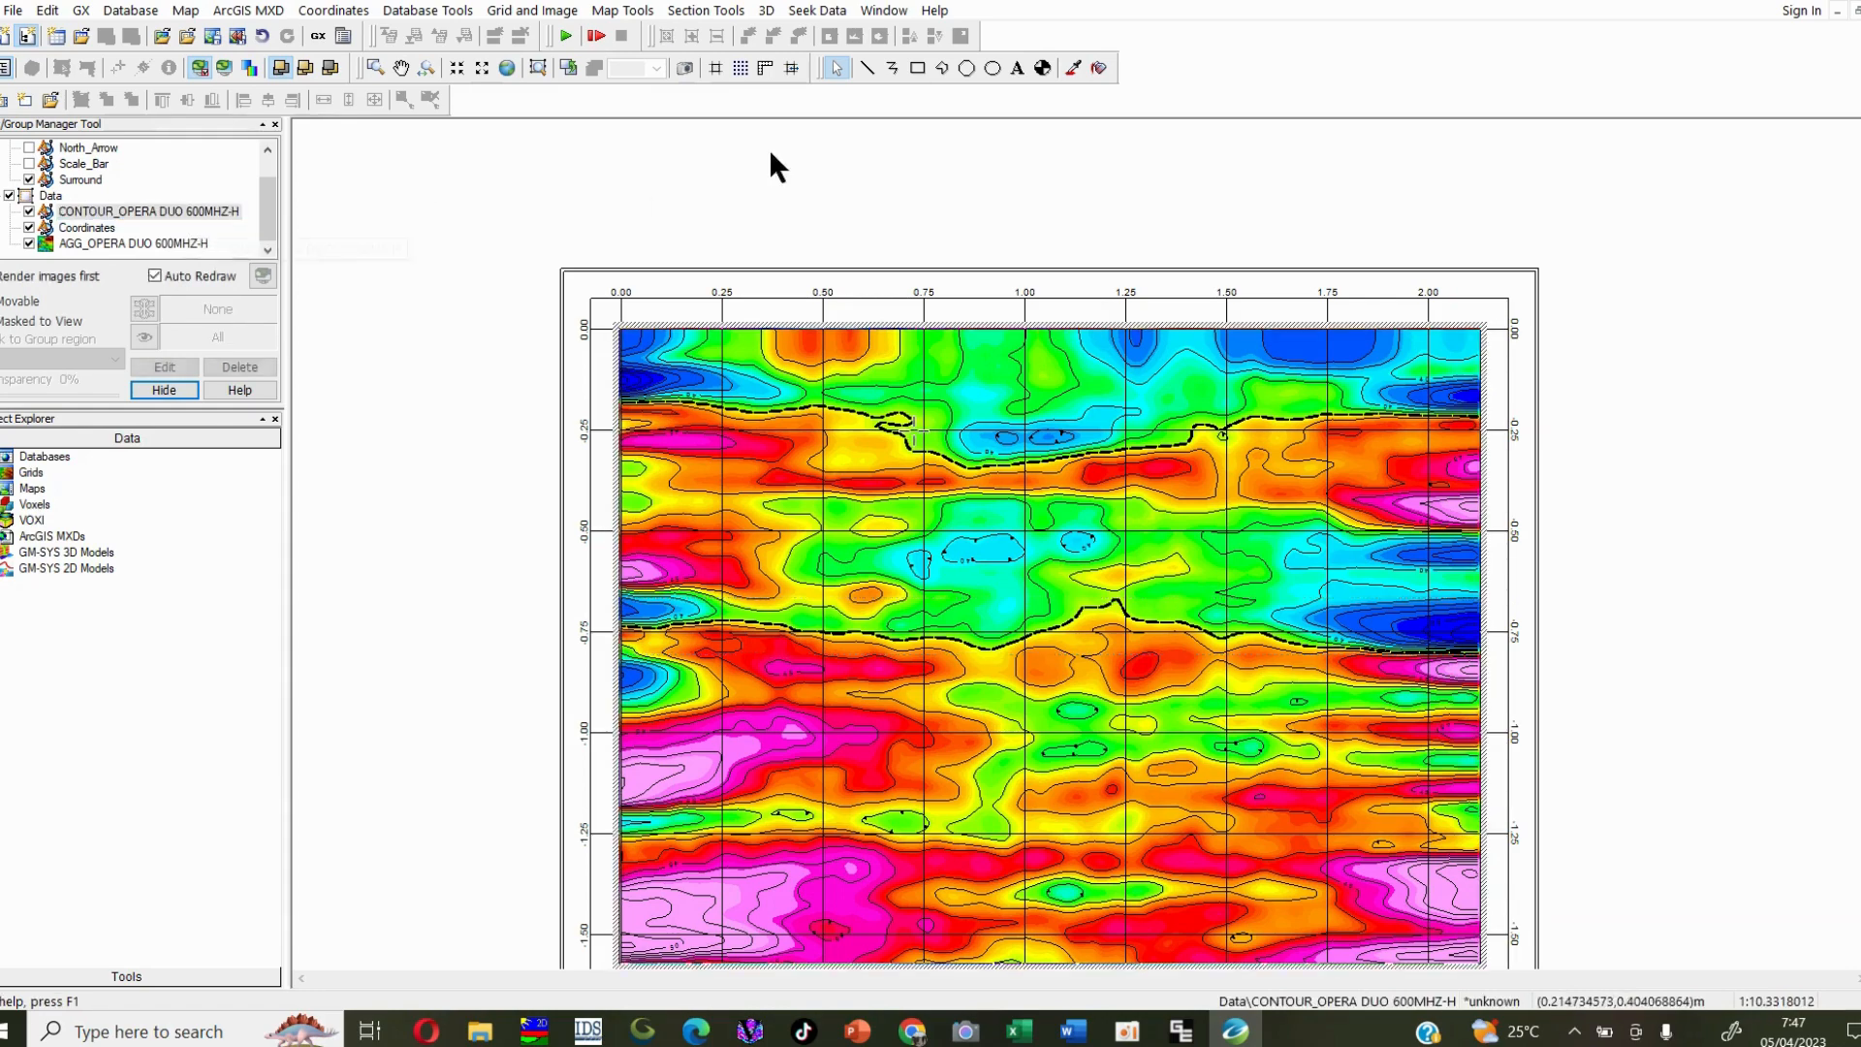
{"action": "left_click", "coordinate": [891, 67]}
{"action": "scroll", "coordinate": [1202, 310], "scroll_direction": "up", "scroll_amount": 2}
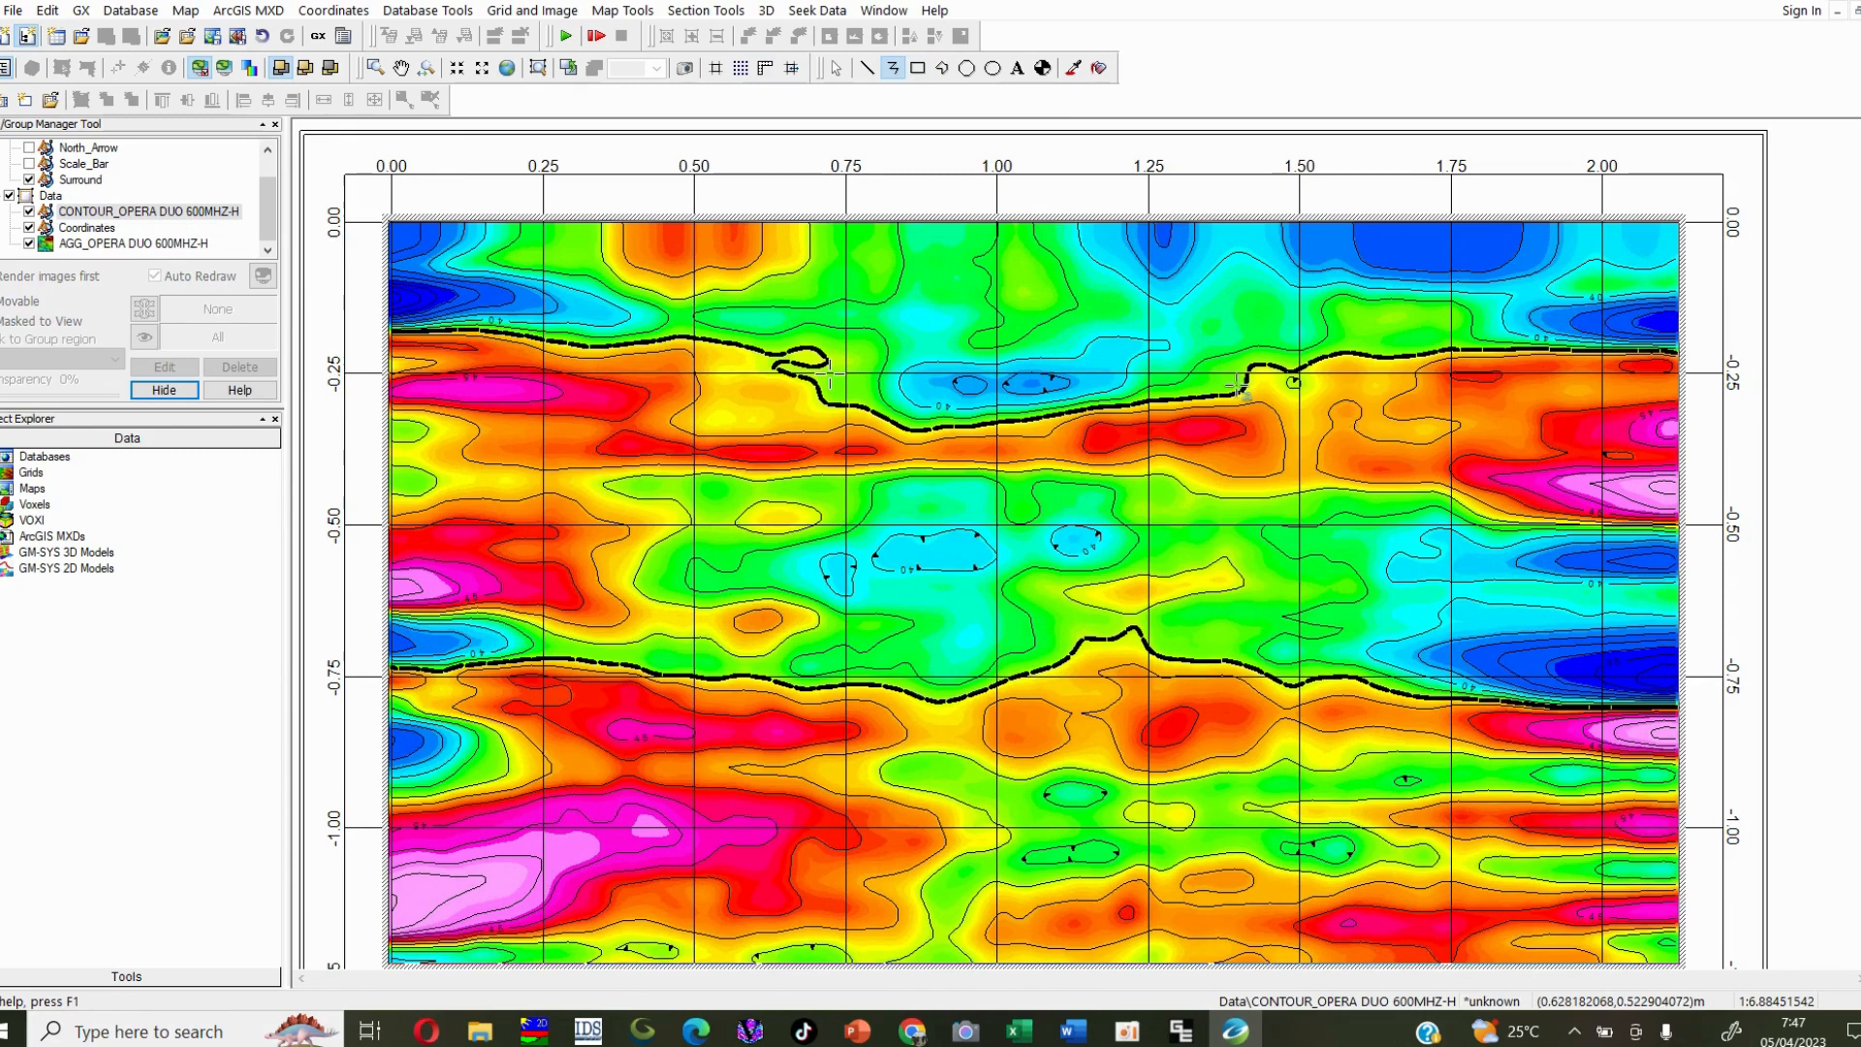
{"action": "scroll", "coordinate": [1379, 475], "scroll_direction": "down", "scroll_amount": 1}
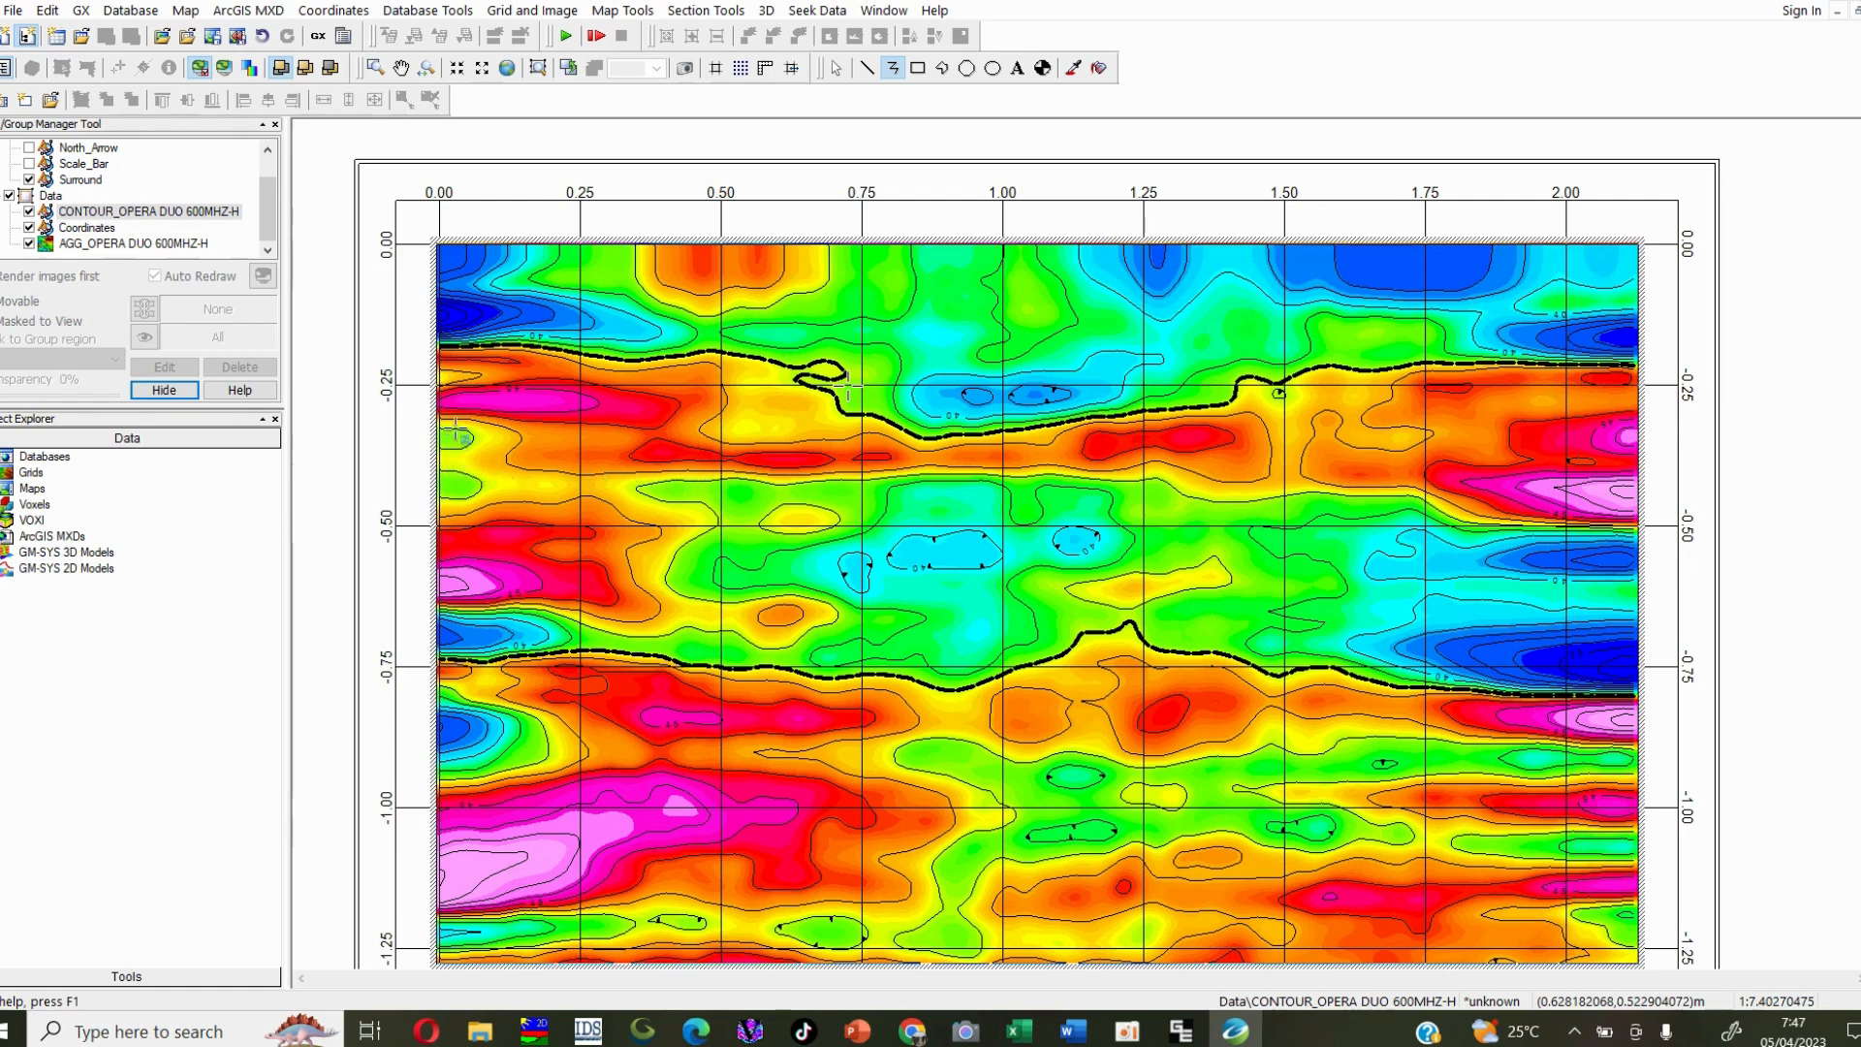
{"action": "mouse_move", "coordinate": [482, 431]}
{"action": "left_mouse_down"}
{"action": "mouse_move", "coordinate": [490, 475]}
{"action": "mouse_move", "coordinate": [528, 482]}
{"action": "mouse_move", "coordinate": [1152, 480]}
{"action": "mouse_move", "coordinate": [1645, 531]}
{"action": "left_mouse_up"}
{"action": "right_click", "coordinate": [1645, 531]}
{"action": "left_click", "coordinate": [1684, 539]}
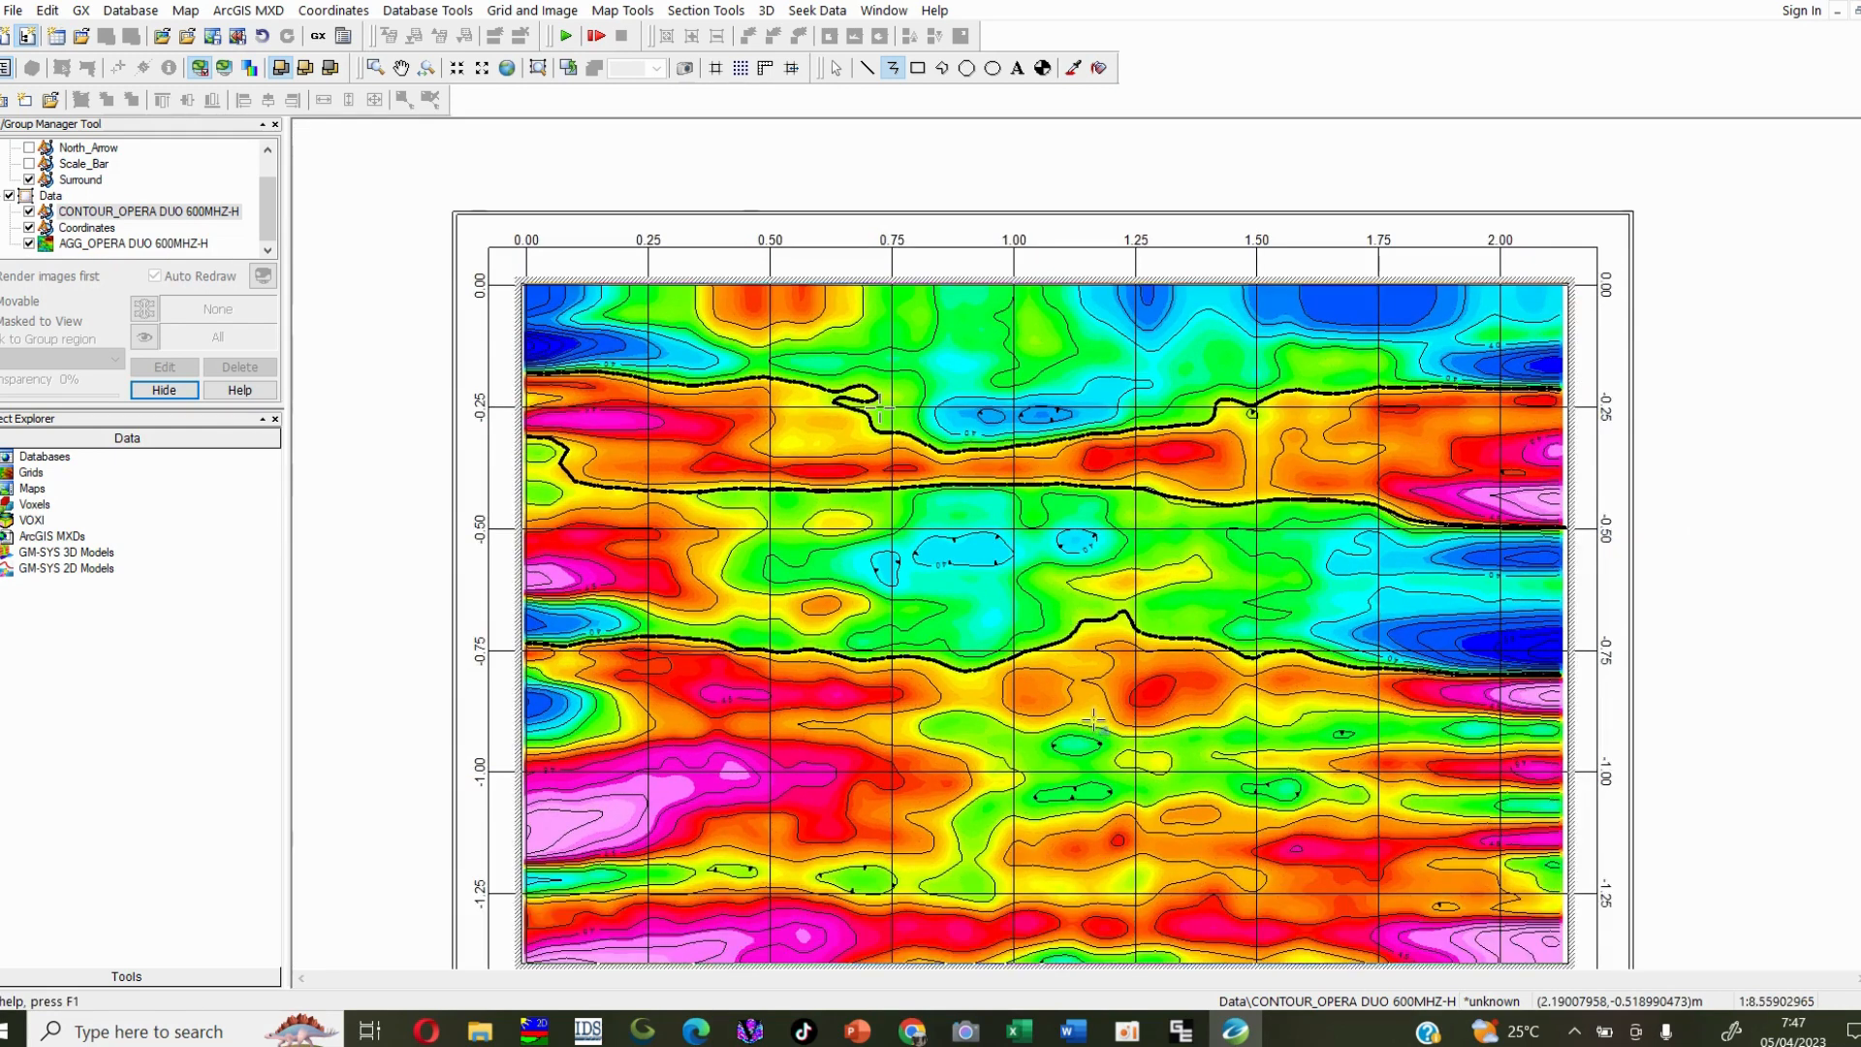
Step: Draw a polyline across the full map width along the layer boundary at about -1.25 to -1.29 m depth
{"action": "scroll", "coordinate": [1089, 712], "scroll_direction": "down", "scroll_amount": 2}
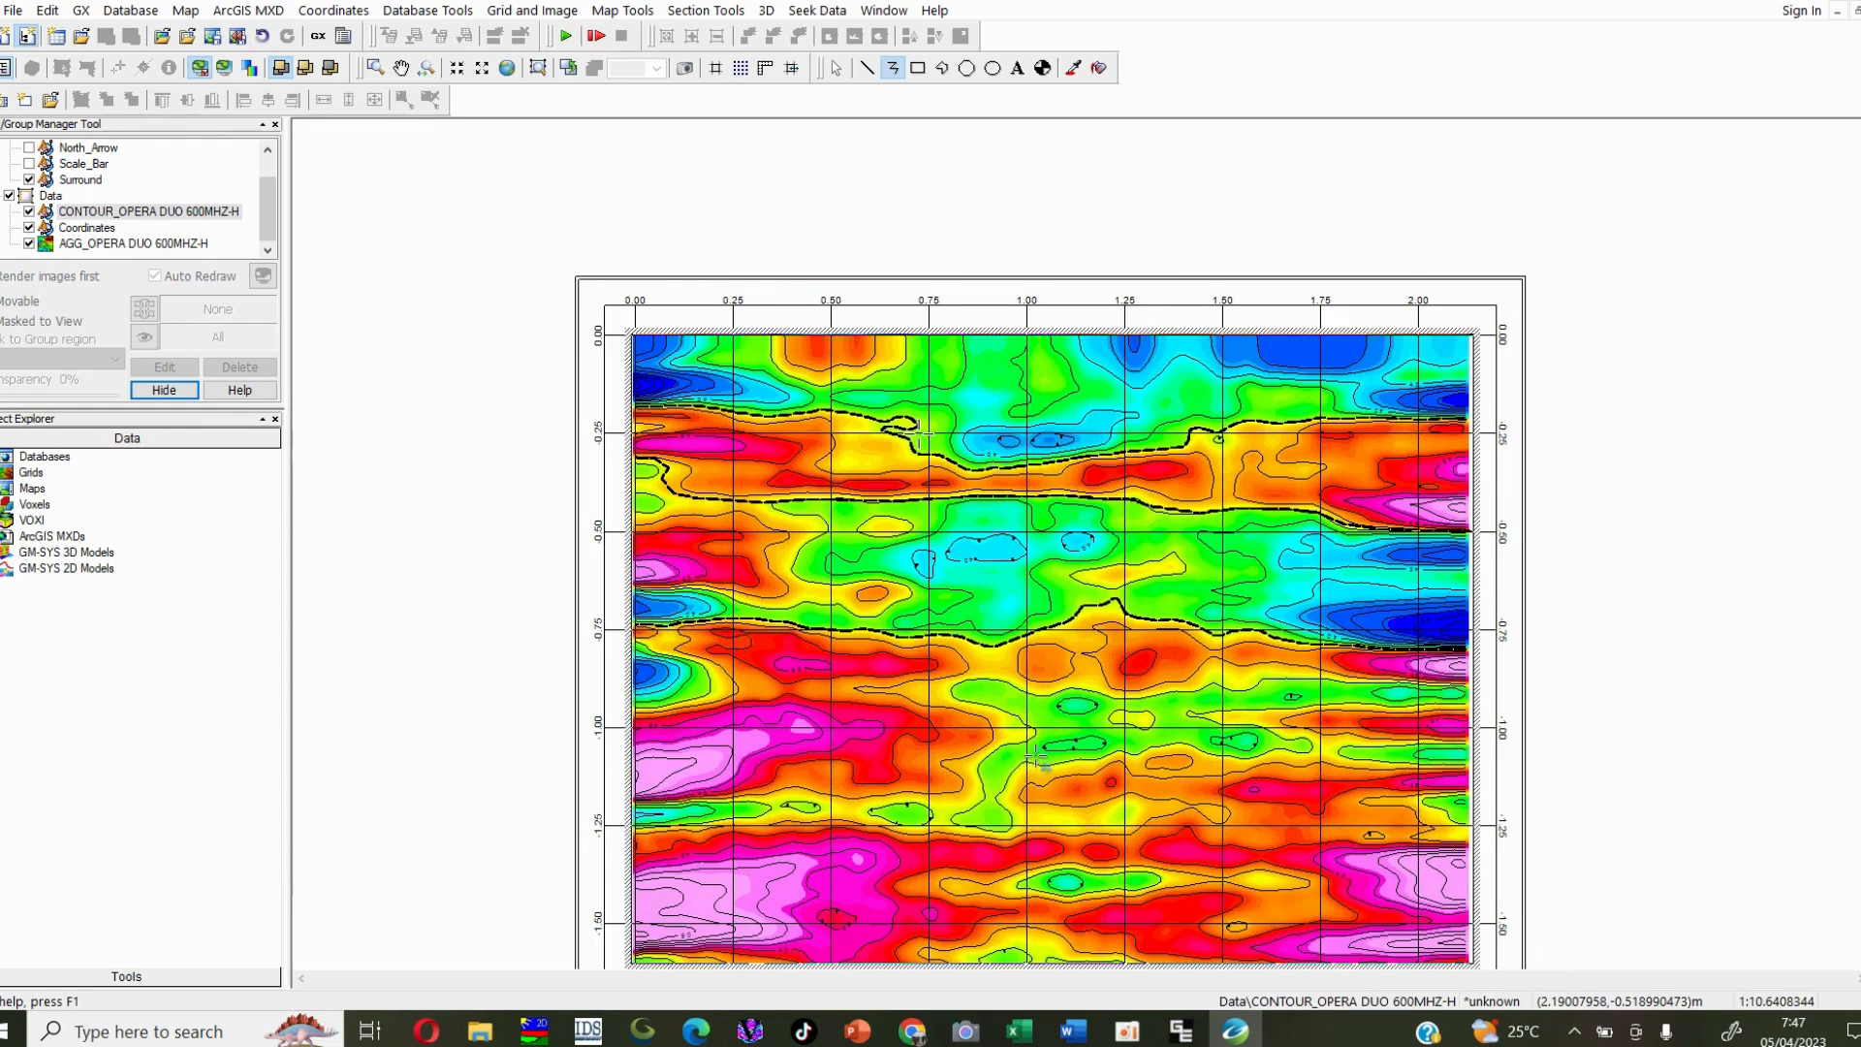
{"action": "scroll", "coordinate": [1066, 729], "scroll_direction": "down", "scroll_amount": 1}
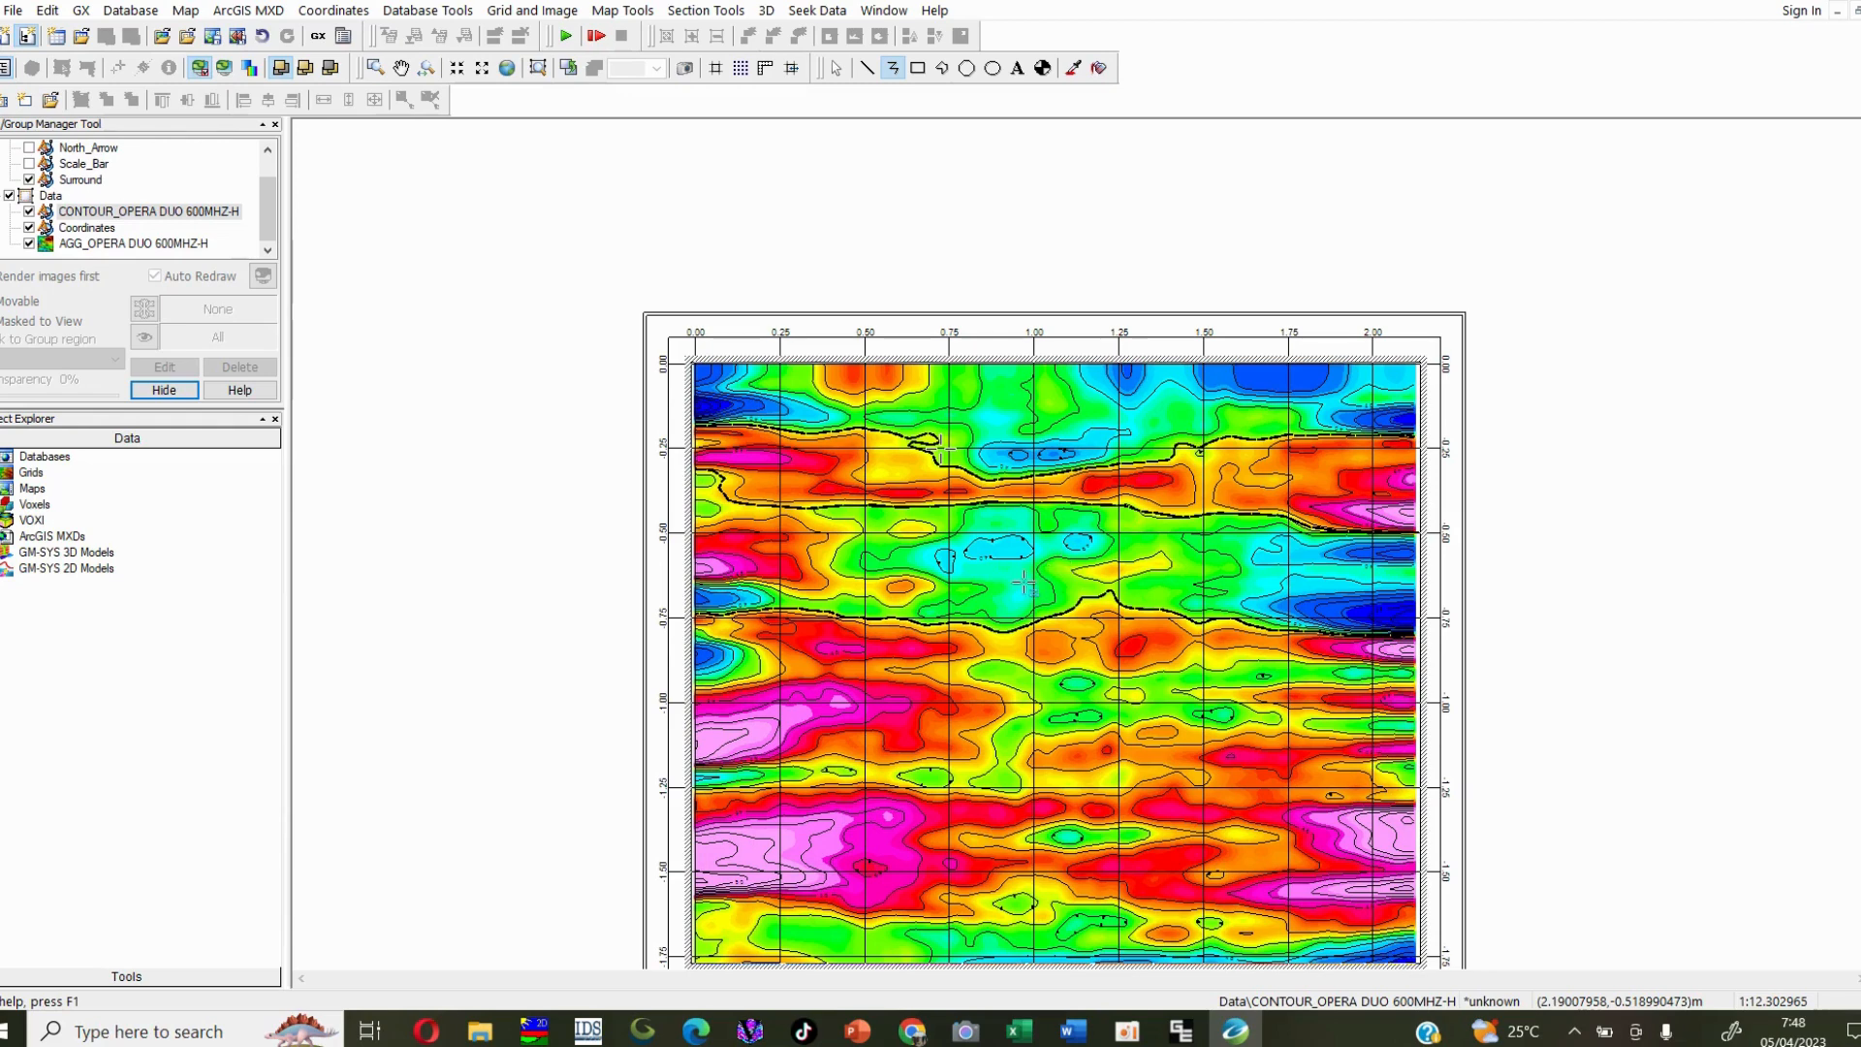
{"action": "scroll", "coordinate": [973, 728], "scroll_direction": "up", "scroll_amount": 1}
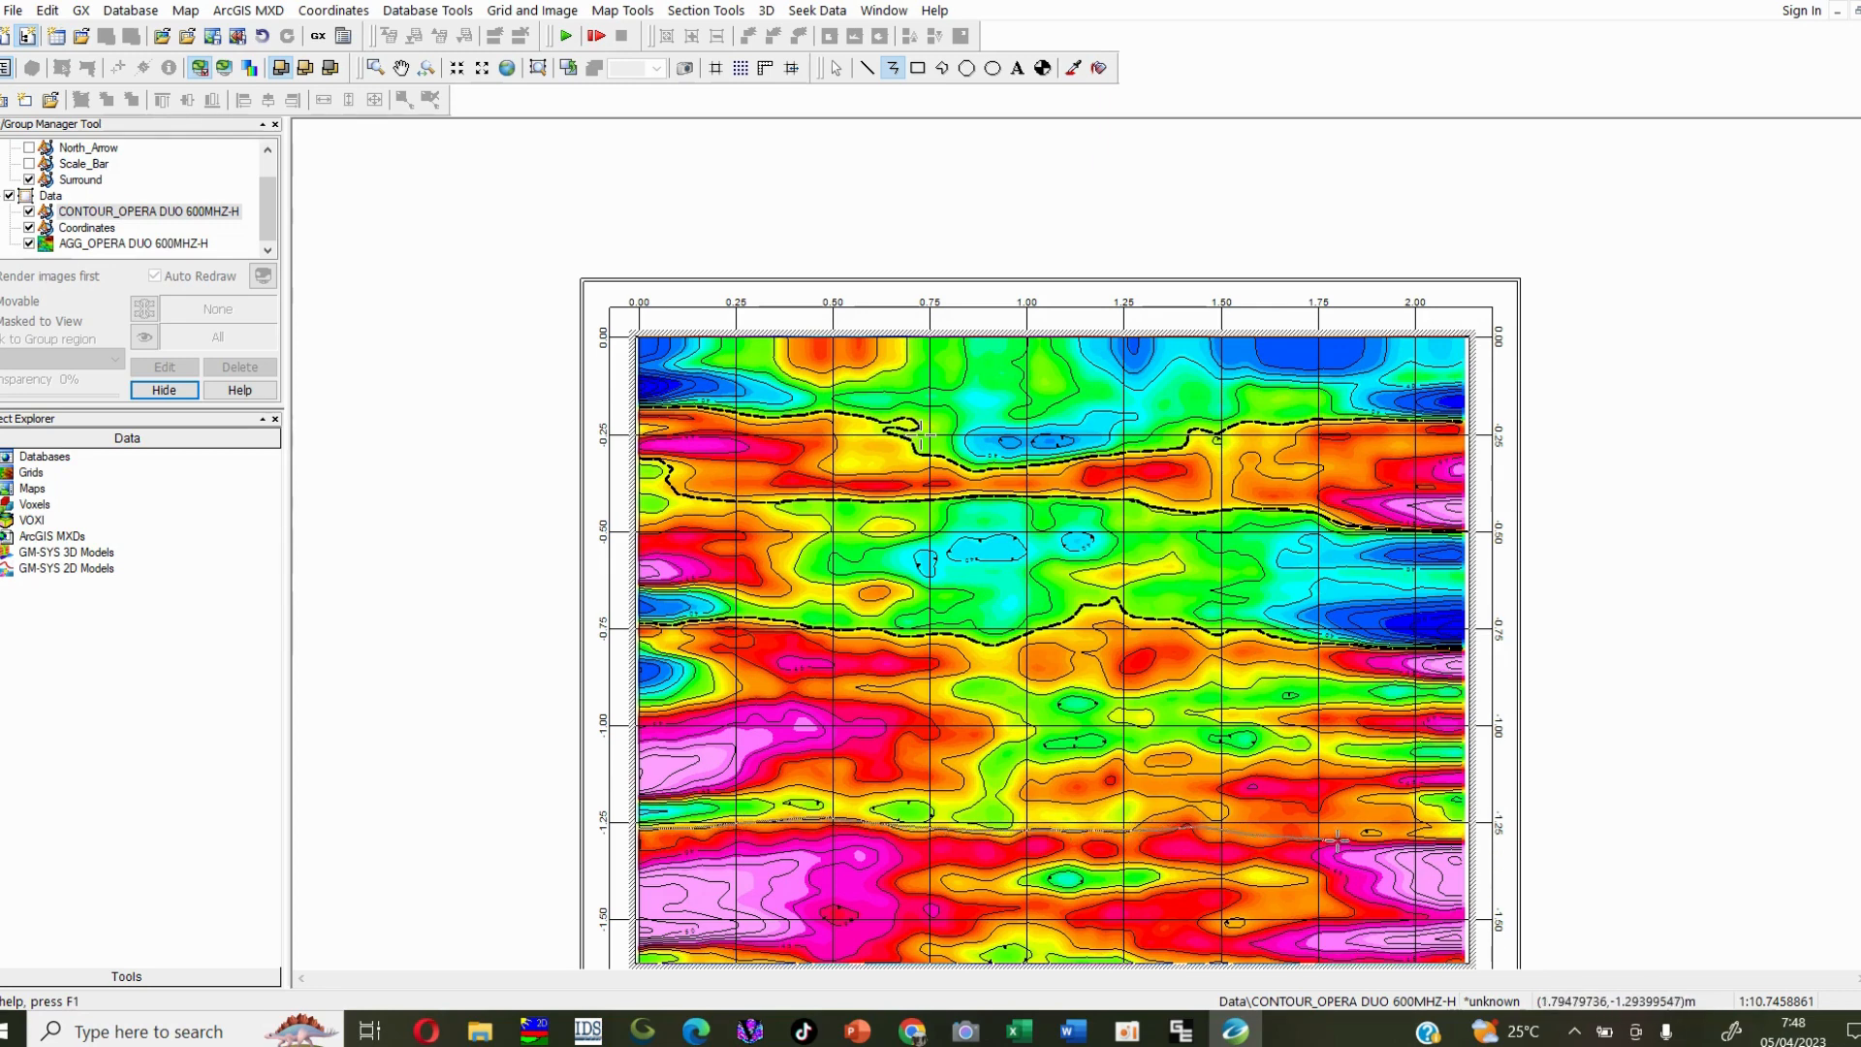
{"action": "right_click", "coordinate": [1472, 848]}
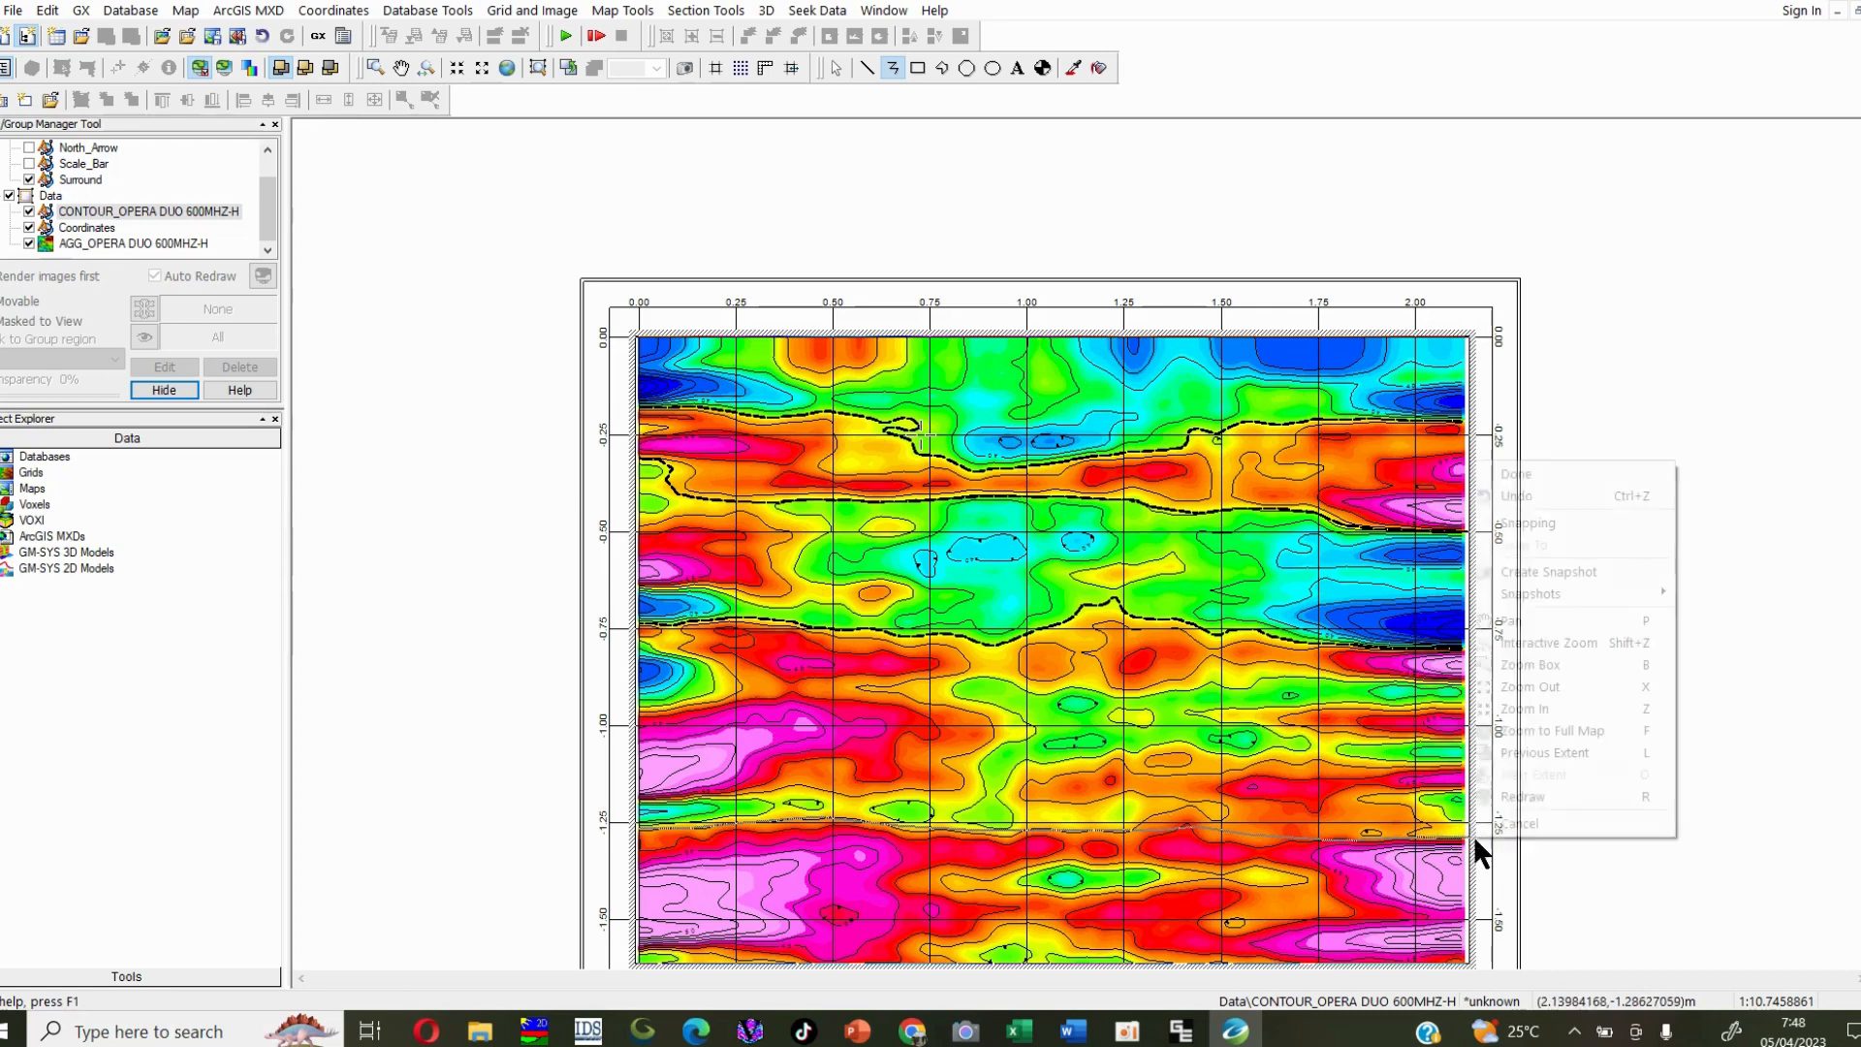
{"action": "left_click", "coordinate": [1591, 475]}
Step: Draw a polyline across the map along the boundary between the red and green zones, from about -1.58 m to -1.67 m depth
{"action": "scroll", "coordinate": [1423, 544], "scroll_direction": "down", "scroll_amount": 4}
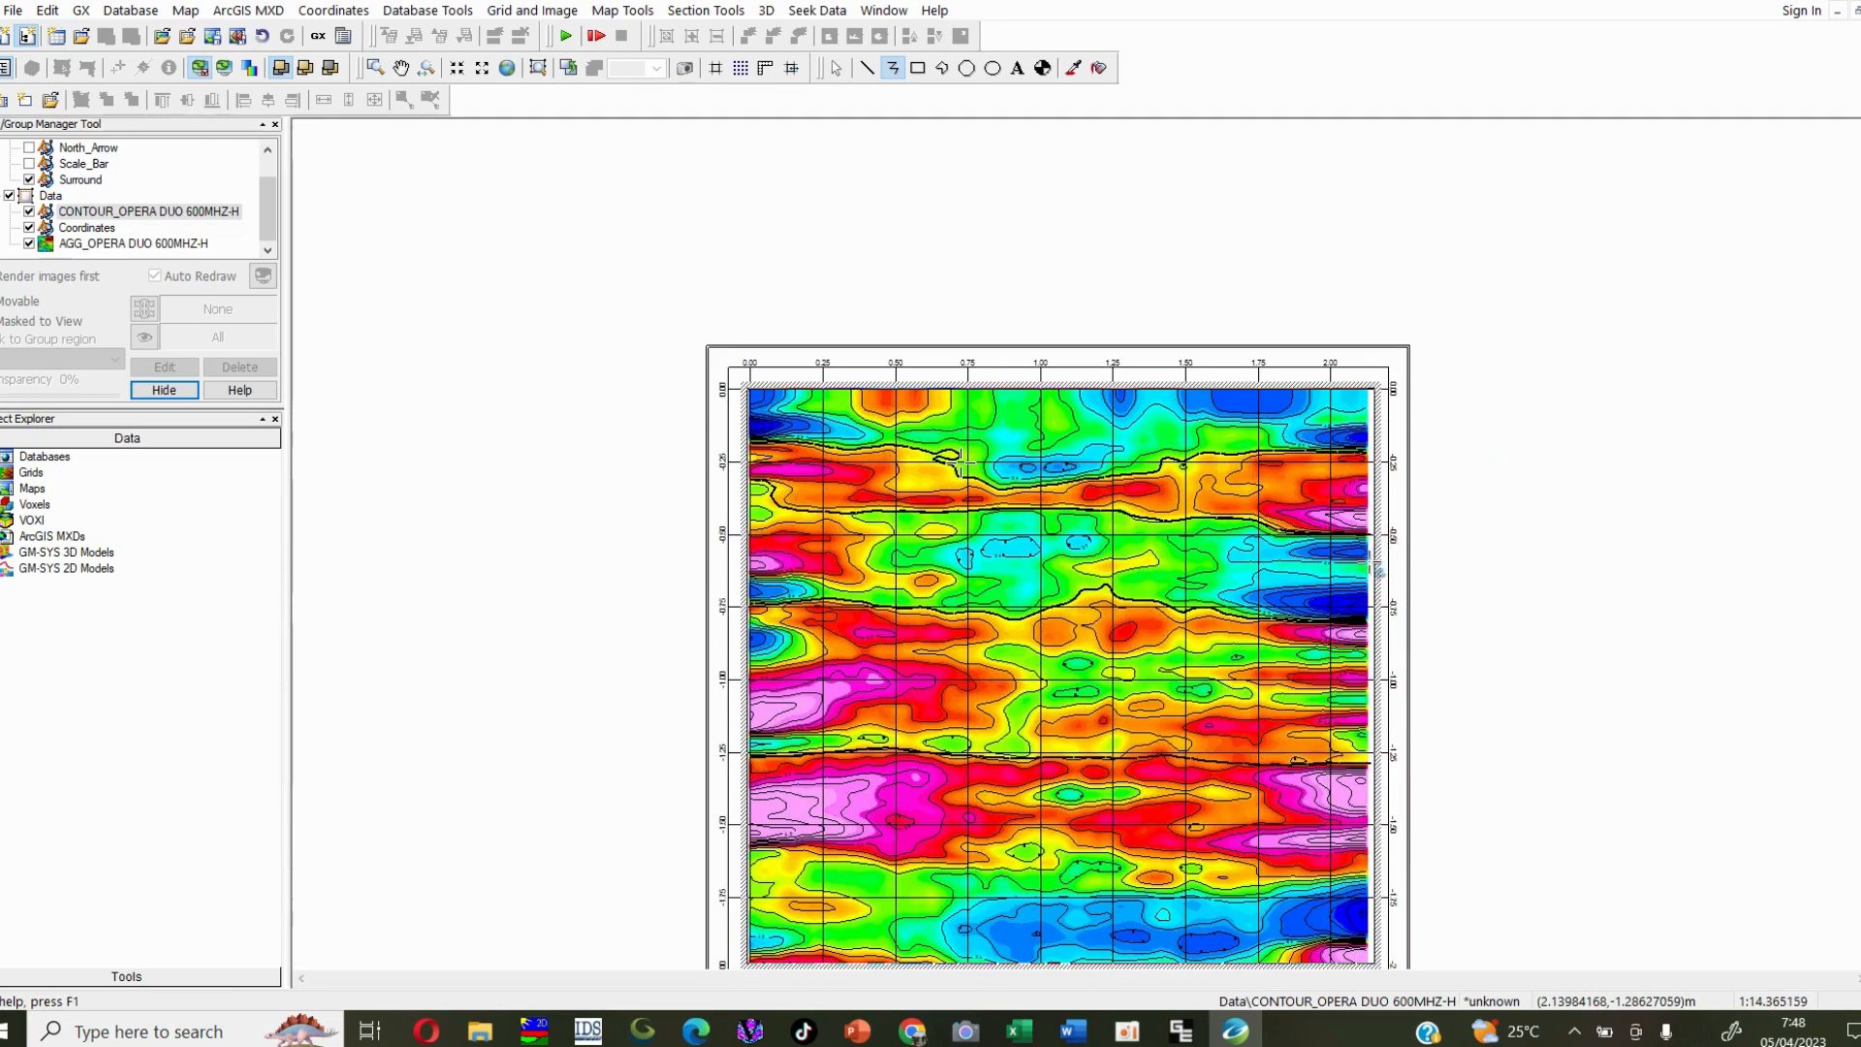
{"action": "middle_click", "coordinate": [1371, 564]}
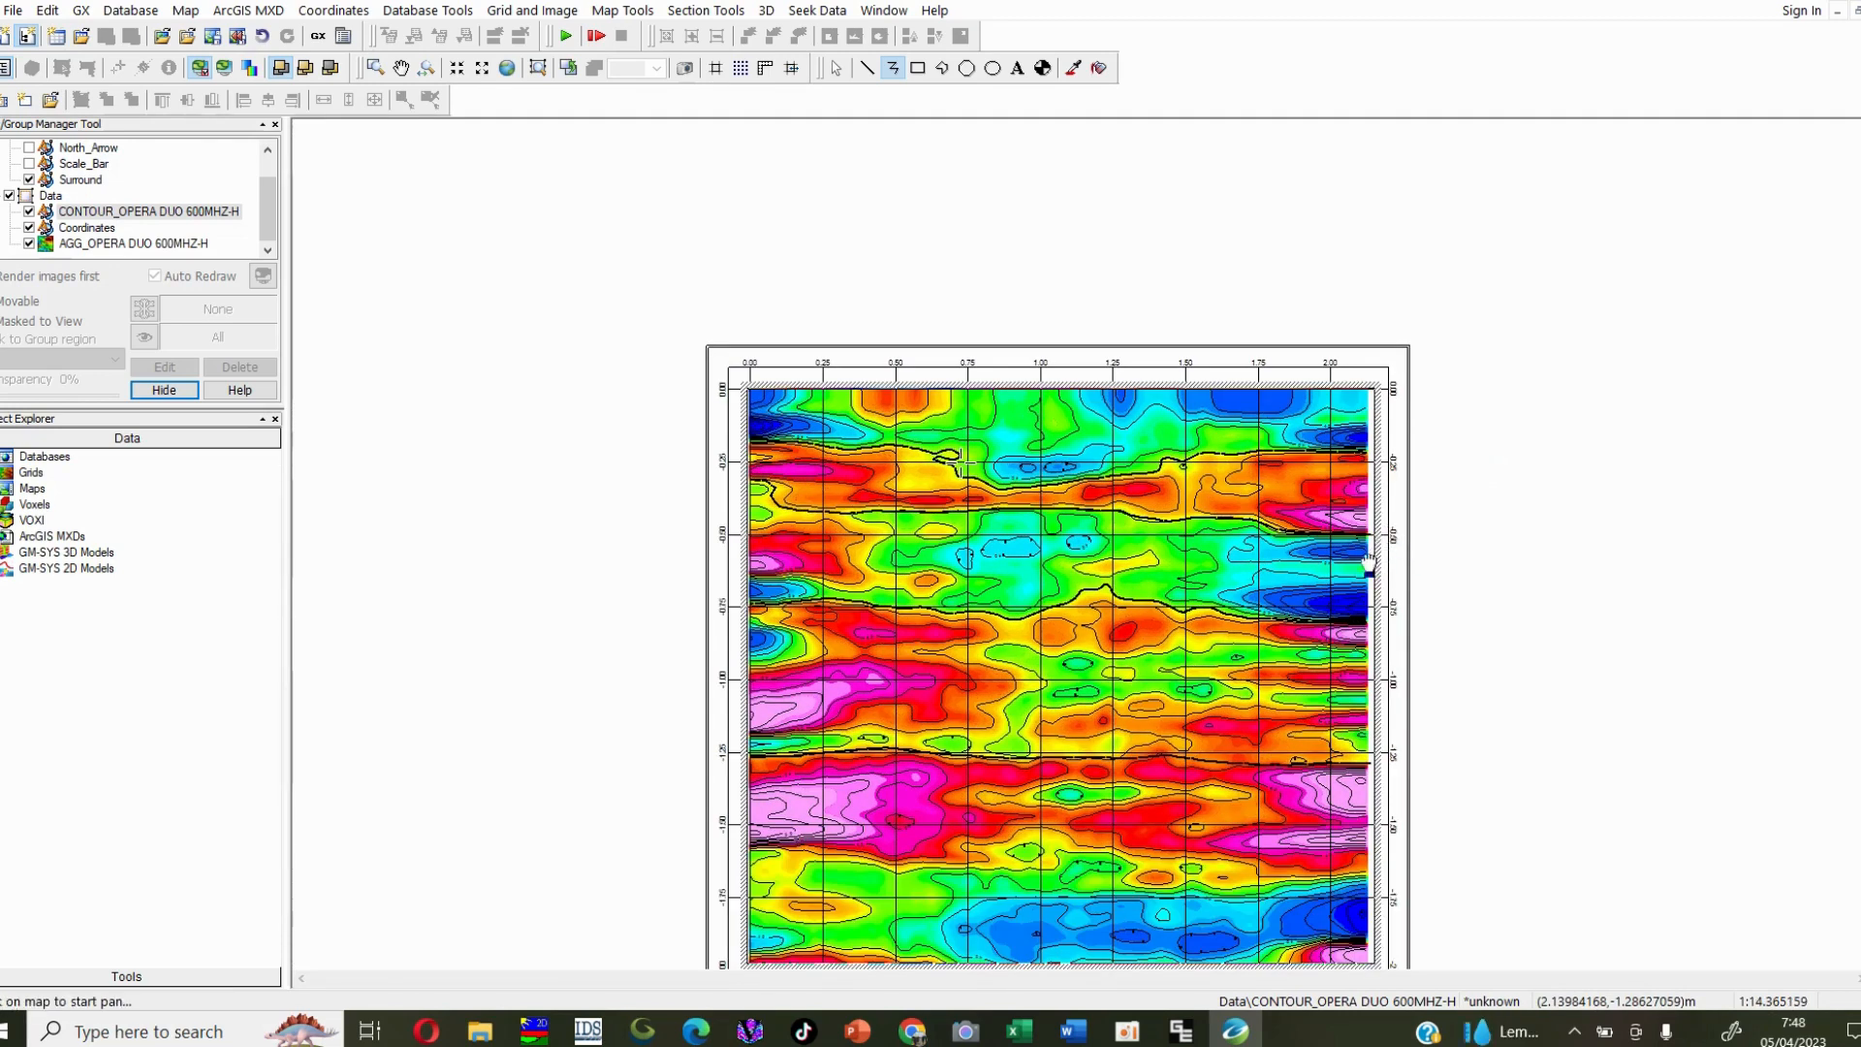
{"action": "left_click_drag", "start_coordinate": [1298, 702], "coordinate": [1305, 422]}
{"action": "scroll", "coordinate": [1201, 579], "scroll_direction": "up", "scroll_amount": 5}
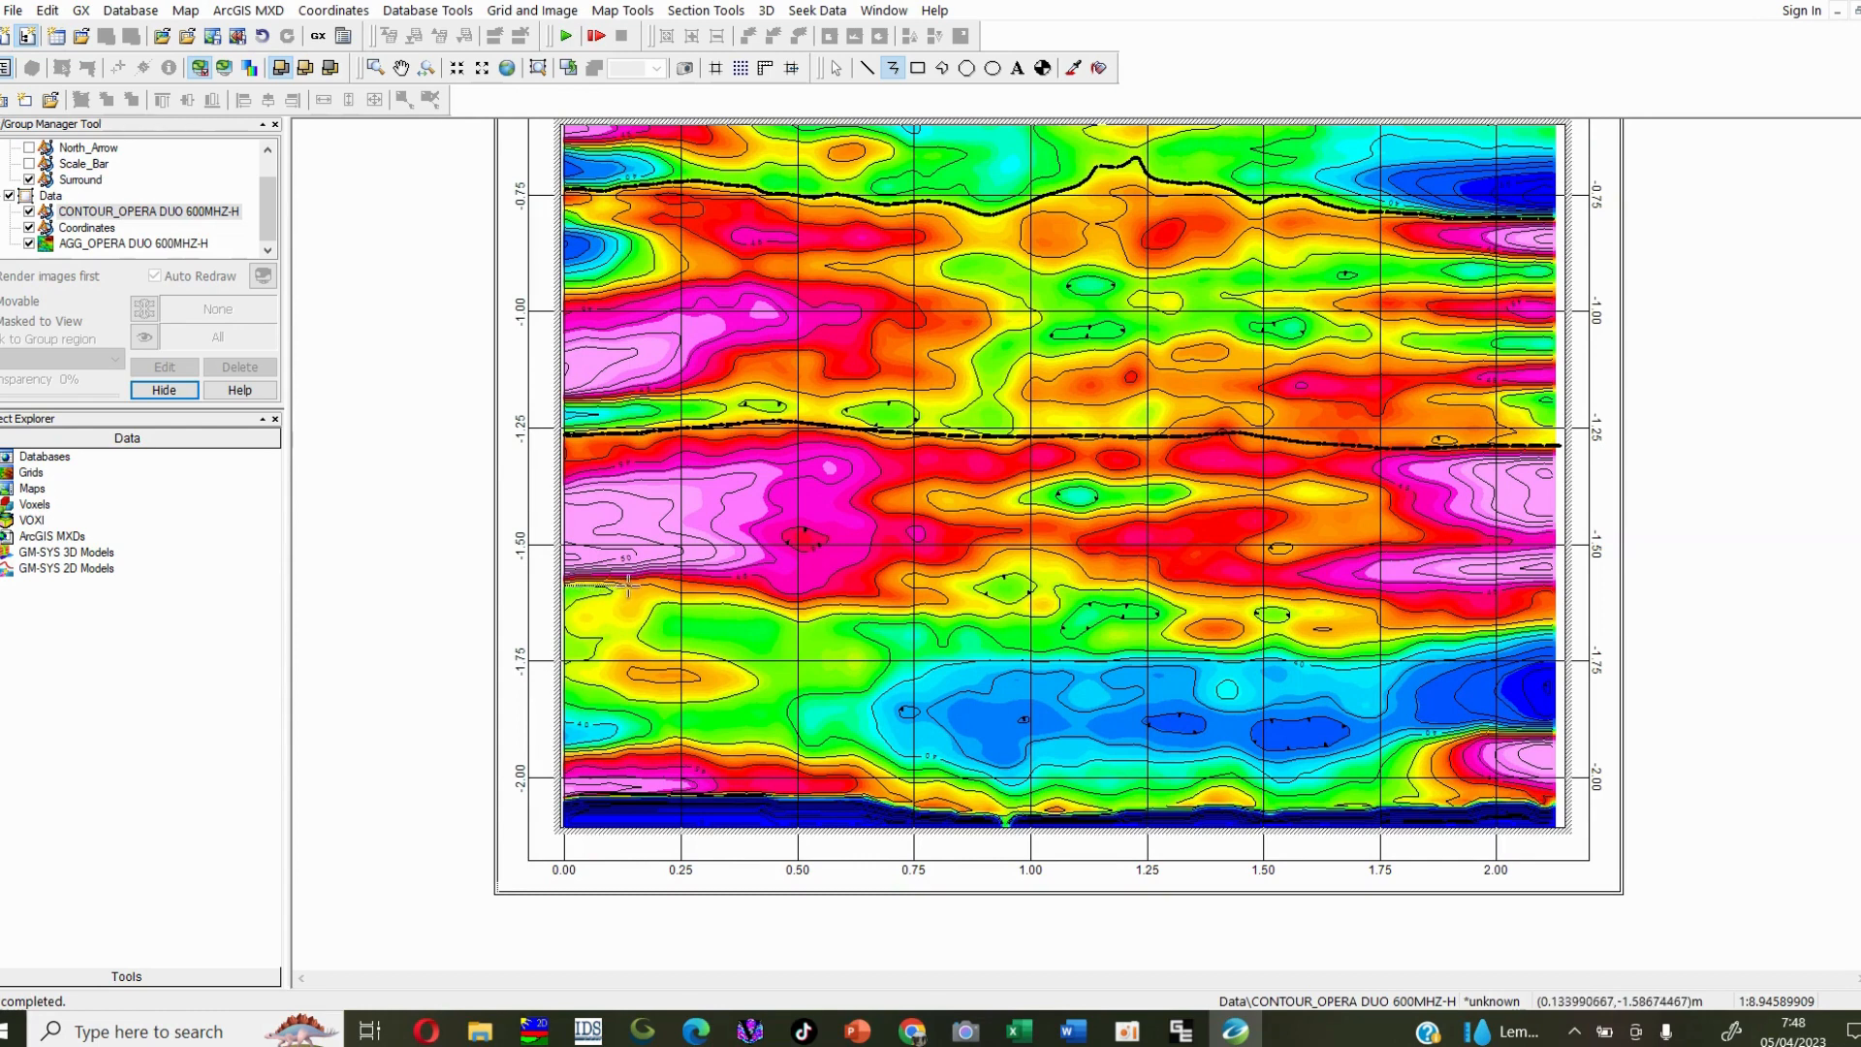
{"action": "left_click", "coordinate": [930, 610]}
{"action": "left_click", "coordinate": [960, 613]}
{"action": "left_click", "coordinate": [1034, 616]}
{"action": "left_click", "coordinate": [1090, 629]}
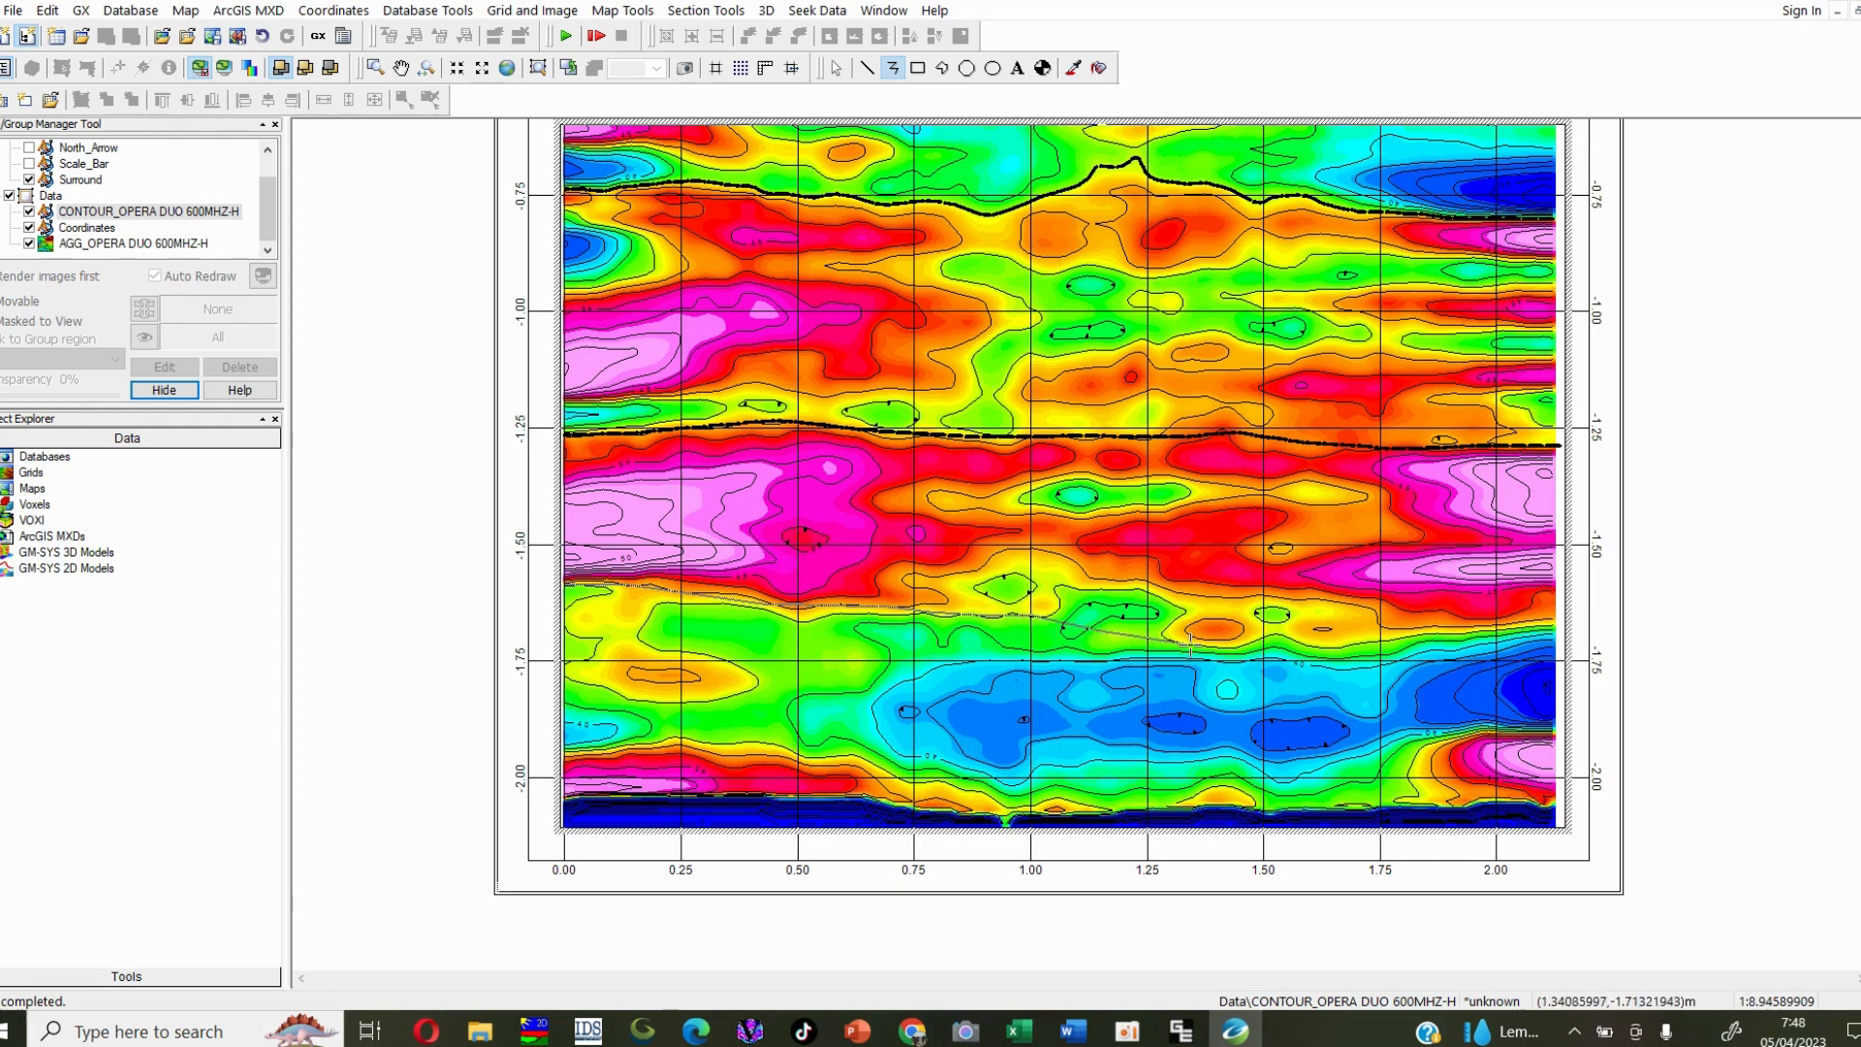
{"action": "left_click", "coordinate": [1198, 645]}
{"action": "left_click", "coordinate": [1263, 647]}
{"action": "left_click", "coordinate": [1343, 647]}
{"action": "left_click", "coordinate": [1403, 636]}
{"action": "left_click", "coordinate": [1436, 633]}
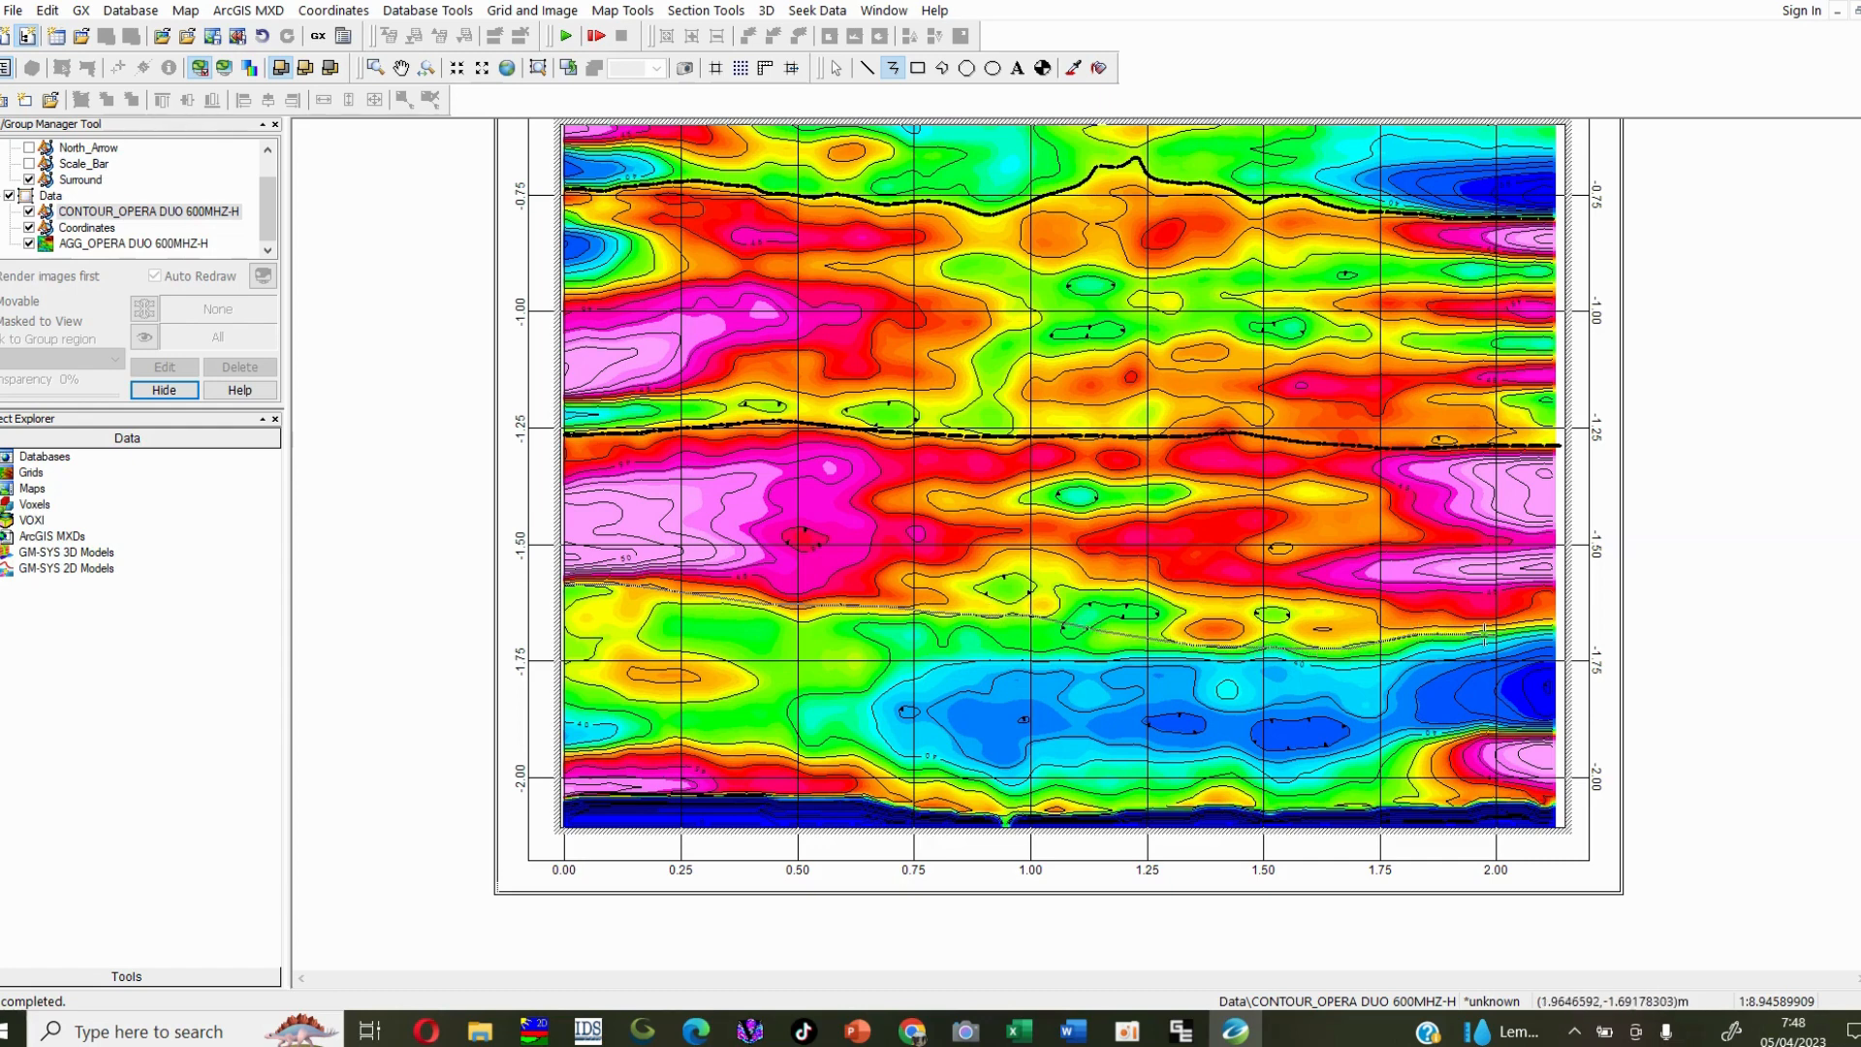
{"action": "left_click", "coordinate": [1507, 631]}
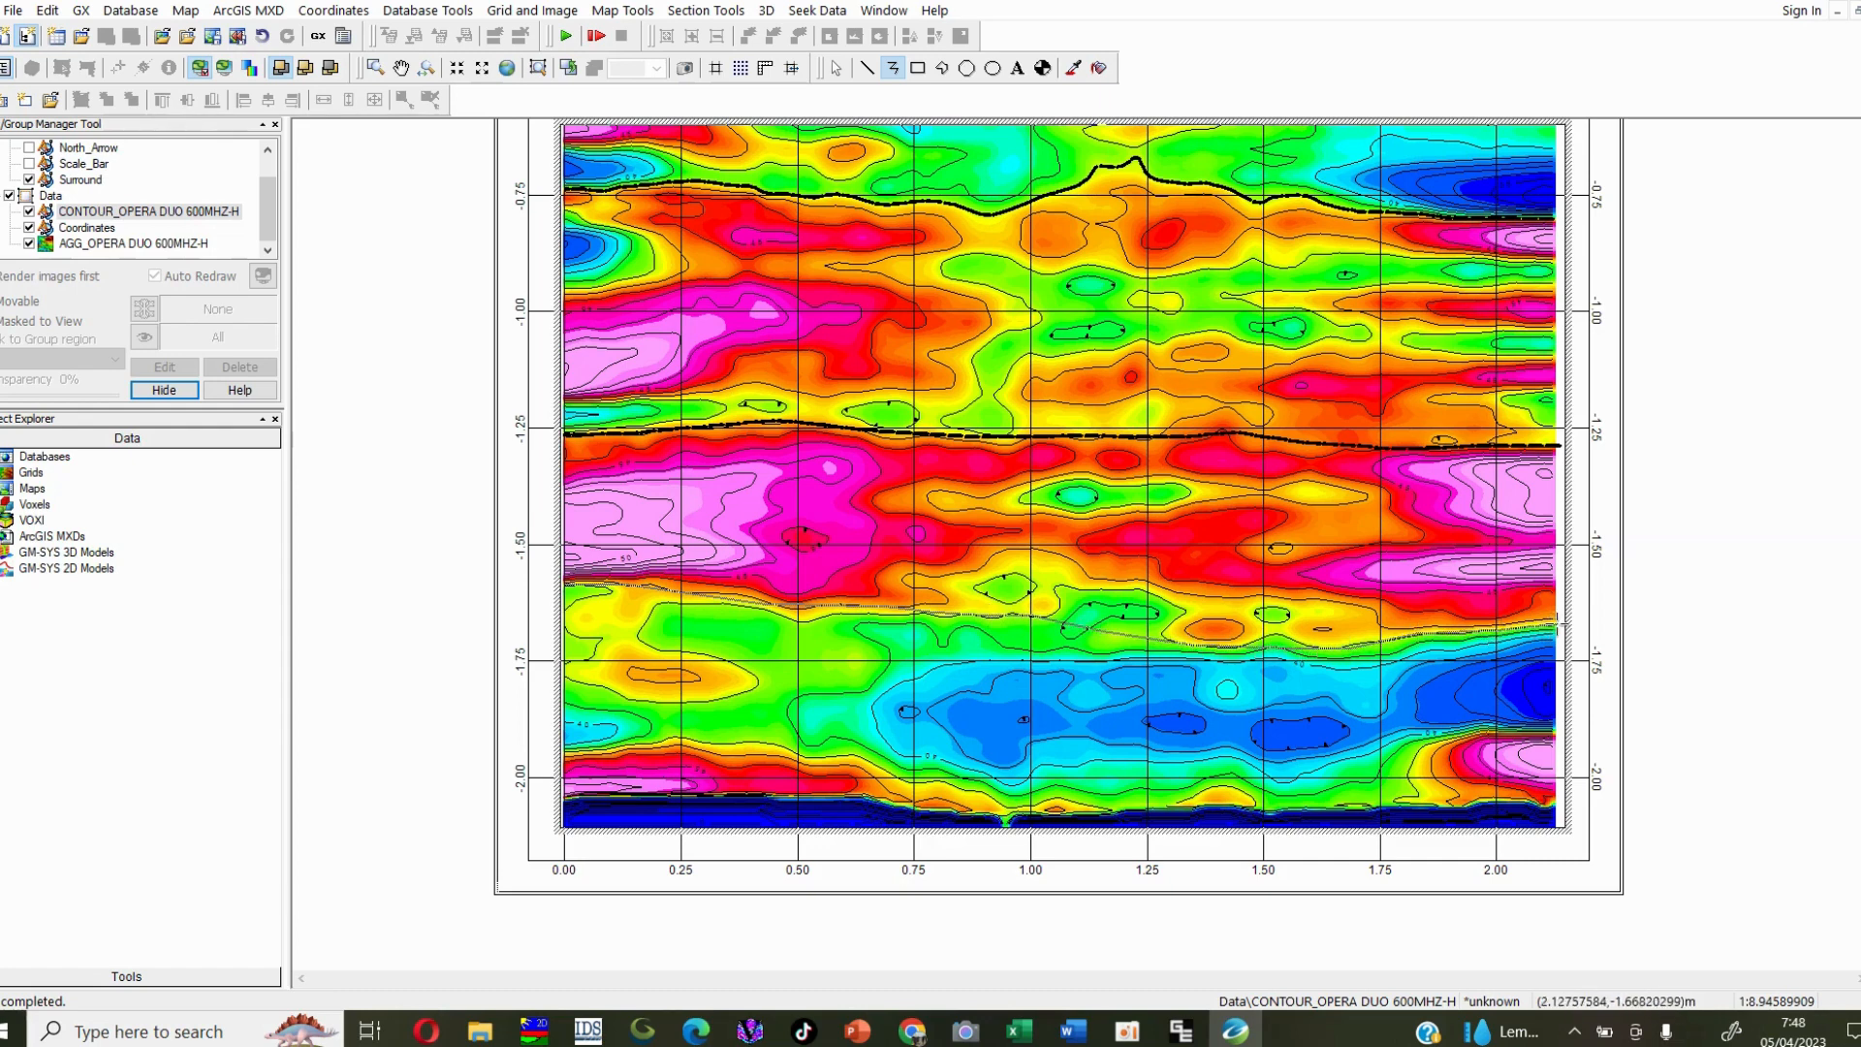
{"action": "right_click", "coordinate": [1557, 625]}
{"action": "left_click", "coordinate": [1582, 640]}
Step: Draw a polyline along the deepest layer boundary, ending at about -1.90 m depth, and finish editing the contour group
{"action": "scroll", "coordinate": [1514, 519], "scroll_direction": "down", "scroll_amount": 2}
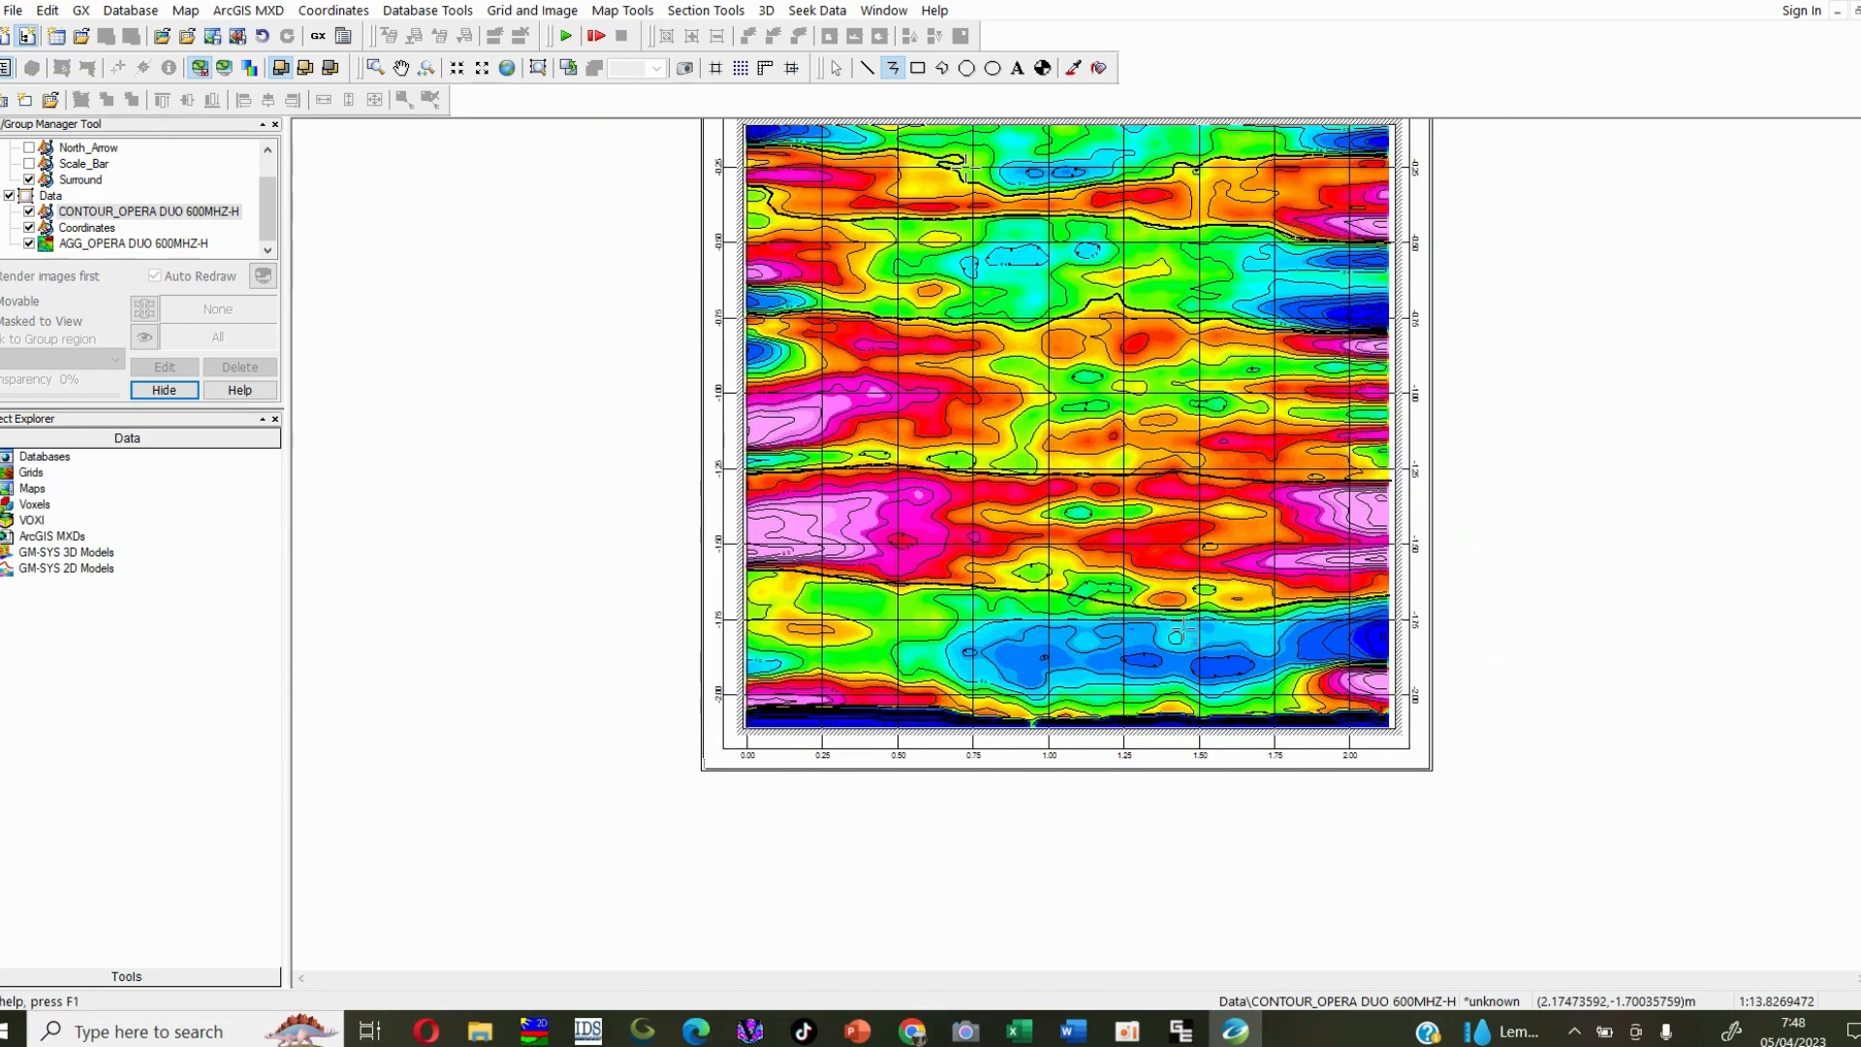
{"action": "mouse_move", "coordinate": [748, 676]}
{"action": "left_mouse_down"}
{"action": "mouse_move", "coordinate": [878, 674]}
{"action": "mouse_move", "coordinate": [1059, 712]}
{"action": "mouse_move", "coordinate": [1392, 667]}
{"action": "left_mouse_up"}
{"action": "right_click", "coordinate": [1392, 667]}
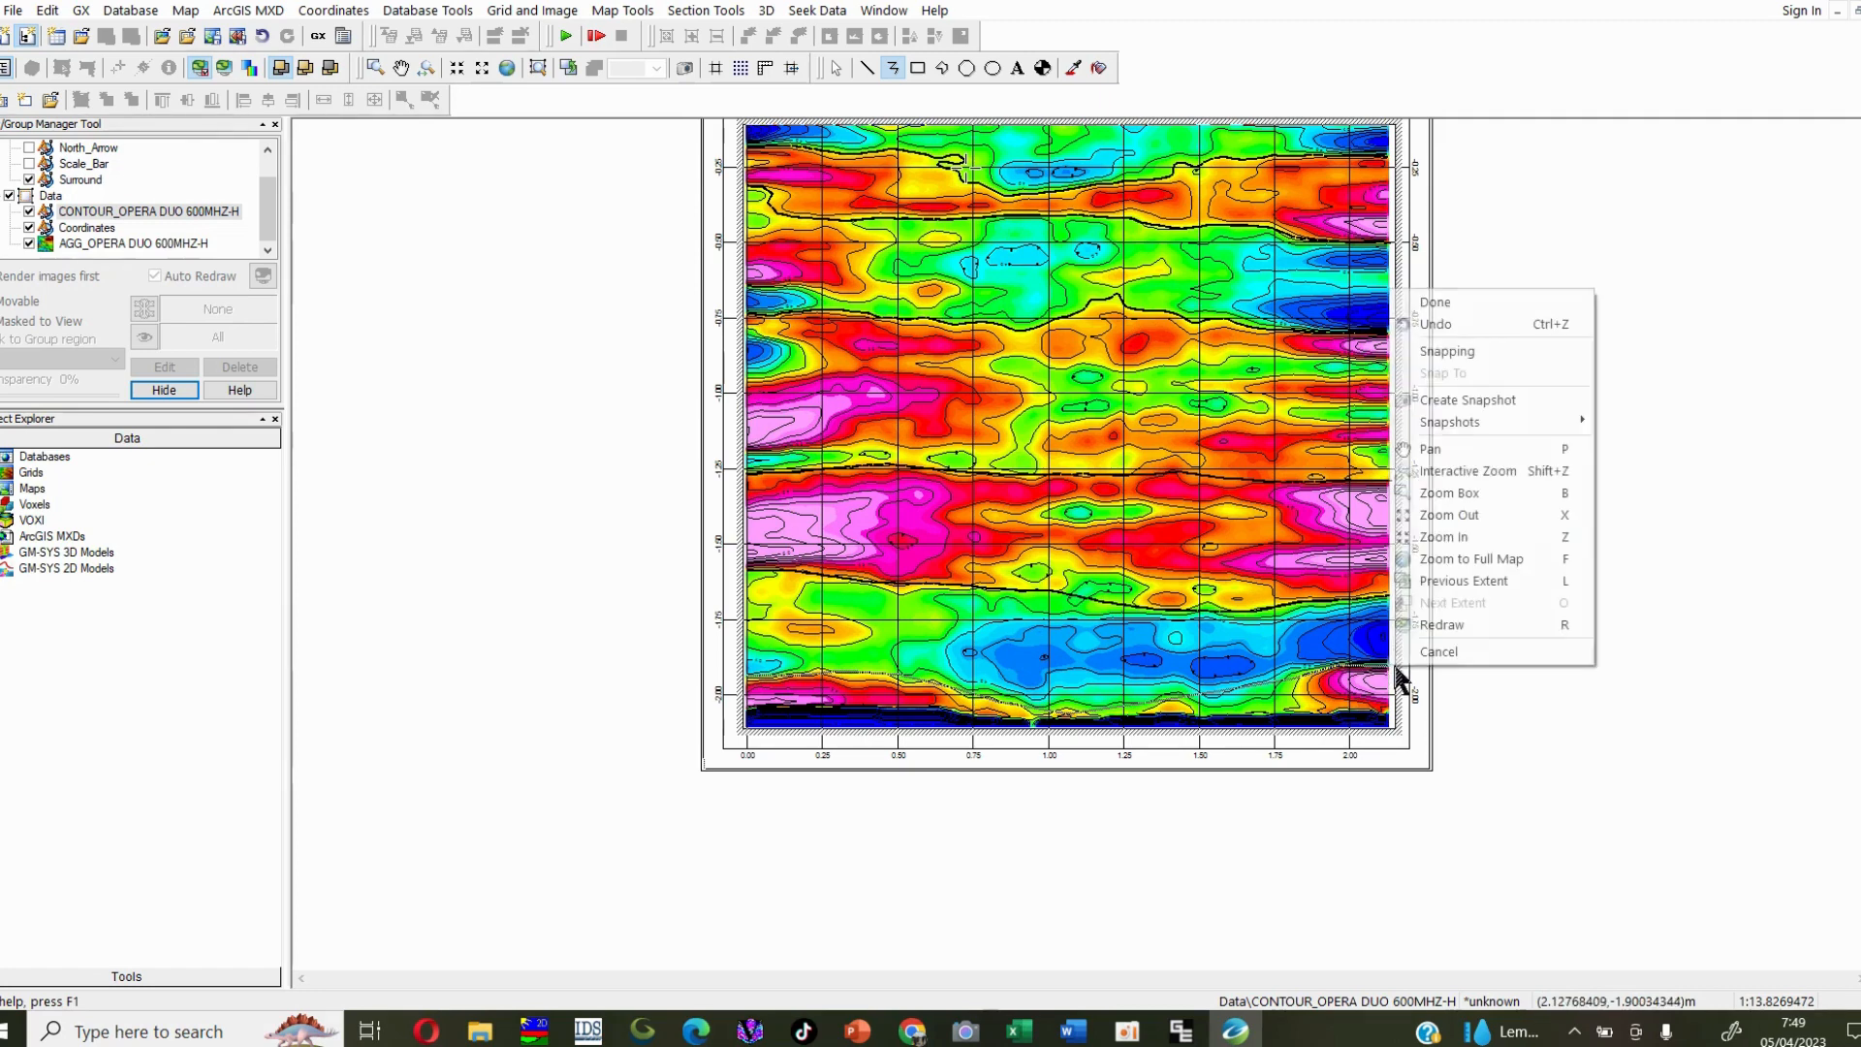
{"action": "left_click", "coordinate": [1497, 302]}
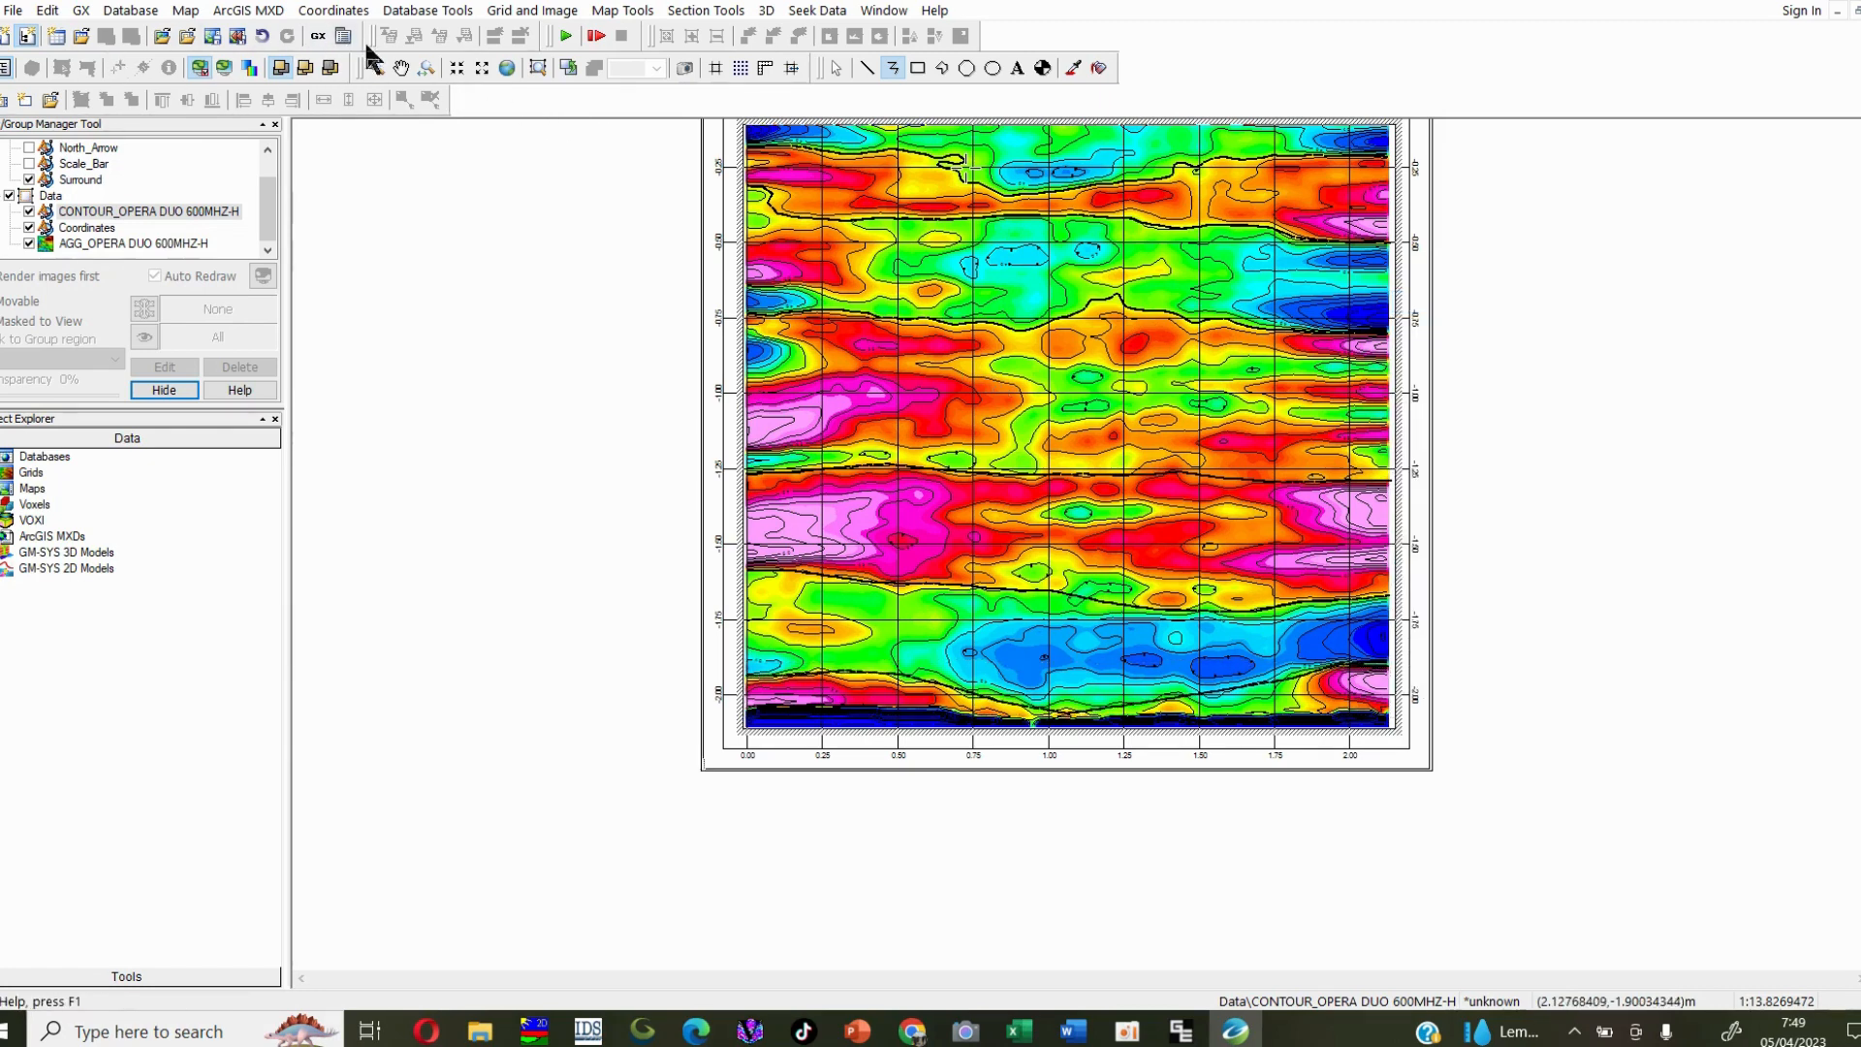
{"action": "left_click", "coordinate": [834, 70]}
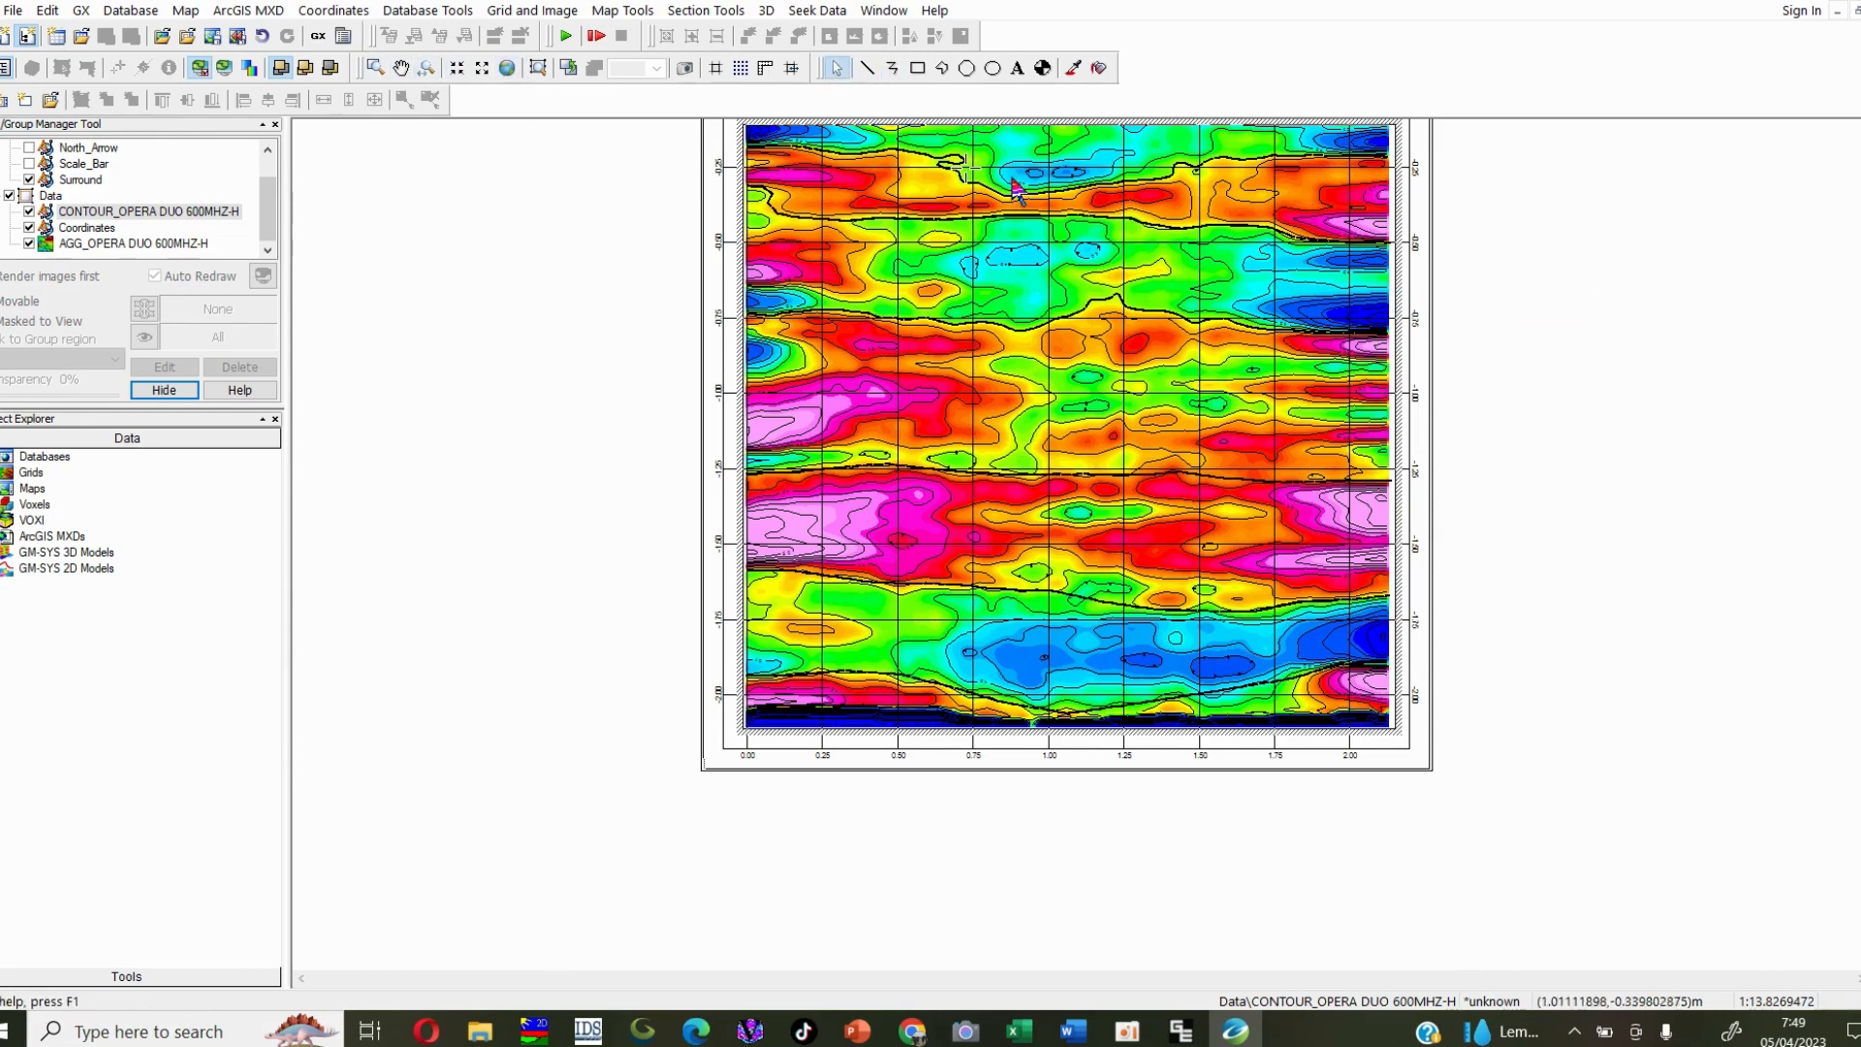
{"action": "right_click", "coordinate": [1546, 310]}
{"action": "left_click", "coordinate": [1589, 707]}
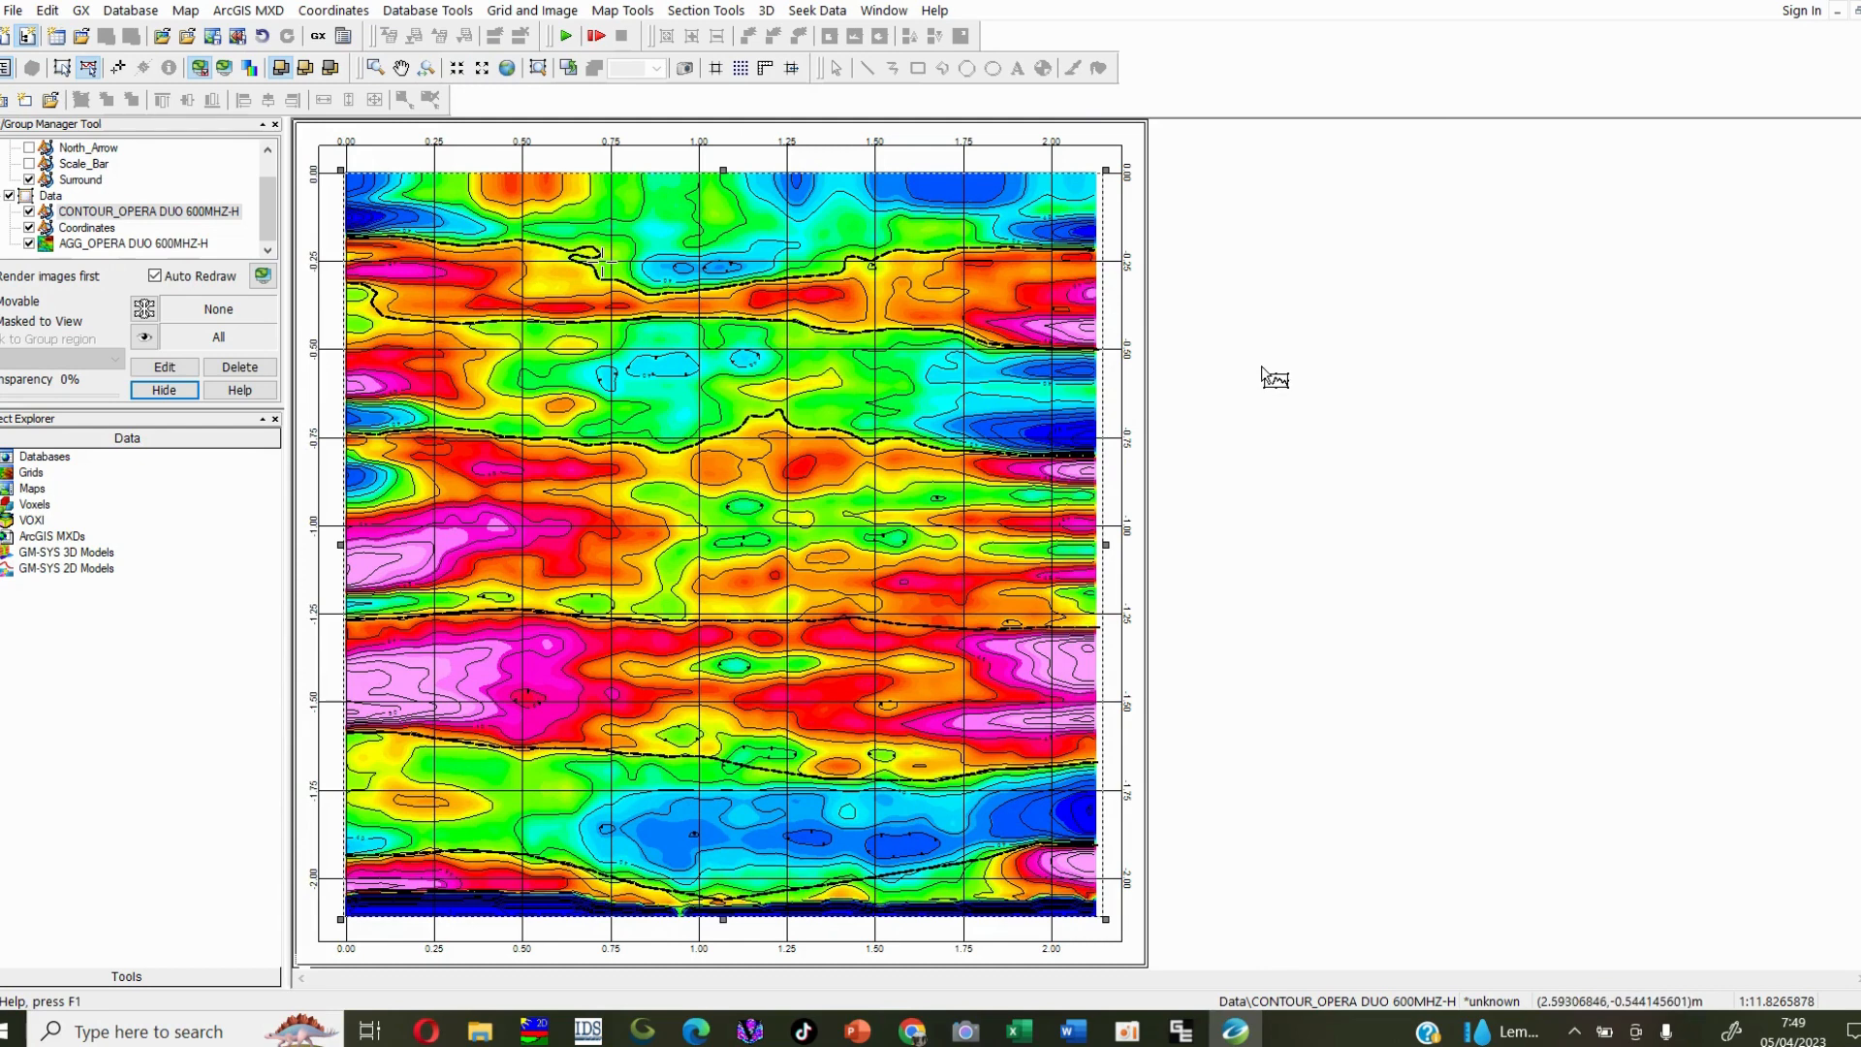
Step: Hide the AGG_OPERA DUO 600MHZ-H grid to view the contours and boundary lines alone, show it again, and deselect the group
{"action": "left_click", "coordinate": [29, 244]}
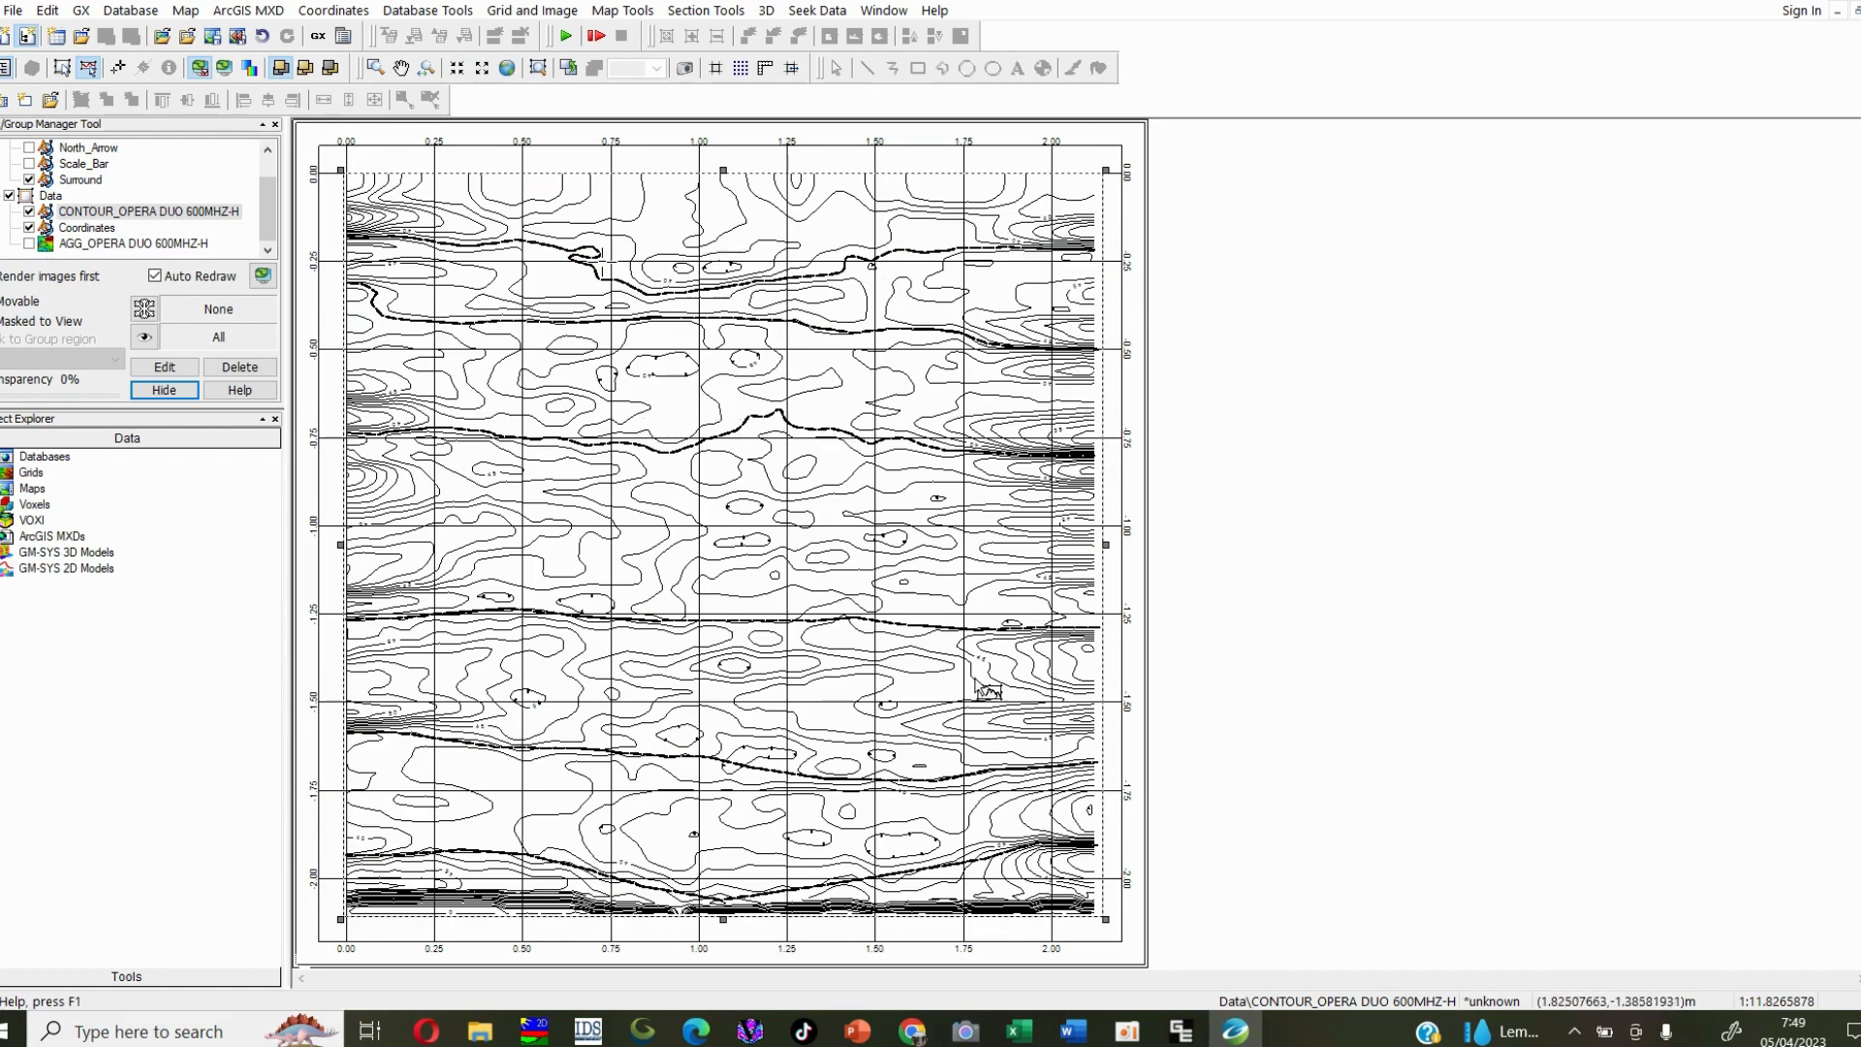
{"action": "left_click", "coordinate": [29, 243]}
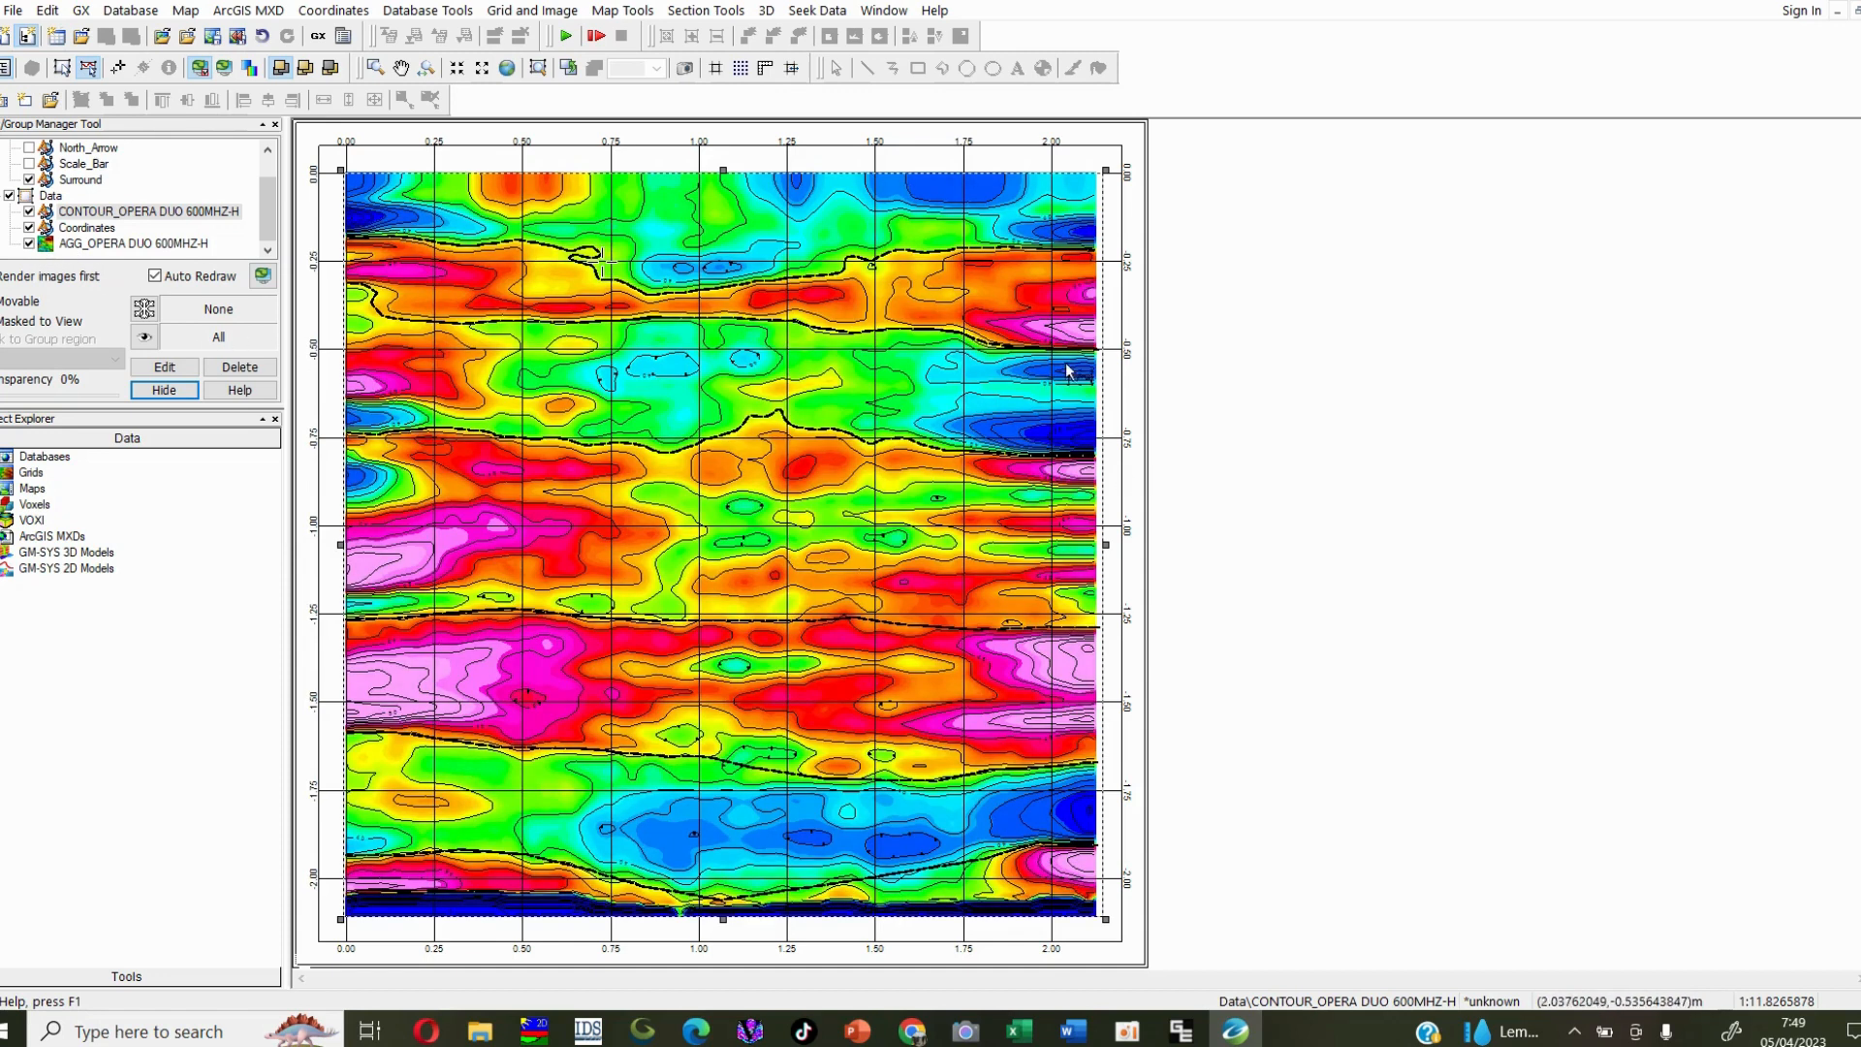
{"action": "left_click", "coordinate": [1347, 298]}
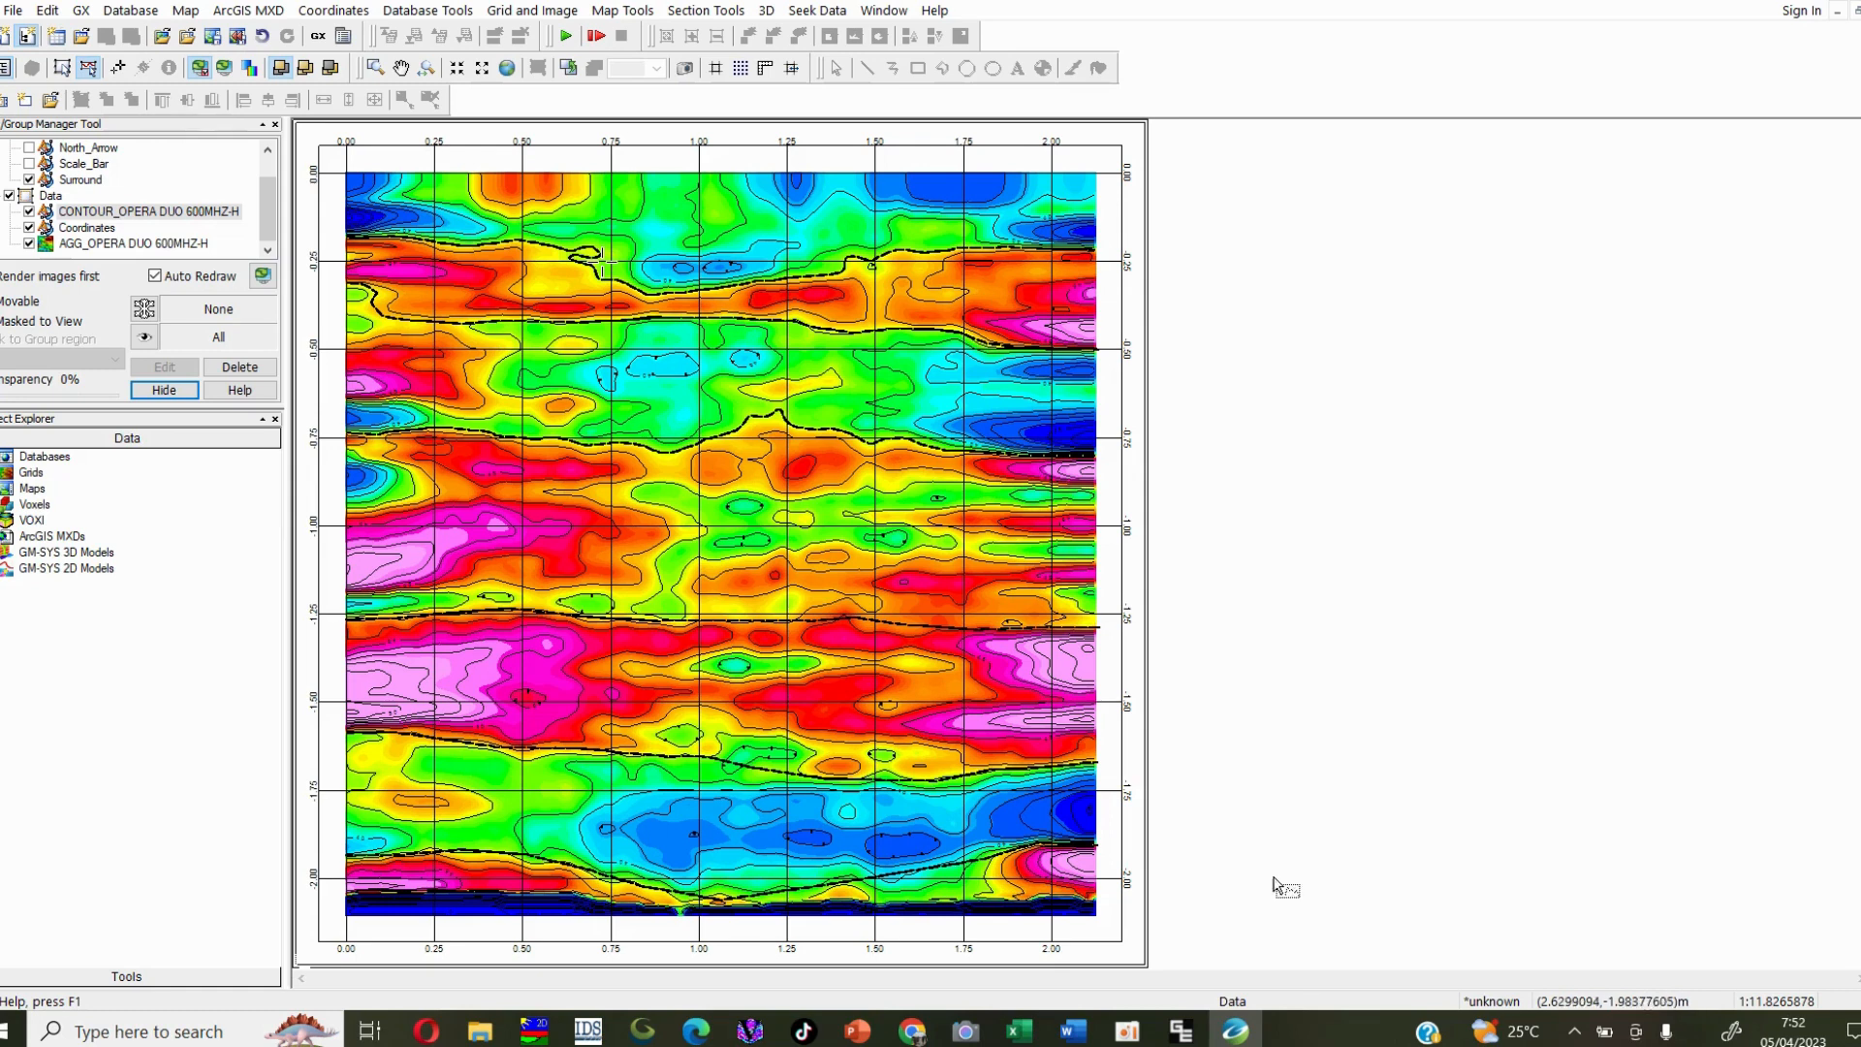
{"action": "mouse_move", "coordinate": [1139, 1043]}
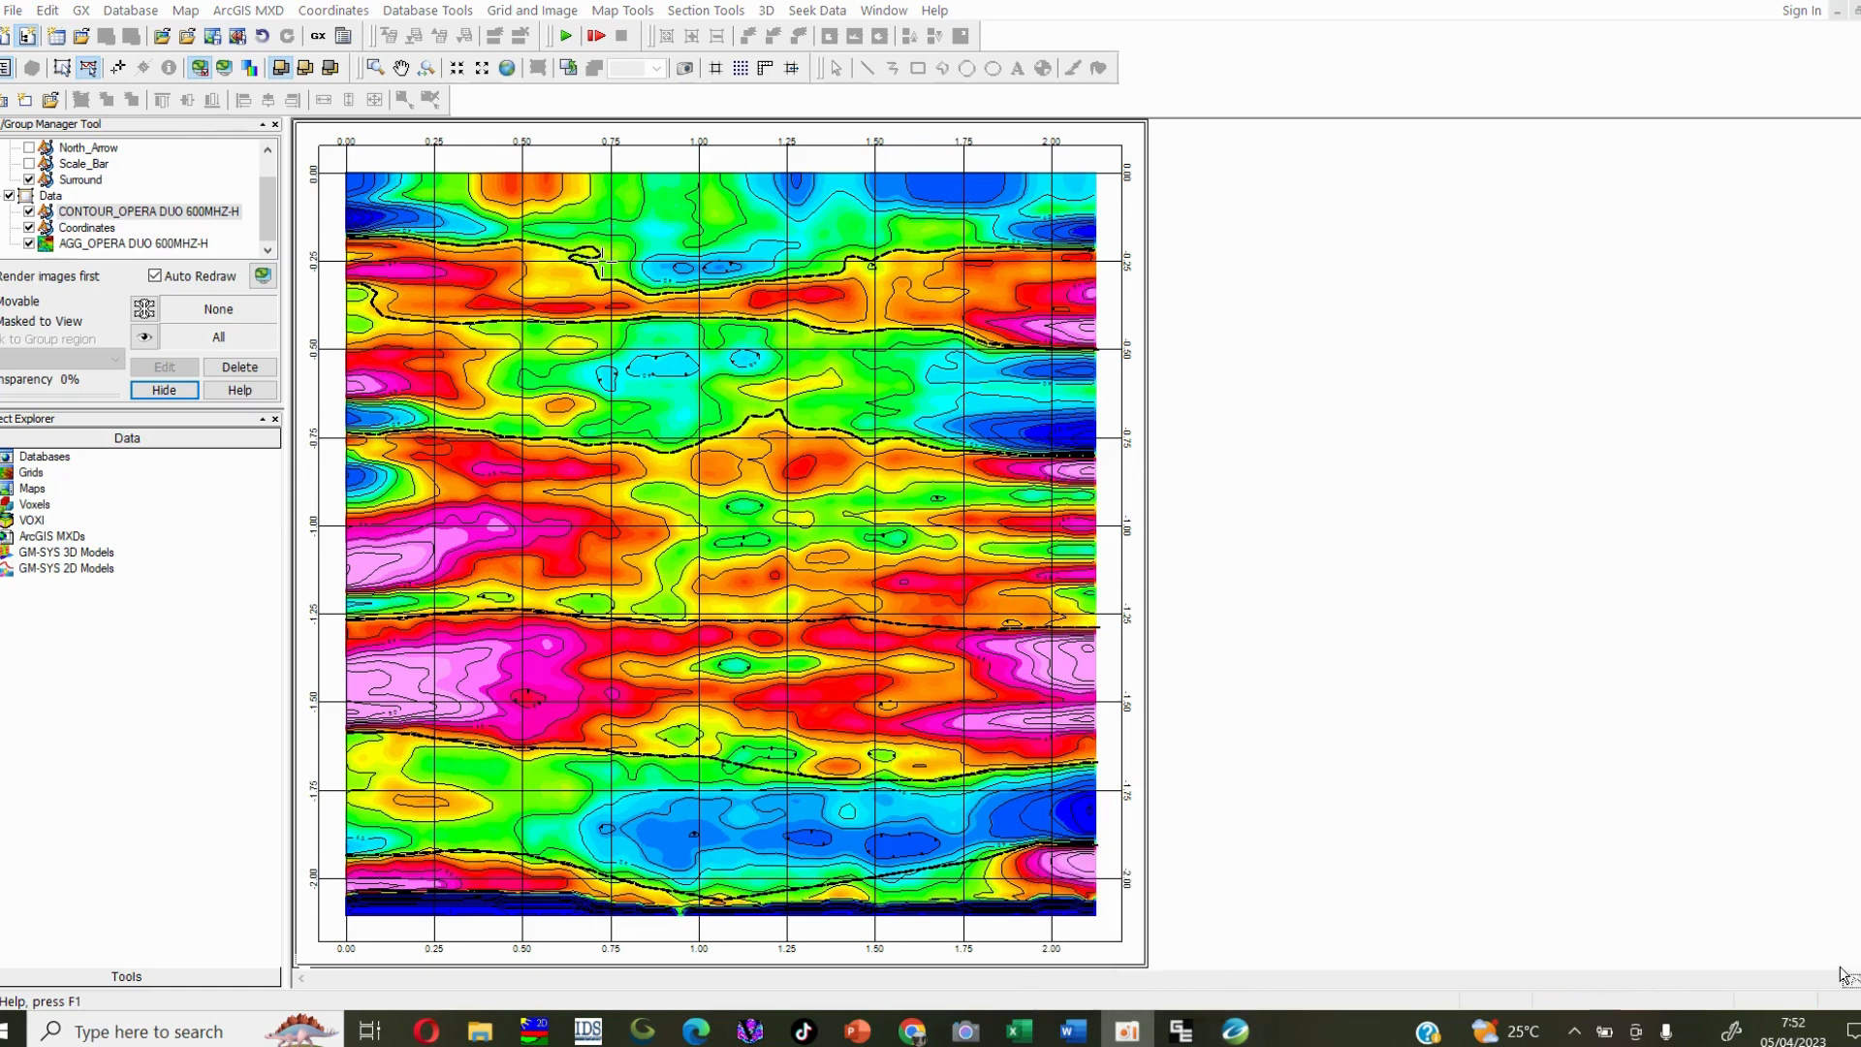